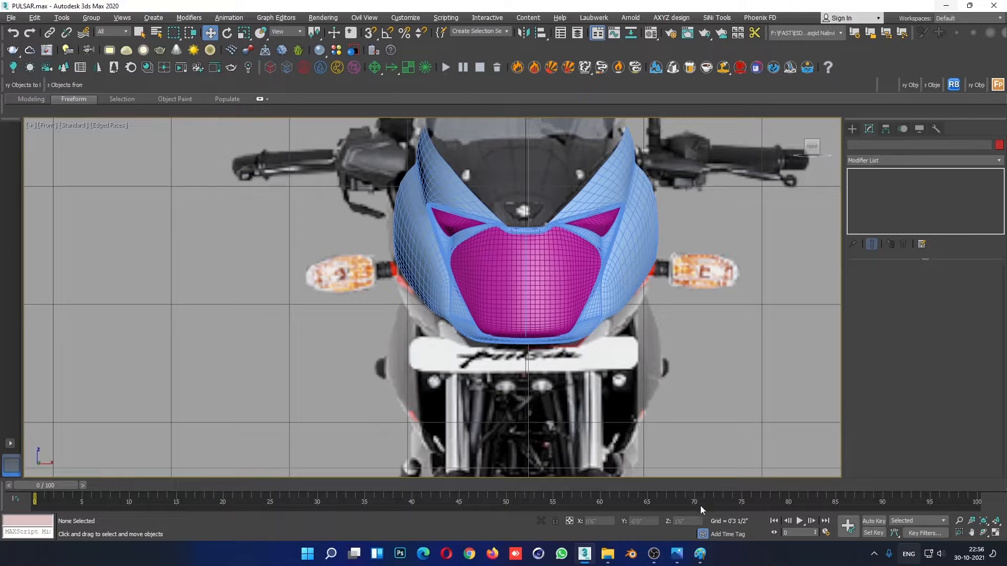
# - Switch to the Photos window showing 3699887.jpg and examine the motorcycle's front fairing, then the whole bike
pyautogui.moveTo(677, 560)
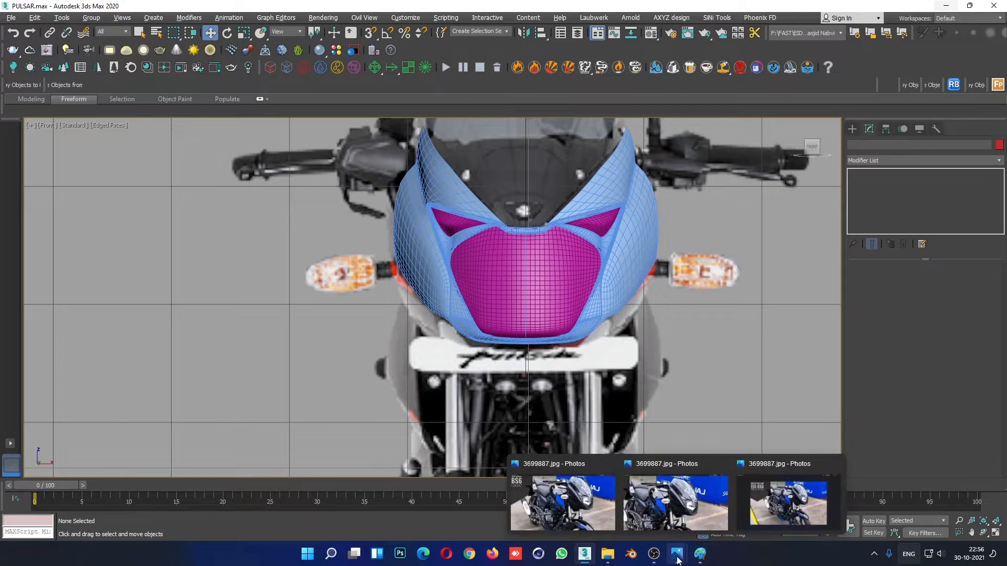
pyautogui.click(675, 504)
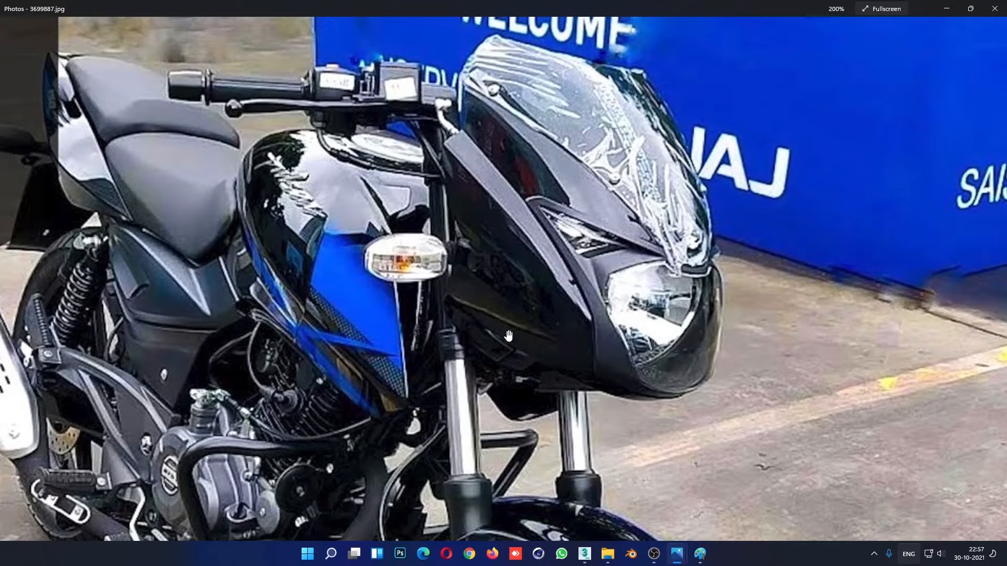
pyautogui.scroll(-3, 491, 329)
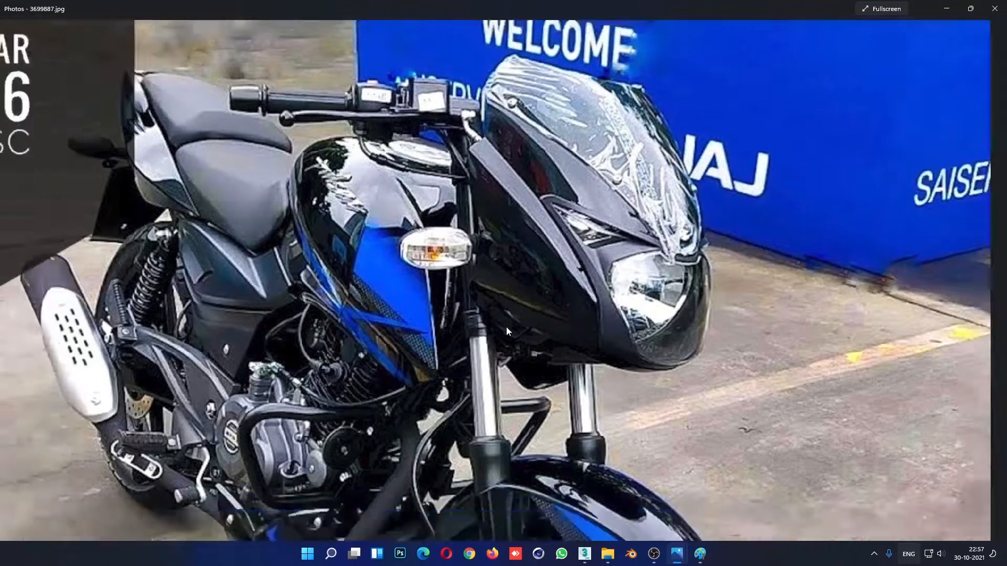
pyautogui.moveTo(607, 553)
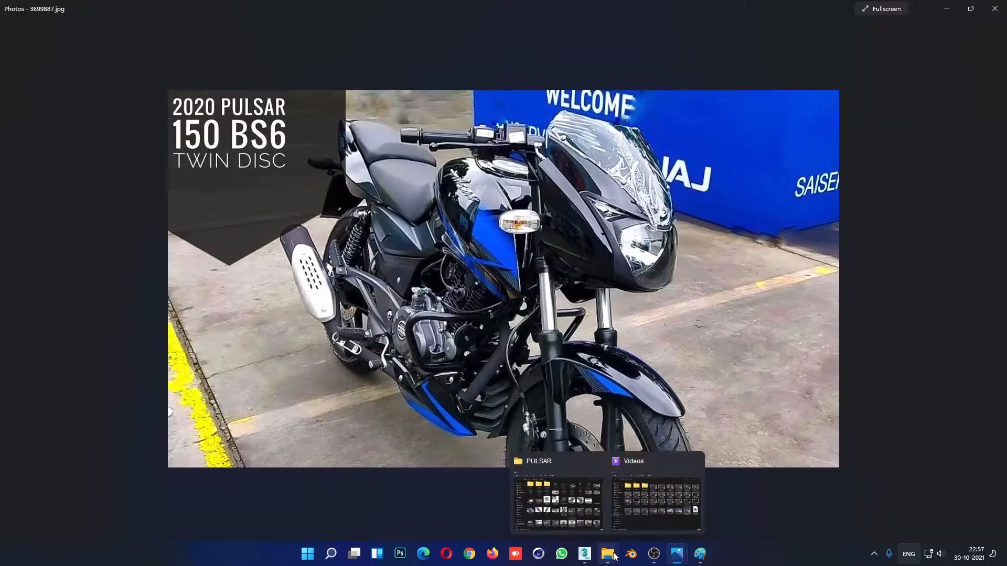
# - Look through the reference images in the PULSAR folder and reopen 3699887.jpg to study the headlight fairing
pyautogui.click(546, 477)
pyautogui.scroll(-3, 630, 272)
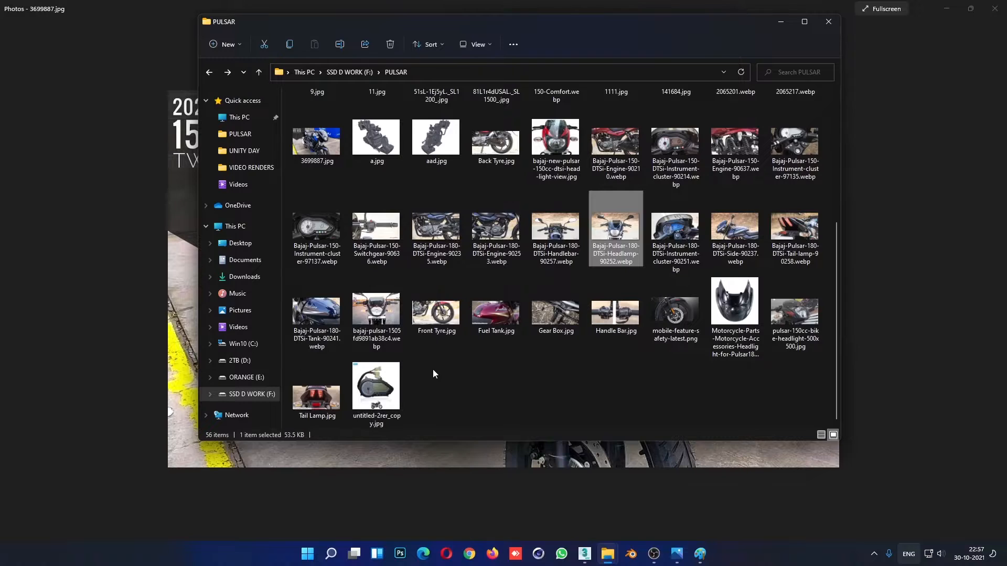
pyautogui.scroll(5, 404, 358)
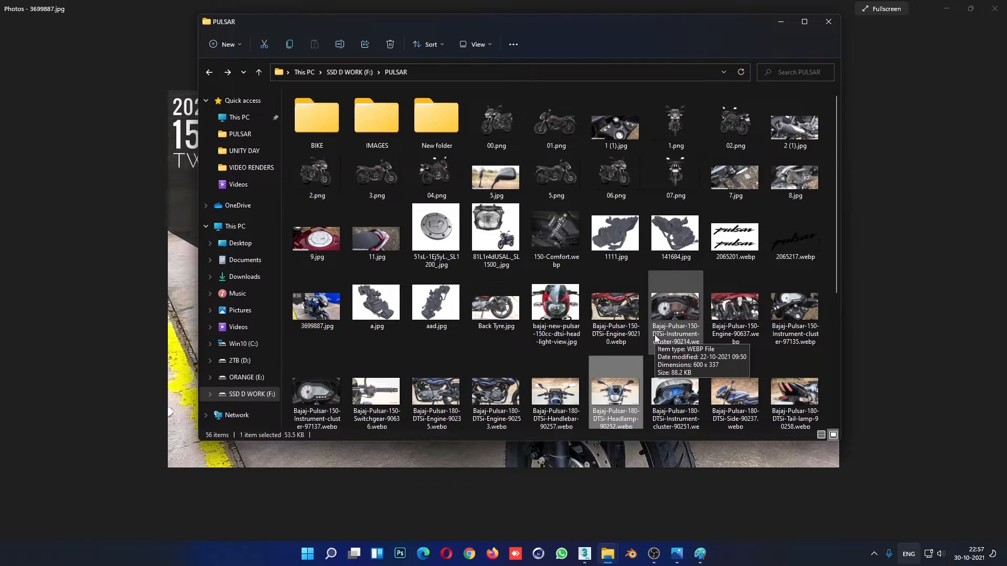
pyautogui.scroll(-3, 513, 330)
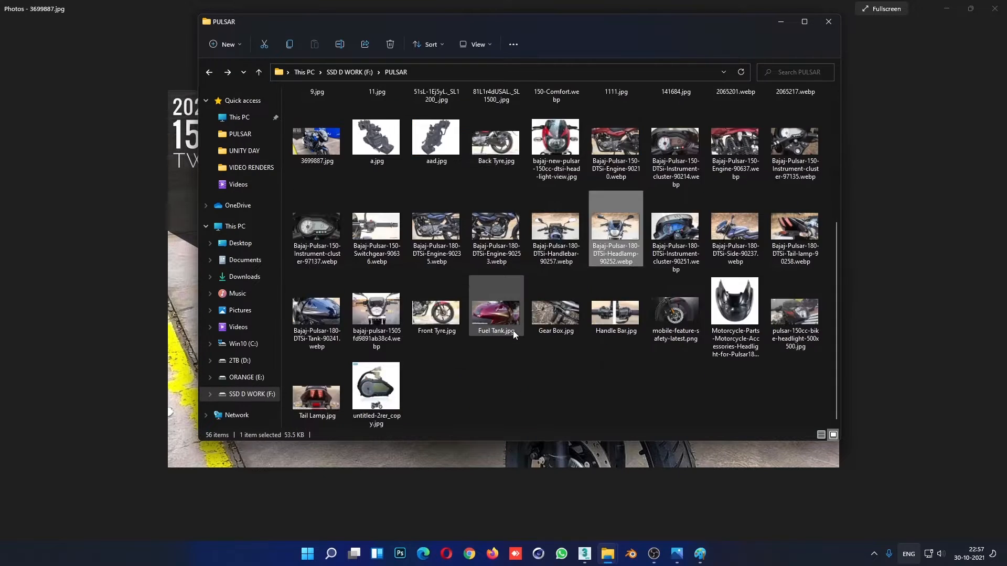
pyautogui.click(317, 140)
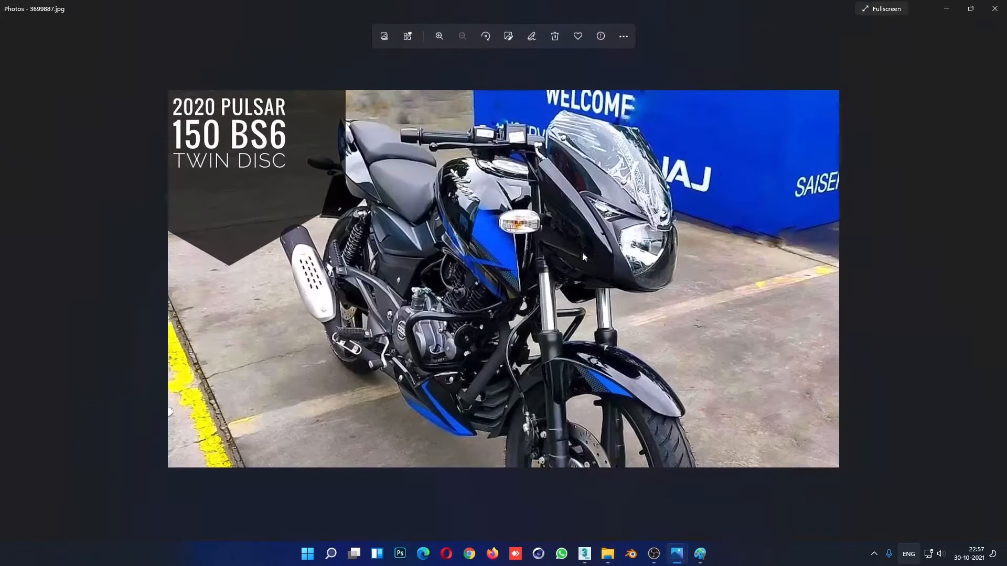
pyautogui.scroll(3, 542, 239)
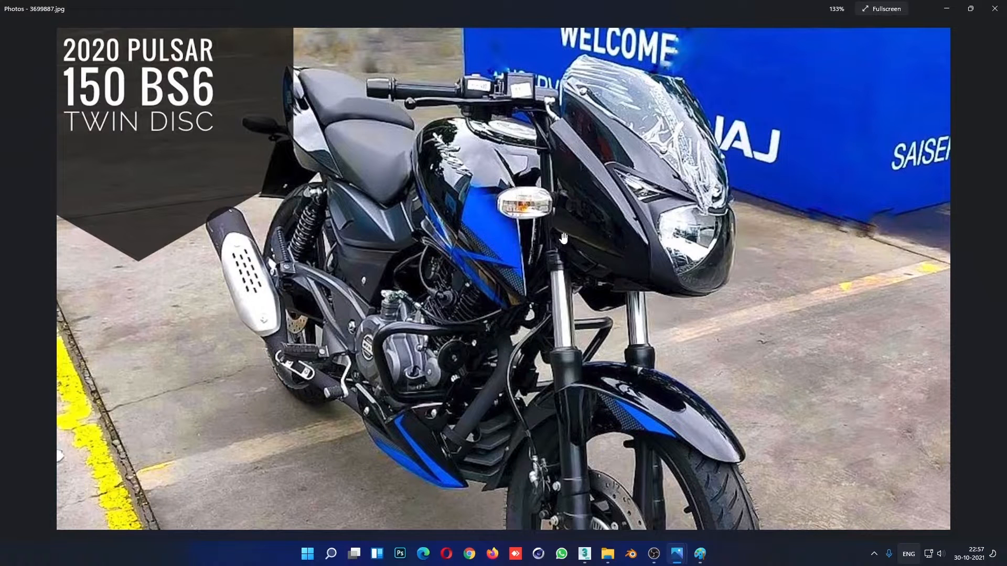
pyautogui.click(946, 9)
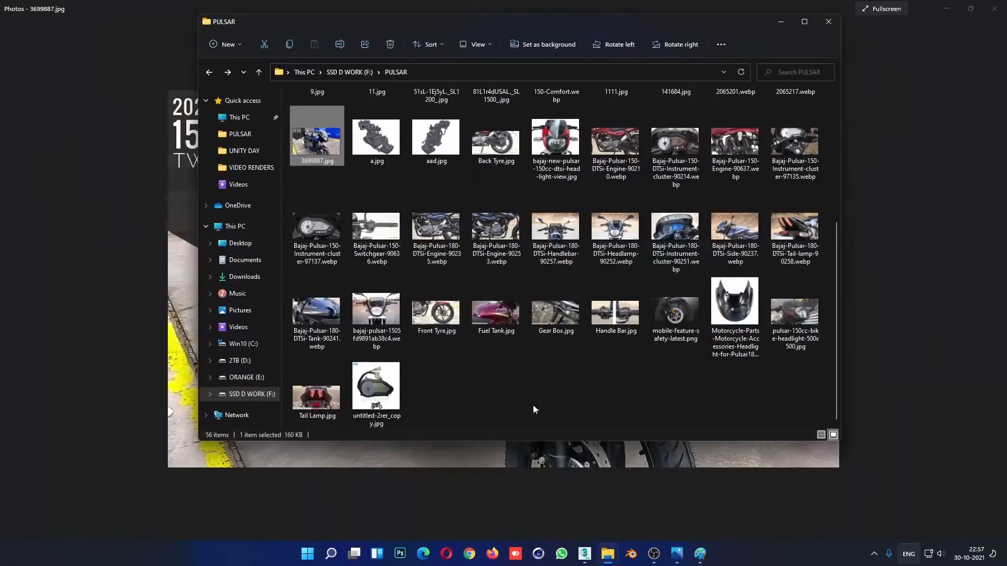
# - Return to 3ds Max, delete the fairing meshes in the Right view to reveal the reference image, and undo the deletion
pyautogui.click(584, 553)
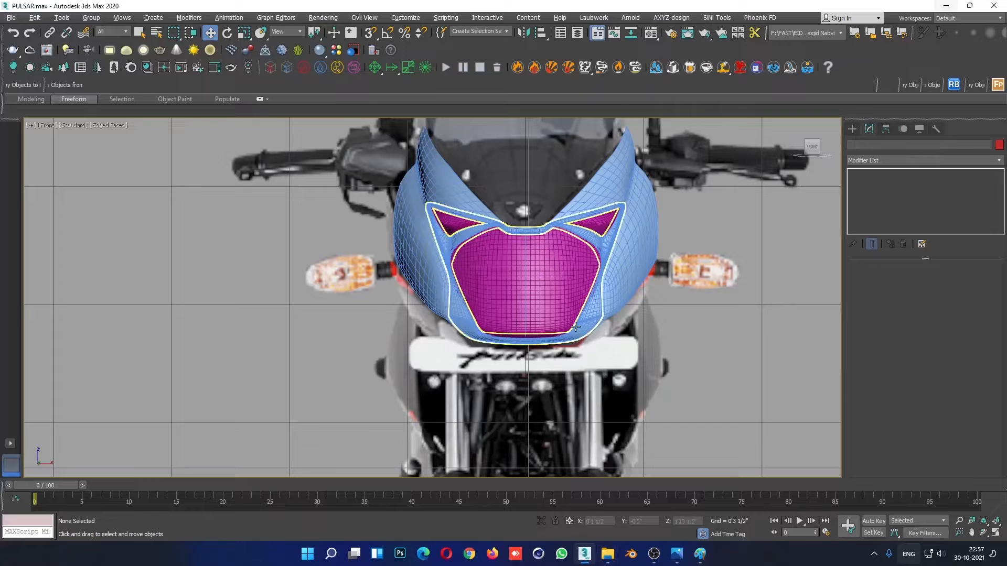
pyautogui.hotkey('alt', 'w')
pyautogui.scroll(-3, 625, 383)
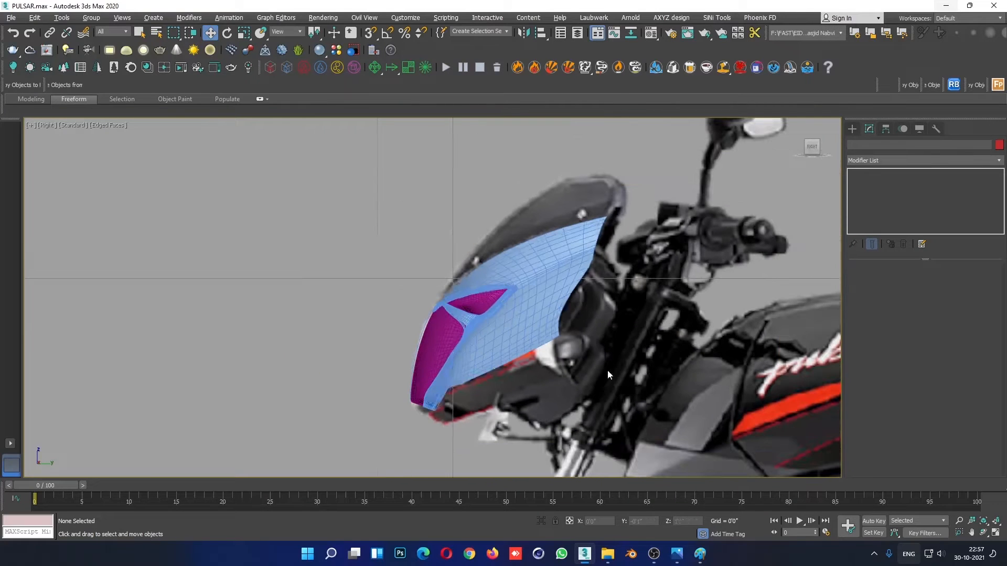
pyautogui.scroll(3, 567, 361)
pyautogui.scroll(-3, 566, 343)
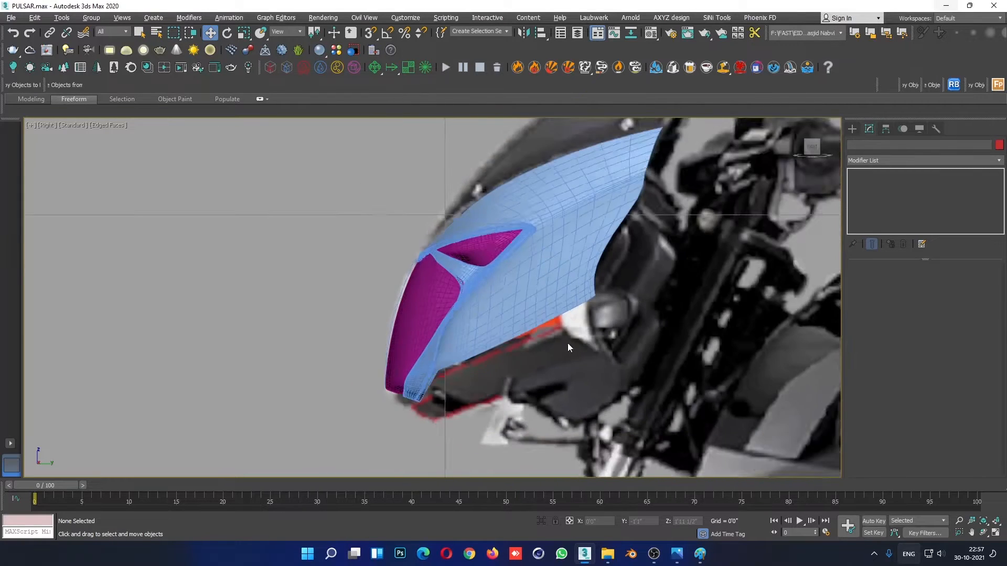
pyautogui.scroll(-4, 639, 370)
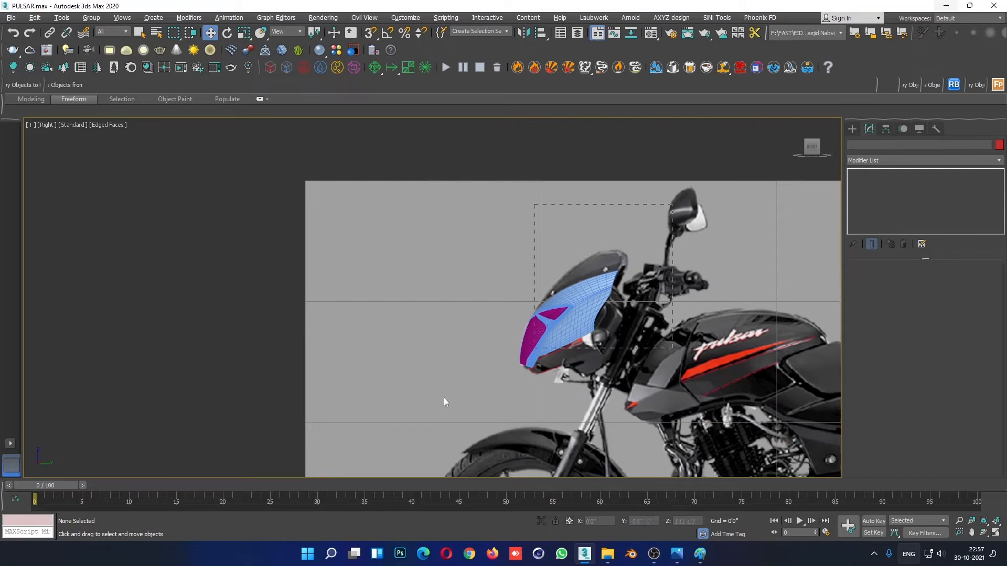
pyautogui.moveTo(443, 398); pyautogui.dragTo(444, 399)
pyautogui.press('Delete')
pyautogui.scroll(4, 587, 385)
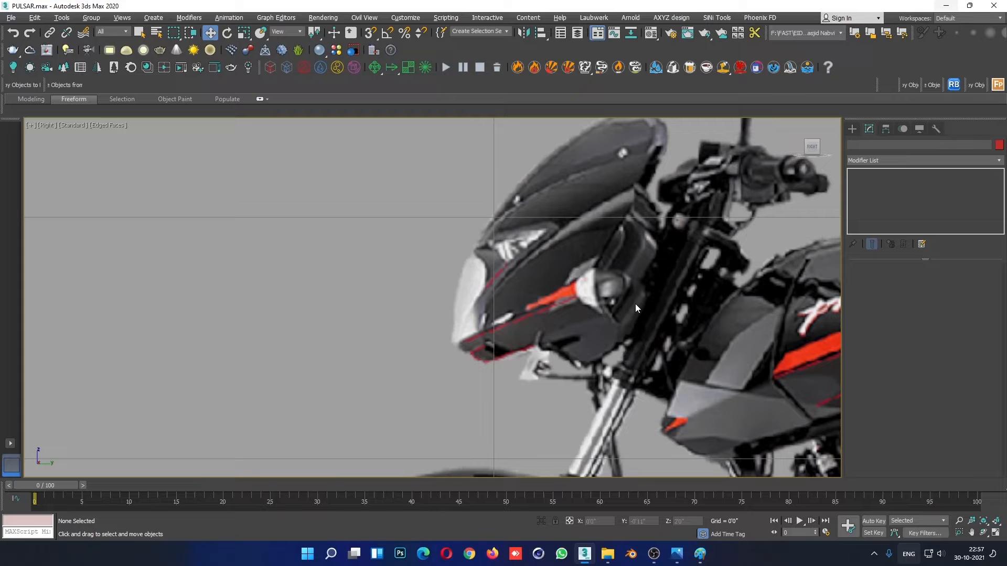
pyautogui.hotkey('ctrl', 'z')
# - Select the nine lower edges of the side fairing in the Right view and extrude them down and rearward as a new strip
pyautogui.scroll(3, 530, 322)
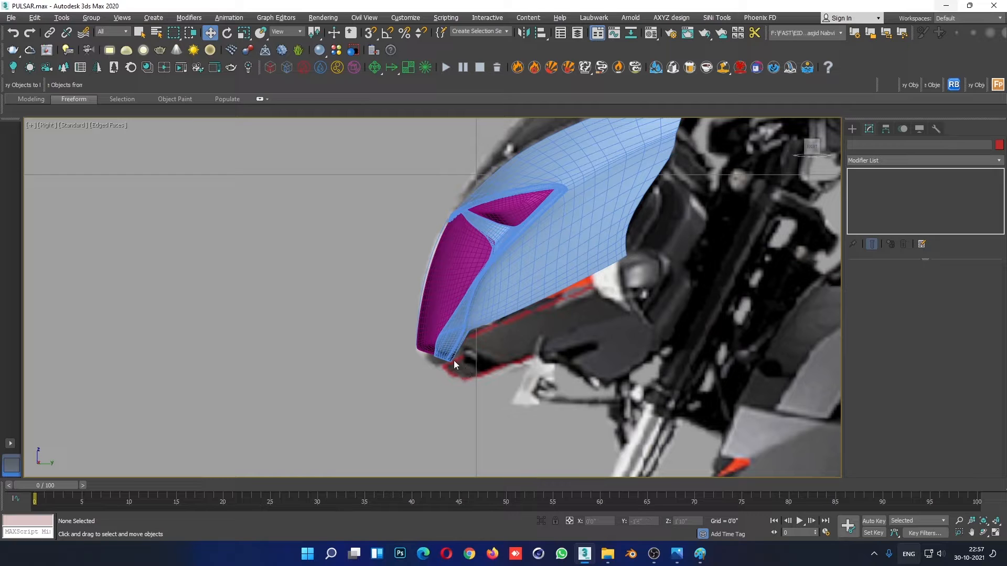
pyautogui.click(470, 370)
pyautogui.press('2')
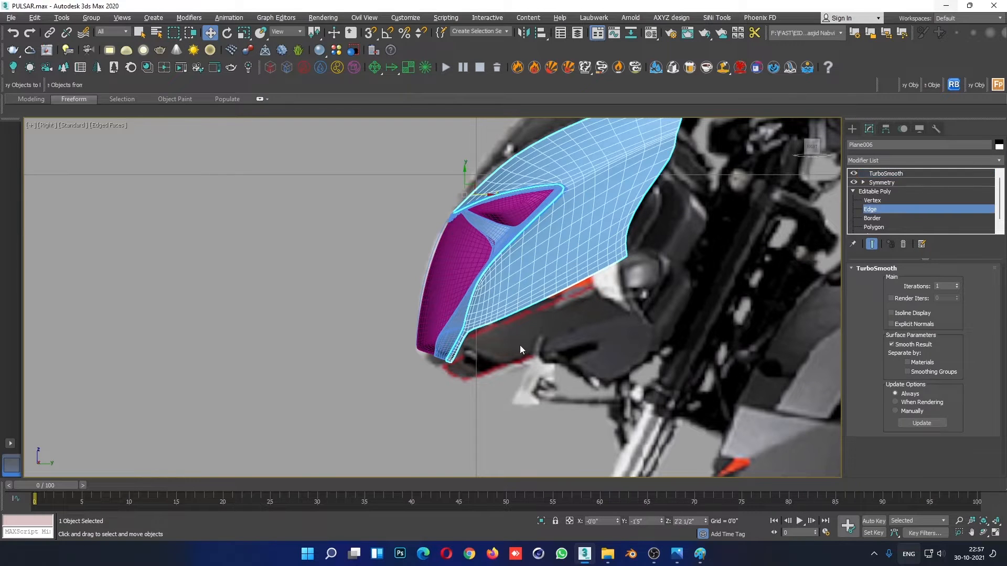
pyautogui.scroll(4, 514, 343)
pyautogui.doubleClick(455, 319)
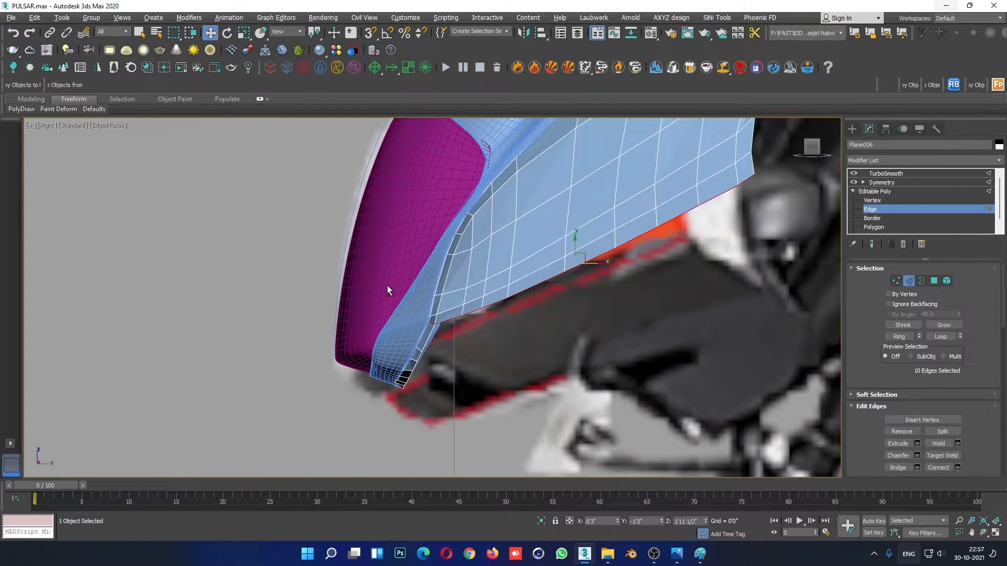
pyautogui.keyDown('alt'); pyautogui.moveTo(430, 335); pyautogui.dragTo(431, 334); pyautogui.keyUp('alt')
pyautogui.moveTo(539, 342); pyautogui.dragTo(517, 352, button='middle')
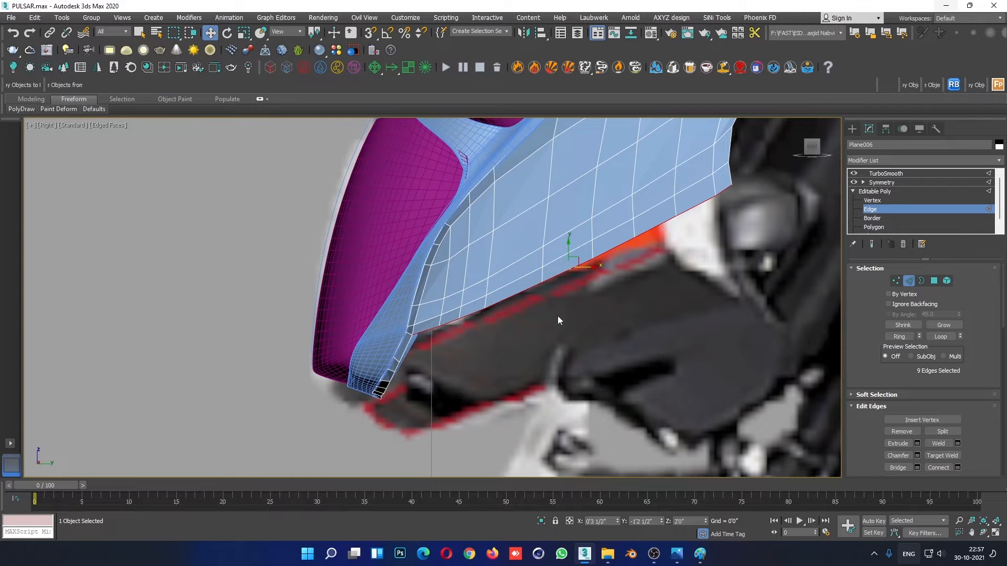
pyautogui.keyDown('shift'); pyautogui.moveTo(576, 265); pyautogui.dragTo(625, 347); pyautogui.keyUp('shift')
# - In the Front view, shift the new strip's outer edges inward and upward to follow the reference fairing
pyautogui.hotkey('alt', 'w')
pyautogui.rightClick(740, 206)
pyautogui.hotkey('alt', 'w')
pyautogui.moveTo(707, 296); pyautogui.dragTo(744, 261, button='middle')
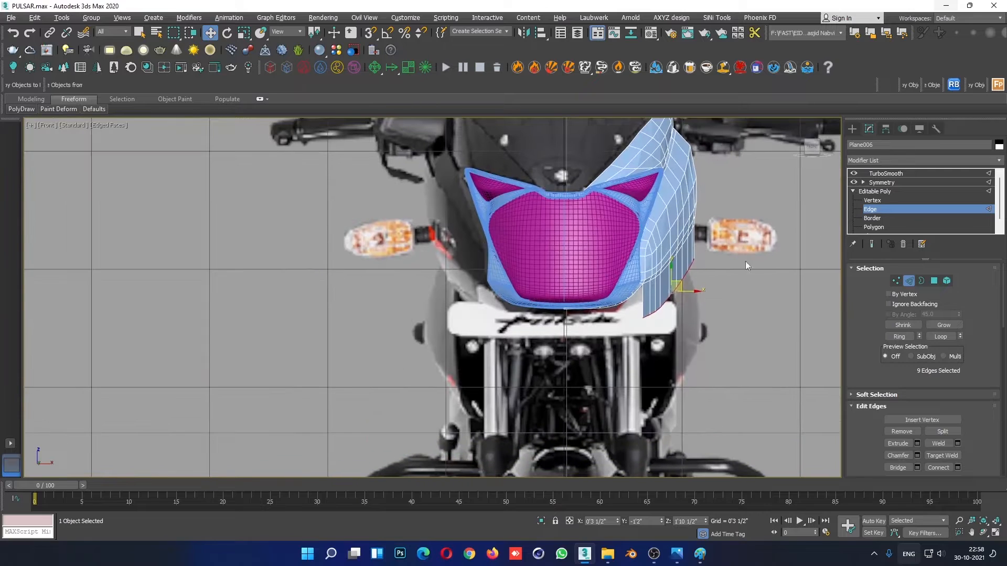
pyautogui.moveTo(691, 292); pyautogui.dragTo(669, 257)
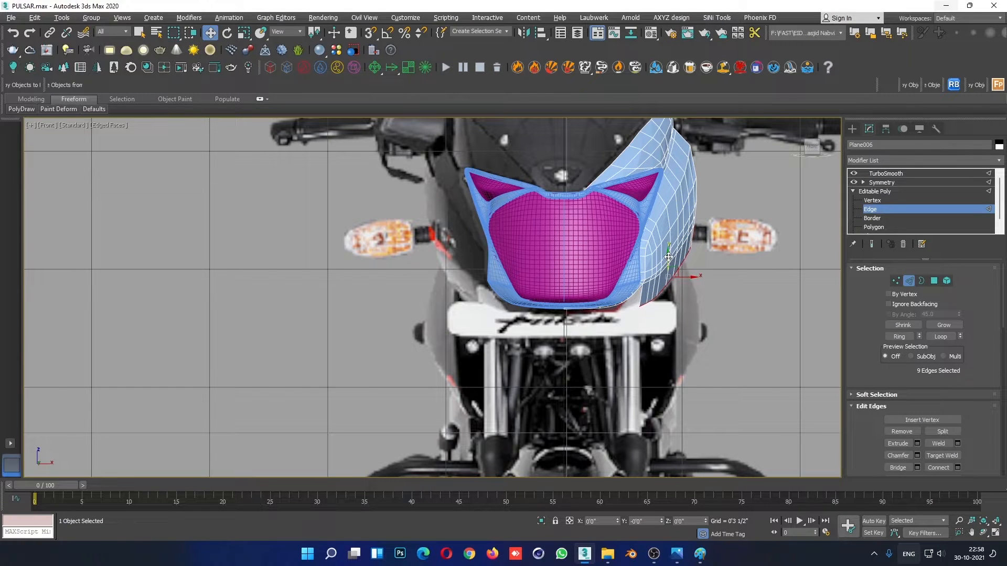
# - In Paint, mark the side fairing's lower curve and vertical flow lines in red on the Bajaj-Pulsar-180-DTSi-Headlamp-90252.webp photo, undoing the last stroke
pyautogui.moveTo(700, 554)
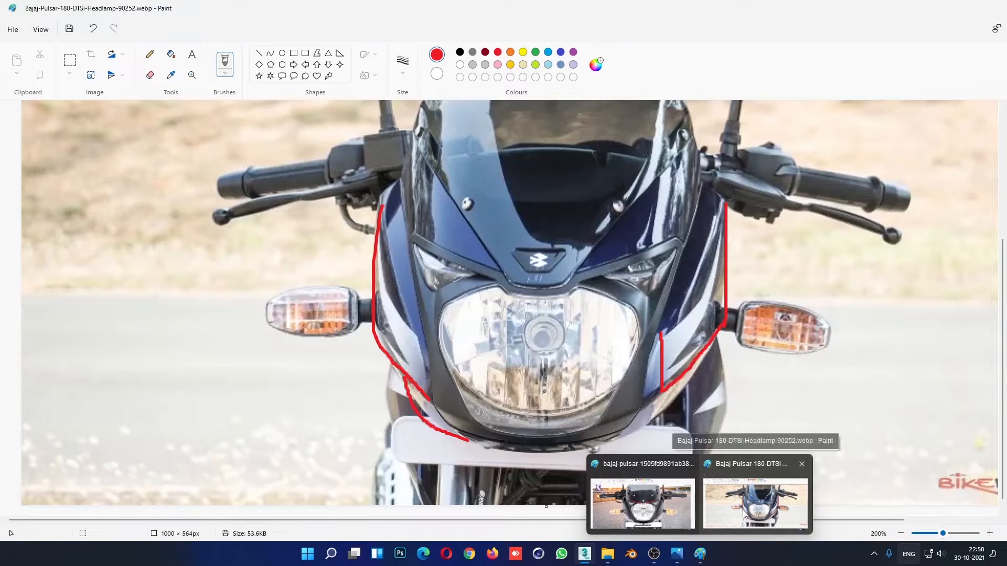
pyautogui.click(744, 511)
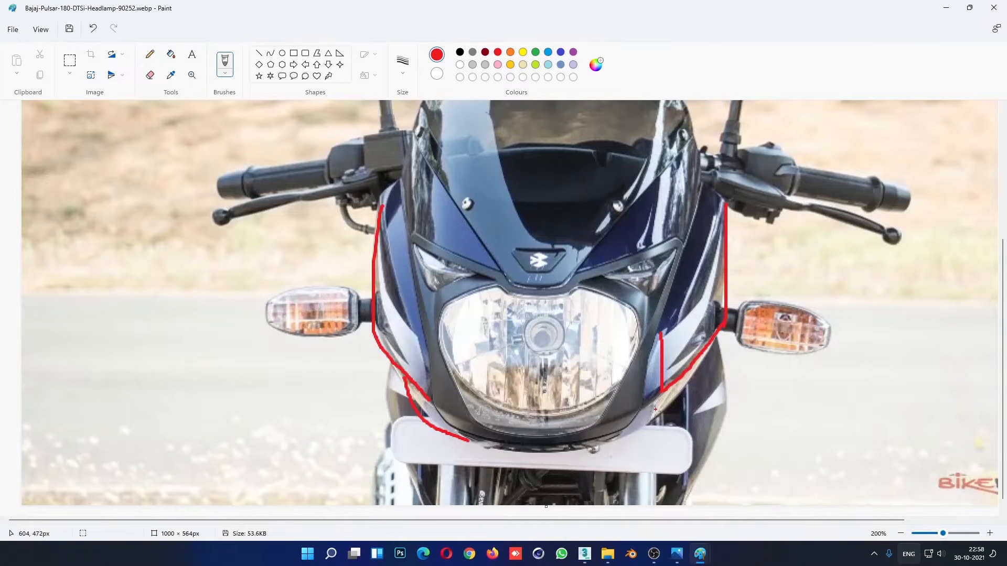
pyautogui.moveTo(599, 443); pyautogui.dragTo(684, 397)
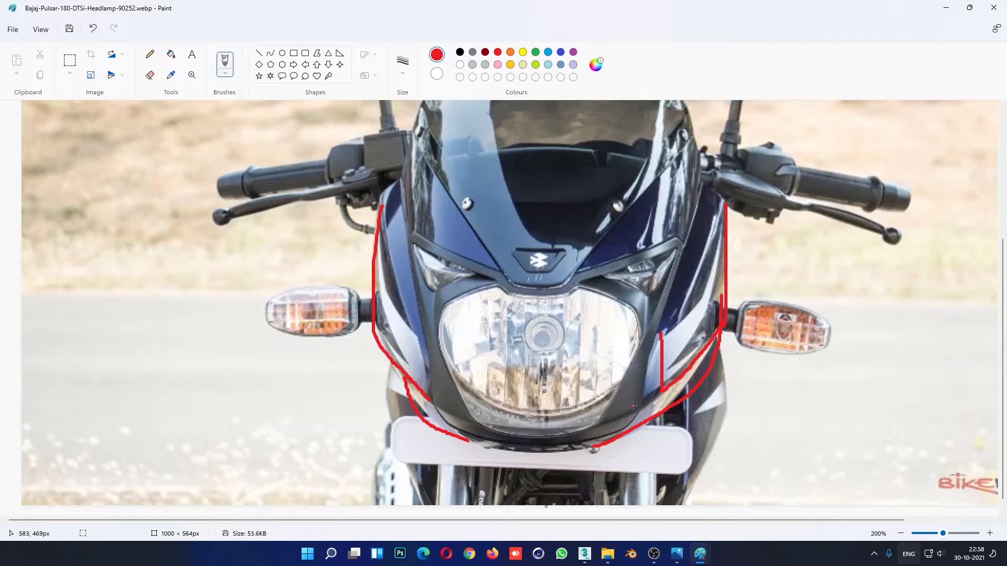
pyautogui.moveTo(681, 289); pyautogui.dragTo(678, 355)
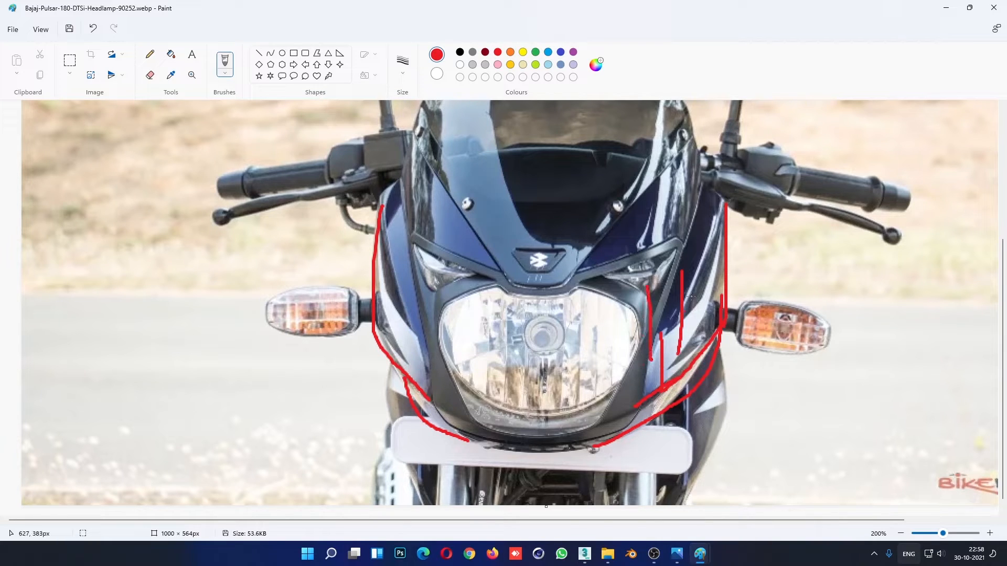
pyautogui.moveTo(715, 242); pyautogui.dragTo(712, 304)
pyautogui.moveTo(707, 347)
pyautogui.mouseDown()
pyautogui.moveTo(660, 406)
pyautogui.moveTo(611, 435)
pyautogui.mouseUp()
pyautogui.hotkey('ctrl', 'z')
pyautogui.click(946, 7)
# - Move the strip's outer edges slightly inward in the Front view and reposition its lower front vertices along the reference curve
pyautogui.scroll(2, 712, 291)
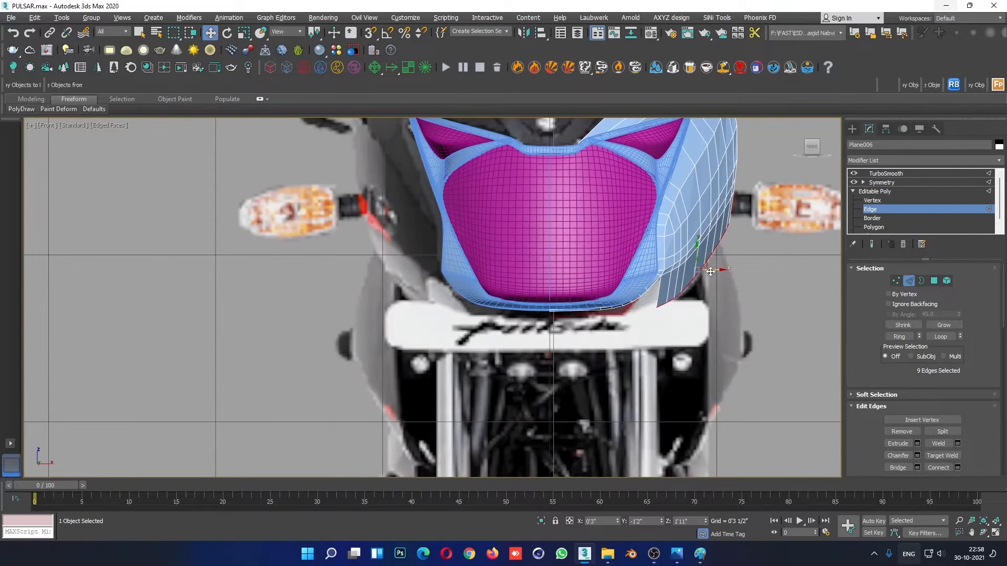
pyautogui.moveTo(710, 271); pyautogui.dragTo(702, 271)
pyautogui.click(872, 201)
pyautogui.scroll(5, 637, 318)
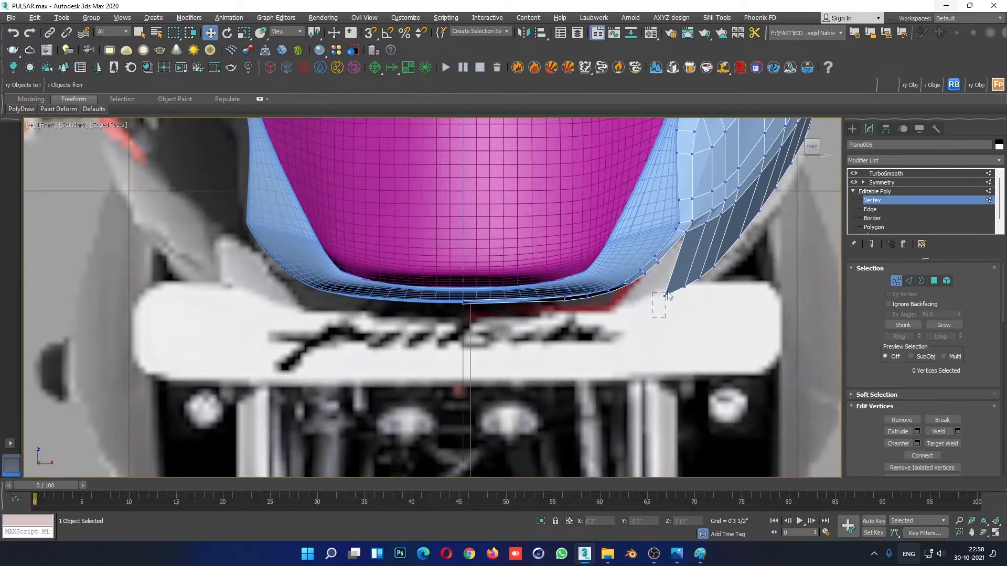
pyautogui.moveTo(675, 303); pyautogui.dragTo(690, 282)
pyautogui.moveTo(692, 282); pyautogui.dragTo(700, 250)
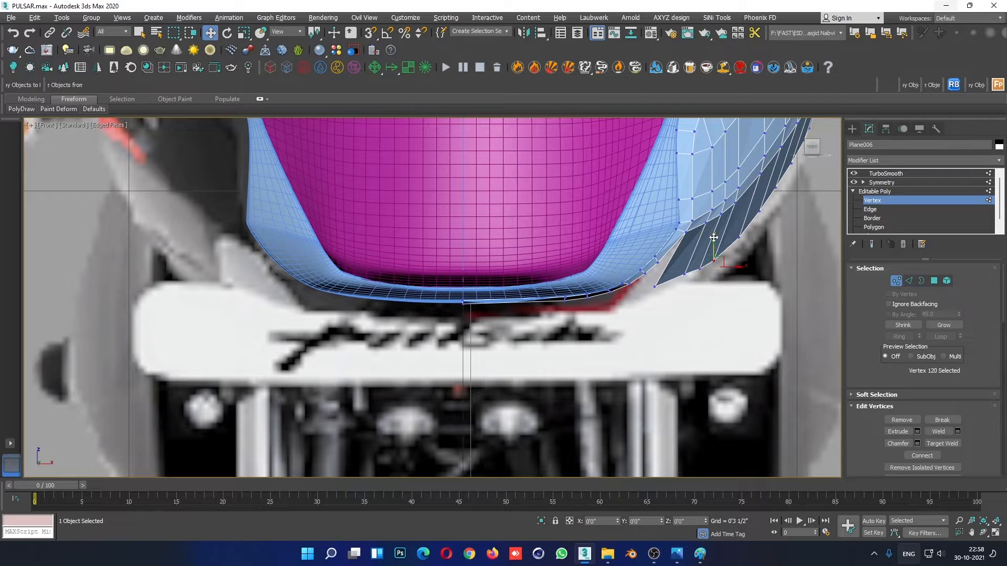
pyautogui.click(717, 349)
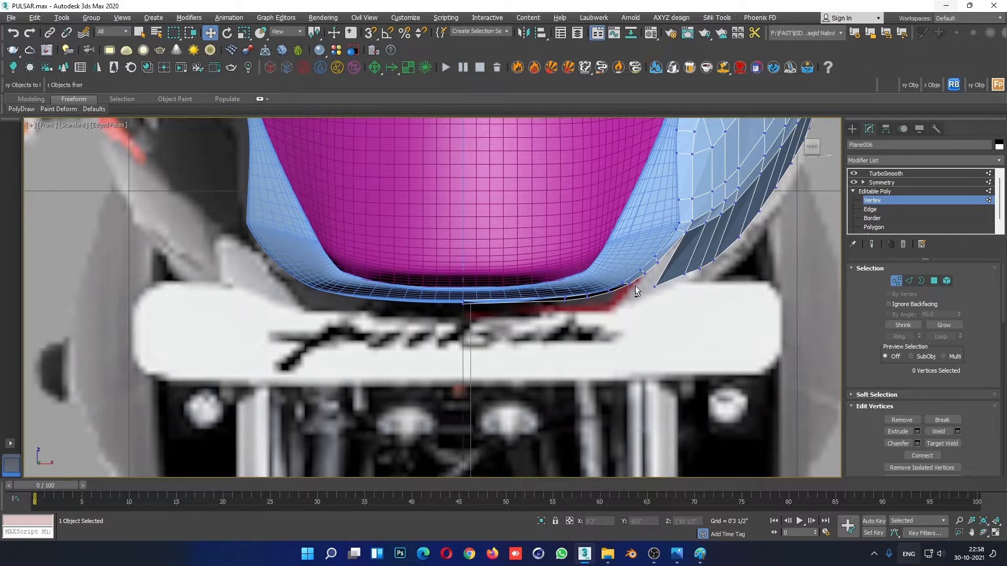
# - In the Right view, move the strip's lower front corner vertex forward beneath the front end of the side fairing
pyautogui.hotkey('alt', 'w')
pyautogui.hotkey('alt', 'w')
pyautogui.click(472, 383)
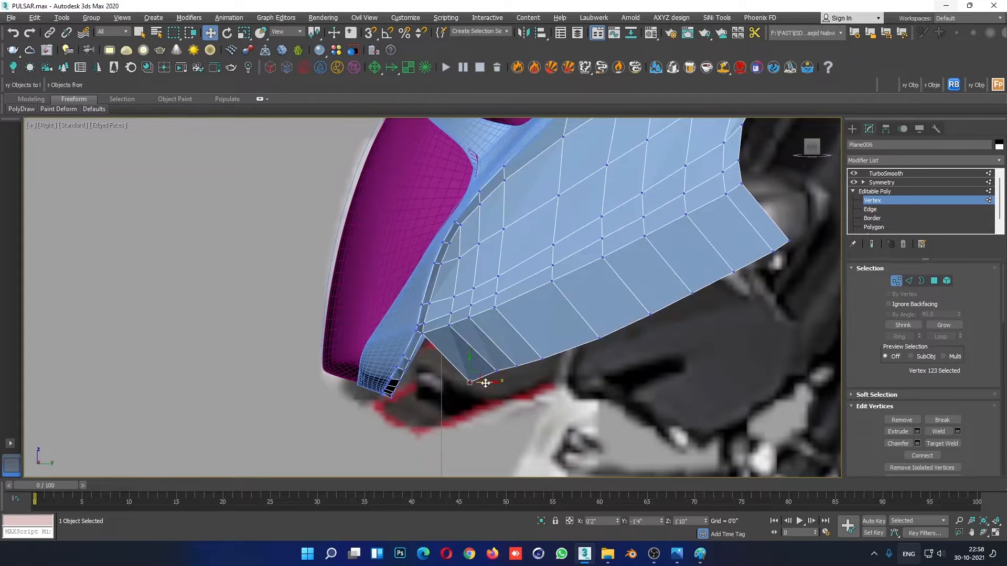
pyautogui.moveTo(486, 383)
pyautogui.mouseDown()
pyautogui.moveTo(437, 383)
pyautogui.moveTo(496, 376)
pyautogui.mouseUp()
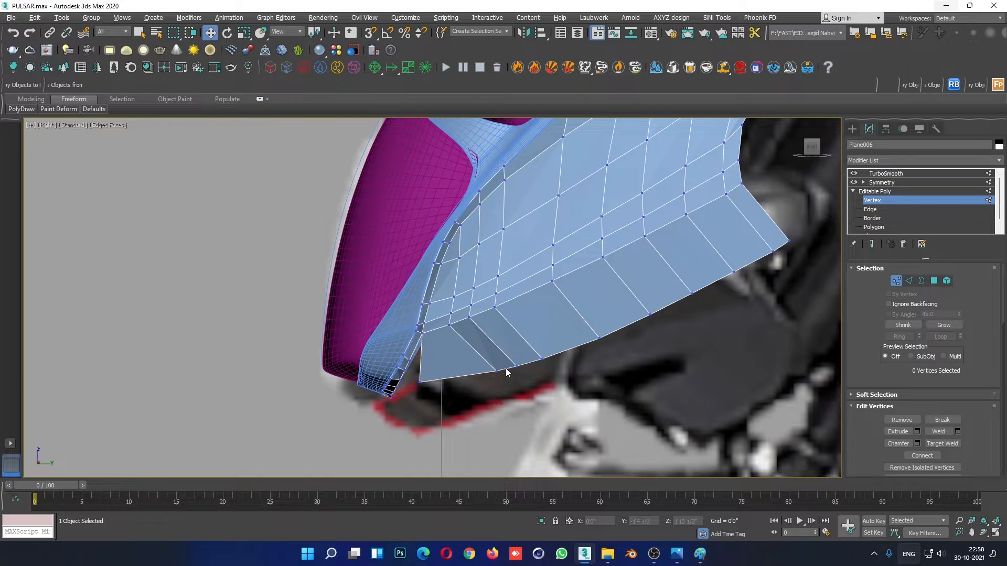
# - Move the next three vertices along the strip's lower edge forward in the Right view to space its faces evenly
pyautogui.click(496, 371)
pyautogui.scroll(-4, 499, 388)
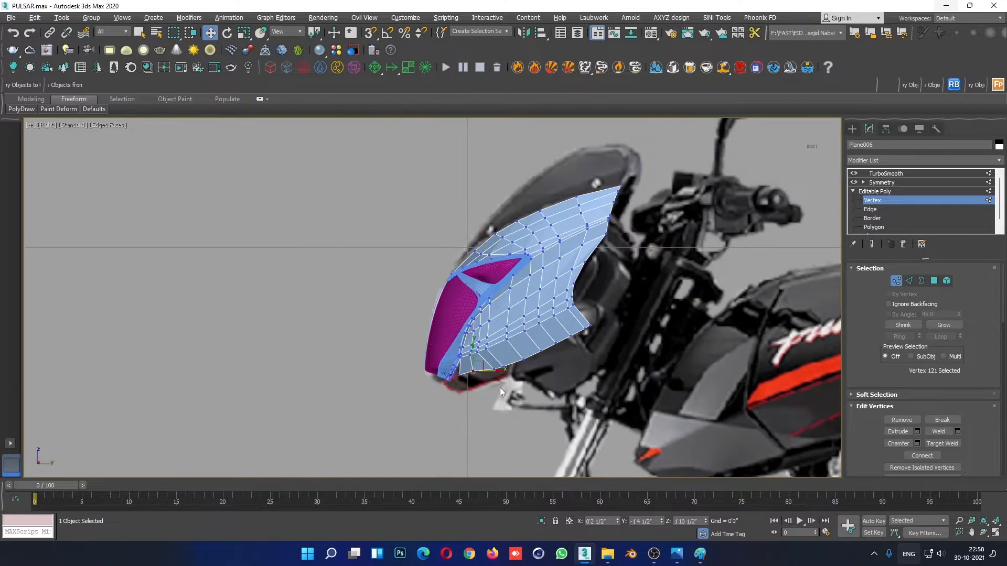
pyautogui.scroll(5, 471, 378)
pyautogui.moveTo(487, 333); pyautogui.dragTo(486, 339)
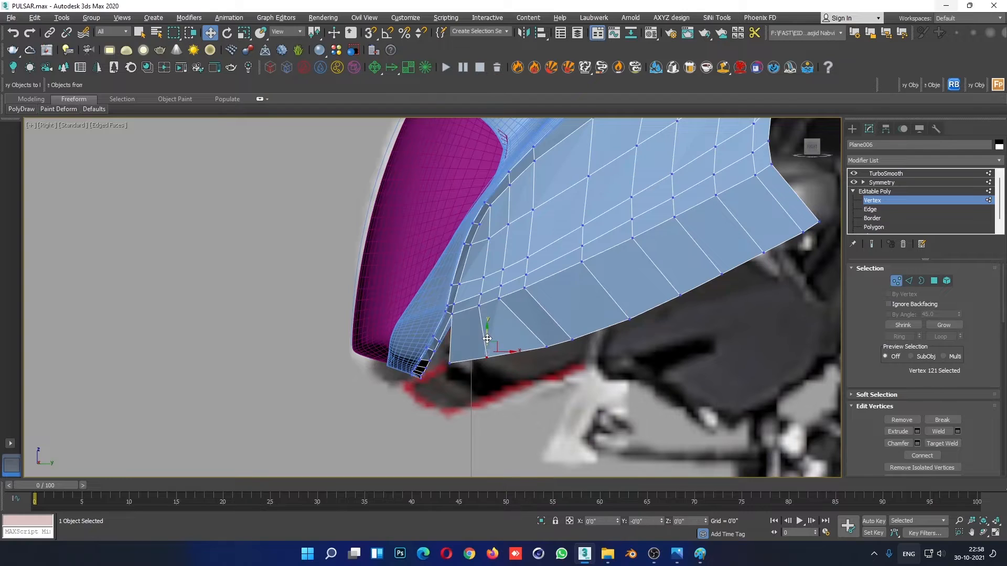
pyautogui.click(547, 346)
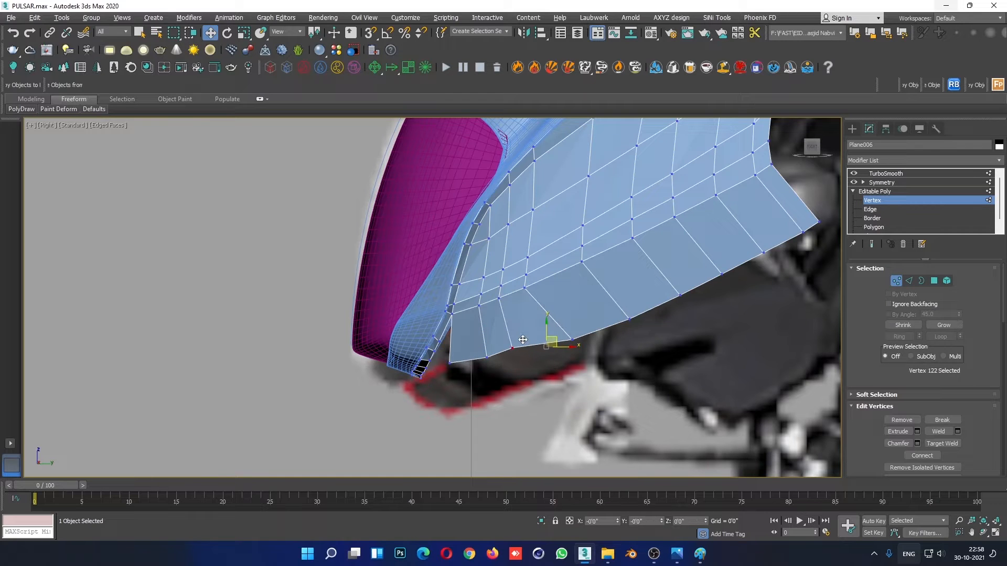
pyautogui.click(572, 340)
pyautogui.moveTo(591, 340); pyautogui.dragTo(555, 344)
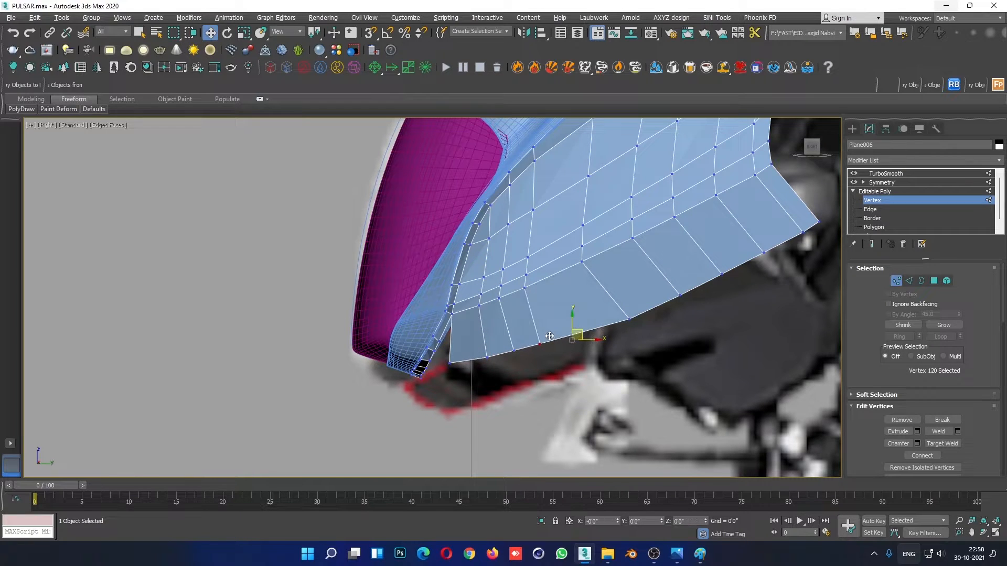
# - Move the middle and rear vertices along the strip's lower edge forward in the Right view to even out the face widths
pyautogui.click(629, 318)
pyautogui.moveTo(642, 311); pyautogui.dragTo(593, 329)
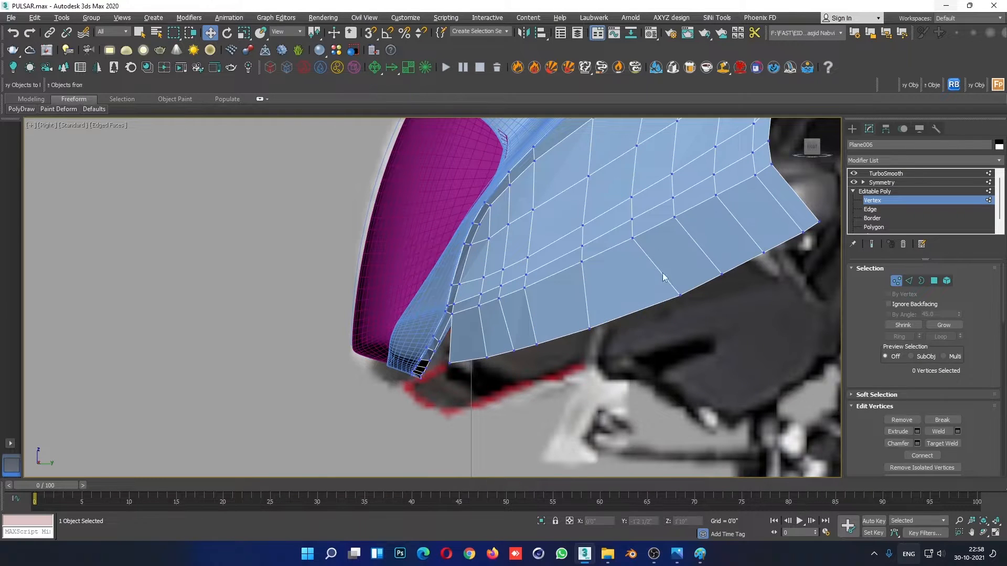
pyautogui.moveTo(663, 281); pyautogui.dragTo(553, 381, button='middle')
pyautogui.click(571, 393)
pyautogui.moveTo(577, 384); pyautogui.dragTo(546, 392)
pyautogui.click(650, 299)
pyautogui.scroll(-5, 650, 328)
pyautogui.scroll(6, 605, 359)
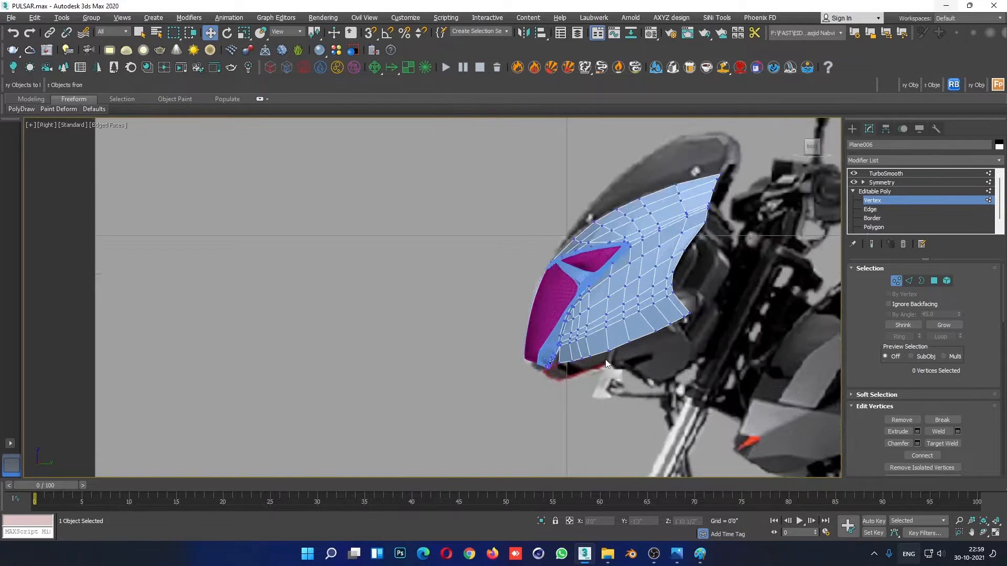
pyautogui.click(578, 366)
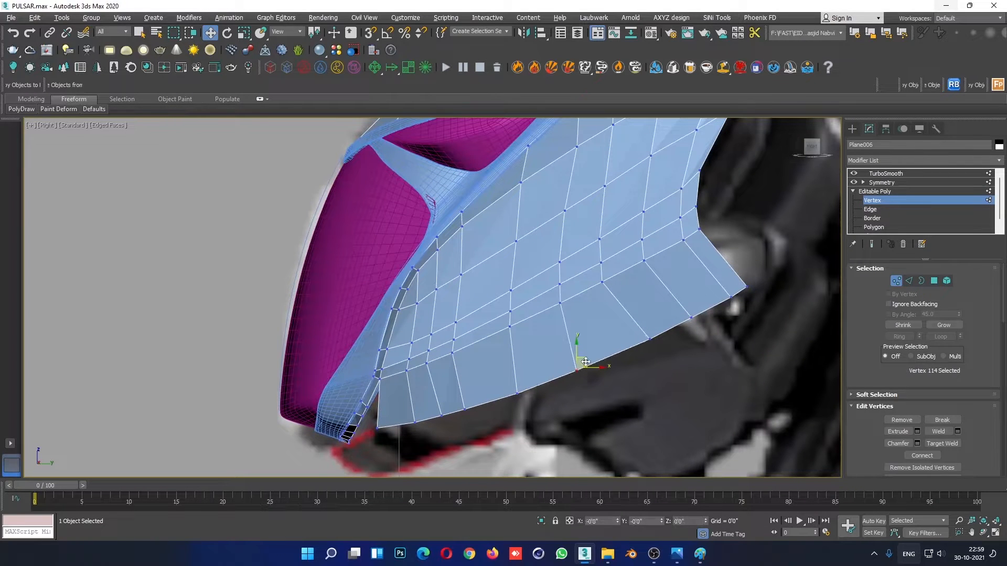
pyautogui.scroll(-5, 668, 331)
pyautogui.scroll(6, 668, 338)
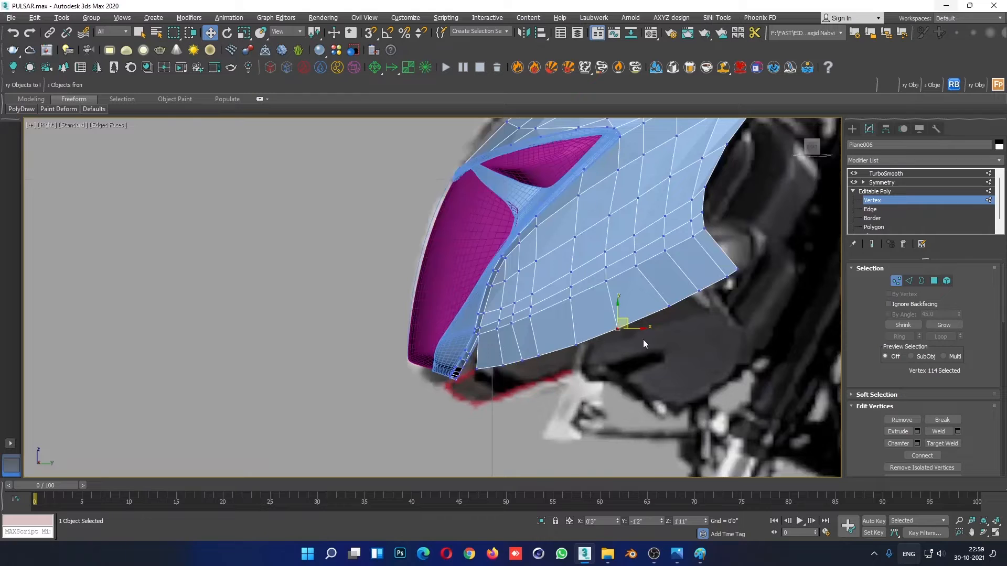
pyautogui.scroll(-3, 642, 338)
pyautogui.scroll(1, 653, 350)
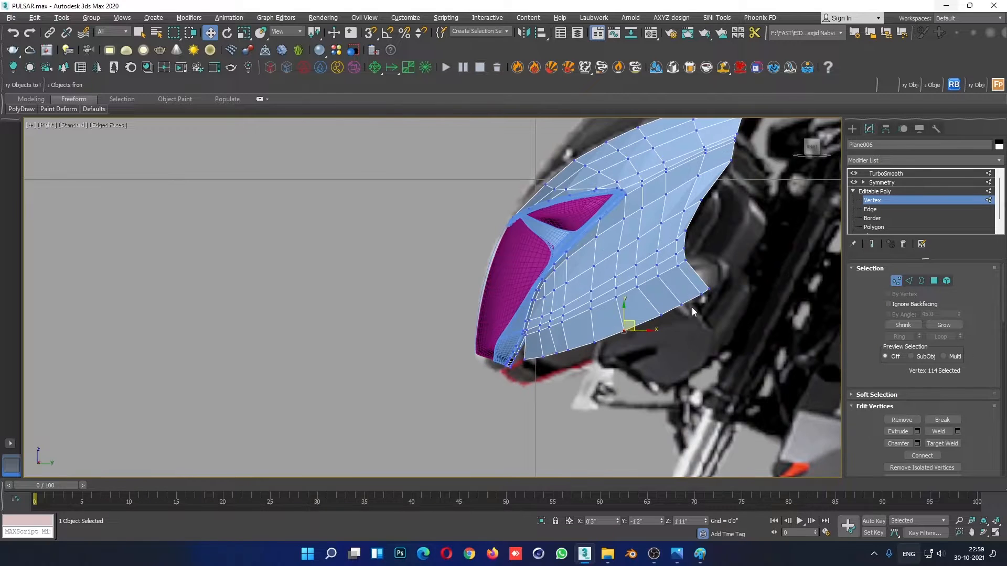
# - Look at the 3699887.jpg reference photo in Photos, skip to the next image and close the viewer
pyautogui.moveTo(676, 554)
pyautogui.click(617, 493)
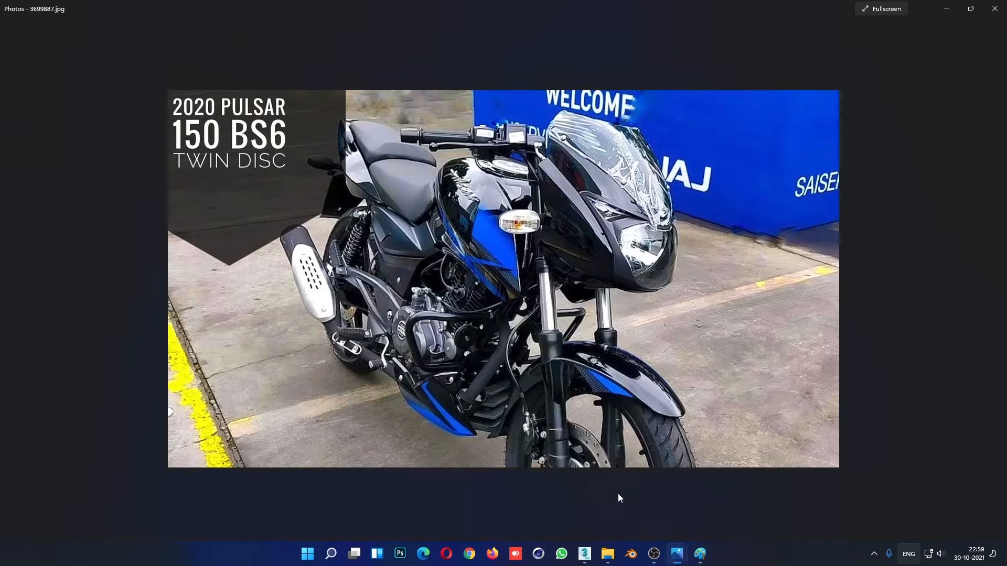
pyautogui.press('Right')
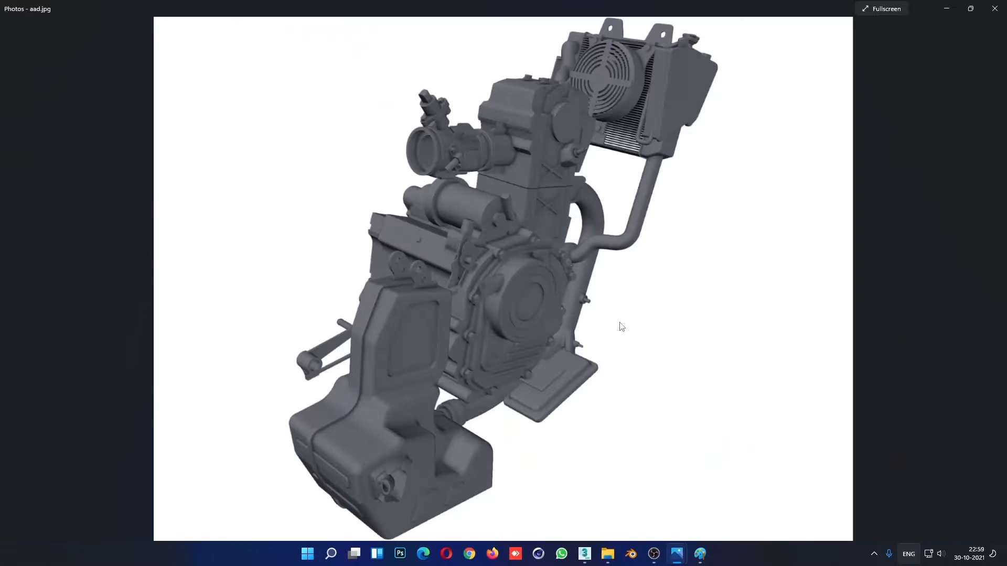
pyautogui.click(1005, 5)
# - Open 2.png from the PULSAR folder and examine the lower edge of the headlight fairing up close
pyautogui.moveTo(608, 554)
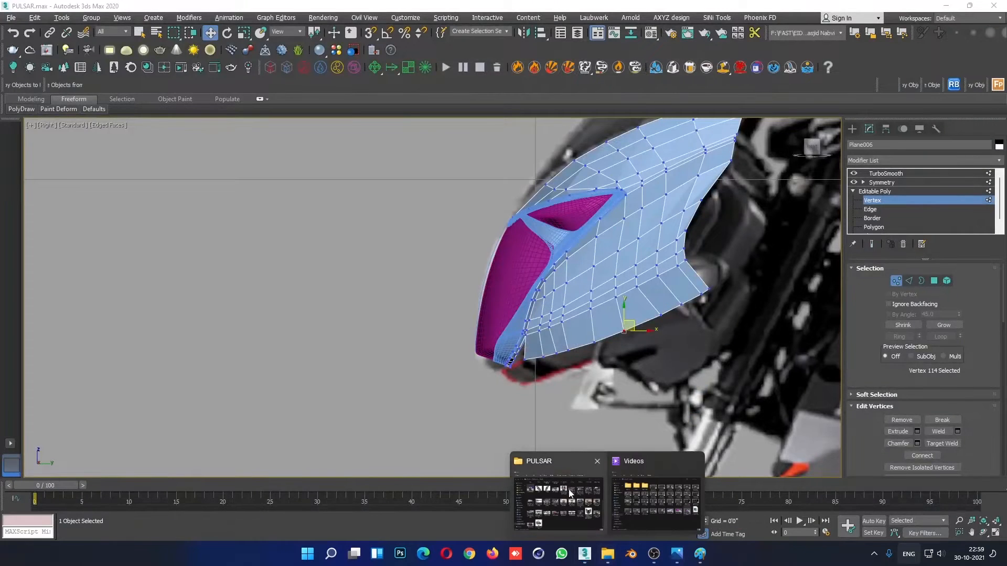
pyautogui.click(563, 490)
pyautogui.scroll(3, 615, 361)
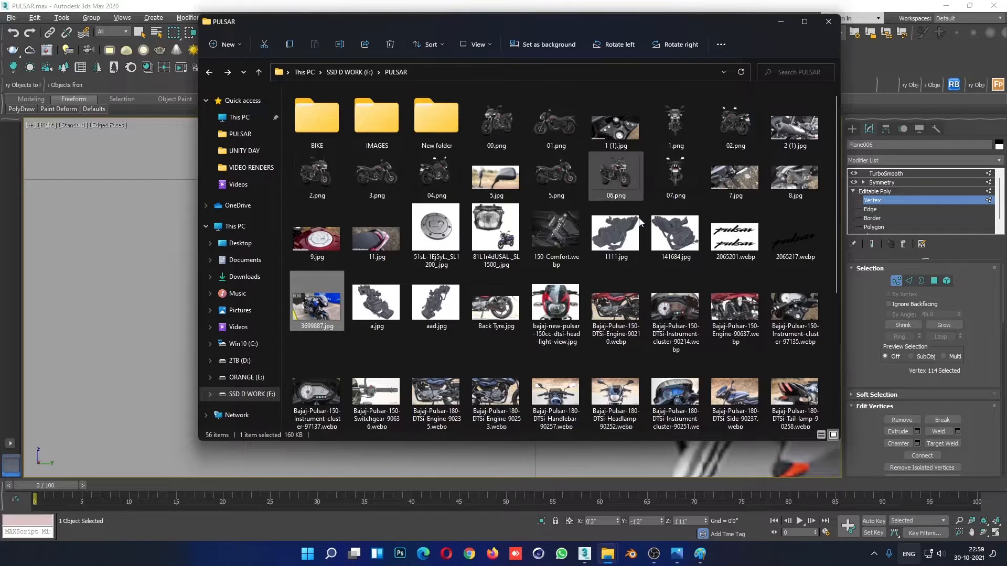
pyautogui.scroll(-3, 760, 322)
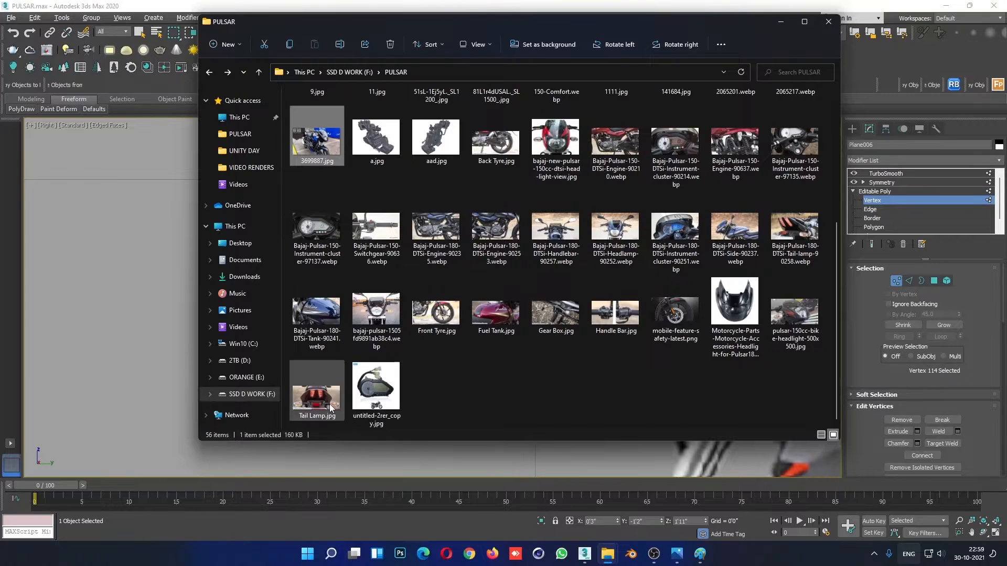
pyautogui.scroll(3, 325, 404)
pyautogui.doubleClick(323, 173)
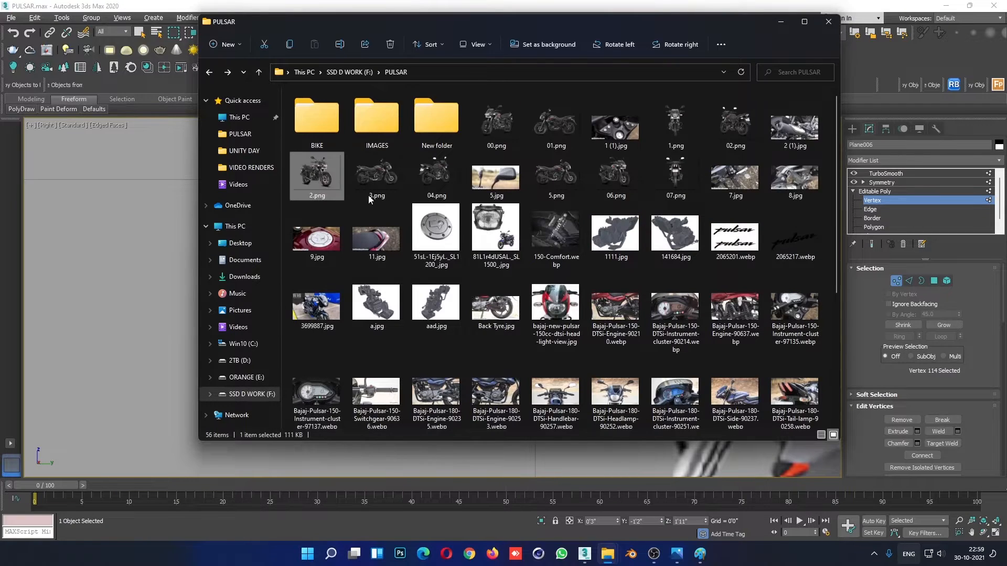
pyautogui.scroll(5, 567, 262)
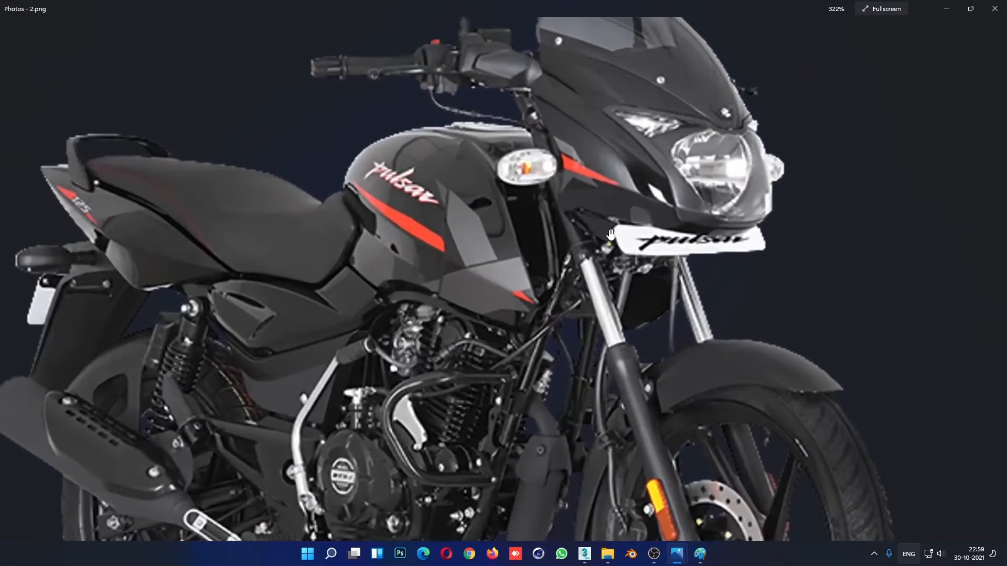
pyautogui.moveTo(611, 234); pyautogui.dragTo(606, 256)
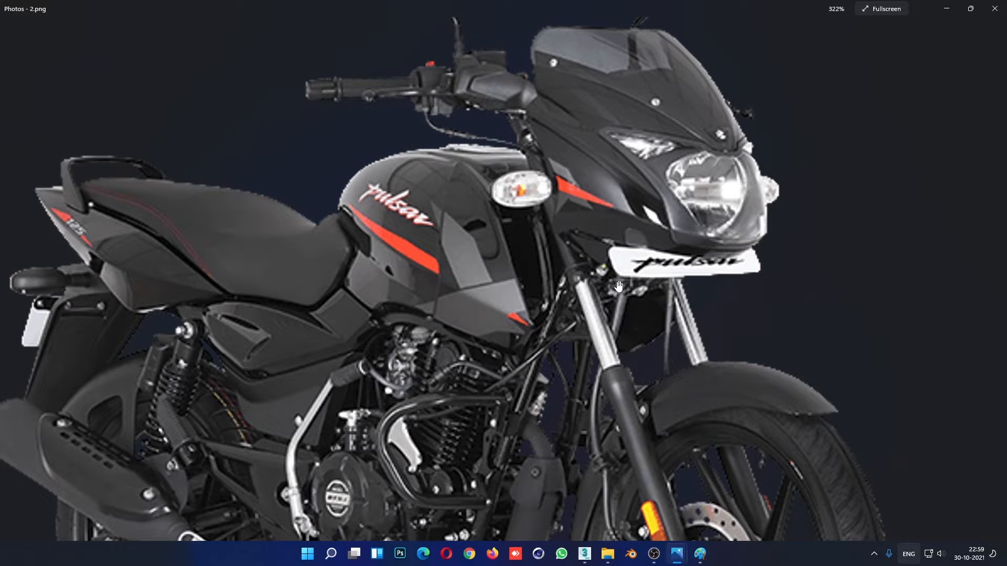
pyautogui.scroll(-4, 608, 280)
# - Examine the fairing's side profile and lower front corner in 3.png and 01.png
pyautogui.press('Right')
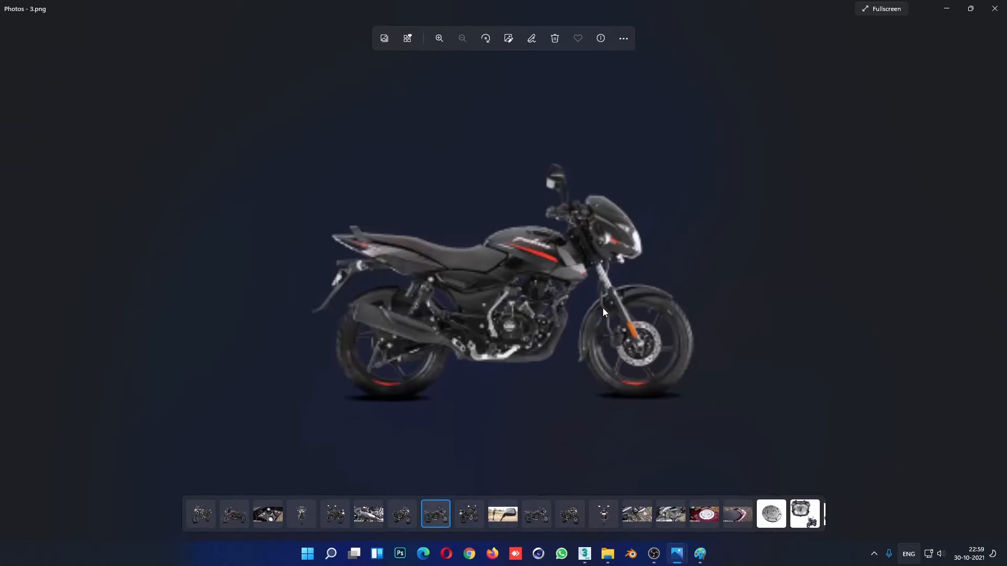
pyautogui.scroll(2, 611, 258)
pyautogui.scroll(4, 612, 258)
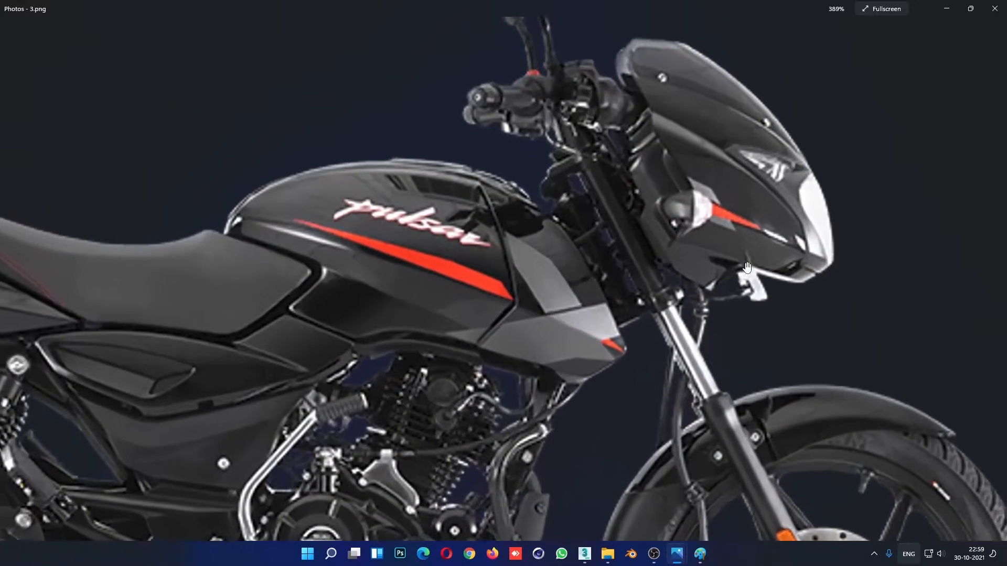
pyautogui.moveTo(748, 267); pyautogui.dragTo(715, 307)
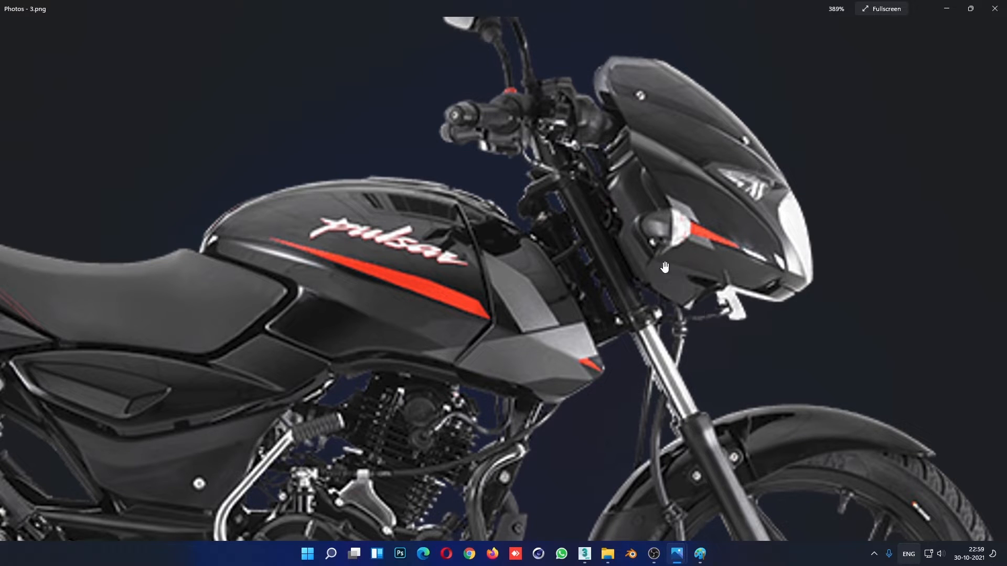
pyautogui.moveTo(654, 145); pyautogui.dragTo(658, 151)
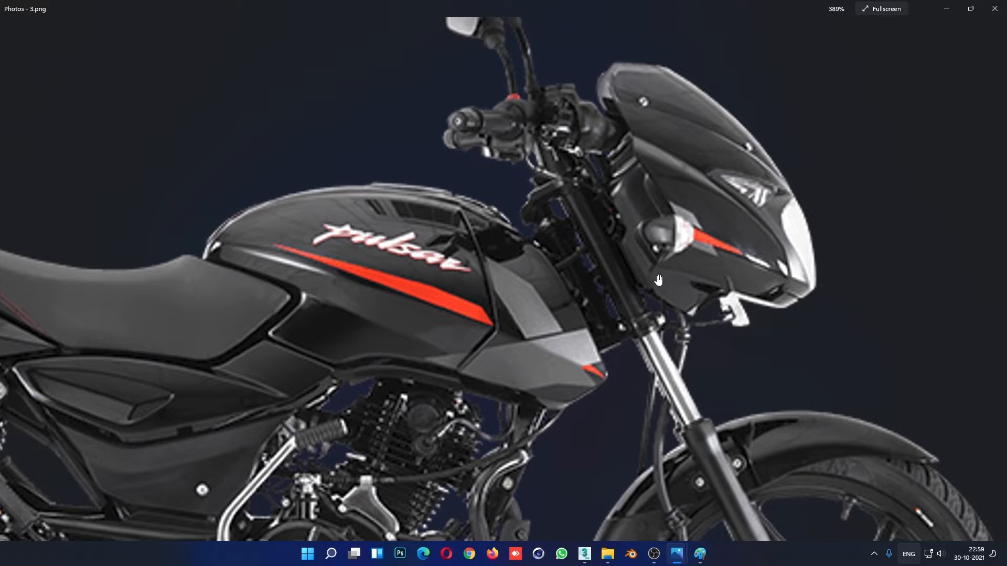
pyautogui.scroll(-5, 692, 310)
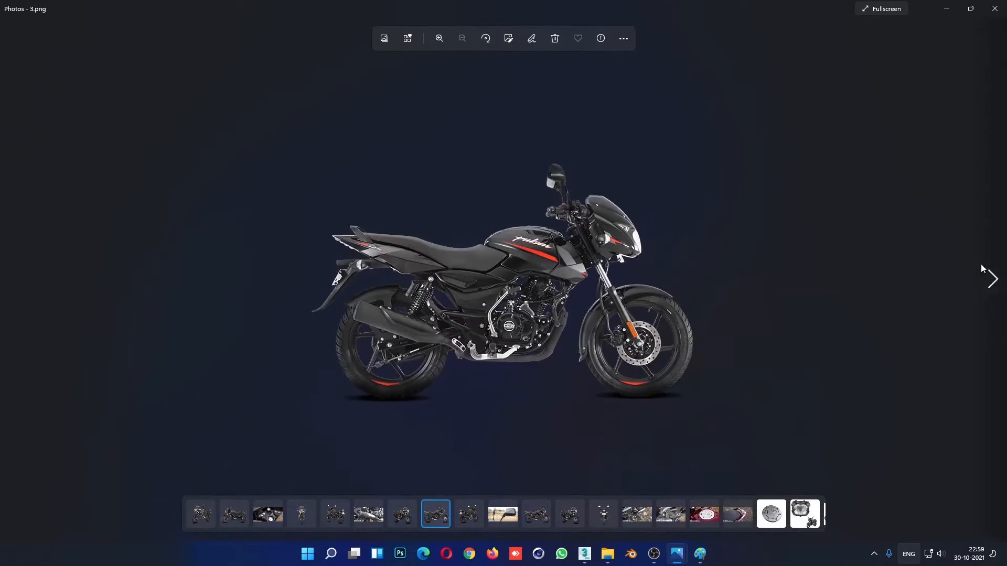
pyautogui.click(232, 523)
pyautogui.scroll(5, 519, 292)
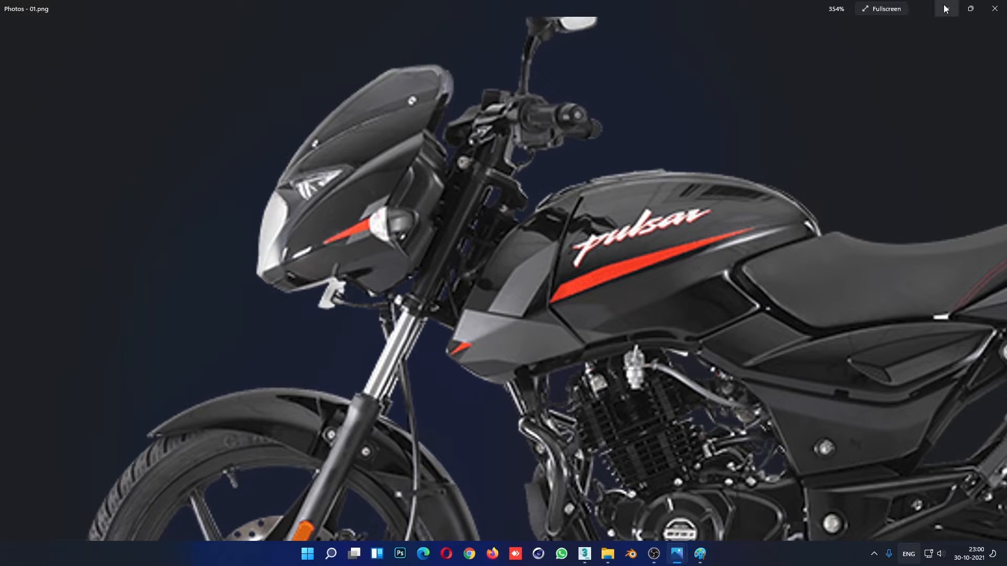
# - Switch back to 3ds Max and move the strip's lower front corner vertex forward and the neighbouring lower-edge vertices backward
pyautogui.click(585, 554)
pyautogui.moveTo(640, 340); pyautogui.dragTo(554, 325, button='middle')
pyautogui.scroll(-3, 603, 330)
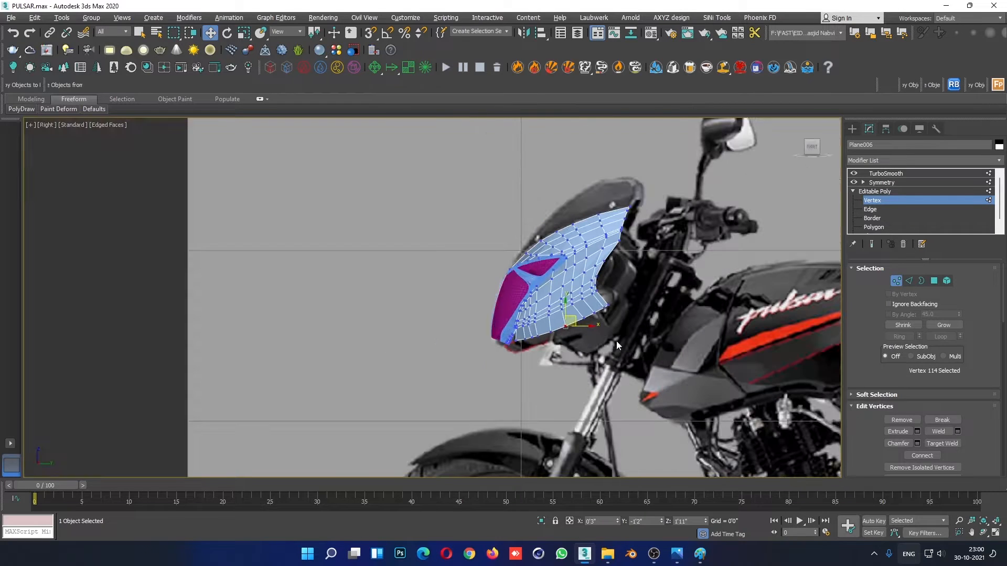
pyautogui.scroll(4, 565, 339)
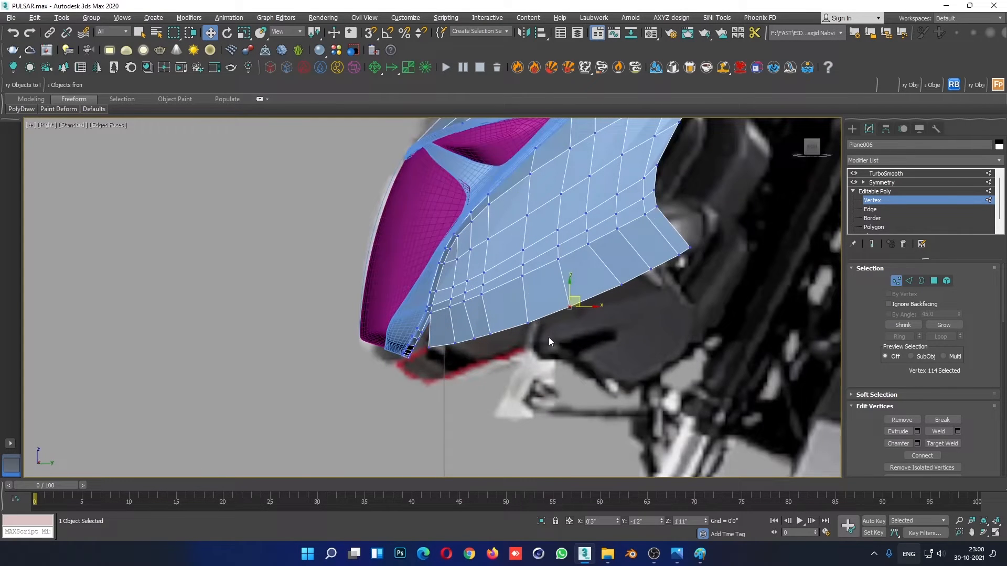
pyautogui.click(429, 346)
pyautogui.moveTo(439, 350); pyautogui.dragTo(431, 350)
pyautogui.click(454, 334)
pyautogui.moveTo(465, 337); pyautogui.dragTo(479, 333)
pyautogui.scroll(-6, 492, 335)
pyautogui.scroll(3, 459, 366)
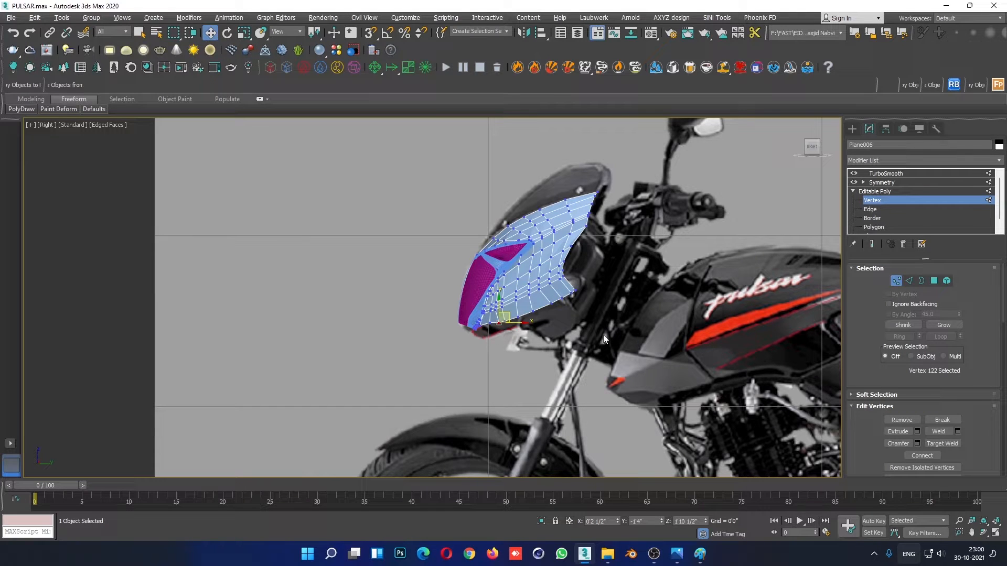
# - Bring 01.png up again, study the fairing's lower front corner, and minimise the photo viewer
pyautogui.moveTo(677, 554)
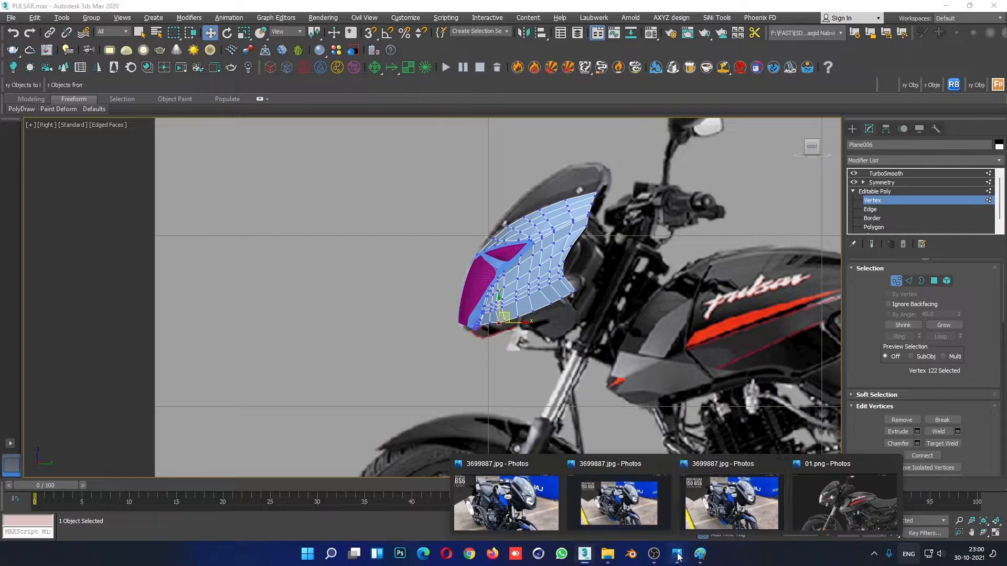
pyautogui.click(818, 503)
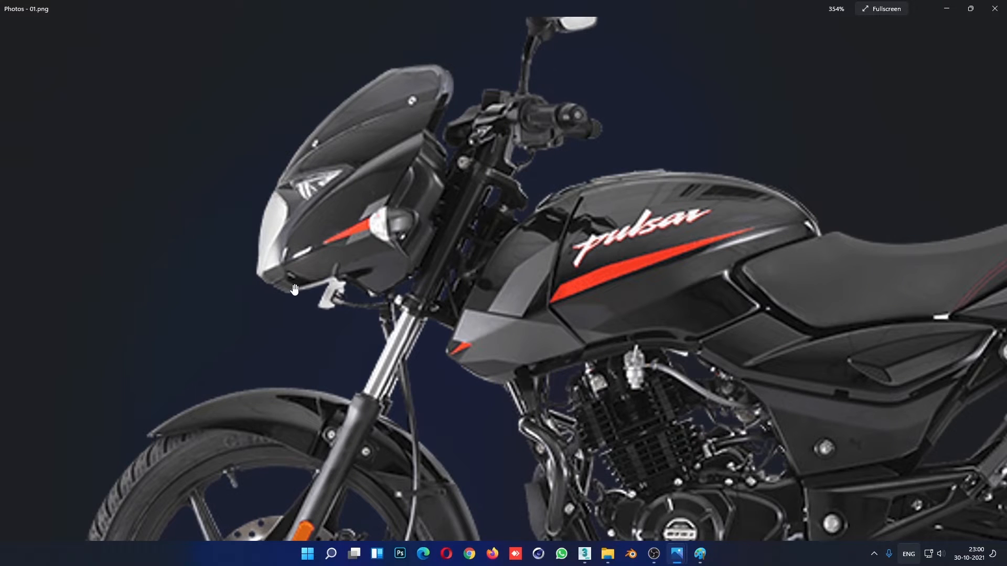
pyautogui.scroll(-2, 294, 290)
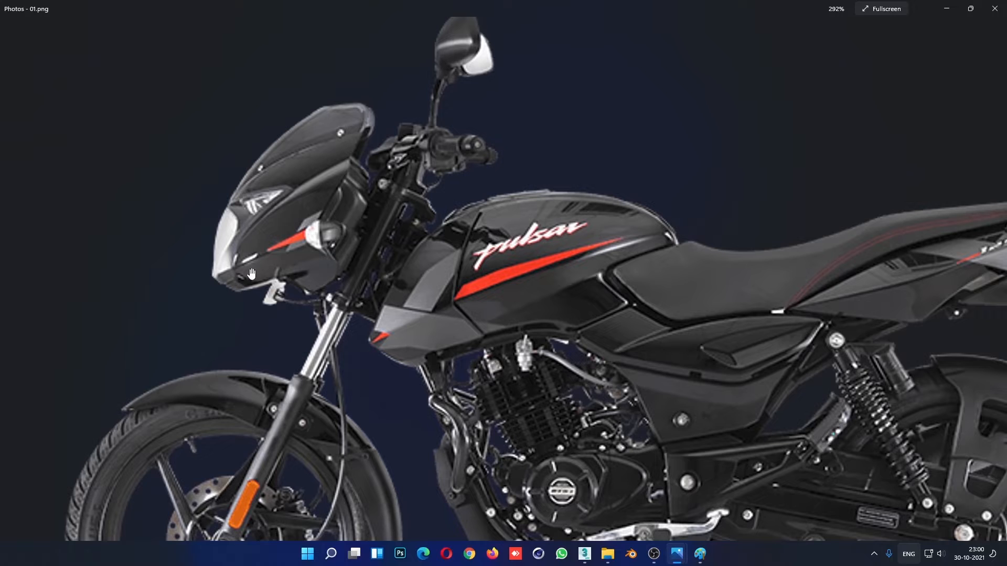
pyautogui.scroll(2, 241, 294)
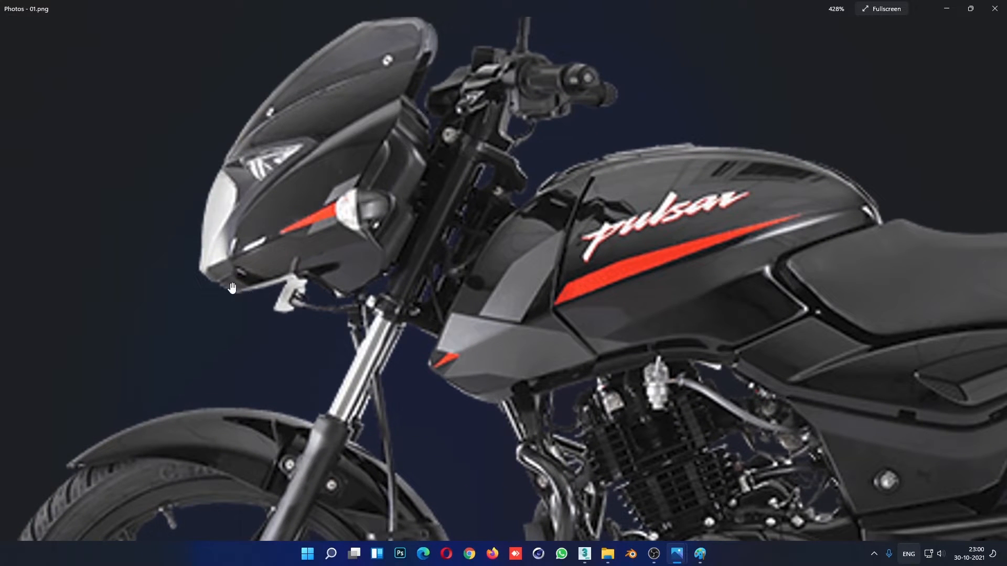
pyautogui.scroll(-3, 221, 286)
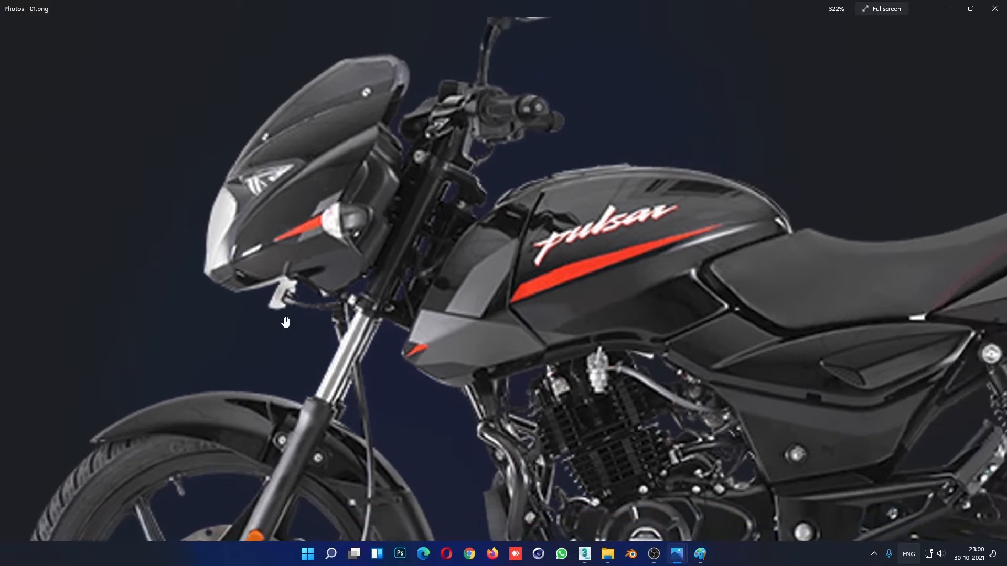
pyautogui.scroll(4, 217, 338)
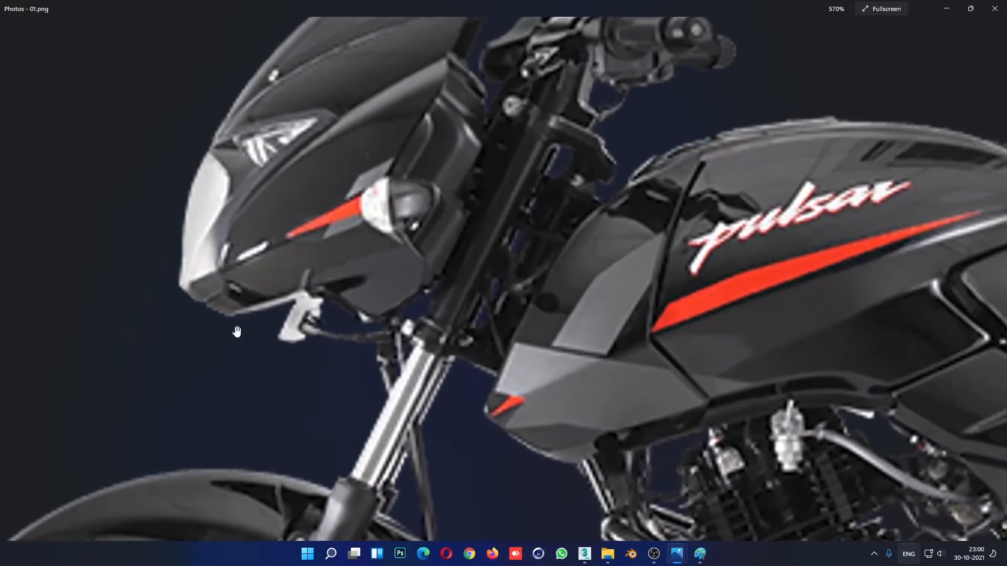
pyautogui.click(954, 13)
# - Move the strip's lower front corner vertex back and raise the next few lower-edge vertices into a rising line
pyautogui.scroll(6, 572, 334)
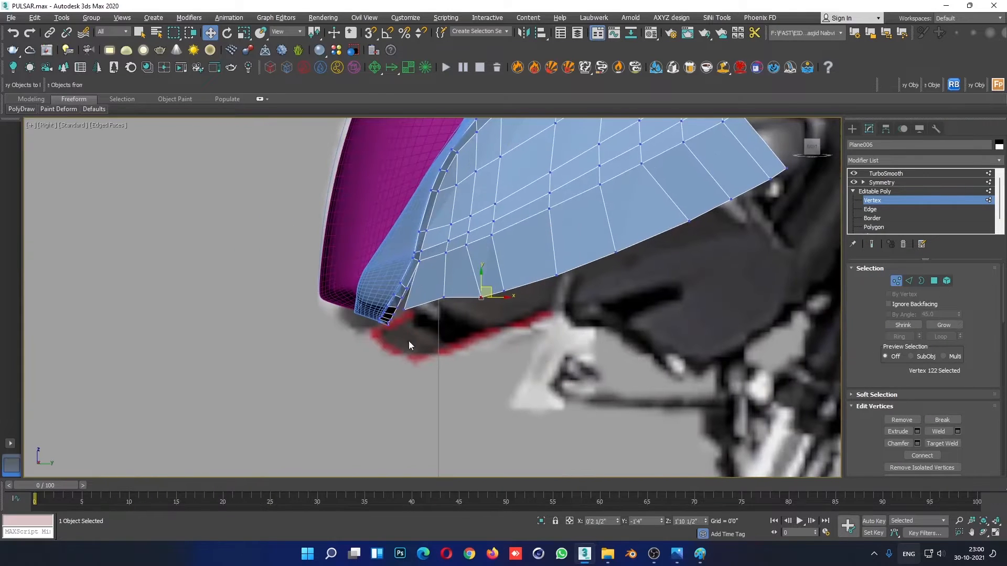
pyautogui.moveTo(444, 285)
pyautogui.mouseDown()
pyautogui.moveTo(433, 309)
pyautogui.moveTo(462, 313)
pyautogui.moveTo(460, 293)
pyautogui.mouseUp()
pyautogui.click(404, 310)
pyautogui.click(447, 342)
pyautogui.click(488, 334)
pyautogui.moveTo(522, 268); pyautogui.dragTo(496, 276)
pyautogui.click(572, 279)
pyautogui.moveTo(548, 235); pyautogui.dragTo(598, 329)
pyautogui.moveTo(562, 269); pyautogui.dragTo(491, 307)
pyautogui.click(527, 289)
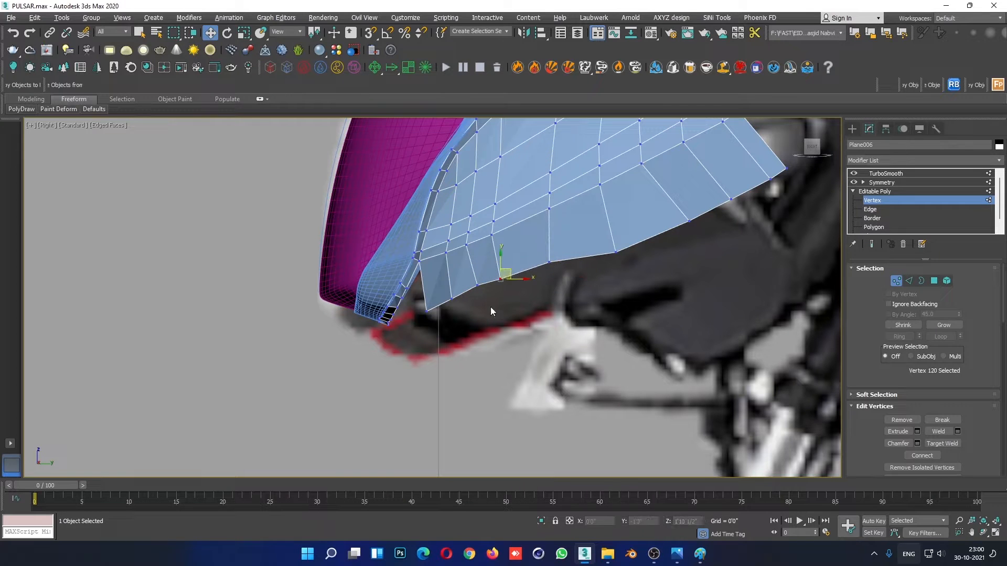
pyautogui.moveTo(512, 269); pyautogui.dragTo(512, 269)
# - Raise the middle vertices of the strip's lower edge in the Right view to smooth out its kink
pyautogui.click(648, 285)
pyautogui.moveTo(654, 284); pyautogui.dragTo(596, 345, button='middle')
pyautogui.scroll(-4, 596, 345)
pyautogui.scroll(2, 597, 345)
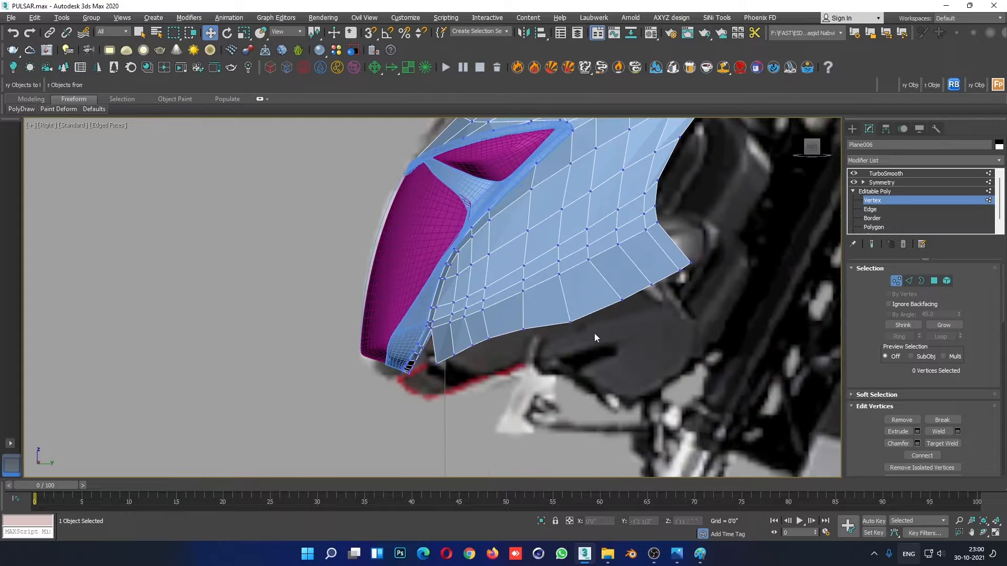
pyautogui.moveTo(578, 342); pyautogui.dragTo(578, 343)
pyautogui.moveTo(568, 296); pyautogui.dragTo(512, 344)
pyautogui.click(518, 348)
pyautogui.scroll(2, 444, 368)
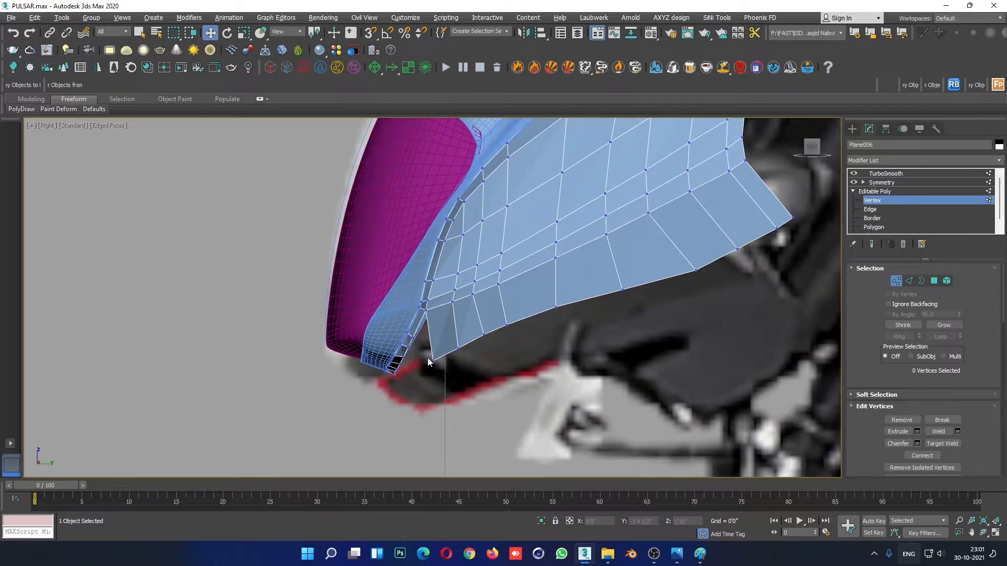
# - Raise the strip's lower front corner vertex and shift the middle lower-edge vertices forward in the Right view to straighten the rising edge
pyautogui.moveTo(425, 357); pyautogui.dragTo(463, 336)
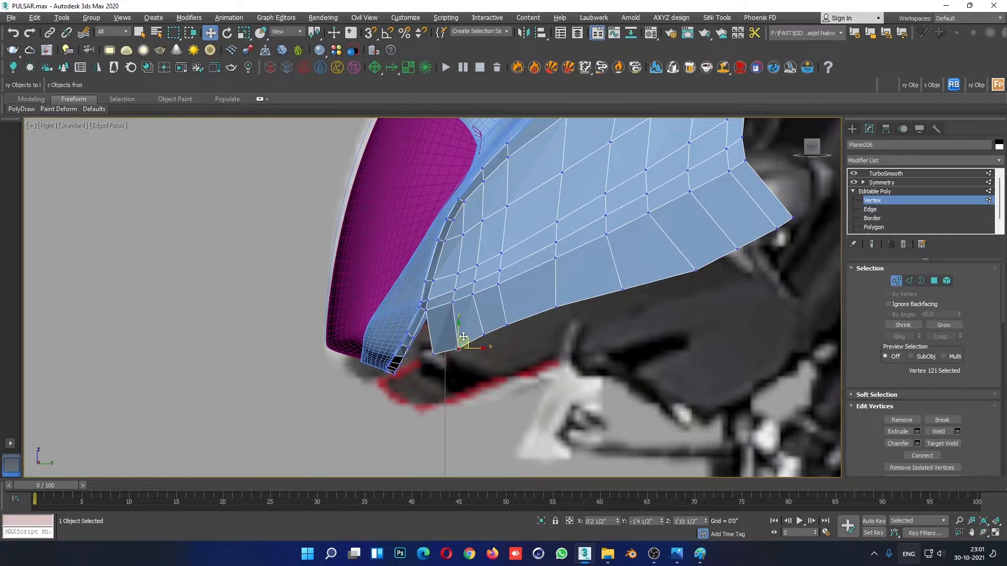
pyautogui.moveTo(521, 300); pyautogui.dragTo(477, 342)
pyautogui.click(627, 303)
pyautogui.moveTo(629, 301); pyautogui.dragTo(529, 347, button='middle')
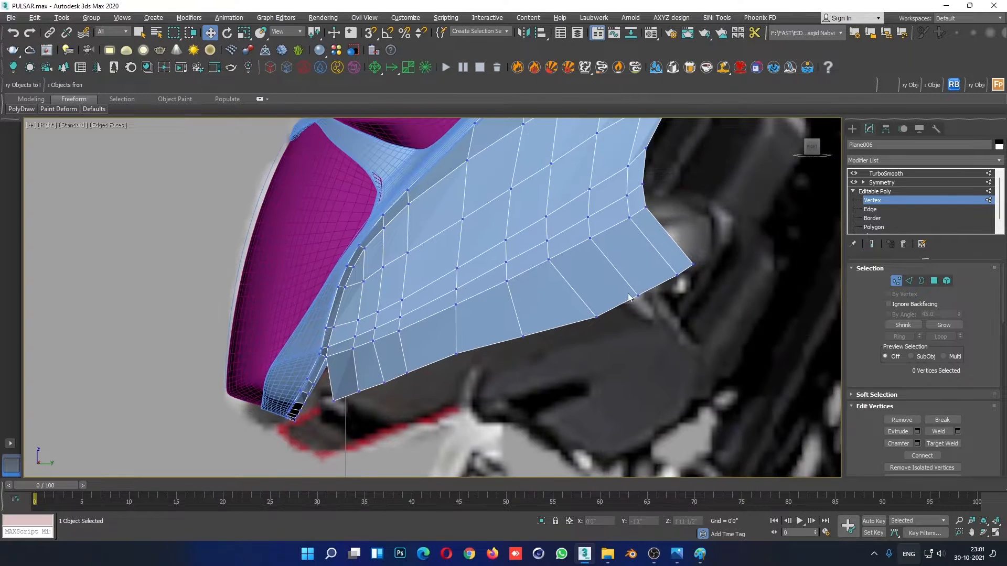
pyautogui.moveTo(627, 297); pyautogui.dragTo(573, 305)
pyautogui.moveTo(541, 320)
pyautogui.mouseDown()
pyautogui.moveTo(511, 353)
pyautogui.moveTo(524, 322)
pyautogui.mouseUp()
pyautogui.click(683, 275)
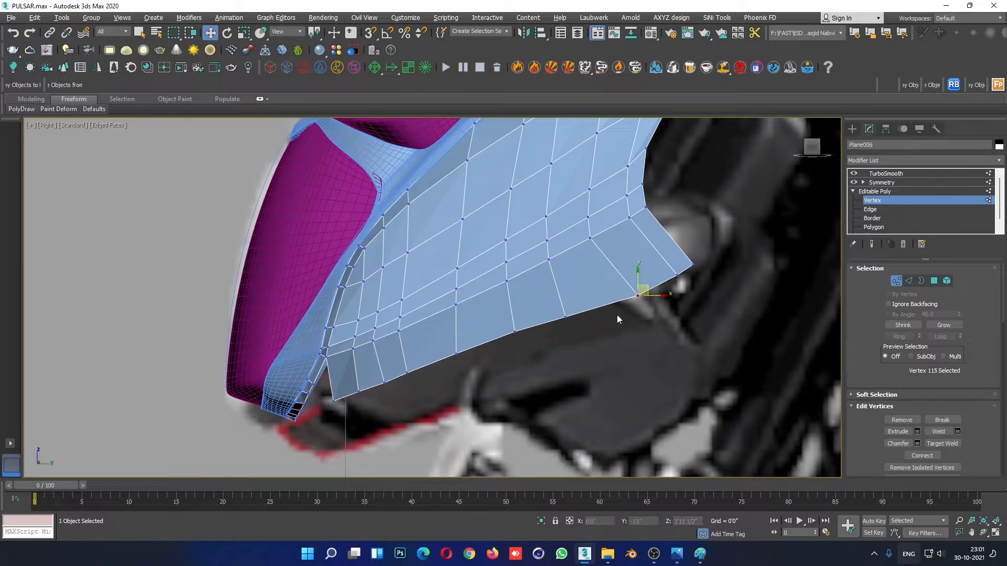
pyautogui.click(651, 309)
# - Move the open seam vertex beside the strip's lower front corner up and outward in the Front view
pyautogui.scroll(-10, 676, 341)
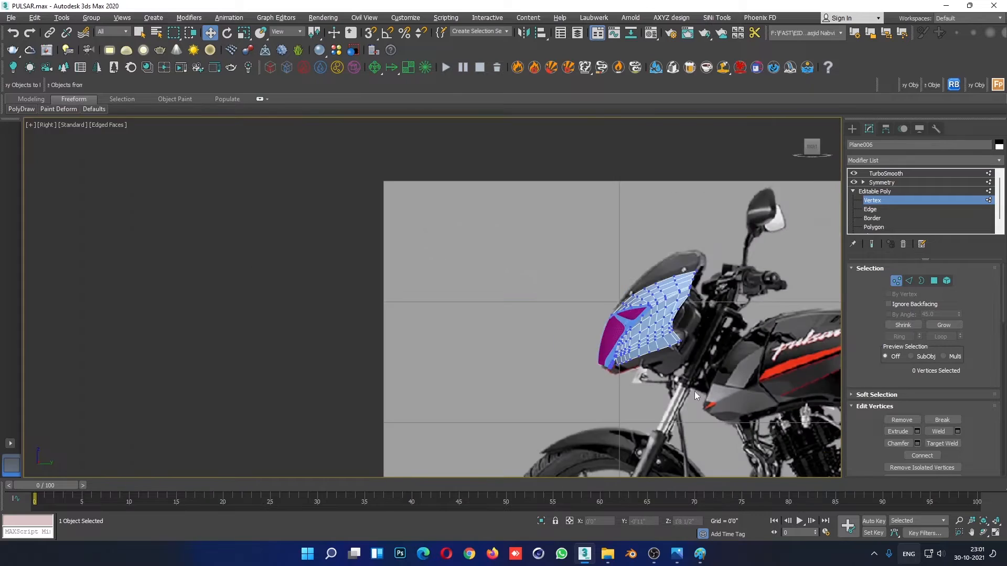
pyautogui.scroll(6, 682, 396)
pyautogui.hotkey('alt', 'w')
pyautogui.click(694, 413)
pyautogui.hotkey('alt', 'w')
pyautogui.keyDown('alt'); pyautogui.moveTo(649, 405); pyautogui.dragTo(635, 383, button='middle'); pyautogui.keyUp('alt')
pyautogui.scroll(-2, 635, 383)
pyautogui.hotkey('alt', 'w')
pyautogui.click(756, 215)
pyautogui.scroll(3, 755, 215)
pyautogui.moveTo(733, 215); pyautogui.dragTo(718, 257, button='middle')
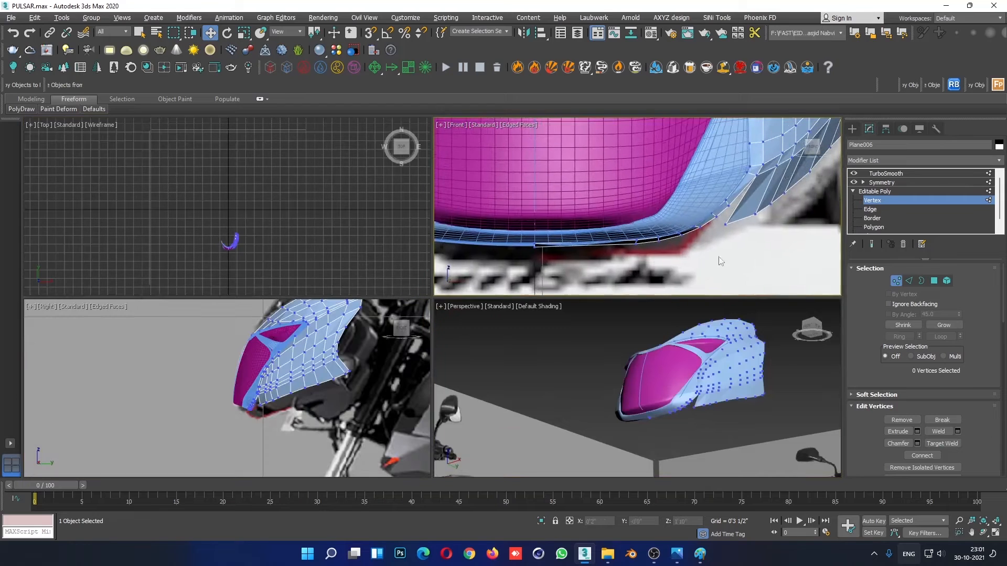
pyautogui.scroll(3, 721, 260)
pyautogui.click(624, 242)
pyautogui.scroll(2, 629, 239)
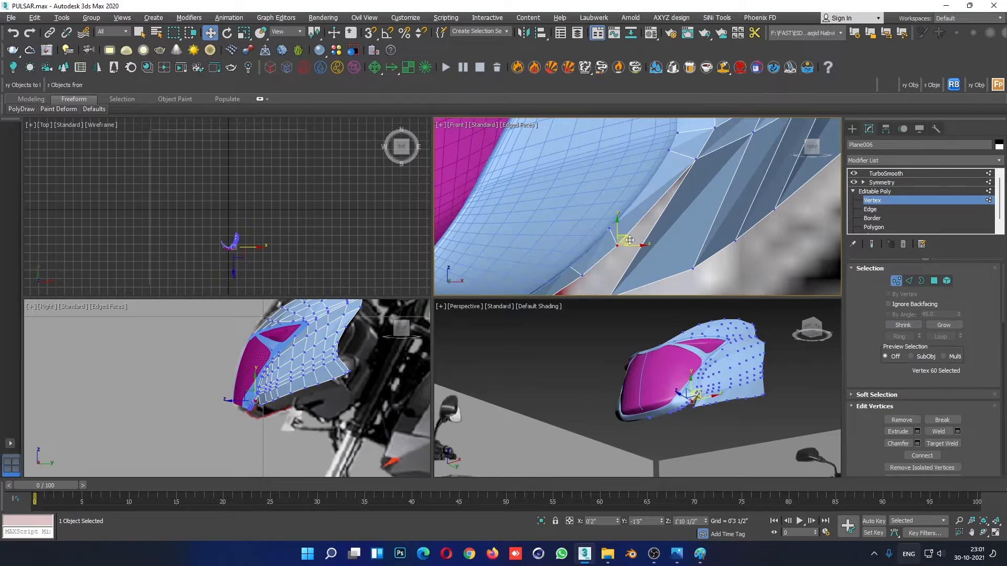
pyautogui.moveTo(630, 239); pyautogui.dragTo(641, 227)
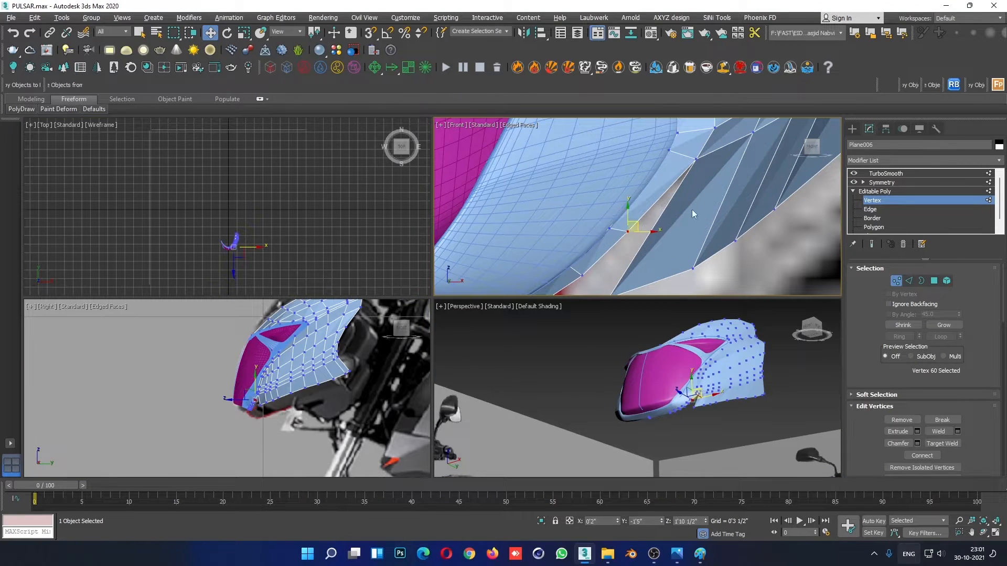
# - Reposition a rear vertex of the strip's lower edge in the Front view to even out its curve
pyautogui.scroll(-3, 704, 230)
pyautogui.moveTo(712, 238); pyautogui.dragTo(652, 260, button='middle')
pyautogui.scroll(-2, 708, 216)
pyautogui.scroll(3, 710, 215)
pyautogui.moveTo(710, 216); pyautogui.dragTo(669, 251, button='middle')
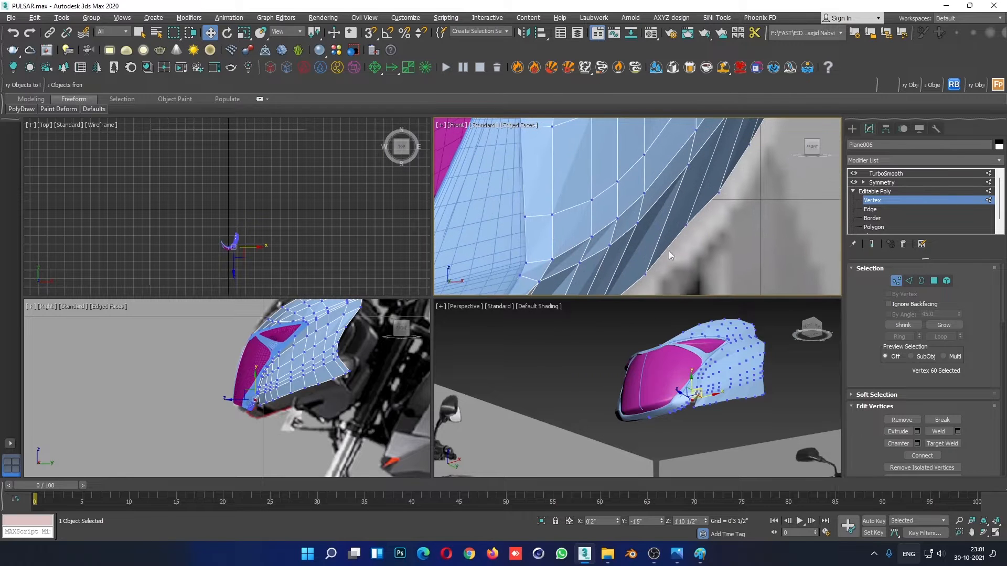
pyautogui.moveTo(682, 211); pyautogui.dragTo(707, 226)
pyautogui.scroll(-3, 707, 250)
pyautogui.moveTo(707, 250); pyautogui.dragTo(708, 207, button='middle')
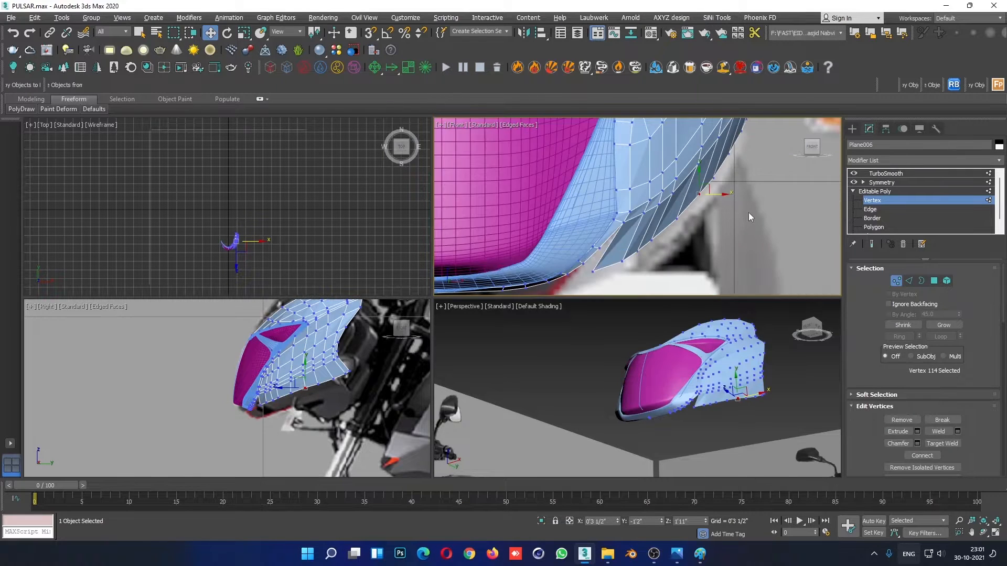
pyautogui.click(748, 212)
pyautogui.scroll(-3, 713, 225)
pyautogui.scroll(5, 694, 221)
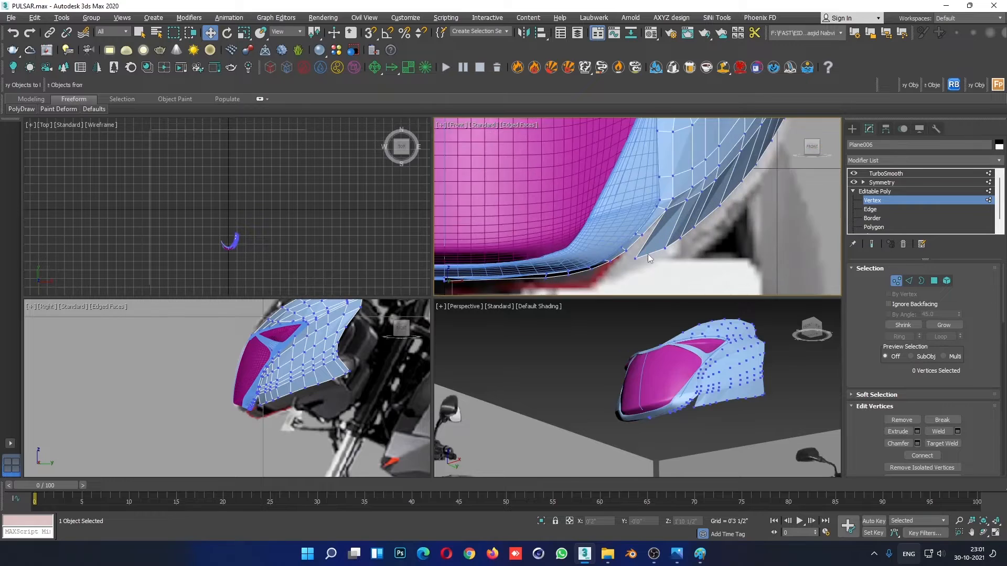
# - Target-weld the strip's lower front corner vertex to the neighbouring vertex on the headlight frame's border
pyautogui.click(647, 245)
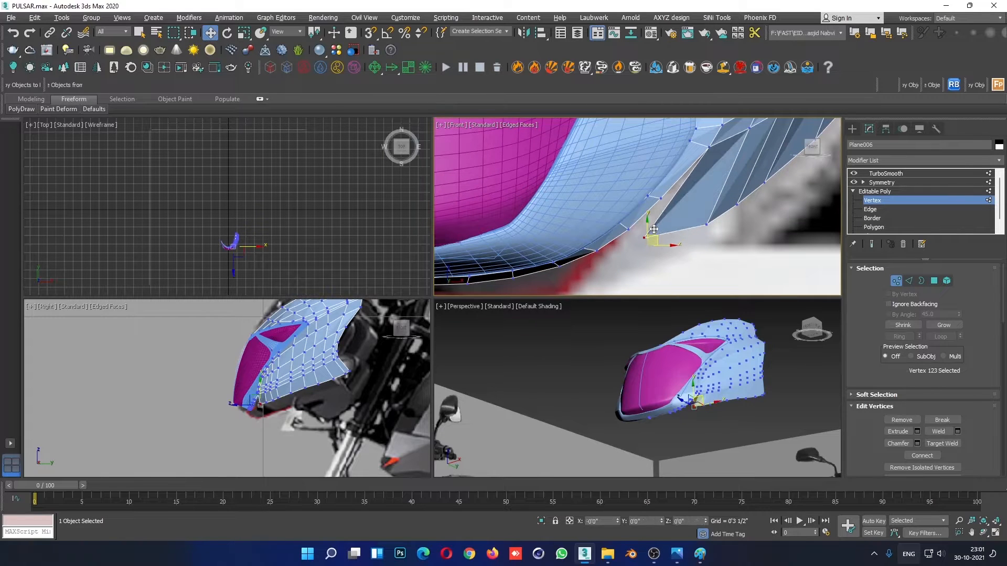
pyautogui.rightClick(650, 225)
pyautogui.click(627, 294)
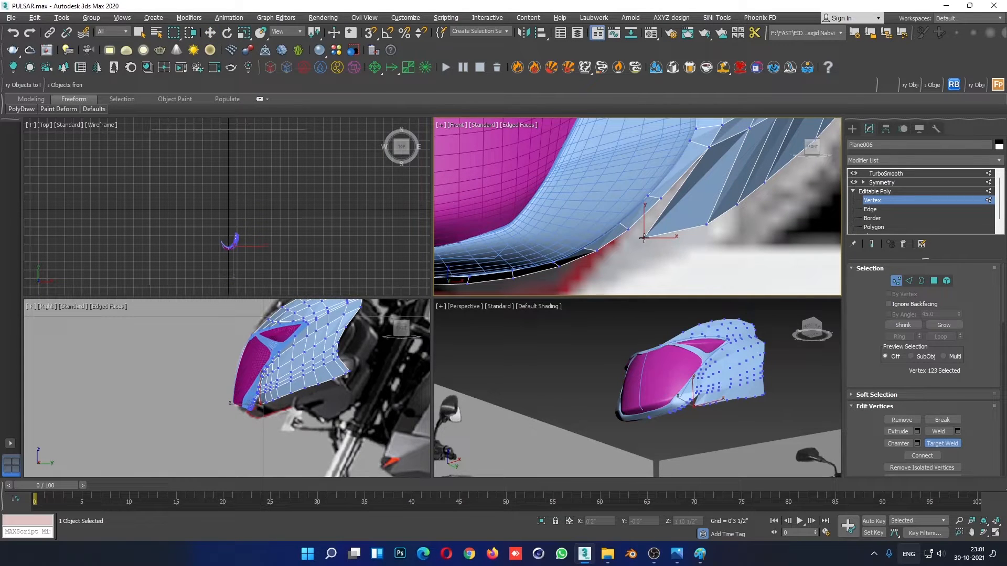
pyautogui.click(629, 229)
pyautogui.press('w')
pyautogui.moveTo(660, 243); pyautogui.dragTo(601, 270, button='middle')
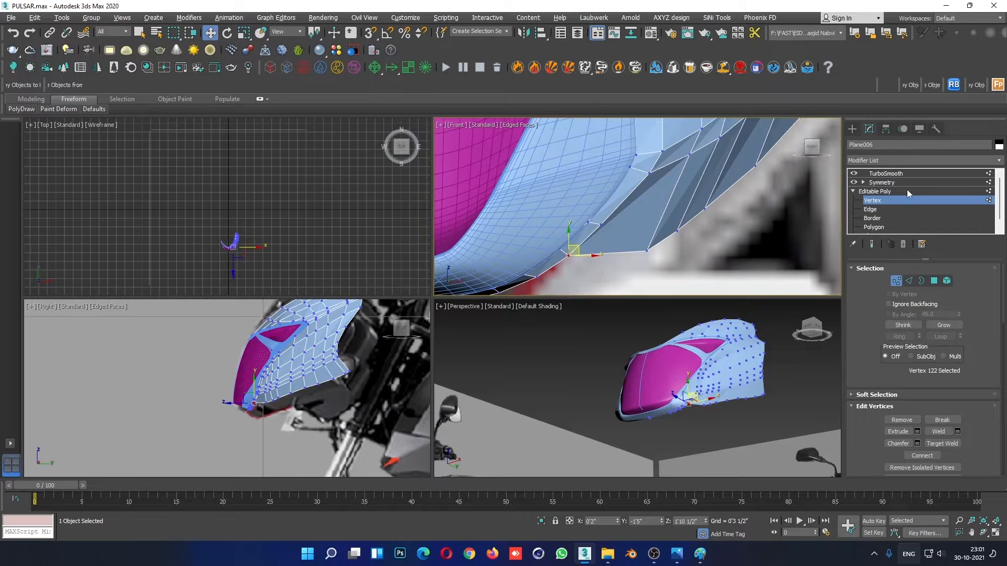
# - Select the ring of crosswise edges along the extended lower strip and connect them with one lengthwise edge loop
pyautogui.click(870, 209)
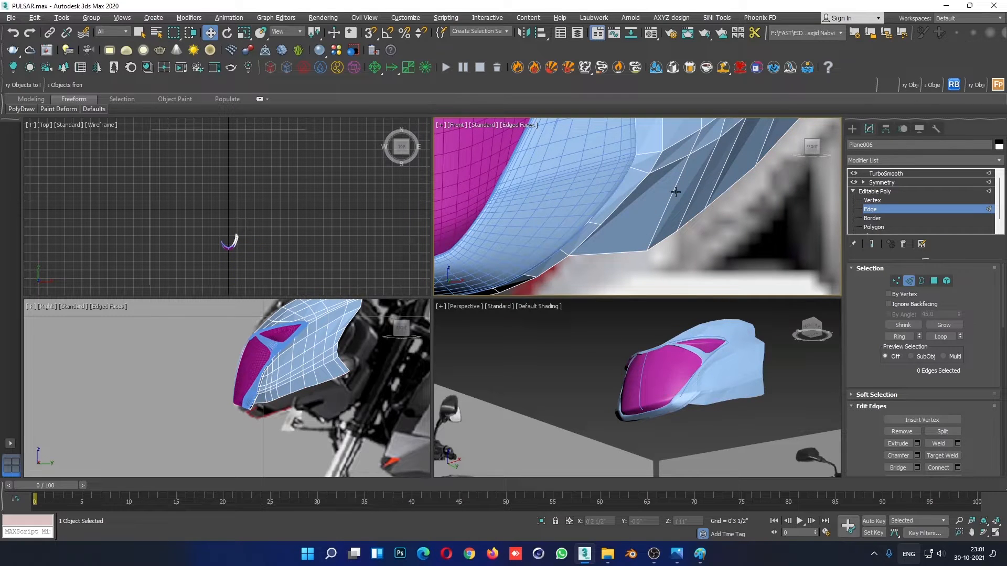
pyautogui.click(673, 190)
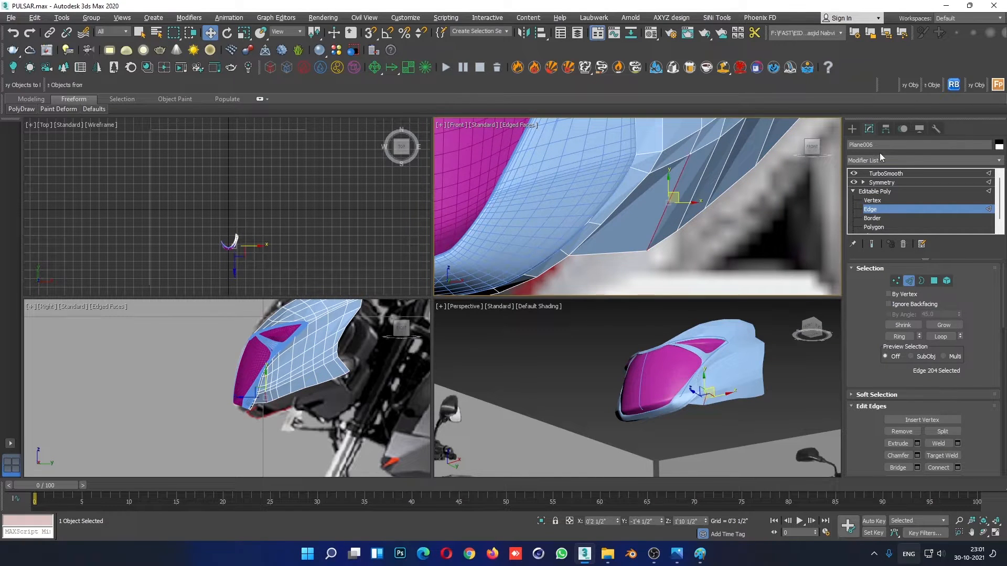
pyautogui.click(901, 336)
pyautogui.rightClick(676, 210)
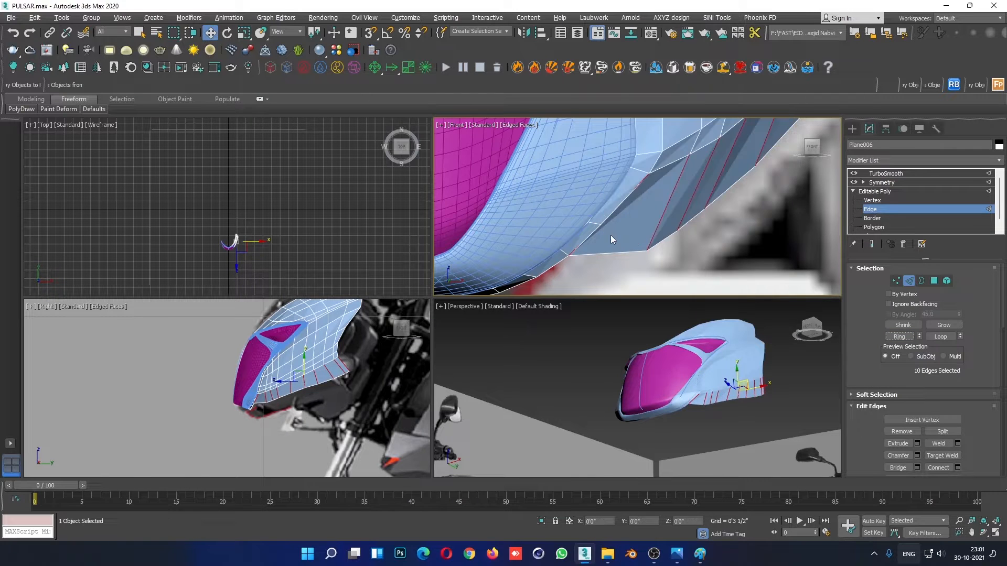
pyautogui.click(610, 235)
pyautogui.click(883, 201)
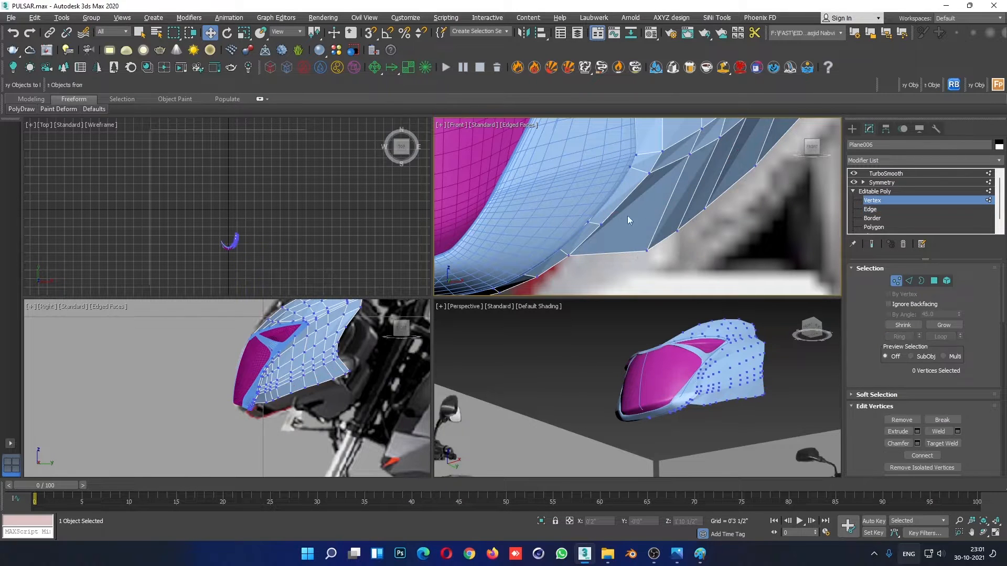
pyautogui.click(871, 210)
pyautogui.rightClick(673, 188)
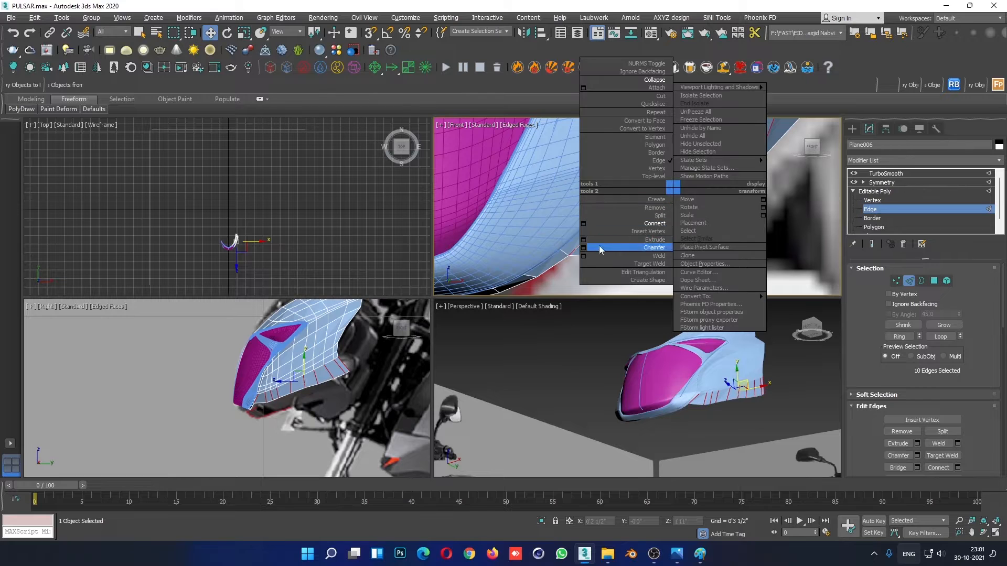
pyautogui.click(585, 227)
pyautogui.click(644, 259)
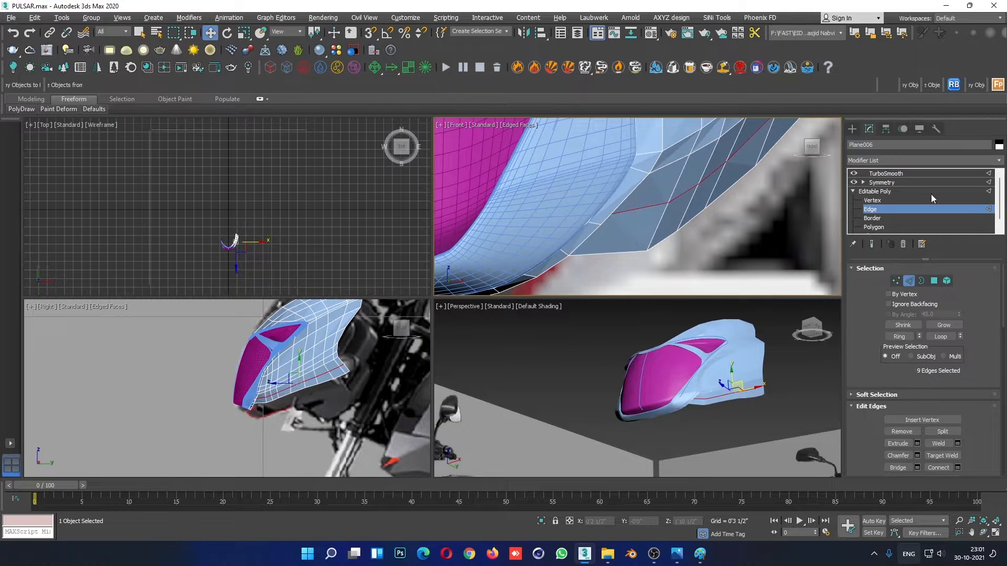
# - Target-weld the new edge loop's front end vertex to the adjacent frame seam vertex, using wireframe display to reach it
pyautogui.click(882, 201)
pyautogui.scroll(3, 585, 224)
pyautogui.press('F3')
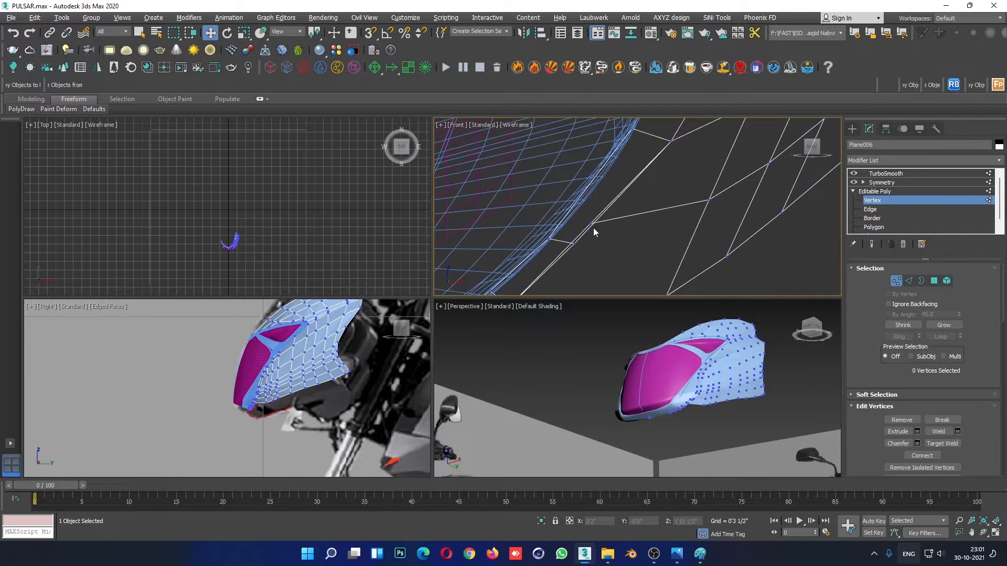
pyautogui.click(590, 222)
pyautogui.rightClick(590, 223)
pyautogui.click(568, 288)
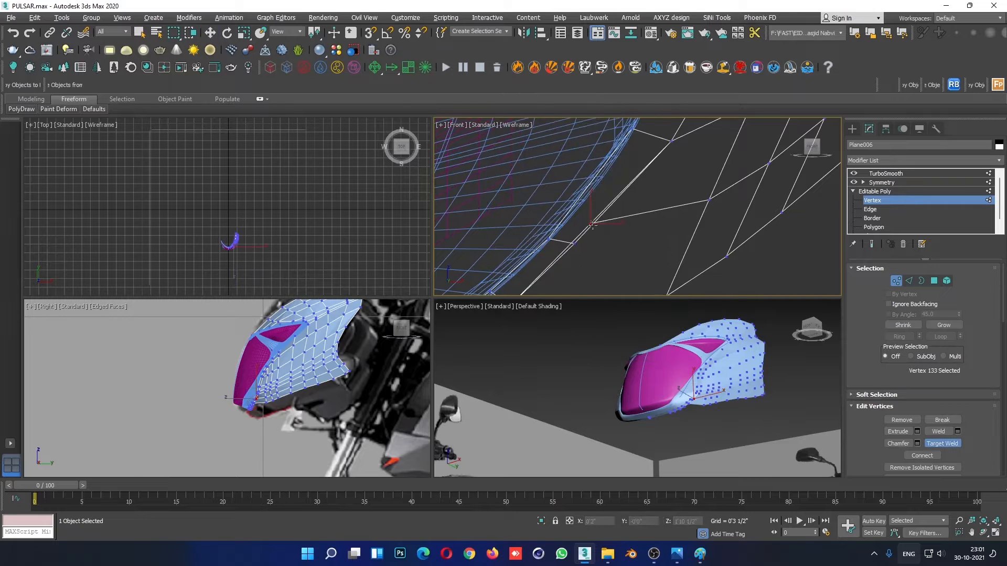
pyautogui.click(575, 245)
pyautogui.press('w')
pyautogui.press('F3')
# - Examine the welded lower front corner in the Perspective view and compare it with the Front view
pyautogui.scroll(-3, 662, 236)
pyautogui.middleClick(648, 367)
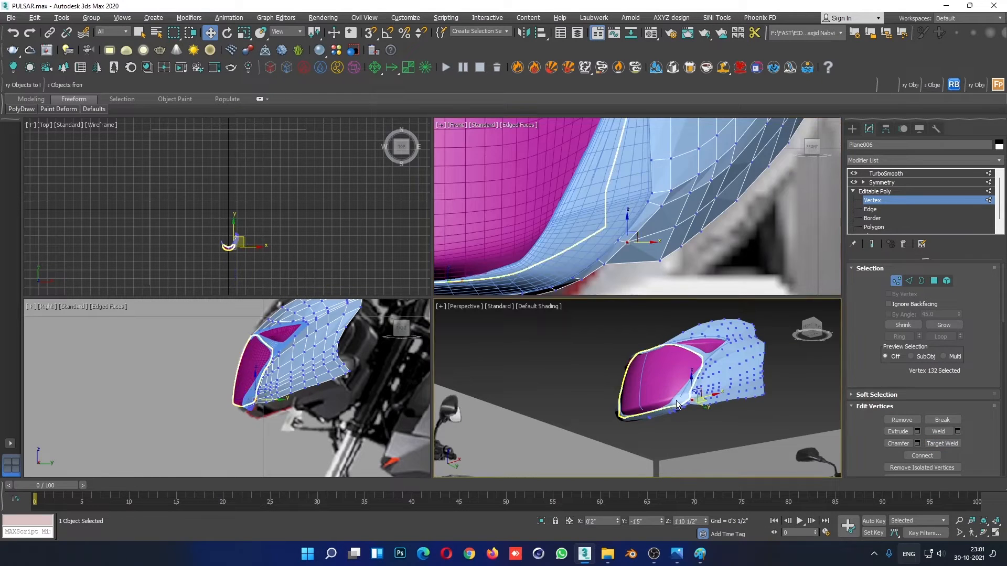
pyautogui.hotkey('alt', 'w')
pyautogui.keyDown('alt'); pyautogui.moveTo(605, 398); pyautogui.dragTo(559, 339, button='middle'); pyautogui.keyUp('alt')
pyautogui.scroll(5, 589, 373)
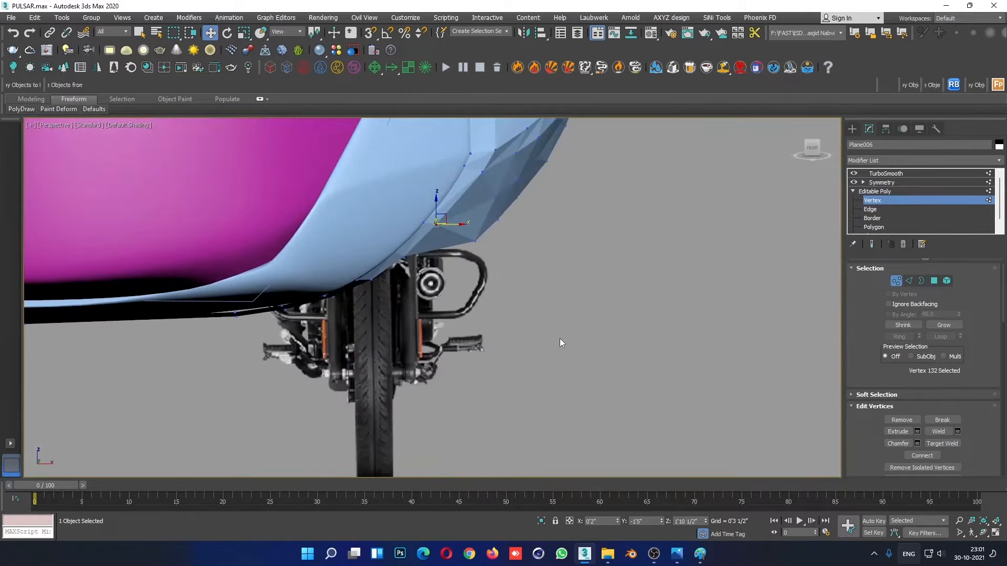
pyautogui.hotkey('alt', 'w')
pyautogui.middleClick(668, 209)
pyautogui.scroll(-4, 669, 210)
pyautogui.moveTo(686, 241); pyautogui.dragTo(727, 233, button='middle')
pyautogui.scroll(4, 691, 254)
# - Adjust the lower-edge vertices next to the welded corner in the Front view to follow the fairing's curve
pyautogui.click(708, 204)
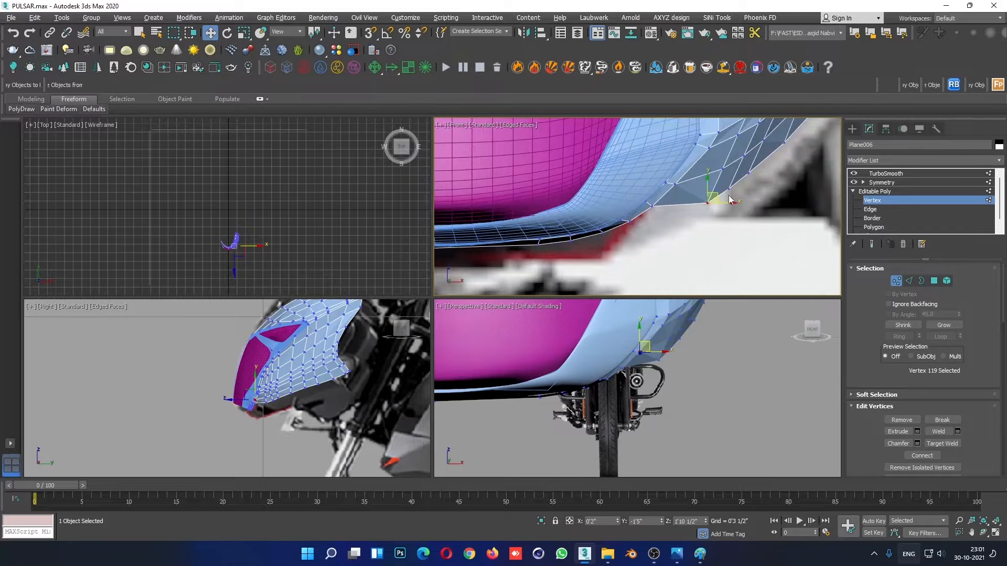
pyautogui.moveTo(722, 205); pyautogui.dragTo(720, 180)
pyautogui.scroll(5, 712, 204)
pyautogui.click(704, 180)
pyautogui.click(728, 194)
pyautogui.moveTo(727, 195); pyautogui.dragTo(606, 289, button='middle')
pyautogui.click(680, 187)
pyautogui.click(718, 234)
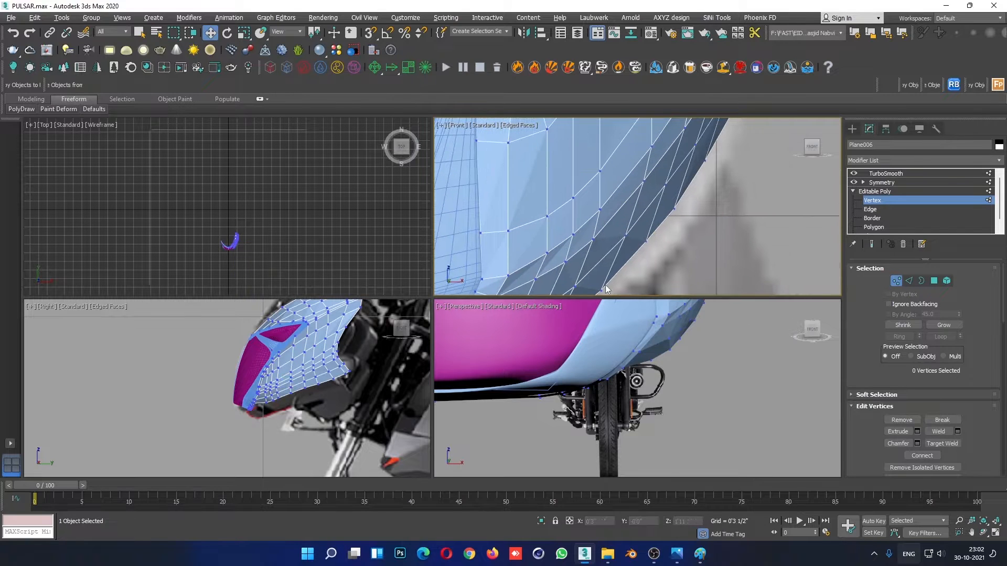
# - Nudge vertices on the new edge loop and the strip's lower edge in the Front view to round the panel's underside
pyautogui.click(667, 185)
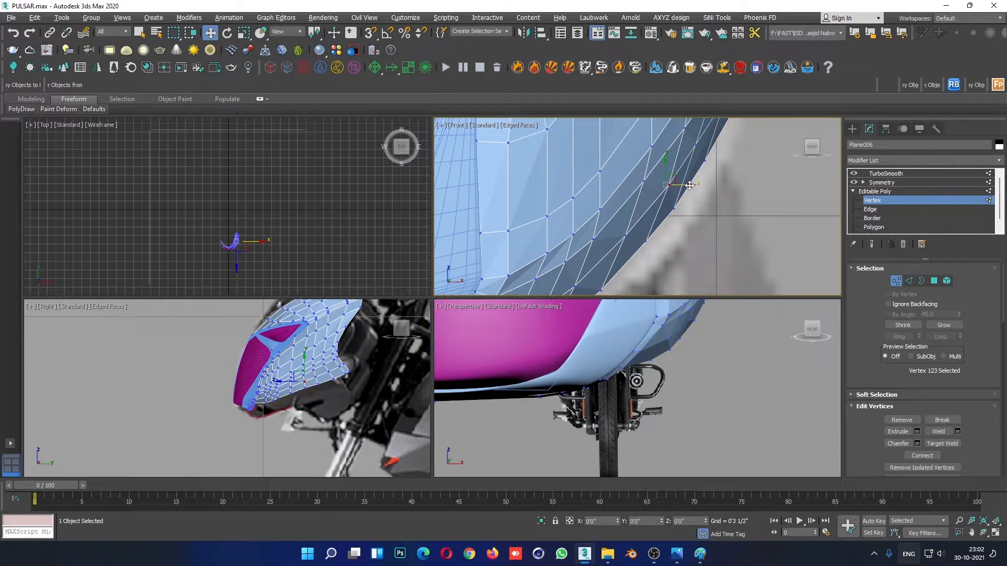
pyautogui.moveTo(689, 186); pyautogui.dragTo(690, 186)
pyautogui.click(706, 240)
pyautogui.scroll(-6, 706, 241)
pyautogui.scroll(6, 712, 230)
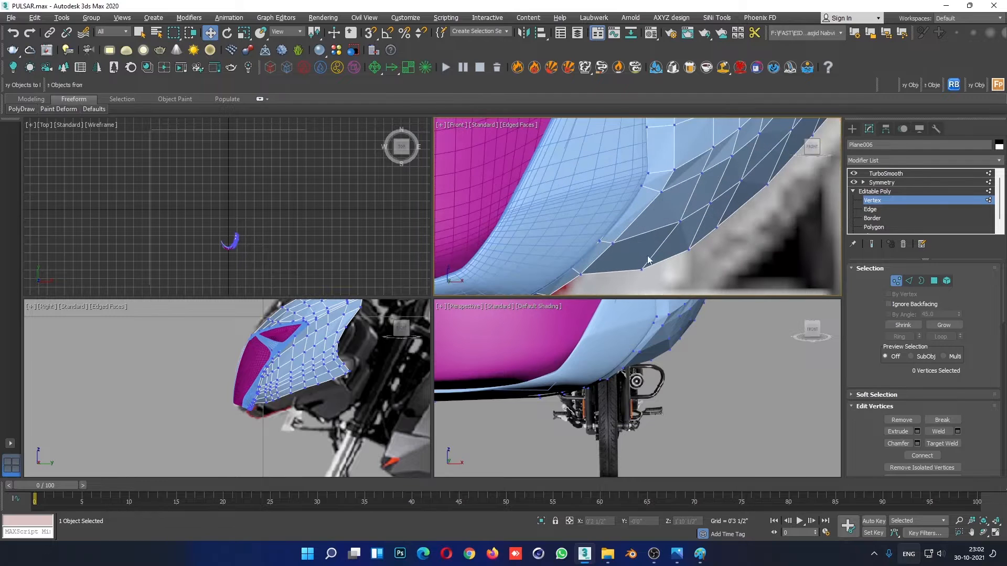
pyautogui.click(684, 244)
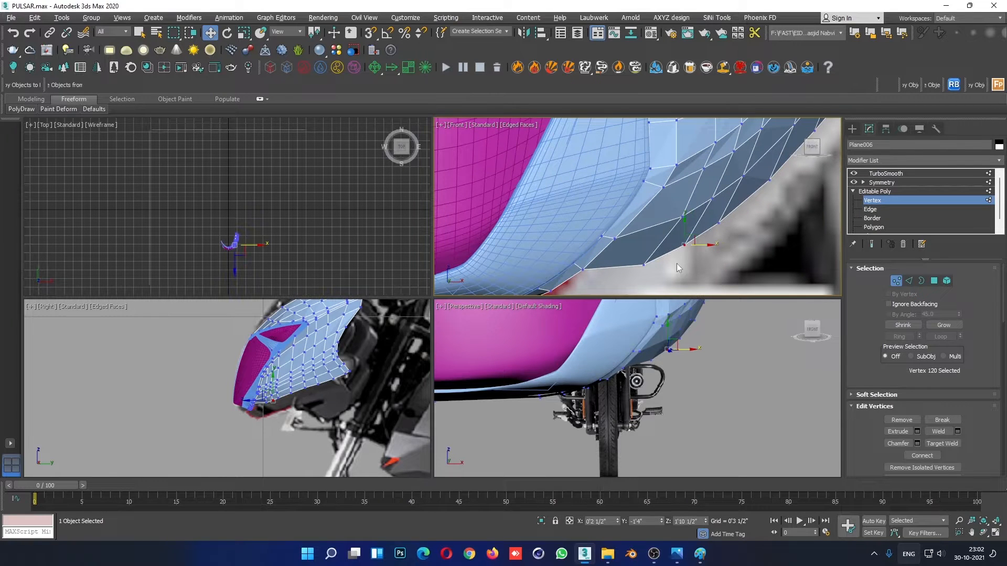
pyautogui.click(682, 217)
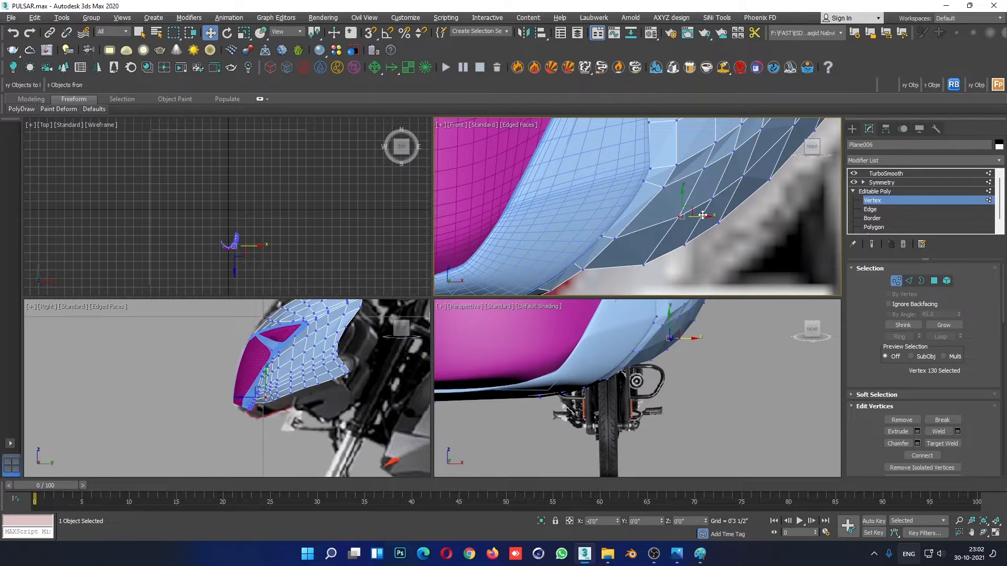
pyautogui.click(703, 231)
# - Leave vertex editing, show the TurboSmooth result without edged faces in the Front view, and inspect the lower corner
pyautogui.scroll(-5, 700, 225)
pyautogui.click(880, 194)
pyautogui.click(697, 219)
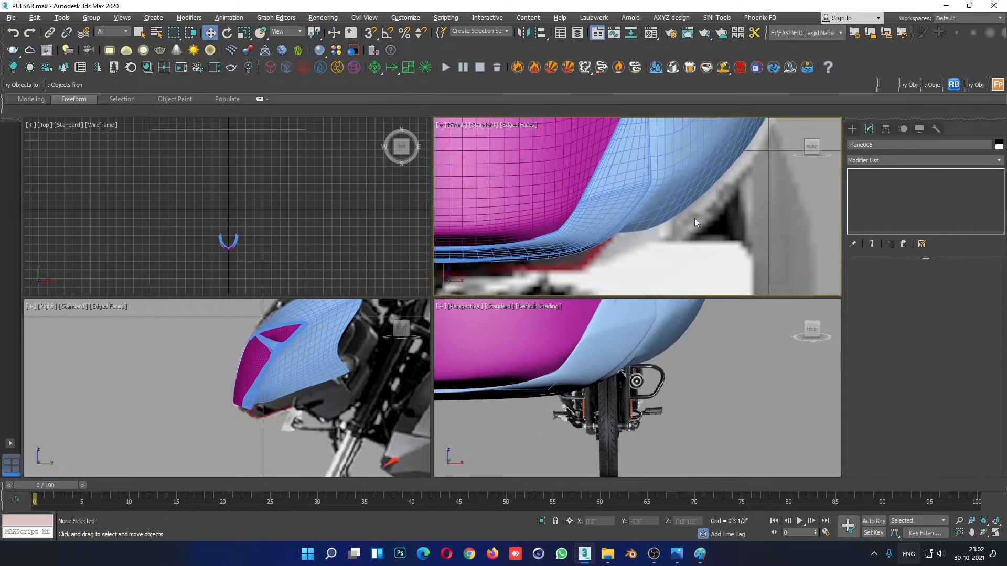
pyautogui.scroll(-4, 703, 230)
pyautogui.scroll(-3, 711, 241)
pyautogui.press('F4')
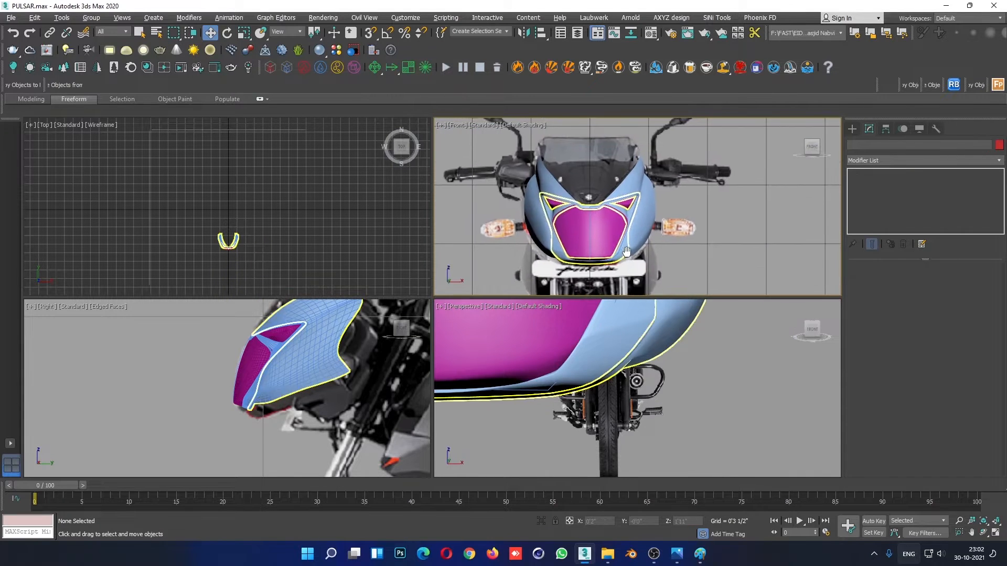
pyautogui.click(626, 252)
pyautogui.scroll(6, 626, 252)
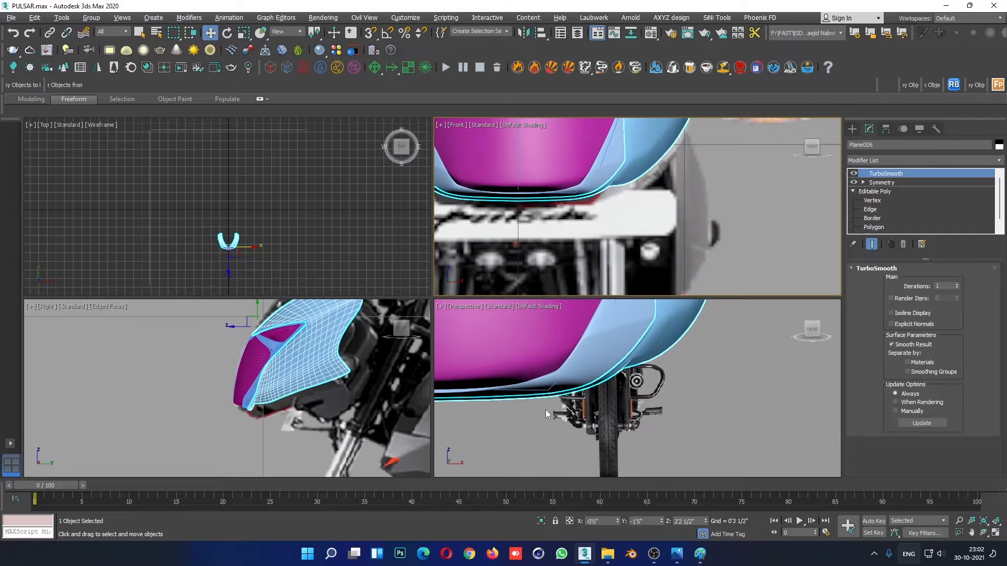
# - Maximise the Right view, select the smoothed side panel, and hide it to uncover the reference image behind it
pyautogui.click(252, 402)
pyautogui.hotkey('alt', 'w')
pyautogui.click(486, 376)
pyautogui.scroll(-5, 545, 337)
pyautogui.scroll(5, 547, 336)
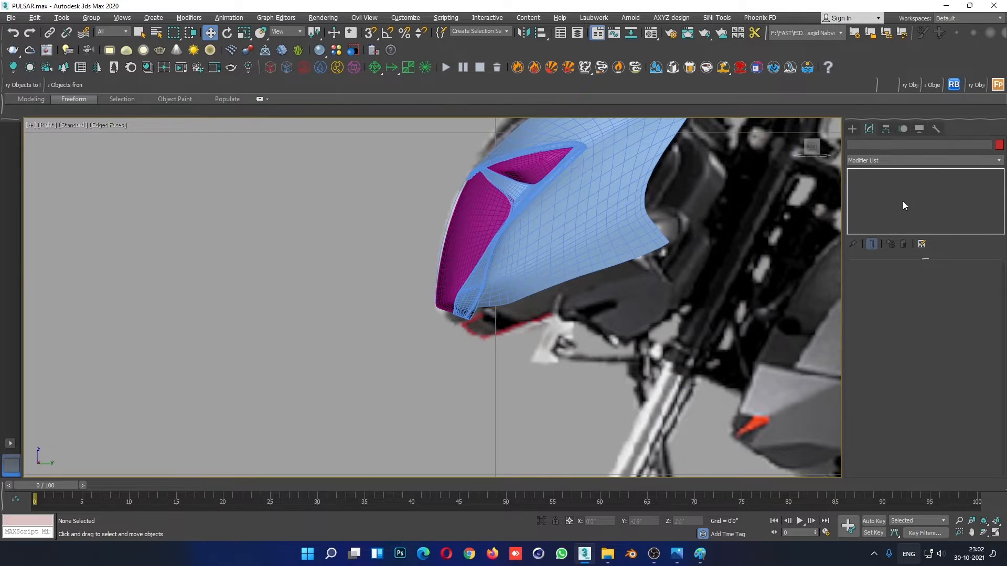
pyautogui.scroll(2, 619, 261)
pyautogui.click(674, 255)
pyautogui.scroll(-6, 680, 287)
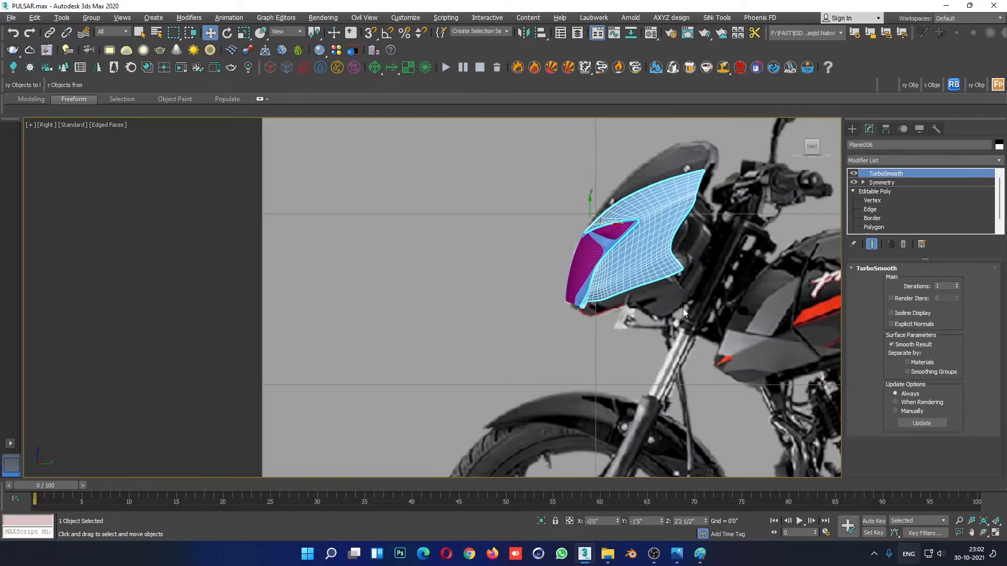
pyautogui.click(682, 308)
pyautogui.scroll(3, 682, 291)
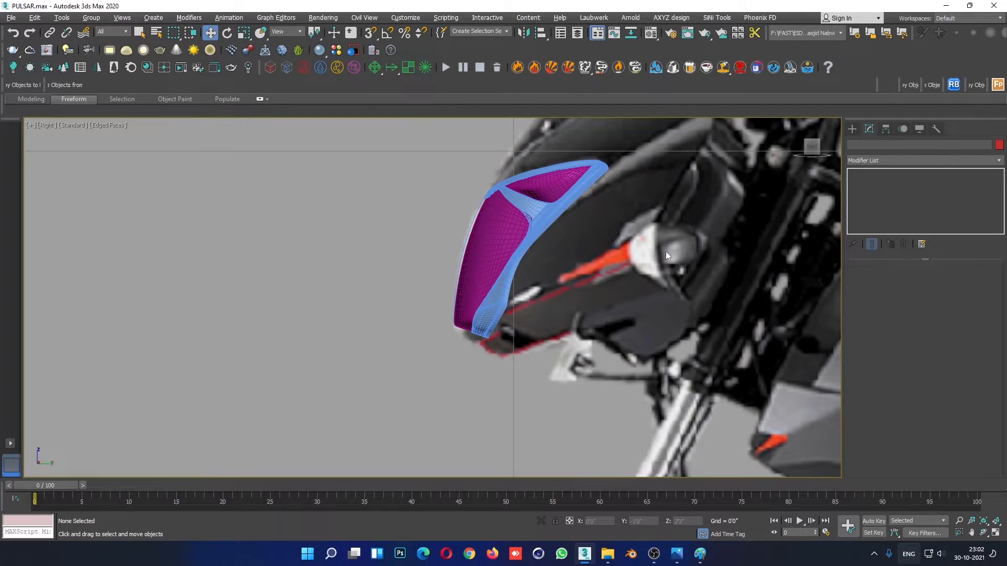
# - Unhide the side panel and open its base Editable Poly level
pyautogui.click(676, 304)
pyautogui.click(871, 200)
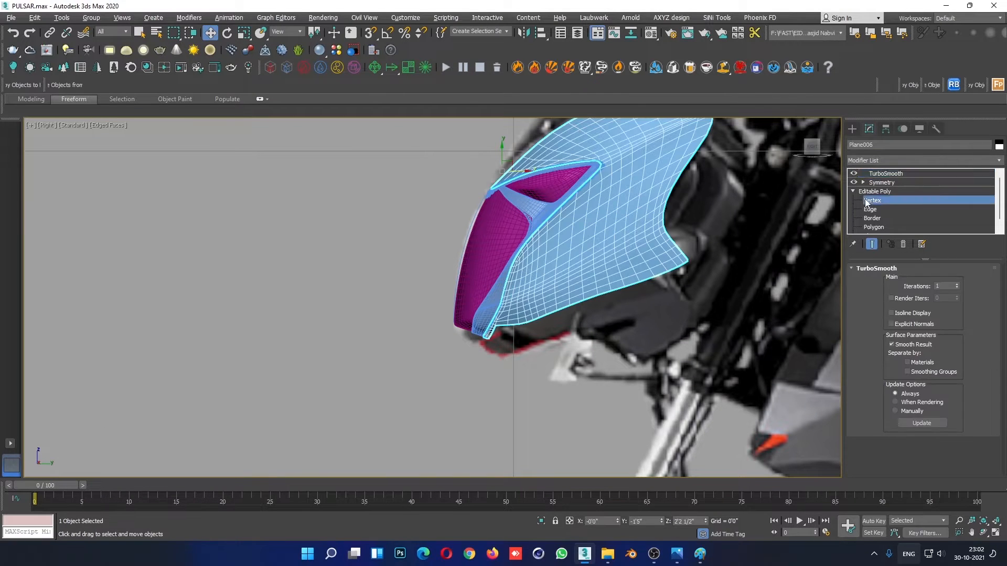
pyautogui.click(896, 191)
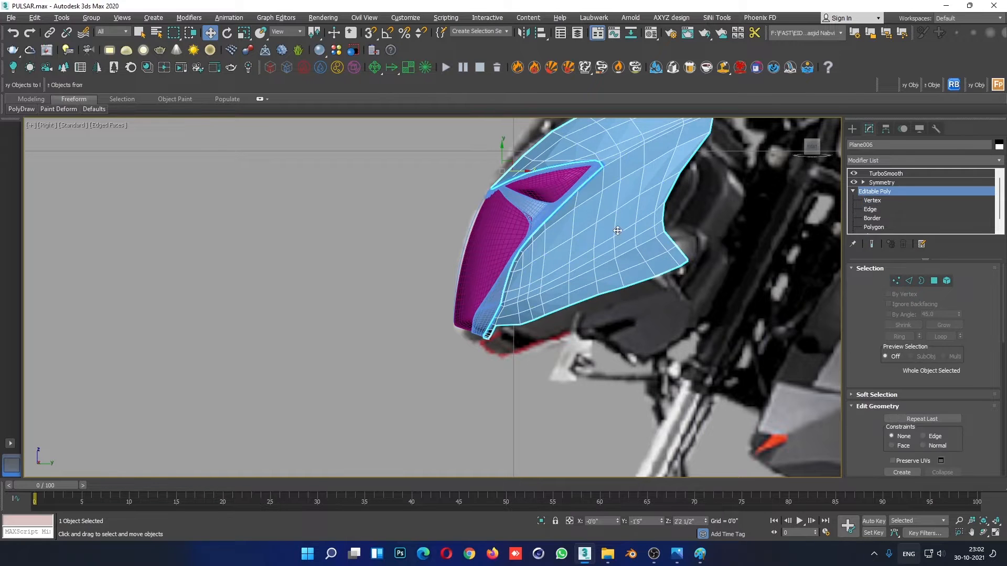
# - Switch the side panel's display properties to By Object and make the panel see-through
pyautogui.rightClick(614, 227)
pyautogui.click(646, 303)
pyautogui.click(582, 251)
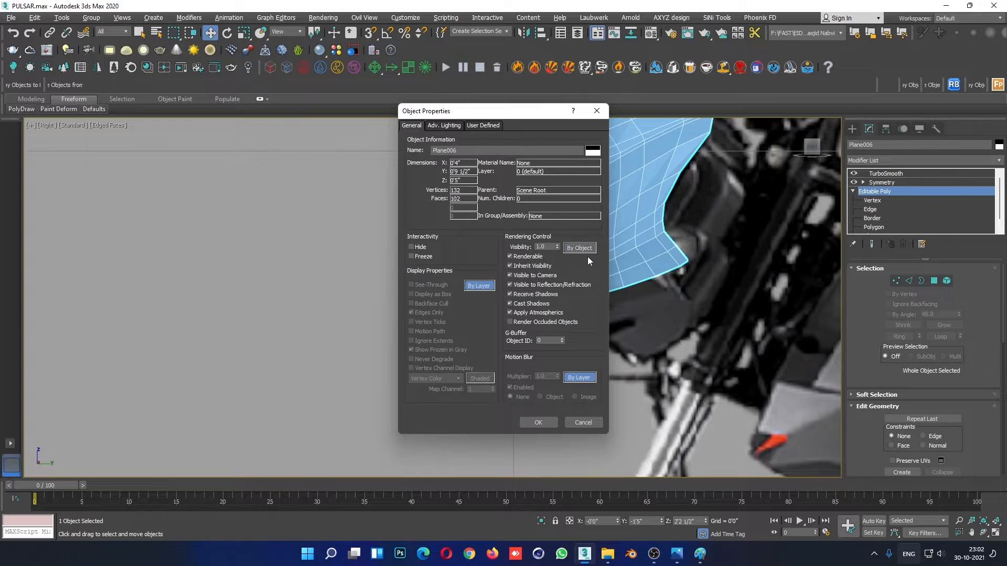
pyautogui.click(477, 288)
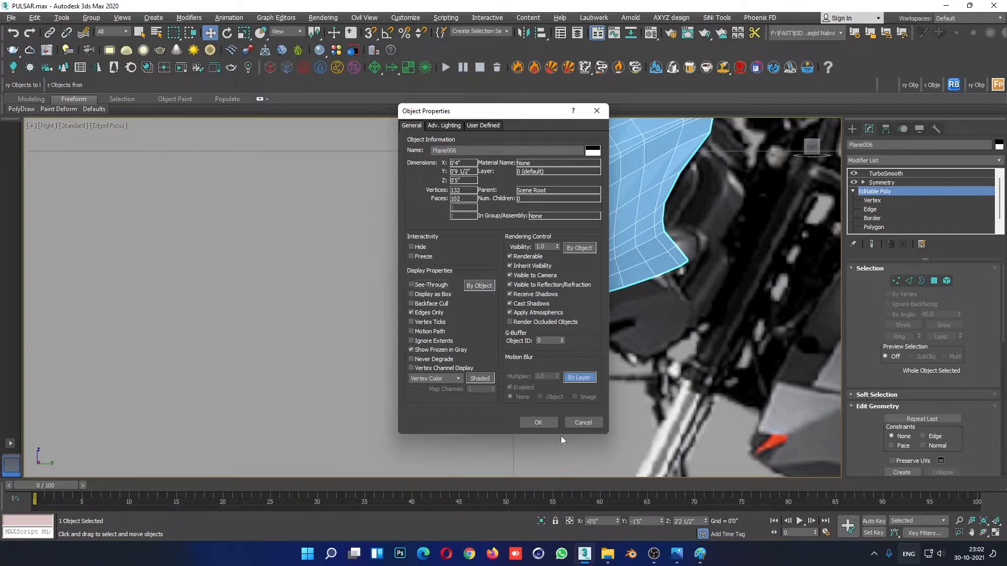
pyautogui.click(534, 424)
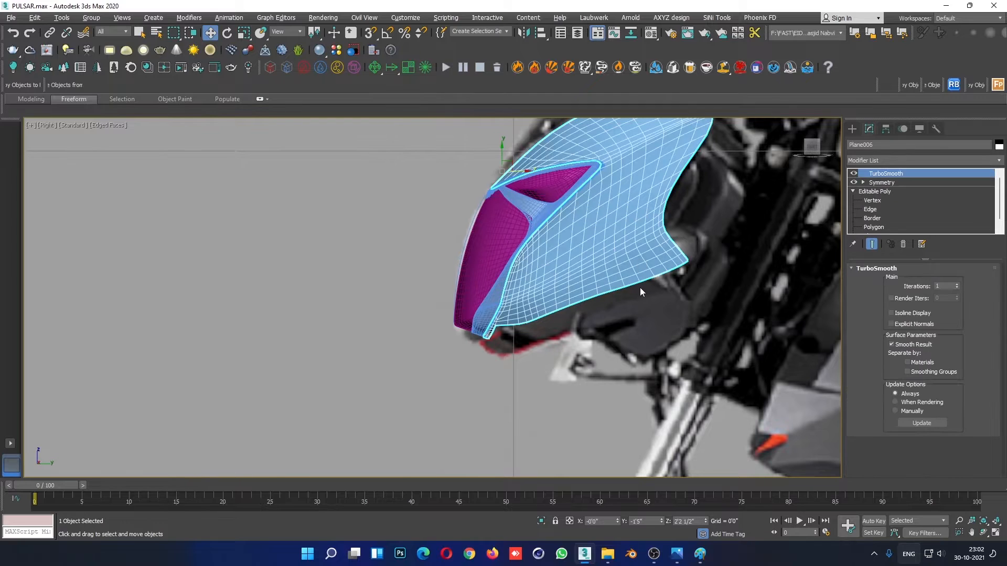
pyautogui.click(667, 362)
pyautogui.click(640, 250)
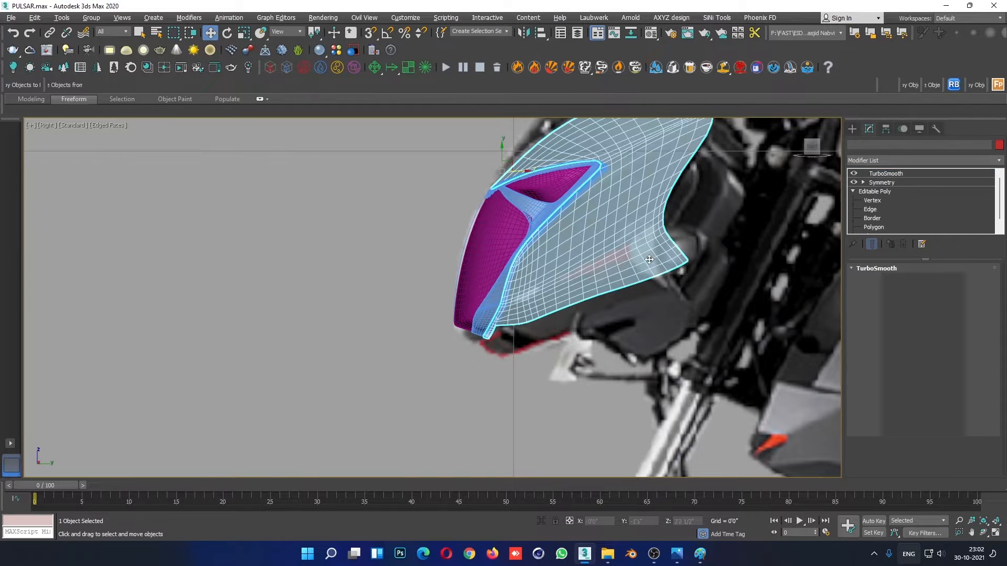
# - Move the vertices at the side panel's lower rear corner in the Right view to fit the reference around the turn indicator
pyautogui.press('1')
pyautogui.scroll(3, 681, 252)
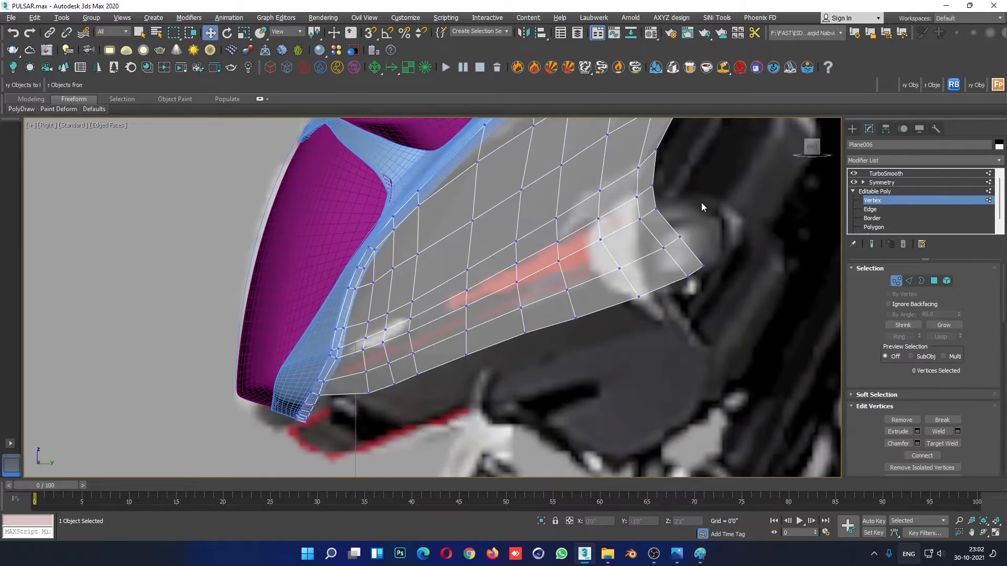
pyautogui.moveTo(631, 241)
pyautogui.mouseDown()
pyautogui.moveTo(650, 214)
pyautogui.moveTo(633, 223)
pyautogui.mouseUp()
pyautogui.moveTo(718, 219); pyautogui.dragTo(659, 299)
pyautogui.moveTo(690, 250); pyautogui.dragTo(572, 284)
pyautogui.click(605, 333)
pyautogui.click(616, 326)
pyautogui.click(576, 316)
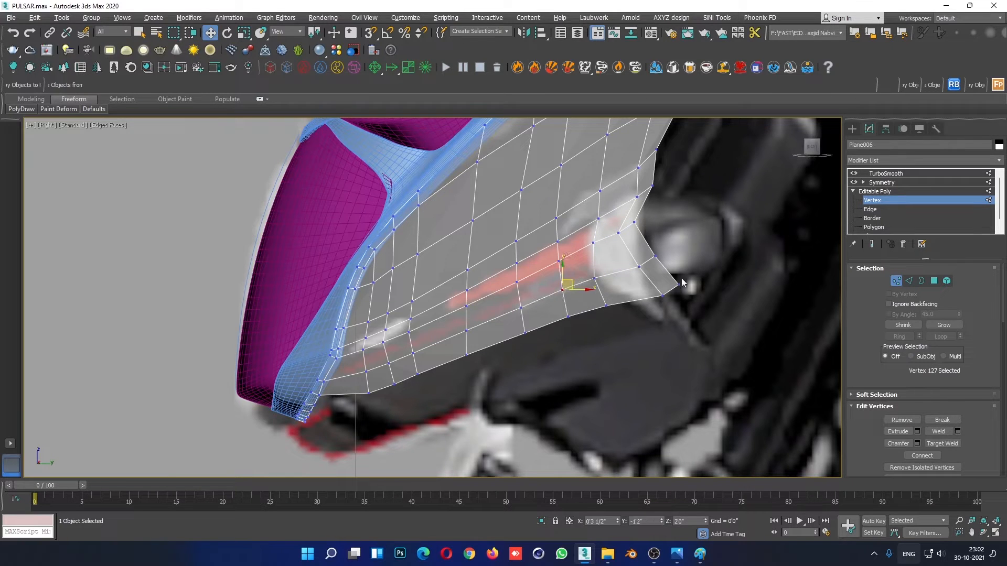
# - Refine the vertices of the panel's lower rear corner and the neighbouring inner row against the indicator housing
pyautogui.click(682, 279)
pyautogui.moveTo(673, 198); pyautogui.dragTo(665, 268, button='middle')
pyautogui.moveTo(619, 274); pyautogui.dragTo(638, 256)
pyautogui.click(719, 263)
pyautogui.moveTo(566, 250); pyautogui.dragTo(592, 264)
pyautogui.click(640, 231)
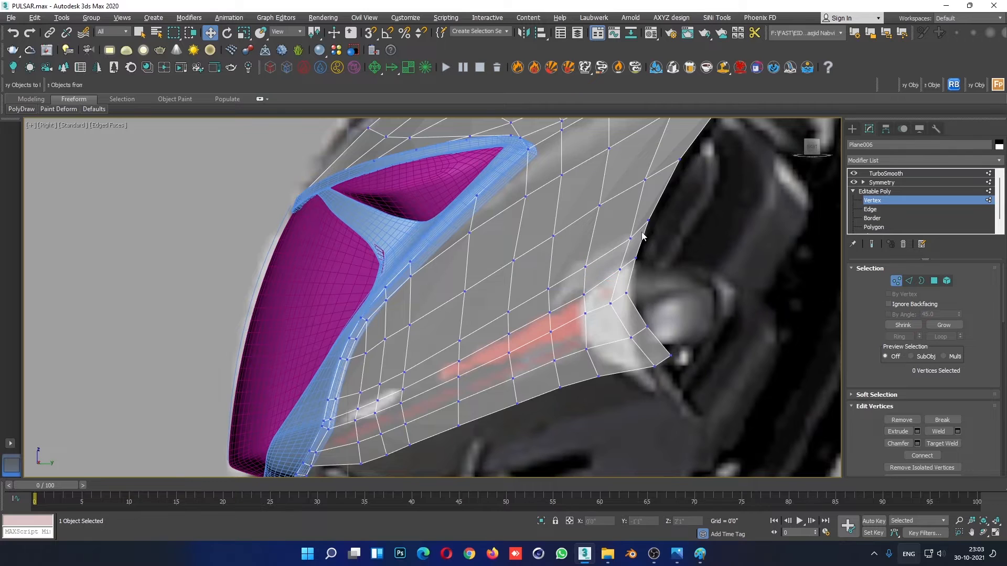
# - Shift the rear-edge vertices above the turn indicator to follow the fairing outline in the reference image
pyautogui.scroll(-5, 668, 251)
pyautogui.scroll(6, 604, 279)
pyautogui.click(619, 294)
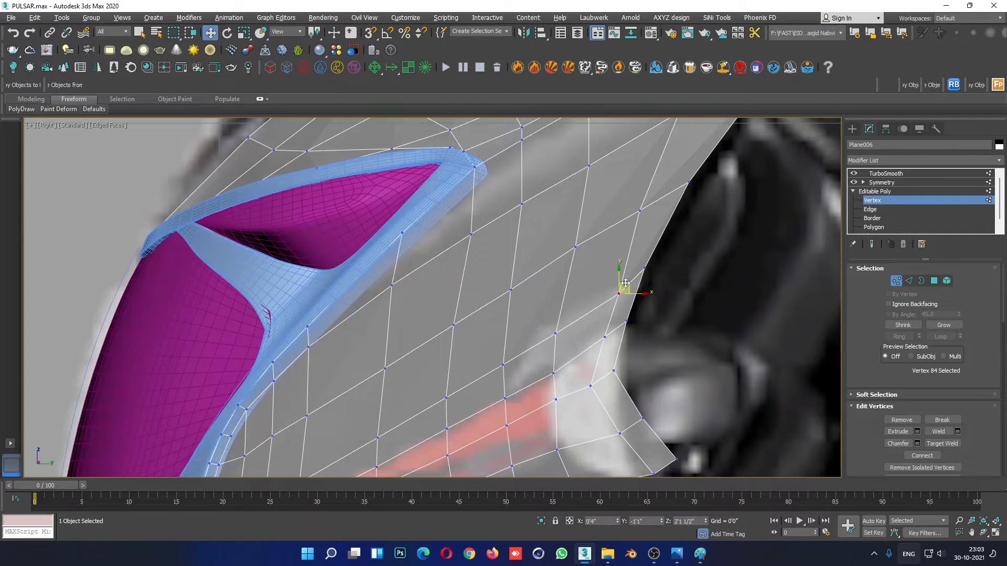
pyautogui.moveTo(623, 290); pyautogui.dragTo(614, 290)
pyautogui.moveTo(591, 317); pyautogui.dragTo(602, 260, button='middle')
pyautogui.moveTo(601, 262); pyautogui.dragTo(625, 281)
pyautogui.moveTo(548, 304)
pyautogui.mouseDown()
pyautogui.moveTo(578, 336)
pyautogui.moveTo(564, 298)
pyautogui.mouseUp()
pyautogui.moveTo(621, 271)
pyautogui.mouseDown()
pyautogui.moveTo(600, 300)
pyautogui.moveTo(608, 268)
pyautogui.mouseUp()
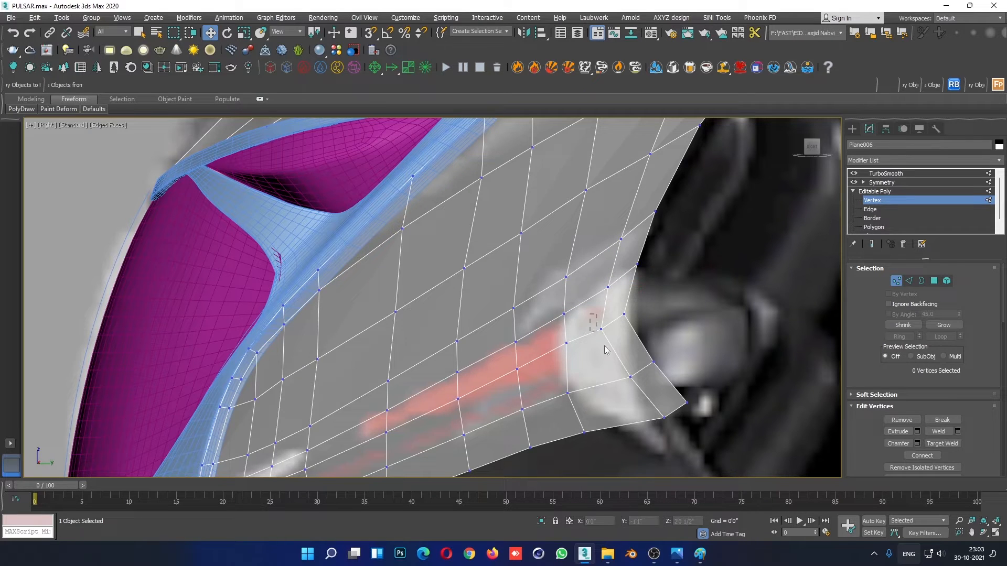
# - Reposition the rear-edge vertices beside the turn indicator and pull the lower rear corner upward along the housing
pyautogui.click(601, 328)
pyautogui.moveTo(615, 317); pyautogui.dragTo(618, 331)
pyautogui.moveTo(640, 314); pyautogui.dragTo(644, 314)
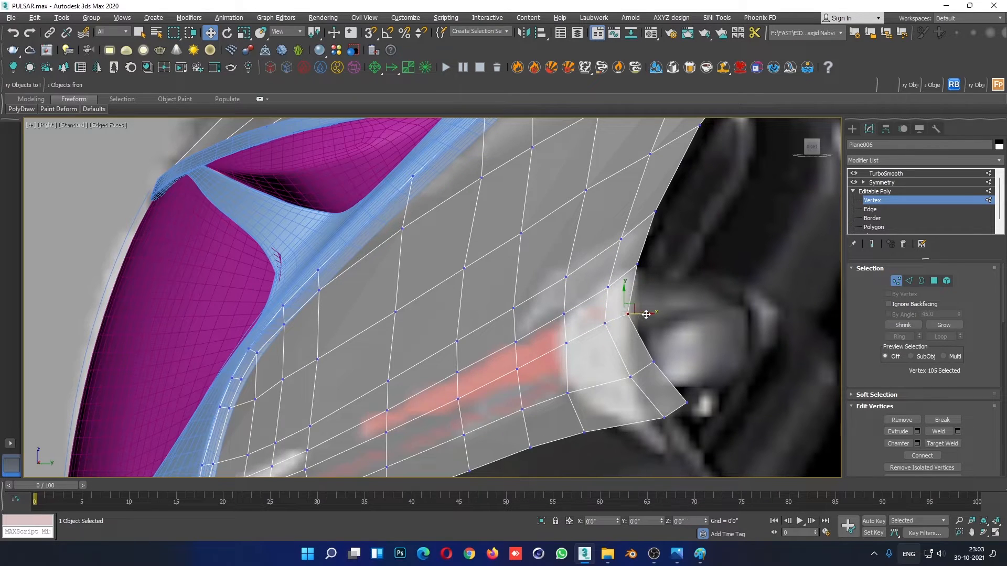
pyautogui.click(700, 335)
pyautogui.moveTo(701, 341); pyautogui.dragTo(712, 300, button='middle')
pyautogui.moveTo(748, 311); pyautogui.dragTo(631, 398)
pyautogui.moveTo(680, 338); pyautogui.dragTo(625, 308)
pyautogui.click(726, 330)
pyautogui.click(682, 392)
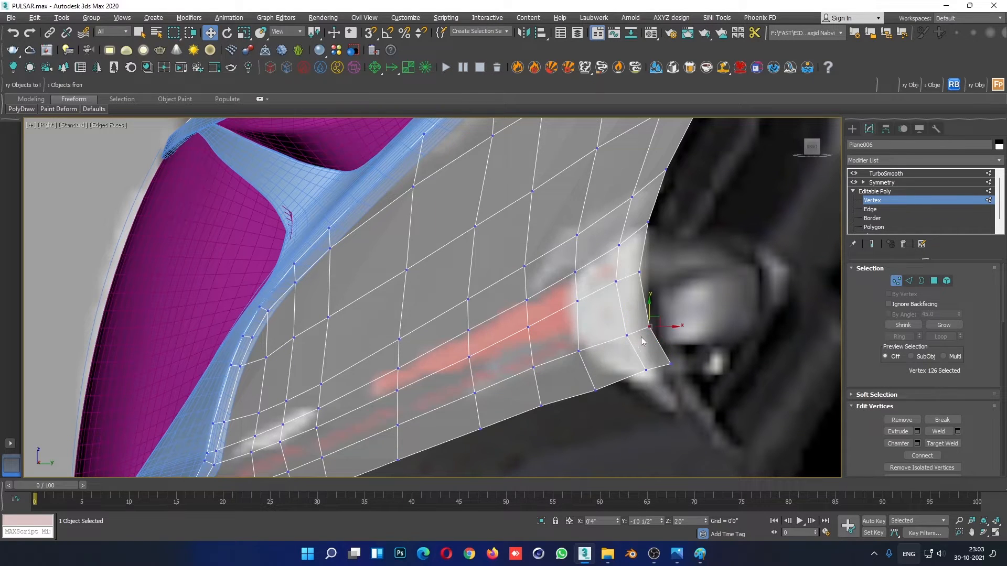
# - Fine-tune the rear-edge vertex beside the indicator and straighten the lower edge near the rear corner
pyautogui.moveTo(649, 266)
pyautogui.mouseDown()
pyautogui.moveTo(633, 280)
pyautogui.moveTo(665, 269)
pyautogui.moveTo(648, 253)
pyautogui.mouseUp()
pyautogui.click(656, 266)
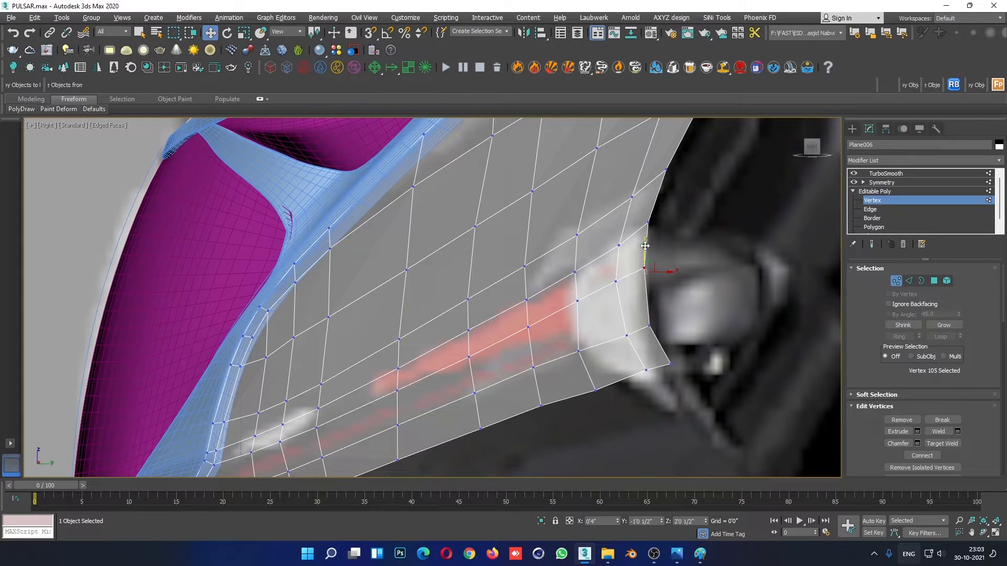
pyautogui.click(649, 223)
pyautogui.scroll(-5, 676, 294)
pyautogui.scroll(5, 669, 357)
pyautogui.click(629, 310)
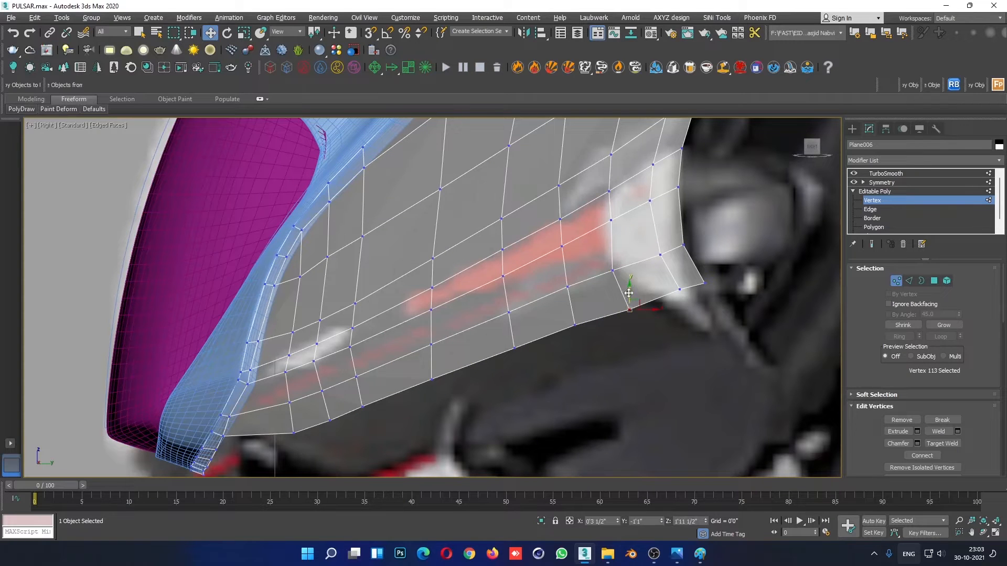
pyautogui.click(625, 291)
pyautogui.scroll(-4, 479, 317)
# - Leave vertex editing, turn off edged faces in the Right view, and compare the smoothed panel with the reference
pyautogui.click(889, 192)
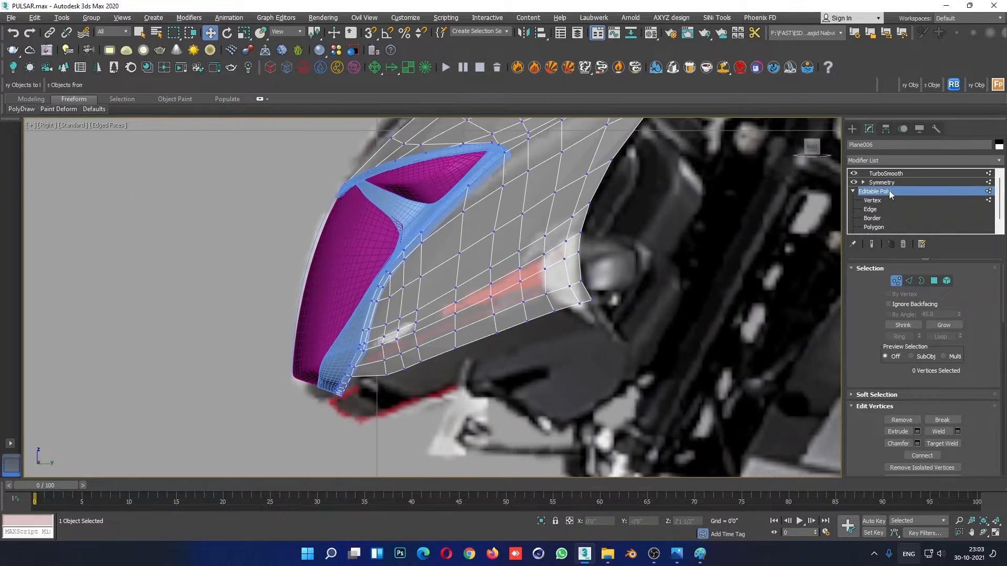
pyautogui.click(501, 406)
pyautogui.scroll(-3, 501, 405)
pyautogui.scroll(-3, 564, 412)
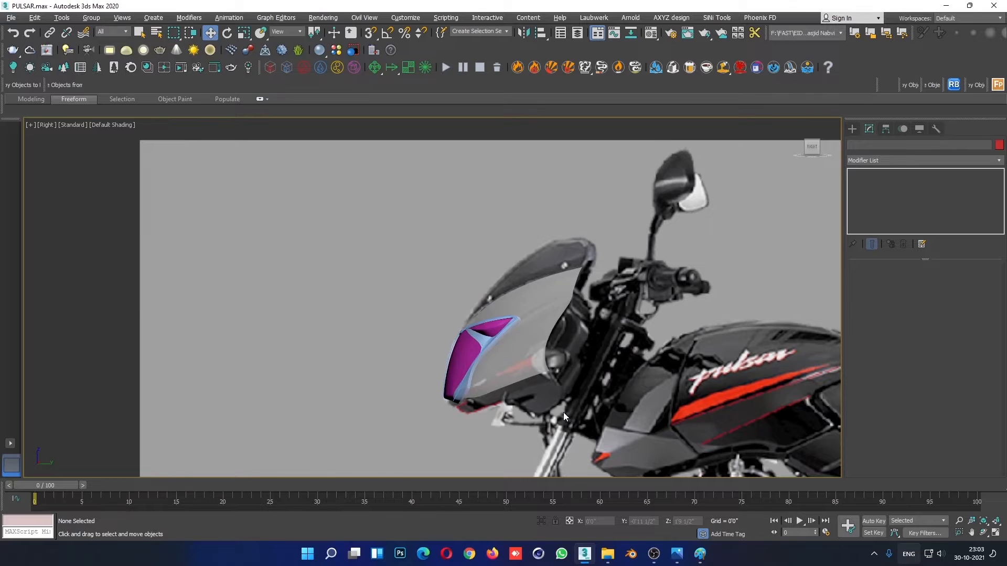
pyautogui.hotkey('alt', 'w')
pyautogui.hotkey('alt', 'w')
# - Turn off the panel's see-through display in the Perspective view and inspect the smoothed fairing from the side
pyautogui.click(617, 289)
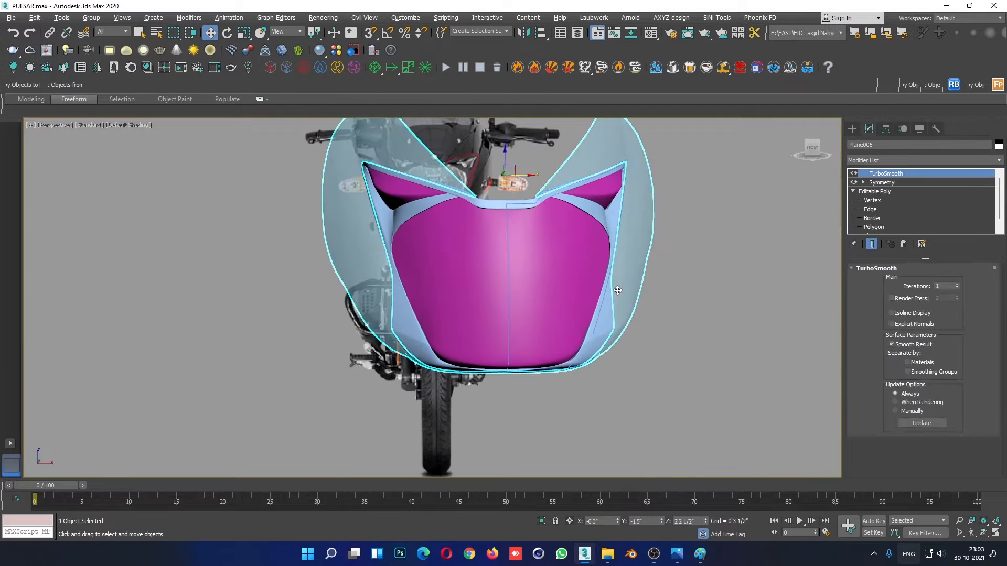
pyautogui.keyDown('alt'); pyautogui.moveTo(684, 364); pyautogui.dragTo(437, 363, button='middle'); pyautogui.keyUp('alt')
pyautogui.click(576, 430)
pyautogui.scroll(-4, 576, 430)
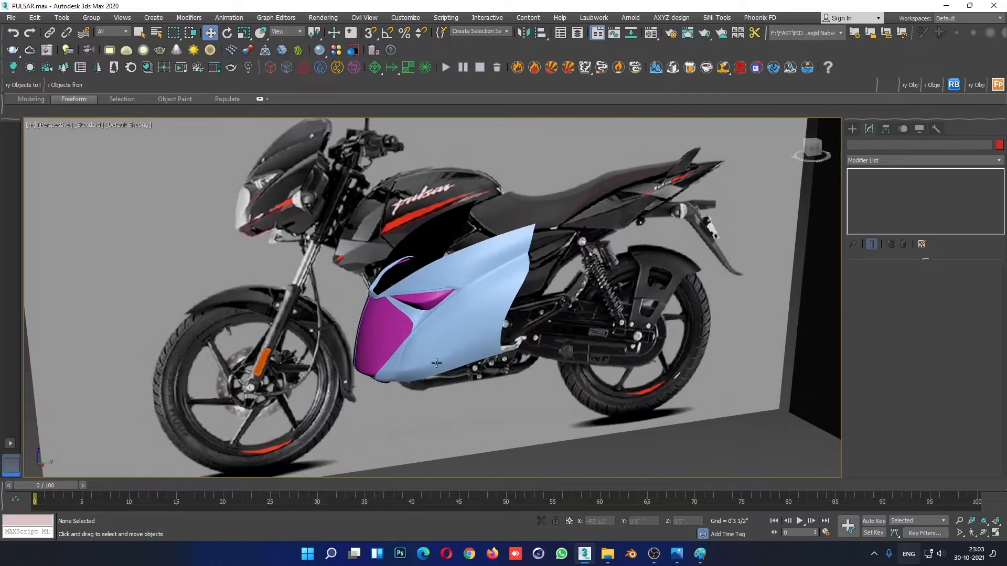
pyautogui.scroll(4, 427, 380)
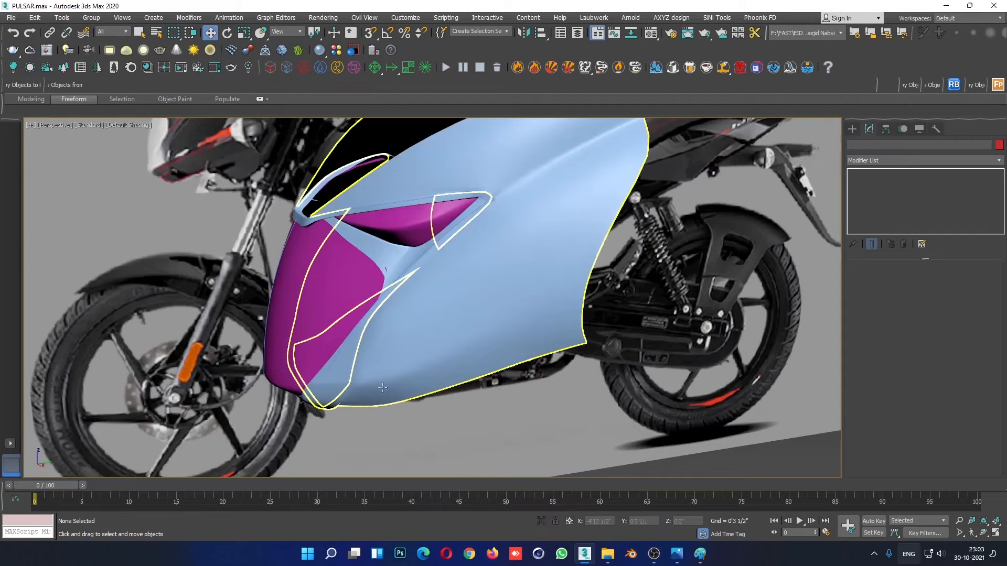
# - Return to vertex editing in the Right view with edged faces and raise two vertices near the panel's lower front corner
pyautogui.click(441, 315)
pyautogui.click(871, 200)
pyautogui.hotkey('alt', 'w')
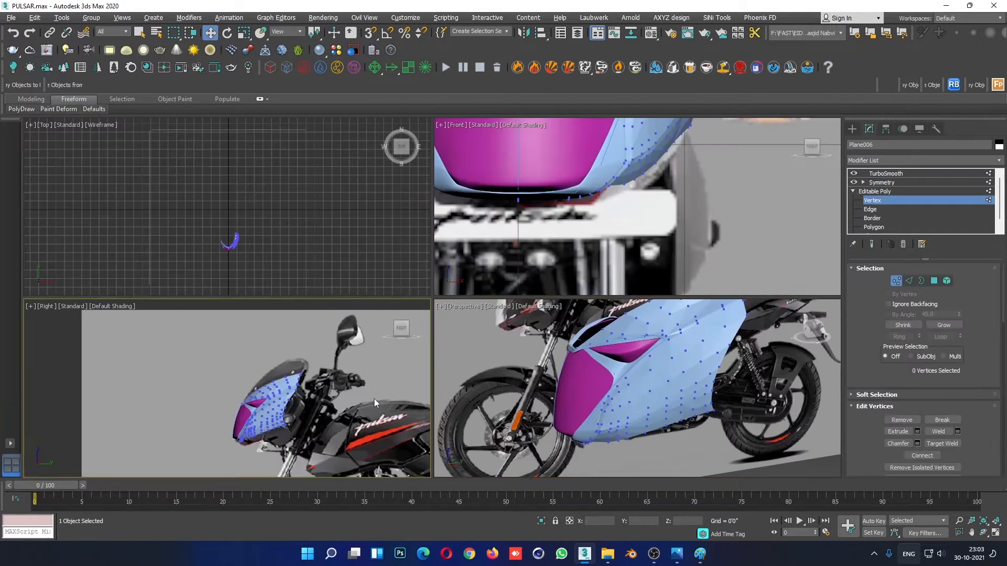
pyautogui.hotkey('alt', 'w')
pyautogui.scroll(8, 432, 378)
pyautogui.press('F4')
pyautogui.moveTo(554, 348); pyautogui.dragTo(537, 357, button='middle')
pyautogui.moveTo(489, 356); pyautogui.dragTo(489, 357)
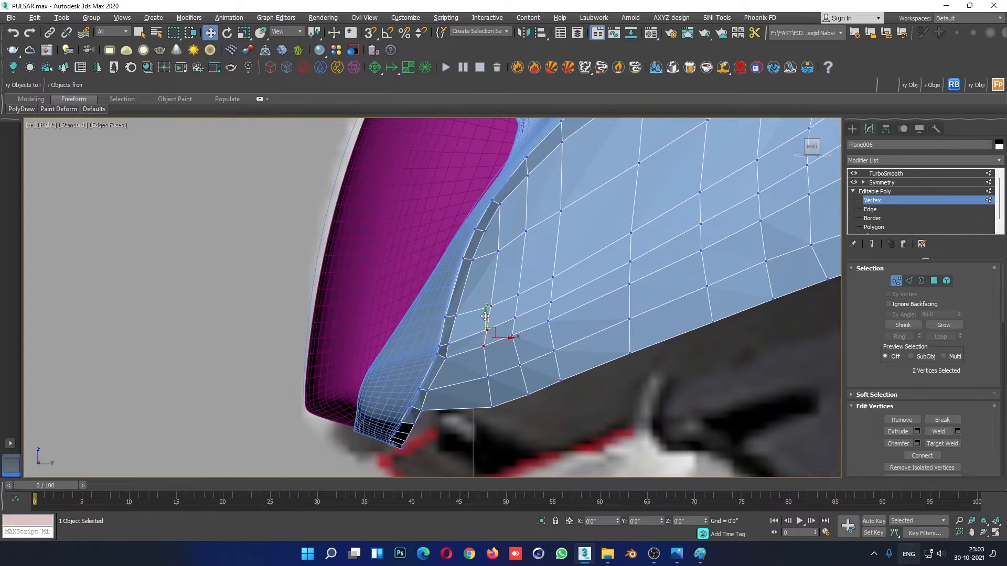
# - Adjust the neighbouring vertex pairs behind the headlight frame's lower end to even out the edge-loop spacing
pyautogui.click(565, 313)
pyautogui.click(547, 305)
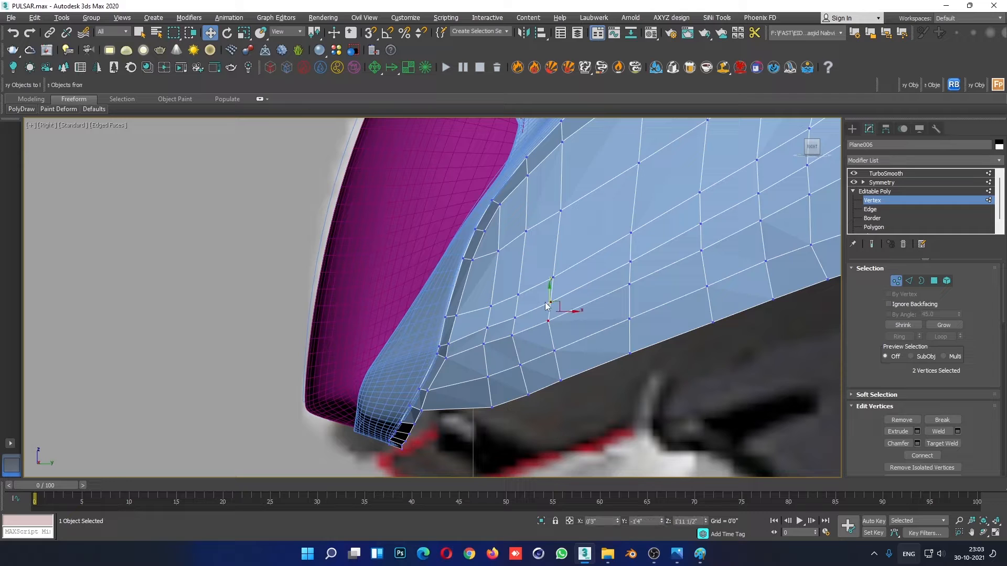
pyautogui.moveTo(549, 290); pyautogui.dragTo(515, 300)
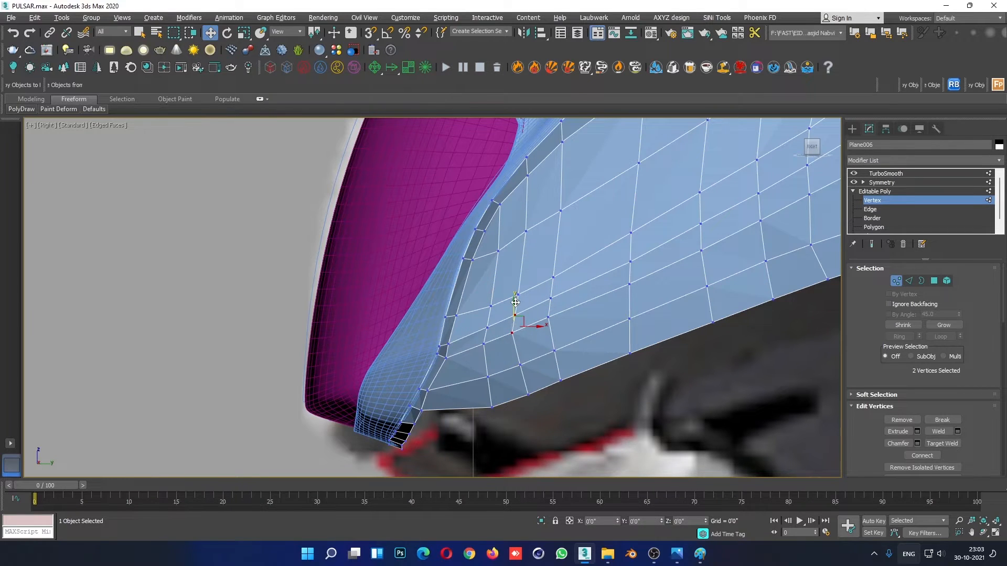
pyautogui.click(582, 293)
pyautogui.scroll(-5, 622, 344)
pyautogui.scroll(5, 550, 283)
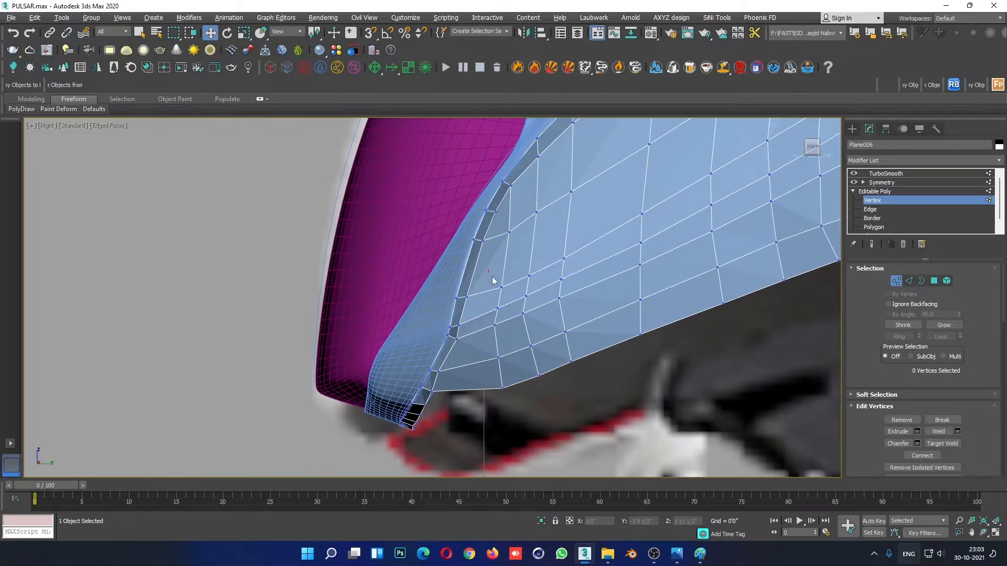
pyautogui.moveTo(582, 234); pyautogui.dragTo(562, 230)
pyautogui.moveTo(541, 247)
pyautogui.mouseDown()
pyautogui.moveTo(518, 278)
pyautogui.moveTo(529, 246)
pyautogui.mouseUp()
pyautogui.click(573, 269)
# - Reposition the foremost free vertex on the panel's lower edge, near the headlight frame, in the Right view
pyautogui.scroll(-4, 575, 291)
pyautogui.scroll(4, 570, 332)
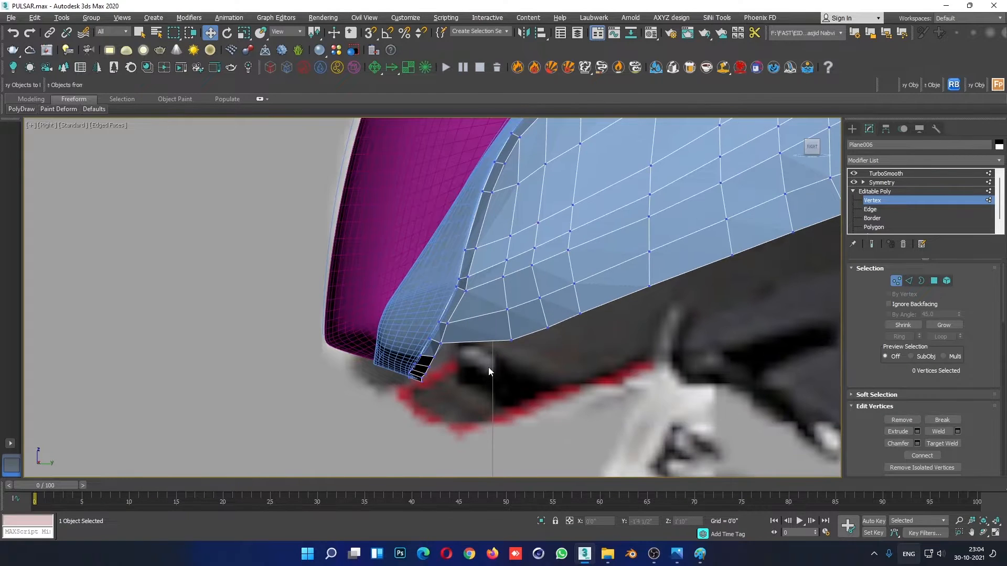
pyautogui.moveTo(490, 370); pyautogui.dragTo(510, 311)
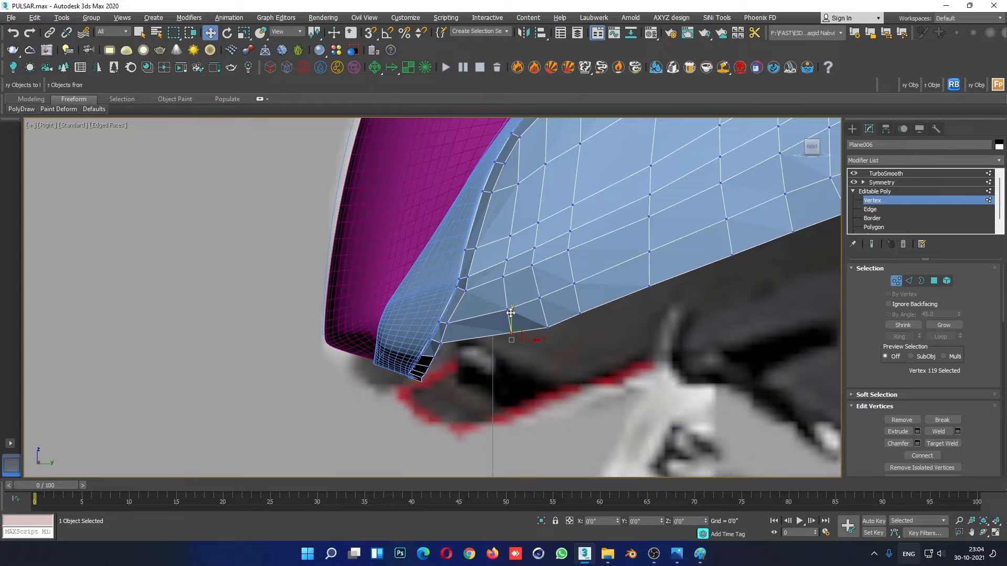
pyautogui.scroll(-4, 504, 391)
pyautogui.scroll(2, 515, 392)
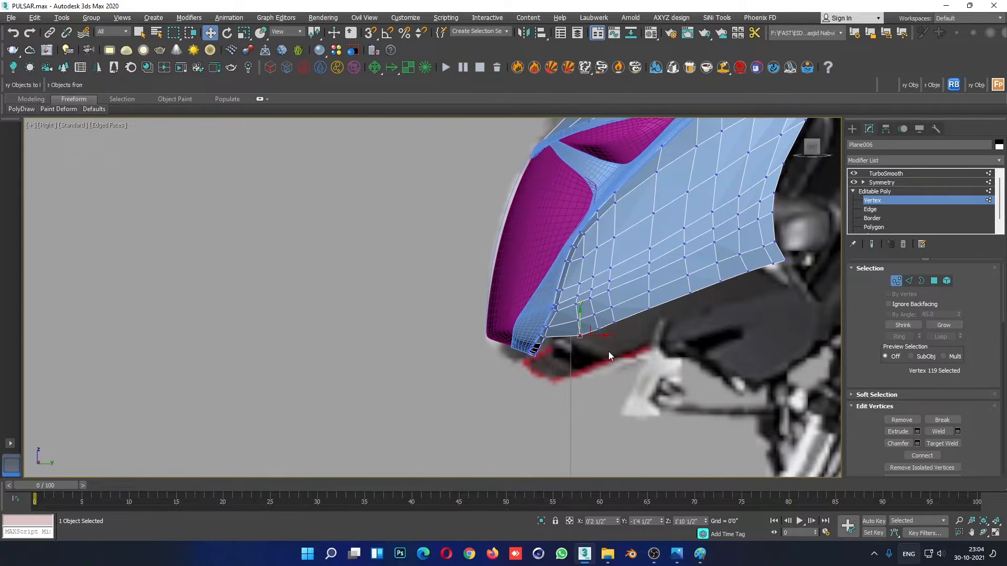
pyautogui.click(579, 343)
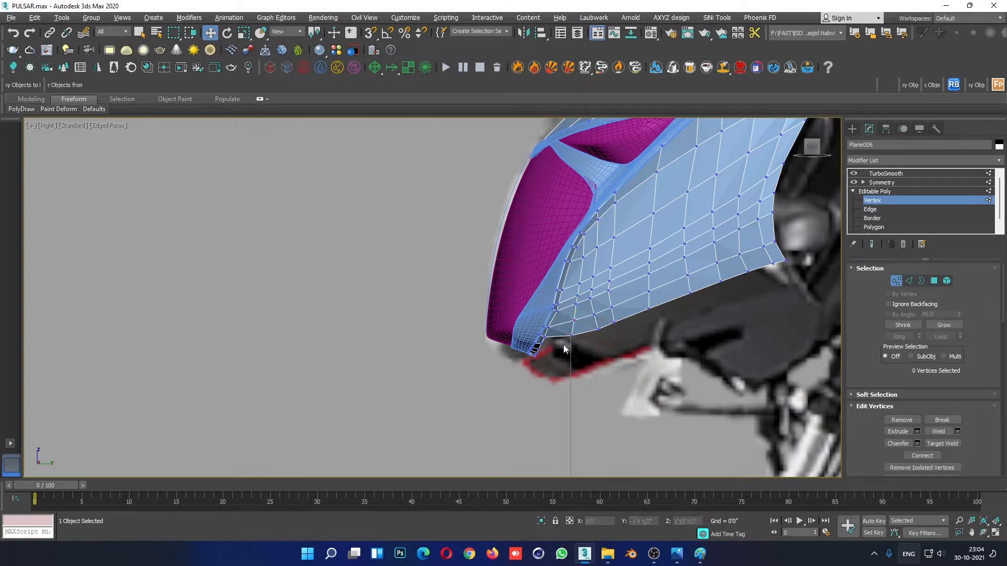
# - Shift the next lower-edge vertex and the one above it toward the headlight frame to smooth the bottom curve
pyautogui.scroll(3, 562, 348)
pyautogui.click(545, 341)
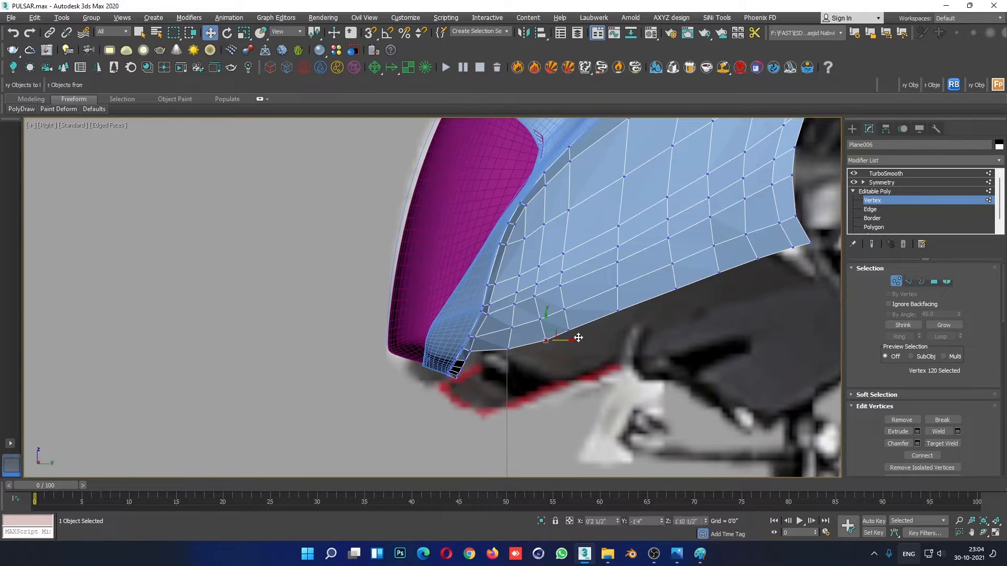
pyautogui.moveTo(566, 342); pyautogui.dragTo(557, 342)
pyautogui.click(550, 315)
pyautogui.click(541, 320)
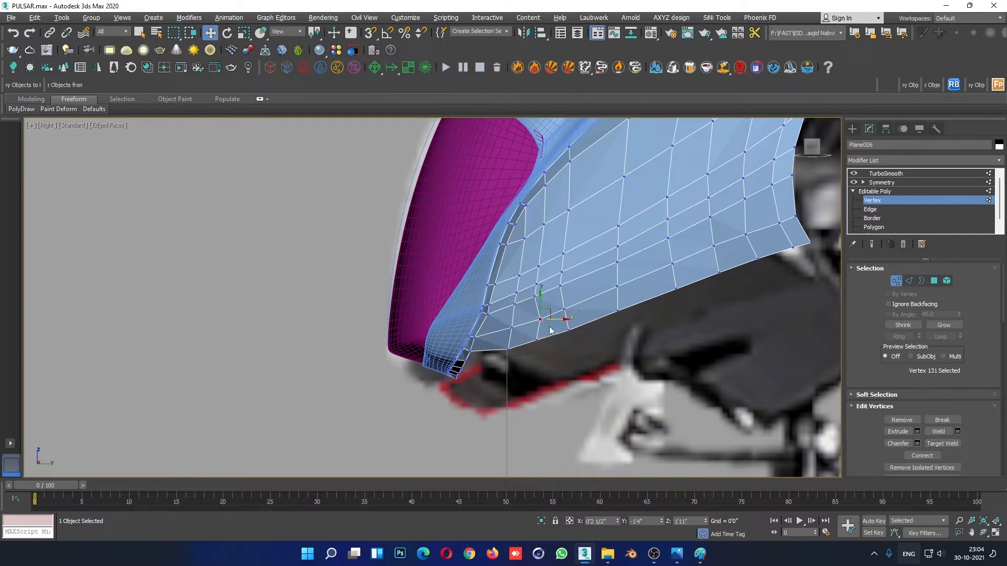
pyautogui.click(575, 373)
# - Maximise the Front view and show edged faces around the panel's lower edge
pyautogui.scroll(-3, 535, 365)
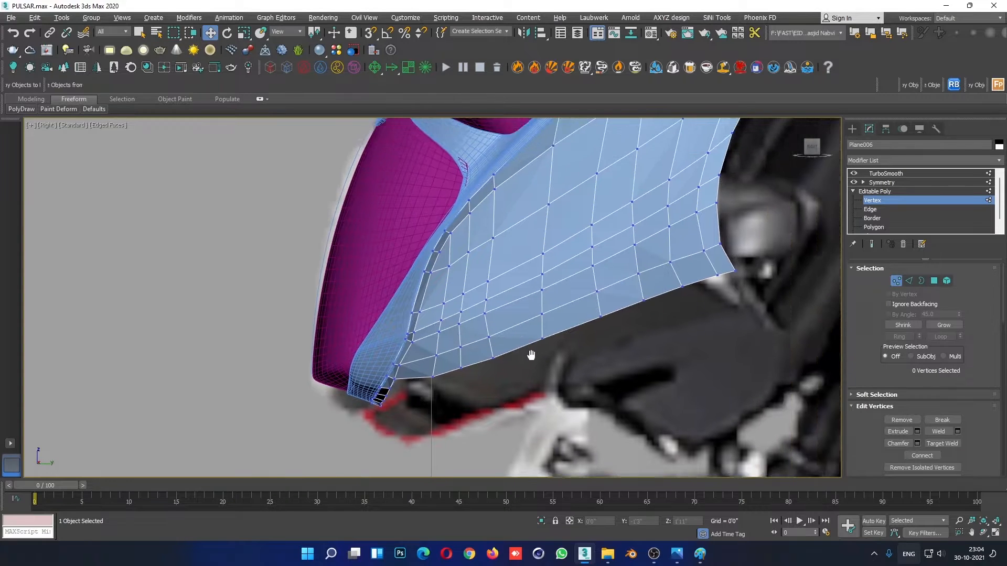
pyautogui.scroll(5, 536, 366)
pyautogui.hotkey('alt', 'w')
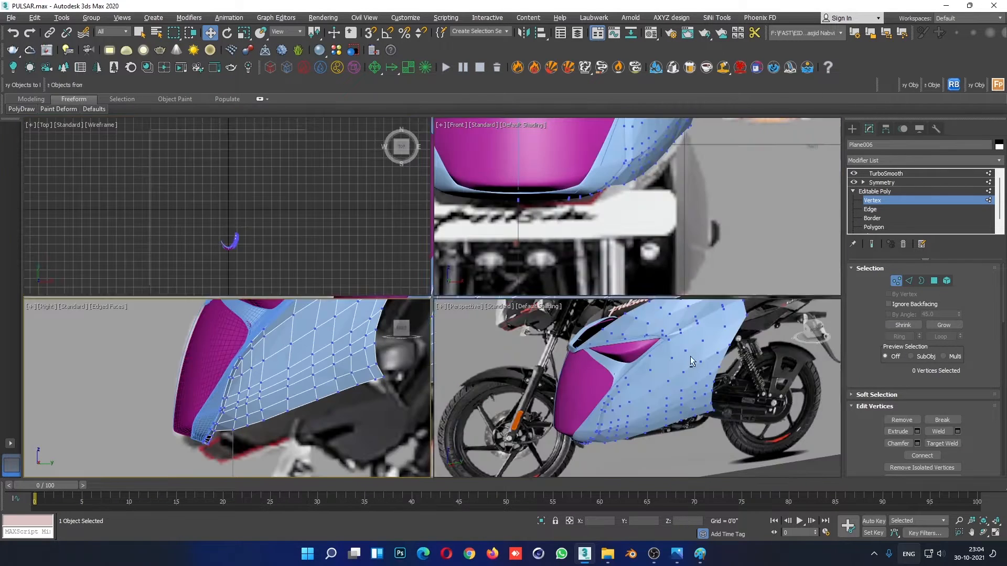
pyautogui.hotkey('alt', 'w')
pyautogui.scroll(-2, 687, 279)
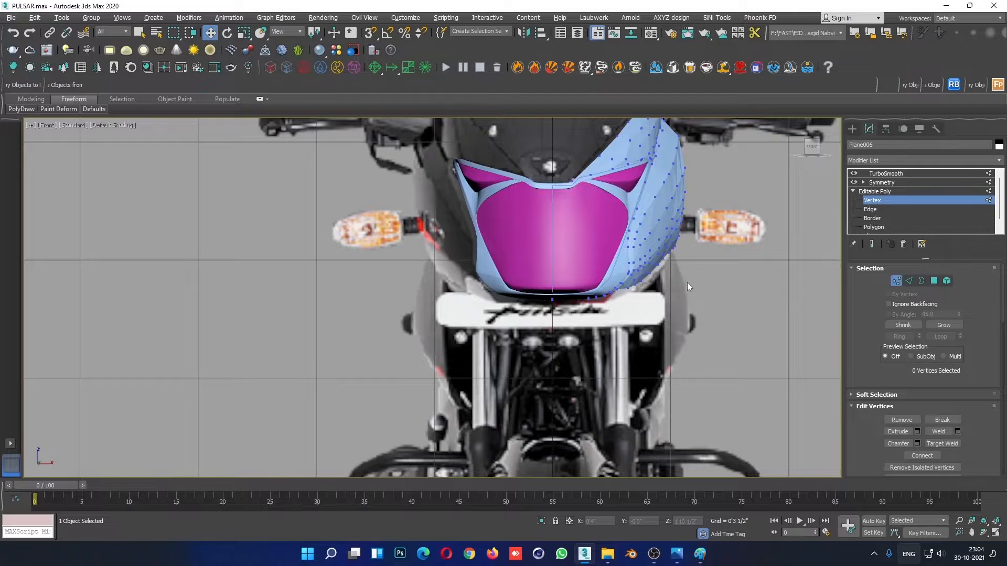
pyautogui.scroll(4, 687, 285)
pyautogui.press('F4')
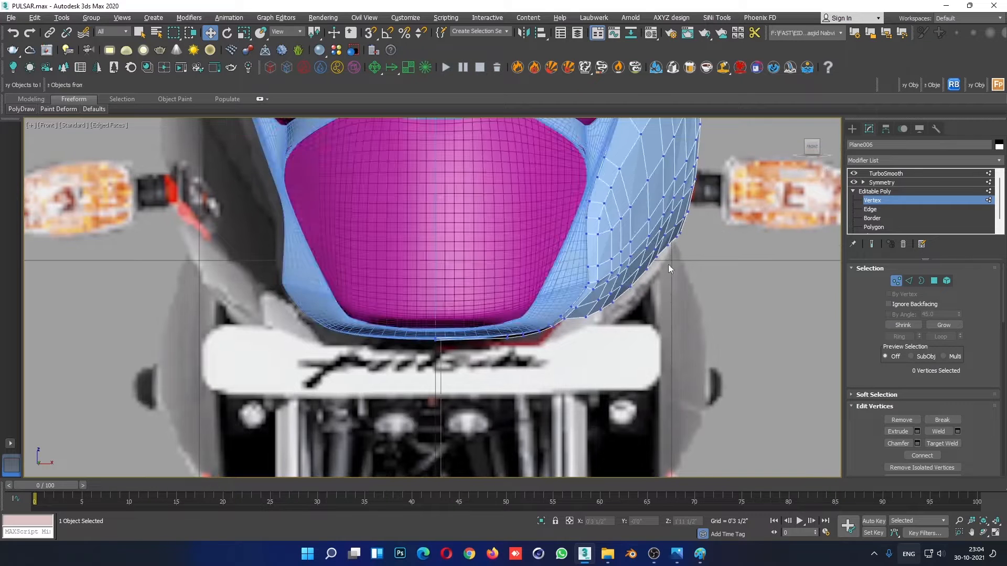
# - Adjust the two vertices just above the panel's outer lower edge in the Front view to even out the loop
pyautogui.scroll(4, 667, 268)
pyautogui.scroll(-5, 667, 281)
pyautogui.scroll(5, 664, 305)
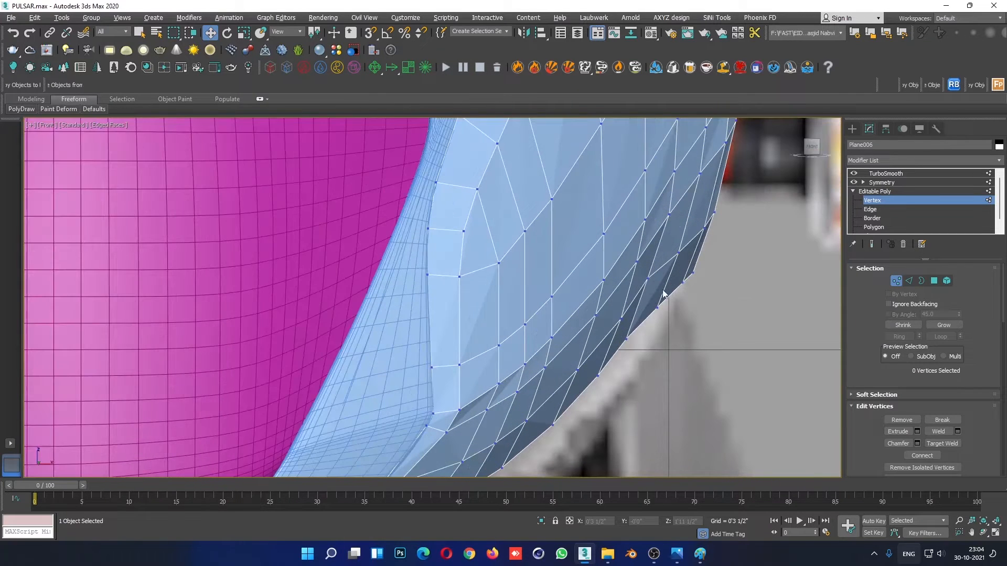
pyautogui.click(646, 279)
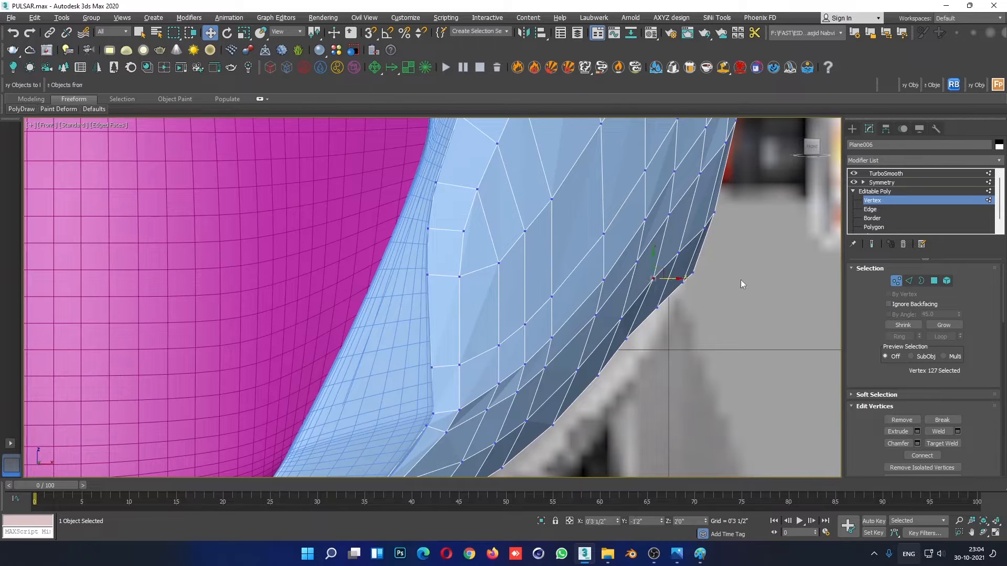
pyautogui.click(681, 252)
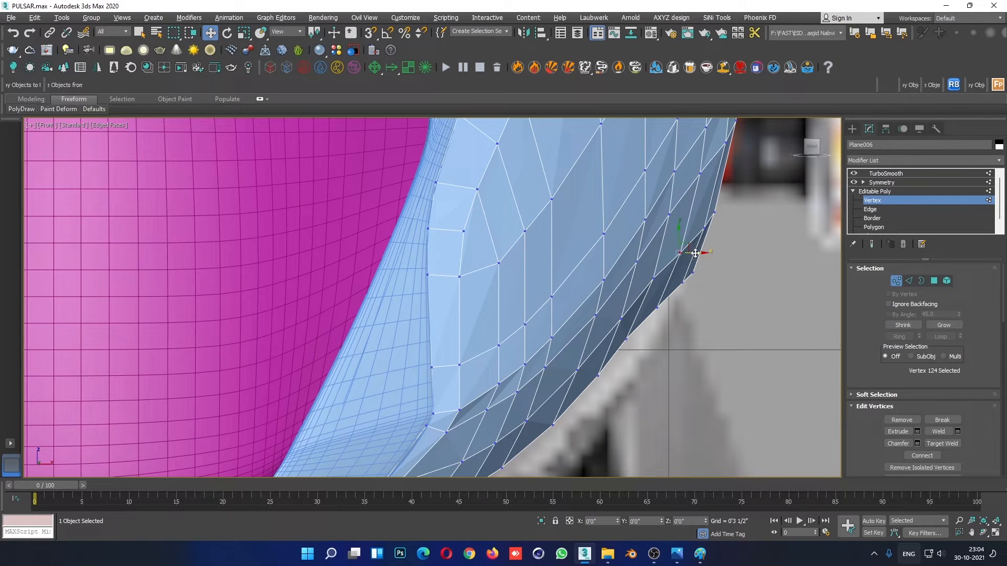
pyautogui.click(655, 279)
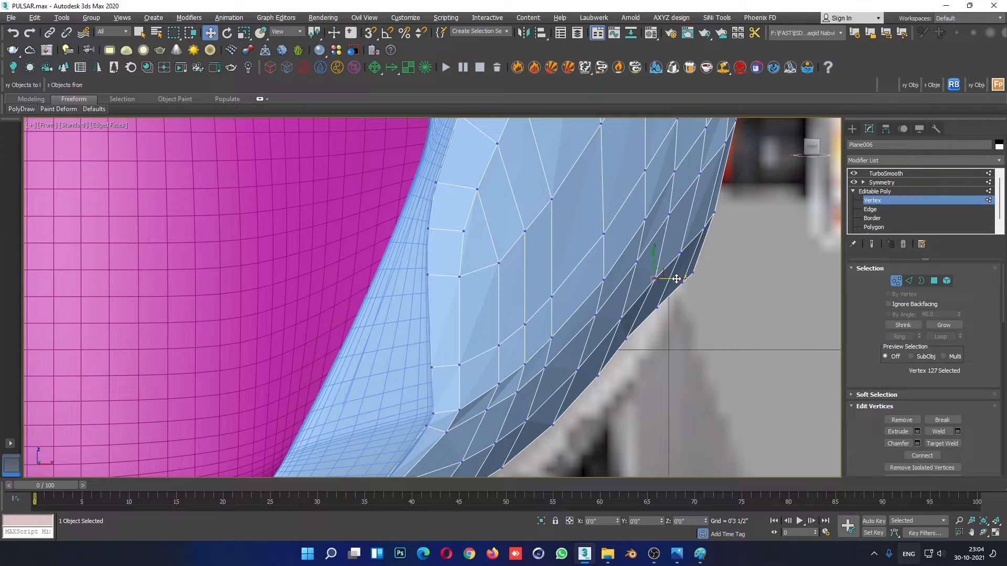
# - Nudge two neighbouring vertices on the panel's outer lower edge slightly outward to smooth the front silhouette
pyautogui.click(626, 339)
pyautogui.click(671, 323)
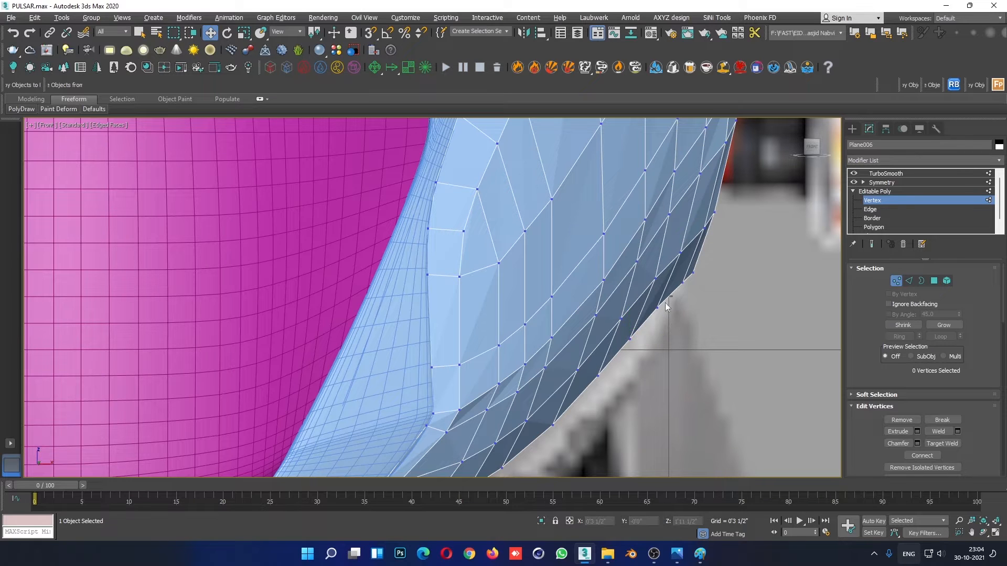
pyautogui.click(657, 307)
pyautogui.moveTo(674, 308); pyautogui.dragTo(676, 307)
pyautogui.click(660, 220)
pyautogui.scroll(-3, 660, 220)
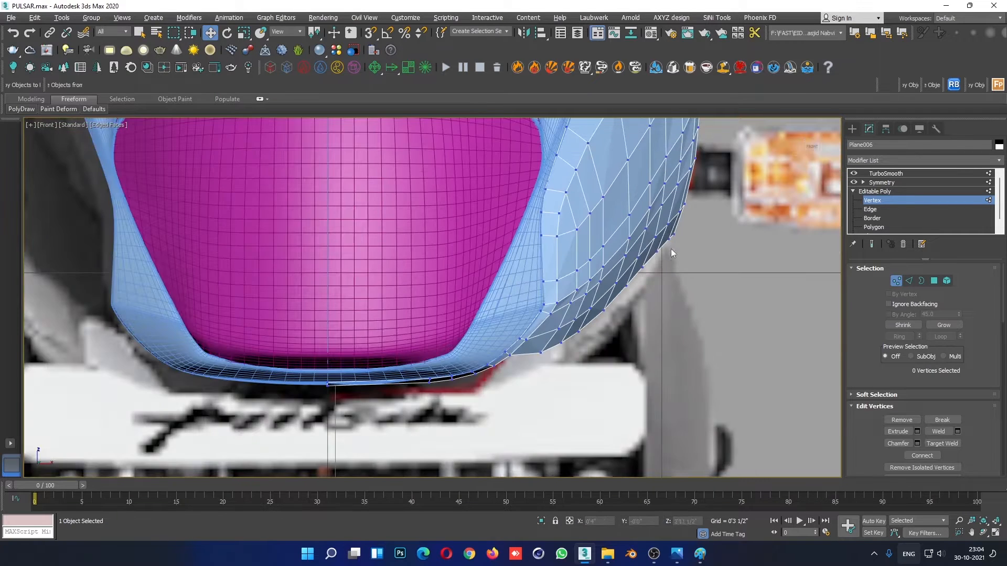
# - Leave vertex editing, deselect the panel and examine the smoothed fairing against the front reference without edged faces
pyautogui.moveTo(671, 249); pyautogui.dragTo(660, 323, button='middle')
pyautogui.click(887, 201)
pyautogui.click(679, 361)
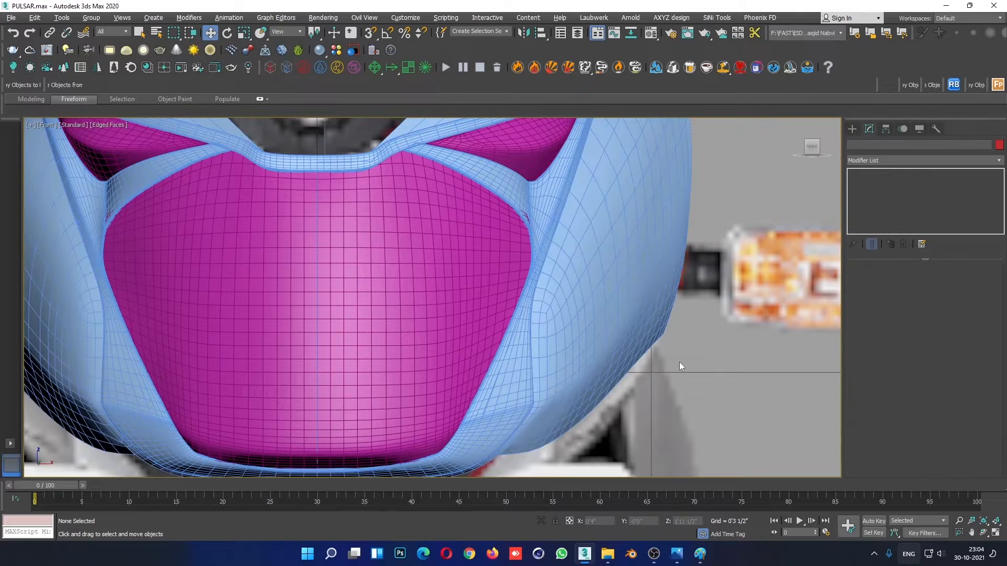
pyautogui.press('F4')
pyautogui.scroll(-5, 678, 361)
pyautogui.scroll(6, 638, 385)
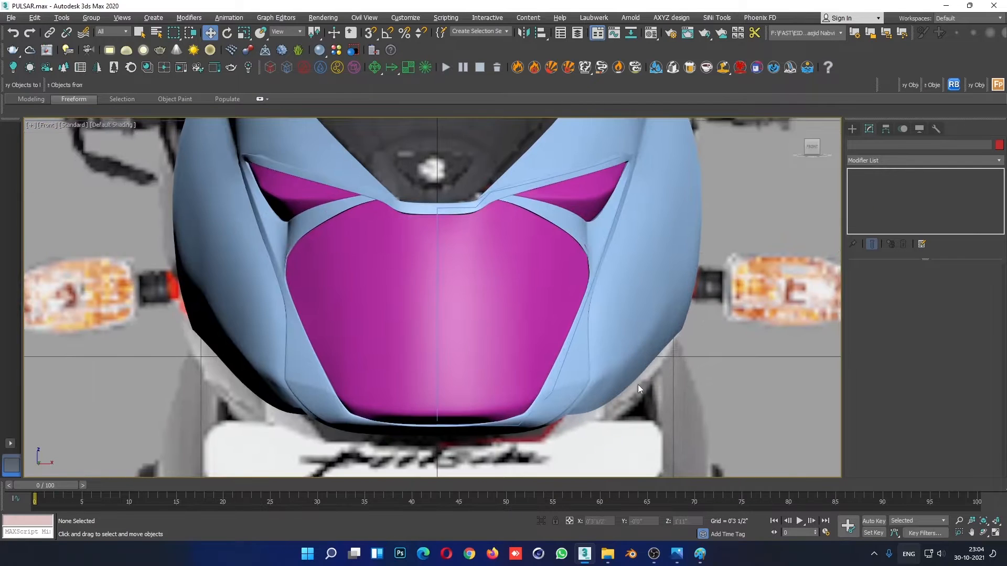
# - Return to the panel's vertex editing with edged faces on and nudge the vertex beside the headlight frame's lower corner sideways
pyautogui.click(598, 389)
pyautogui.click(872, 200)
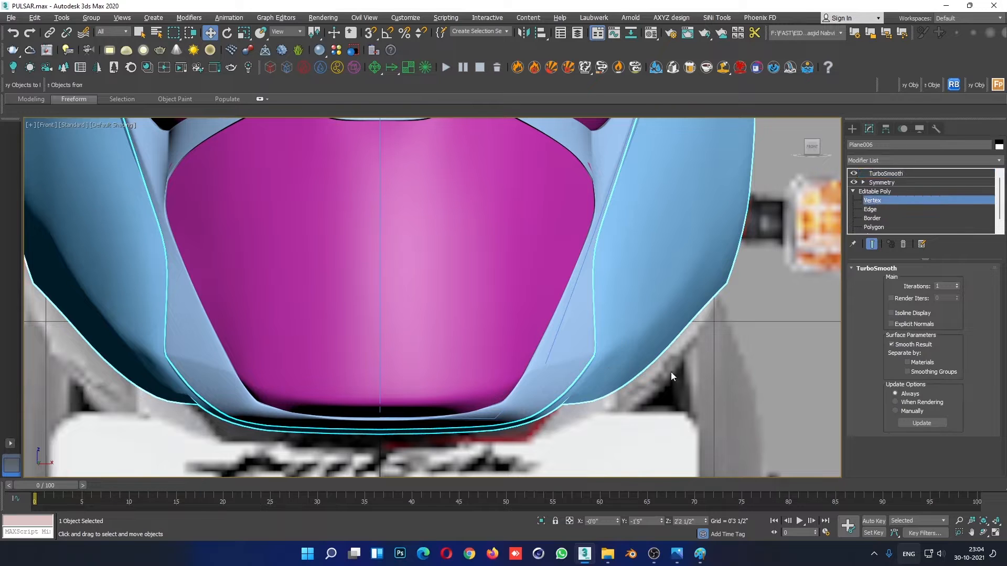
pyautogui.press('F4')
pyautogui.scroll(3, 608, 372)
pyautogui.scroll(4, 598, 360)
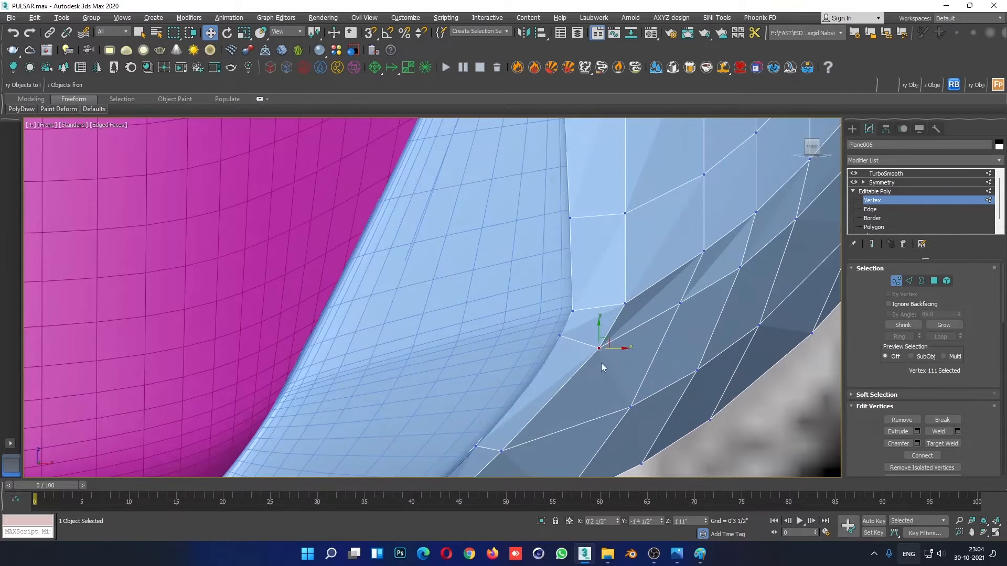
pyautogui.click(608, 347)
# - Fine-tune the same frame-corner vertex along the Y axis in the maximised Perspective view
pyautogui.hotkey('alt', 'w')
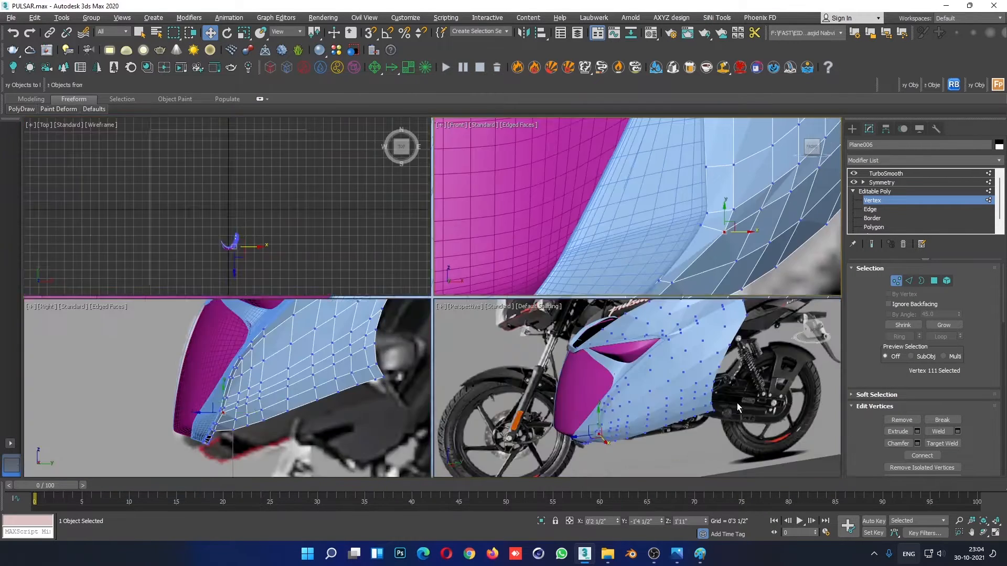
pyautogui.rightClick(737, 402)
pyautogui.hotkey('alt', 'w')
pyautogui.keyDown('alt'); pyautogui.moveTo(510, 397); pyautogui.dragTo(562, 367, button='middle'); pyautogui.keyUp('alt')
pyautogui.press('F4')
pyautogui.scroll(3, 394, 408)
pyautogui.moveTo(393, 408); pyautogui.dragTo(575, 293, button='middle')
pyautogui.moveTo(579, 280); pyautogui.dragTo(576, 281)
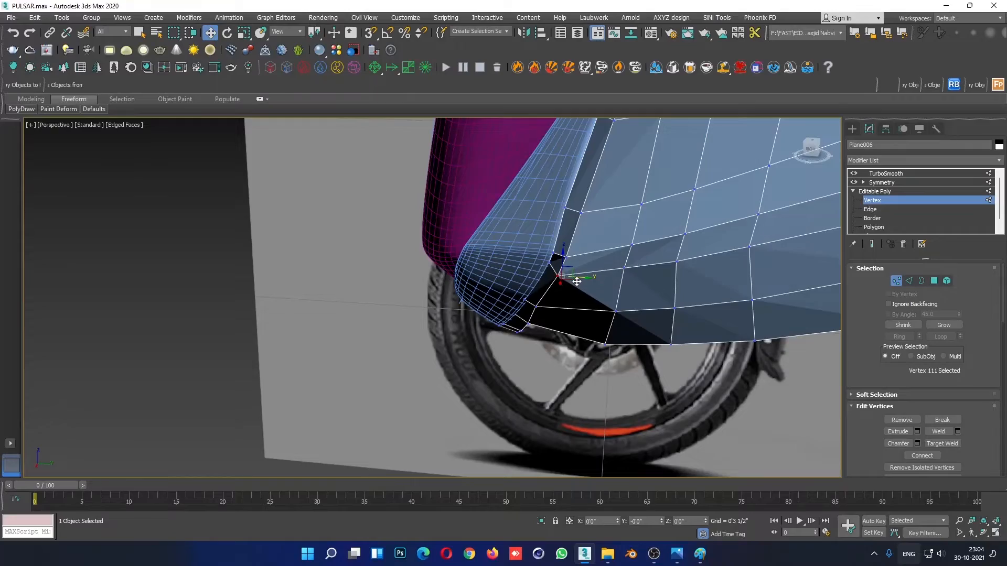
# - Inspect the headlight frame's lower corner, then leave vertex editing and review the shaded fairing in Perspective
pyautogui.keyDown('alt'); pyautogui.moveTo(576, 283); pyautogui.dragTo(537, 325, button='middle'); pyautogui.keyUp('alt')
pyautogui.click(522, 313)
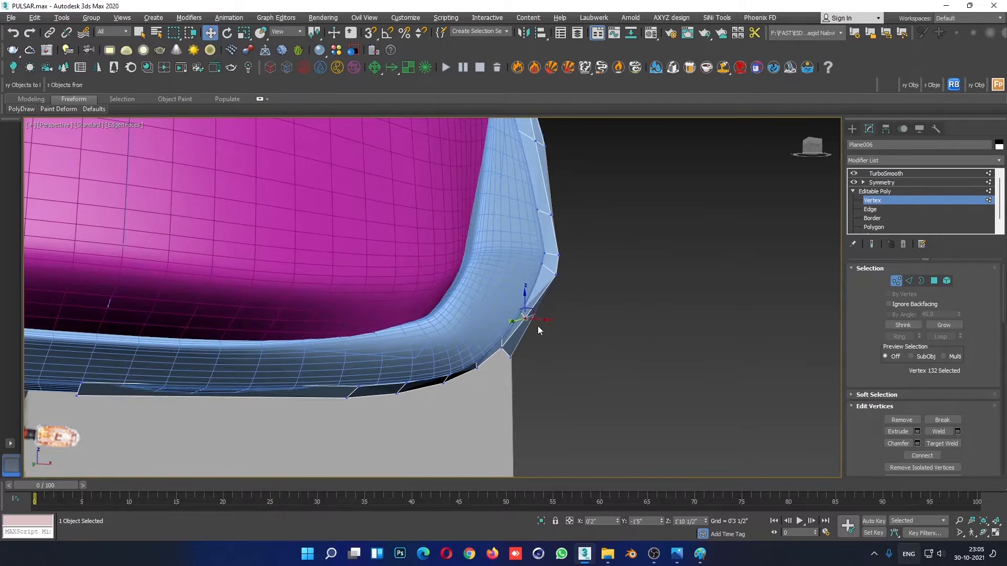
pyautogui.click(886, 191)
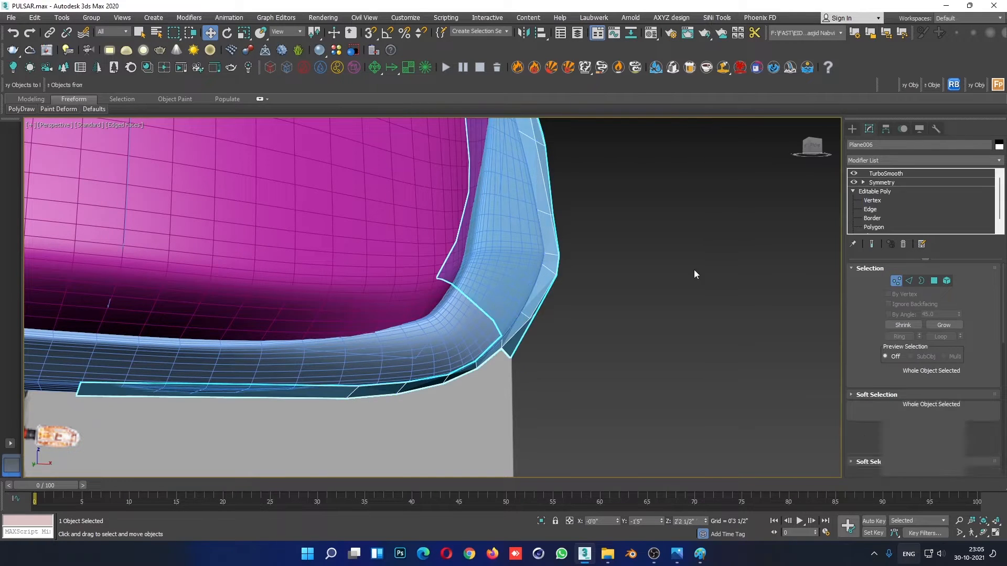
pyautogui.click(667, 303)
pyautogui.press('F4')
pyautogui.scroll(-10, 512, 272)
pyautogui.keyDown('alt'); pyautogui.moveTo(531, 332); pyautogui.dragTo(467, 353, button='middle'); pyautogui.keyUp('alt')
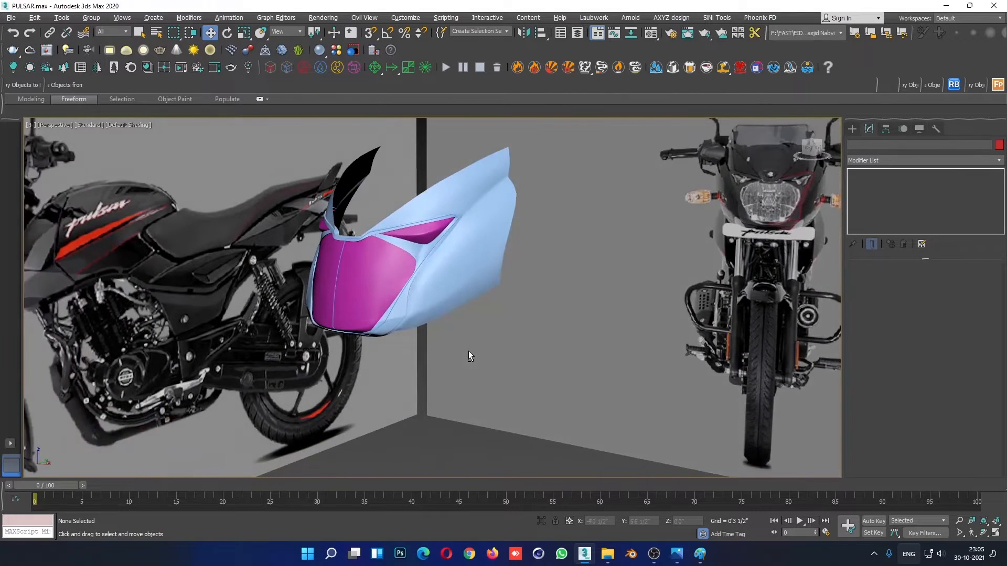
# - Reopen the panel's vertex editing and raise the inner vertex behind the frame's lower corner slightly in the Right view
pyautogui.scroll(5, 468, 353)
pyautogui.click(438, 285)
pyautogui.click(872, 201)
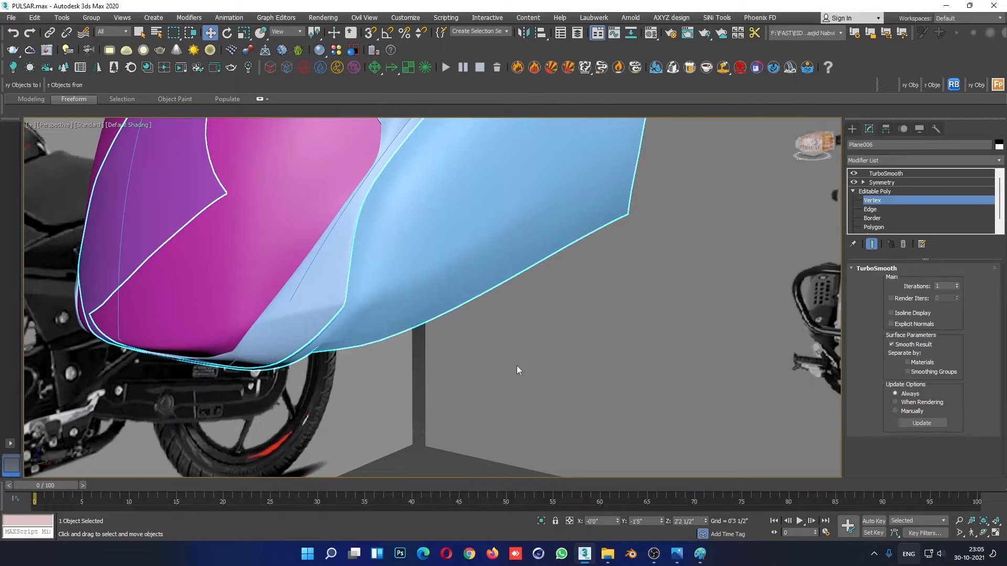
pyautogui.press('F4')
pyautogui.click(377, 284)
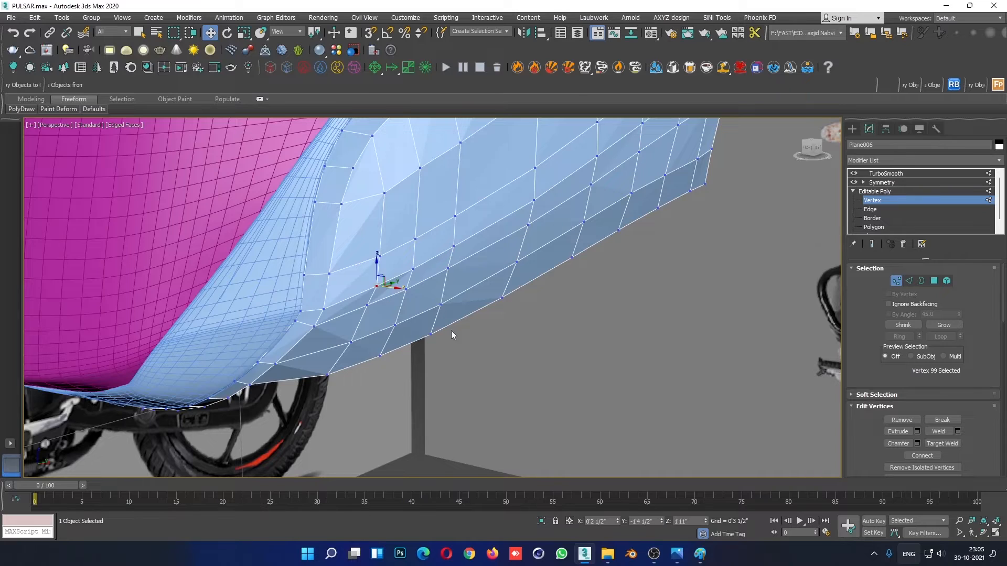
pyautogui.hotkey('alt', 'w')
pyautogui.rightClick(278, 399)
pyautogui.hotkey('alt', 'w')
pyautogui.scroll(4, 350, 377)
pyautogui.scroll(2, 580, 328)
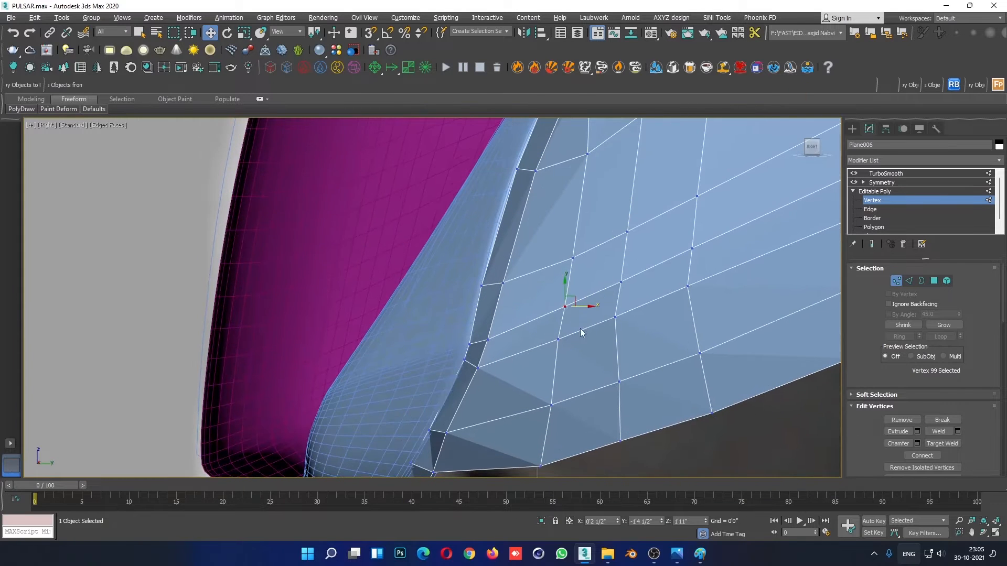
pyautogui.moveTo(565, 285); pyautogui.dragTo(565, 278)
# - Raise the next vertex rearward on the same edge loop slightly to keep the loop even
pyautogui.click(621, 282)
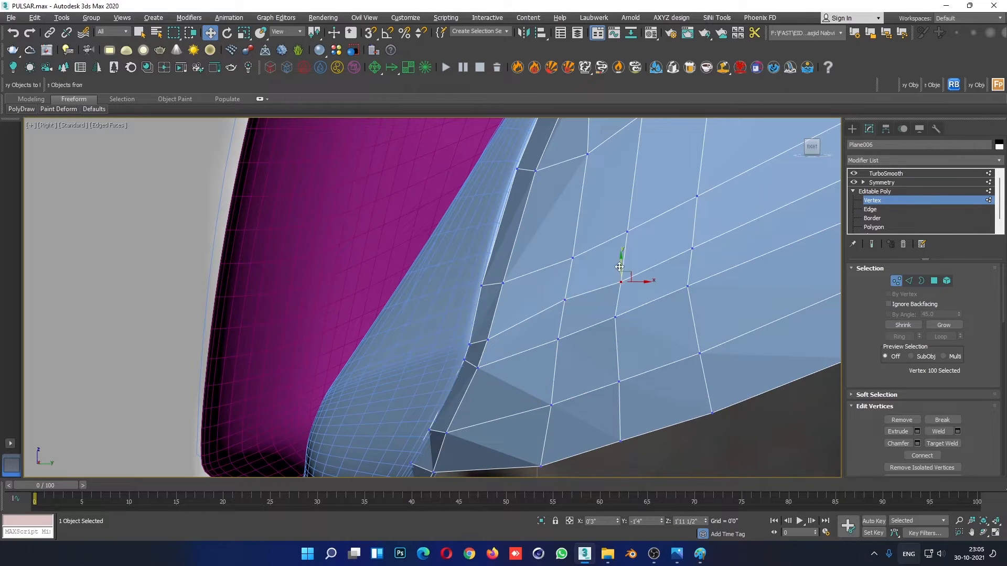
pyautogui.moveTo(619, 264); pyautogui.dragTo(619, 256)
pyautogui.click(741, 234)
pyautogui.scroll(-4, 701, 281)
pyautogui.moveTo(696, 282); pyautogui.dragTo(665, 310, button='middle')
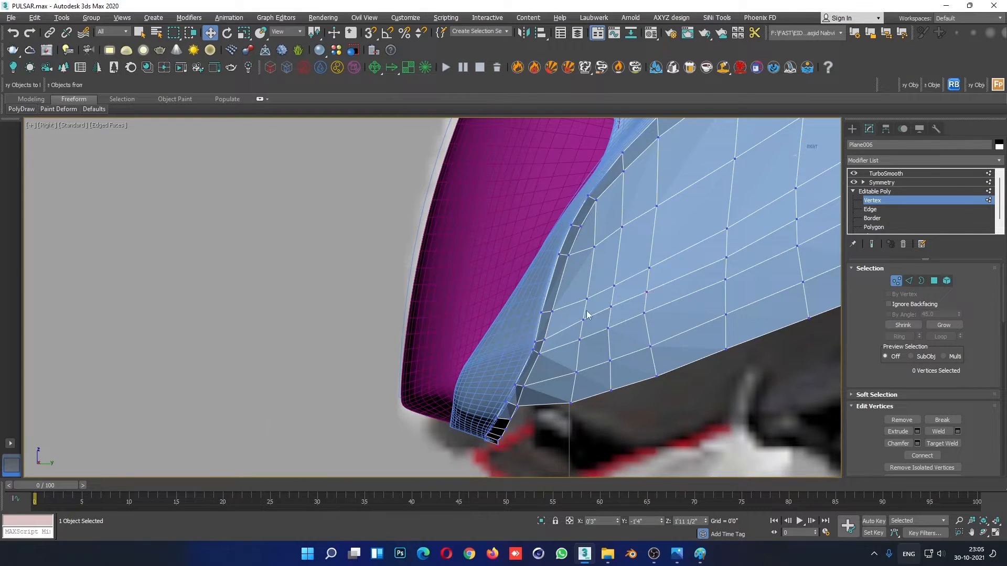
# - Raise the two panel vertices bordering the headlight frame's lower corner slightly in the Right view
pyautogui.scroll(2, 551, 351)
pyautogui.click(562, 340)
pyautogui.moveTo(561, 321); pyautogui.dragTo(560, 315)
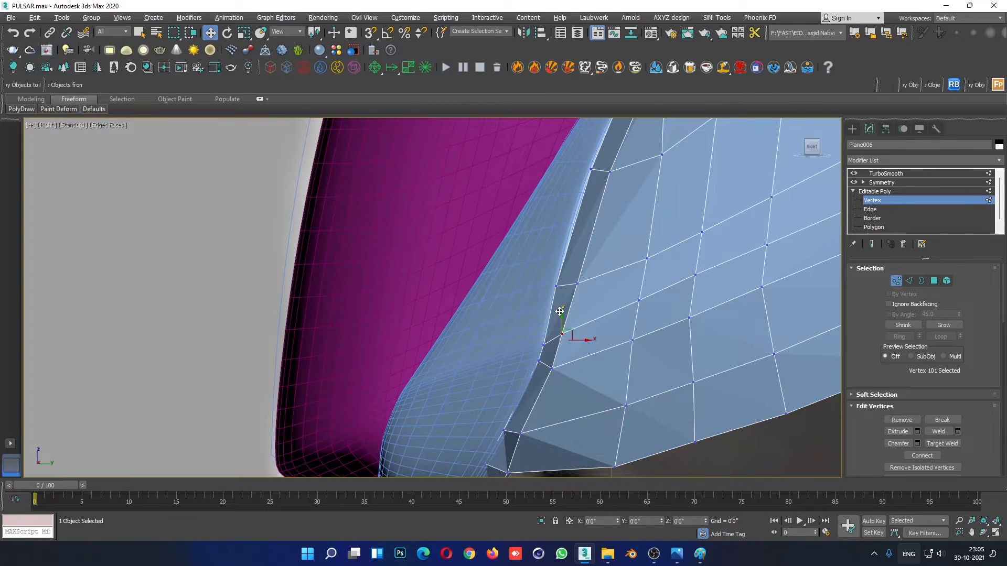
pyautogui.click(549, 366)
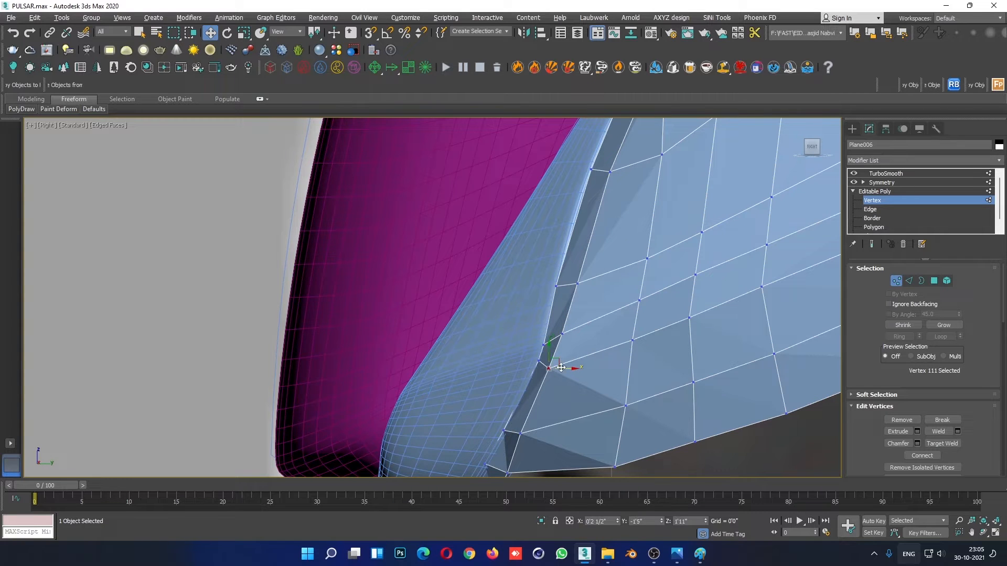
pyautogui.moveTo(549, 345); pyautogui.dragTo(548, 342)
pyautogui.click(541, 290)
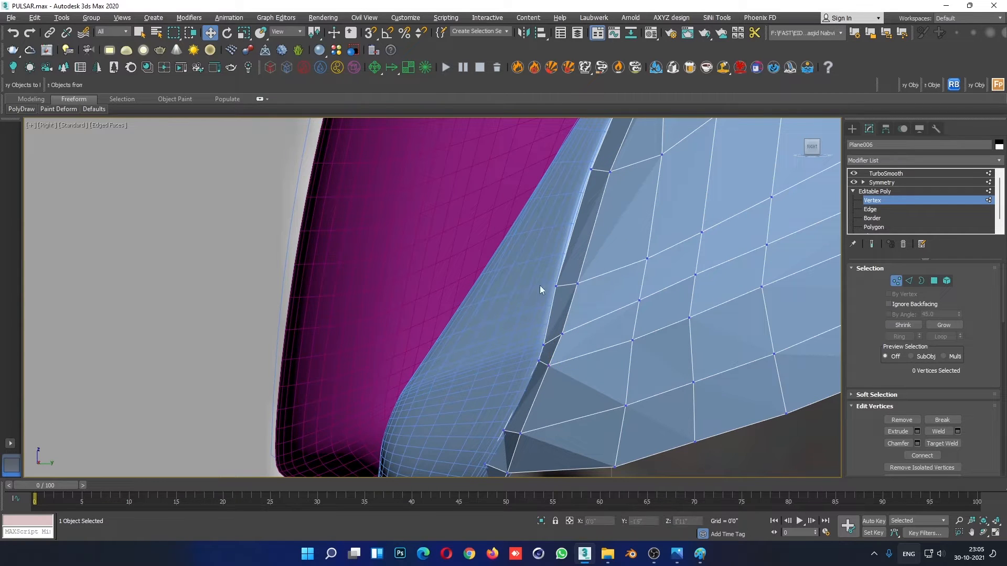
# - Adjust the vertices along the next higher edge loop behind the headlight frame to even out its spacing
pyautogui.moveTo(566, 291); pyautogui.dragTo(583, 286)
pyautogui.click(596, 317)
pyautogui.scroll(-3, 650, 321)
pyautogui.moveTo(656, 321); pyautogui.dragTo(572, 368, button='middle')
pyautogui.scroll(3, 581, 340)
pyautogui.click(543, 318)
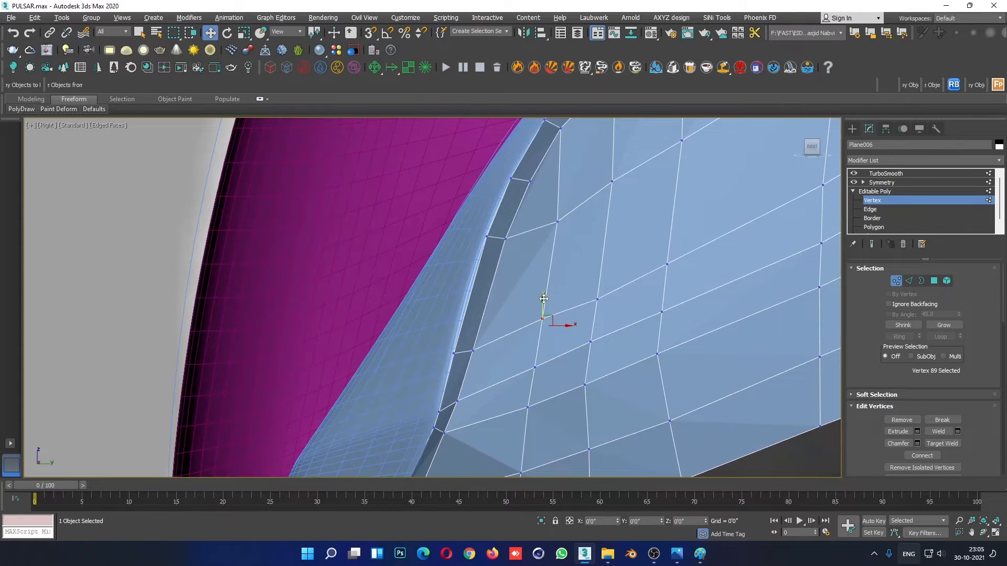
pyautogui.click(597, 299)
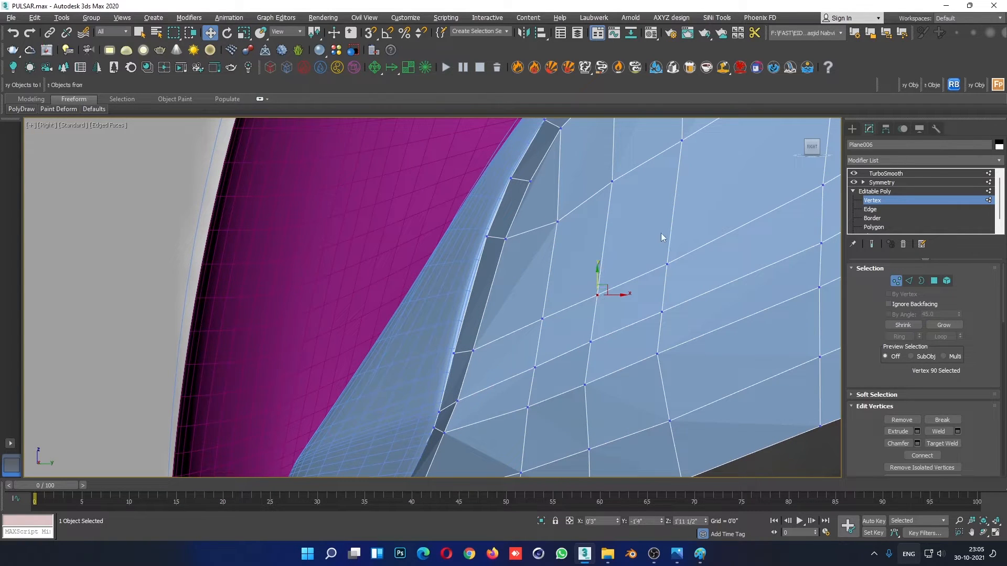
pyautogui.moveTo(667, 247); pyautogui.dragTo(667, 245)
# - Adjust the two stacked vertices in the panel's middle column above the lower edge to even out the loops
pyautogui.scroll(-4, 667, 246)
pyautogui.moveTo(682, 384); pyautogui.dragTo(530, 423, button='middle')
pyautogui.click(717, 369)
pyautogui.scroll(2, 574, 281)
pyautogui.click(553, 260)
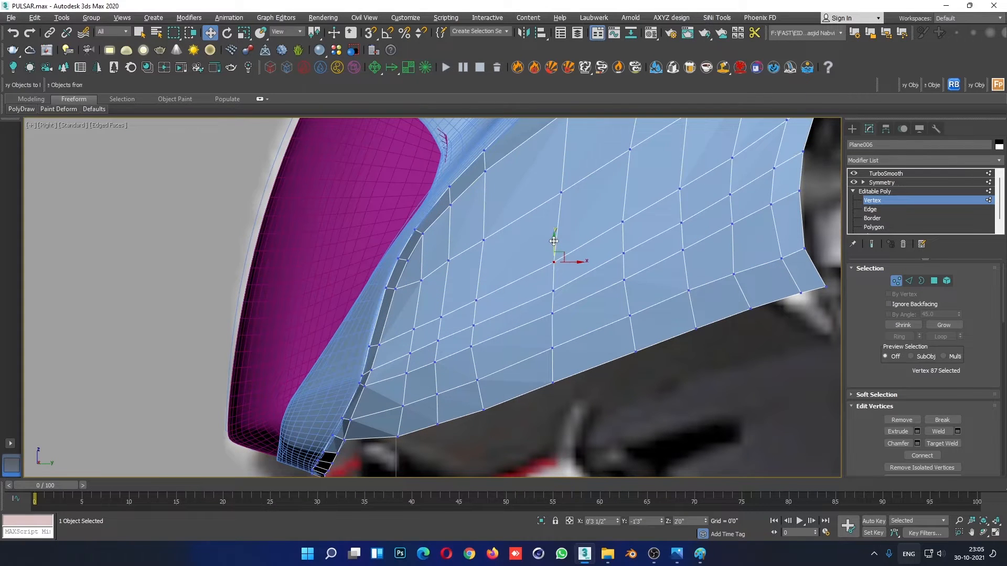
pyautogui.moveTo(554, 240); pyautogui.dragTo(553, 268)
pyautogui.click(546, 278)
pyautogui.click(553, 289)
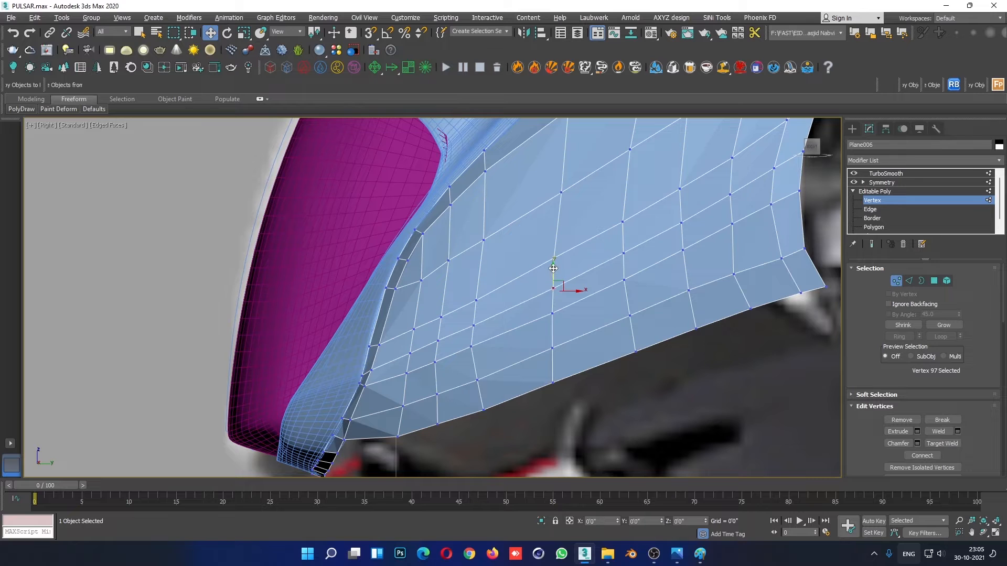
# - Leave vertex editing, deselect the panel and review its smoothed side surface in the Right view without edged faces
pyautogui.click(891, 192)
pyautogui.click(610, 398)
pyautogui.scroll(-5, 611, 398)
pyautogui.press('F4')
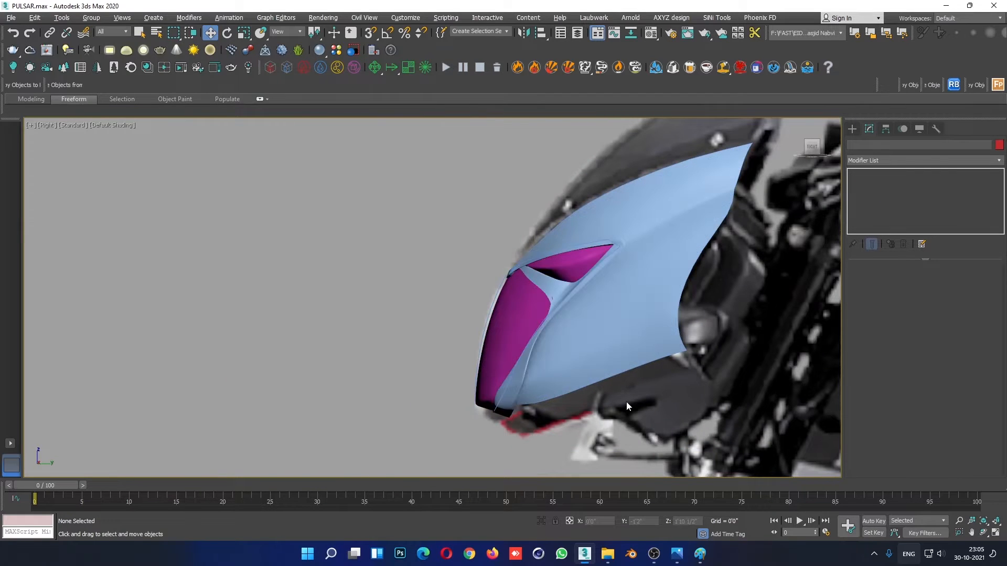
pyautogui.scroll(5, 603, 372)
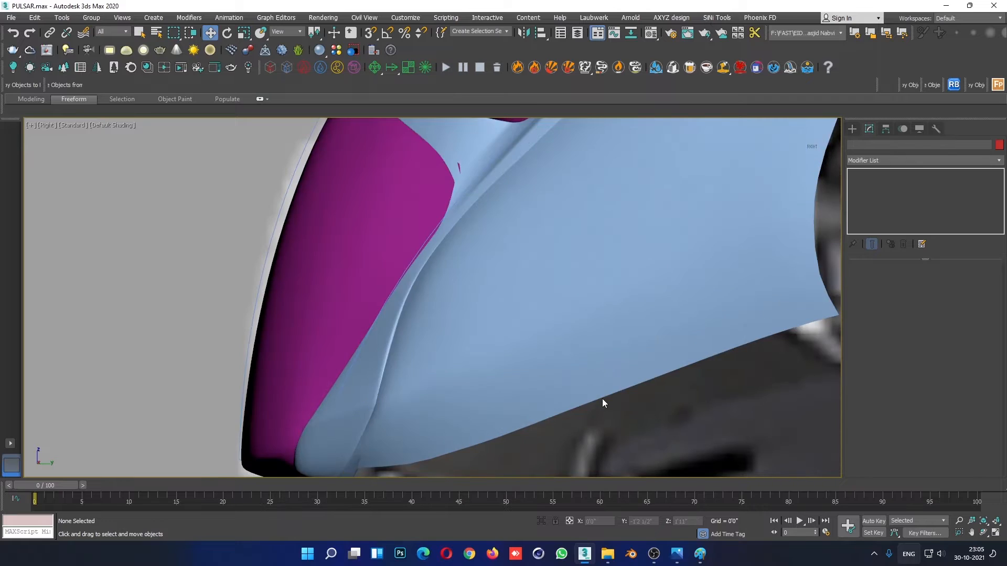
# - Delete the fairing's side panel to view the reference underneath, then undo the deletion and deselect
pyautogui.scroll(-3, 602, 398)
pyautogui.click(642, 314)
pyautogui.scroll(-3, 671, 338)
pyautogui.press('Delete')
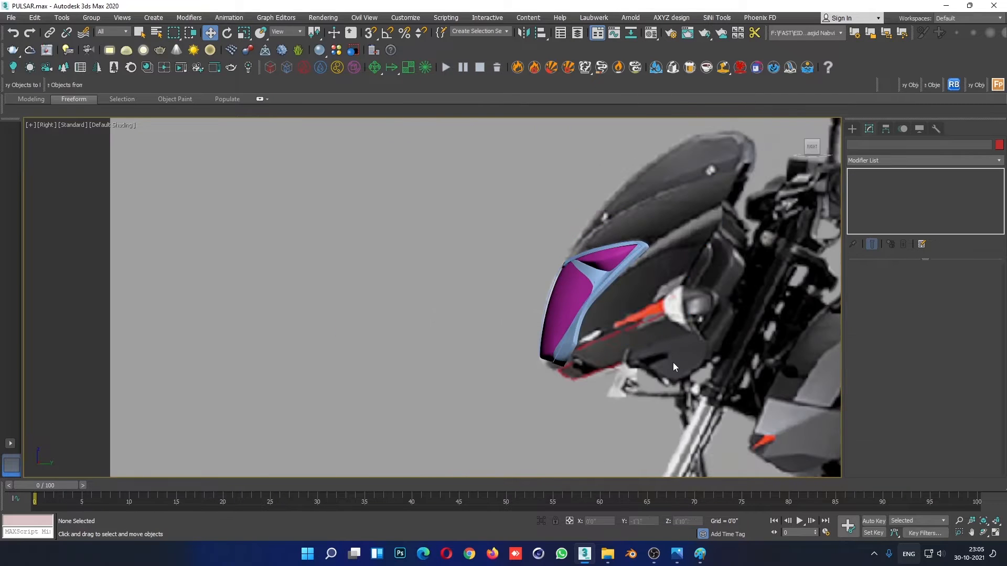
pyautogui.scroll(-4, 634, 351)
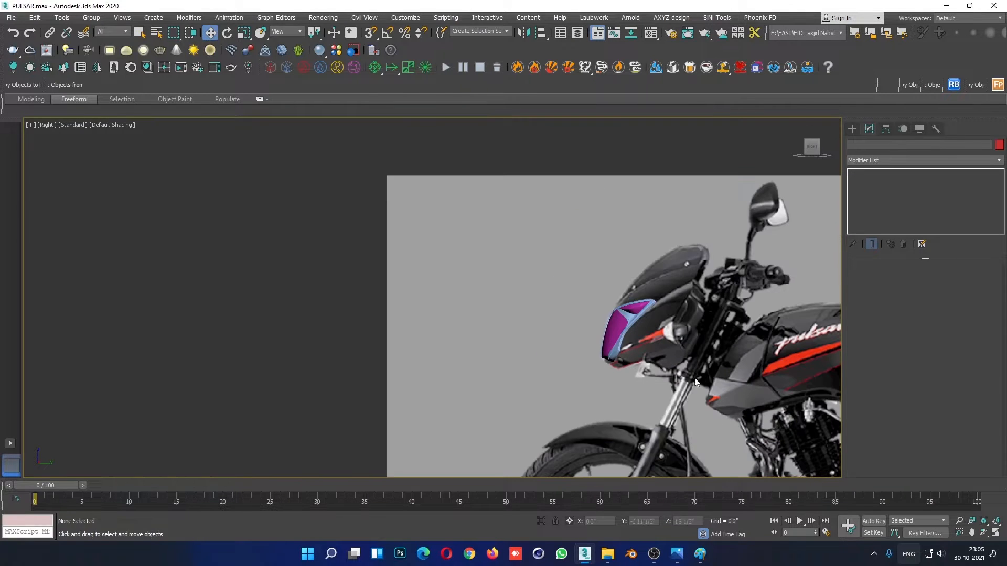
pyautogui.hotkey('ctrl', 'z')
pyautogui.scroll(6, 676, 358)
pyautogui.click(619, 345)
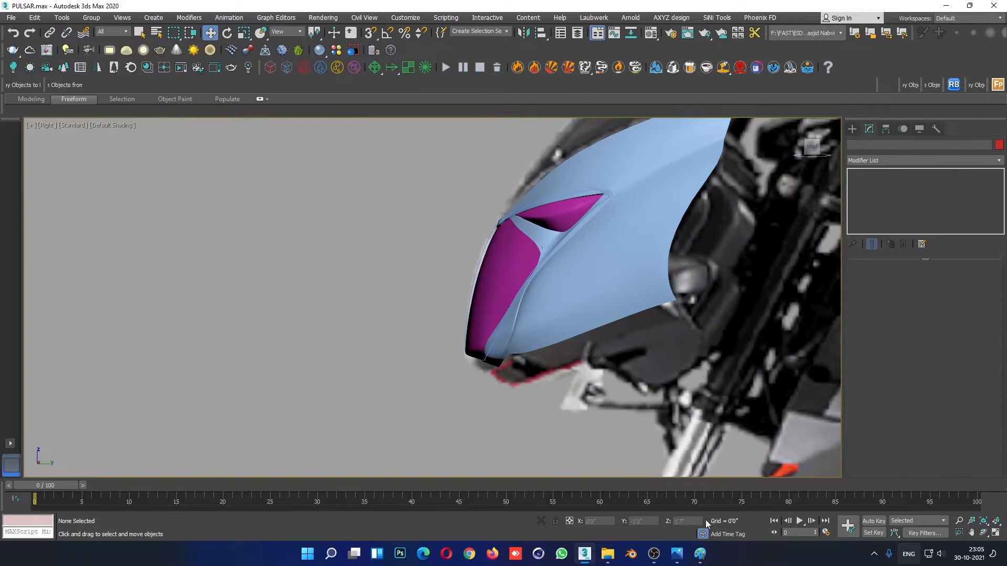
# - Switch to the reference photo 01.png, examine the fairing's lower side section and return to 3ds Max
pyautogui.moveTo(676, 554)
pyautogui.click(832, 495)
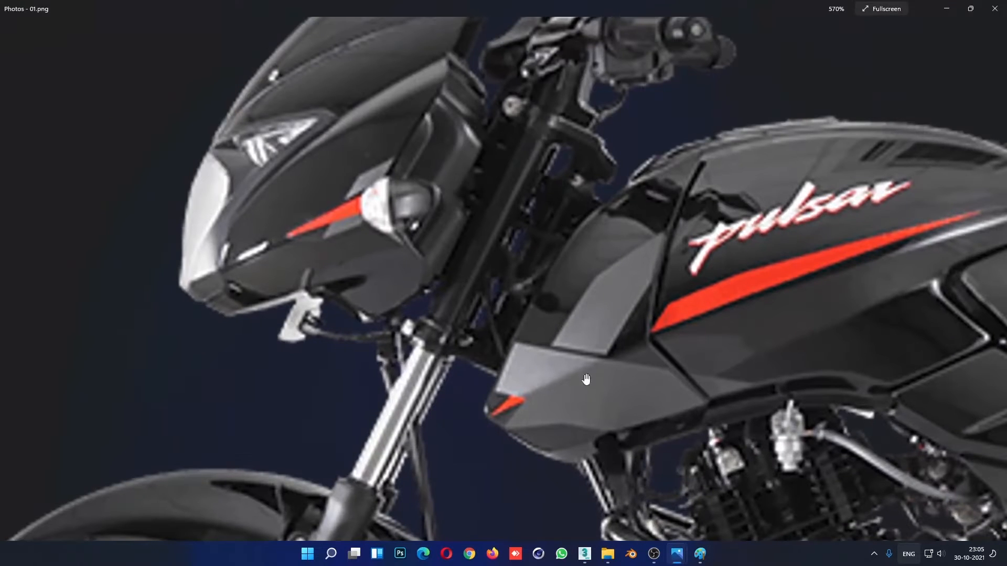
pyautogui.scroll(-4, 295, 282)
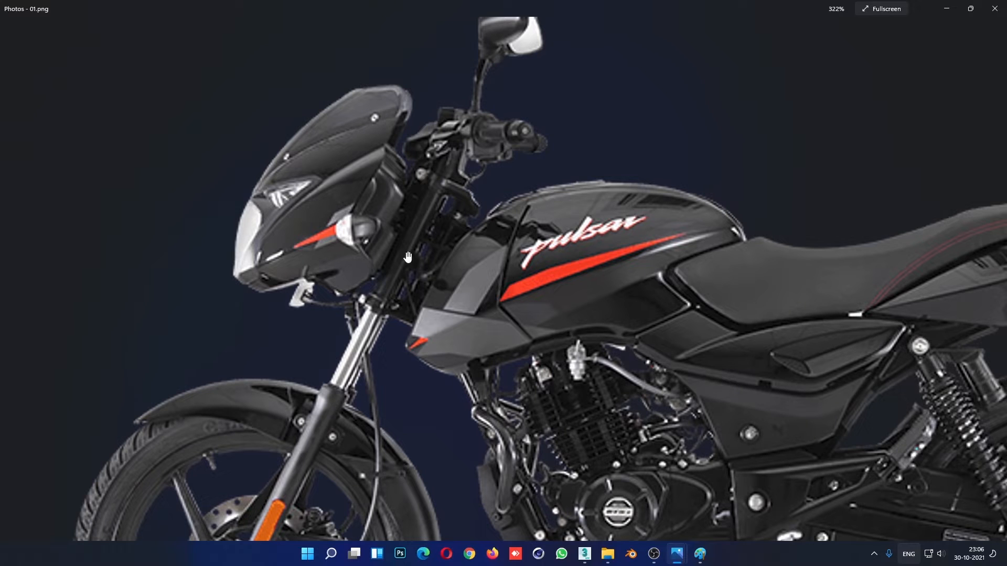
pyautogui.click(944, 8)
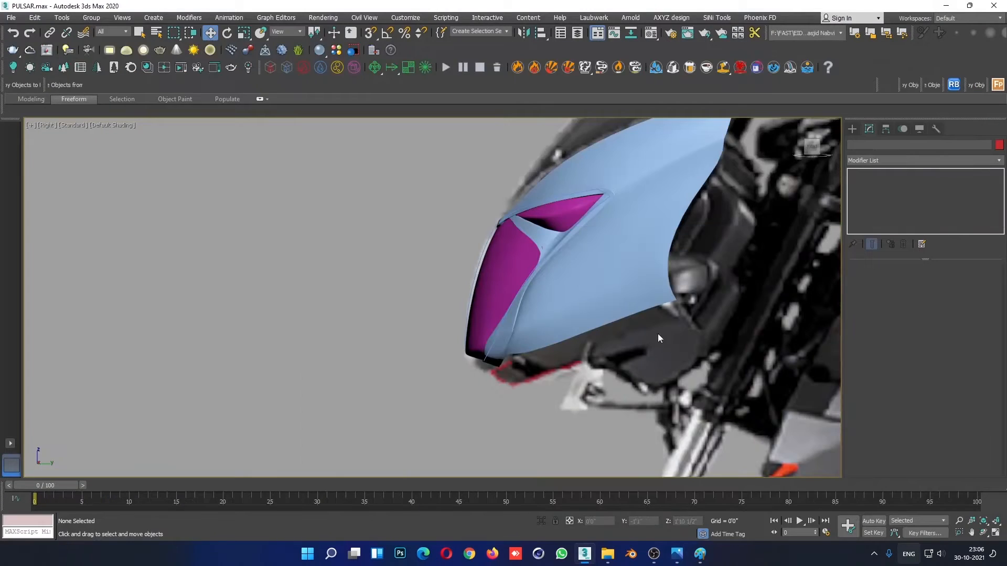
# - Extrude the fairing side panel's lower border edges downward in the Right view, extending the panel below its current outline
pyautogui.click(642, 296)
pyautogui.click(871, 209)
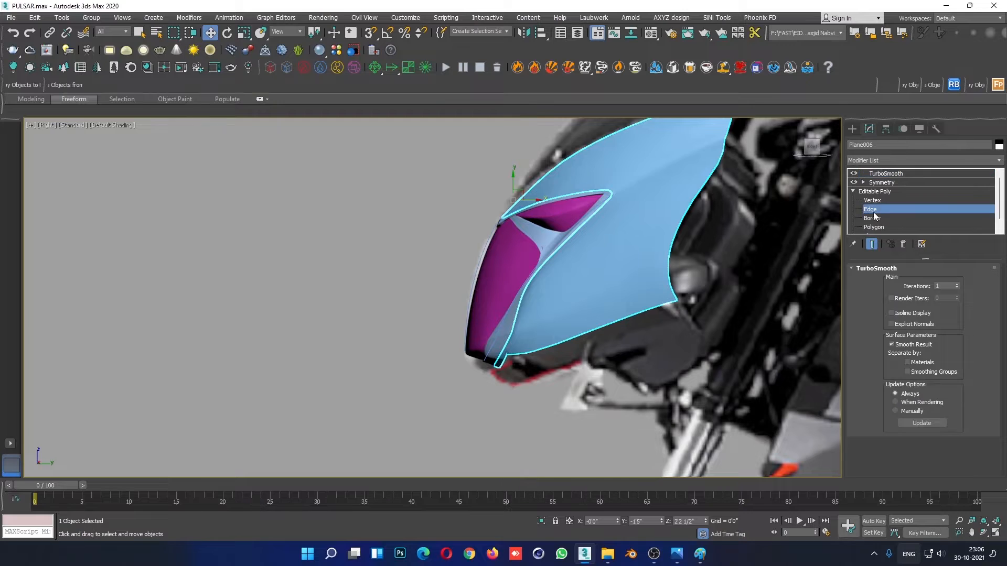
pyautogui.doubleClick(575, 339)
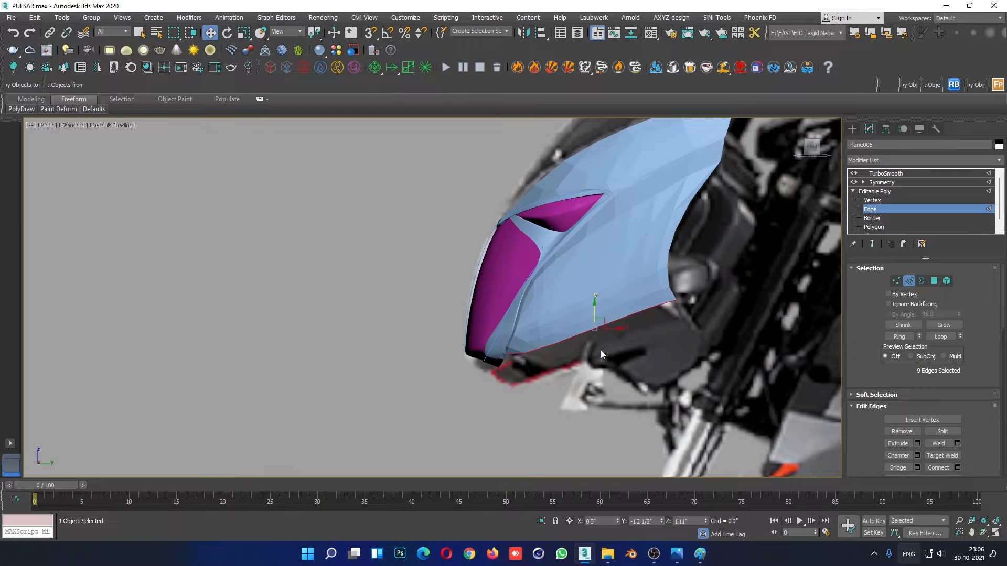
pyautogui.moveTo(596, 313); pyautogui.dragTo(597, 318)
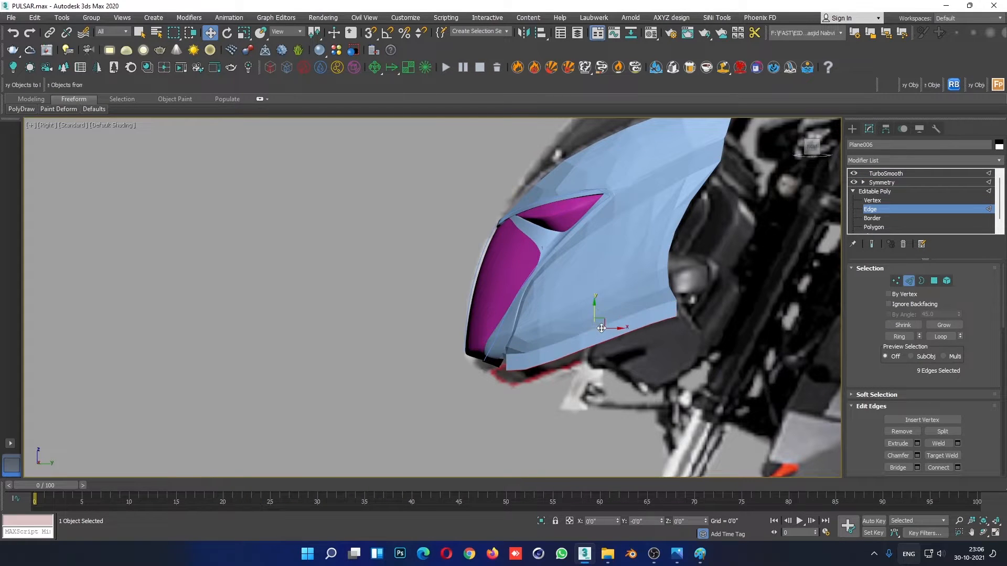
# - Shift the extended lower border edges inward in the Front view to match the fairing's taper
pyautogui.hotkey('alt', 'w')
pyautogui.keyDown('alt'); pyautogui.moveTo(728, 233); pyautogui.dragTo(714, 195, button='middle'); pyautogui.keyUp('alt')
pyautogui.press('f')
pyautogui.scroll(-3, 744, 227)
pyautogui.moveTo(769, 209); pyautogui.dragTo(744, 210)
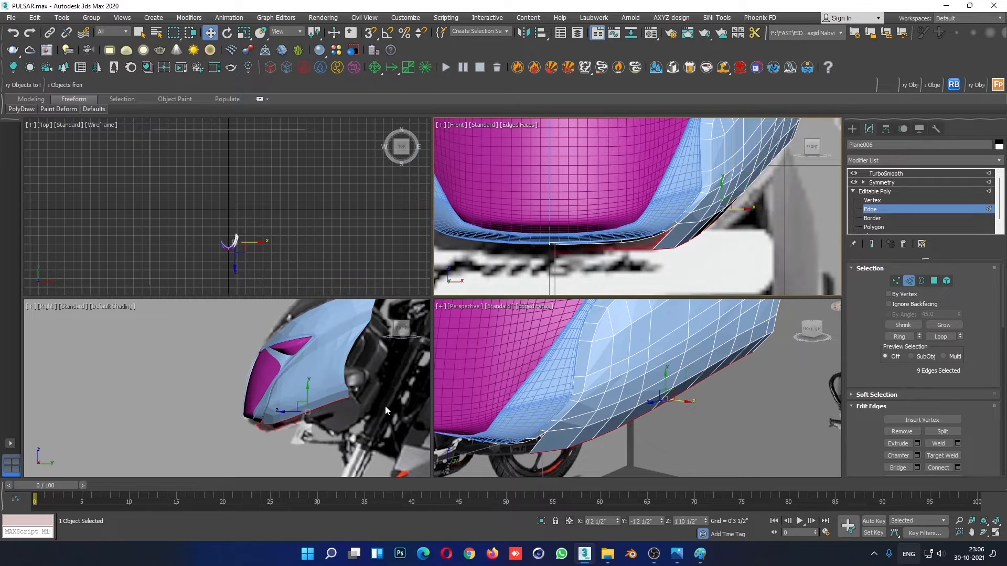
# - Select the four front edges of the lower border and extrude them toward the centreline in the Front view
pyautogui.rightClick(374, 414)
pyautogui.hotkey('alt', 'w')
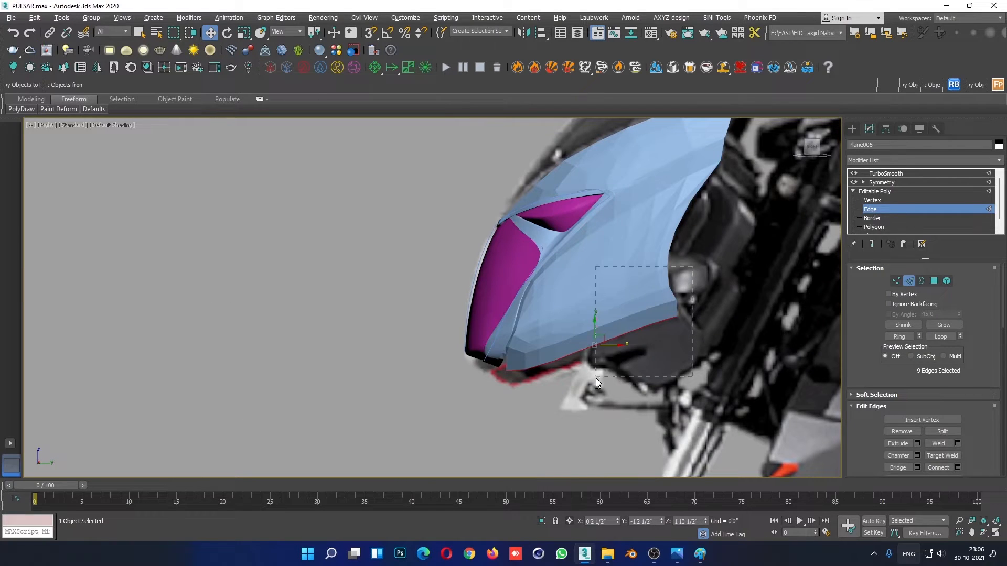
pyautogui.keyDown('alt'); pyautogui.moveTo(596, 379); pyautogui.dragTo(595, 379); pyautogui.keyUp('alt')
pyautogui.scroll(4, 590, 367)
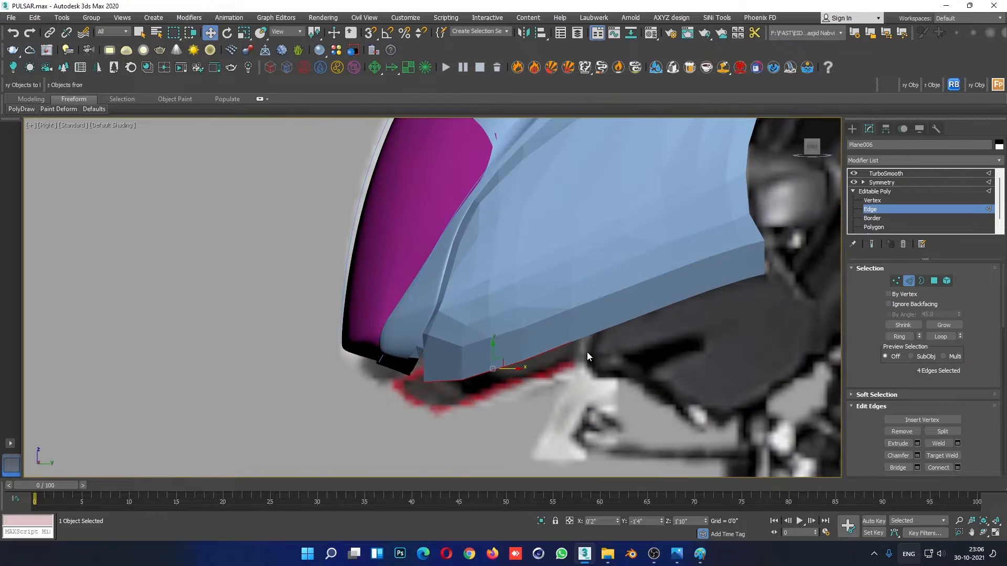
pyautogui.press('F4')
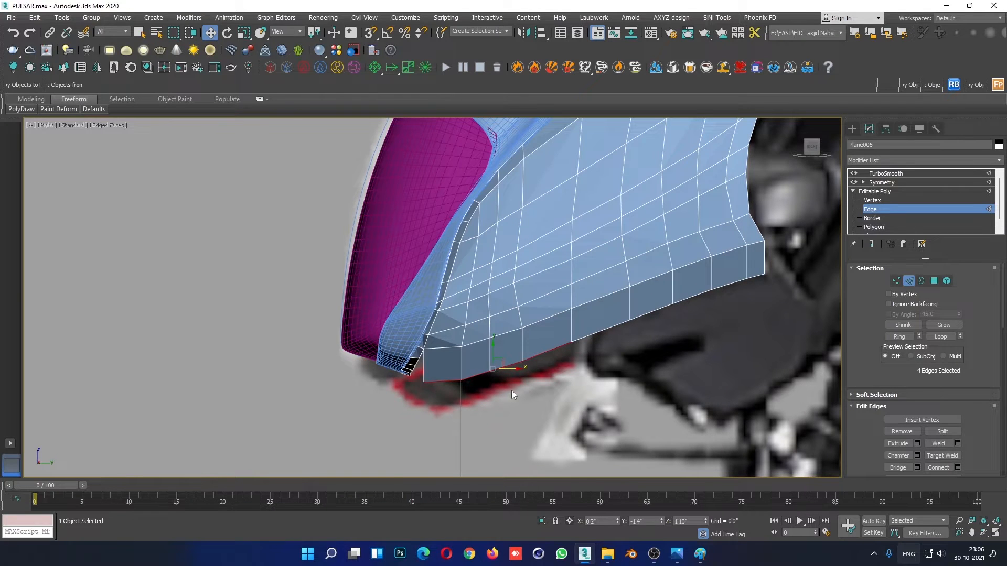
pyautogui.hotkey('alt', 'w')
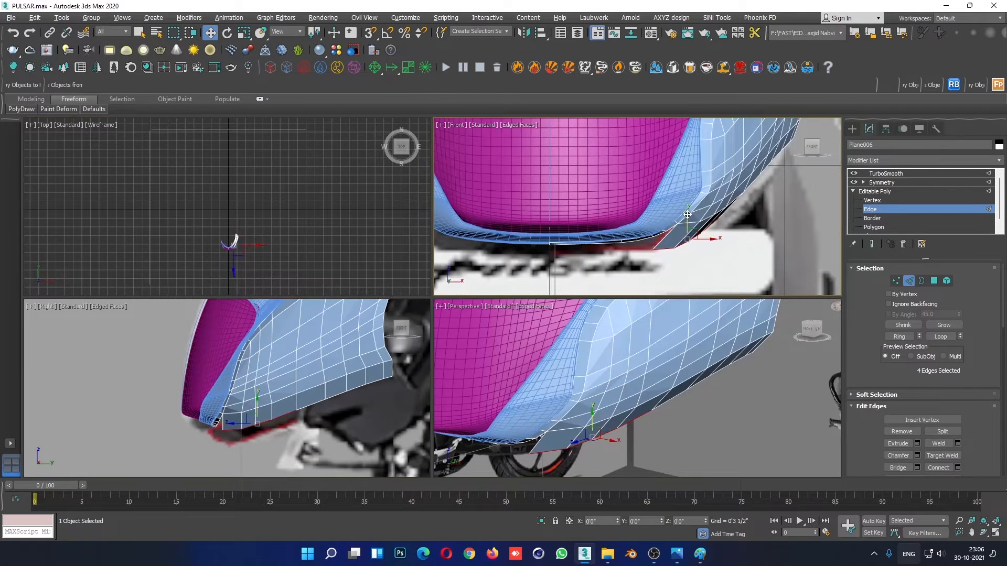
pyautogui.moveTo(686, 215); pyautogui.dragTo(653, 250)
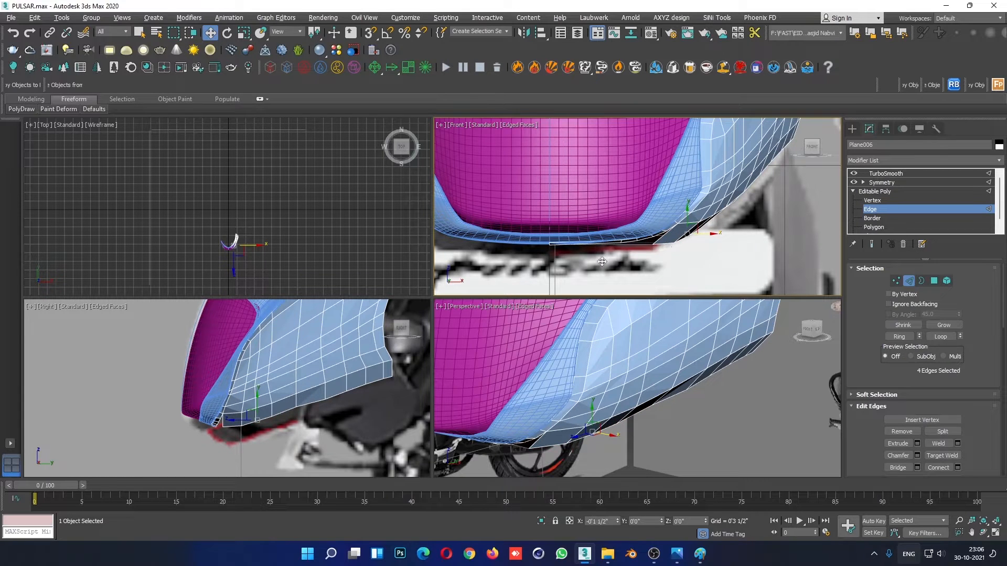
pyautogui.click(574, 234)
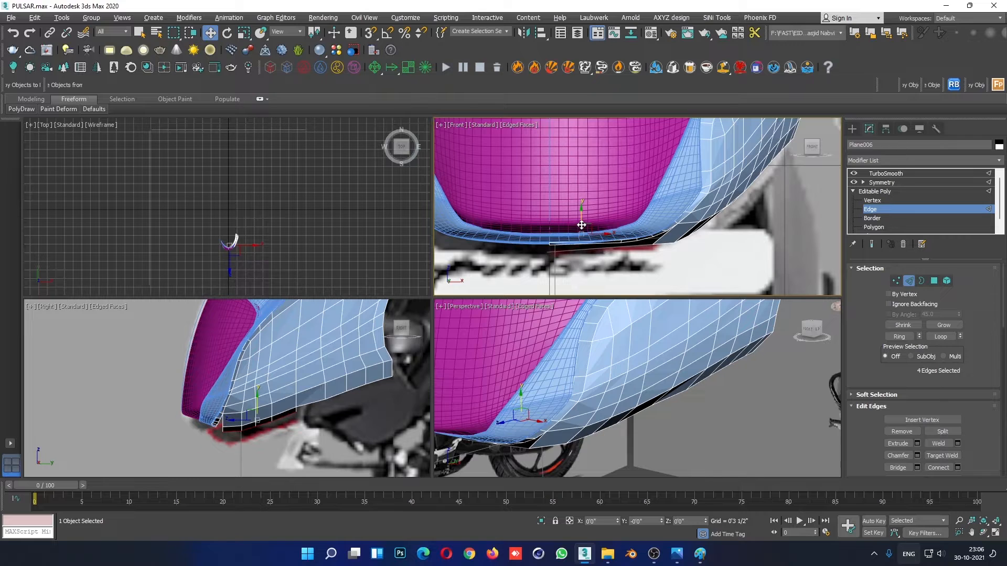
# - Scale the extruded edges narrower along the X axis and move them onto the fairing's centreline
pyautogui.press('r')
pyautogui.moveTo(608, 241); pyautogui.dragTo(249, 291)
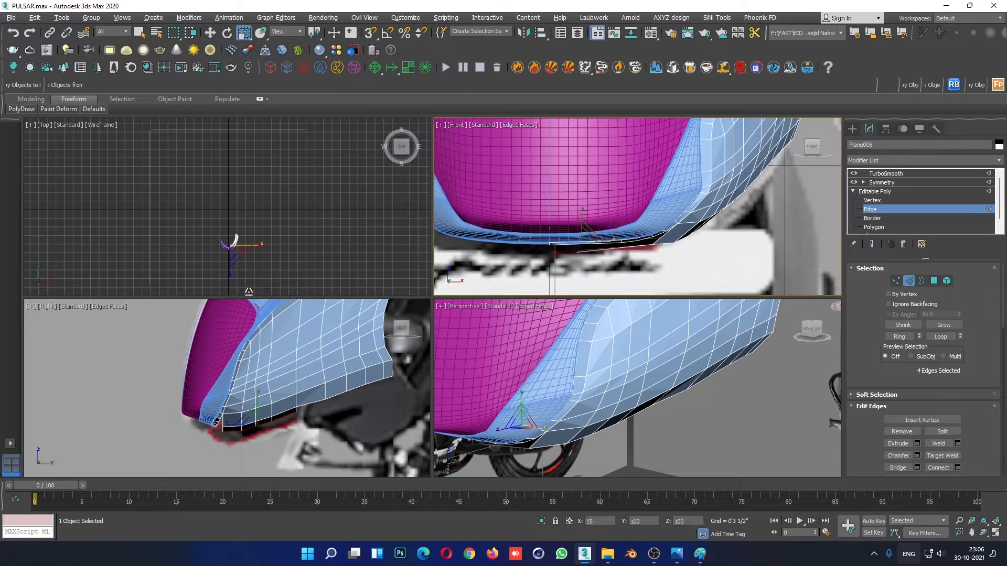
pyautogui.press('w')
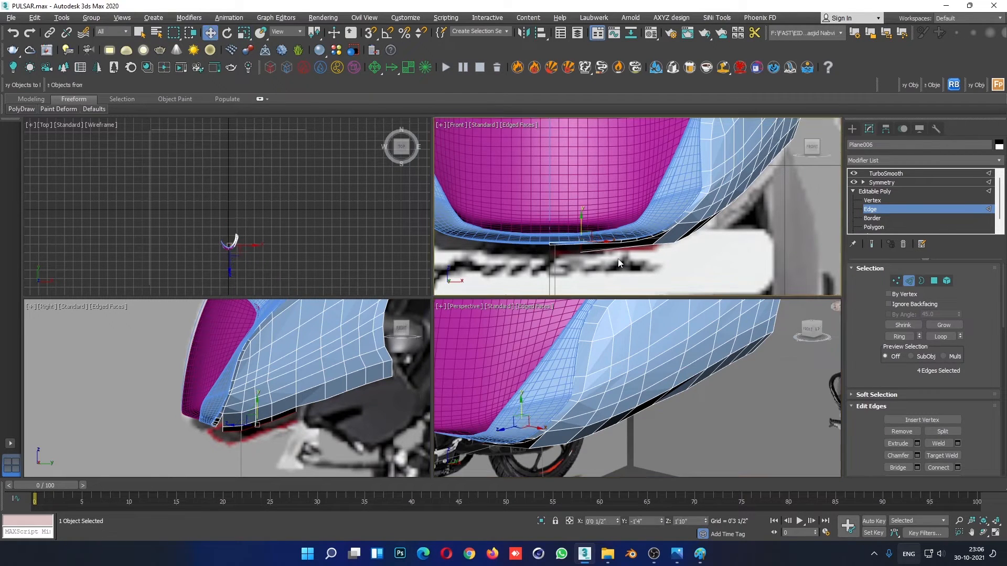
pyautogui.moveTo(604, 243); pyautogui.dragTo(570, 245)
# - Examine the new underside strip below the headlight from several angles in the Perspective view
pyautogui.rightClick(514, 419)
pyautogui.hotkey('alt', 'w')
pyautogui.scroll(-2, 476, 426)
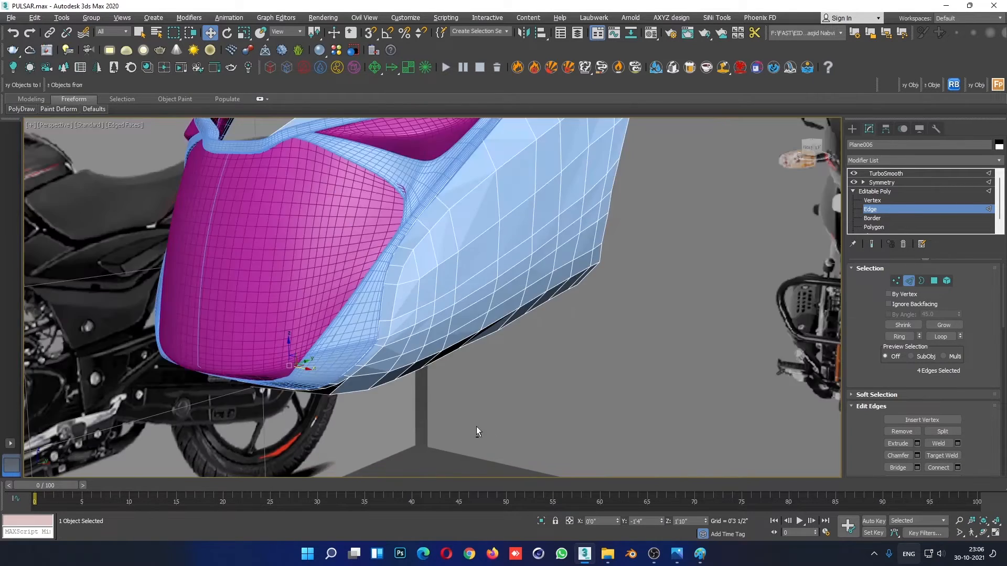
pyautogui.keyDown('alt'); pyautogui.moveTo(476, 426); pyautogui.dragTo(321, 349, button='middle'); pyautogui.keyUp('alt')
pyautogui.scroll(5, 405, 391)
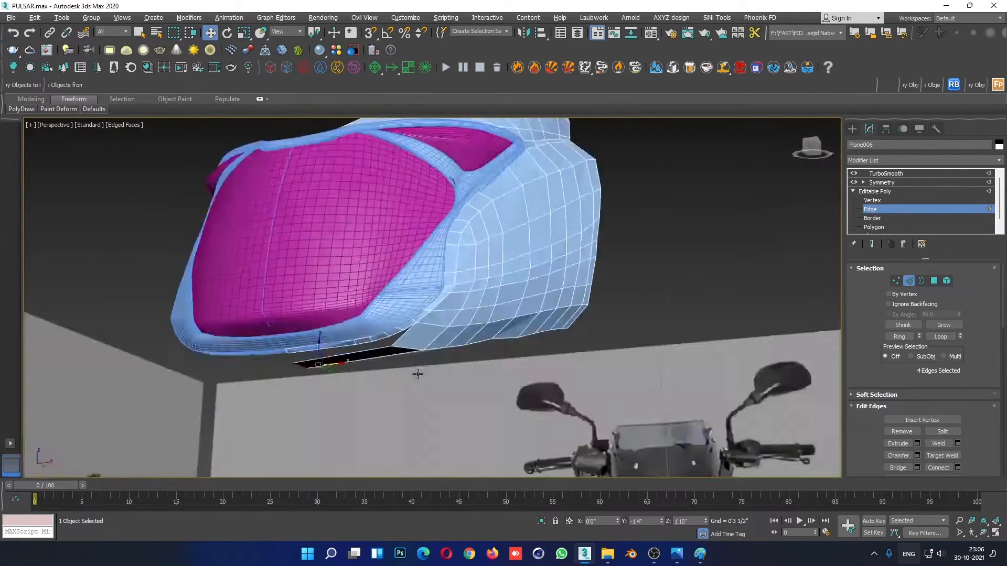
pyautogui.scroll(-4, 404, 391)
pyautogui.keyDown('alt'); pyautogui.moveTo(405, 391); pyautogui.dragTo(489, 360, button='middle'); pyautogui.keyUp('alt')
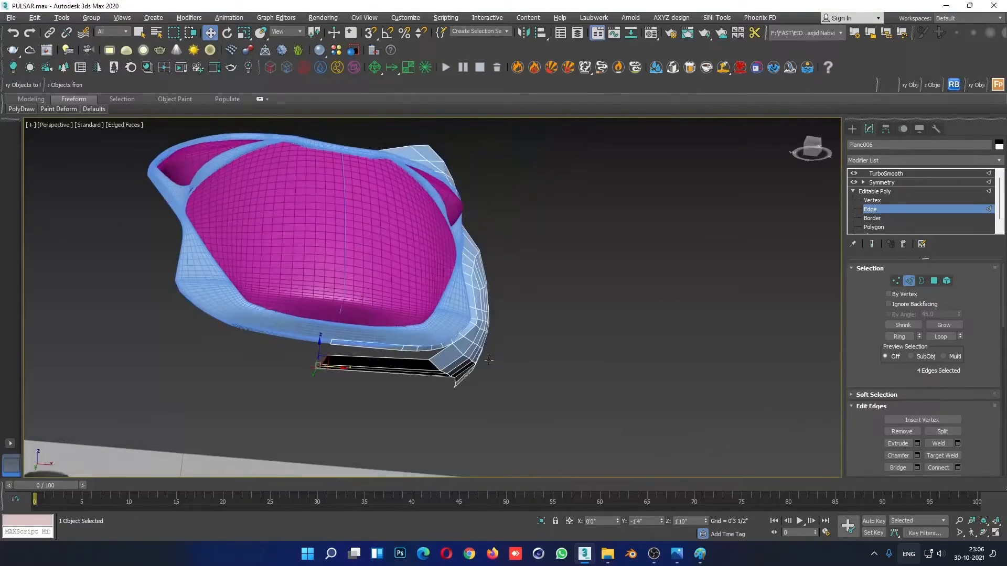
# - In vertex editing, select the underside strip's five bottom vertices in the Right view and lower them toward the red outline
pyautogui.click(884, 201)
pyautogui.keyDown('alt'); pyautogui.moveTo(426, 411); pyautogui.dragTo(341, 426, button='middle'); pyautogui.keyUp('alt')
pyautogui.scroll(3, 342, 426)
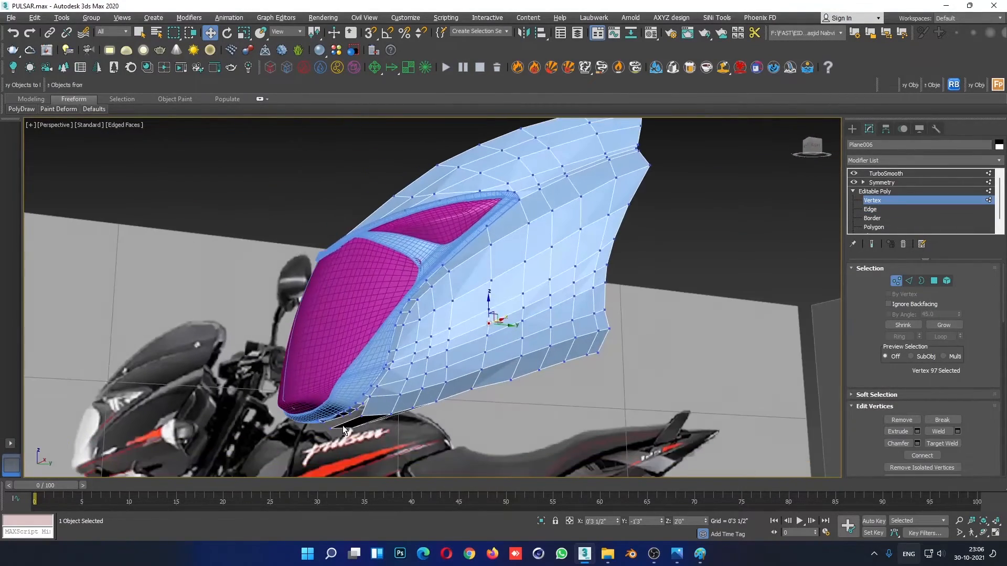
pyautogui.hotkey('alt', 'w')
pyautogui.middleClick(297, 417)
pyautogui.hotkey('alt', 'w')
pyautogui.scroll(2, 369, 404)
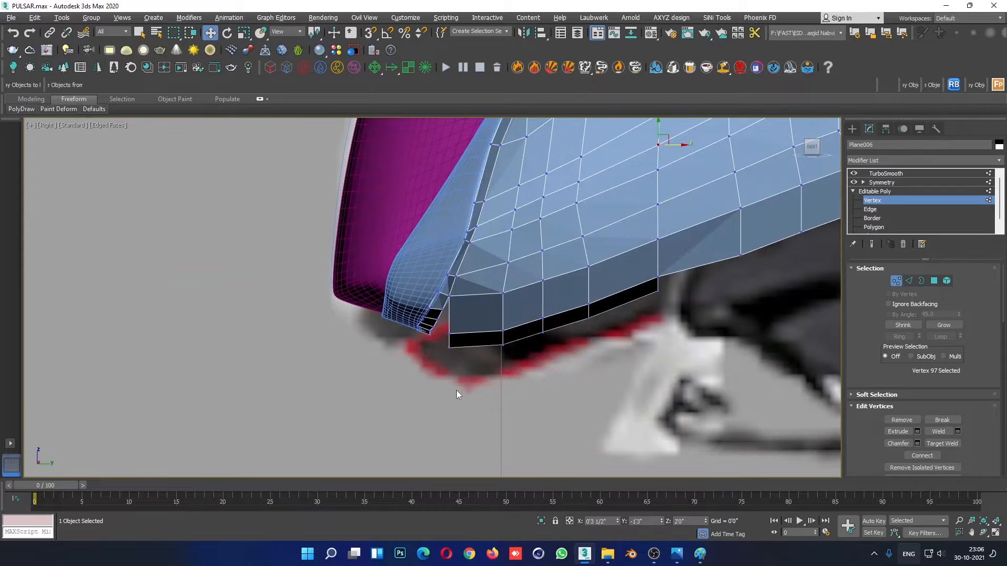
pyautogui.moveTo(473, 343); pyautogui.dragTo(474, 344)
pyautogui.scroll(-5, 504, 369)
pyautogui.scroll(5, 522, 366)
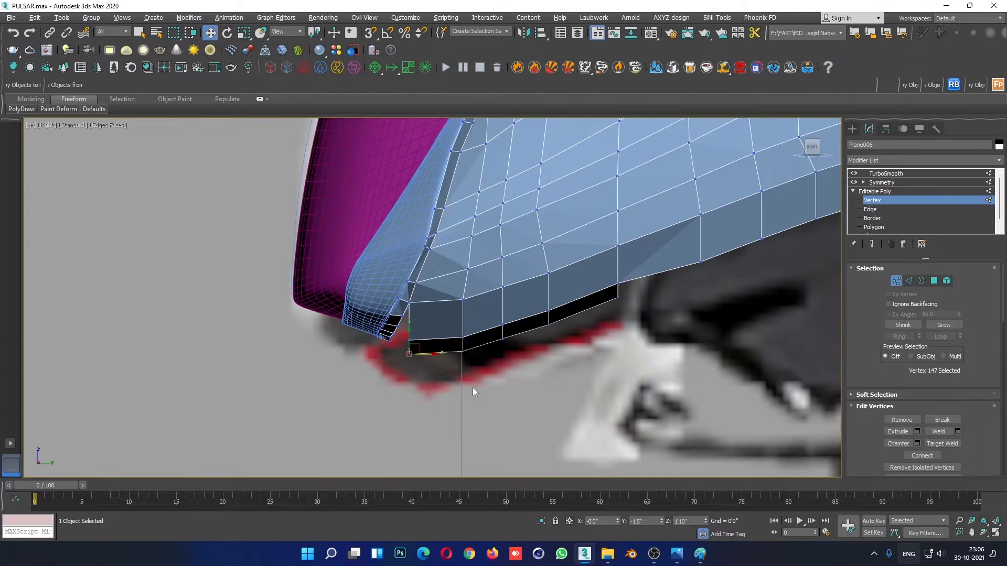
pyautogui.keyDown('ctrl'); pyautogui.click(463, 349); pyautogui.keyUp('ctrl')
pyautogui.keyDown('ctrl'); pyautogui.click(502, 338); pyautogui.keyUp('ctrl')
pyautogui.keyDown('ctrl'); pyautogui.click(548, 323); pyautogui.keyUp('ctrl')
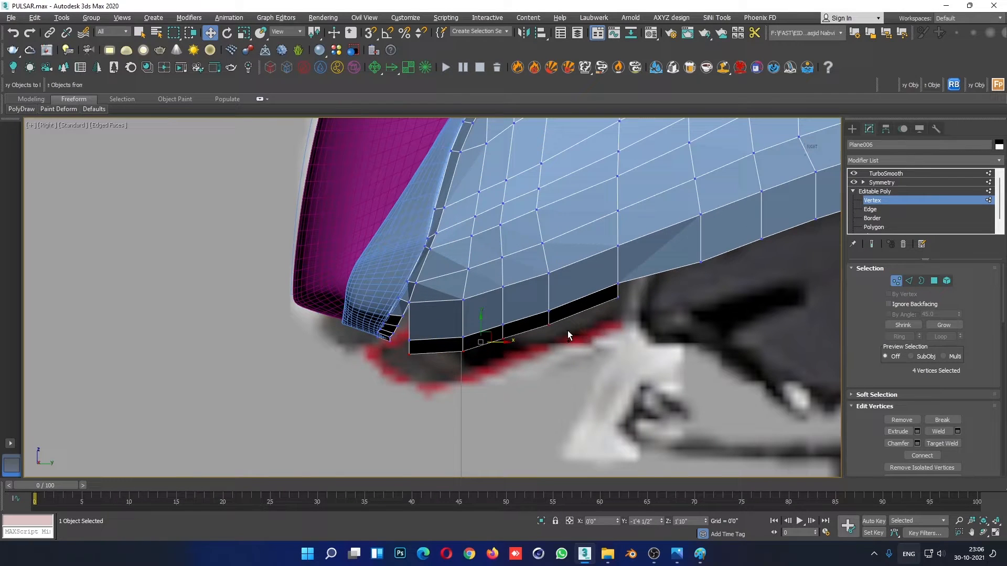
pyautogui.keyDown('ctrl'); pyautogui.click(617, 297); pyautogui.keyUp('ctrl')
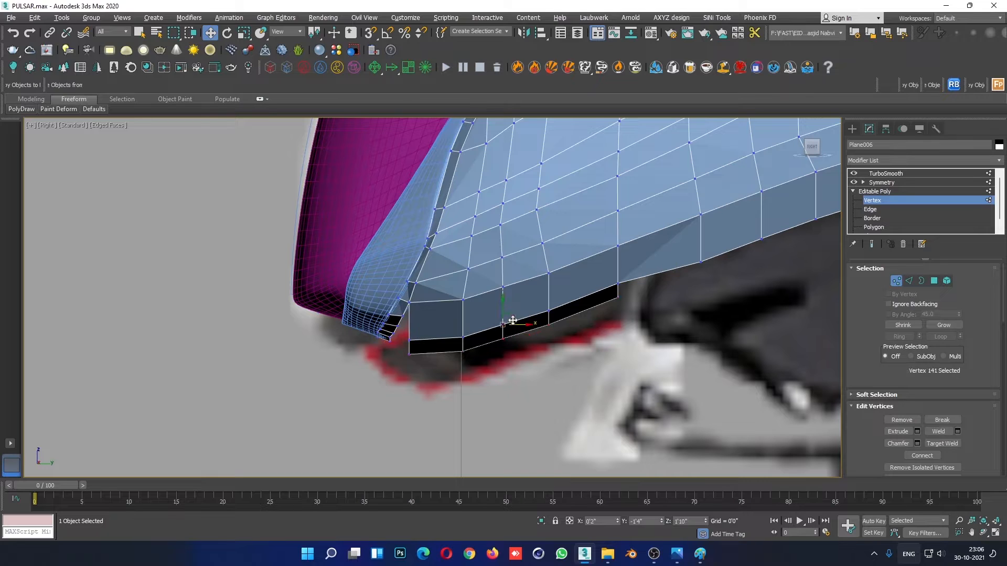
pyautogui.moveTo(508, 307); pyautogui.dragTo(512, 314)
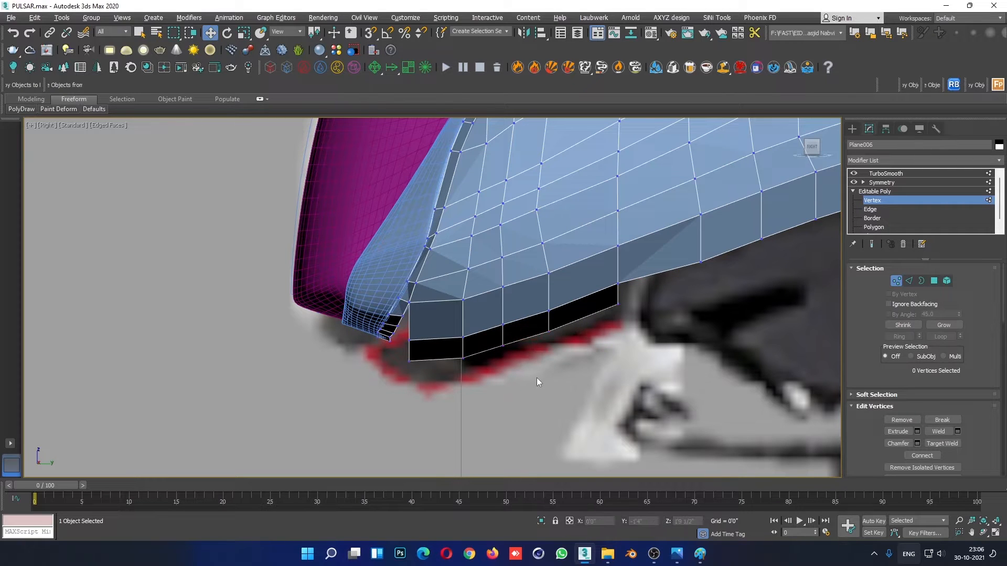
# - Adjust individual vertices in the underside strip's two rows to even its front curve, undoing two of the changes
pyautogui.click(549, 331)
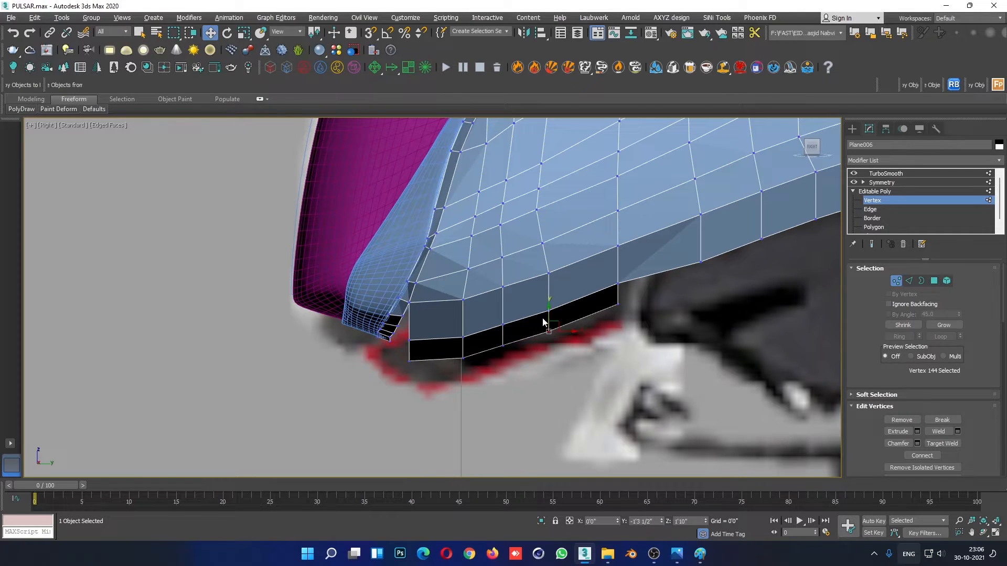
pyautogui.click(503, 345)
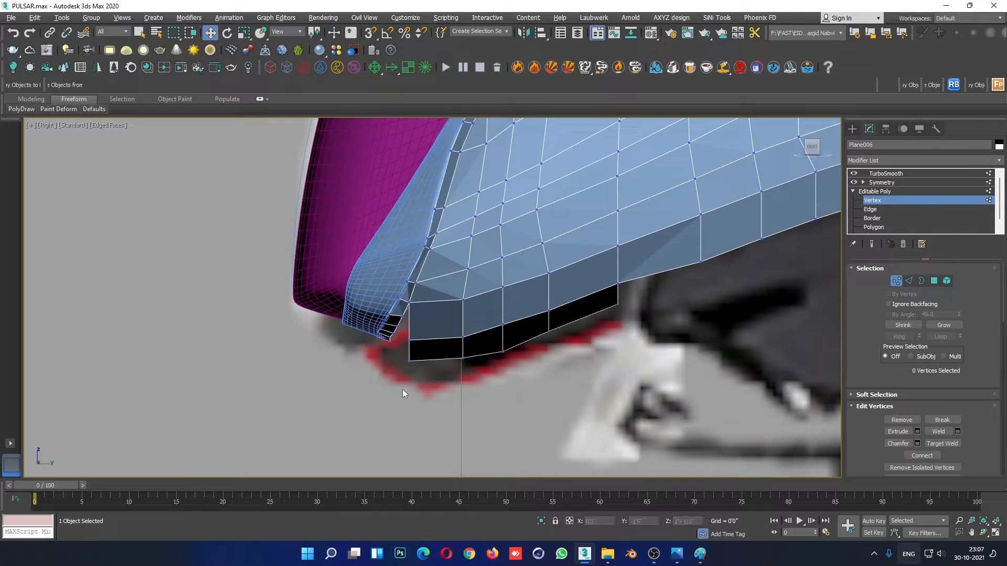
pyautogui.click(409, 360)
pyautogui.moveTo(410, 338)
pyautogui.mouseDown()
pyautogui.moveTo(411, 387)
pyautogui.moveTo(412, 343)
pyautogui.mouseUp()
pyautogui.click(388, 373)
pyautogui.hotkey('ctrl', 'z')
pyautogui.hotkey('ctrl', 'z')
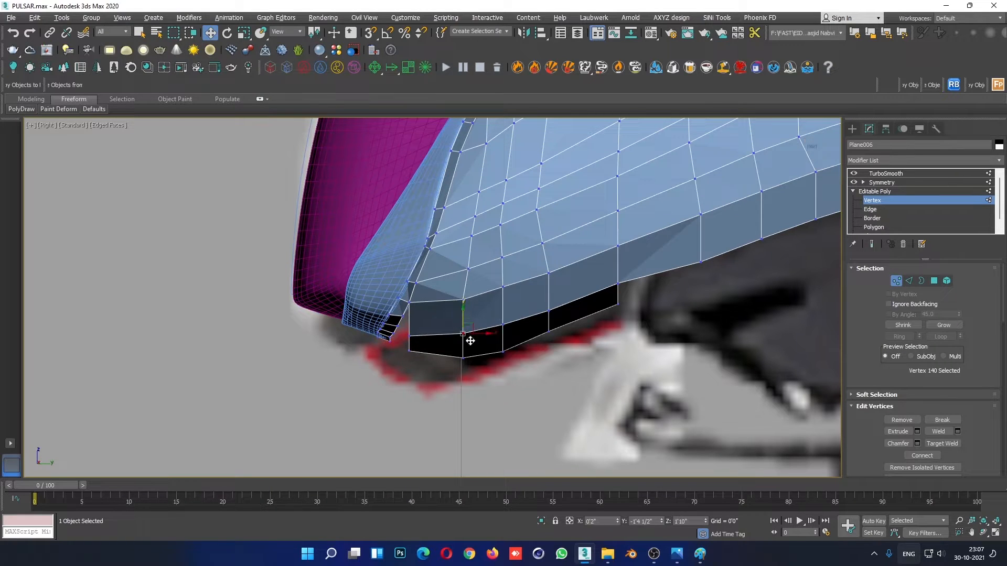
pyautogui.moveTo(454, 378); pyautogui.dragTo(481, 328)
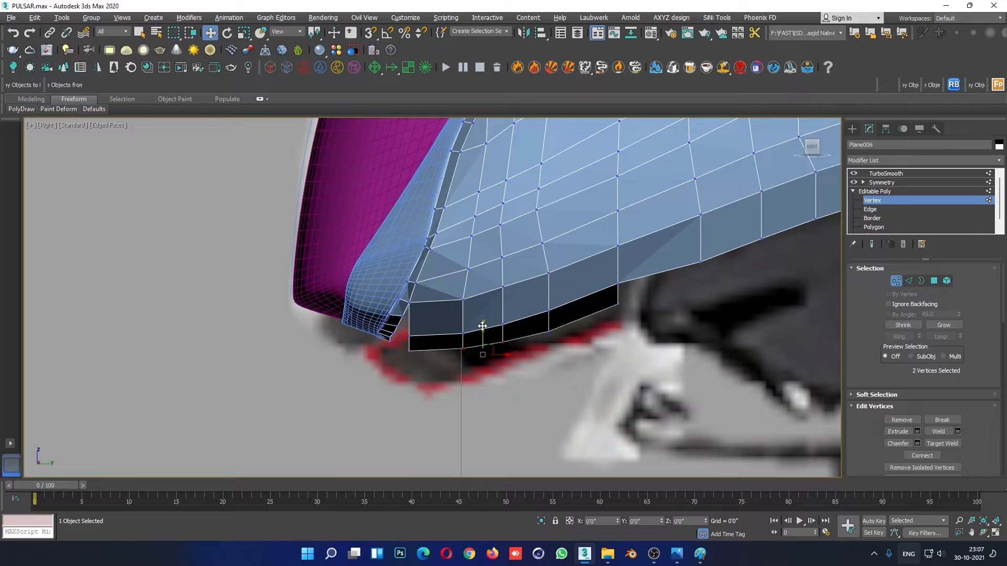
pyautogui.click(624, 304)
# - Lower the front corner vertex above the black strip and shift the second column's vertex on the loop above slightly rearward
pyautogui.scroll(-5, 628, 402)
pyautogui.scroll(8, 593, 346)
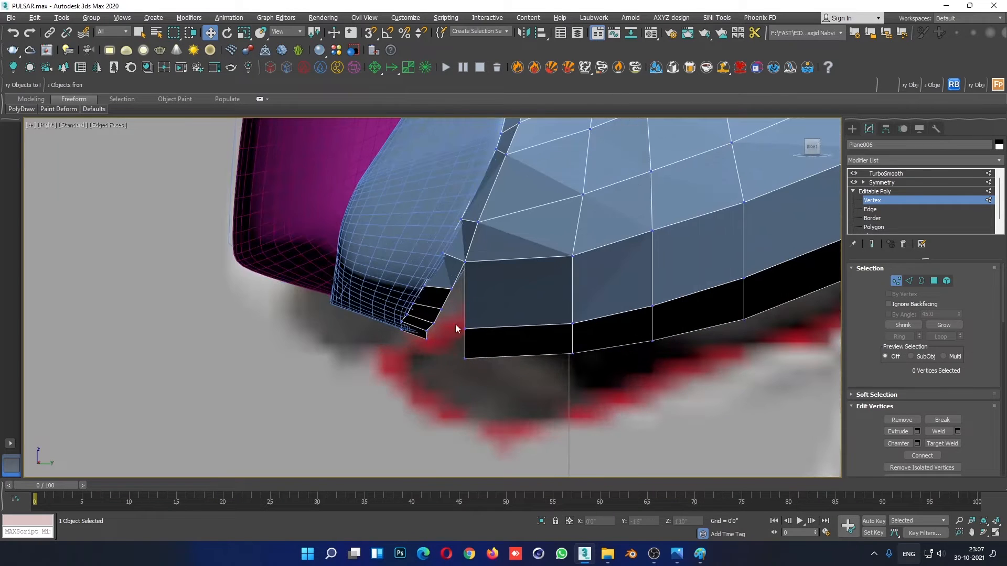
pyautogui.click(464, 328)
pyautogui.moveTo(465, 309); pyautogui.dragTo(466, 314)
pyautogui.click(550, 299)
pyautogui.moveTo(564, 302); pyautogui.dragTo(599, 332)
pyautogui.moveTo(556, 249); pyautogui.dragTo(593, 255)
pyautogui.click(587, 365)
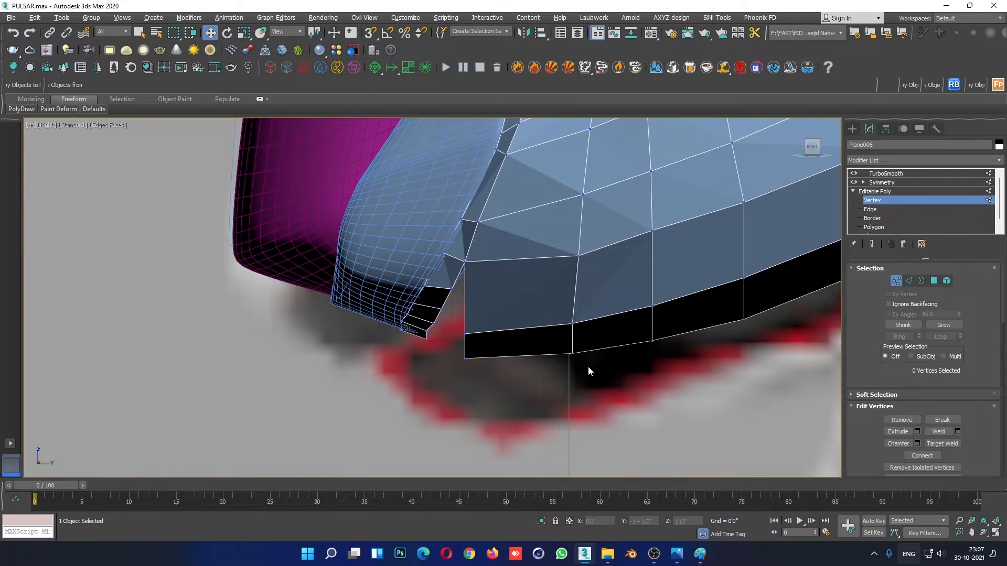
# - Shift the vertices in the column at the underside strip's rear end rearward, working up from the bottom edge
pyautogui.scroll(-7, 619, 411)
pyautogui.scroll(7, 668, 426)
pyautogui.moveTo(567, 354); pyautogui.dragTo(613, 363)
pyautogui.click(607, 400)
pyautogui.moveTo(567, 333); pyautogui.dragTo(616, 342)
pyautogui.click(636, 370)
pyautogui.moveTo(564, 291); pyautogui.dragTo(607, 307)
pyautogui.click(611, 331)
pyautogui.moveTo(553, 258); pyautogui.dragTo(597, 273)
pyautogui.click(609, 322)
# - Fine-tune the loop vertices above the underside strip and raise the strip's bottom front corner
pyautogui.moveTo(496, 343); pyautogui.dragTo(499, 343)
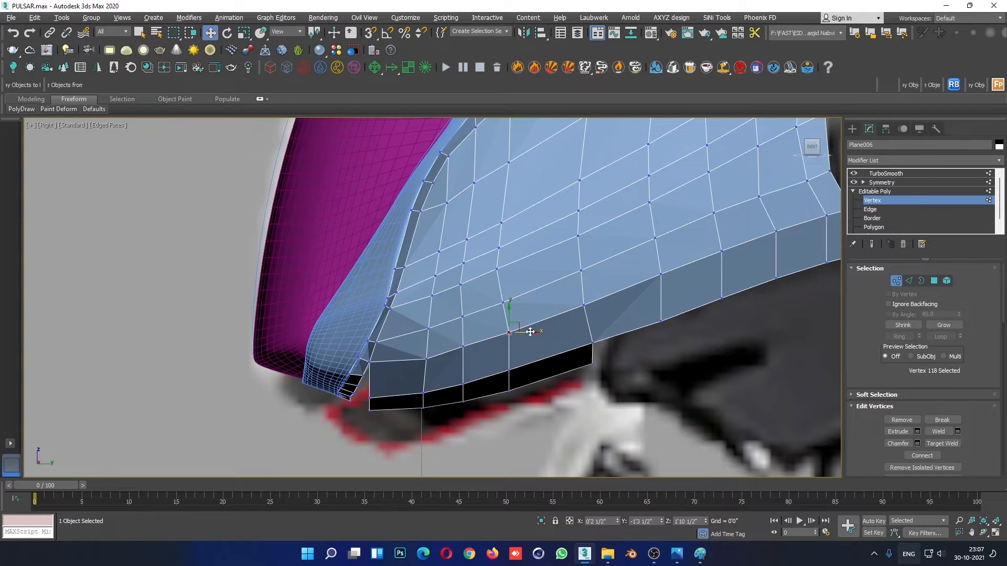
pyautogui.click(412, 354)
pyautogui.click(426, 357)
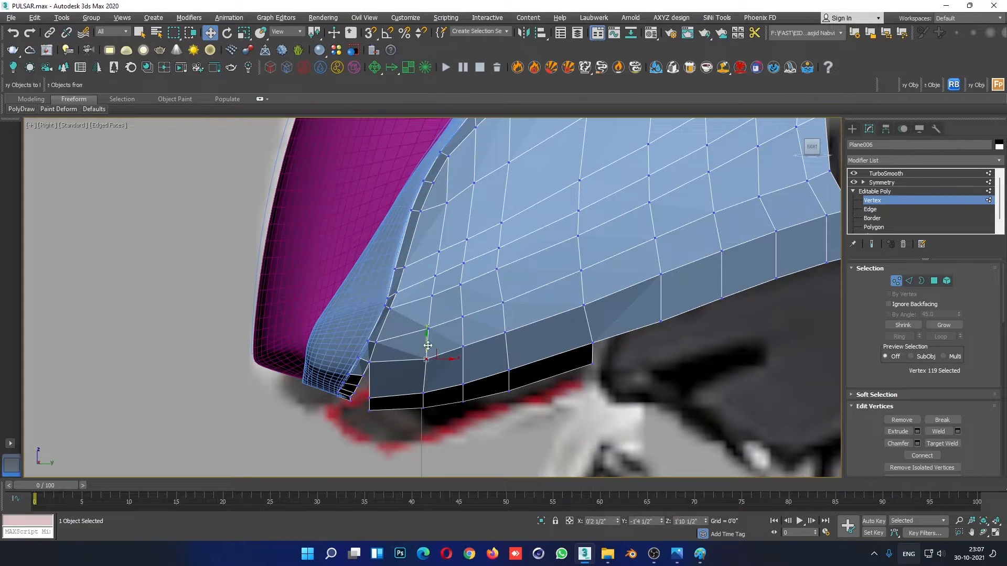
pyautogui.moveTo(369, 412); pyautogui.dragTo(367, 393)
pyautogui.click(376, 373)
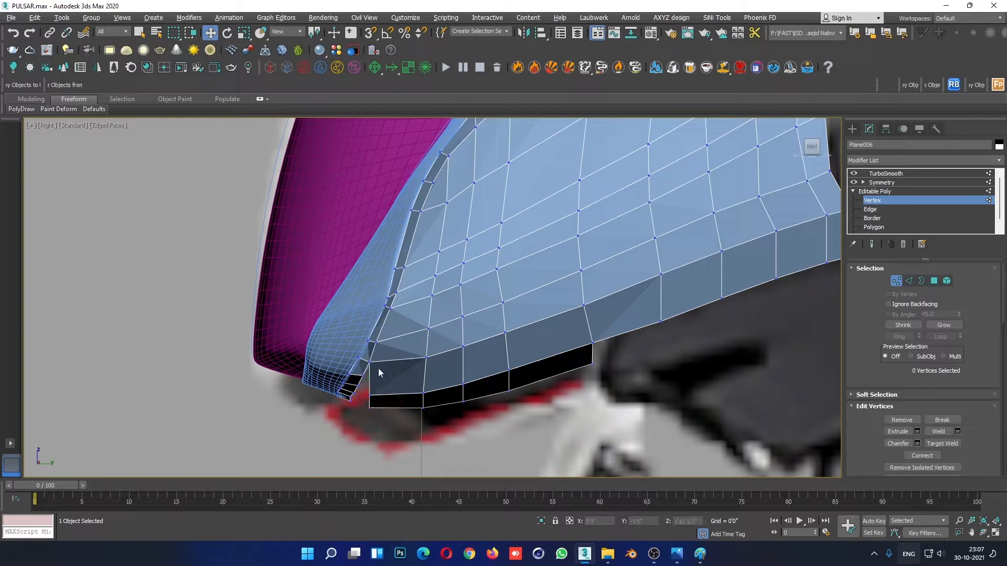
# - Nudge one vertex rearward and raise another near the side panel's lower front to even out the edge loops
pyautogui.scroll(-4, 524, 358)
pyautogui.scroll(4, 615, 288)
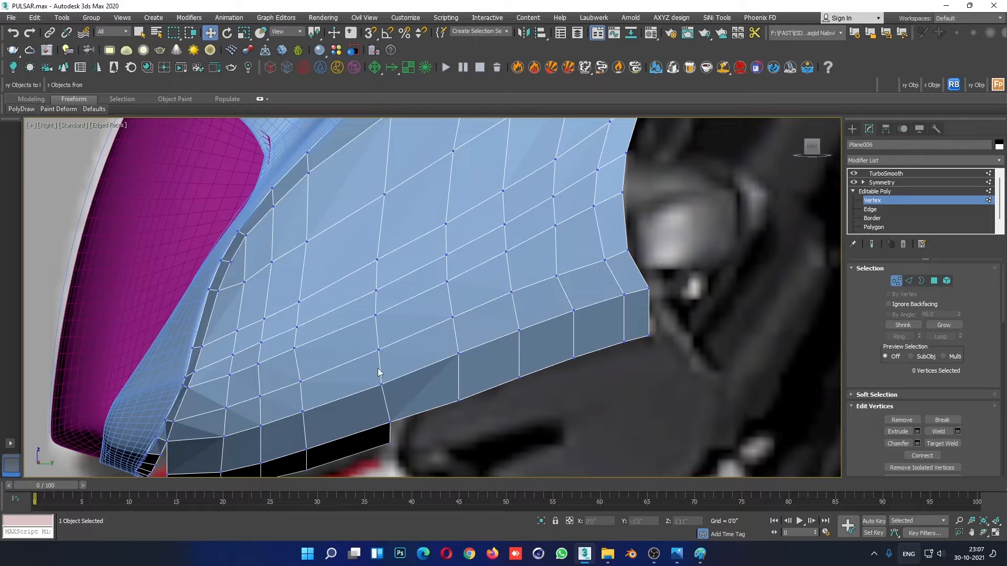
pyautogui.scroll(2, 237, 368)
pyautogui.click(317, 340)
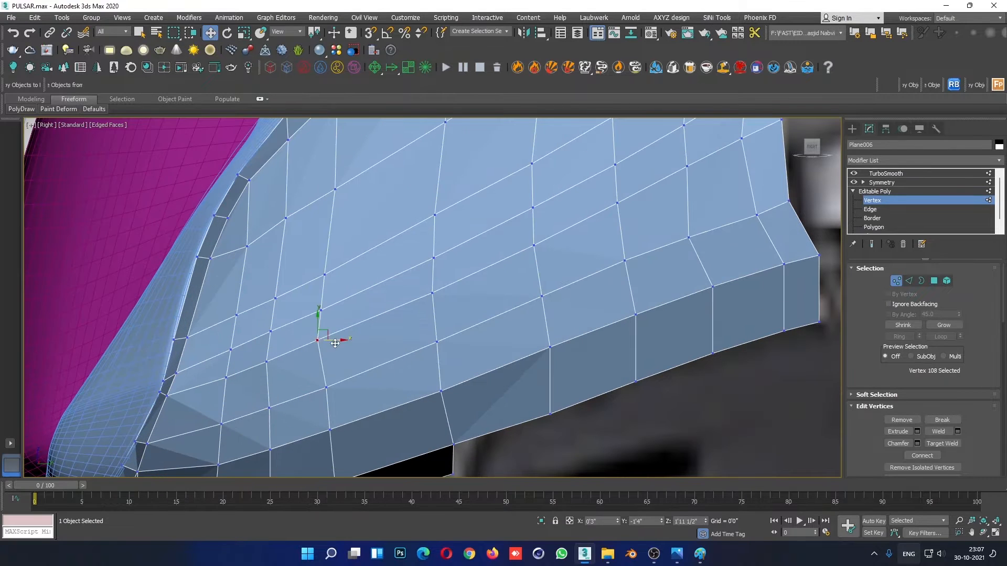
pyautogui.moveTo(342, 344); pyautogui.dragTo(345, 340)
pyautogui.click(231, 348)
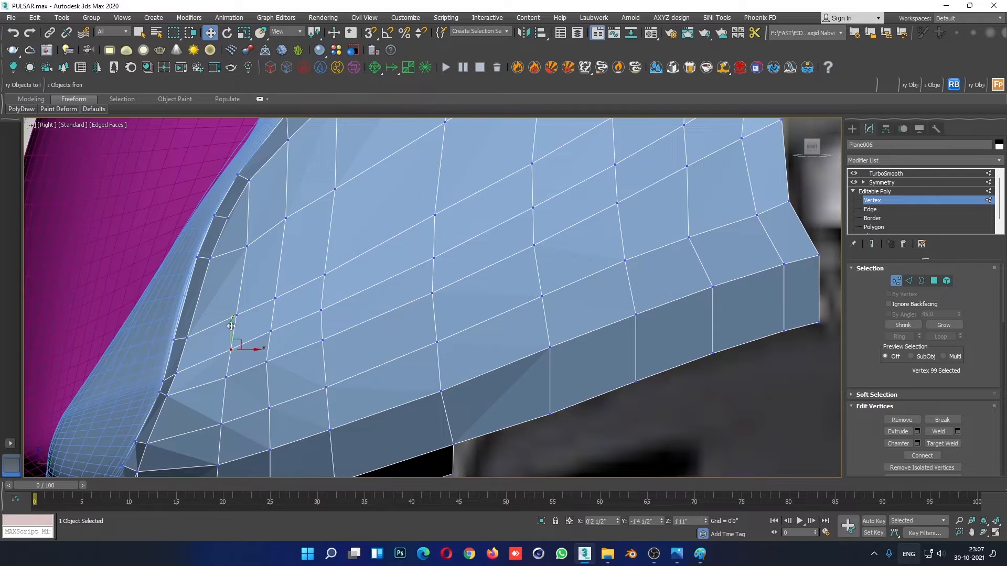
pyautogui.moveTo(231, 325); pyautogui.dragTo(232, 322)
# - Select the adjacent pair of vertices on the side panel's front rim and raise them slightly
pyautogui.click(183, 339)
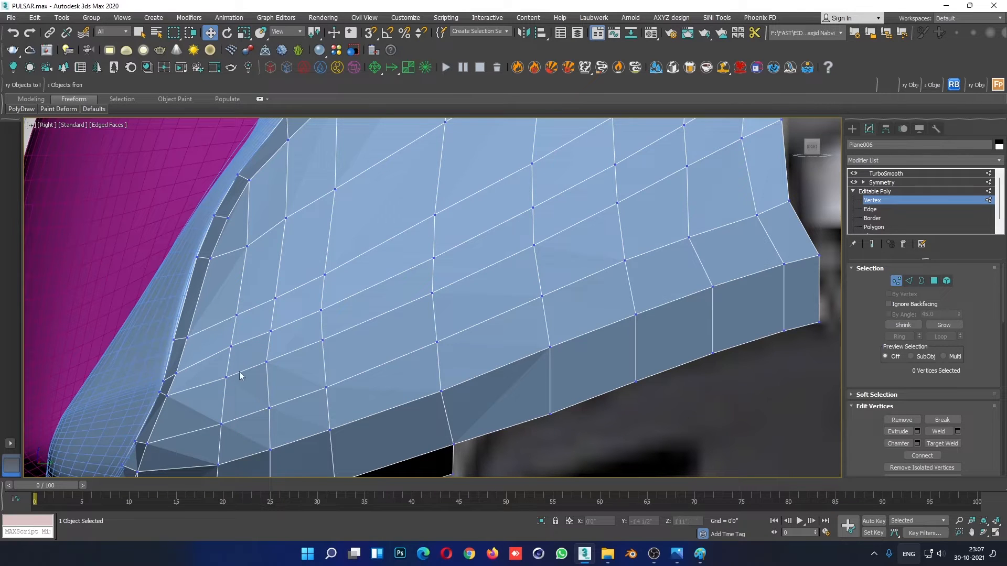
pyautogui.click(176, 373)
pyautogui.keyDown('ctrl'); pyautogui.click(163, 380); pyautogui.keyUp('ctrl')
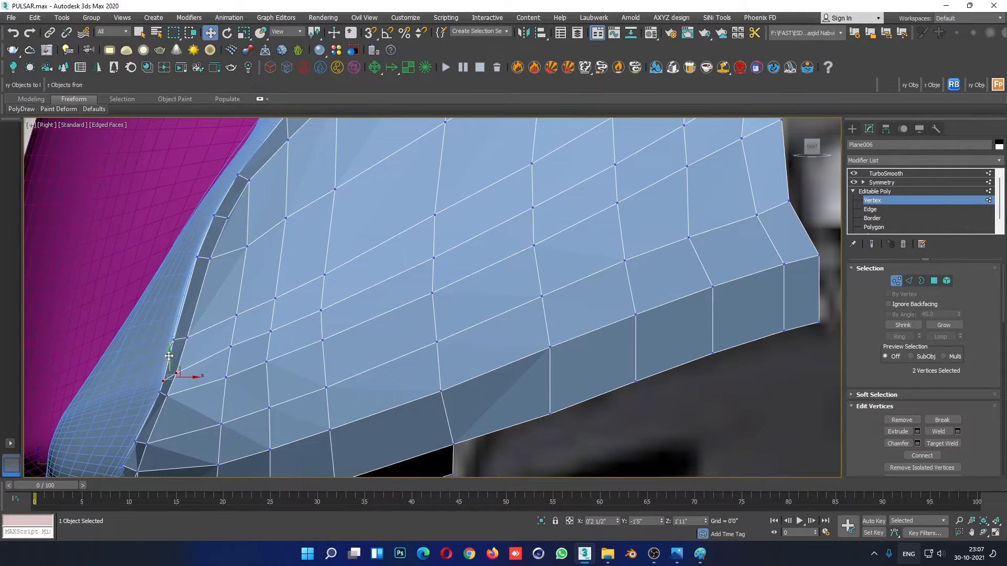
pyautogui.moveTo(170, 356); pyautogui.dragTo(170, 352)
# - Leave vertex editing, deselect the panel and review the extended fairing without edged faces in the Right view
pyautogui.scroll(-2, 384, 241)
pyautogui.scroll(-2, 520, 284)
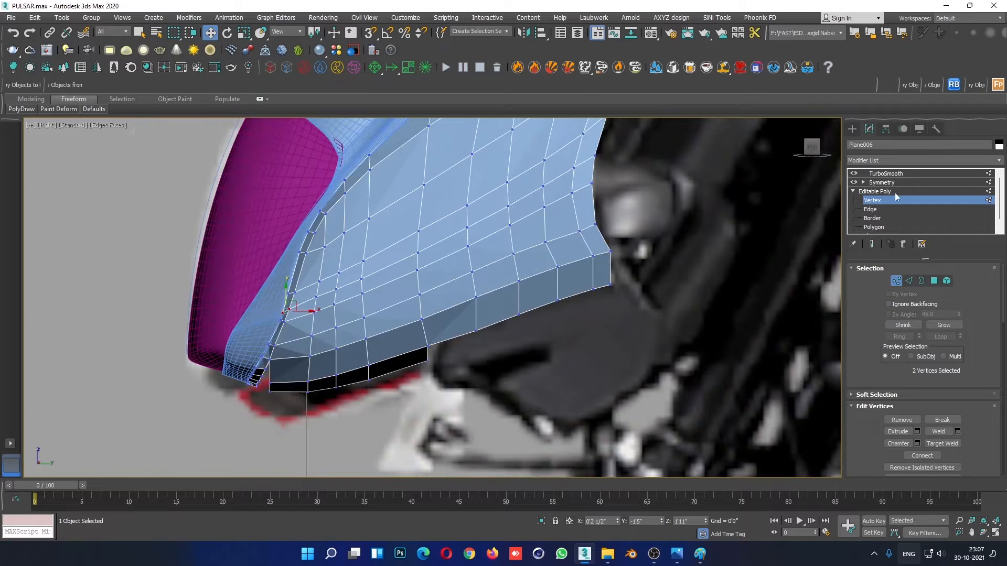
pyautogui.click(895, 191)
pyautogui.click(562, 389)
pyautogui.press('F4')
pyautogui.scroll(-4, 563, 388)
pyautogui.scroll(-2, 568, 409)
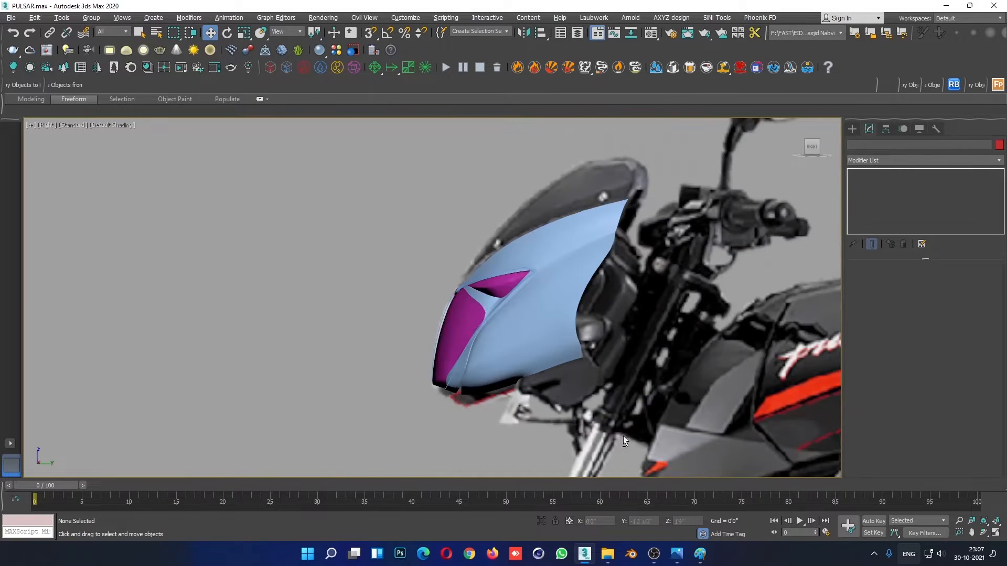
# - Select the fairing side panel in the Perspective view and open its vertices for editing
pyautogui.hotkey('alt', 'w')
pyautogui.click(681, 431)
pyautogui.hotkey('alt', 'w')
pyautogui.scroll(-5, 611, 411)
pyautogui.keyDown('alt'); pyautogui.moveTo(608, 409); pyautogui.dragTo(522, 314, button='middle'); pyautogui.keyUp('alt')
pyautogui.scroll(5, 517, 321)
pyautogui.click(488, 342)
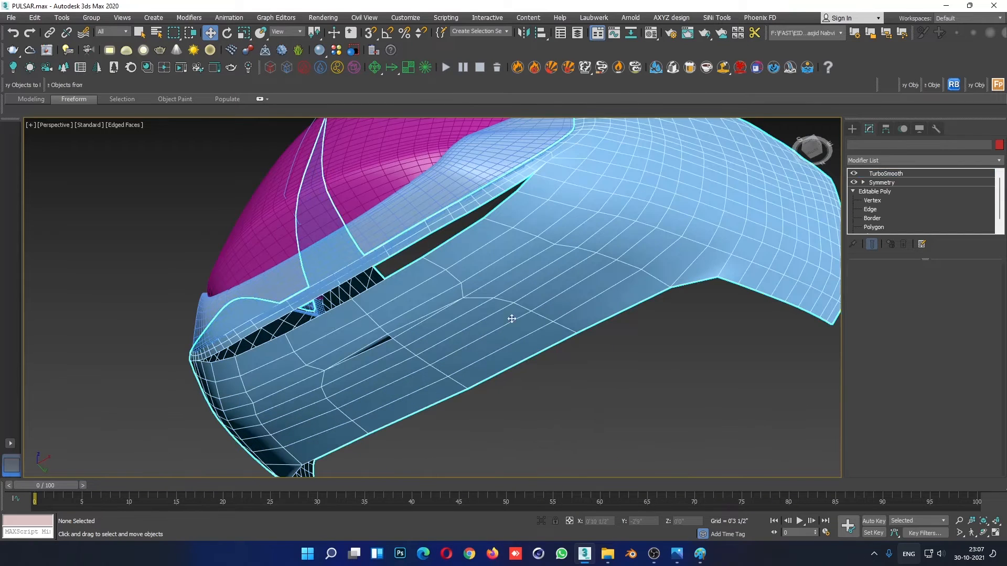
pyautogui.press('1')
# - Connect the ring of lengthwise edges on the underside strip with one crosswise segment and adjust its slide
pyautogui.keyDown('alt'); pyautogui.moveTo(472, 357); pyautogui.dragTo(502, 353, button='middle'); pyautogui.keyUp('alt')
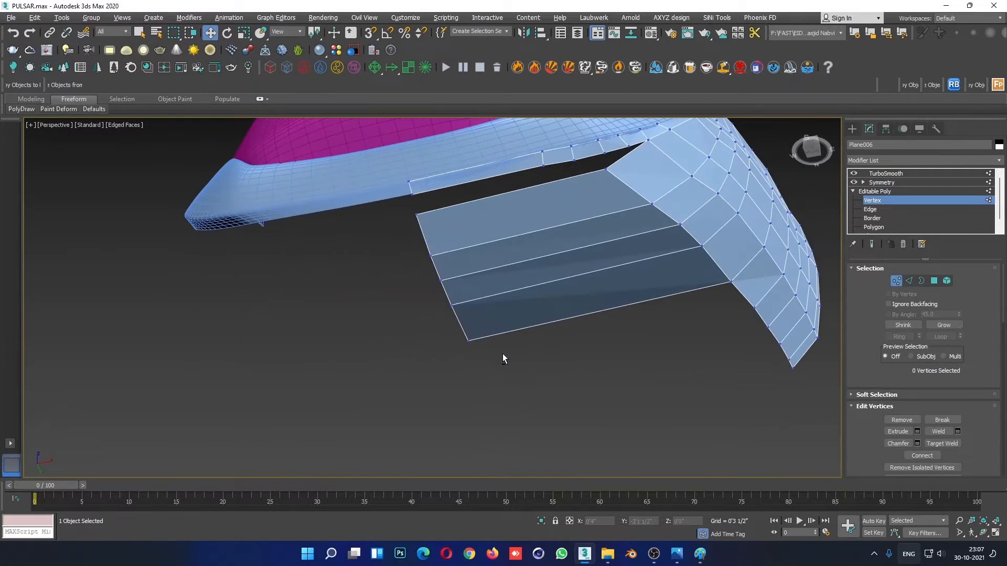
pyautogui.keyDown('alt'); pyautogui.moveTo(544, 326); pyautogui.dragTo(547, 362, button='middle'); pyautogui.keyUp('alt')
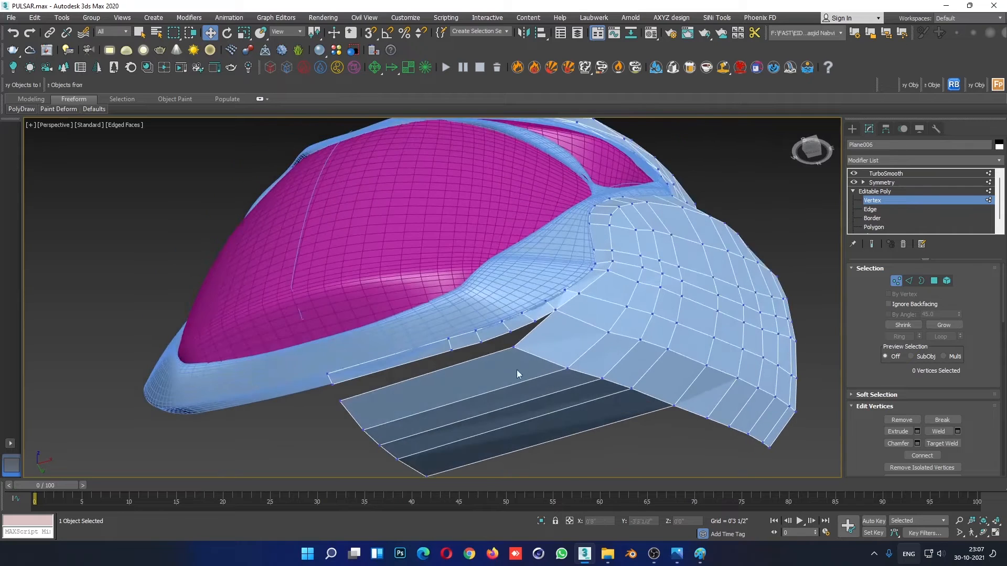
pyautogui.scroll(-3, 517, 370)
pyautogui.press('2')
pyautogui.click(532, 395)
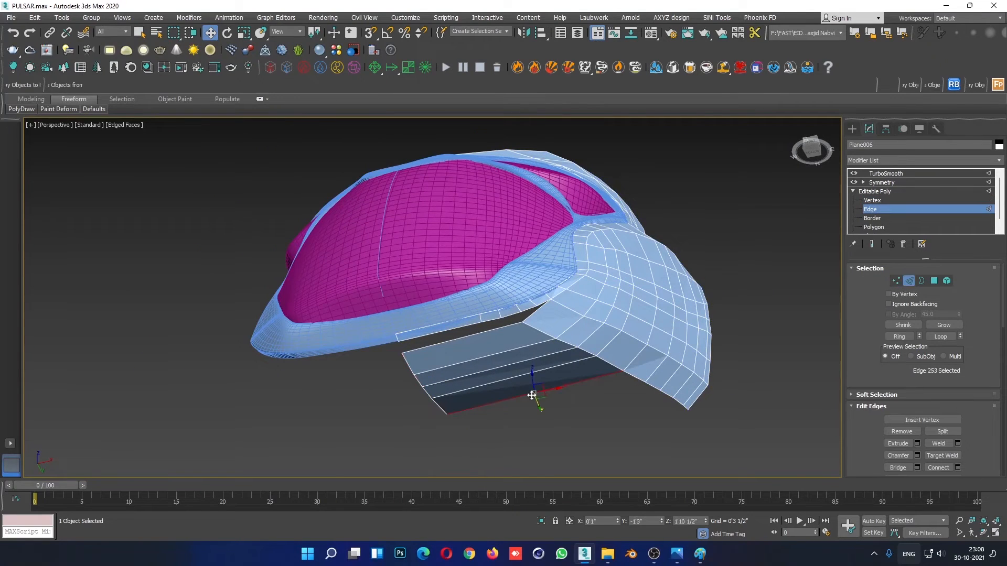
pyautogui.click(899, 336)
pyautogui.rightClick(569, 353)
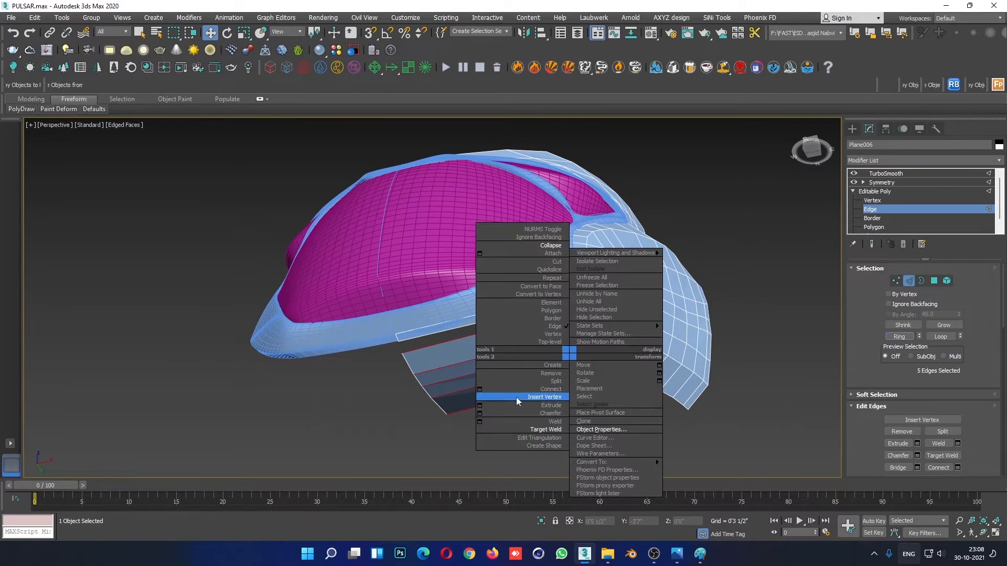
pyautogui.click(480, 389)
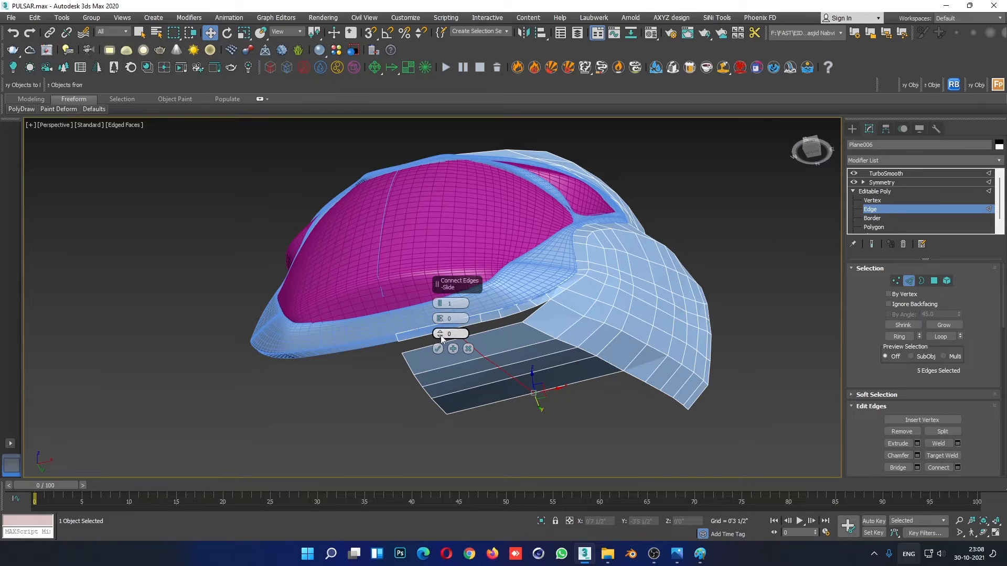
pyautogui.moveTo(441, 336); pyautogui.dragTo(476, 253)
pyautogui.click(438, 349)
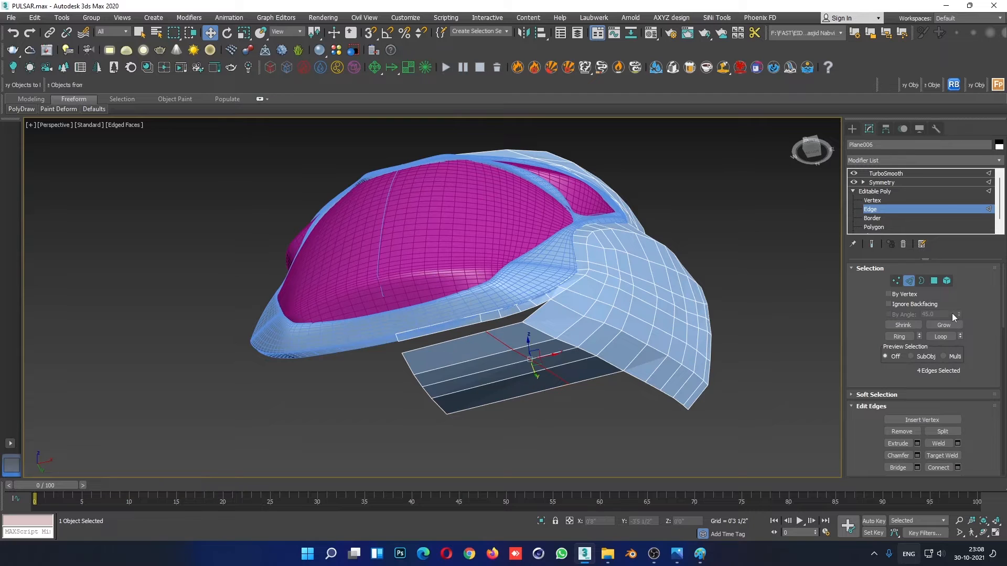
# - Select the four polygons at the underside strip's inner end, beyond the new crosswise loop, and lower them slightly
pyautogui.click(934, 280)
pyautogui.click(504, 395)
pyautogui.keyDown('ctrl'); pyautogui.click(483, 380); pyautogui.keyUp('ctrl')
pyautogui.keyDown('ctrl'); pyautogui.click(473, 369); pyautogui.keyUp('ctrl')
pyautogui.keyDown('ctrl'); pyautogui.click(465, 352); pyautogui.keyUp('ctrl')
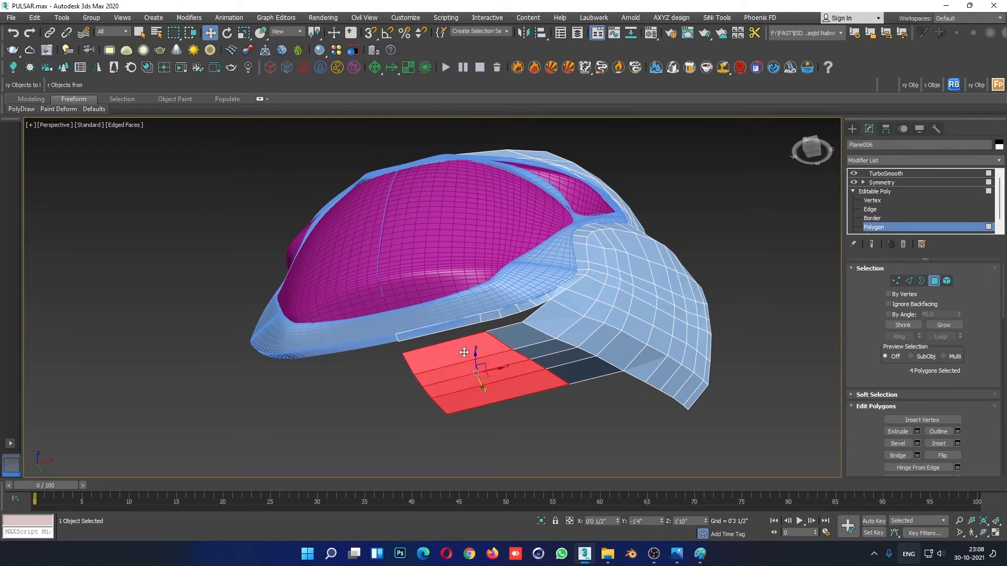
pyautogui.moveTo(493, 368)
pyautogui.keyDown('alt'); pyautogui.mouseDown(button='middle')
pyautogui.moveTo(516, 383)
pyautogui.moveTo(499, 386)
pyautogui.mouseUp(button='middle'); pyautogui.keyUp('alt')
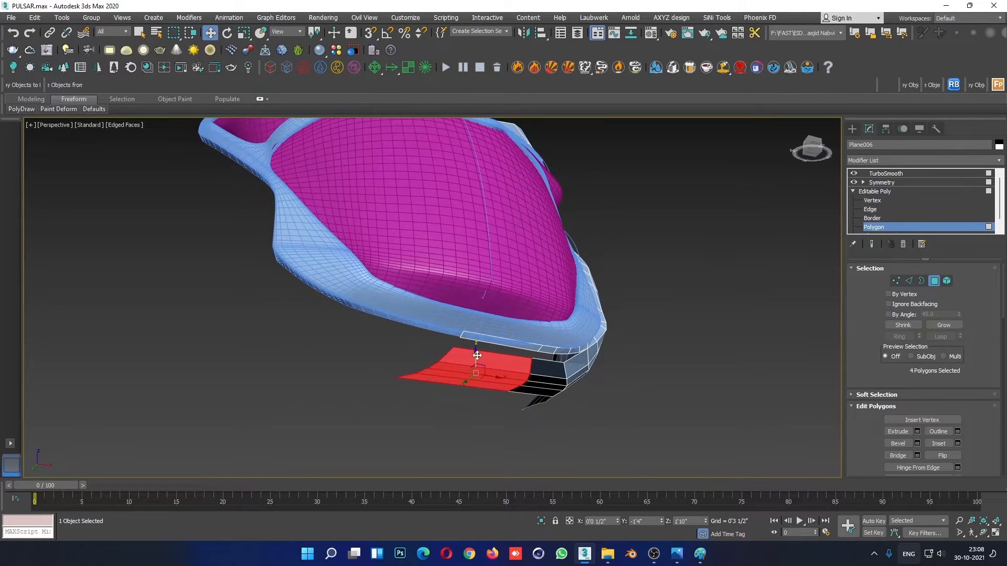
pyautogui.moveTo(476, 357); pyautogui.dragTo(476, 362)
pyautogui.keyDown('alt'); pyautogui.moveTo(480, 375); pyautogui.dragTo(445, 434, button='middle'); pyautogui.keyUp('alt')
# - Compare the selected underside strip polygons with the motorcycle reference close up in the Right view
pyautogui.hotkey('alt', 'w')
pyautogui.rightClick(204, 442)
pyautogui.hotkey('alt', 'w')
pyautogui.scroll(5, 376, 424)
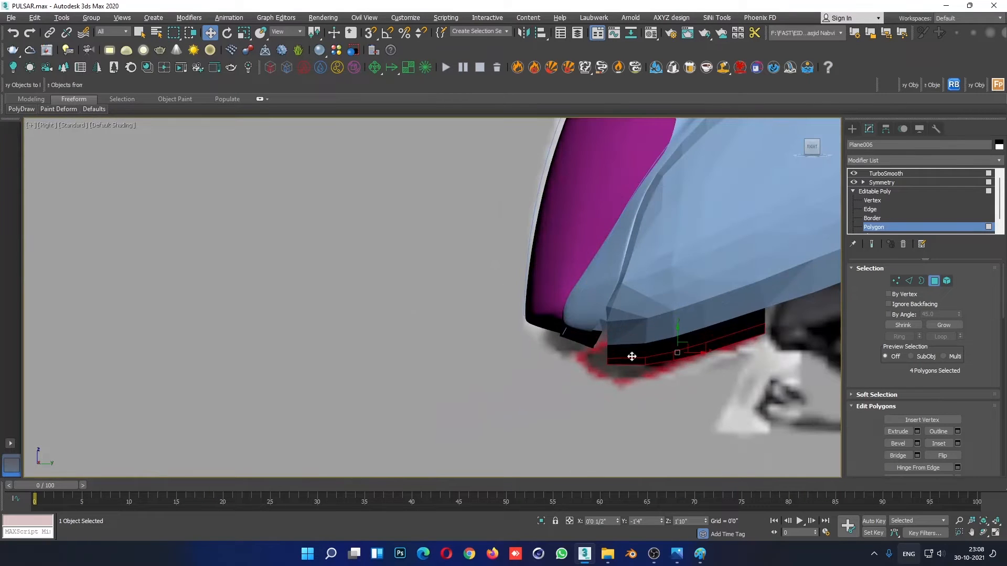
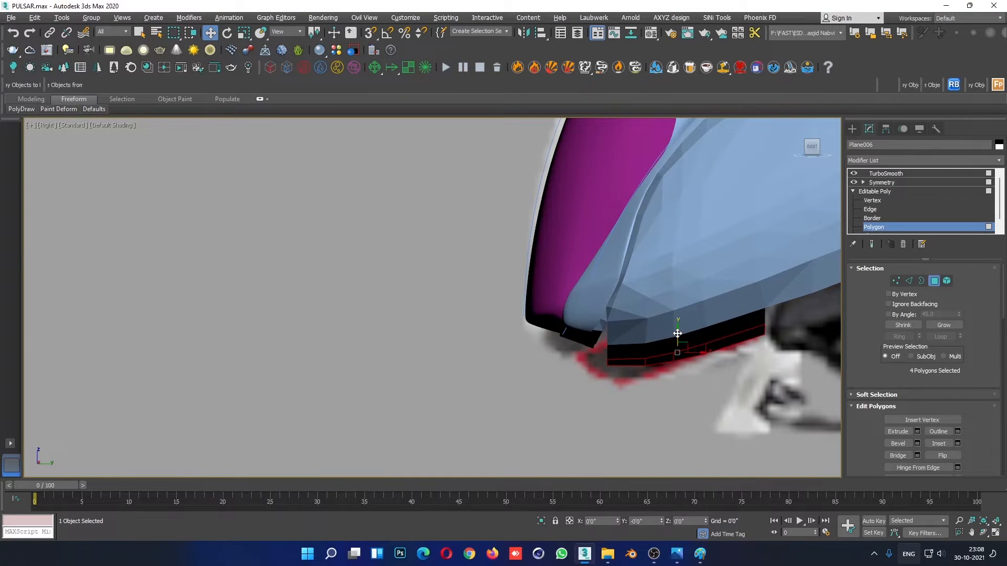
# - Move and rotate the vertices at the underside strip's front end in the Right view to follow the reference outline
pyautogui.click(892, 201)
pyautogui.scroll(4, 593, 363)
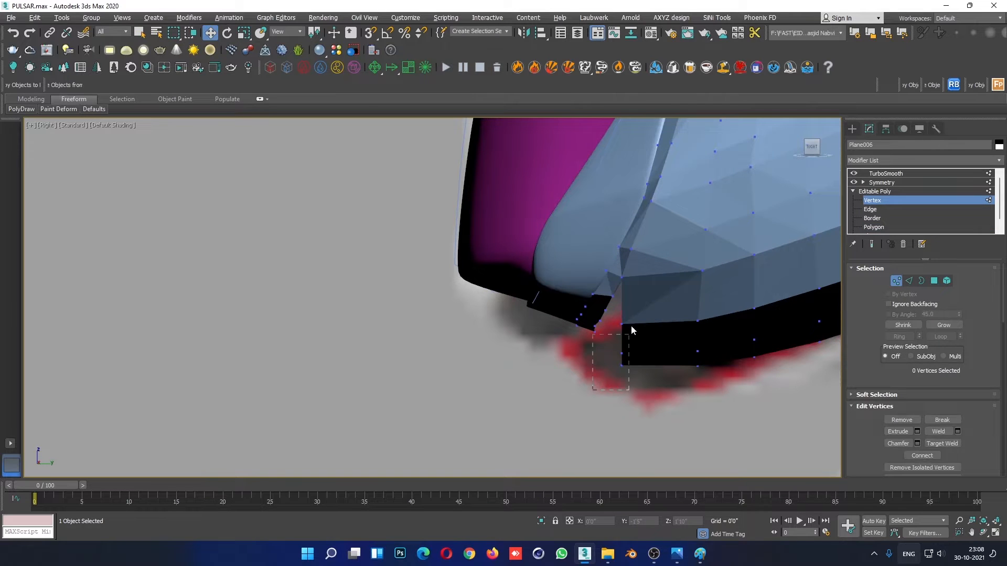
pyautogui.moveTo(611, 344)
pyautogui.mouseDown()
pyautogui.moveTo(631, 374)
pyautogui.moveTo(619, 335)
pyautogui.mouseUp()
pyautogui.press('e')
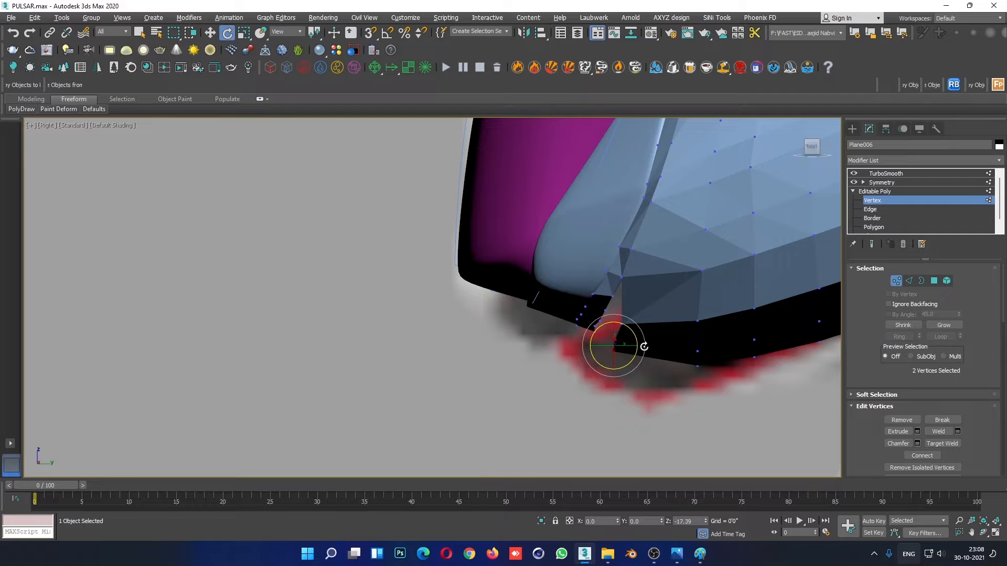
pyautogui.click(647, 408)
# - Target-weld the underside strip's inner corner vertex to the matching corner of the narrow lip in the Perspective view
pyautogui.scroll(-3, 731, 422)
pyautogui.hotkey('alt', 'w')
pyautogui.click(744, 417)
pyautogui.hotkey('alt', 'w')
pyautogui.keyDown('alt'); pyautogui.moveTo(569, 419); pyautogui.dragTo(653, 381, button='middle'); pyautogui.keyUp('alt')
pyautogui.scroll(4, 575, 348)
pyautogui.keyDown('alt'); pyautogui.moveTo(575, 351); pyautogui.dragTo(584, 371, button='middle'); pyautogui.keyUp('alt')
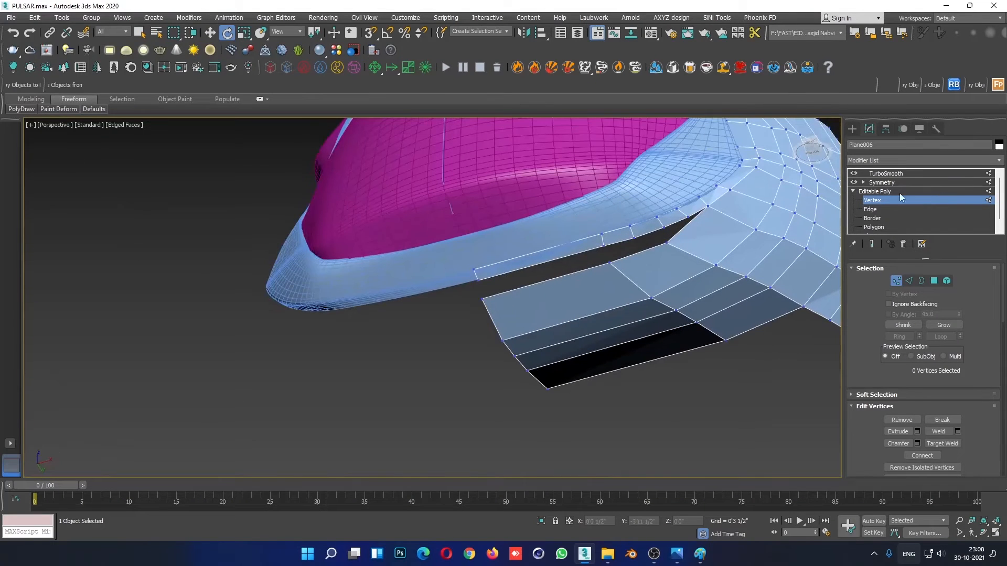
pyautogui.rightClick(481, 296)
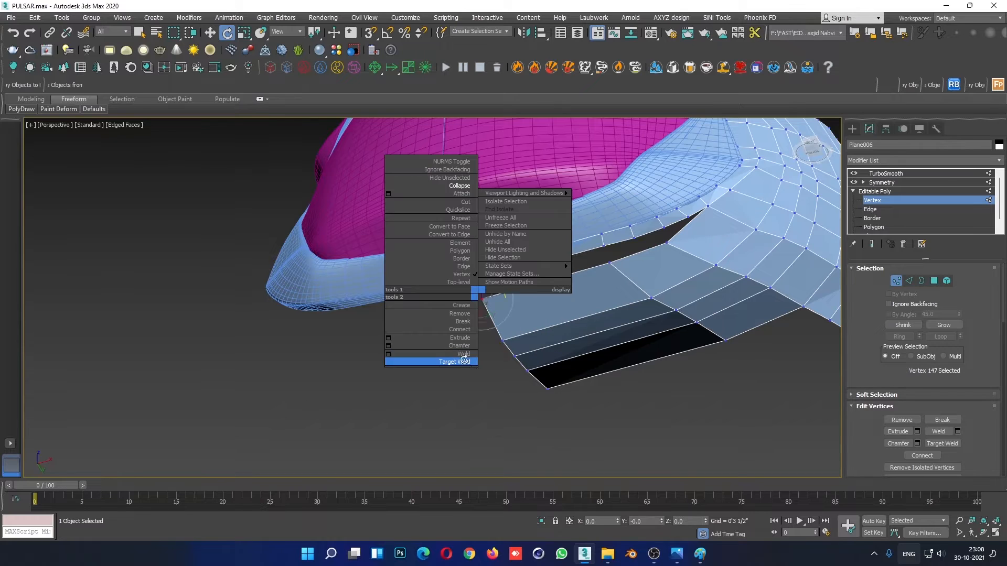
pyautogui.click(462, 360)
pyautogui.click(481, 297)
pyautogui.click(474, 270)
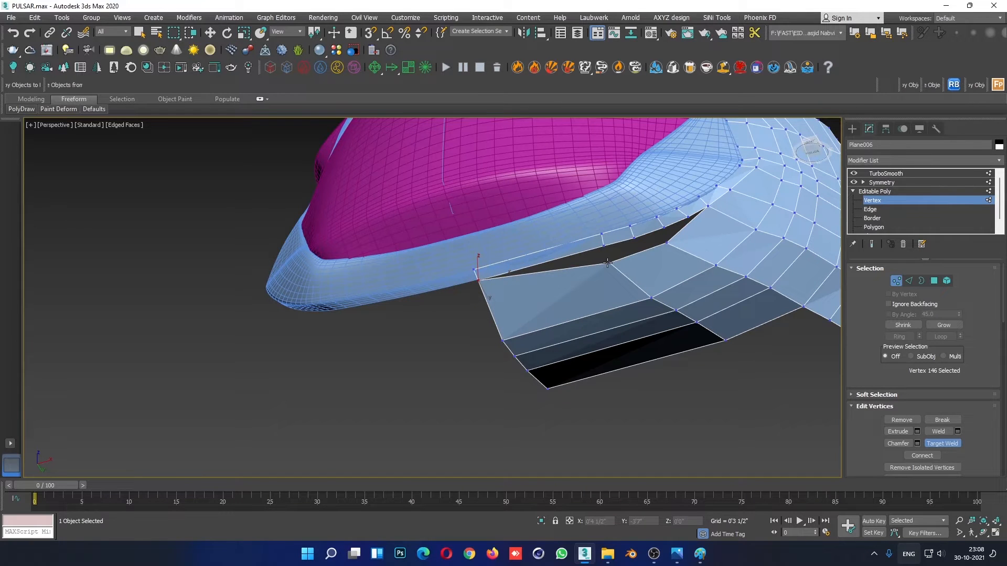
# - Target-weld the remaining open vertices along the gap between the underside strip and the narrow lip
pyautogui.click(610, 263)
pyautogui.click(603, 245)
pyautogui.keyDown('alt'); pyautogui.moveTo(694, 252); pyautogui.dragTo(518, 371, button='middle'); pyautogui.keyUp('alt')
pyautogui.click(596, 295)
pyautogui.click(593, 278)
pyautogui.press('e')
# - Select the four vertices of the underside strip's middle crosswise row, then move and scale them to even out the row
pyautogui.scroll(-3, 609, 388)
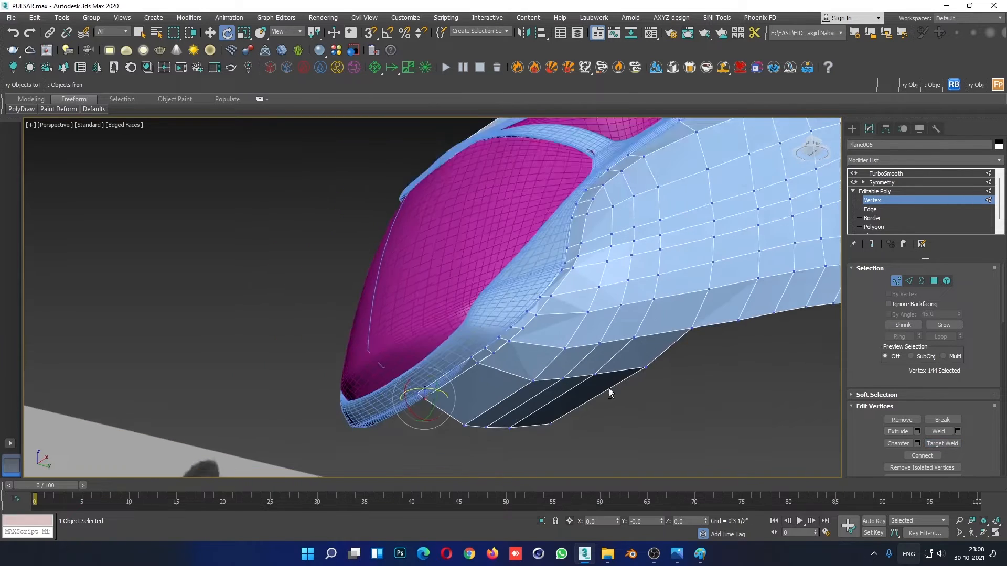
pyautogui.keyDown('alt'); pyautogui.moveTo(609, 388); pyautogui.dragTo(581, 336, button='middle'); pyautogui.keyUp('alt')
pyautogui.scroll(-1, 580, 336)
pyautogui.click(635, 300)
pyautogui.click(617, 299)
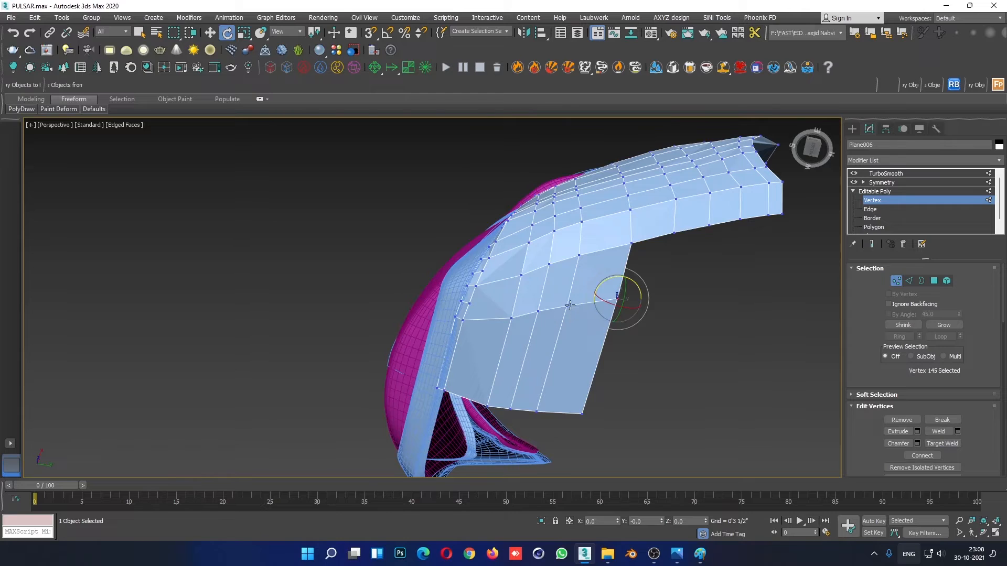
pyautogui.keyDown('ctrl'); pyautogui.click(567, 305); pyautogui.keyUp('ctrl')
pyautogui.keyDown('ctrl'); pyautogui.click(538, 311); pyautogui.keyUp('ctrl')
pyautogui.keyDown('ctrl'); pyautogui.click(512, 318); pyautogui.keyUp('ctrl')
pyautogui.press('w')
pyautogui.moveTo(565, 287); pyautogui.dragTo(569, 380)
pyautogui.press('r')
pyautogui.keyDown('alt'); pyautogui.moveTo(607, 331); pyautogui.dragTo(601, 213, button='middle'); pyautogui.keyUp('alt')
# - Adjust the vertex at the side panel's front lower corner, where the underside strip begins
pyautogui.scroll(3, 601, 215)
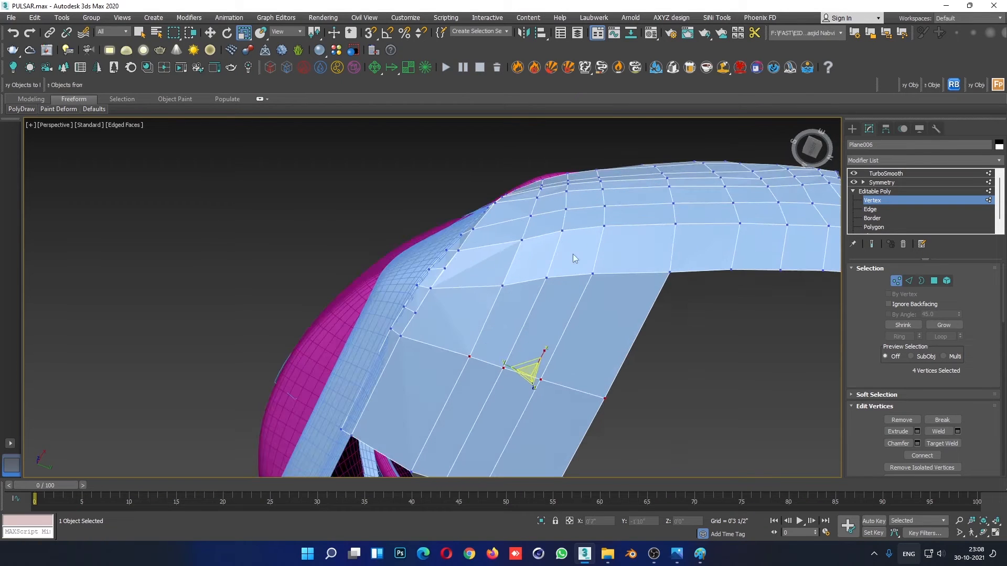
pyautogui.click(502, 285)
pyautogui.press('w')
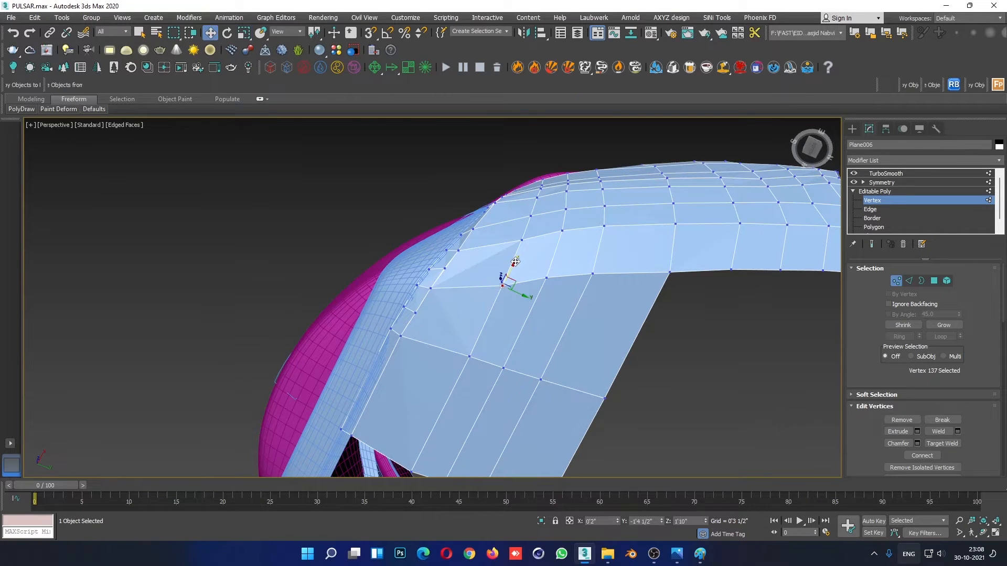
pyautogui.keyDown('alt'); pyautogui.moveTo(504, 291); pyautogui.dragTo(672, 263, button='middle'); pyautogui.keyUp('alt')
# - Connect the ring of short edges along the side panel's lower band with one lengthwise segment and adjust its slide
pyautogui.press('2')
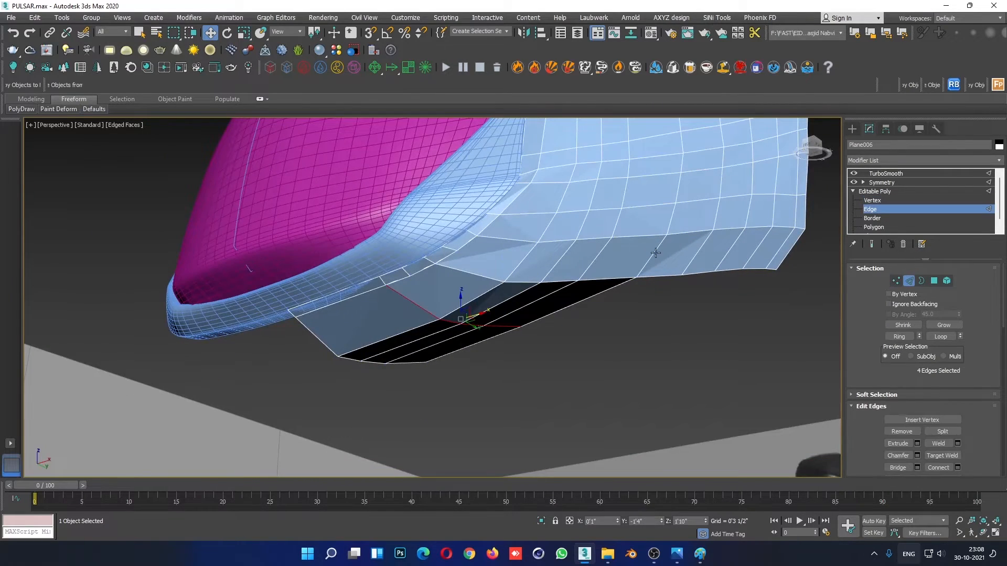
pyautogui.click(655, 253)
pyautogui.click(898, 337)
pyautogui.rightClick(696, 279)
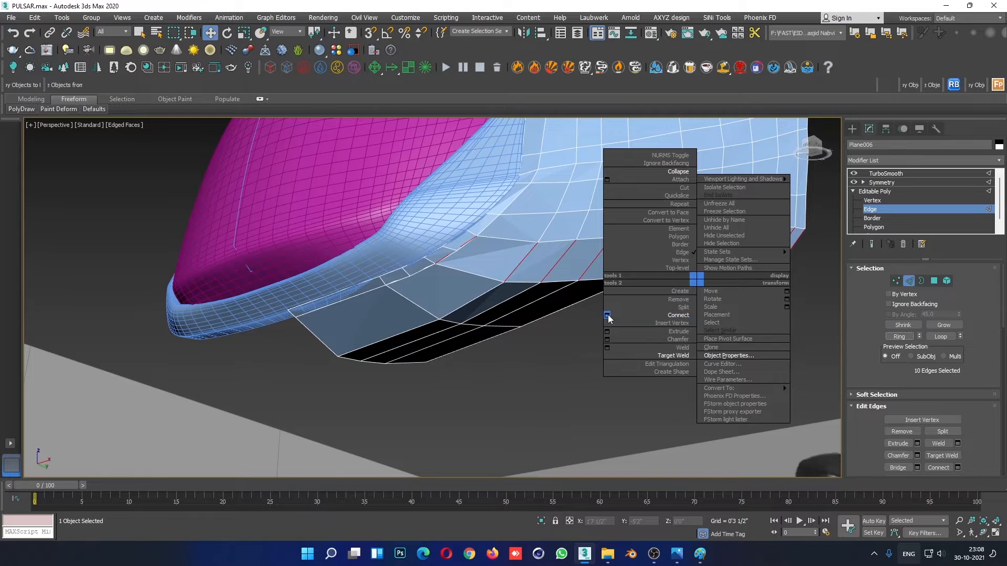
pyautogui.click(607, 315)
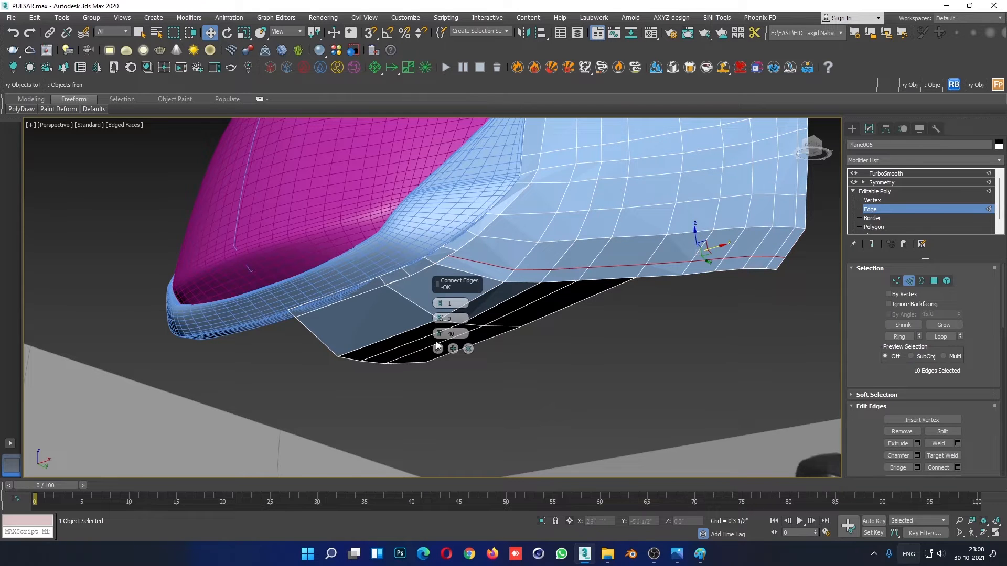
pyautogui.click(438, 349)
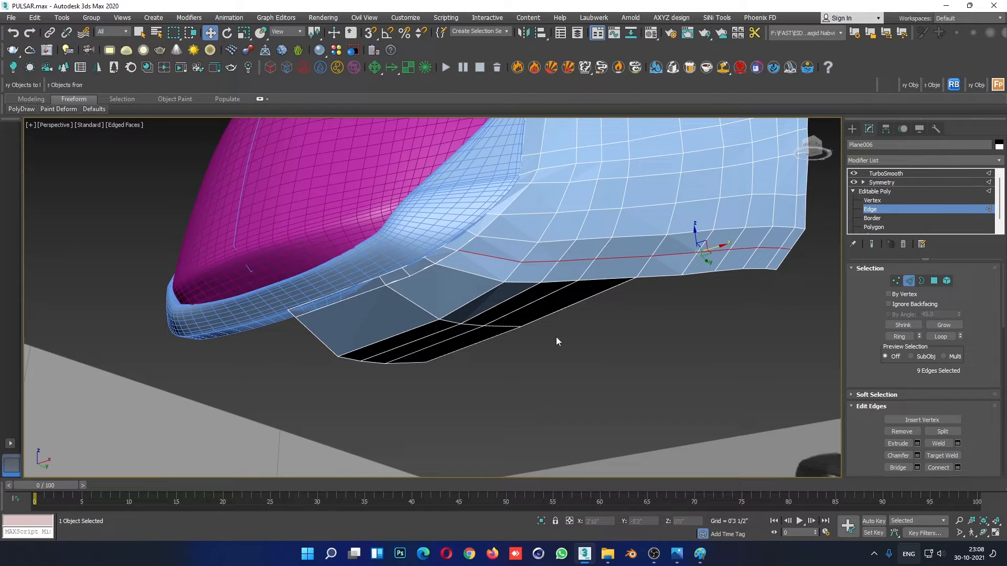
# - Target-weld the stray vertex at the new loop's front end to the vertex lying almost on top of it
pyautogui.click(883, 200)
pyautogui.scroll(6, 454, 252)
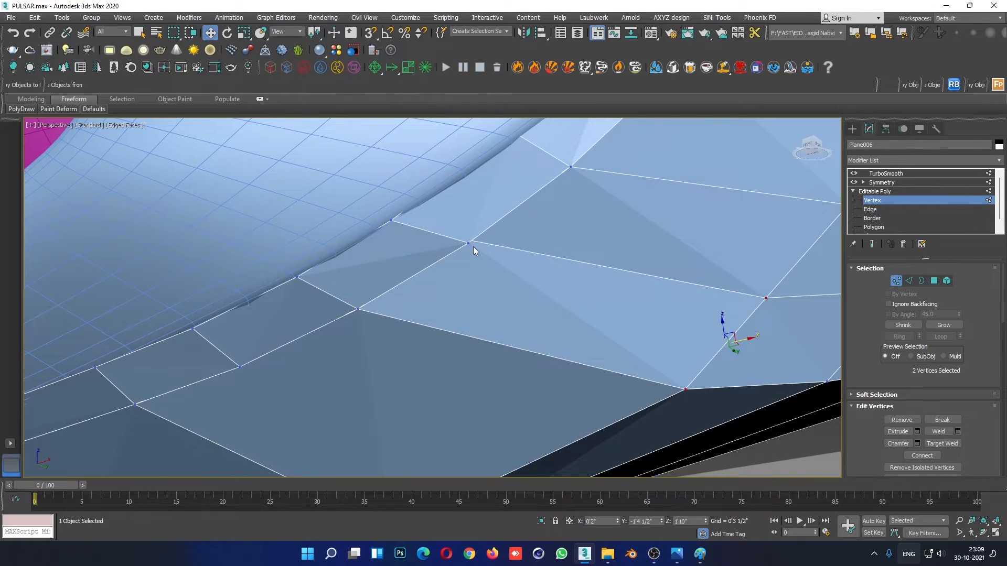
pyautogui.press('F3')
pyautogui.moveTo(468, 244); pyautogui.dragTo(463, 238)
pyautogui.rightClick(463, 237)
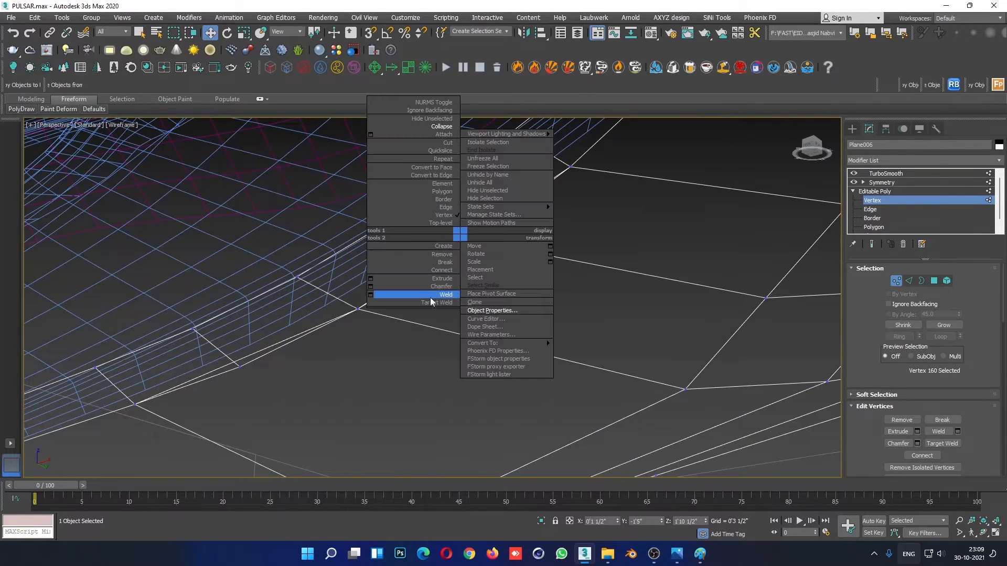
pyautogui.click(430, 298)
pyautogui.click(464, 240)
pyautogui.click(468, 243)
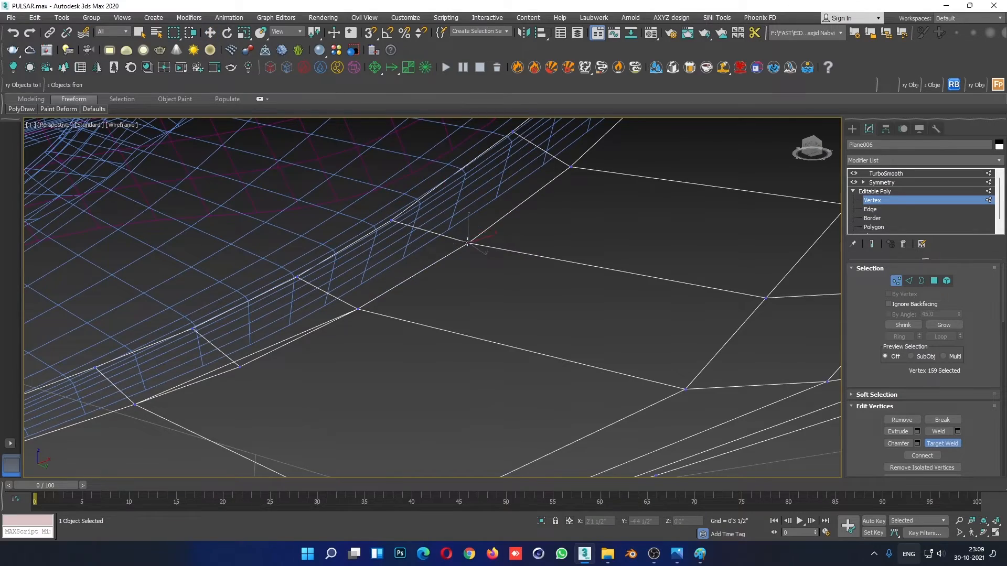
pyautogui.press('F3')
# - Deselect the fairing panel, hide the edged faces and examine the smoothed fairing against the motorcycle references
pyautogui.scroll(-4, 494, 265)
pyautogui.moveTo(484, 361)
pyautogui.keyDown('alt'); pyautogui.mouseDown(button='middle')
pyautogui.moveTo(430, 334)
pyautogui.moveTo(432, 291)
pyautogui.moveTo(514, 368)
pyautogui.moveTo(542, 441)
pyautogui.moveTo(626, 393)
pyautogui.moveTo(674, 391)
pyautogui.moveTo(622, 350)
pyautogui.mouseUp(button='middle'); pyautogui.keyUp('alt')
pyautogui.click(865, 193)
pyautogui.click(654, 394)
pyautogui.press('F4')
pyautogui.scroll(-6, 653, 395)
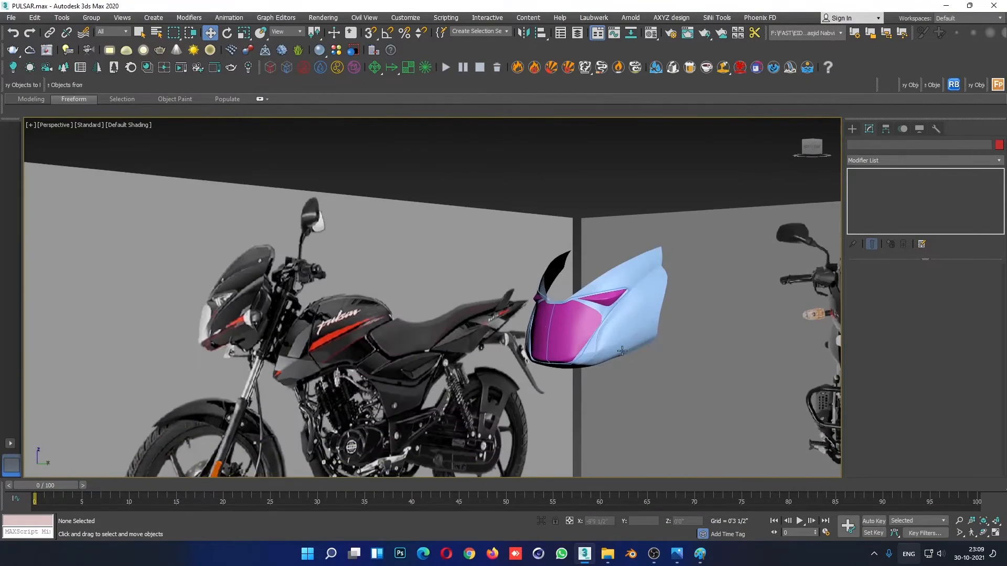
pyautogui.scroll(4, 622, 350)
# - Reopen the side panel's vertices with edged faces shown and select the vertex beside the headlight rim's lower corner
pyautogui.click(643, 303)
pyautogui.click(871, 201)
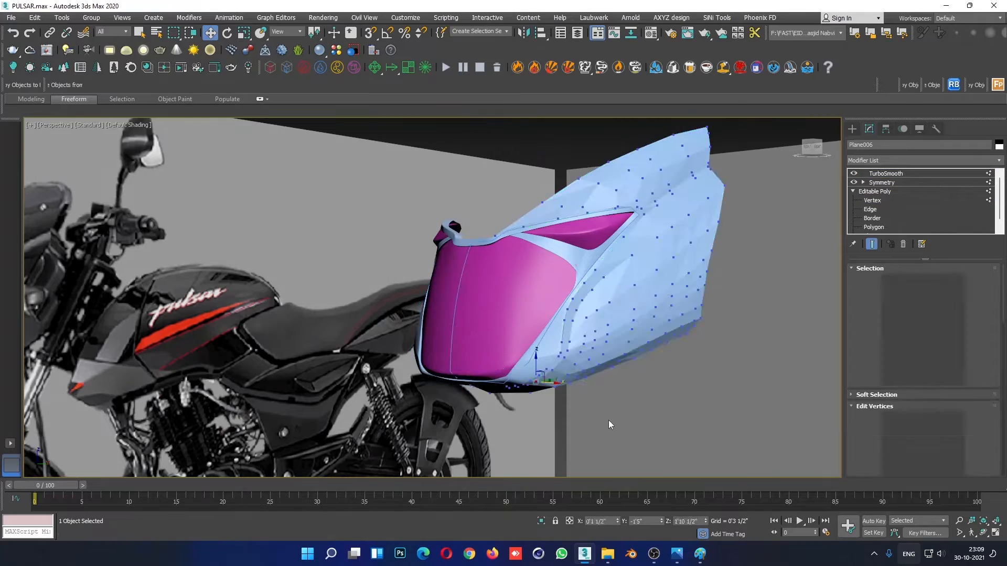
pyautogui.press('F4')
pyautogui.scroll(8, 583, 366)
pyautogui.click(544, 340)
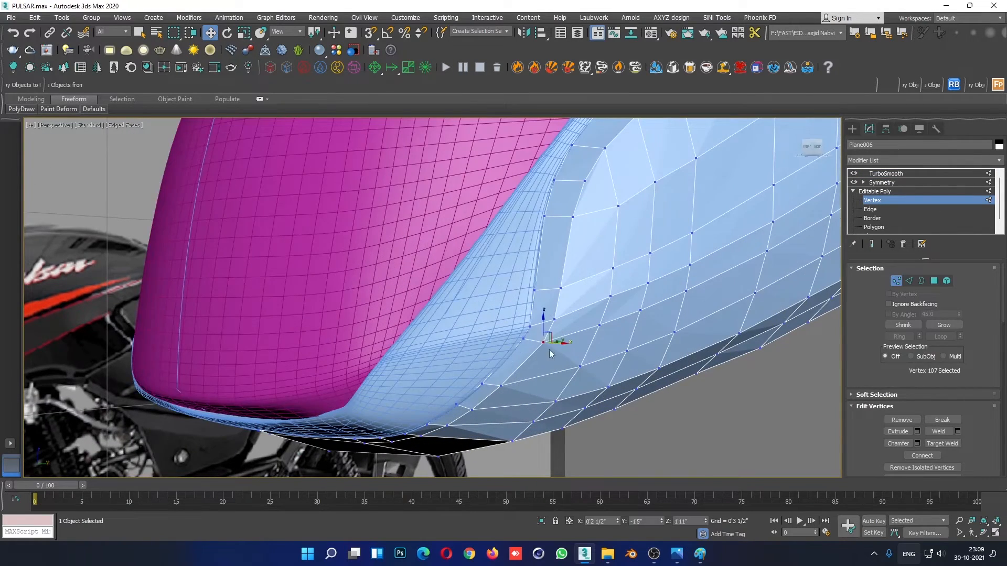
pyautogui.keyDown('alt'); pyautogui.moveTo(546, 337); pyautogui.dragTo(563, 340, button='middle'); pyautogui.keyUp('alt')
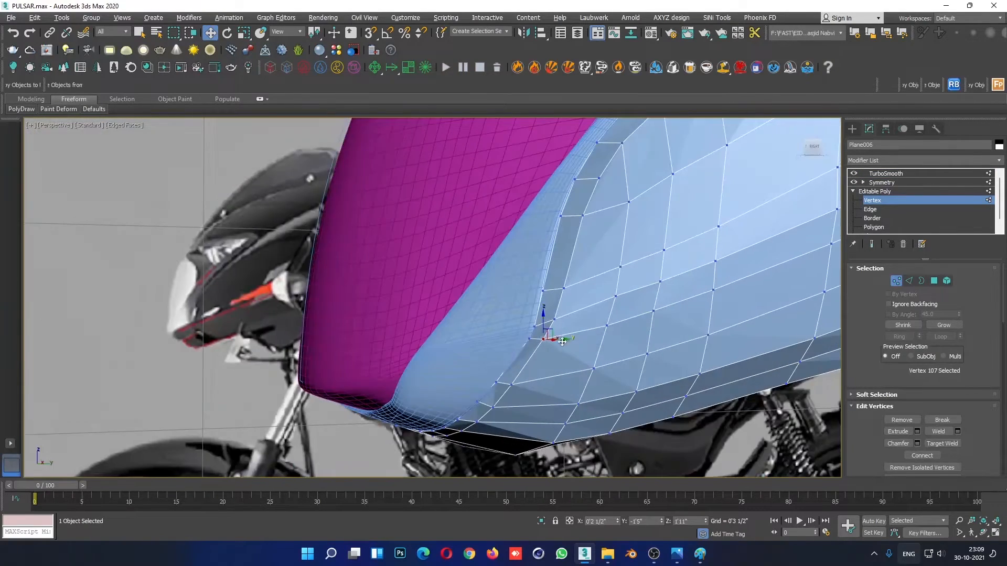
pyautogui.keyDown('alt'); pyautogui.moveTo(623, 353); pyautogui.dragTo(705, 361, button='middle'); pyautogui.keyUp('alt')
# - Nudge the vertex at the underside strip's outer lower corner in the Front view
pyautogui.hotkey('alt', 'w')
pyautogui.click(728, 230)
pyautogui.hotkey('alt', 'w')
pyautogui.scroll(2, 545, 320)
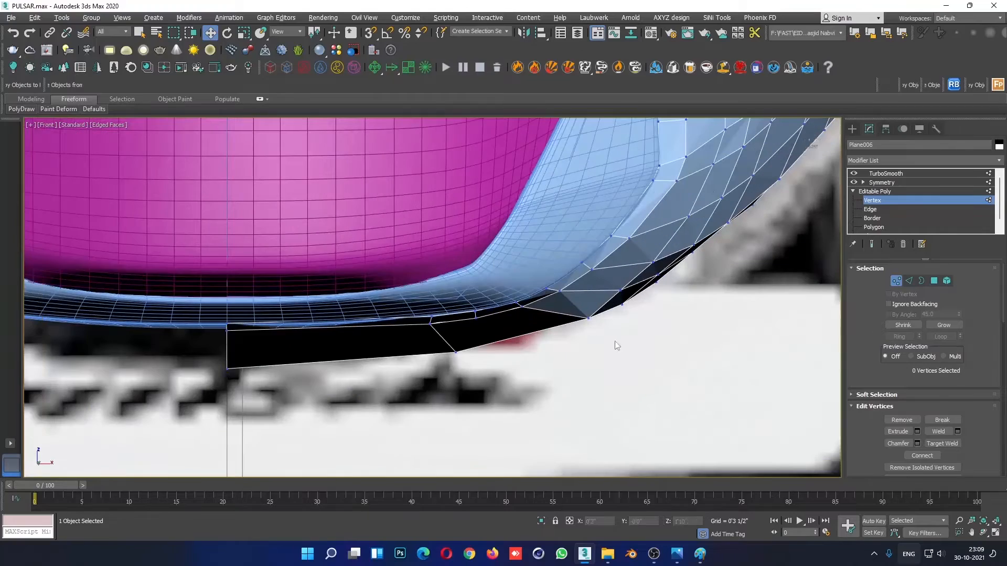
pyautogui.click(588, 315)
pyautogui.click(511, 368)
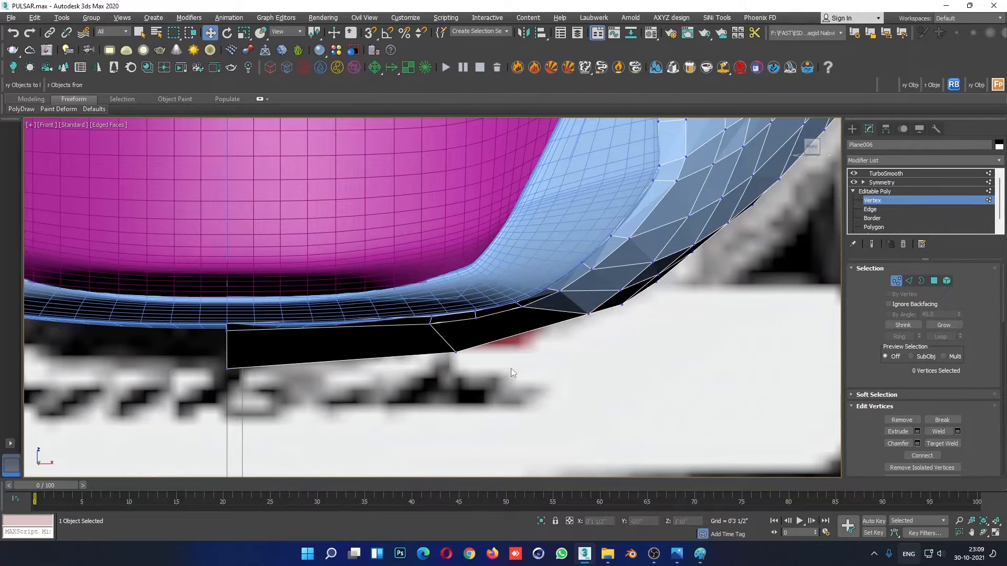
# - Try removing the short crosswise edge on the narrow lip above the underside strip
pyautogui.scroll(-3, 689, 426)
pyautogui.hotkey('alt', 'w')
pyautogui.click(619, 379)
pyautogui.hotkey('alt', 'w')
pyautogui.keyDown('alt'); pyautogui.moveTo(620, 373); pyautogui.dragTo(565, 260, button='middle'); pyautogui.keyUp('alt')
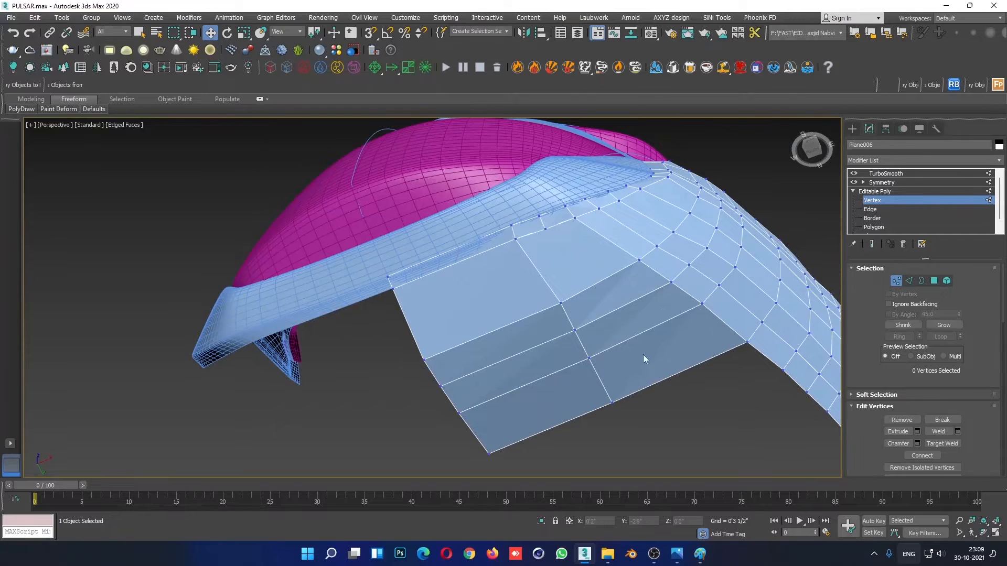
pyautogui.click(884, 209)
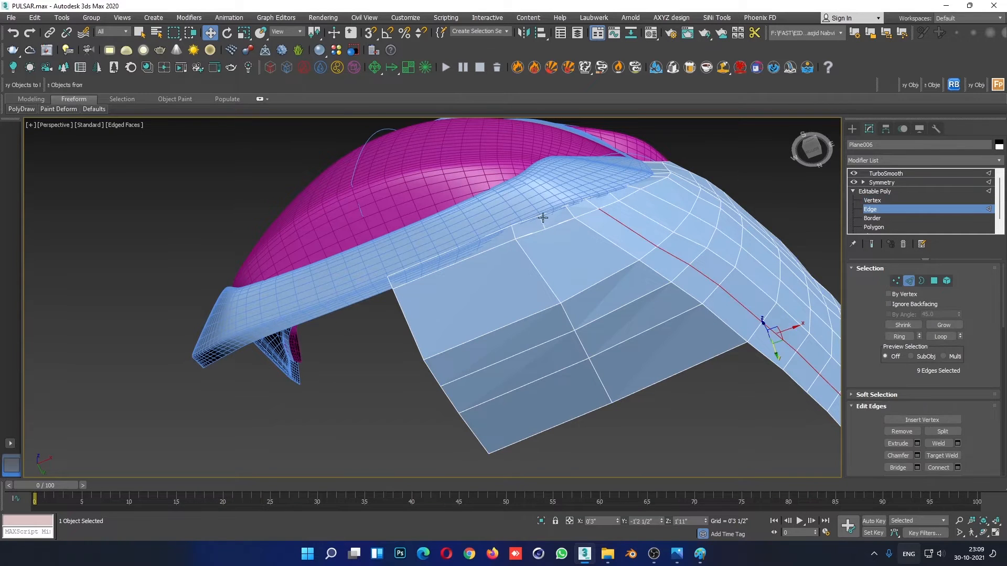
pyautogui.click(900, 431)
pyautogui.keyDown('alt'); pyautogui.moveTo(638, 379); pyautogui.dragTo(650, 390, button='middle'); pyautogui.keyUp('alt')
# - Display the mirrored, smoothed fairing and examine how its edges flow across the underside
pyautogui.click(892, 194)
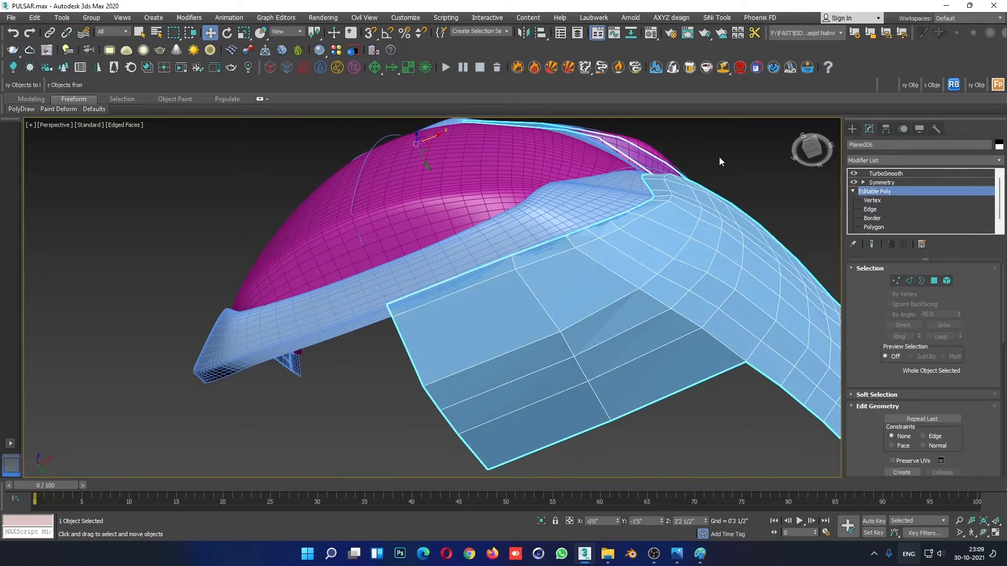
pyautogui.click(719, 156)
pyautogui.scroll(-4, 701, 203)
pyautogui.keyDown('alt'); pyautogui.moveTo(699, 262); pyautogui.dragTo(667, 344, button='middle'); pyautogui.keyUp('alt')
pyautogui.click(667, 345)
pyautogui.scroll(4, 667, 344)
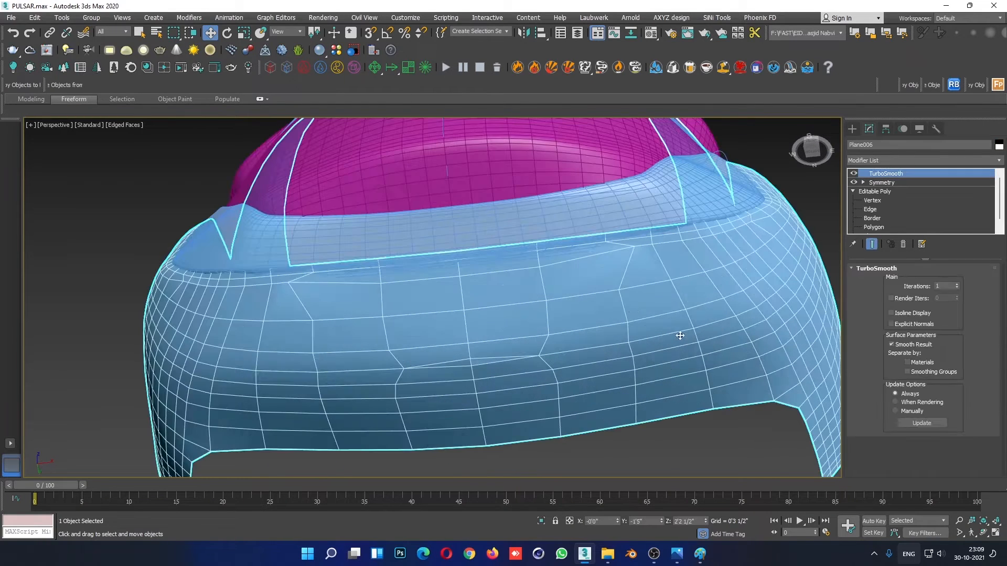
# - Try shifting individual vertices of the underside strip sideways, undoing each move
pyautogui.click(879, 200)
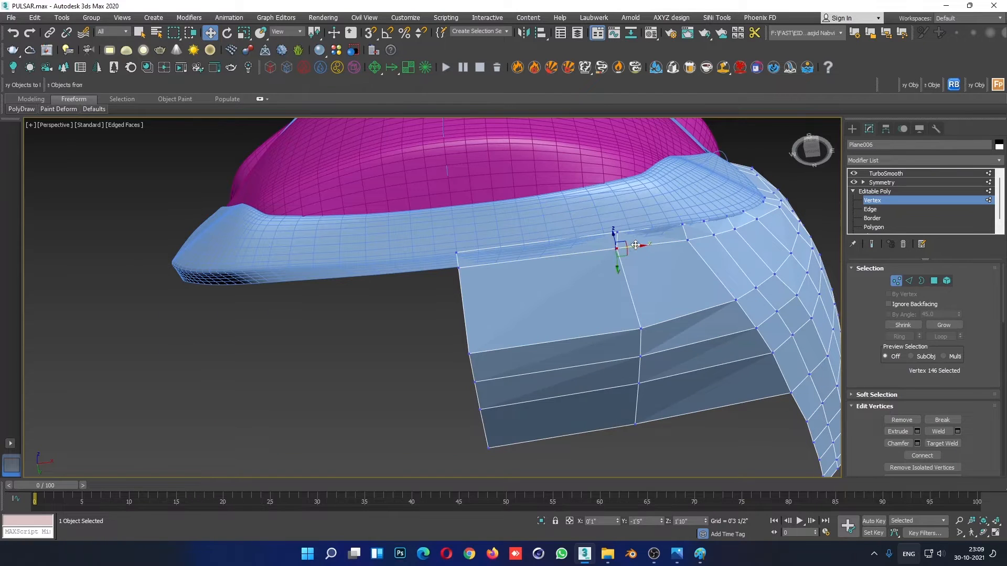
pyautogui.moveTo(629, 246); pyautogui.dragTo(655, 224)
pyautogui.hotkey('ctrl', 'z')
pyautogui.click(646, 283)
pyautogui.click(617, 233)
pyautogui.hotkey('ctrl', 'z')
pyautogui.click(640, 329)
pyautogui.moveTo(662, 322); pyautogui.dragTo(678, 319)
pyautogui.hotkey('ctrl', 'z')
pyautogui.click(460, 266)
pyautogui.moveTo(486, 265); pyautogui.dragTo(538, 258)
pyautogui.hotkey('ctrl', 'z')
# - Undo the recent edits back through the removal of the narrow lip's short crosswise edge
pyautogui.scroll(-3, 495, 338)
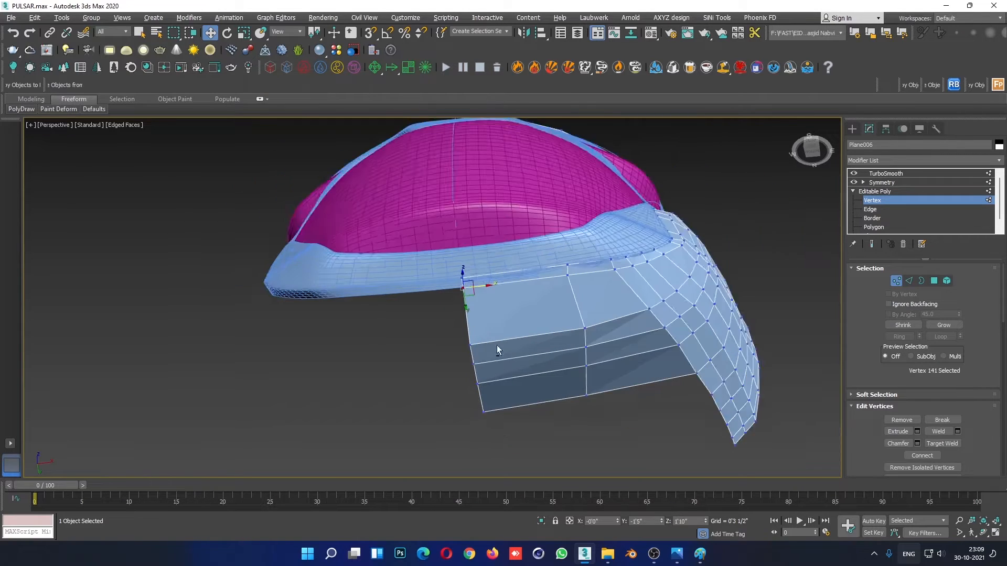
pyautogui.keyDown('alt'); pyautogui.moveTo(496, 347); pyautogui.dragTo(506, 320, button='middle'); pyautogui.keyUp('alt')
pyautogui.click(585, 329)
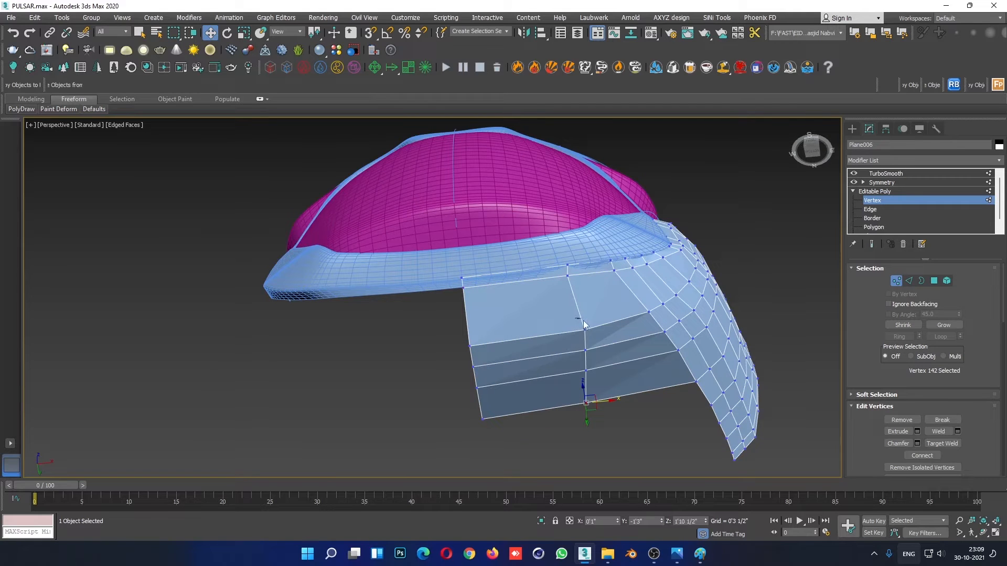
pyautogui.hotkey('ctrl', 'z')
pyautogui.hotkey('ctrl', 'z')
pyautogui.hotkey('ctrl', 'z')
pyautogui.hotkey('ctrl', 'z')
pyautogui.hotkey('ctrl', 'z')
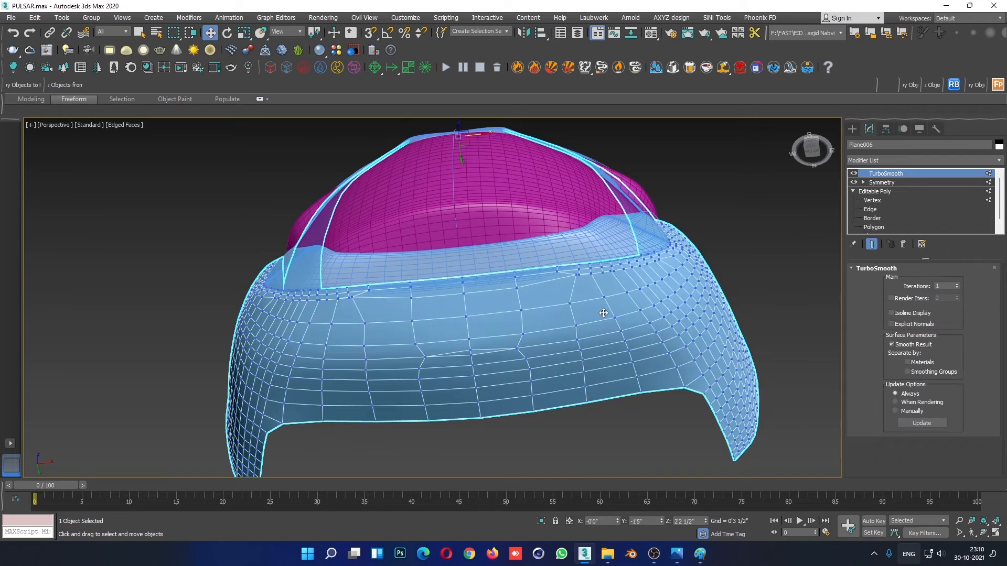
# - Connect the ring of five lengthwise edges in the underside strip's outer section with one crosswise segment
pyautogui.click(879, 201)
pyautogui.scroll(2, 578, 293)
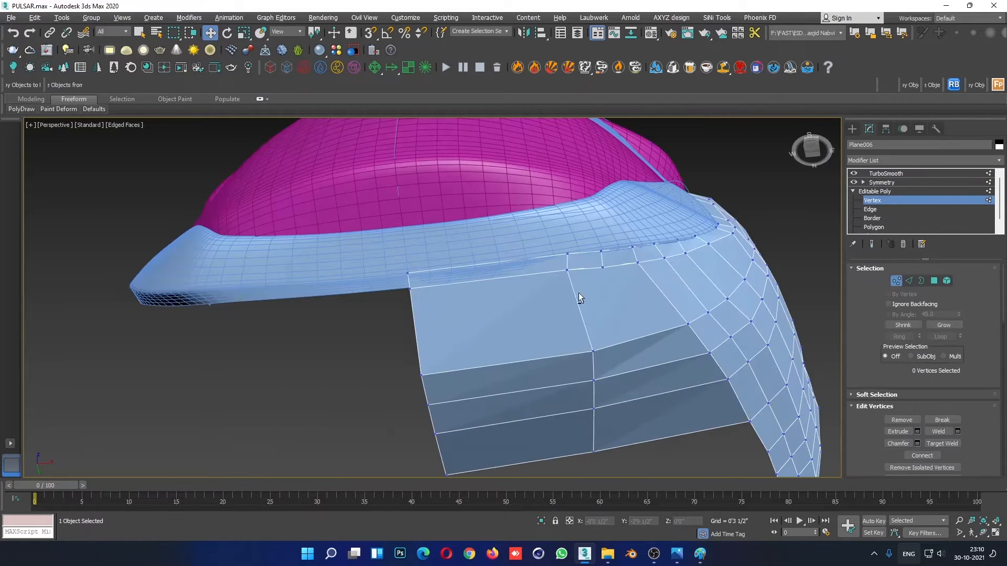
pyautogui.keyDown('alt'); pyautogui.moveTo(577, 293); pyautogui.dragTo(626, 347, button='middle'); pyautogui.keyUp('alt')
pyautogui.scroll(2, 627, 347)
pyautogui.scroll(2, 622, 383)
pyautogui.moveTo(622, 383); pyautogui.dragTo(583, 302, button='middle')
pyautogui.scroll(-2, 584, 303)
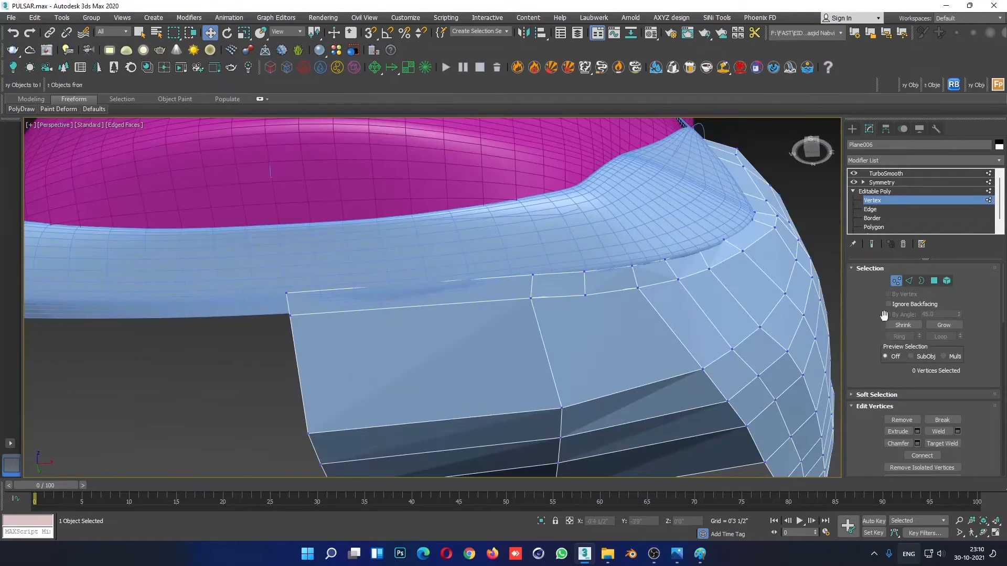
pyautogui.click(874, 210)
pyautogui.click(613, 397)
pyautogui.scroll(-3, 615, 322)
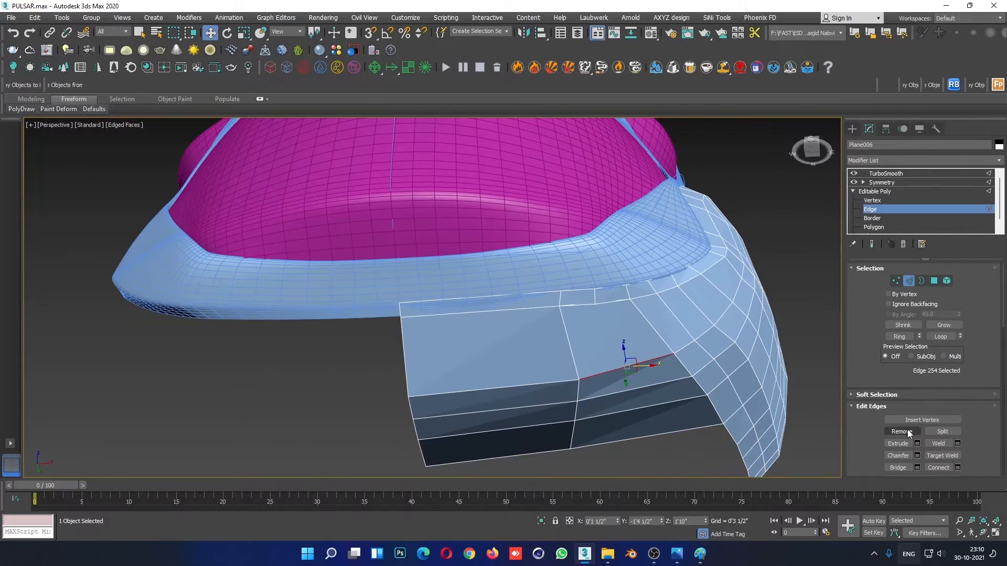
pyautogui.click(899, 336)
pyautogui.rightClick(642, 341)
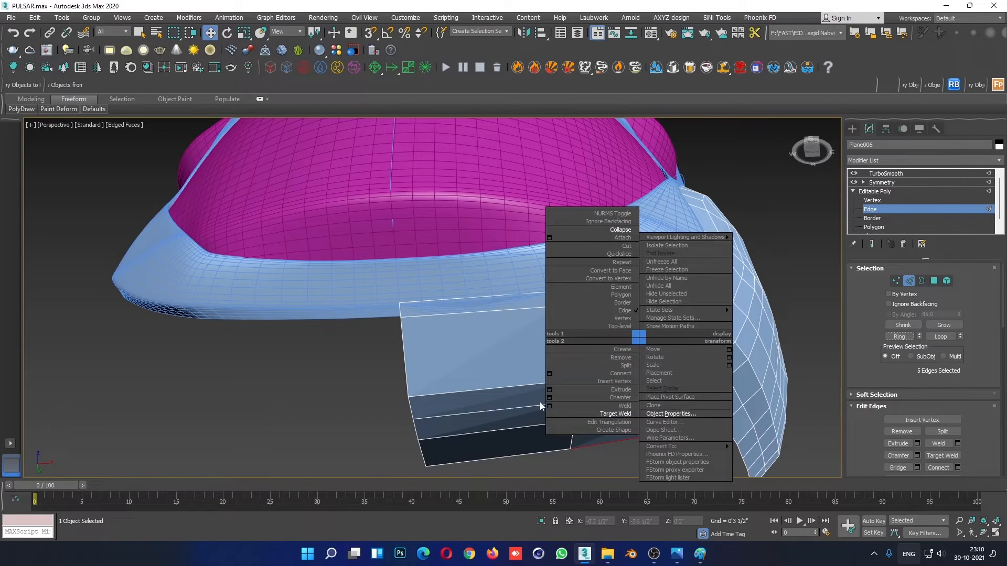
pyautogui.click(550, 377)
pyautogui.click(437, 349)
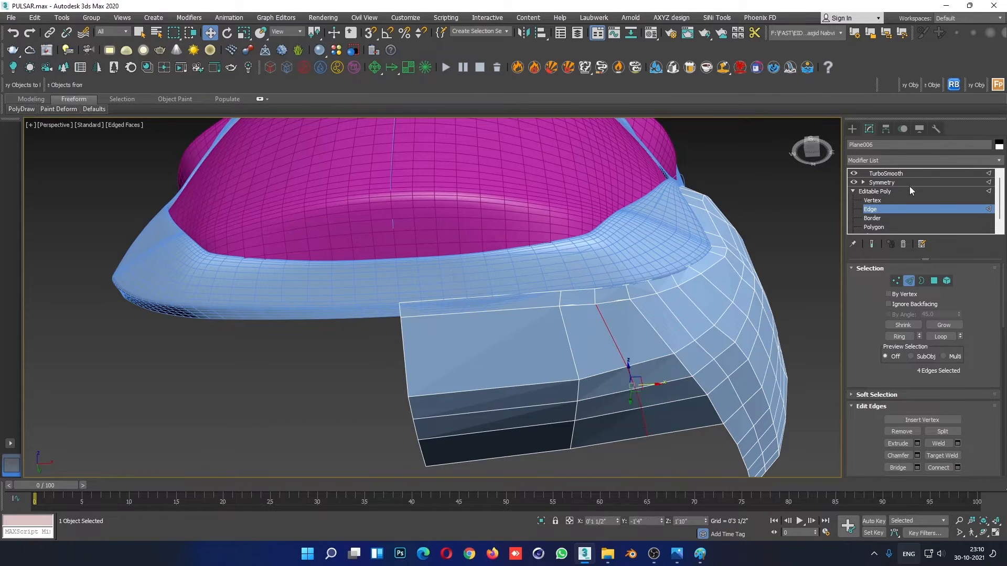
# - Try collapsing the two coincident vertices where the underside strip's new edge meets the lip, and undo it
pyautogui.click(891, 200)
pyautogui.scroll(4, 580, 281)
pyautogui.moveTo(596, 346); pyautogui.dragTo(629, 325)
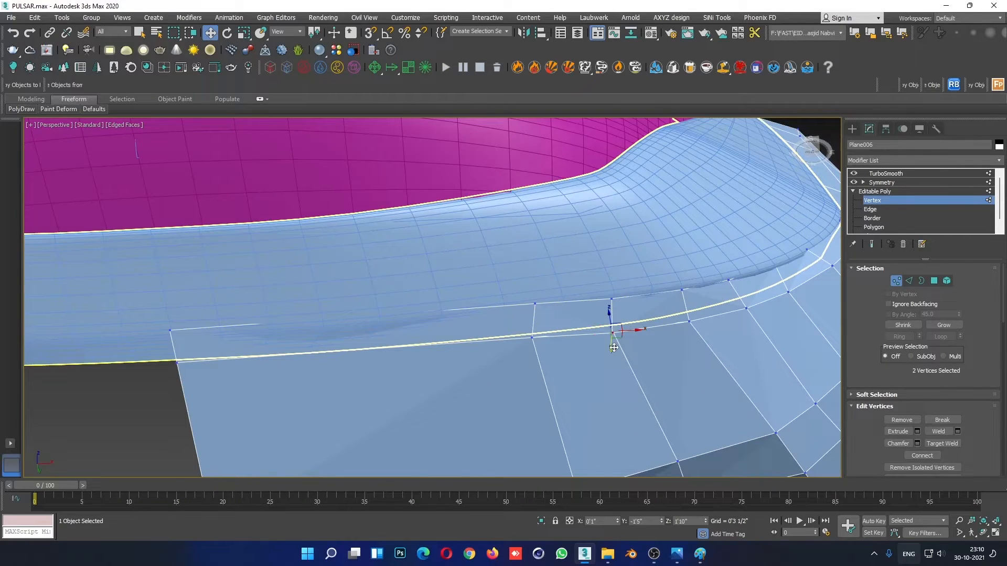
pyautogui.rightClick(611, 344)
pyautogui.click(586, 240)
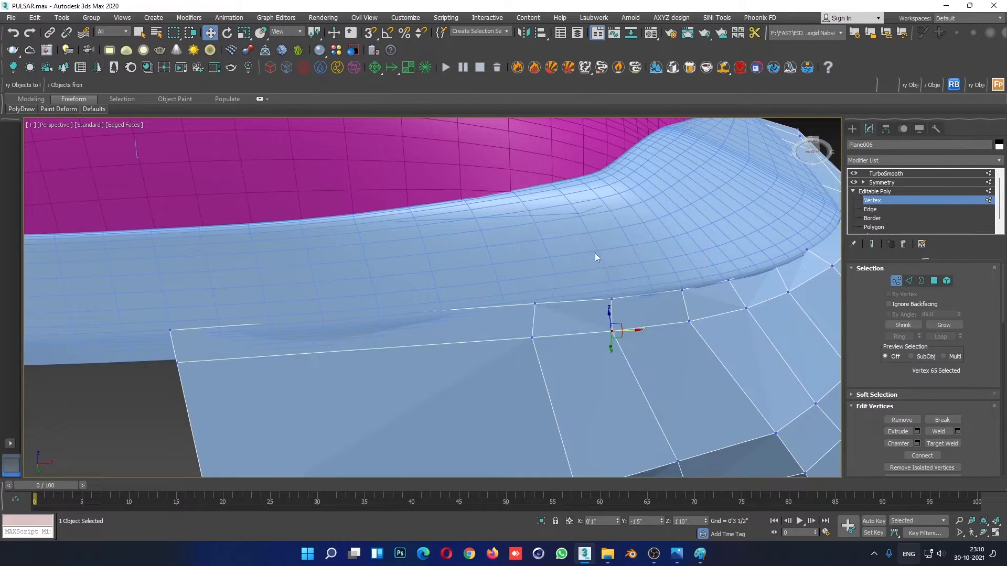
pyautogui.keyDown('alt'); pyautogui.moveTo(598, 253); pyautogui.dragTo(606, 388, button='middle'); pyautogui.keyUp('alt')
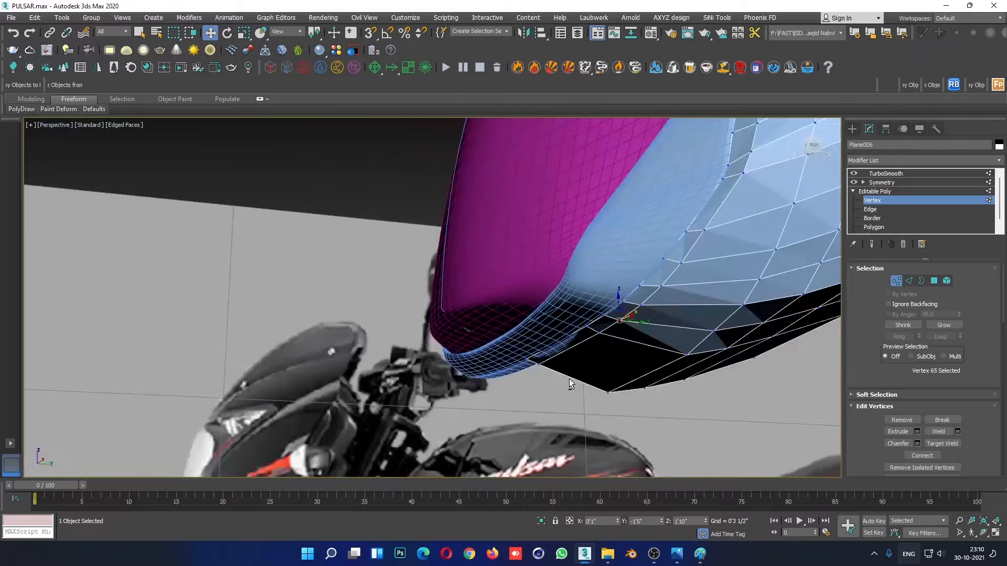
pyautogui.hotkey('ctrl', 'z')
# - Target-weld the loose vertex of the underside strip's new edge to the neighbouring vertex on the lip
pyautogui.scroll(3, 568, 378)
pyautogui.keyDown('alt'); pyautogui.moveTo(568, 379); pyautogui.dragTo(631, 305, button='middle'); pyautogui.keyUp('alt')
pyautogui.press('F3')
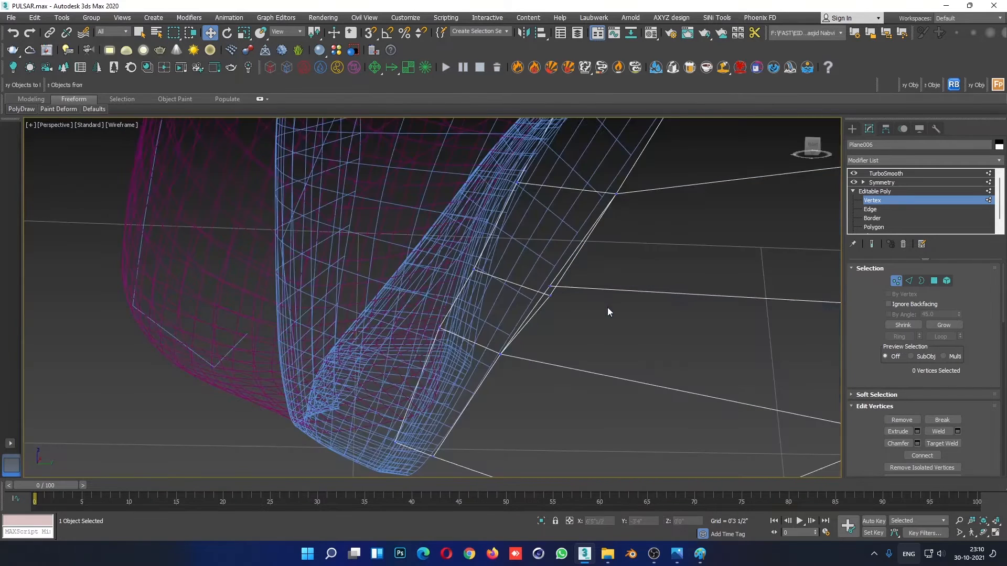
pyautogui.click(545, 282)
pyautogui.rightClick(545, 282)
pyautogui.click(525, 351)
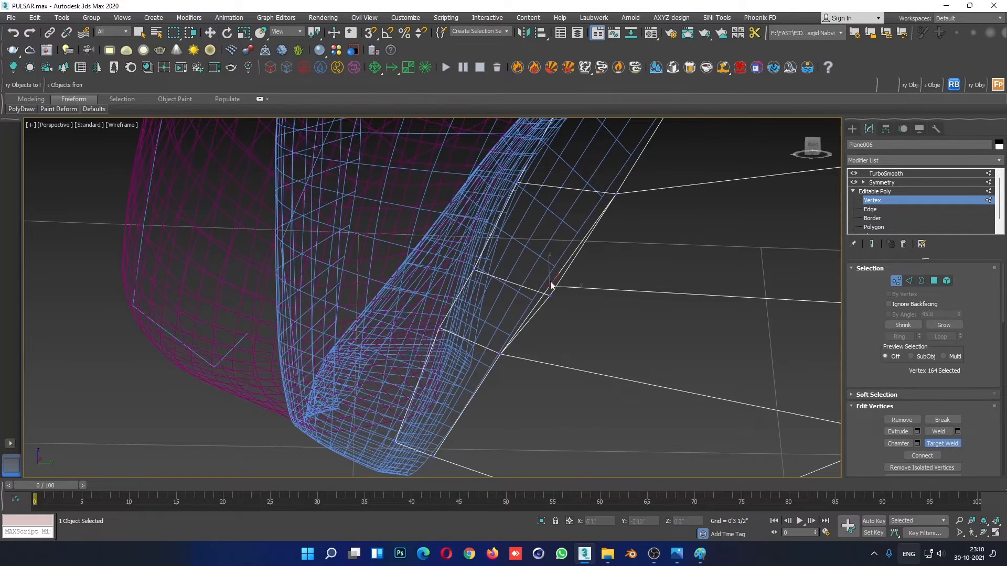
pyautogui.click(553, 296)
pyautogui.press('w')
pyautogui.press('F3')
pyautogui.scroll(-3, 619, 380)
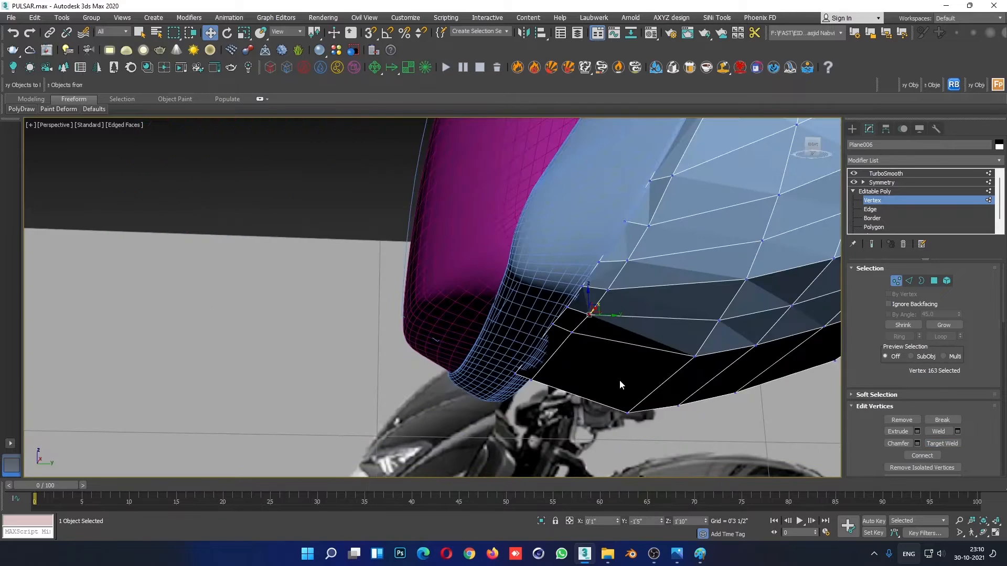
# - Return to the smoothed, mirrored fairing and inspect the surface around the weld from below
pyautogui.keyDown('alt'); pyautogui.moveTo(619, 379); pyautogui.dragTo(628, 252, button='middle'); pyautogui.keyUp('alt')
pyautogui.scroll(-3, 703, 413)
pyautogui.click(889, 192)
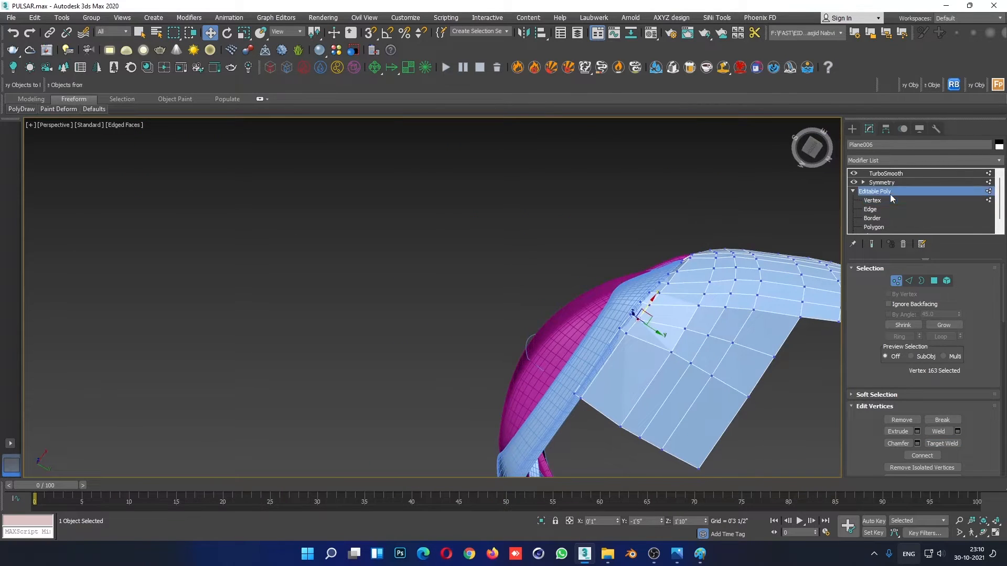
pyautogui.click(665, 197)
pyautogui.keyDown('alt'); pyautogui.moveTo(720, 373); pyautogui.dragTo(569, 224, button='middle'); pyautogui.keyUp('alt')
pyautogui.scroll(4, 607, 309)
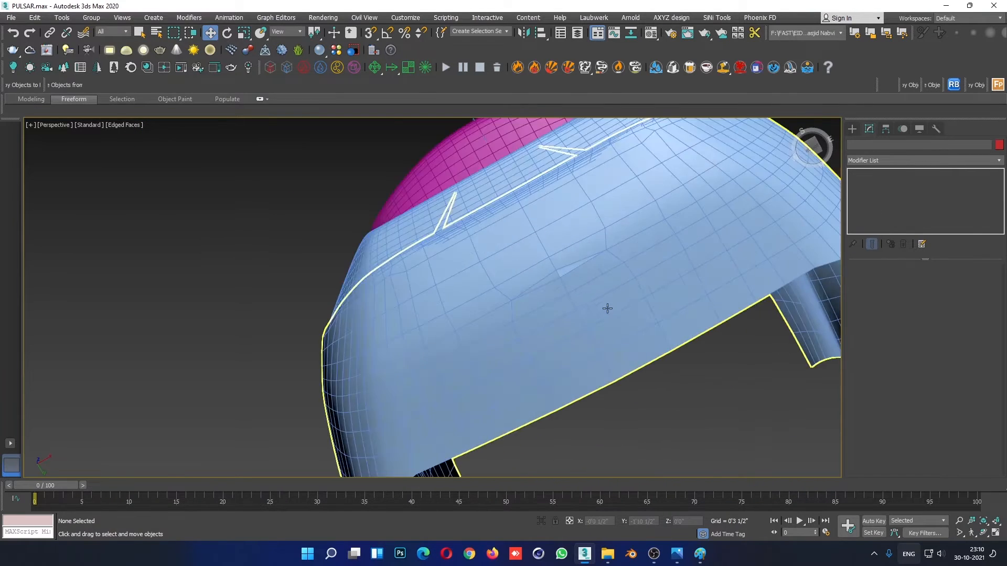
# - Adjust the weld threshold of the fairing's Symmetry modifier
pyautogui.scroll(2, 598, 232)
pyautogui.click(592, 268)
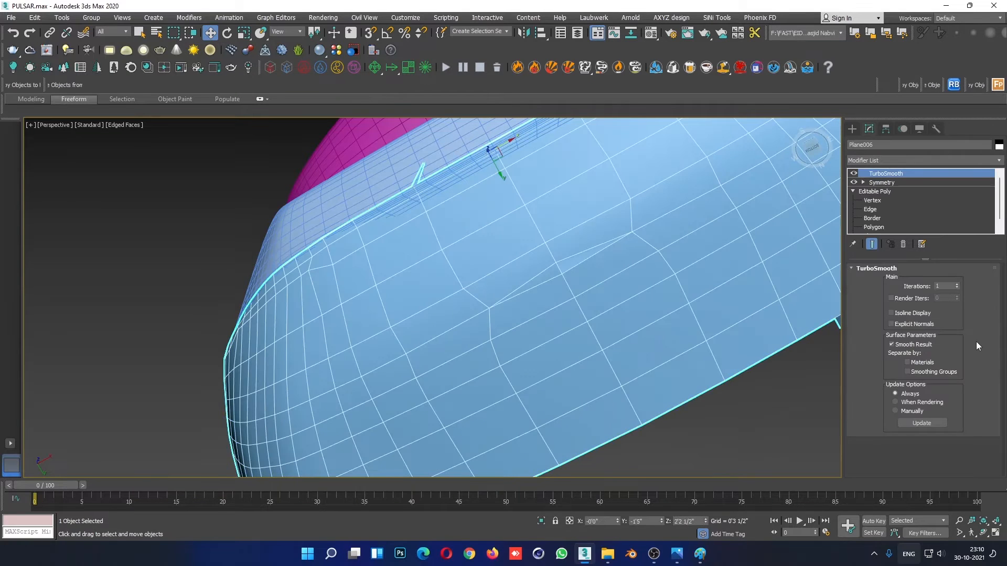
pyautogui.click(881, 182)
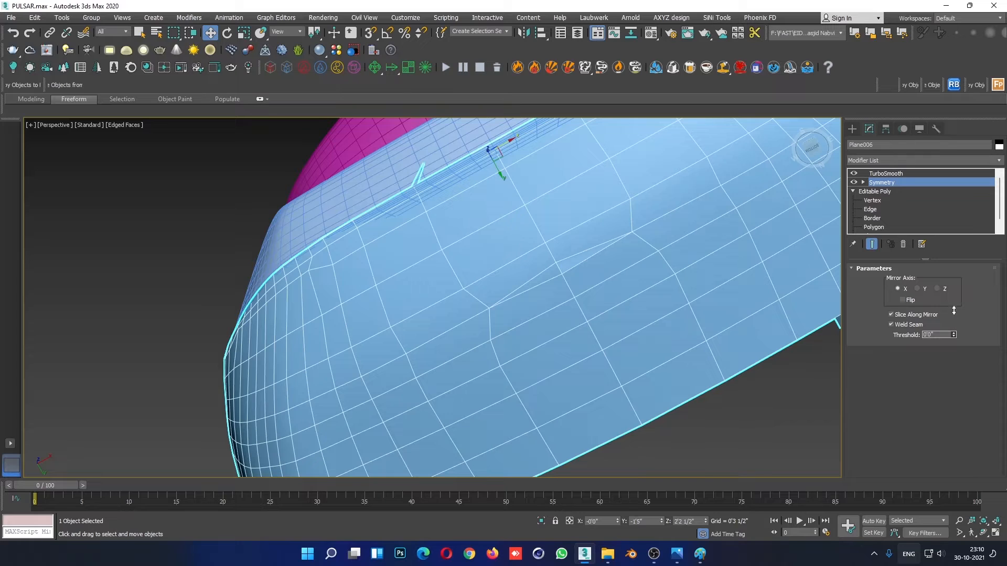
pyautogui.moveTo(953, 330)
pyautogui.mouseDown()
pyautogui.moveTo(954, 352)
pyautogui.moveTo(955, 323)
pyautogui.mouseUp()
# - Try shifting the underside strip's centreline vertices along the seam to even out their spacing
pyautogui.click(882, 200)
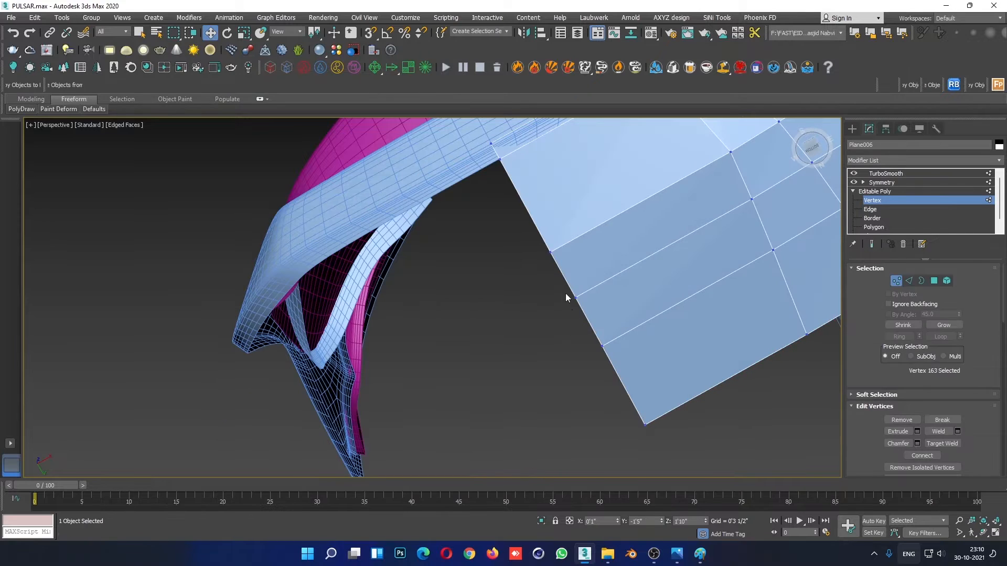
pyautogui.click(575, 296)
pyautogui.moveTo(589, 326); pyautogui.dragTo(593, 335)
pyautogui.rightClick(593, 336)
pyautogui.moveTo(558, 268); pyautogui.dragTo(554, 261)
pyautogui.rightClick(554, 262)
pyautogui.click(602, 345)
pyautogui.moveTo(612, 361); pyautogui.dragTo(619, 385)
pyautogui.rightClick(619, 385)
# - Display the smoothed fairing without its edges and examine its overall shape against the motorcycle reference
pyautogui.scroll(-5, 625, 316)
pyautogui.keyDown('alt'); pyautogui.moveTo(624, 315); pyautogui.dragTo(586, 368, button='middle'); pyautogui.keyUp('alt')
pyautogui.scroll(4, 590, 359)
pyautogui.click(898, 192)
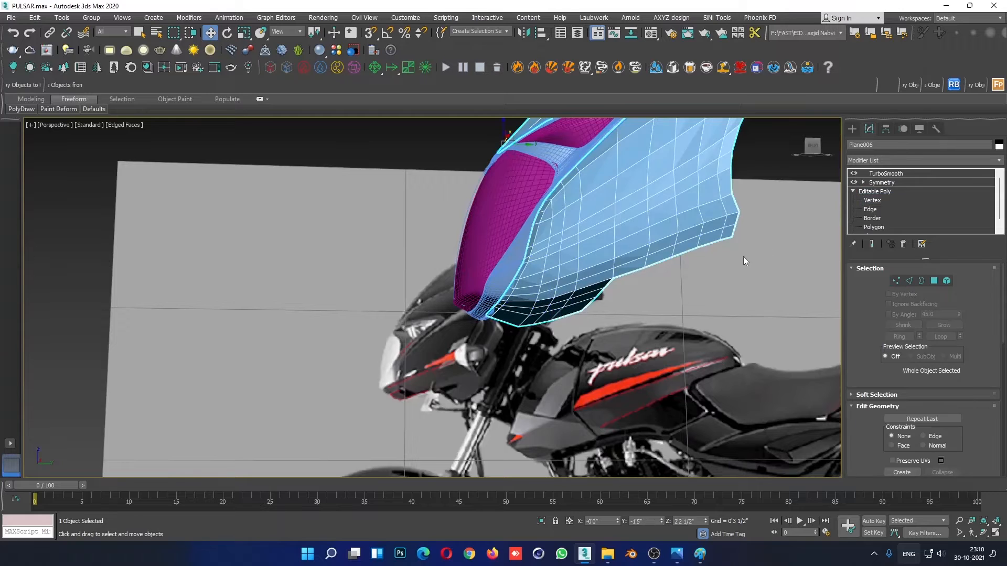
pyautogui.click(742, 258)
pyautogui.press('F4')
pyautogui.scroll(-2, 669, 314)
pyautogui.keyDown('alt'); pyautogui.moveTo(665, 312); pyautogui.dragTo(603, 348, button='middle'); pyautogui.keyUp('alt')
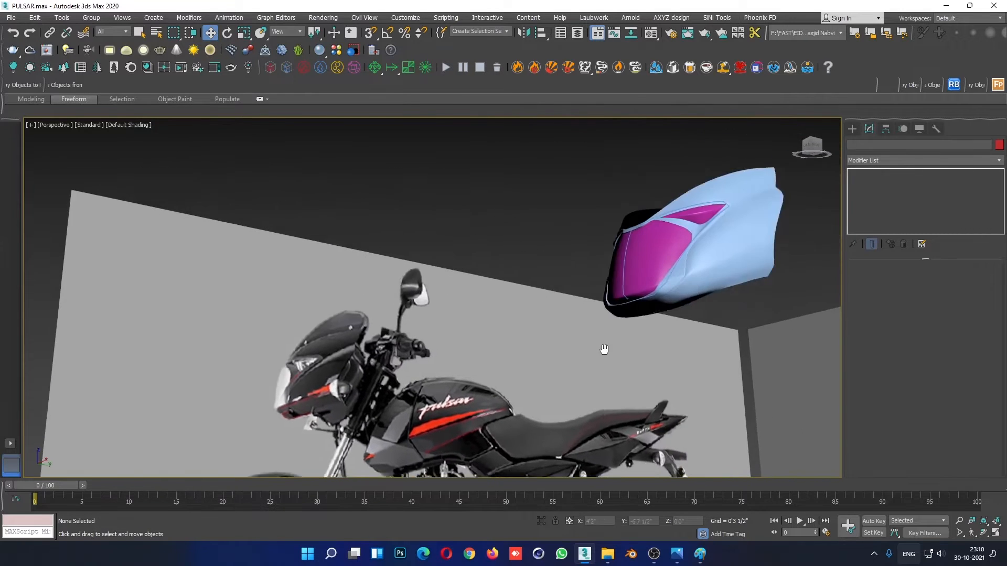
pyautogui.scroll(3, 705, 311)
# - Select the full edge loop running along the side panel's lower part towards the underside and examine its course
pyautogui.click(735, 291)
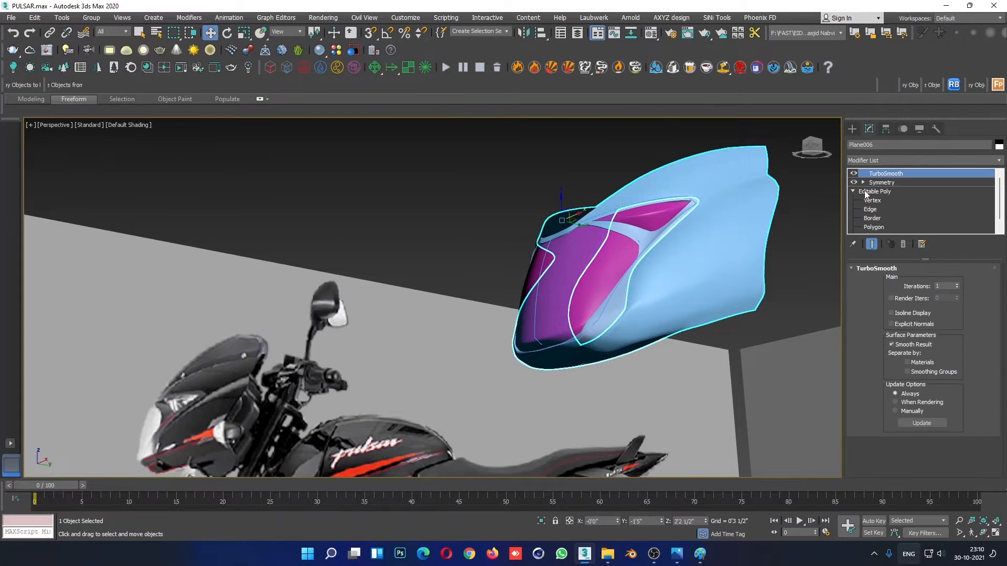
pyautogui.click(870, 210)
pyautogui.press('F4')
pyautogui.scroll(3, 666, 355)
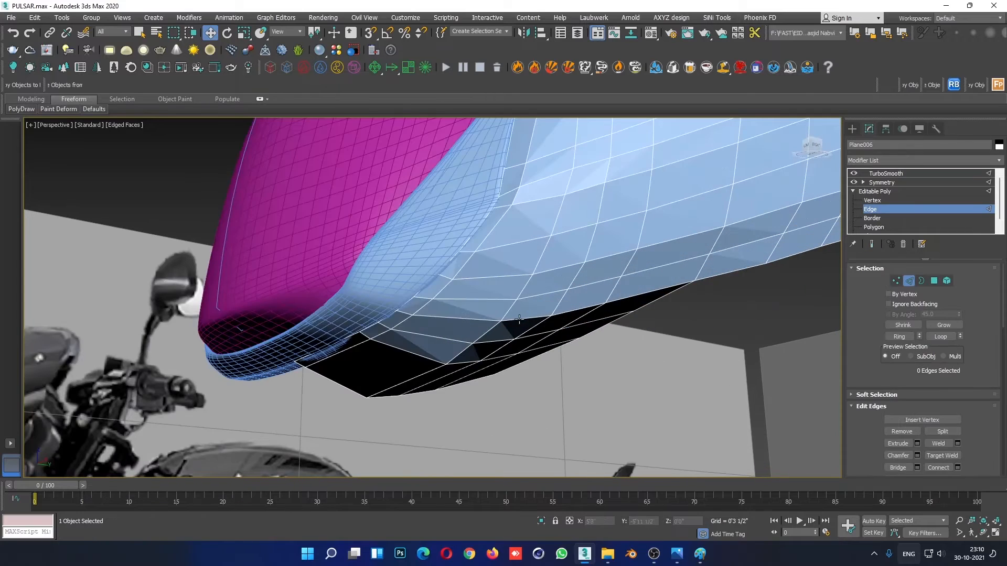
pyautogui.doubleClick(647, 272)
pyautogui.keyDown('alt'); pyautogui.moveTo(647, 271); pyautogui.dragTo(705, 333, button='middle'); pyautogui.keyUp('alt')
pyautogui.scroll(-4, 711, 324)
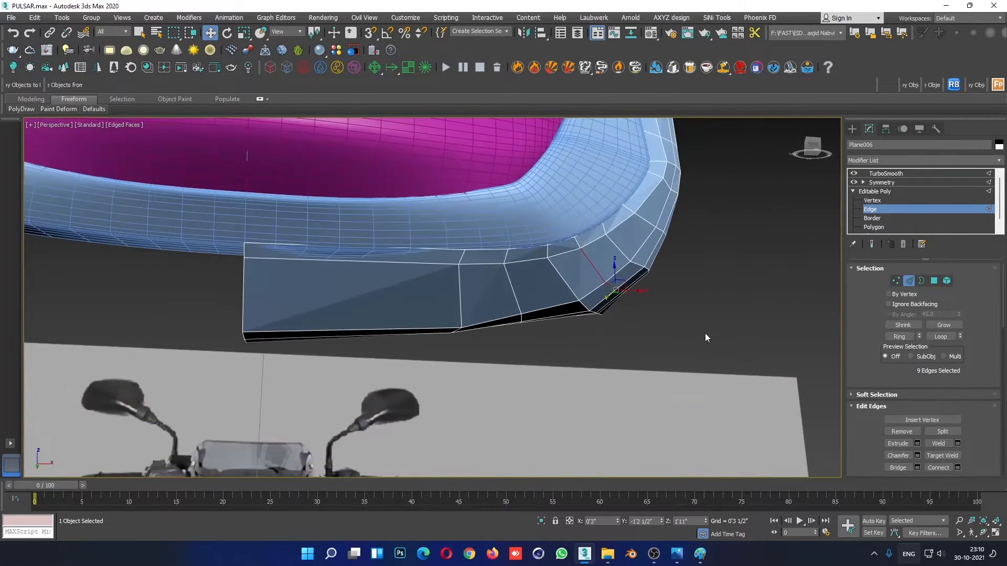
# - Compare the selected edge loop with the reference in the front view, and inspect it from below in perspective
pyautogui.hotkey('alt', 'w')
pyautogui.hotkey('alt', 'w')
pyautogui.scroll(2, 708, 238)
pyautogui.scroll(-2, 650, 263)
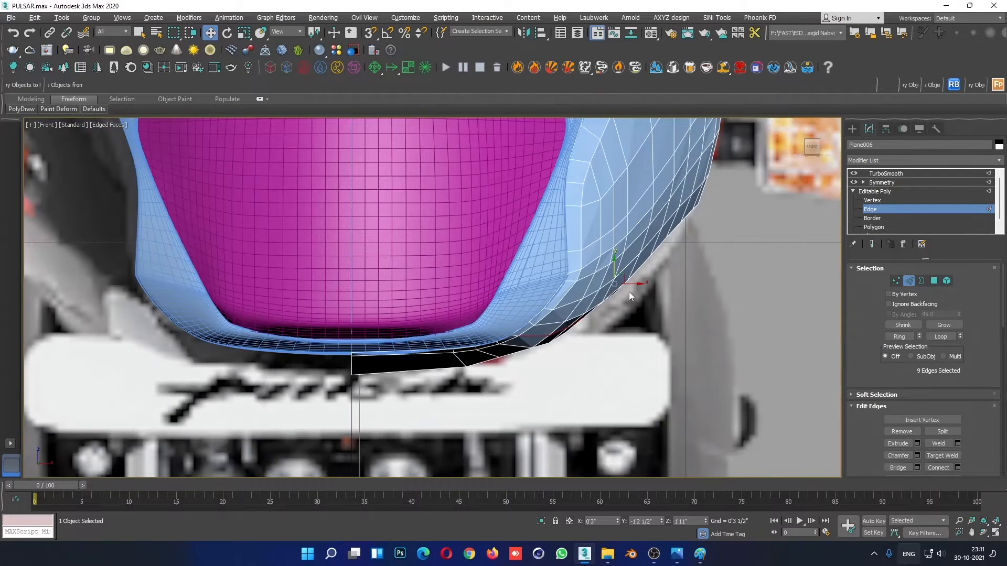
pyautogui.hotkey('alt', 'w')
pyautogui.keyDown('alt'); pyautogui.moveTo(715, 433); pyautogui.dragTo(635, 386, button='middle'); pyautogui.keyUp('alt')
pyautogui.hotkey('alt', 'w')
pyautogui.keyDown('alt'); pyautogui.moveTo(567, 383); pyautogui.dragTo(507, 266, button='middle'); pyautogui.keyUp('alt')
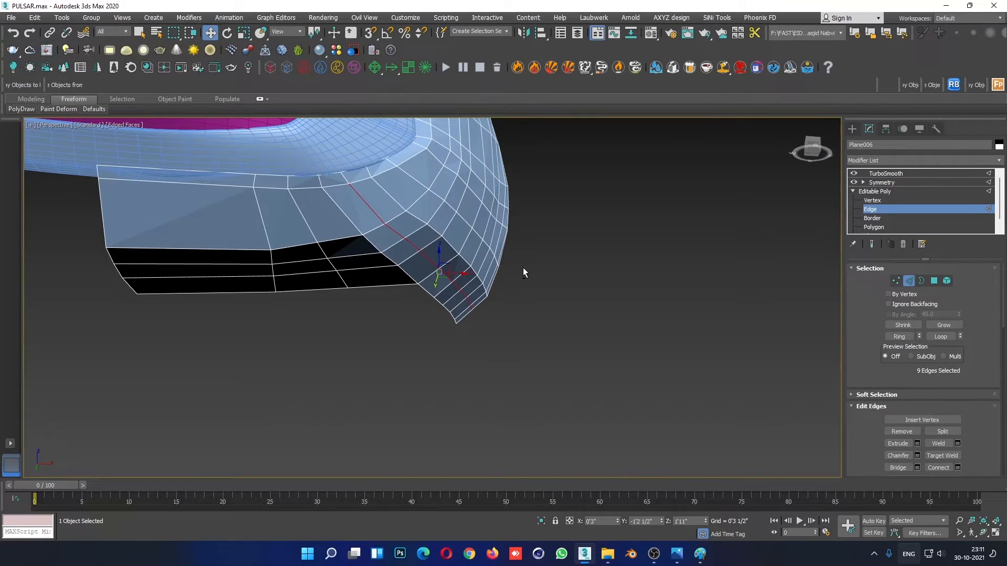
# - Adjust the lengthwise vertex rows along the rear part of the side panel's lower edge
pyautogui.press('1')
pyautogui.scroll(3, 478, 320)
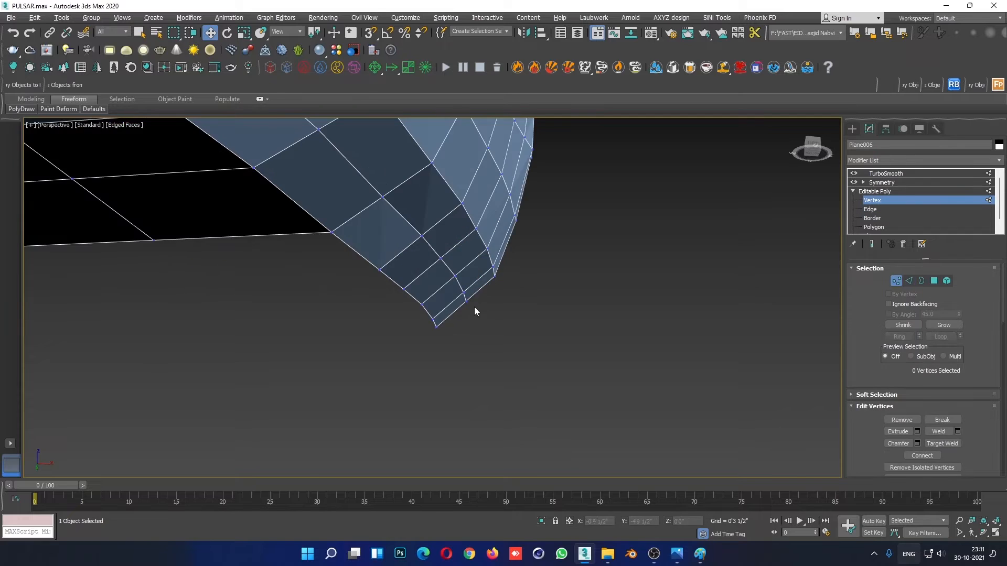
pyautogui.keyDown('alt'); pyautogui.moveTo(474, 307); pyautogui.dragTo(477, 319, button='middle'); pyautogui.keyUp('alt')
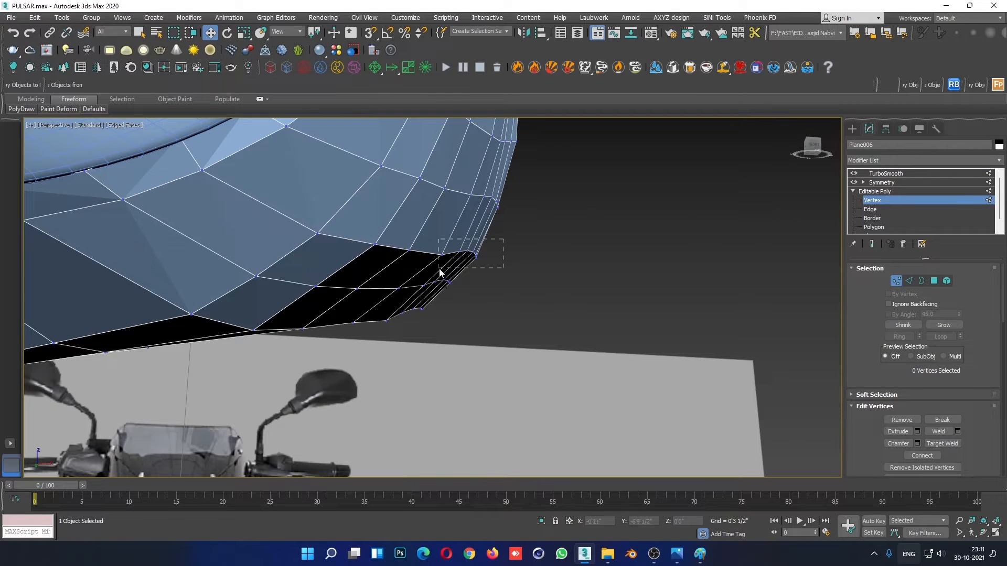
pyautogui.moveTo(440, 270); pyautogui.dragTo(439, 270)
pyautogui.keyDown('alt'); pyautogui.moveTo(439, 270); pyautogui.dragTo(769, 337, button='middle'); pyautogui.keyUp('alt')
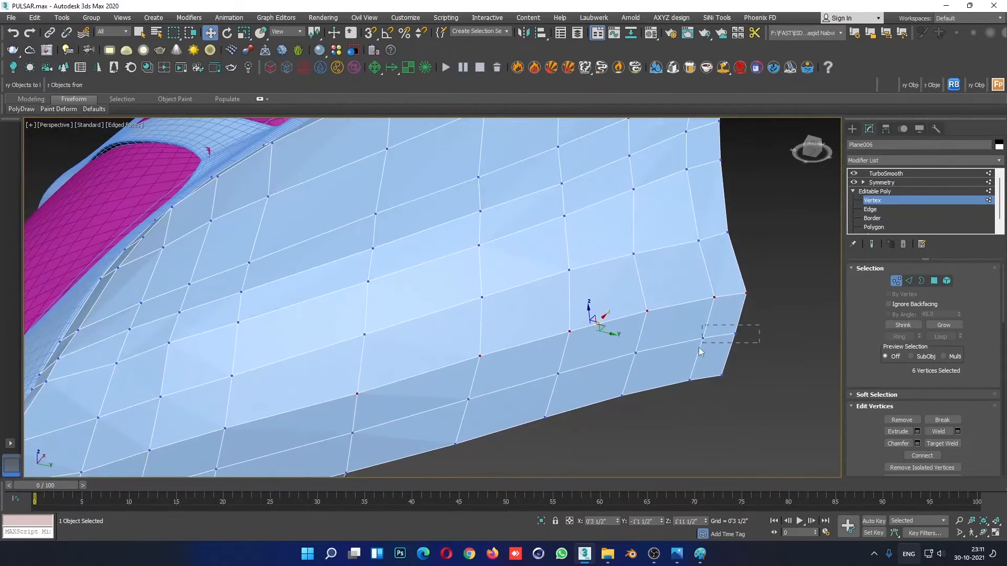
pyautogui.keyDown('ctrl'); pyautogui.click(565, 370); pyautogui.keyUp('ctrl')
pyautogui.keyDown('alt'); pyautogui.moveTo(565, 370); pyautogui.dragTo(561, 426, button='middle'); pyautogui.keyUp('alt')
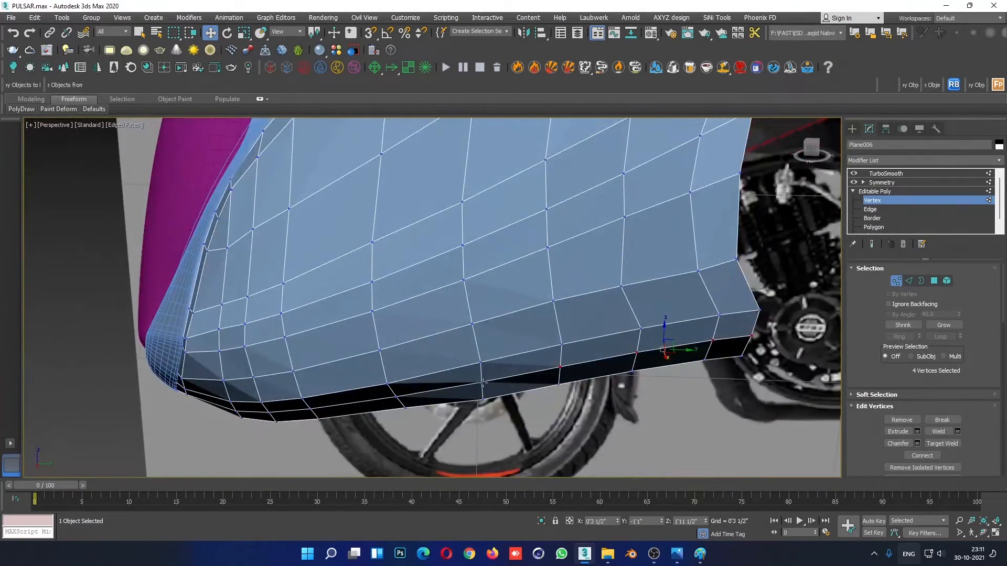
# - Shift the forward vertices of the side panel's lower middle row sideways so the row curves evenly, moving the last three together
pyautogui.click(482, 383)
pyautogui.keyDown('alt'); pyautogui.moveTo(483, 382); pyautogui.dragTo(481, 269, button='middle'); pyautogui.keyUp('alt')
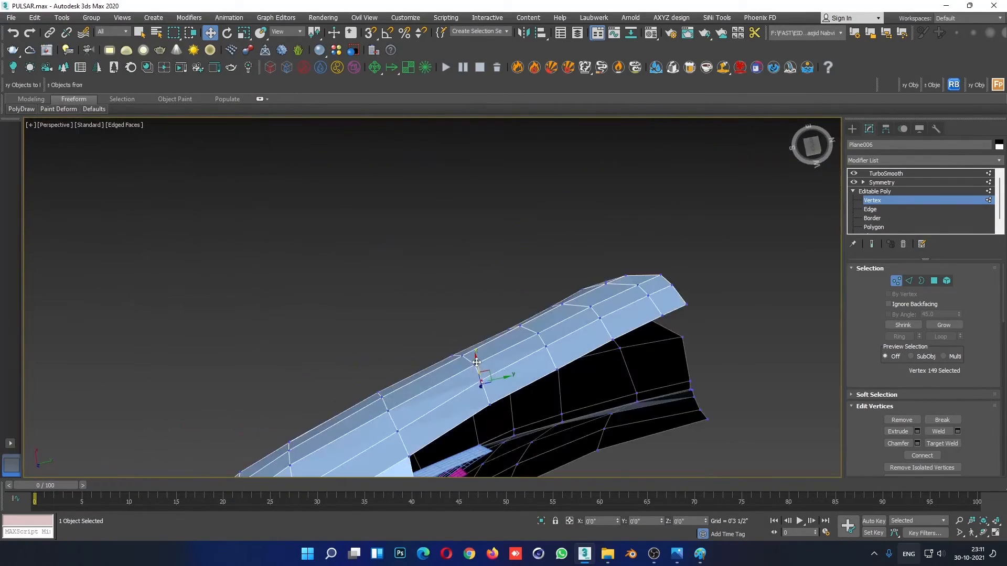
pyautogui.keyDown('alt'); pyautogui.moveTo(476, 362); pyautogui.dragTo(480, 379, button='middle'); pyautogui.keyUp('alt')
pyautogui.moveTo(473, 349); pyautogui.dragTo(472, 343)
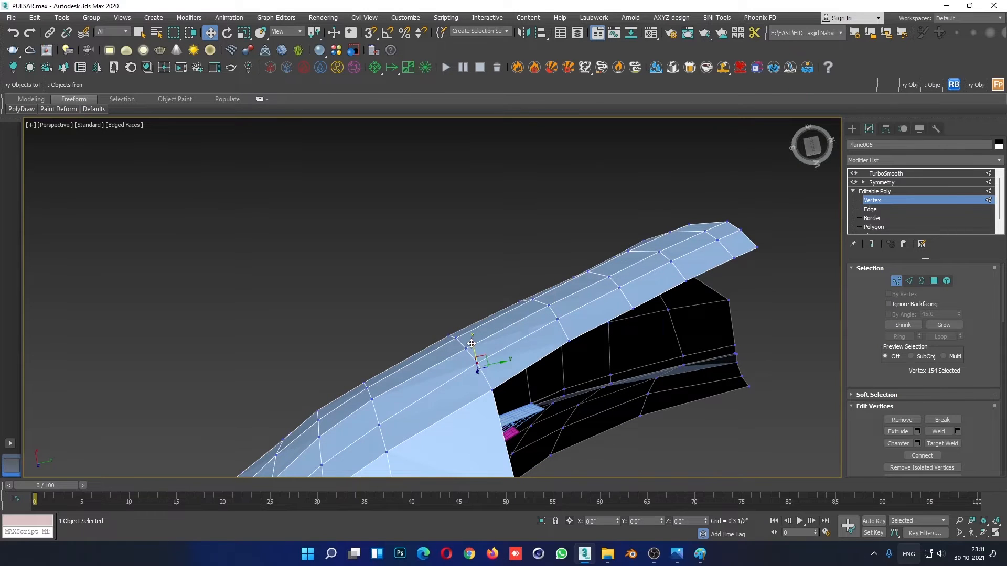
pyautogui.keyDown('alt'); pyautogui.moveTo(445, 344); pyautogui.dragTo(484, 297, button='middle'); pyautogui.keyUp('alt')
pyautogui.click(491, 298)
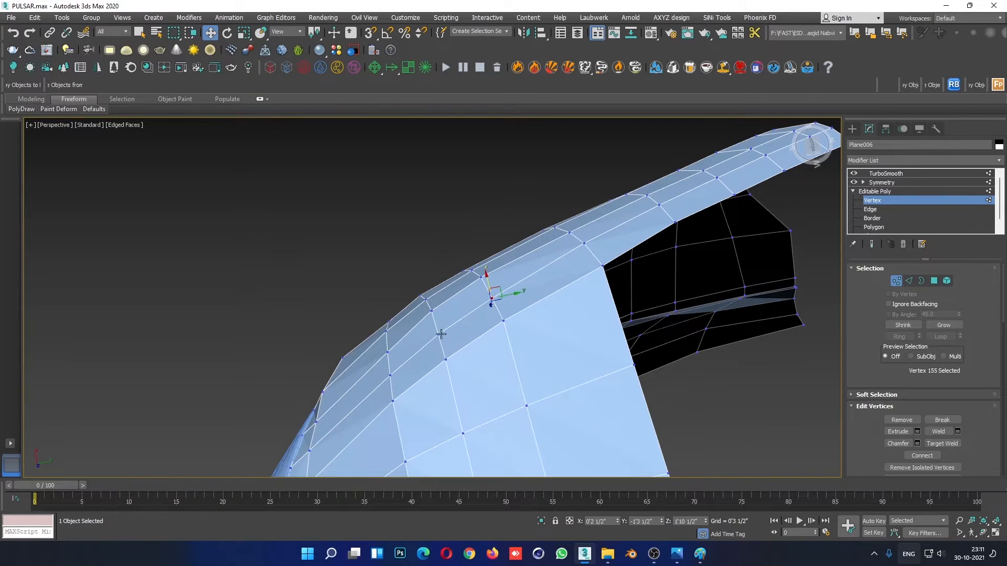
pyautogui.keyDown('ctrl'); pyautogui.click(438, 334); pyautogui.keyUp('ctrl')
pyautogui.keyDown('ctrl'); pyautogui.click(390, 375); pyautogui.keyUp('ctrl')
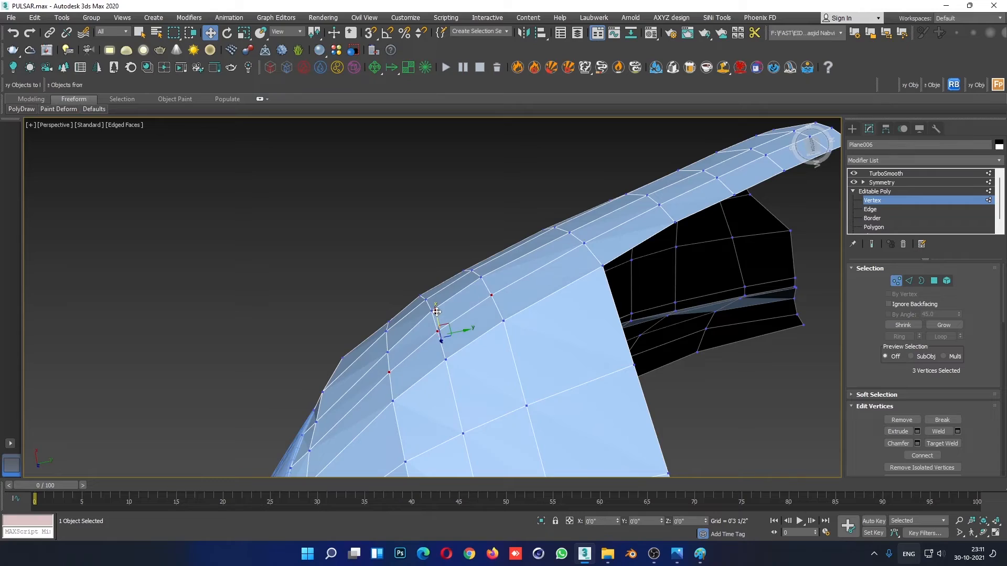
pyautogui.keyDown('alt'); pyautogui.moveTo(440, 317); pyautogui.dragTo(590, 410, button='middle'); pyautogui.keyUp('alt')
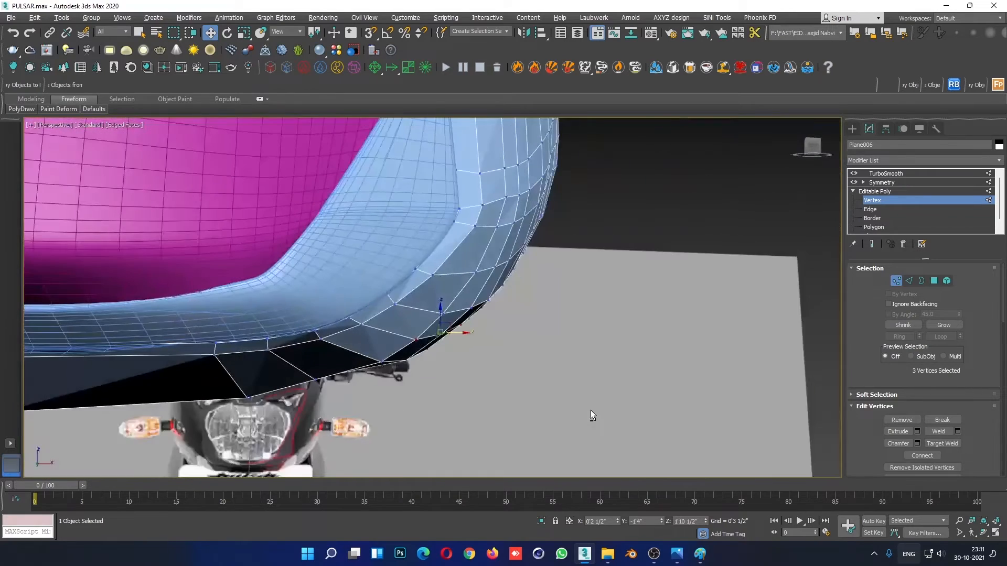
# - Show the fairing smoothed and shaded without edges, and check the surface at its lower front corner
pyautogui.click(921, 193)
pyautogui.click(613, 304)
pyautogui.press('F4')
pyautogui.scroll(-5, 612, 304)
pyautogui.keyDown('alt'); pyautogui.moveTo(572, 342); pyautogui.dragTo(506, 373, button='middle'); pyautogui.keyUp('alt')
pyautogui.scroll(5, 519, 305)
# - Try pulling the side panel vertex beside the lip's lower corner away from the lip, and undo the move
pyautogui.click(545, 332)
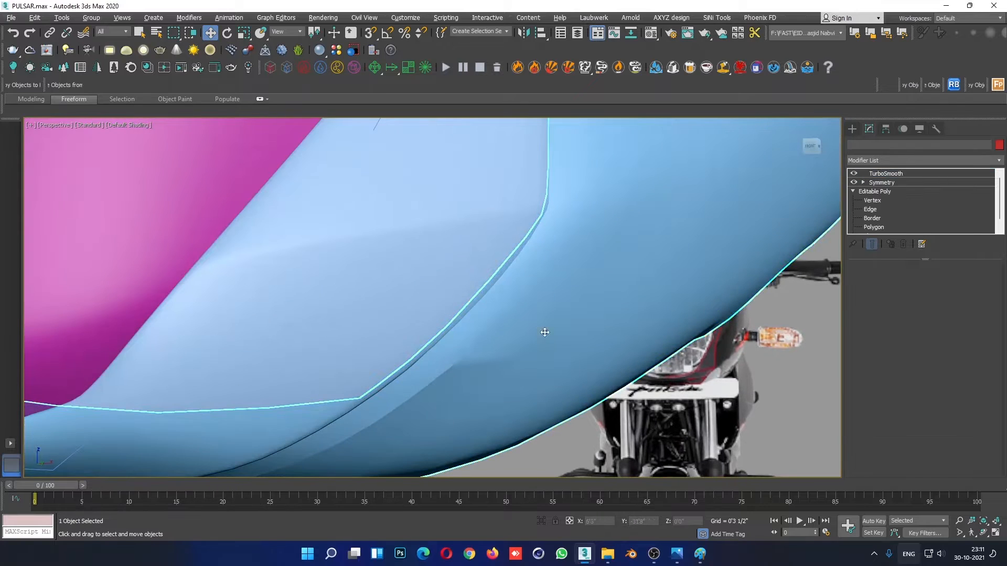
pyautogui.click(872, 200)
pyautogui.press('F4')
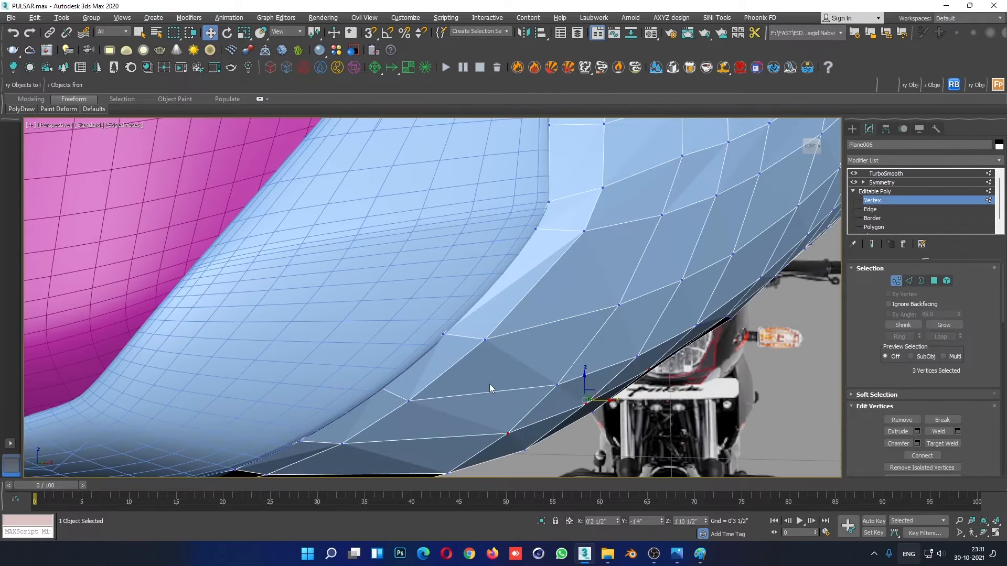
pyautogui.click(485, 339)
pyautogui.keyDown('alt'); pyautogui.moveTo(485, 339); pyautogui.dragTo(445, 331, button='middle'); pyautogui.keyUp('alt')
pyautogui.click(443, 325)
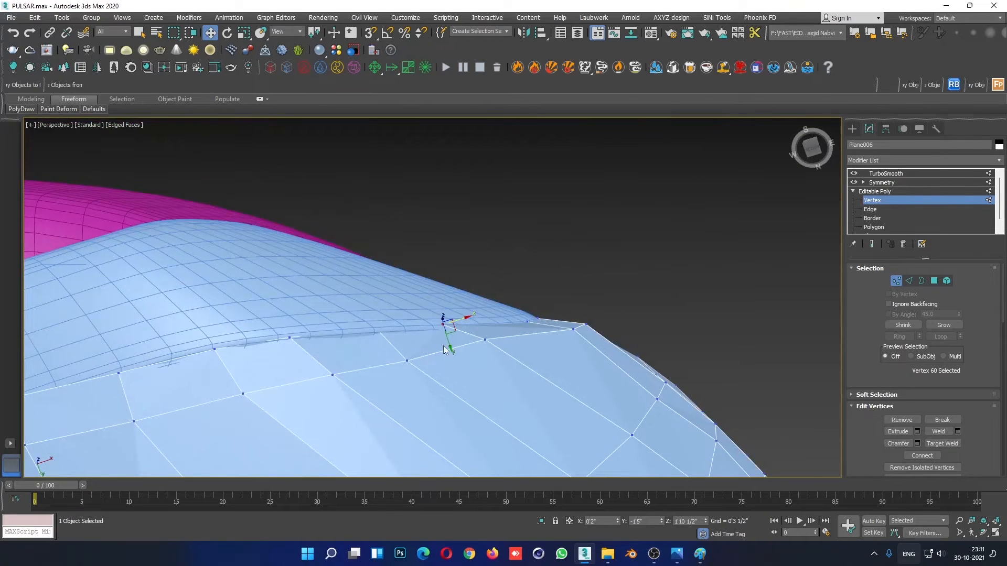
pyautogui.click(405, 362)
pyautogui.moveTo(413, 379); pyautogui.dragTo(411, 388)
pyautogui.keyDown('alt'); pyautogui.moveTo(411, 387); pyautogui.dragTo(403, 414, button='middle'); pyautogui.keyUp('alt')
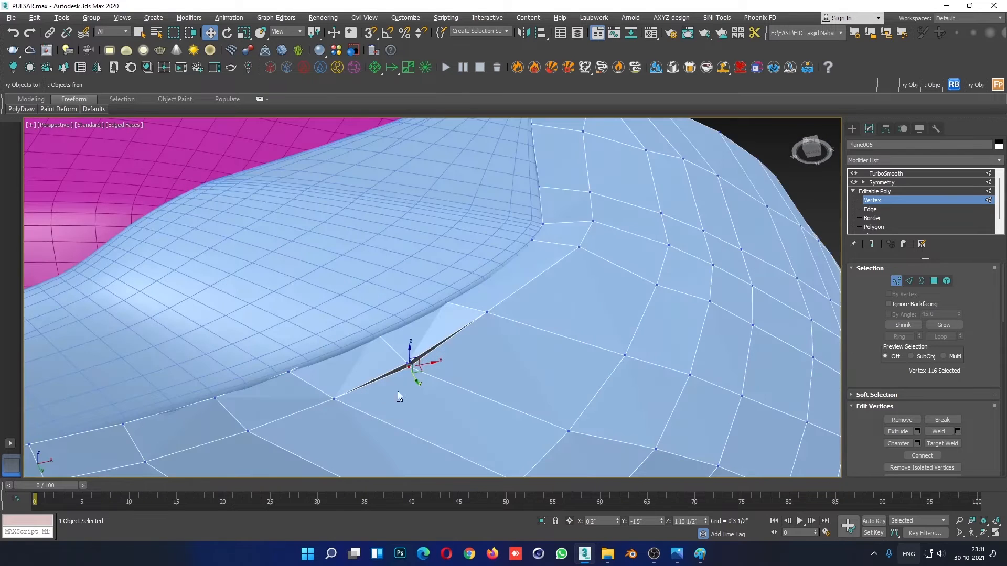
pyautogui.hotkey('ctrl', 'z')
# - Pull the unwelded side panel vertex clear of the gap and target-weld it to the matching lip vertex
pyautogui.scroll(3, 408, 370)
pyautogui.moveTo(407, 371); pyautogui.dragTo(421, 386)
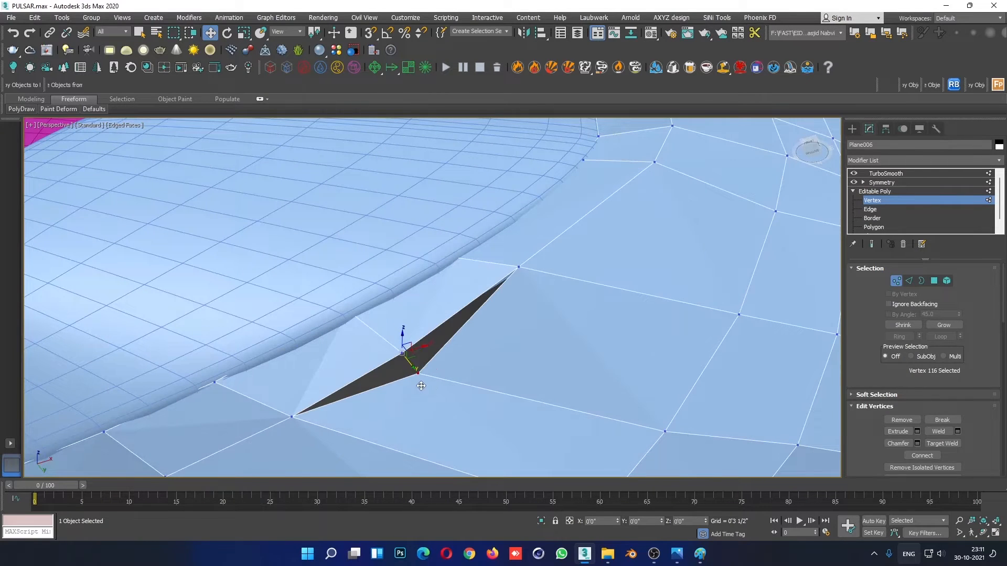
pyautogui.rightClick(477, 348)
pyautogui.click(449, 407)
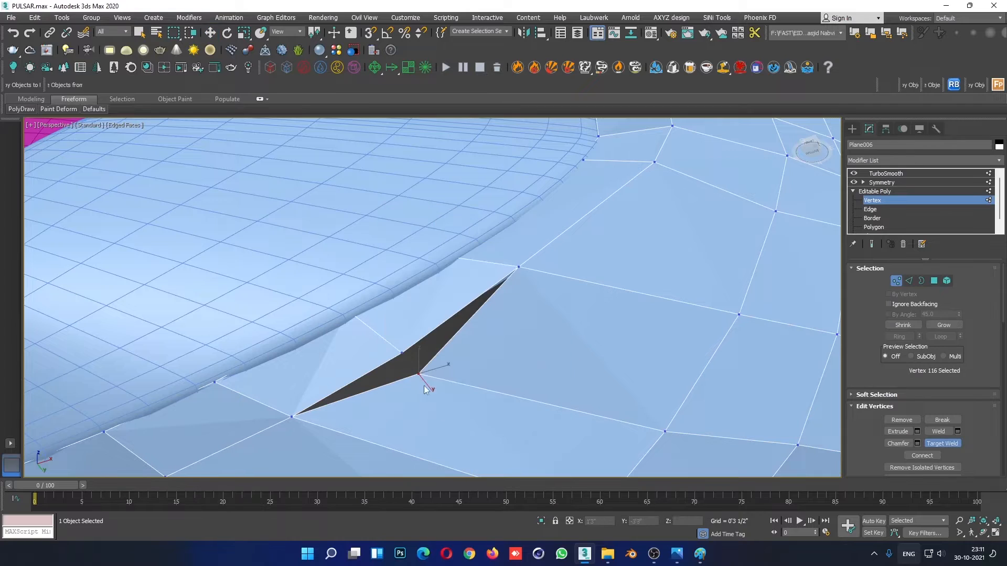
pyautogui.click(403, 354)
pyautogui.scroll(-4, 534, 329)
pyautogui.keyDown('alt'); pyautogui.moveTo(545, 327); pyautogui.dragTo(581, 303, button='middle'); pyautogui.keyUp('alt')
pyautogui.press('w')
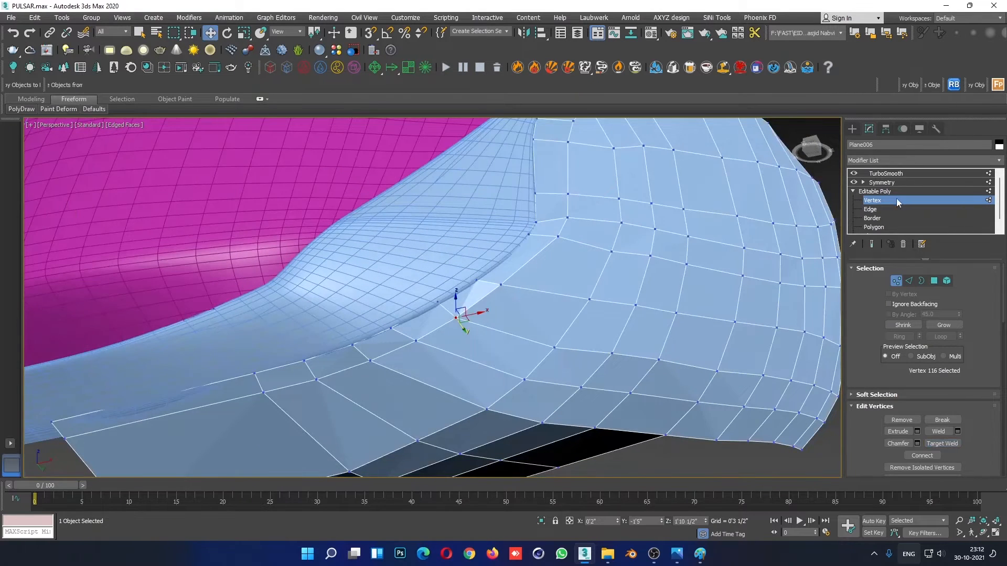
# - Leave vertex editing and review the whole smoothed fairing in plain shading
pyautogui.click(897, 200)
pyautogui.click(696, 453)
pyautogui.scroll(-5, 659, 375)
pyautogui.press('F4')
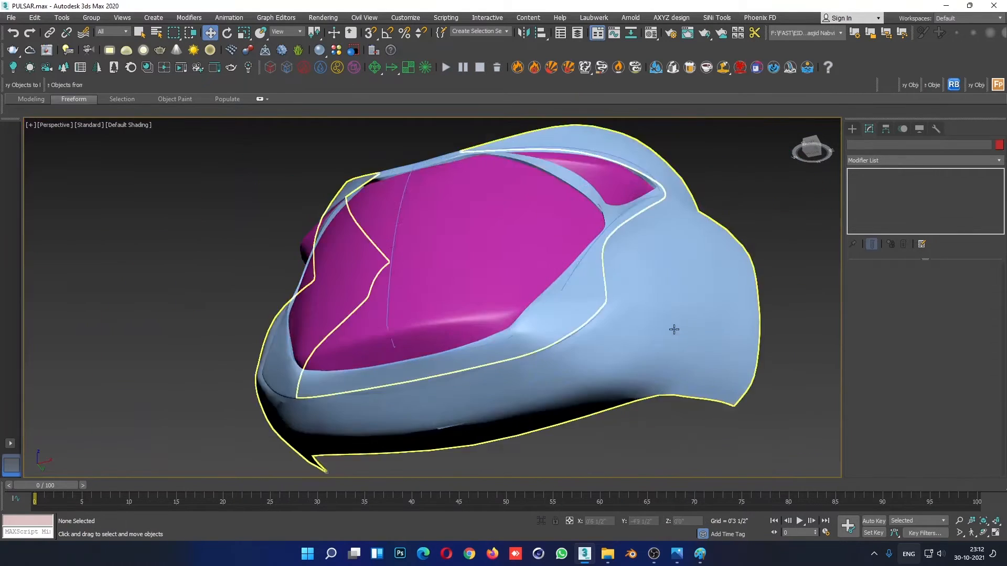
# - Locate the shading crease below the lip's lower corner and open the side panel's base mesh for vertex editing with edges shown
pyautogui.keyDown('alt'); pyautogui.moveTo(672, 328); pyautogui.dragTo(701, 379, button='middle'); pyautogui.keyUp('alt')
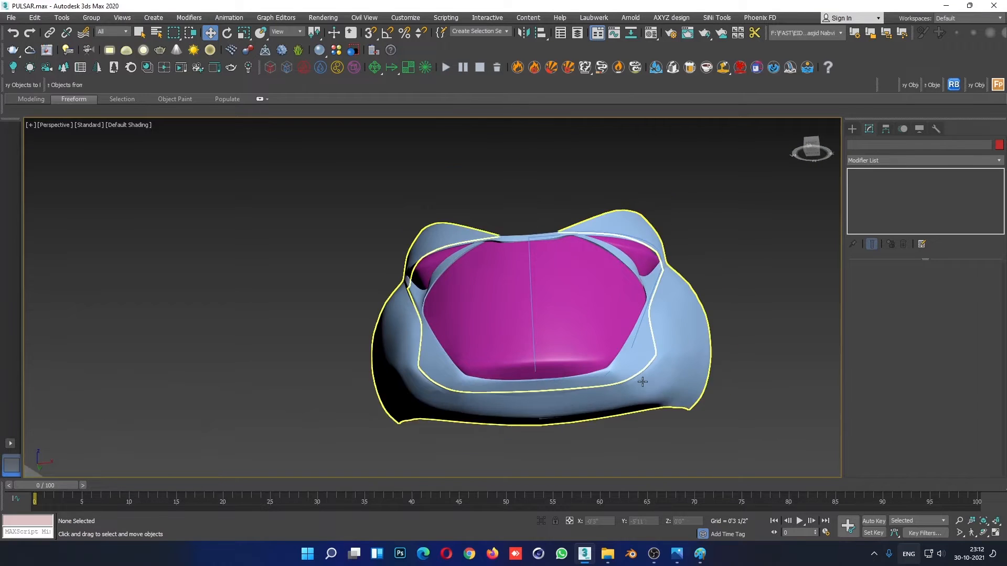
pyautogui.scroll(5, 676, 394)
pyautogui.scroll(4, 649, 367)
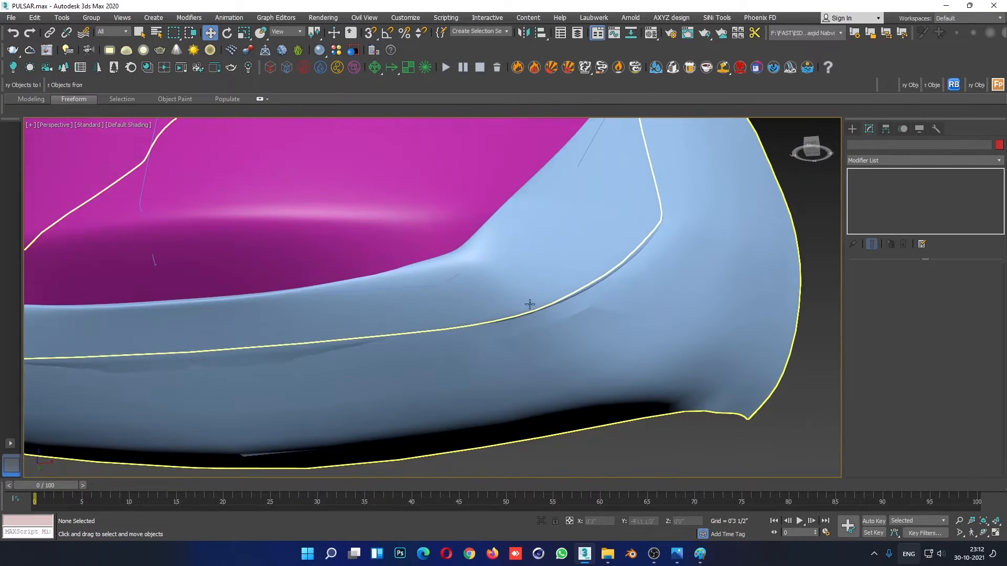
pyautogui.scroll(3, 552, 333)
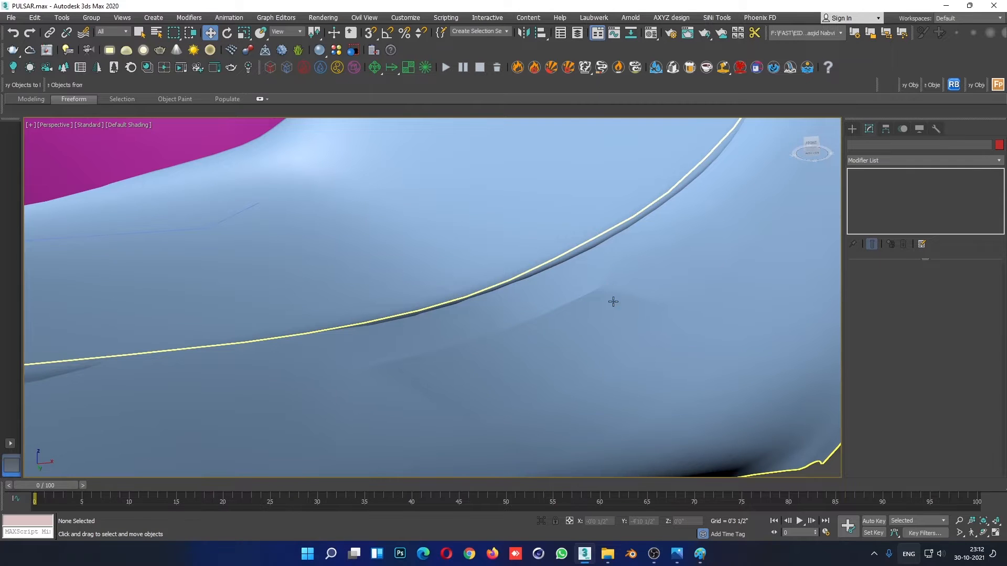
pyautogui.scroll(-2, 613, 301)
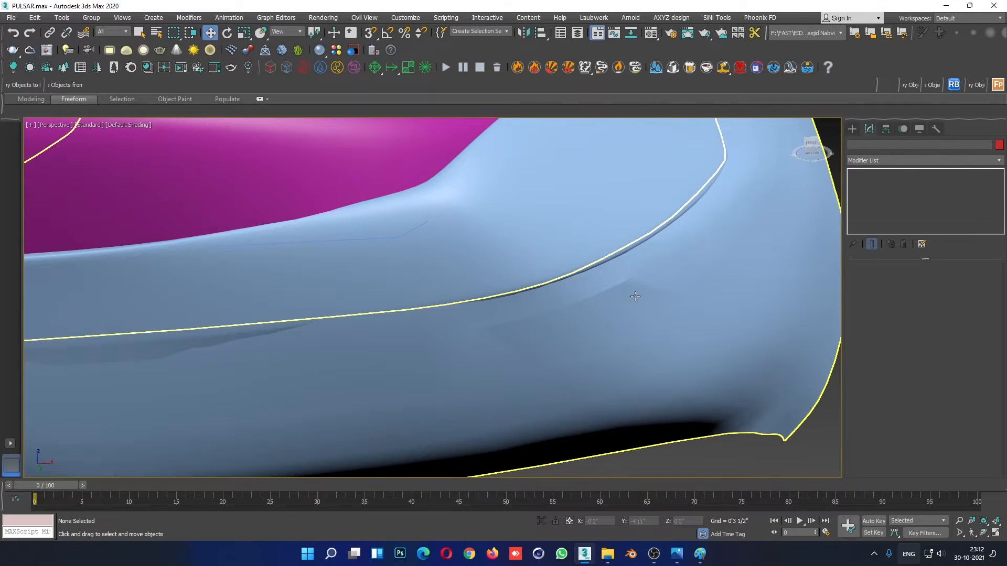
pyautogui.click(626, 276)
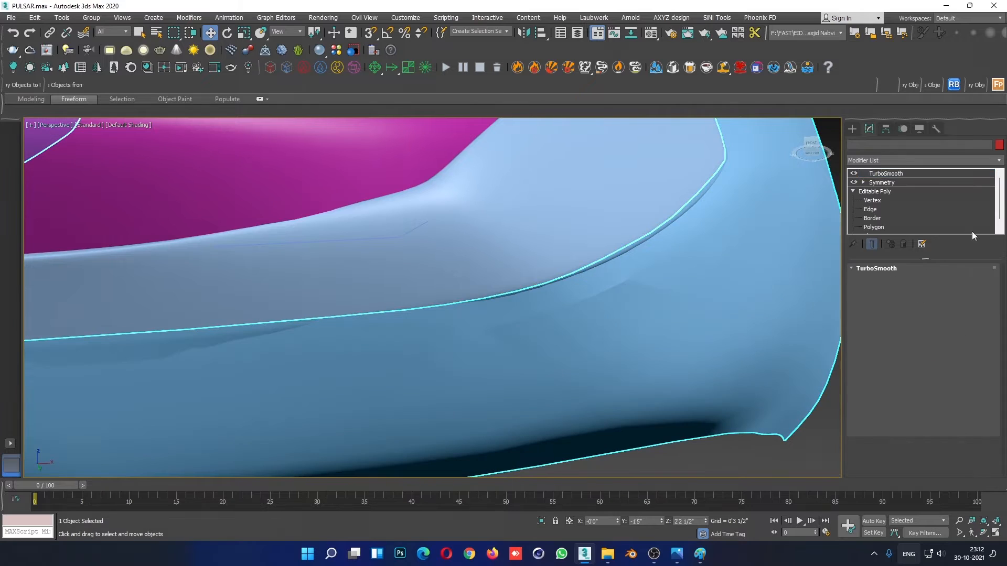
pyautogui.click(871, 210)
pyautogui.click(874, 201)
pyautogui.press('F4')
# - Pull the loose side panel vertex below the lip away to expose the gap and target-weld it to its matching rim vertex
pyautogui.click(532, 317)
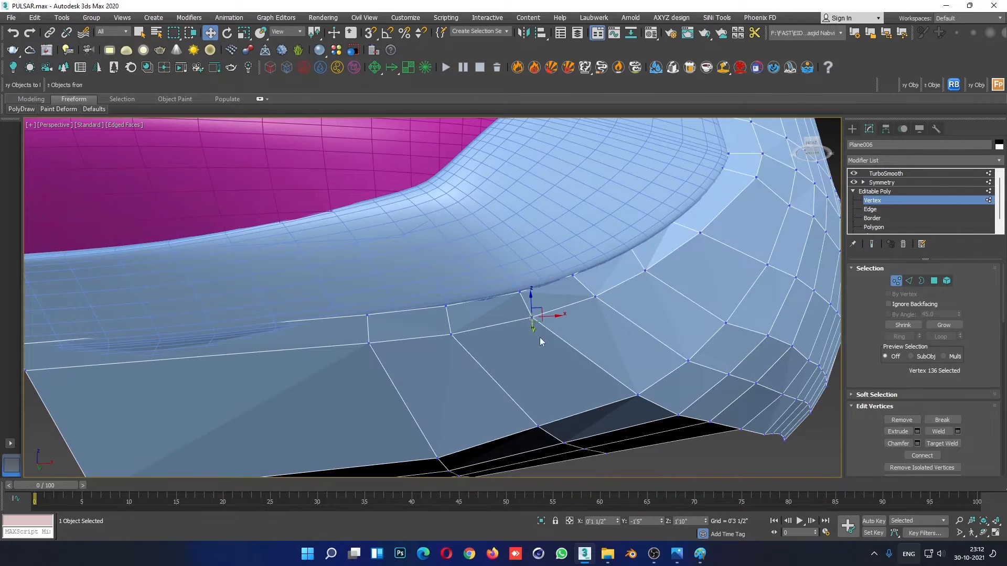
pyautogui.keyDown('alt'); pyautogui.moveTo(540, 338); pyautogui.dragTo(537, 333, button='middle'); pyautogui.keyUp('alt')
pyautogui.moveTo(533, 333)
pyautogui.mouseDown()
pyautogui.moveTo(534, 358)
pyautogui.moveTo(531, 340)
pyautogui.mouseUp()
pyautogui.hotkey('ctrl', 'z')
pyautogui.scroll(3, 538, 344)
pyautogui.rightClick(575, 324)
pyautogui.click(548, 386)
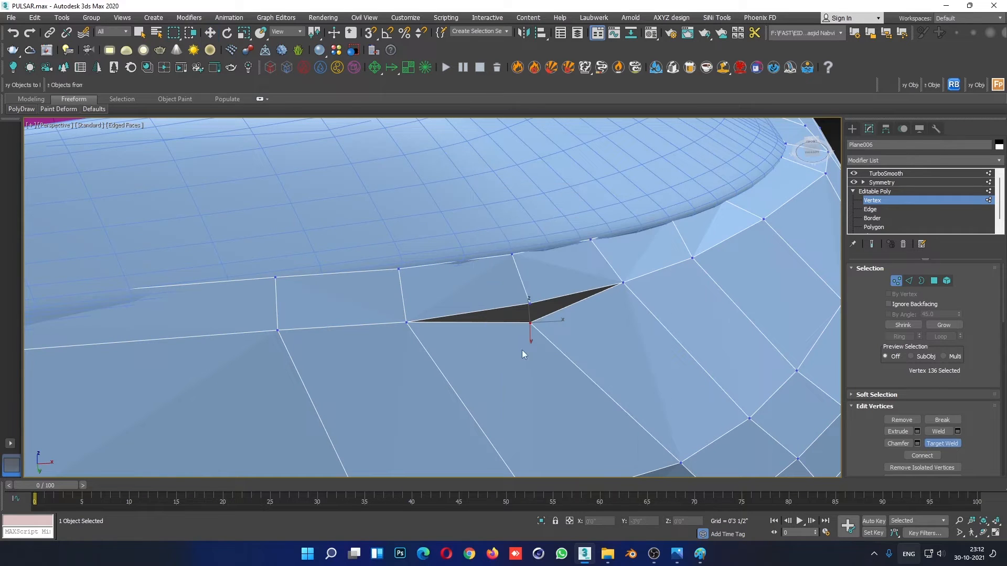
pyautogui.click(530, 302)
pyautogui.rightClick(459, 328)
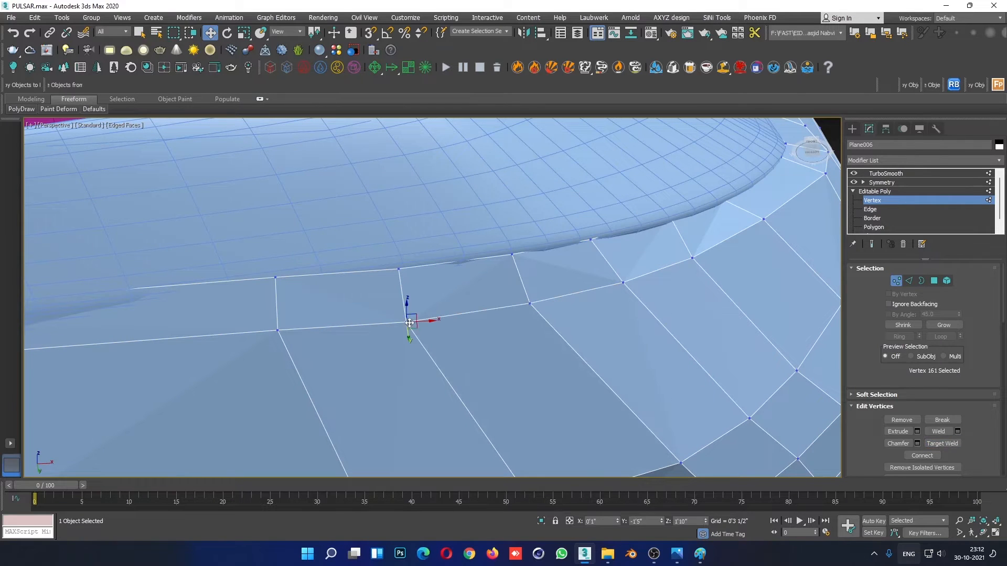
# - Check the next rim vertex along the strip, leave vertex editing and examine the smoothed surface around the lip's corner
pyautogui.moveTo(411, 330)
pyautogui.mouseDown()
pyautogui.moveTo(411, 342)
pyautogui.moveTo(413, 330)
pyautogui.mouseUp()
pyautogui.keyDown('alt'); pyautogui.moveTo(699, 256); pyautogui.dragTo(612, 295, button='middle'); pyautogui.keyUp('alt')
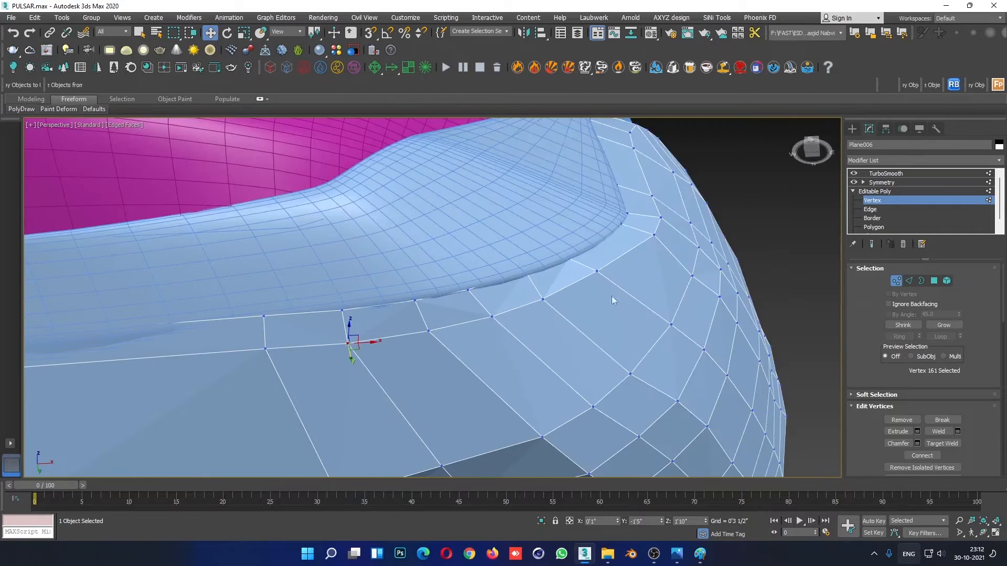
pyautogui.click(883, 193)
pyautogui.click(724, 203)
pyautogui.moveTo(667, 234)
pyautogui.keyDown('alt'); pyautogui.mouseDown(button='middle')
pyautogui.moveTo(668, 310)
pyautogui.moveTo(673, 239)
pyautogui.mouseUp(button='middle'); pyautogui.keyUp('alt')
pyautogui.scroll(2, 519, 266)
# - Reopen the side panel's vertices, test two rim vertices near the lip's corner by pulling them, and undo both moves
pyautogui.click(546, 252)
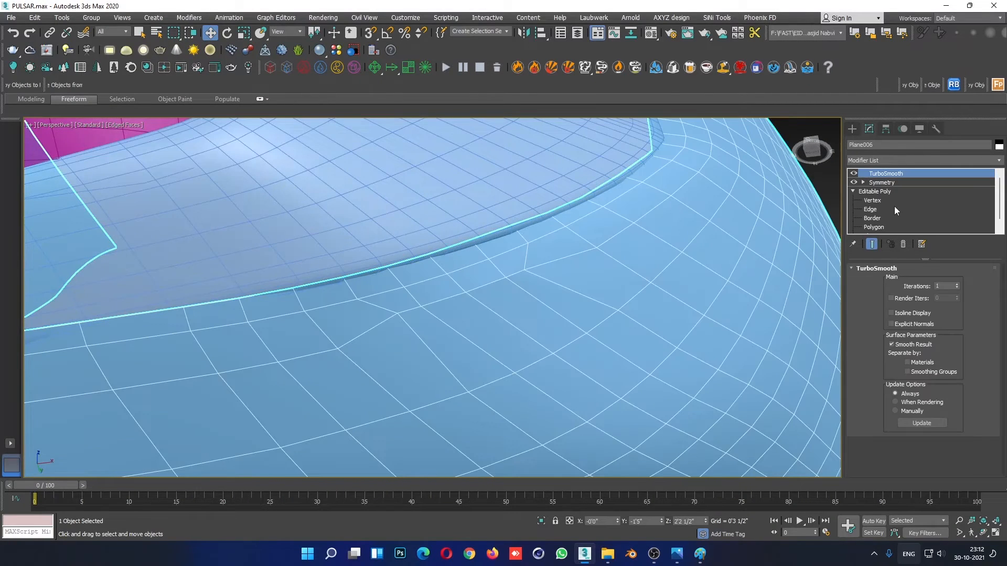
pyautogui.click(871, 201)
pyautogui.click(545, 266)
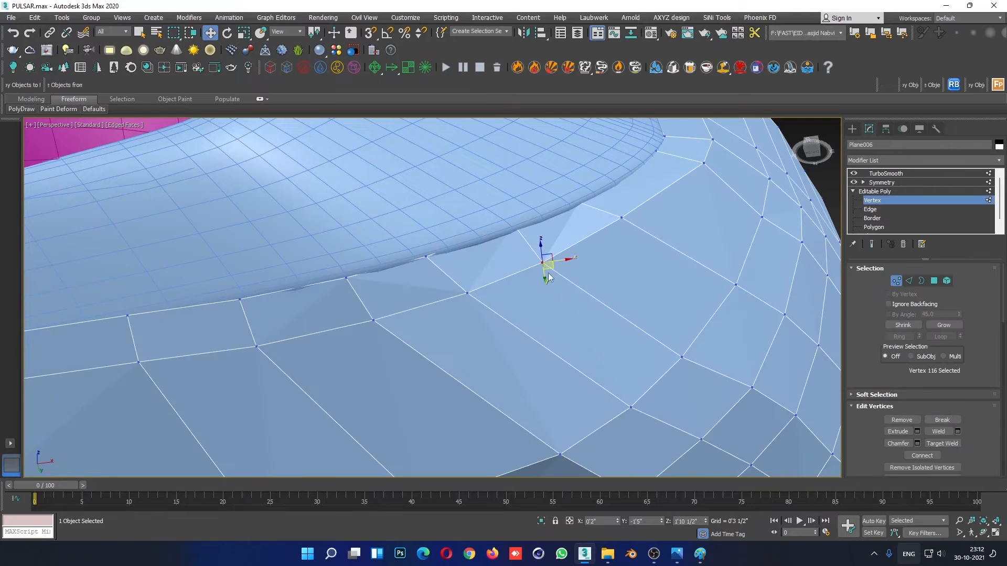
pyautogui.moveTo(546, 278); pyautogui.dragTo(573, 316)
pyautogui.hotkey('ctrl', 'z')
pyautogui.moveTo(620, 235)
pyautogui.mouseDown()
pyautogui.moveTo(627, 300)
pyautogui.moveTo(621, 230)
pyautogui.mouseUp()
pyautogui.hotkey('ctrl', 'z')
# - Pull the unwelded vertex between the strip and side panel clear of the gap and target-weld it to the rim vertex above
pyautogui.moveTo(469, 300); pyautogui.dragTo(488, 354)
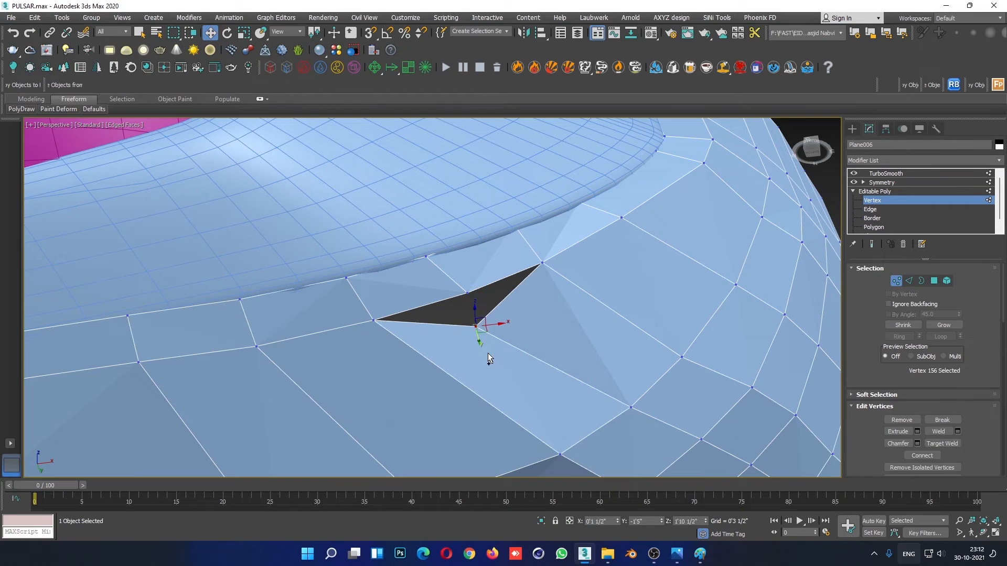
pyautogui.hotkey('ctrl', 'z')
pyautogui.moveTo(477, 320); pyautogui.dragTo(478, 341)
pyautogui.rightClick(553, 322)
pyautogui.click(540, 331)
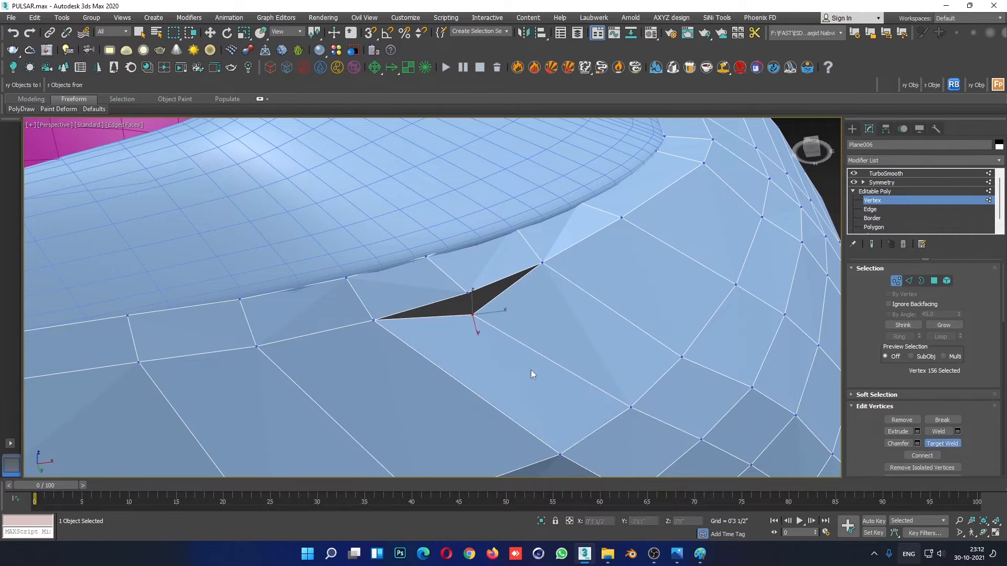
pyautogui.click(467, 291)
pyautogui.press('w')
# - Leave vertex editing and review the smoothed fairing in plain shading from the front, underneath and the opposite side
pyautogui.click(888, 192)
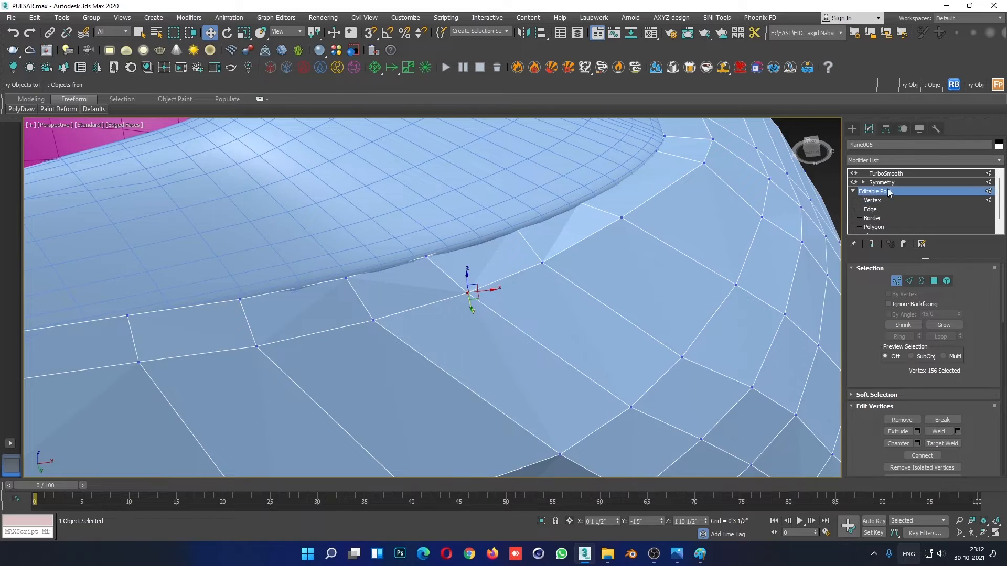
pyautogui.scroll(-5, 686, 331)
pyautogui.click(744, 244)
pyautogui.scroll(-5, 744, 243)
pyautogui.press('F4')
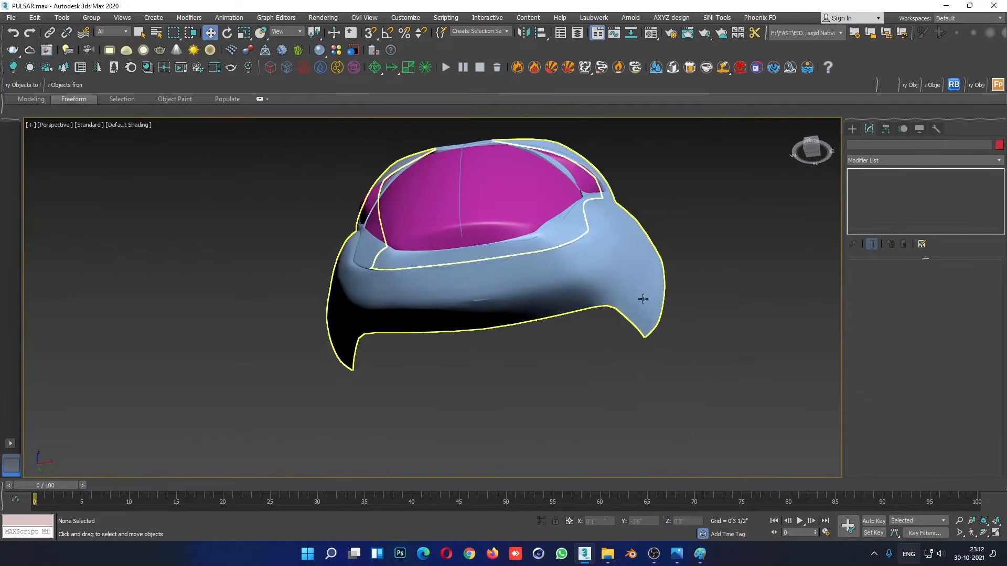
pyautogui.moveTo(738, 266)
pyautogui.keyDown('alt'); pyautogui.mouseDown(button='middle')
pyautogui.moveTo(684, 335)
pyautogui.moveTo(510, 252)
pyautogui.mouseUp(button='middle'); pyautogui.keyUp('alt')
pyautogui.click(509, 252)
pyautogui.scroll(6, 506, 225)
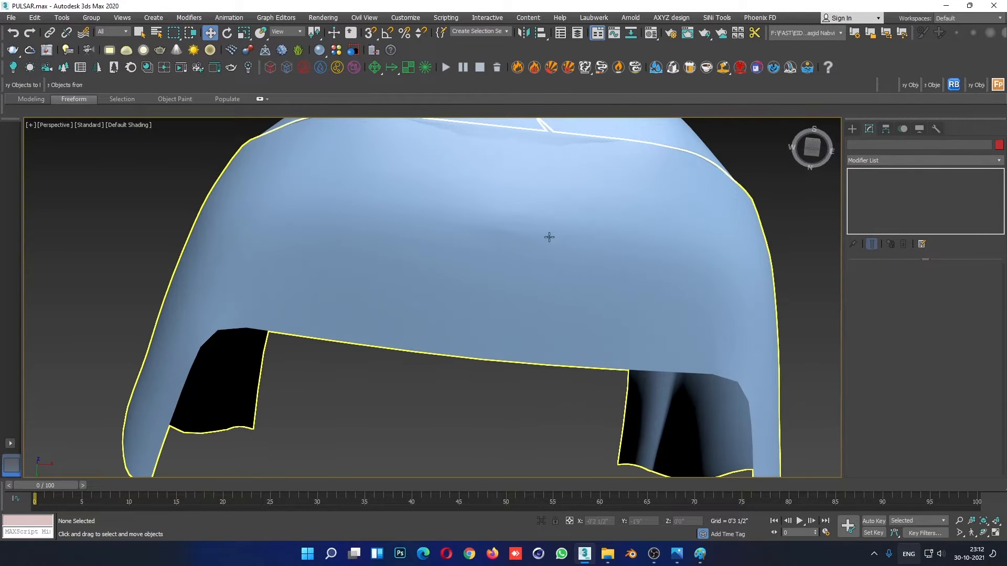
pyautogui.scroll(-4, 521, 243)
pyautogui.keyDown('alt'); pyautogui.moveTo(564, 279); pyautogui.dragTo(586, 407, button='middle'); pyautogui.keyUp('alt')
# - Reopen the side panel's vertices with edges shown and examine the strip's centre end where it meets the lip
pyautogui.click(586, 406)
pyautogui.scroll(5, 587, 406)
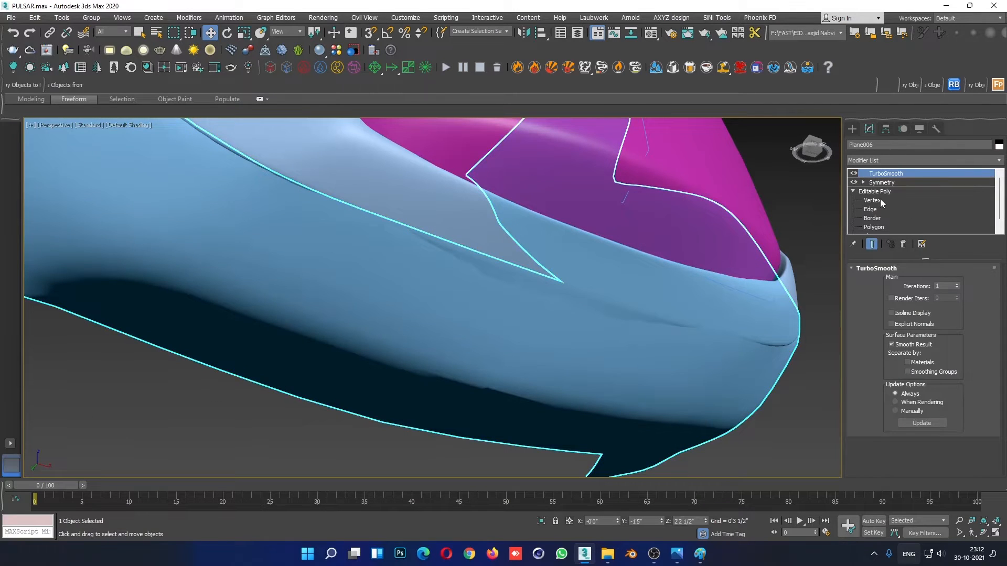
pyautogui.click(880, 200)
pyautogui.keyDown('alt'); pyautogui.moveTo(603, 335); pyautogui.dragTo(593, 337, button='middle'); pyautogui.keyUp('alt')
pyautogui.moveTo(684, 356); pyautogui.dragTo(644, 360, button='middle')
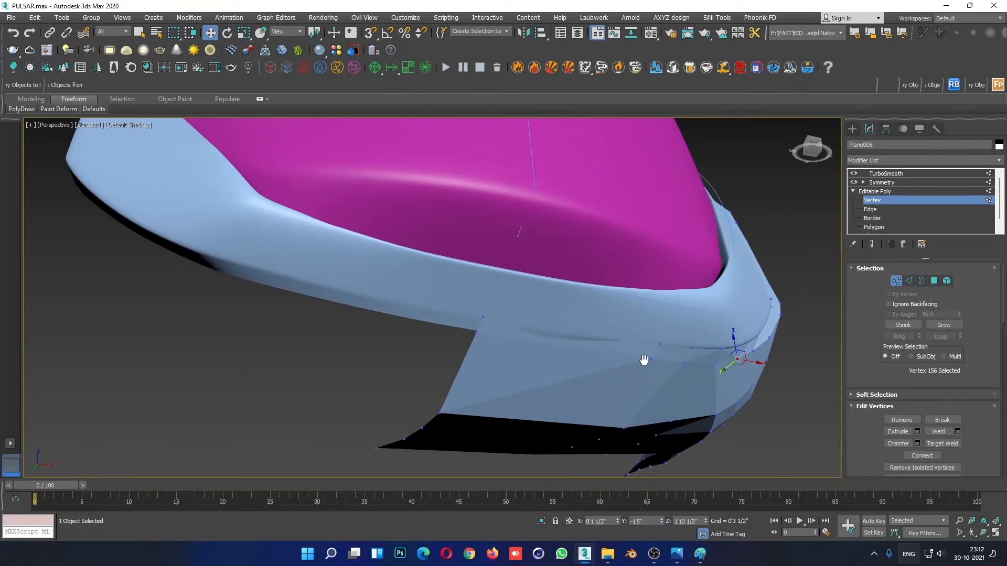
pyautogui.press('F4')
pyautogui.scroll(2, 575, 354)
pyautogui.keyDown('alt'); pyautogui.moveTo(453, 326); pyautogui.dragTo(466, 347, button='middle'); pyautogui.keyUp('alt')
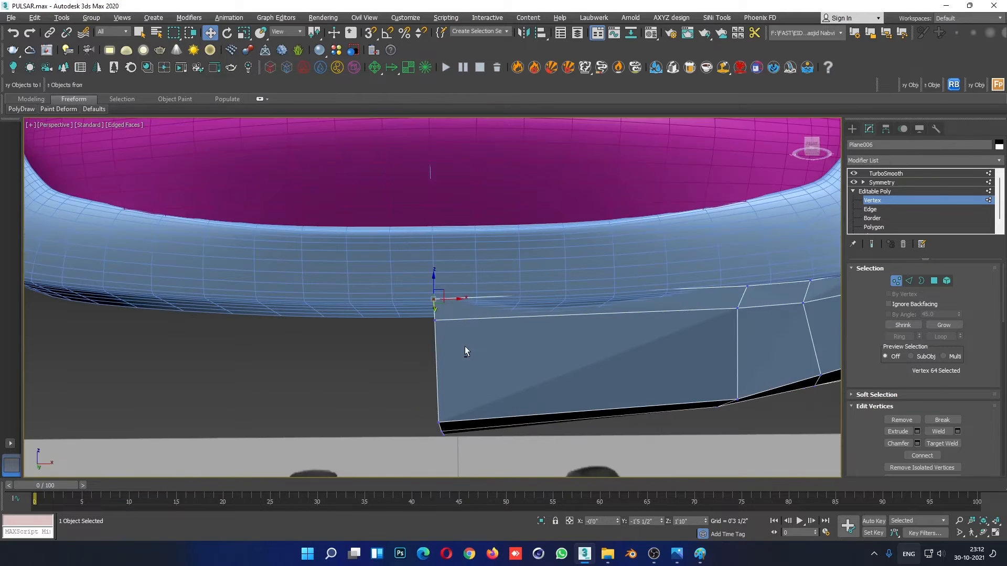
pyautogui.moveTo(583, 450); pyautogui.dragTo(524, 387, button='middle')
pyautogui.scroll(-3, 523, 387)
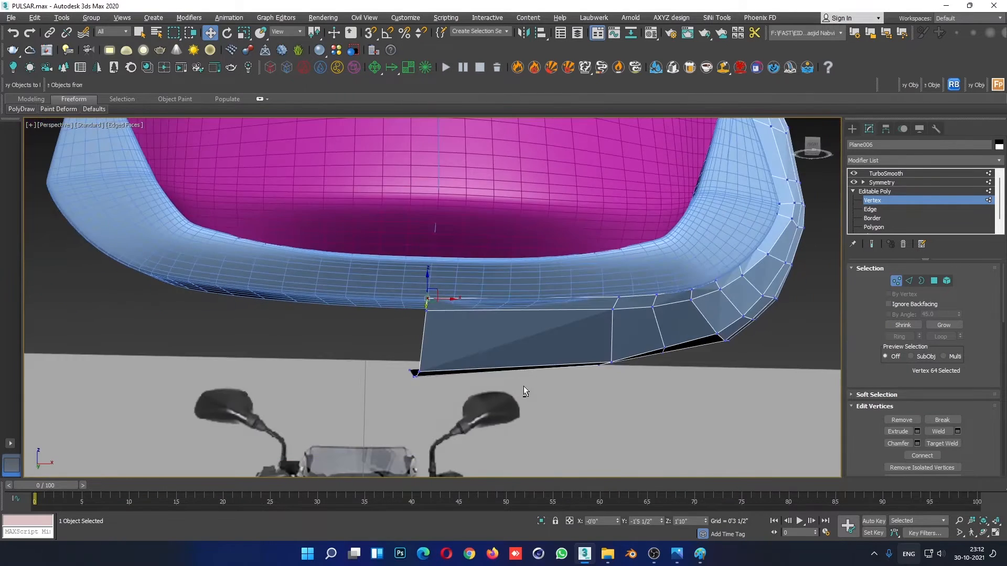
pyautogui.scroll(2, 488, 346)
pyautogui.keyDown('alt'); pyautogui.moveTo(404, 289); pyautogui.dragTo(453, 331, button='middle'); pyautogui.keyUp('alt')
pyautogui.scroll(2, 407, 282)
# - Select the ring of lengthwise edges in the strip's wide centre section and connect them with 2 segments
pyautogui.click(868, 210)
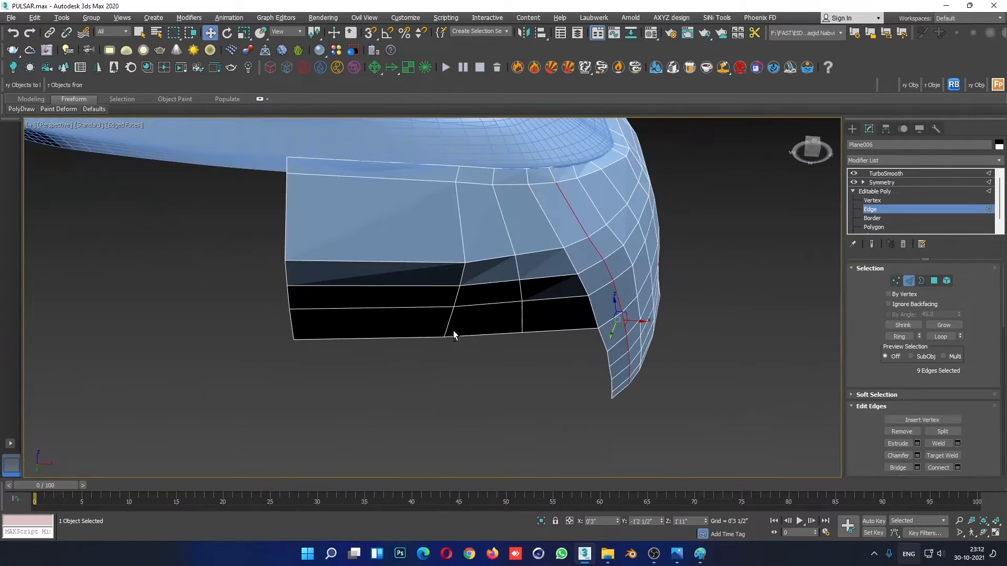
pyautogui.click(399, 305)
pyautogui.click(900, 336)
pyautogui.rightClick(446, 261)
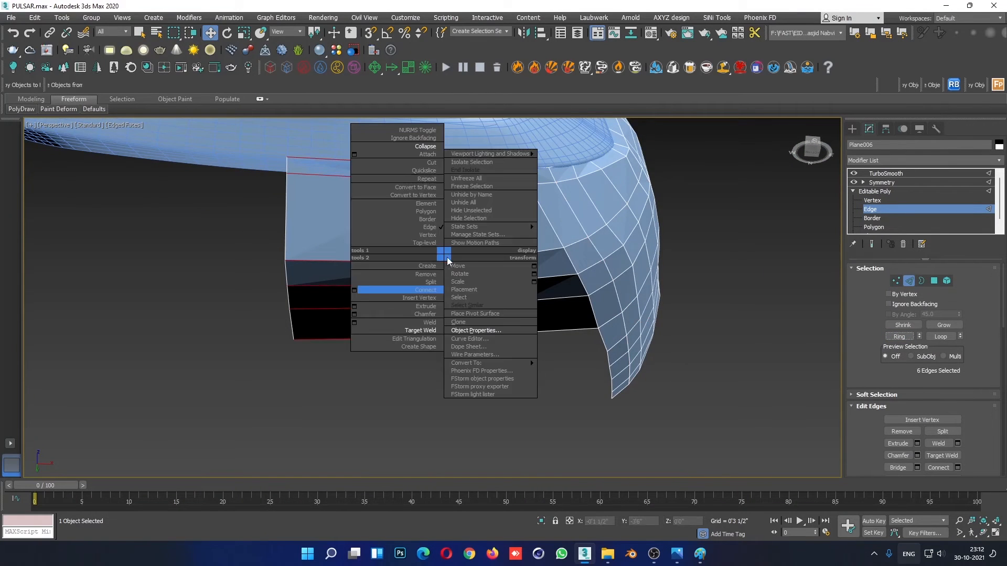
pyautogui.click(357, 289)
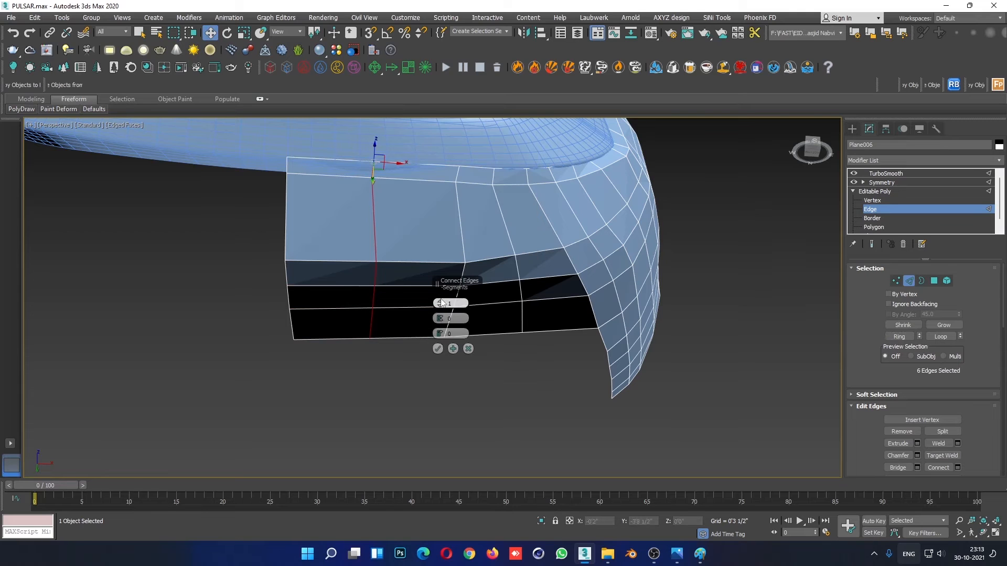
pyautogui.click(440, 301)
pyautogui.click(438, 349)
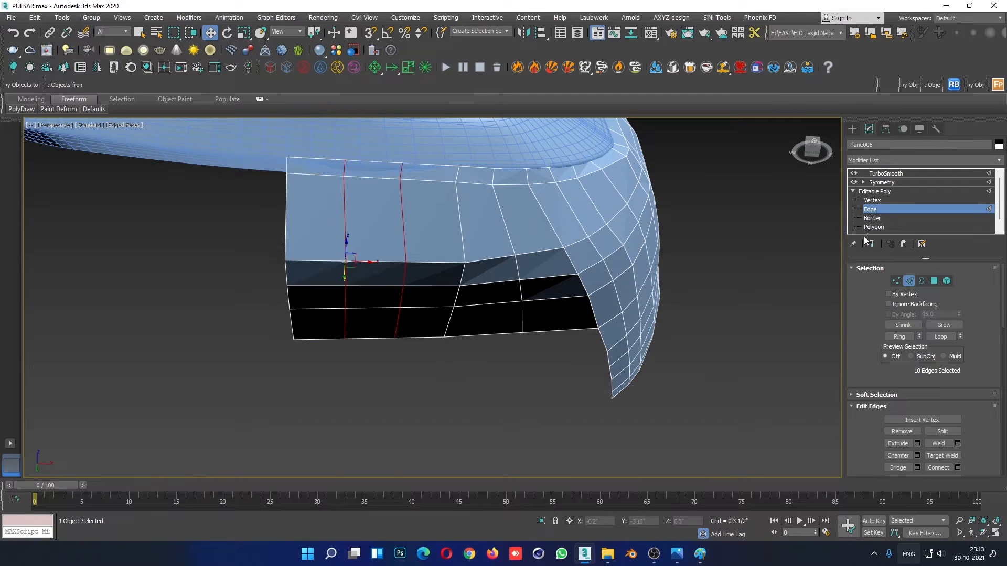
# - Select the four upper vertices of the two new edge loops and adjust their height to follow the lip
pyautogui.click(872, 200)
pyautogui.scroll(5, 367, 236)
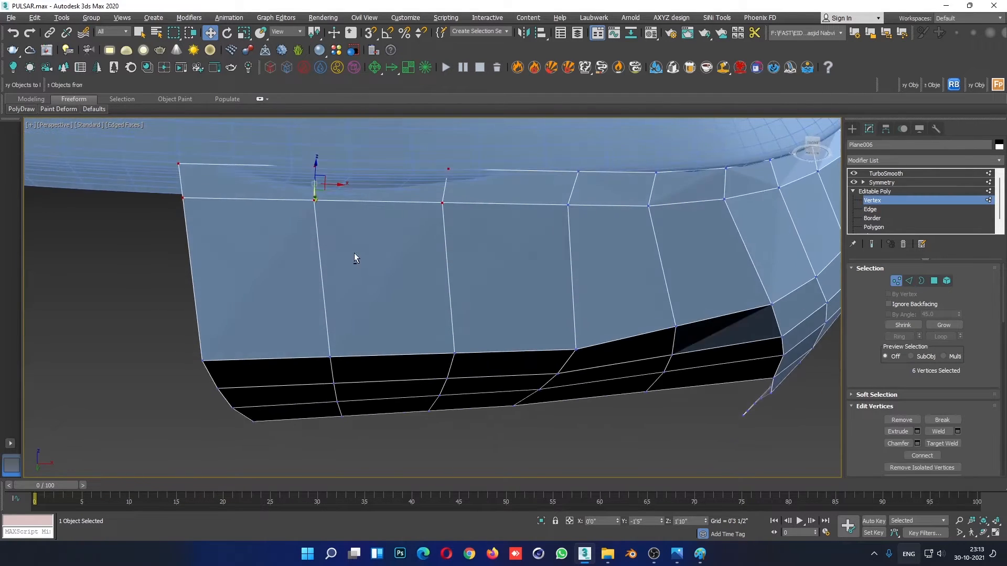
pyautogui.moveTo(454, 145); pyautogui.dragTo(453, 144)
pyautogui.keyDown('alt'); pyautogui.moveTo(453, 145); pyautogui.dragTo(436, 191, button='middle'); pyautogui.keyUp('alt')
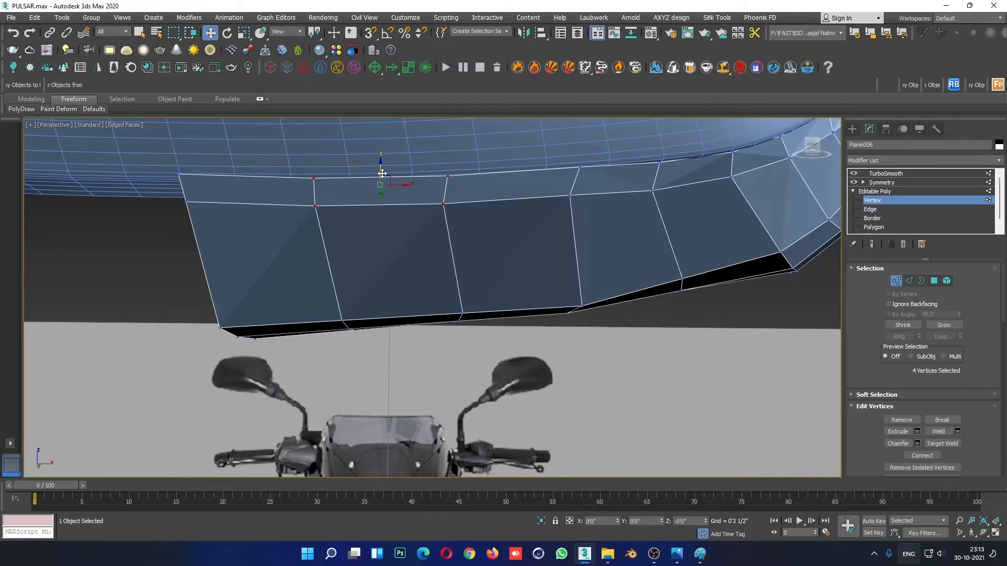
pyautogui.keyDown('alt'); pyautogui.moveTo(383, 168); pyautogui.dragTo(949, 184, button='middle'); pyautogui.keyUp('alt')
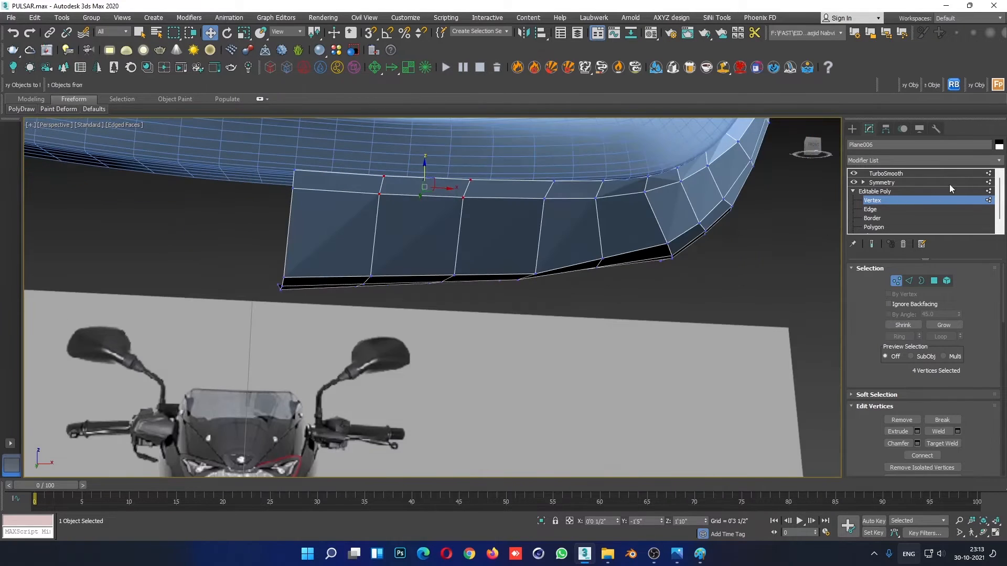
# - Leave vertex editing and review the smoothed lower front of the fairing in plain shading against the reference image
pyautogui.click(901, 192)
pyautogui.click(652, 299)
pyautogui.press('F4')
pyautogui.scroll(-6, 444, 250)
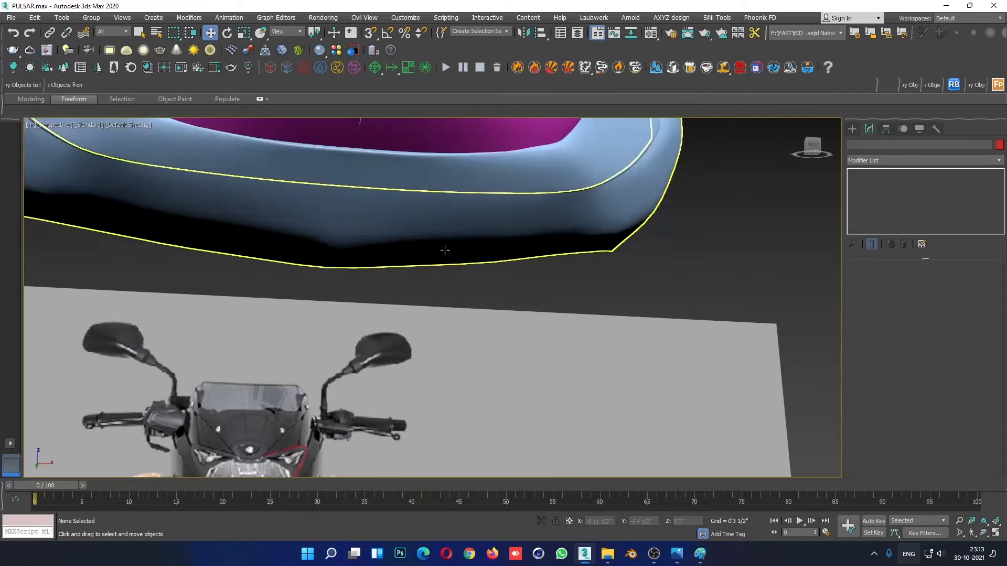
pyautogui.scroll(-4, 508, 329)
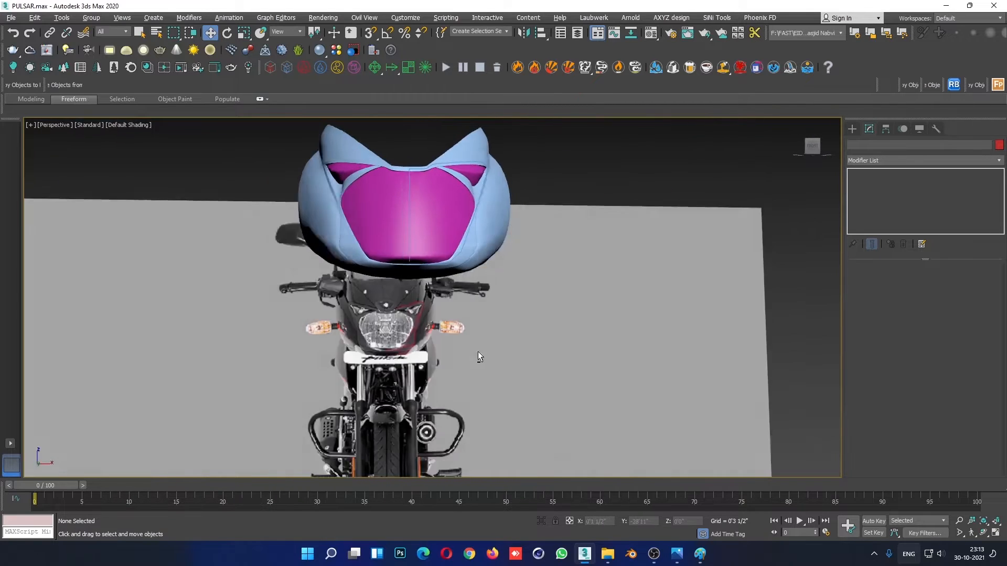
pyautogui.keyDown('alt'); pyautogui.moveTo(476, 353); pyautogui.dragTo(457, 279, button='middle'); pyautogui.keyUp('alt')
# - In the front view, adjust the strip's lower-edge vertices near the centre line to form a rounder curve
pyautogui.scroll(5, 458, 275)
pyautogui.click(450, 248)
pyautogui.click(885, 201)
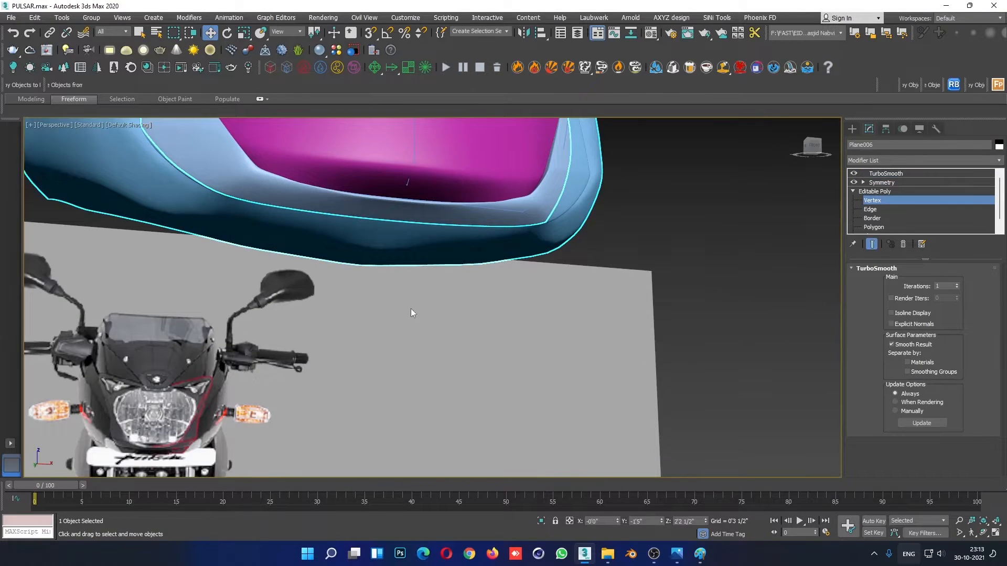
pyautogui.keyDown('alt'); pyautogui.moveTo(378, 315); pyautogui.dragTo(371, 316, button='middle'); pyautogui.keyUp('alt')
pyautogui.hotkey('alt', 'w')
pyautogui.rightClick(608, 255)
pyautogui.hotkey('alt', 'w')
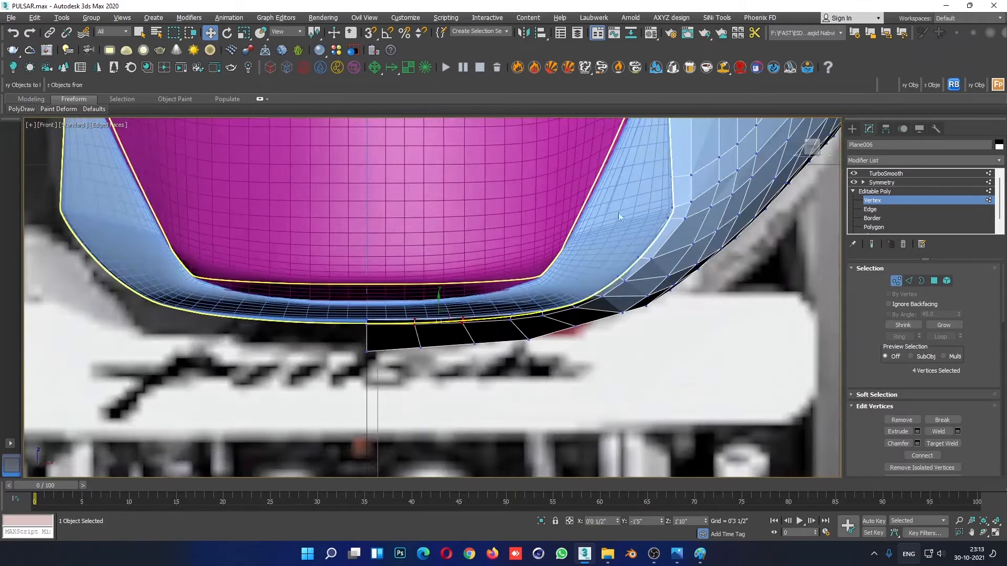
pyautogui.click(370, 385)
pyautogui.moveTo(311, 405); pyautogui.dragTo(410, 399, button='middle')
pyautogui.scroll(2, 466, 352)
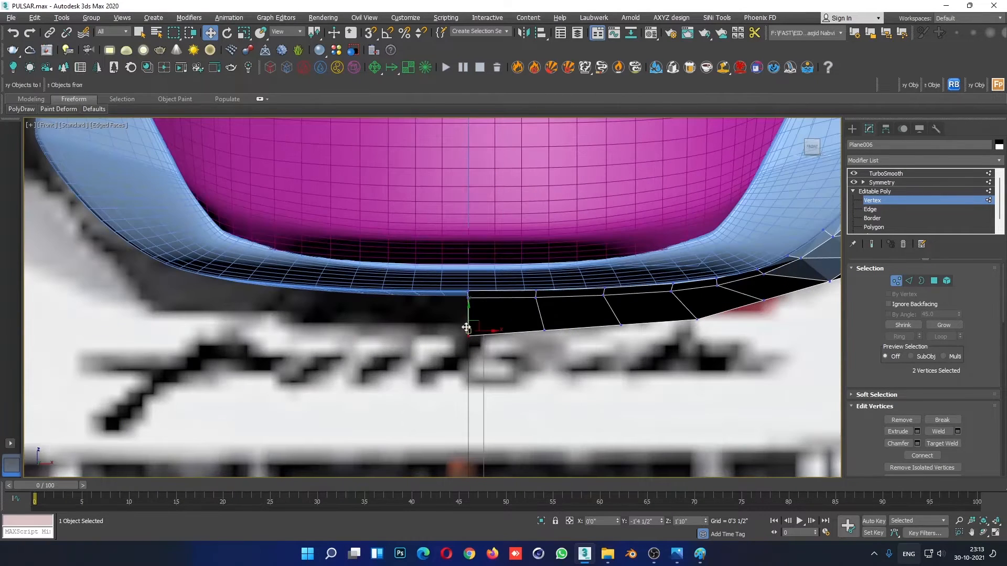
pyautogui.moveTo(532, 343); pyautogui.dragTo(557, 318)
pyautogui.click(581, 360)
# - In the front view, shift the strip's lower-edge vertices outward from the centre line so the edge forms an even curve
pyautogui.scroll(-2, 656, 357)
pyautogui.moveTo(712, 352); pyautogui.dragTo(448, 388, button='middle')
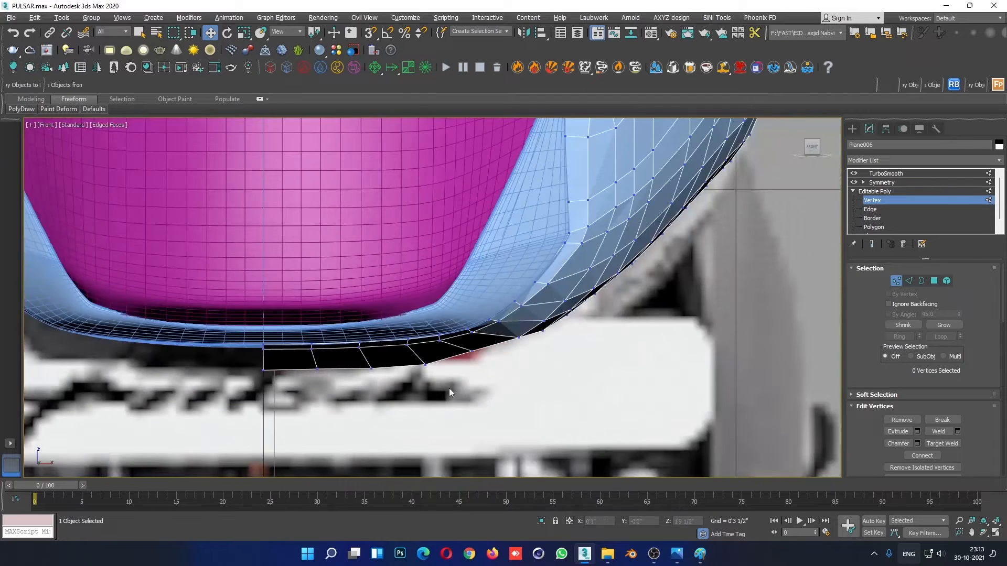
pyautogui.scroll(2, 455, 374)
pyautogui.moveTo(435, 354); pyautogui.dragTo(436, 354)
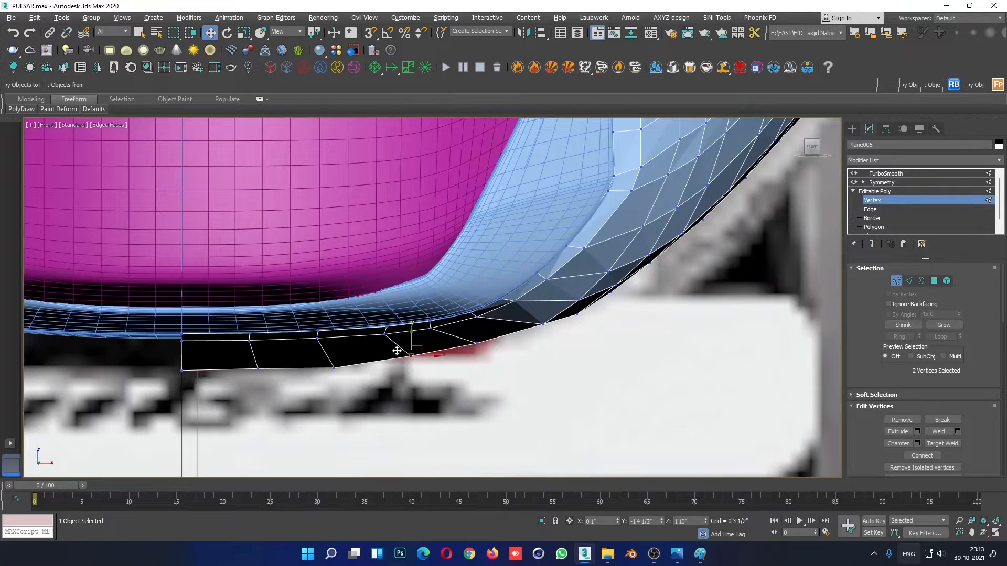
pyautogui.moveTo(337, 349); pyautogui.dragTo(335, 343)
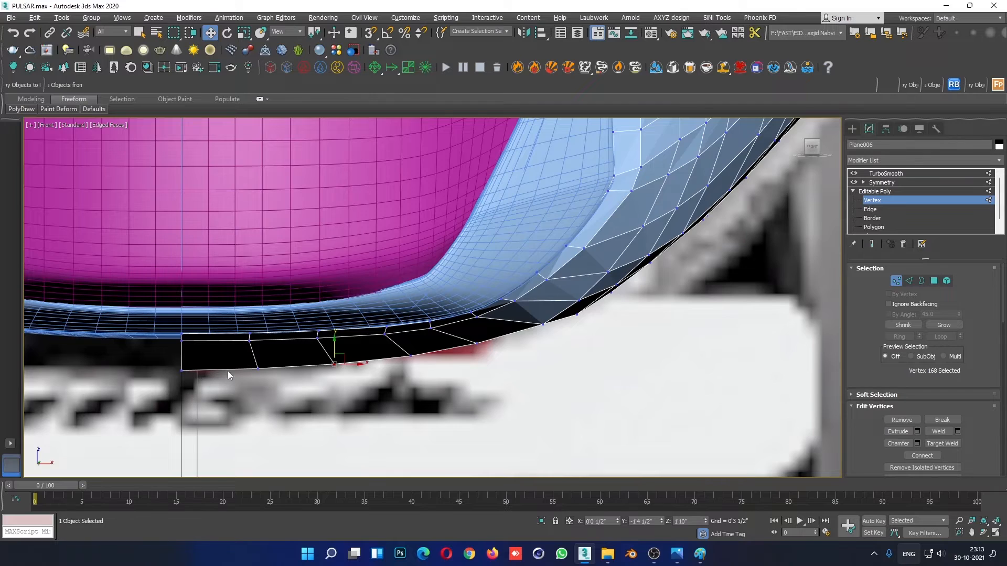
pyautogui.moveTo(228, 370); pyautogui.dragTo(369, 338, button='middle')
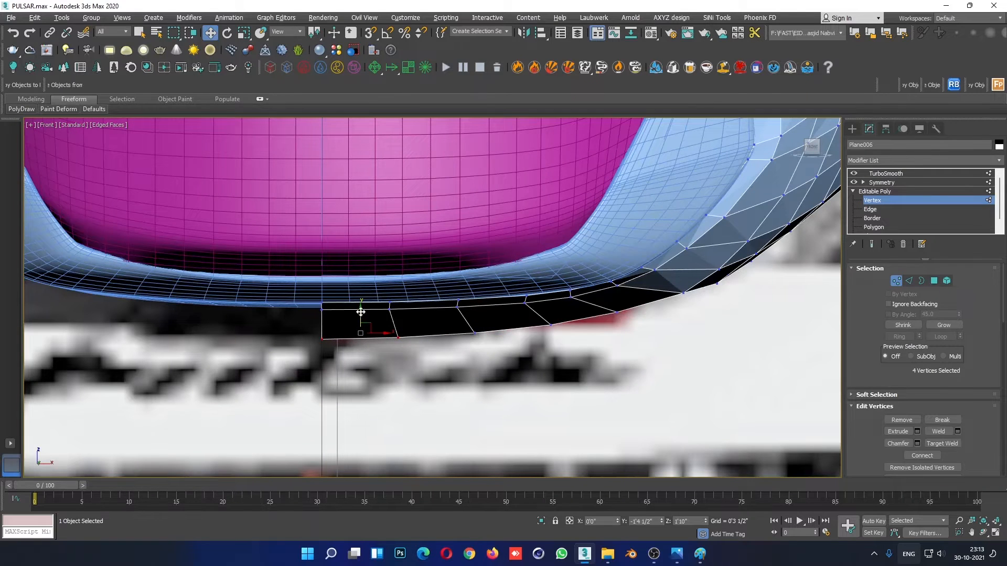
pyautogui.moveTo(361, 312); pyautogui.dragTo(361, 309)
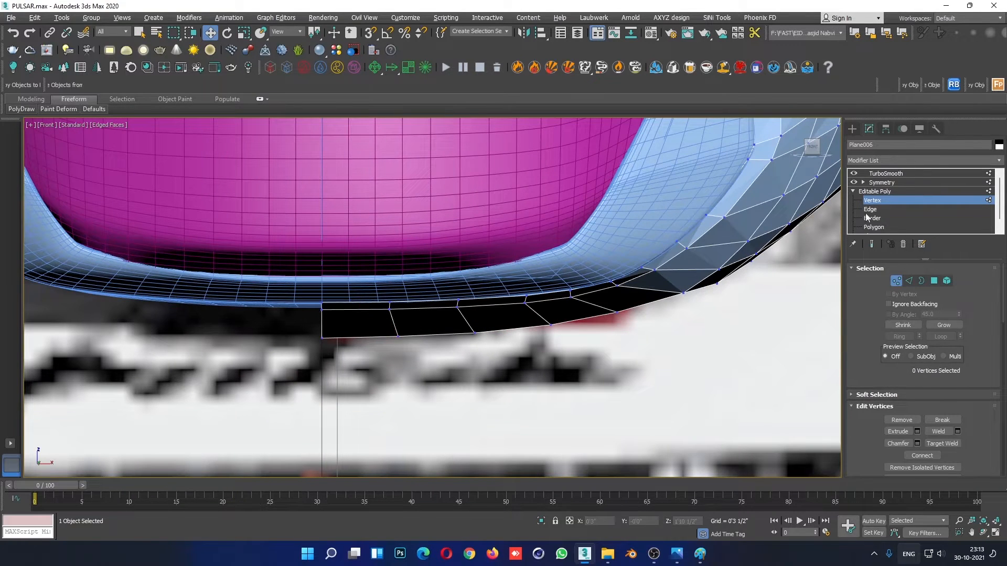
# - Leave vertex editing, deselect the fairing, and examine its side in plain shading in the maximised perspective view
pyautogui.click(896, 193)
pyautogui.scroll(-5, 603, 354)
pyautogui.click(674, 388)
pyautogui.press('F4')
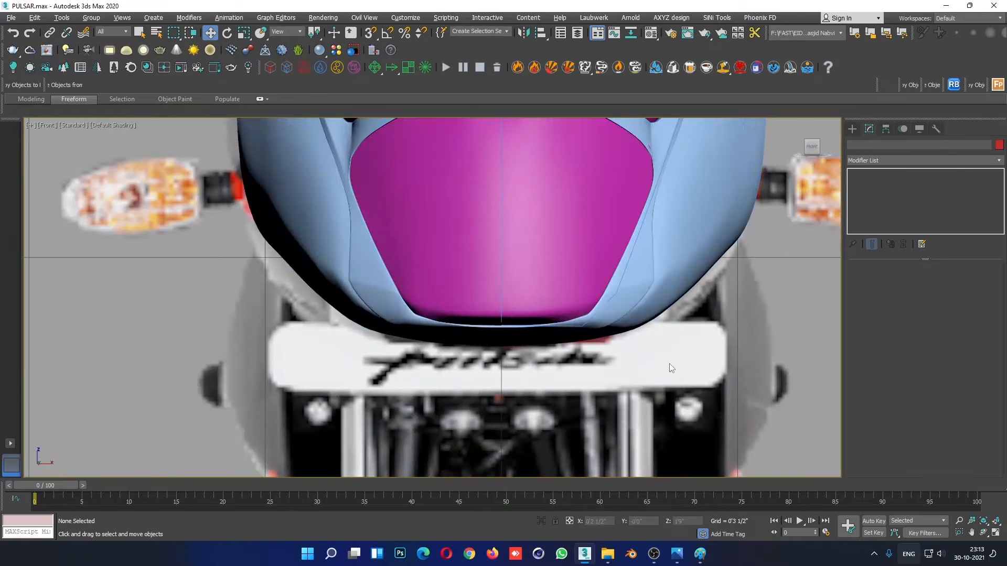
pyautogui.scroll(-5, 676, 389)
pyautogui.hotkey('alt', 'w')
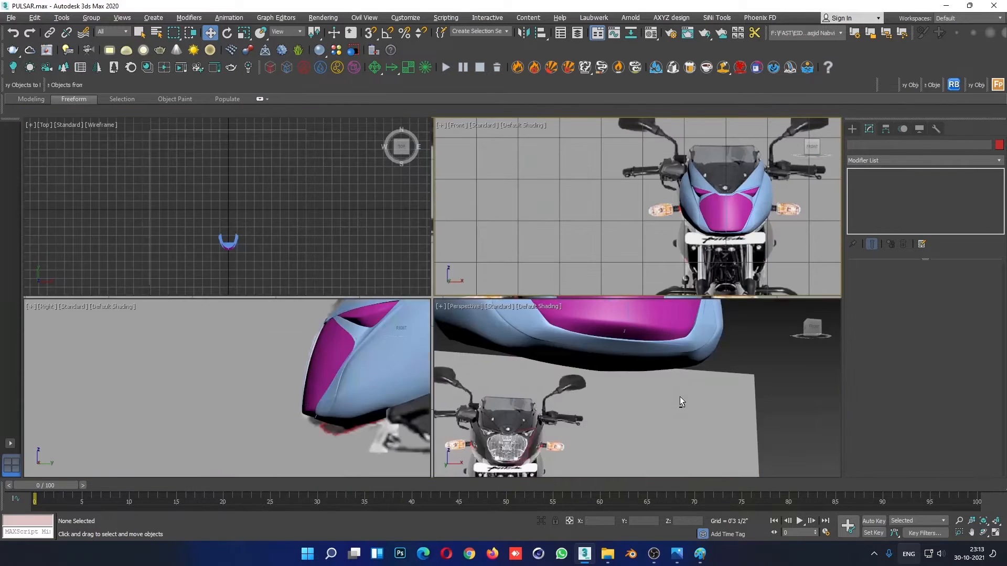
pyautogui.click(679, 396)
pyautogui.hotkey('alt', 'w')
pyautogui.scroll(-5, 566, 398)
pyautogui.keyDown('alt'); pyautogui.moveTo(566, 400); pyautogui.dragTo(486, 362, button='middle'); pyautogui.keyUp('alt')
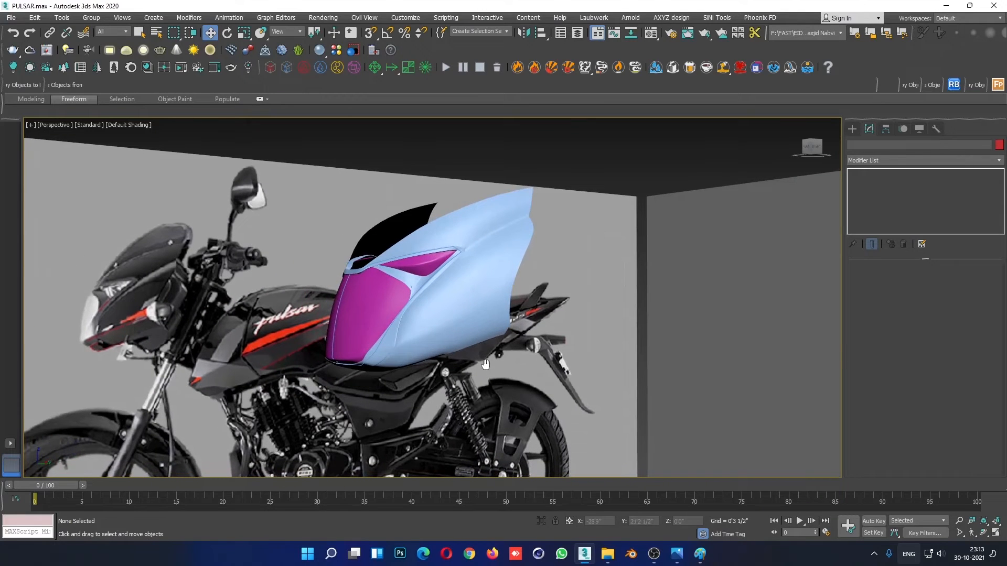
pyautogui.scroll(4, 438, 335)
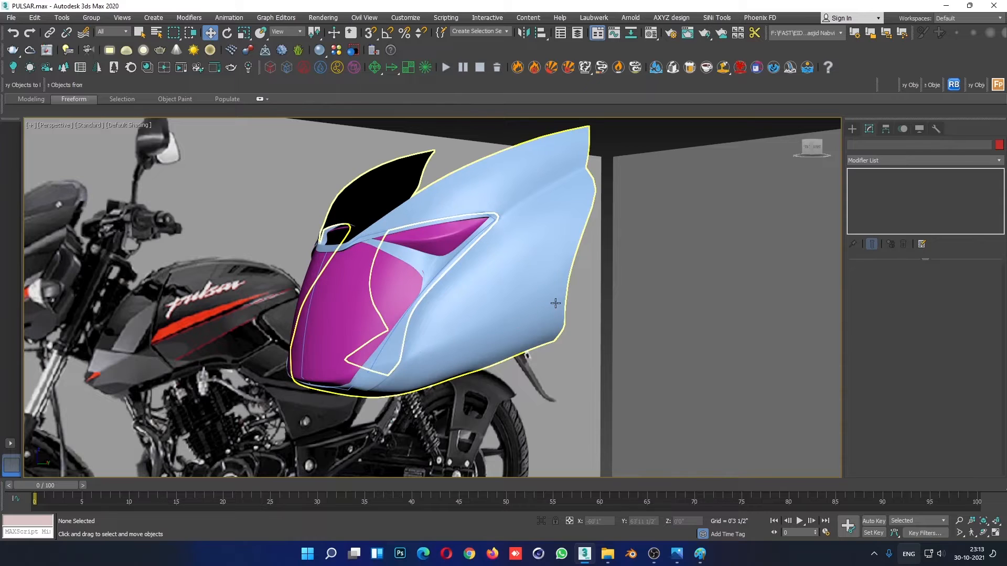
# - Switch to the Photos app and examine the fairing's side in the reference photo 3699887.jpg
pyautogui.moveTo(676, 554)
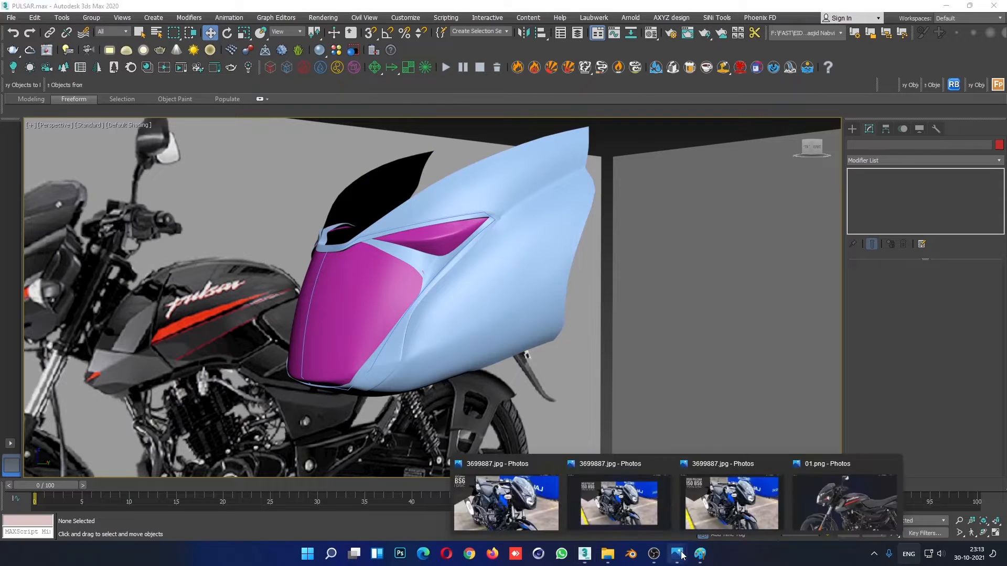
pyautogui.click(744, 490)
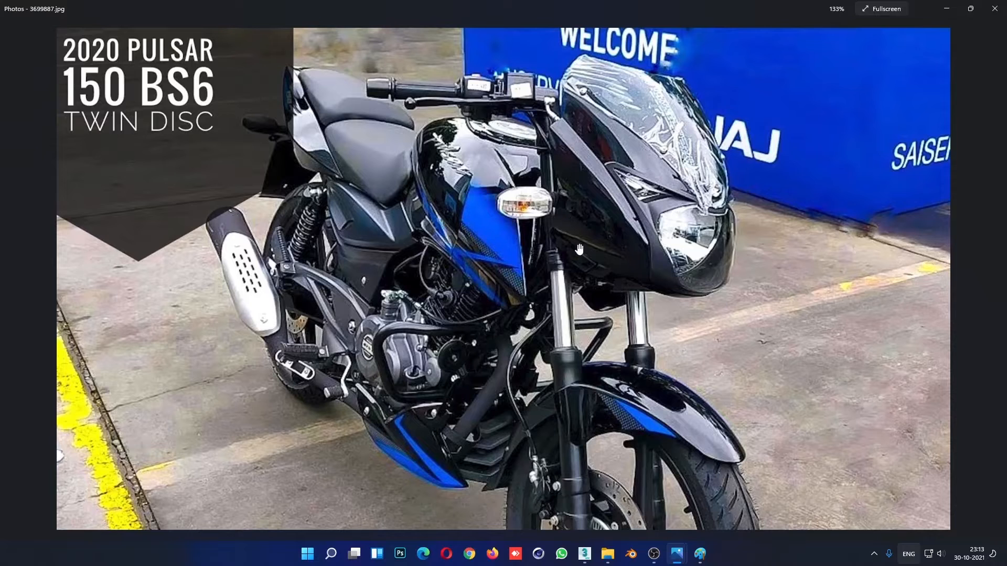
pyautogui.scroll(-2, 583, 280)
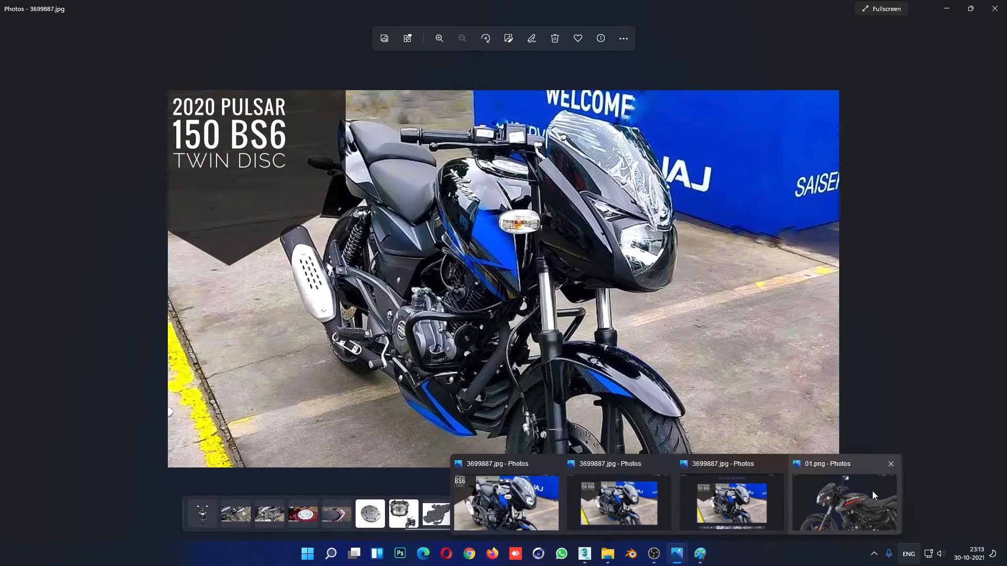
pyautogui.press('Right')
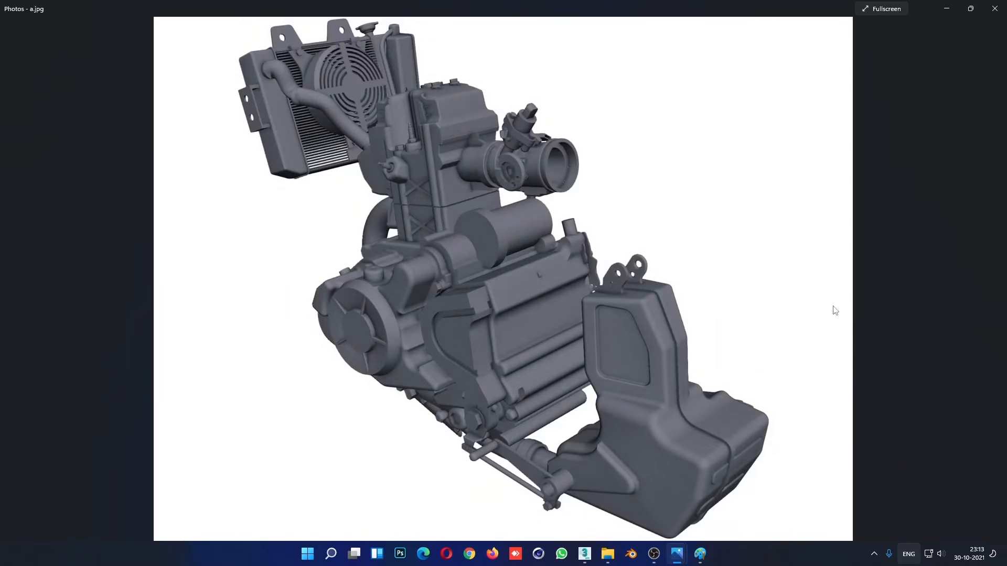
pyautogui.click(945, 9)
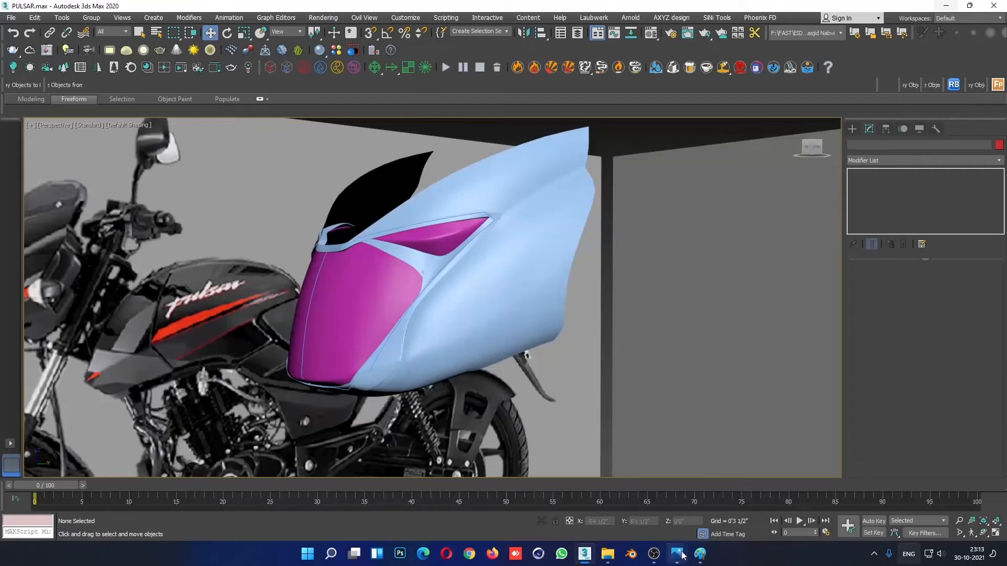
# - Open Bajaj-Pulsar-180-DTSi-Side-90237.webp from the PULSAR folder in Paint and examine the side of the headlight fairing
pyautogui.moveTo(607, 553)
pyautogui.click(592, 502)
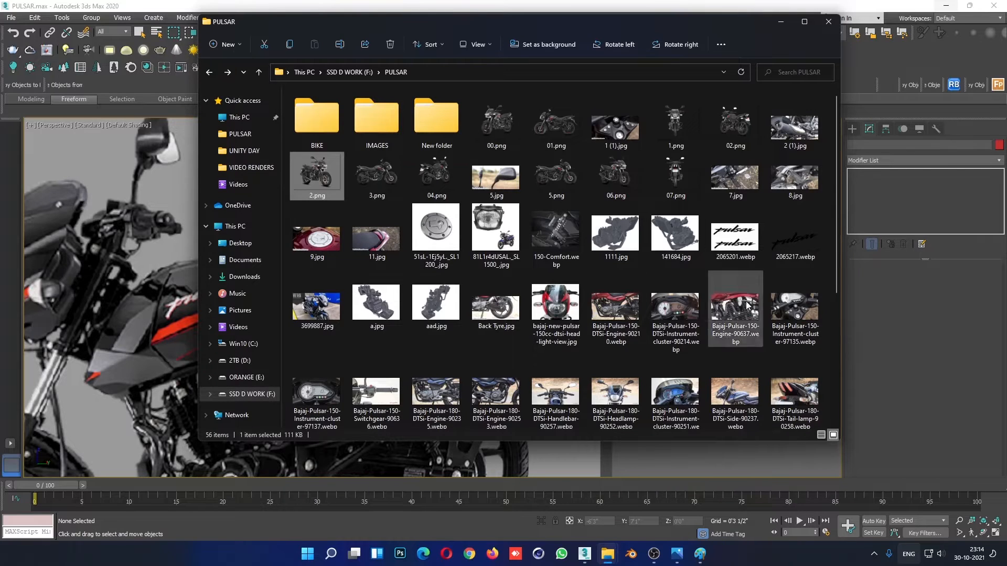
pyautogui.click(732, 393)
pyautogui.doubleClick(731, 393)
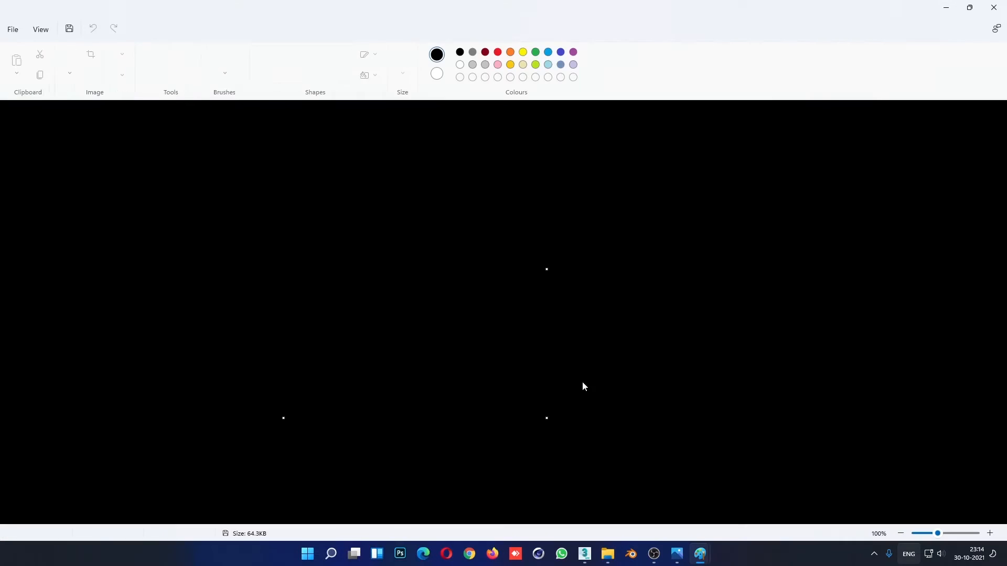
pyautogui.keyDown('ctrl'); pyautogui.scroll(2, 277, 299); pyautogui.keyUp('ctrl')
pyautogui.scroll(-10, 463, 371)
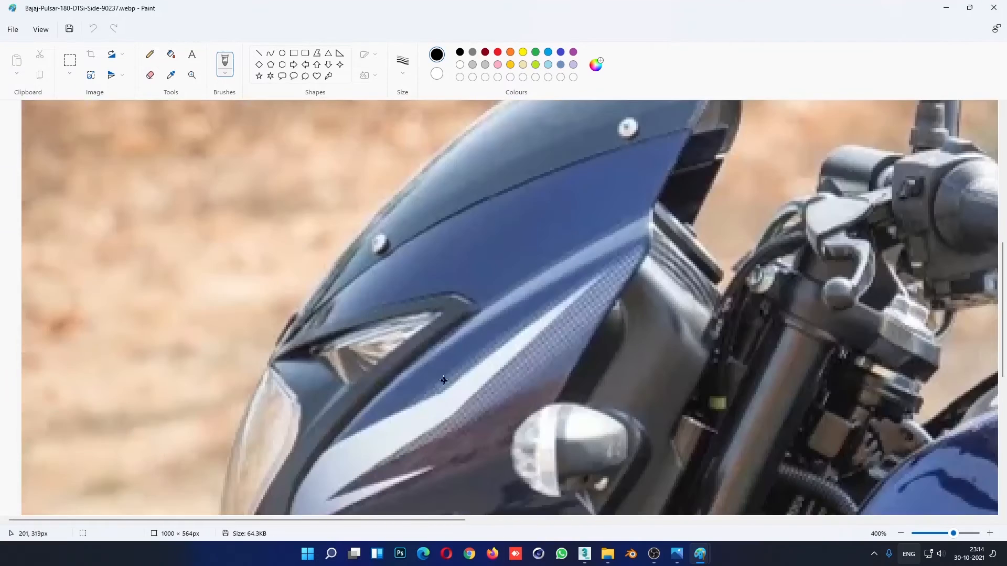
pyautogui.keyDown('ctrl'); pyautogui.scroll(-1, 464, 370); pyautogui.keyUp('ctrl')
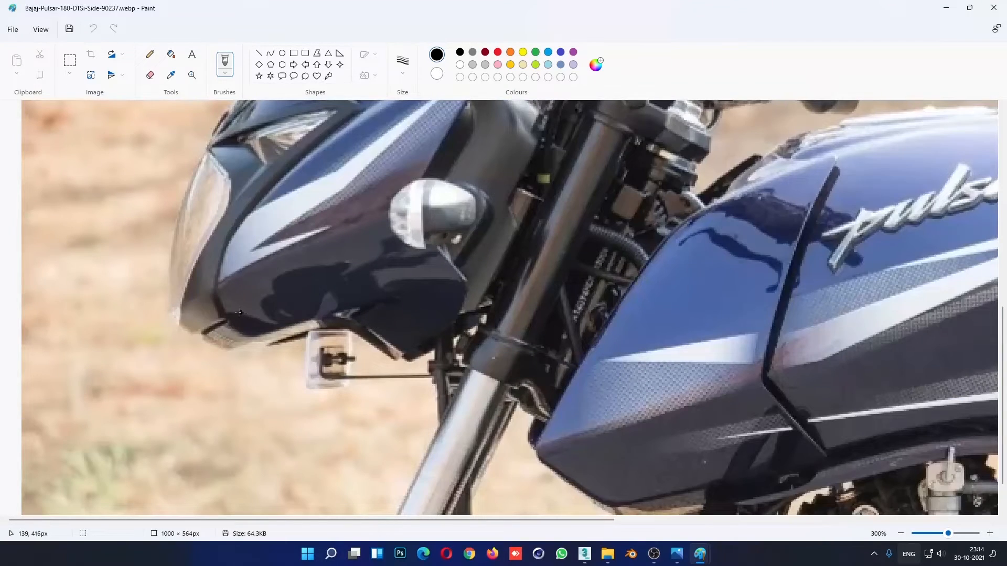
# - Trace the fairing's side crease on the photo from the lower headlight corner to the indicator, undoing and redoing the stroke for comparison
pyautogui.moveTo(224, 284); pyautogui.dragTo(462, 189)
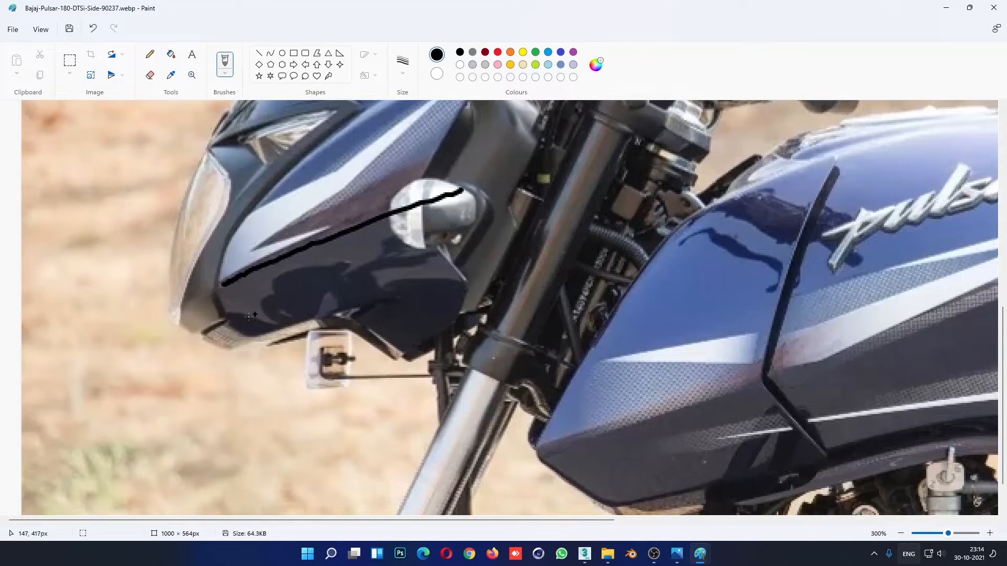
pyautogui.hotkey('ctrl', 'z')
pyautogui.hotkey('ctrl', 'y')
pyautogui.hotkey('ctrl', 'z')
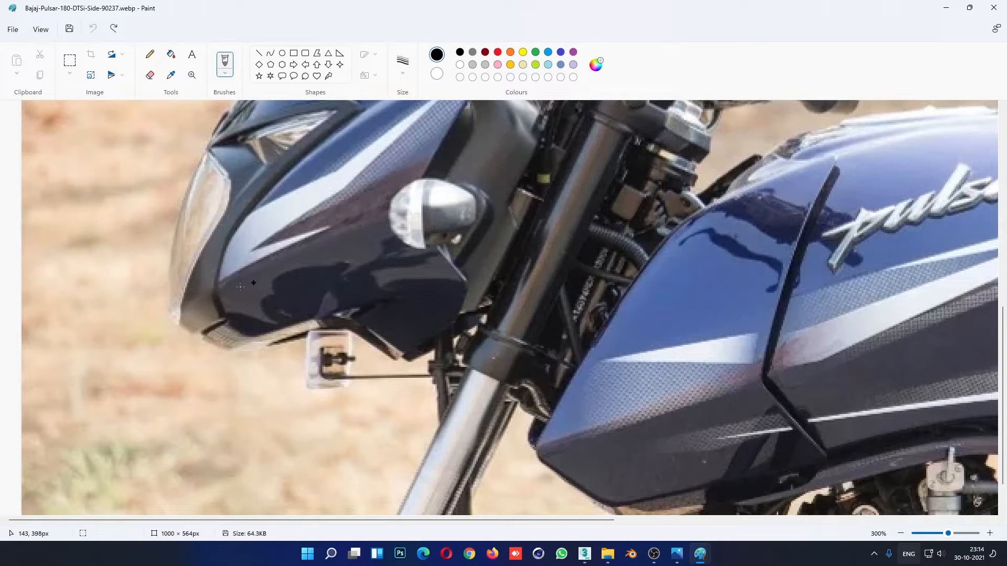
pyautogui.hotkey('ctrl', 'y')
pyautogui.hotkey('ctrl', 'z')
pyautogui.moveTo(216, 290); pyautogui.dragTo(480, 177)
pyautogui.click(944, 8)
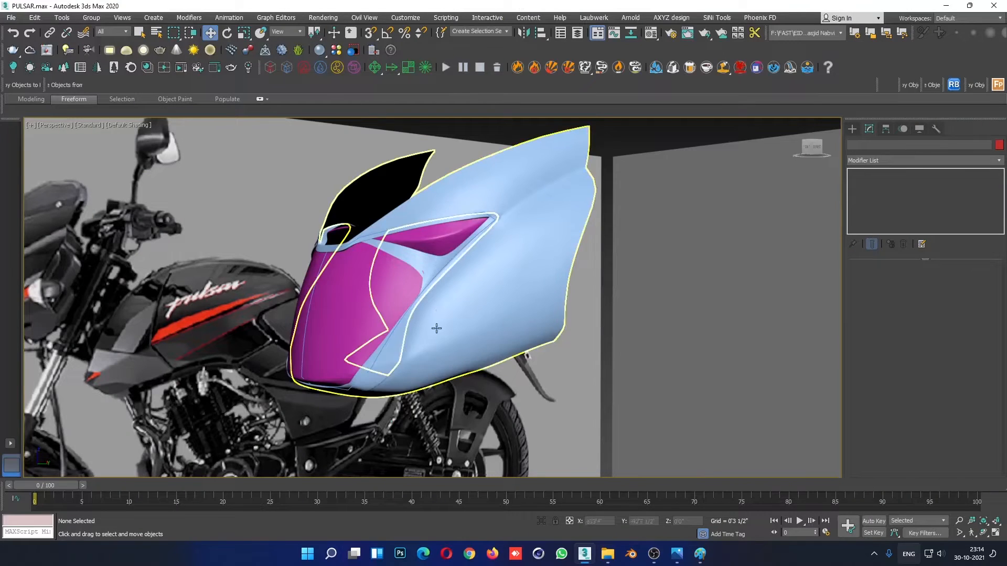
# - Open the blue fairing's base-mesh vertices for editing in a maximised right view with edged faces and see-through display
pyautogui.keyDown('alt'); pyautogui.moveTo(431, 330); pyautogui.dragTo(489, 297, button='middle'); pyautogui.keyUp('alt')
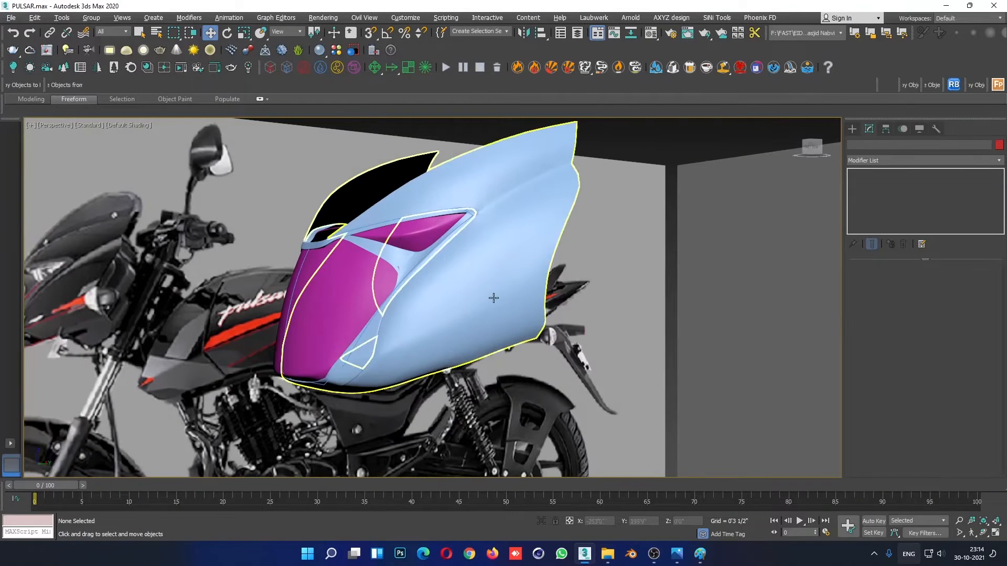
pyautogui.click(490, 297)
pyautogui.click(872, 200)
pyautogui.hotkey('alt', 'w')
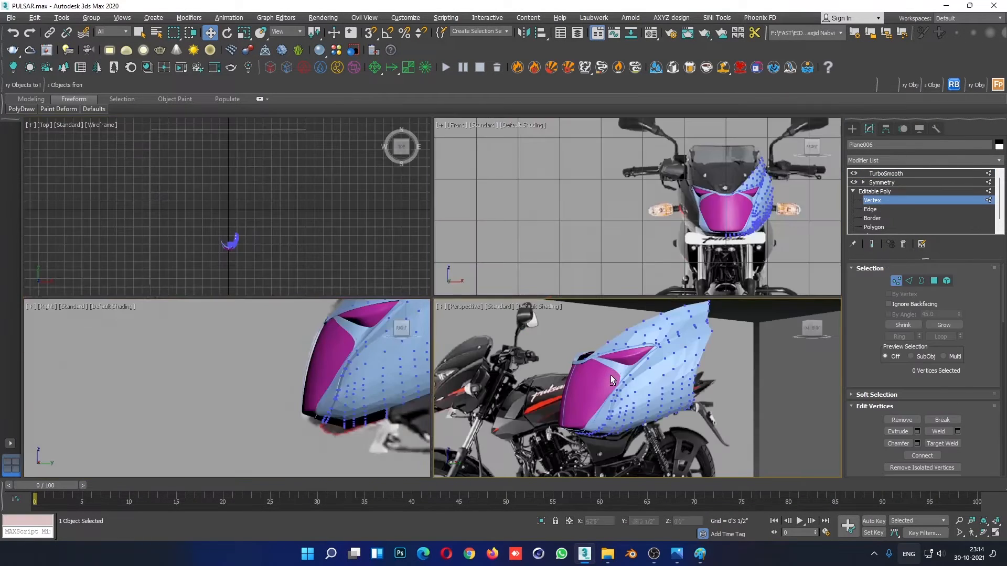
pyautogui.click(273, 427)
pyautogui.hotkey('alt', 'w')
pyautogui.scroll(3, 371, 397)
pyautogui.press('F4')
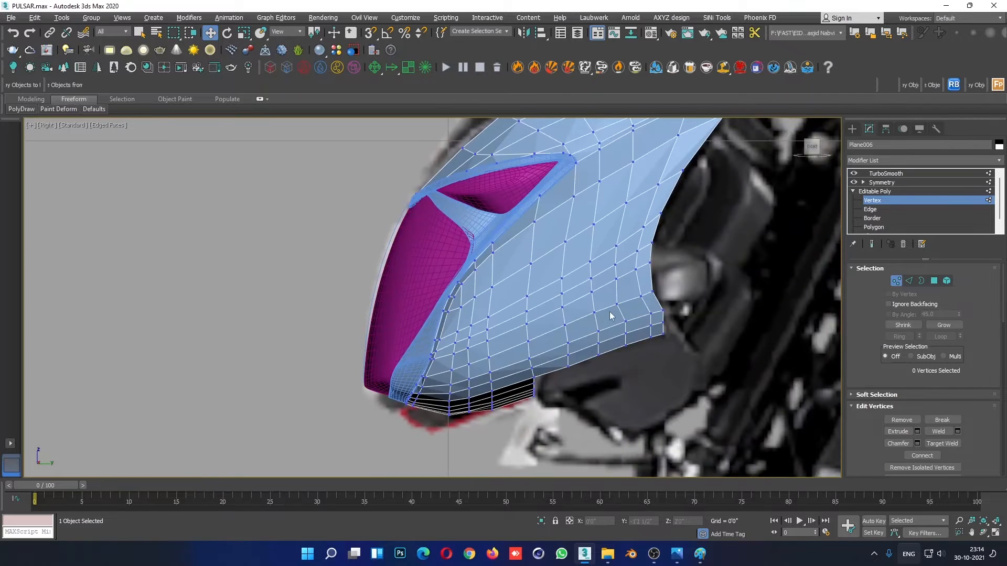
pyautogui.scroll(-3, 609, 312)
pyautogui.hotkey('alt', 'x')
# - Adjust the height of the front vertices in the fairing's lower side row so they follow the traced crease line
pyautogui.scroll(6, 580, 332)
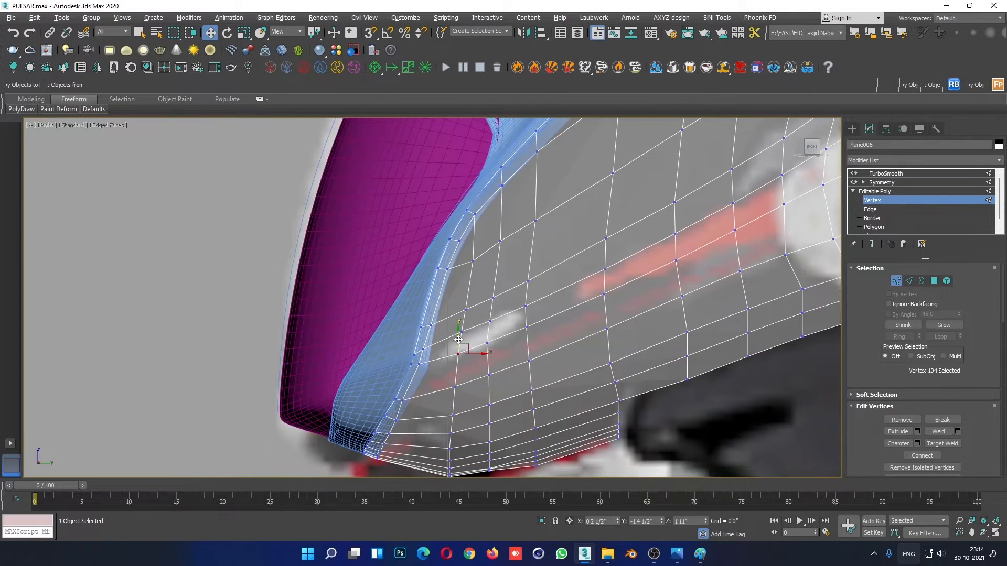
pyautogui.moveTo(487, 351); pyautogui.dragTo(487, 351)
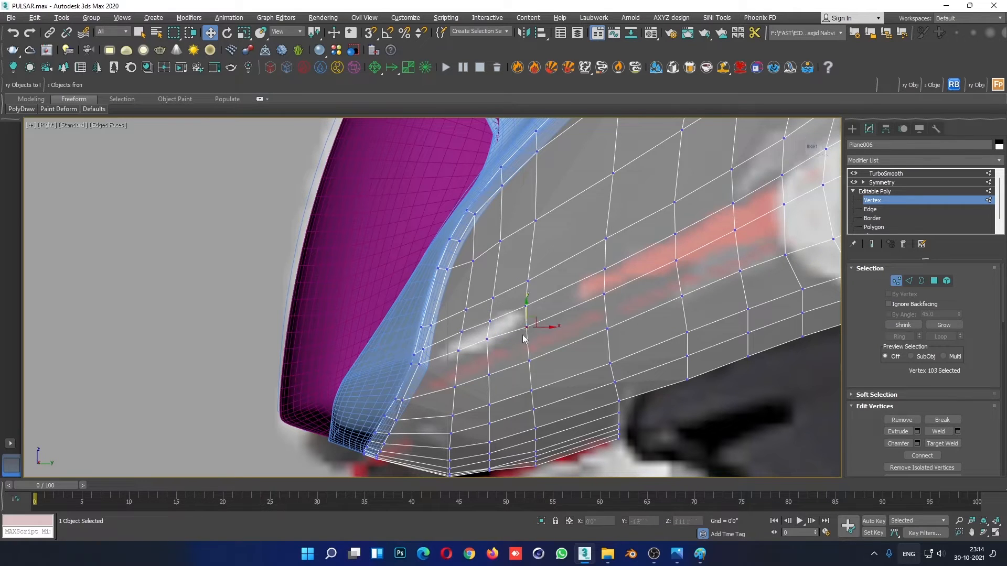
pyautogui.click(526, 324)
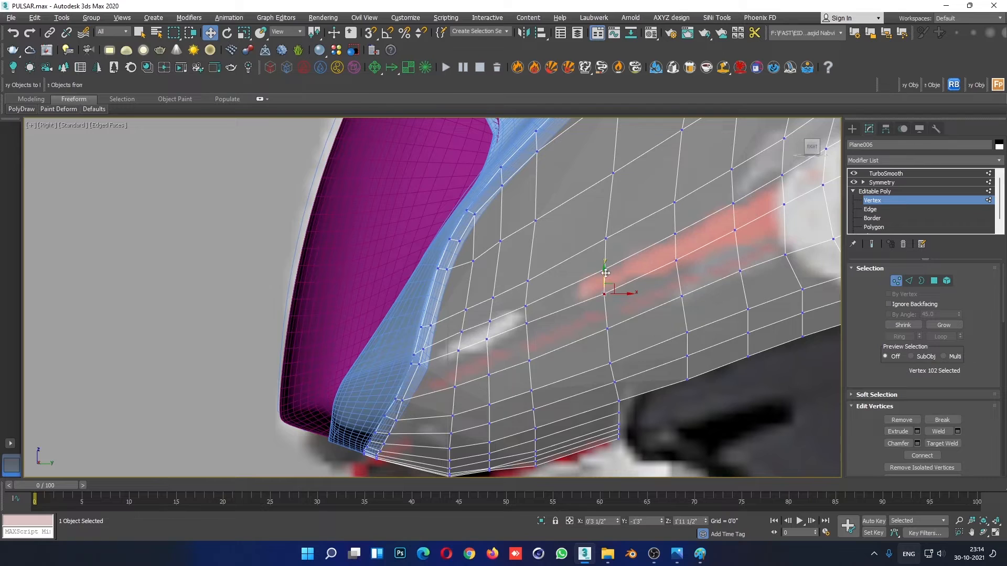
pyautogui.click(605, 292)
pyautogui.scroll(-2, 741, 262)
pyautogui.moveTo(741, 262); pyautogui.dragTo(646, 317, button='middle')
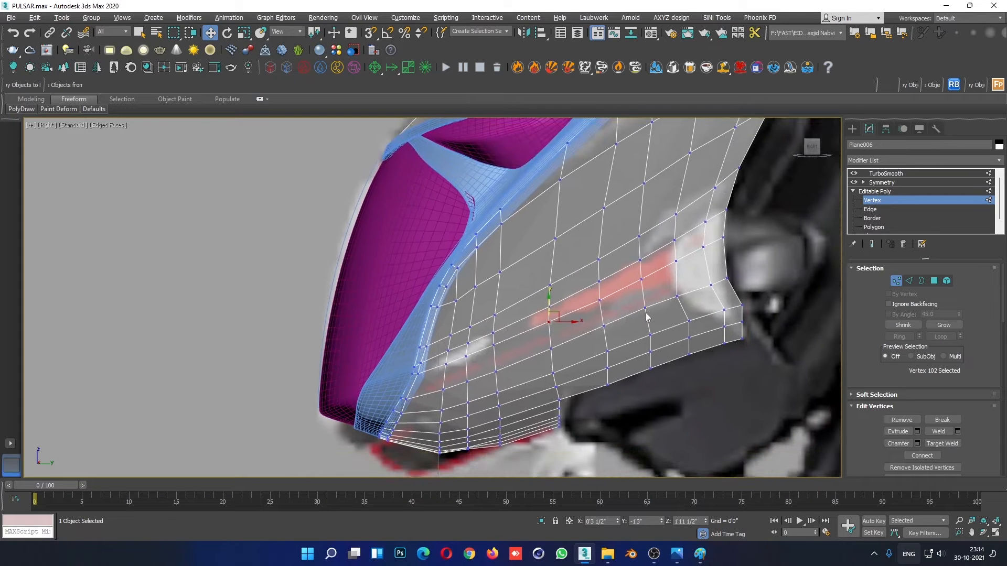
# - Check the crease on the fairing's side in the reference image 01.png, and return to 3ds Max
pyautogui.moveTo(675, 552)
pyautogui.moveTo(870, 492)
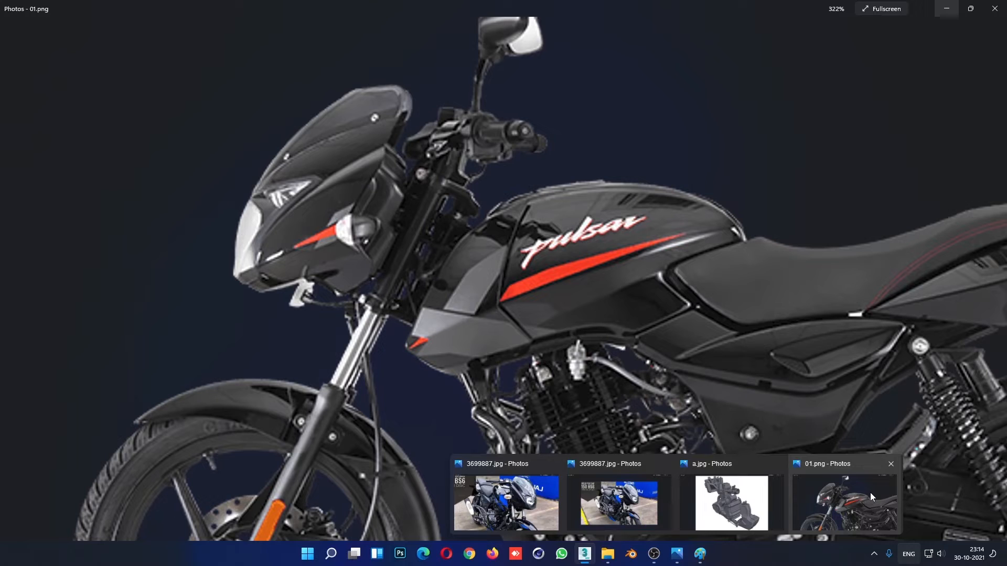
pyautogui.click(870, 493)
pyautogui.click(585, 553)
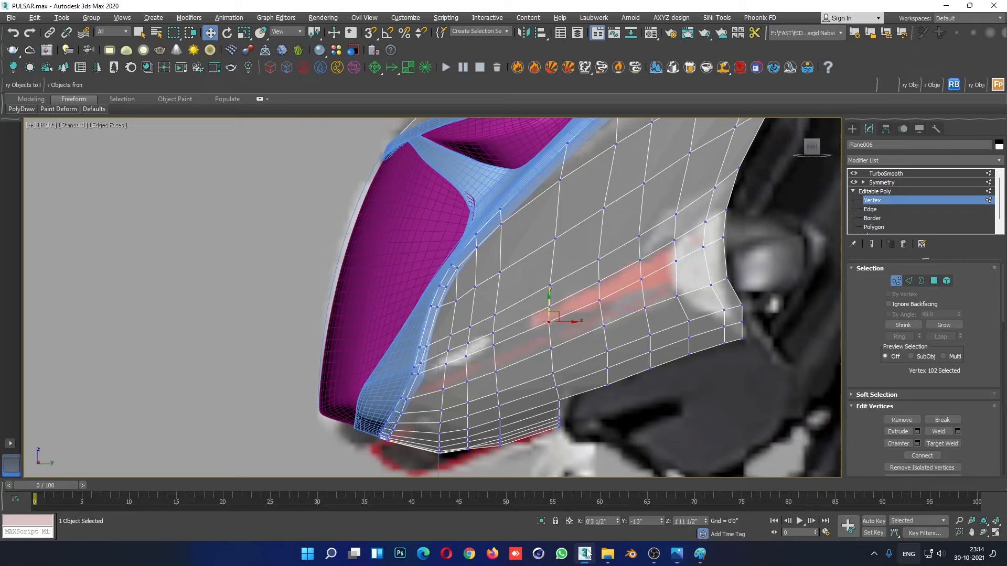
# - Adjust the heights of the middle and rear vertices in the fairing's lower side row to follow the traced crease line
pyautogui.scroll(3, 519, 325)
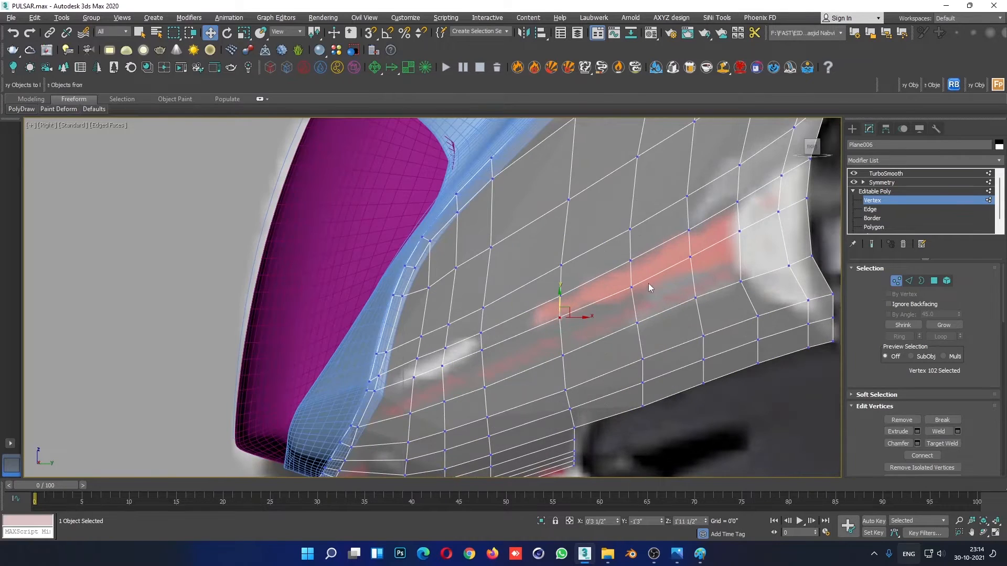
pyautogui.click(631, 286)
pyautogui.moveTo(631, 266); pyautogui.dragTo(631, 263)
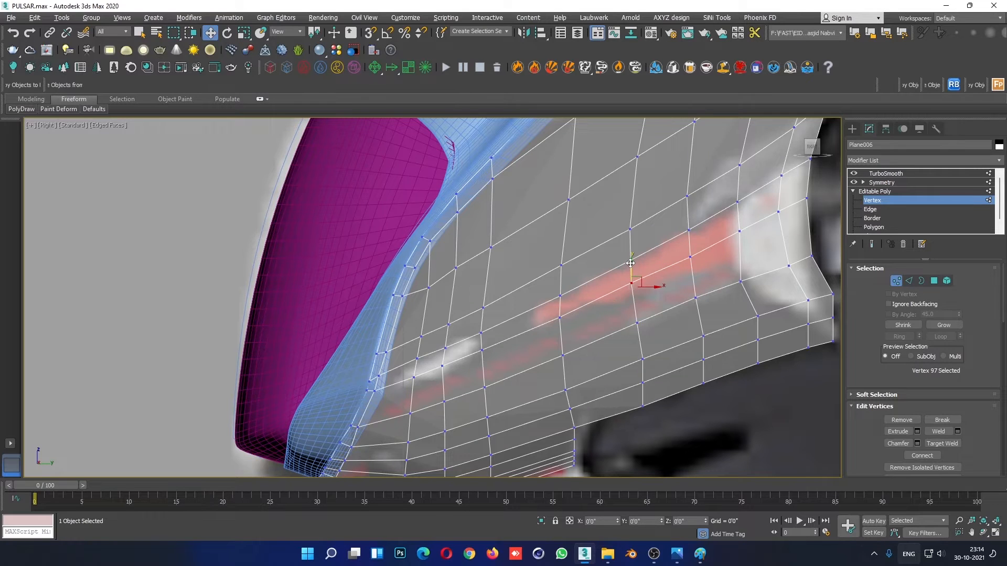
pyautogui.moveTo(722, 255); pyautogui.dragTo(652, 282, button='middle')
pyautogui.click(669, 259)
pyautogui.moveTo(667, 239); pyautogui.dragTo(667, 243)
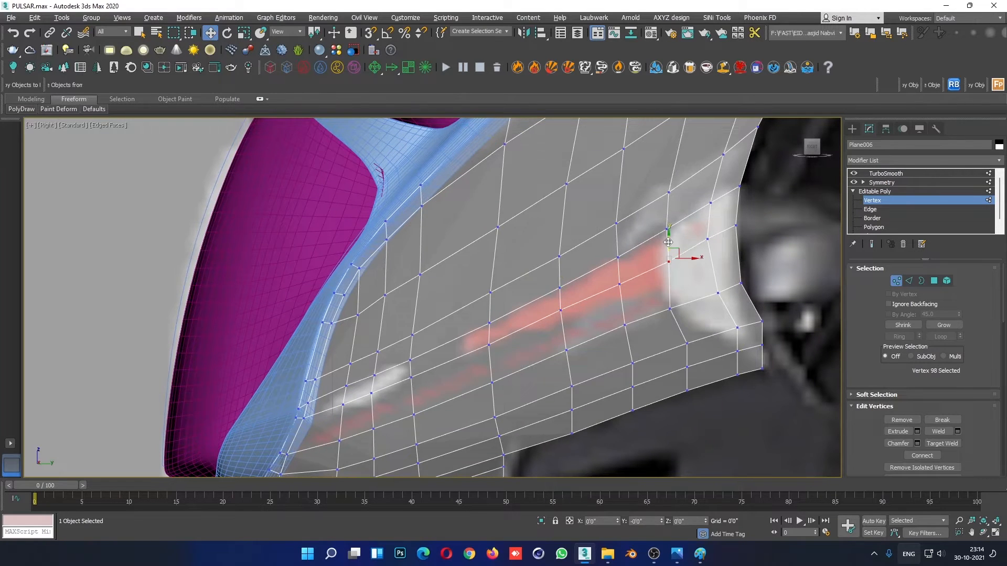
# - Fine-tune the crease-row vertices near the indicator and at mid-length so the row runs evenly toward the rear edge
pyautogui.click(707, 241)
pyautogui.click(736, 225)
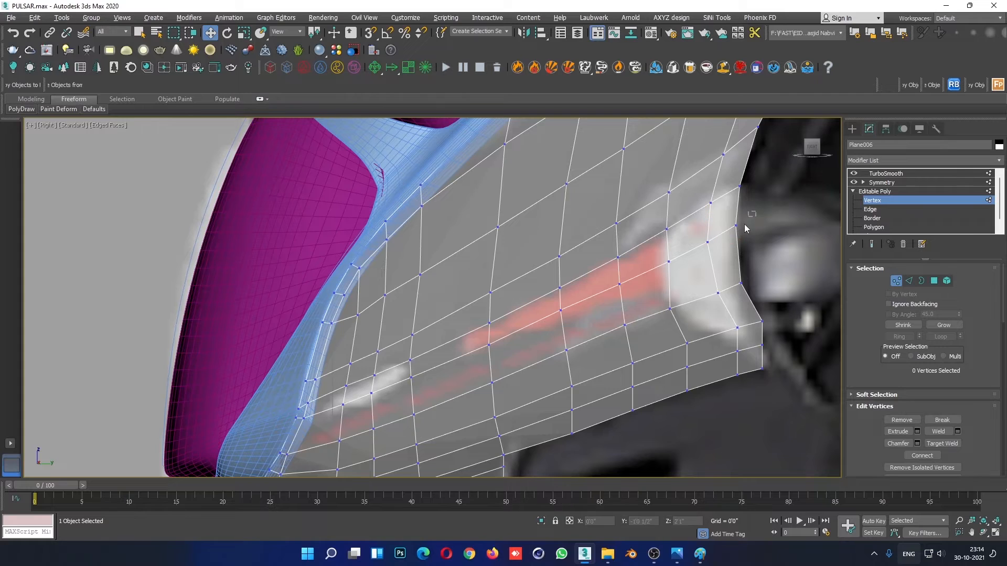
pyautogui.click(708, 243)
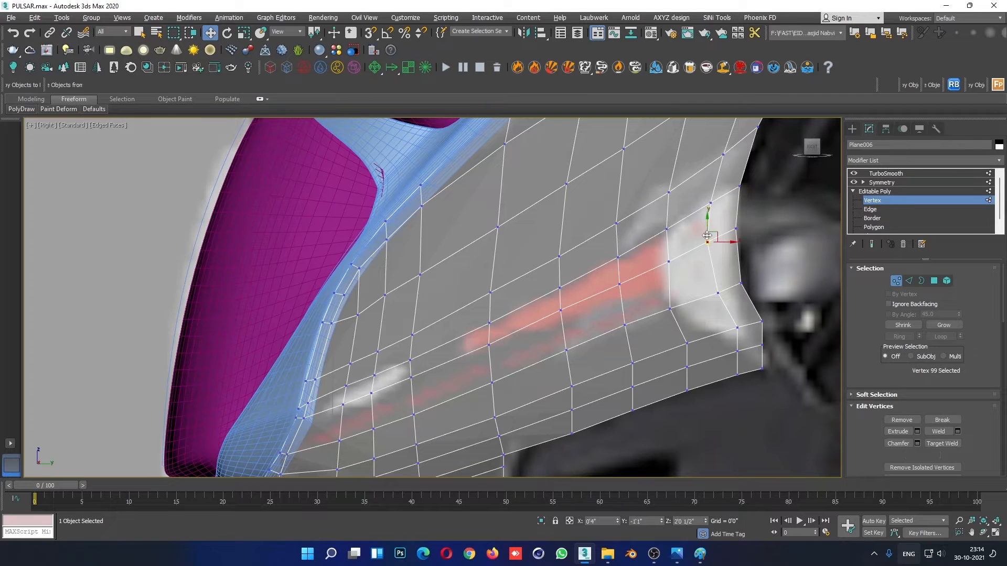
pyautogui.moveTo(725, 244); pyautogui.dragTo(707, 218)
pyautogui.click(669, 261)
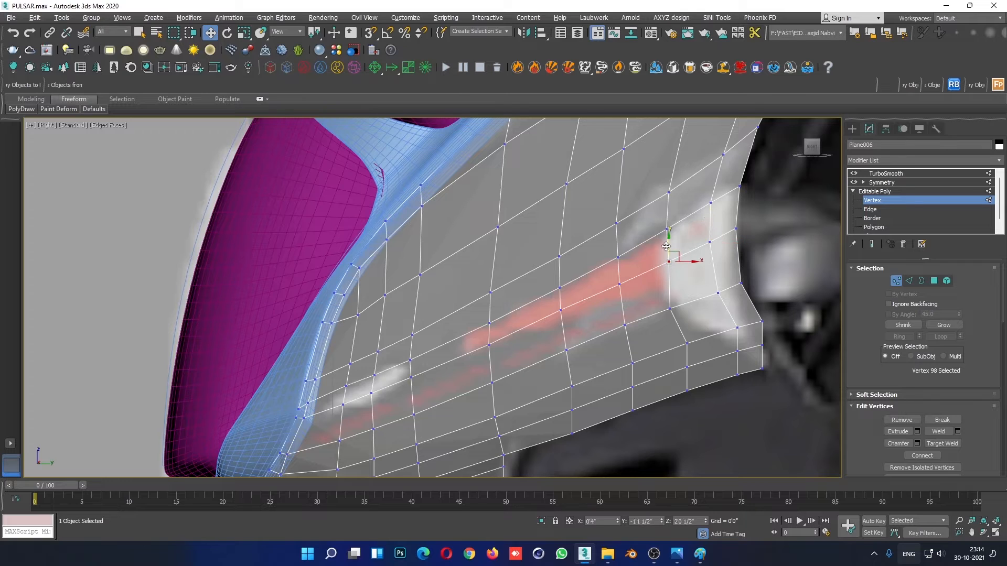
pyautogui.moveTo(669, 238); pyautogui.dragTo(669, 239)
pyautogui.moveTo(571, 317); pyautogui.dragTo(560, 289)
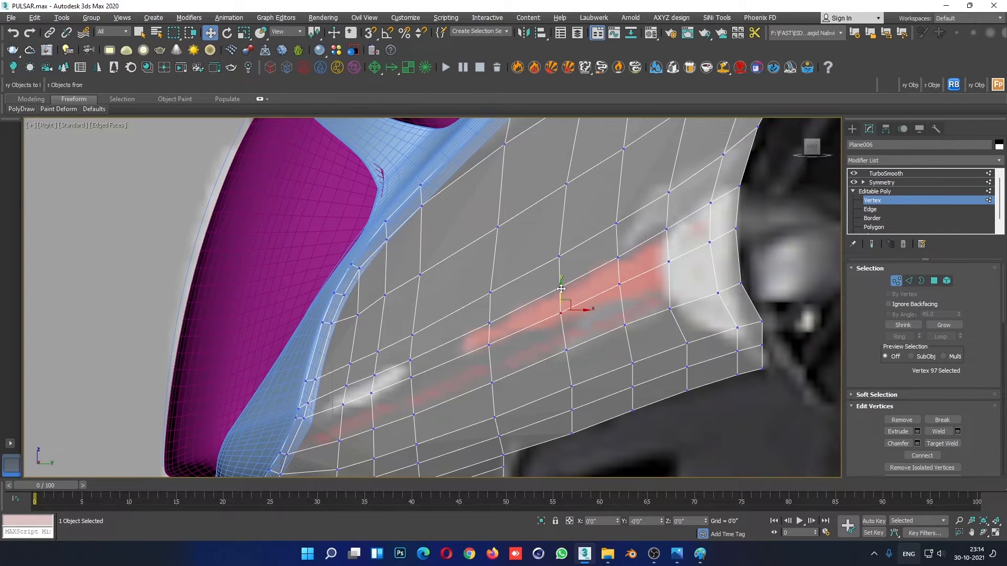
# - Turn off see-through display and raise the crease row's front vertices beside the headlight frame
pyautogui.scroll(3, 322, 388)
pyautogui.scroll(-2, 342, 354)
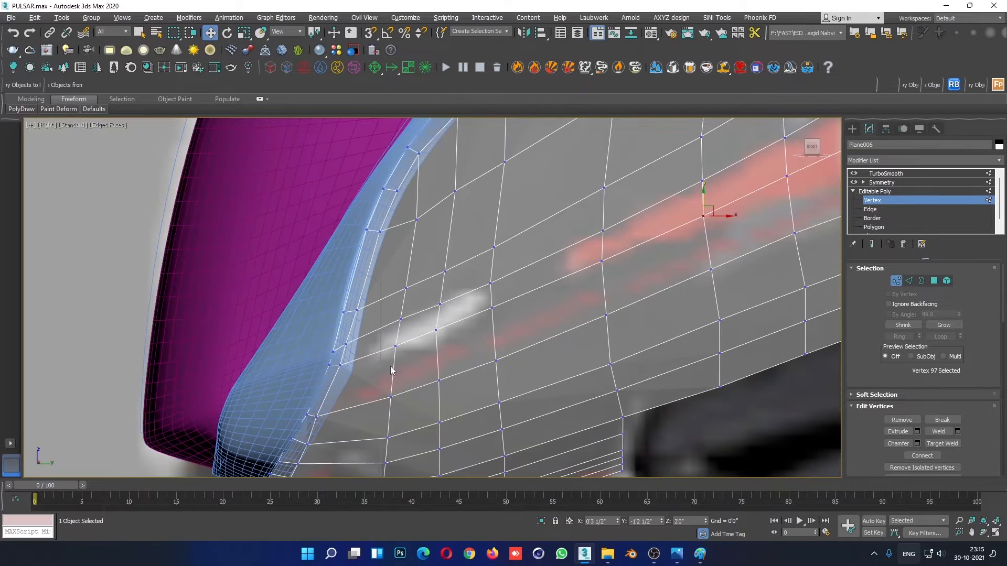
pyautogui.scroll(2, 348, 370)
pyautogui.hotkey('alt', 'x')
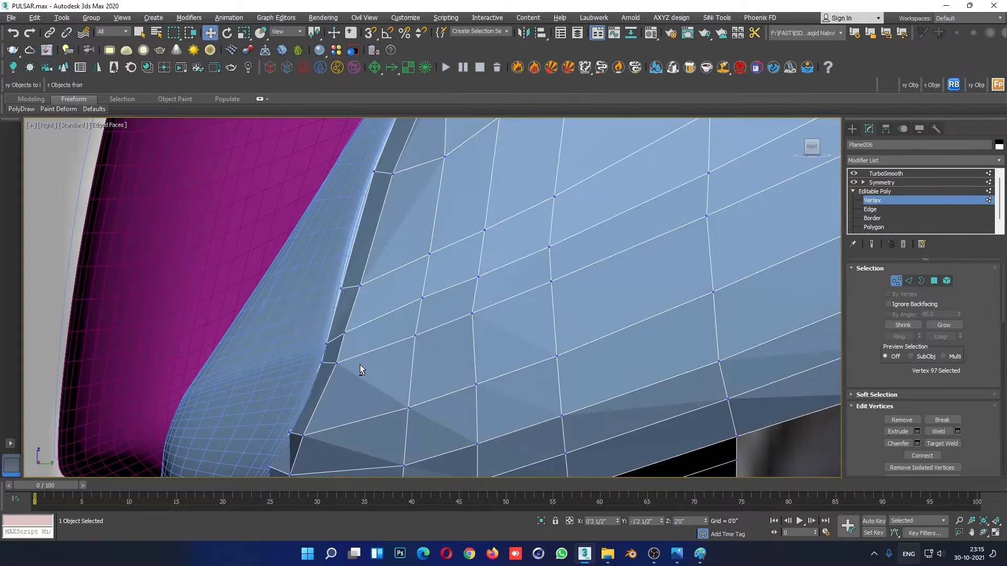
pyautogui.scroll(-2, 384, 361)
pyautogui.scroll(2, 354, 364)
pyautogui.scroll(2, 353, 364)
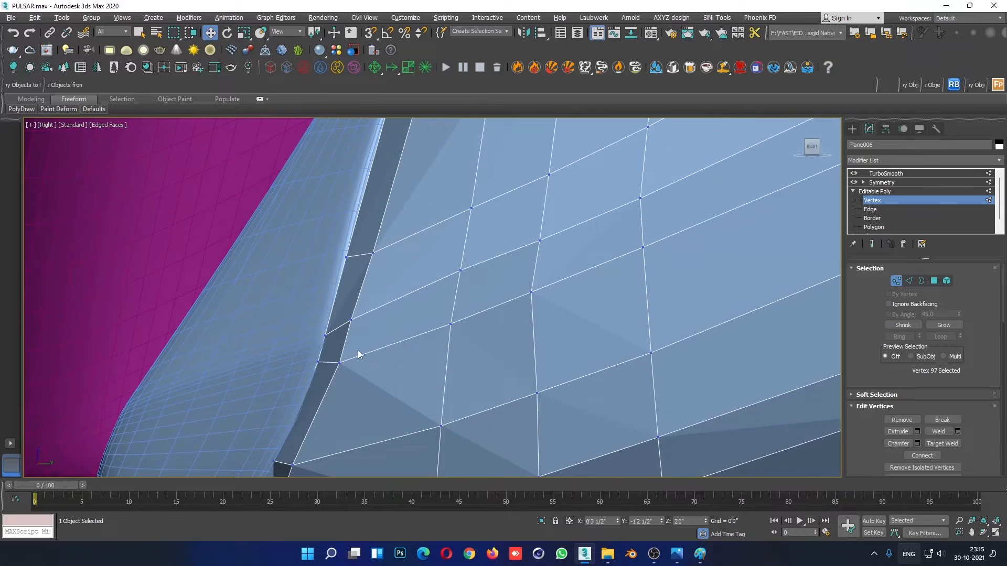
pyautogui.moveTo(339, 361); pyautogui.dragTo(451, 296)
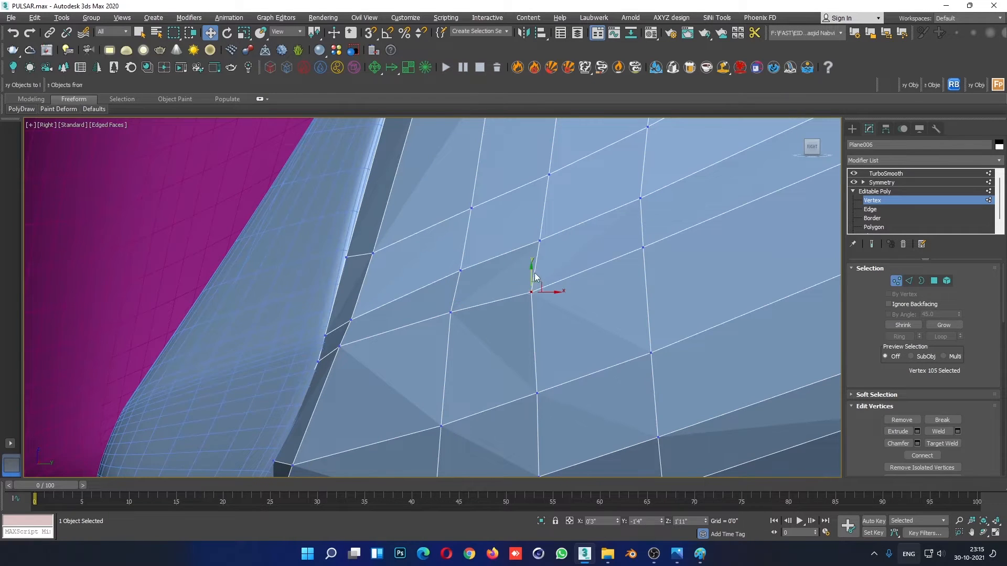
pyautogui.moveTo(534, 276); pyautogui.dragTo(534, 265)
# - Raise the next two crease-row vertices toward mid-length to narrow the gap to the row above
pyautogui.scroll(-2, 719, 213)
pyautogui.moveTo(719, 213); pyautogui.dragTo(527, 291, button='middle')
pyautogui.click(474, 314)
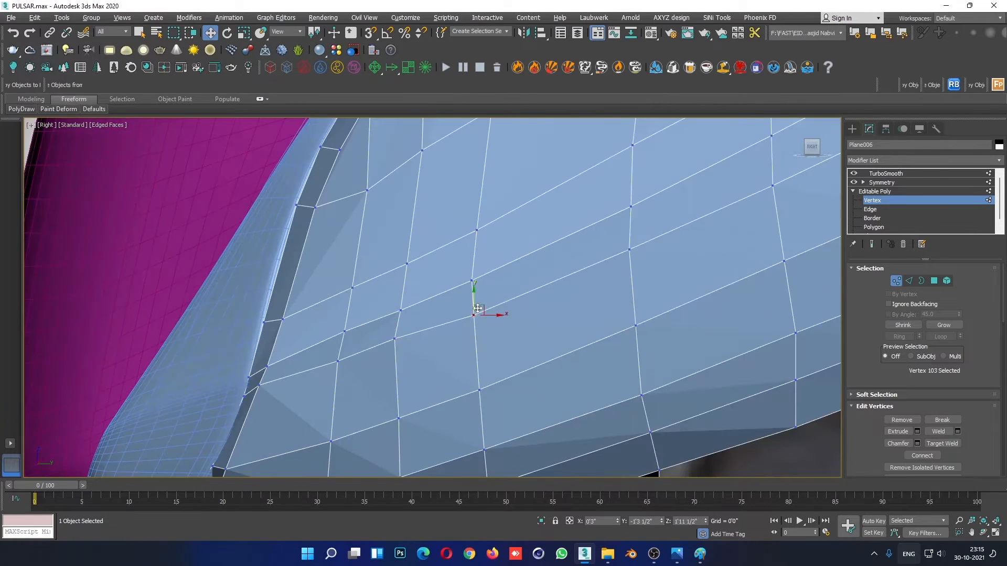
pyautogui.moveTo(478, 308); pyautogui.dragTo(477, 302)
pyautogui.click(630, 249)
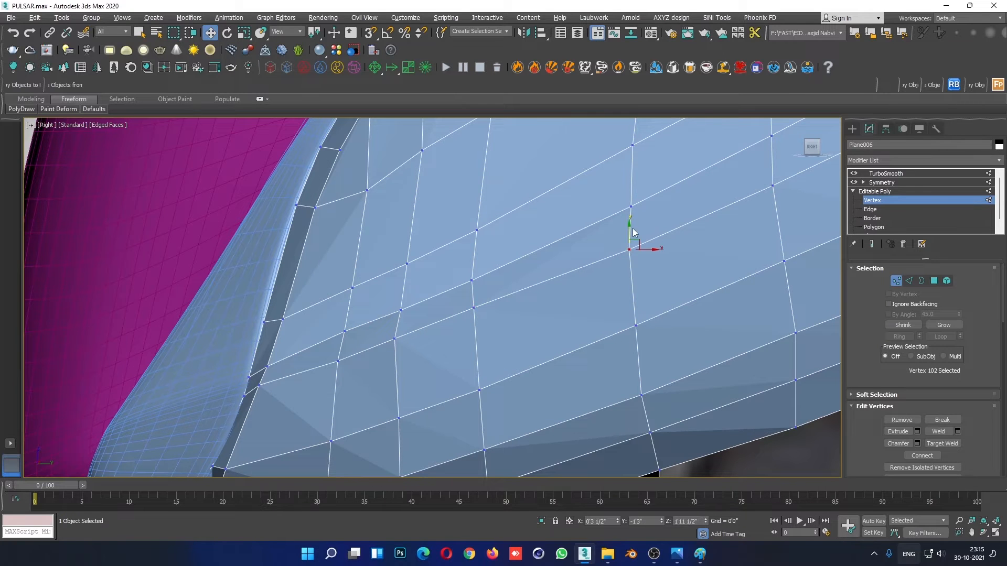
pyautogui.moveTo(631, 229); pyautogui.dragTo(630, 225)
# - Even out the heights of the front vertices in the rows along and above the fairing's side crease
pyautogui.moveTo(690, 218); pyautogui.dragTo(600, 289, button='middle')
pyautogui.scroll(-4, 481, 307)
pyautogui.scroll(2, 498, 317)
pyautogui.scroll(4, 302, 388)
pyautogui.scroll(-2, 302, 388)
pyautogui.moveTo(303, 388); pyautogui.dragTo(385, 341, button='middle')
pyautogui.click(435, 298)
pyautogui.moveTo(435, 281); pyautogui.dragTo(453, 305)
pyautogui.moveTo(469, 261)
pyautogui.mouseDown()
pyautogui.moveTo(501, 285)
pyautogui.moveTo(503, 276)
pyautogui.mouseUp()
pyautogui.moveTo(381, 227)
pyautogui.mouseDown()
pyautogui.moveTo(444, 276)
pyautogui.moveTo(445, 253)
pyautogui.mouseUp()
pyautogui.click(496, 233)
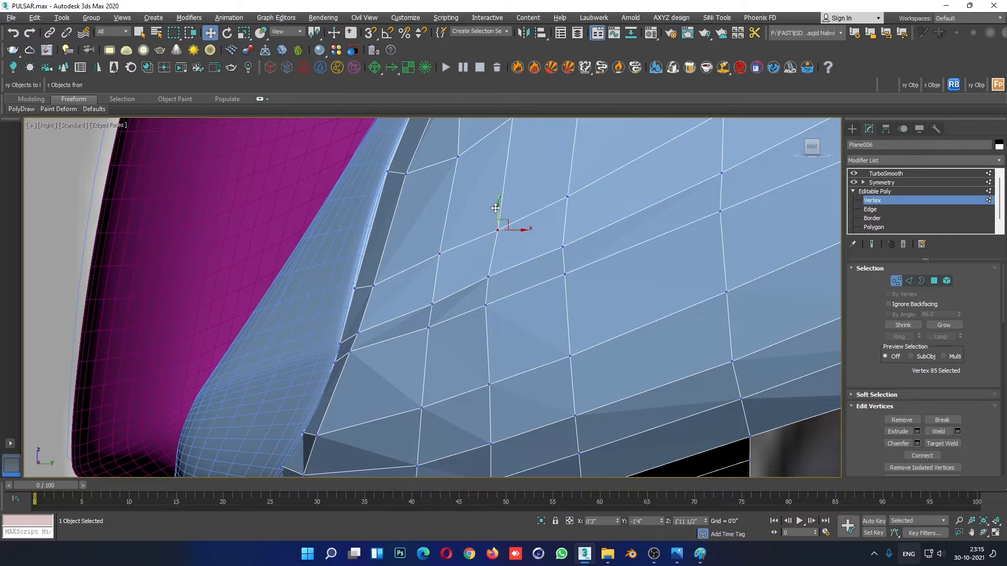
pyautogui.click(568, 197)
pyautogui.scroll(-3, 603, 218)
pyautogui.scroll(5, 462, 281)
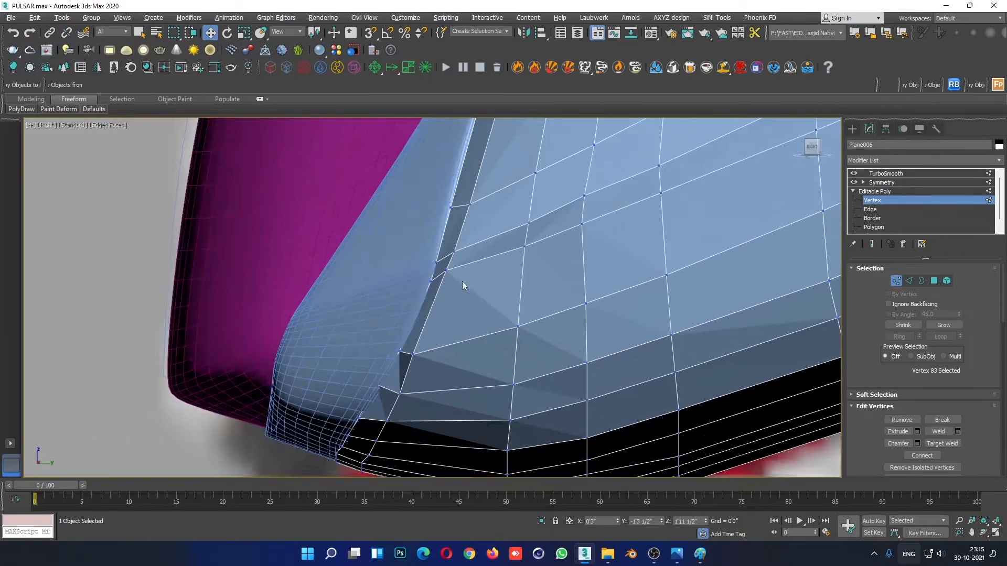
# - Reposition the vertices on the fairing's front rim where the crease rows meet the headlight frame
pyautogui.moveTo(437, 198); pyautogui.dragTo(436, 203)
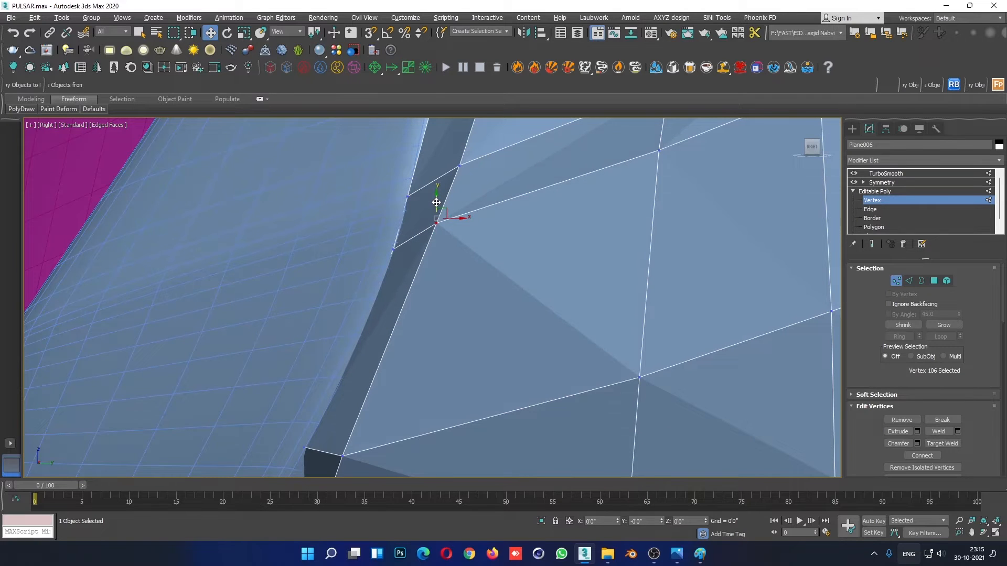
pyautogui.click(471, 184)
pyautogui.moveTo(403, 163); pyautogui.dragTo(405, 210, button='middle')
pyautogui.click(409, 243)
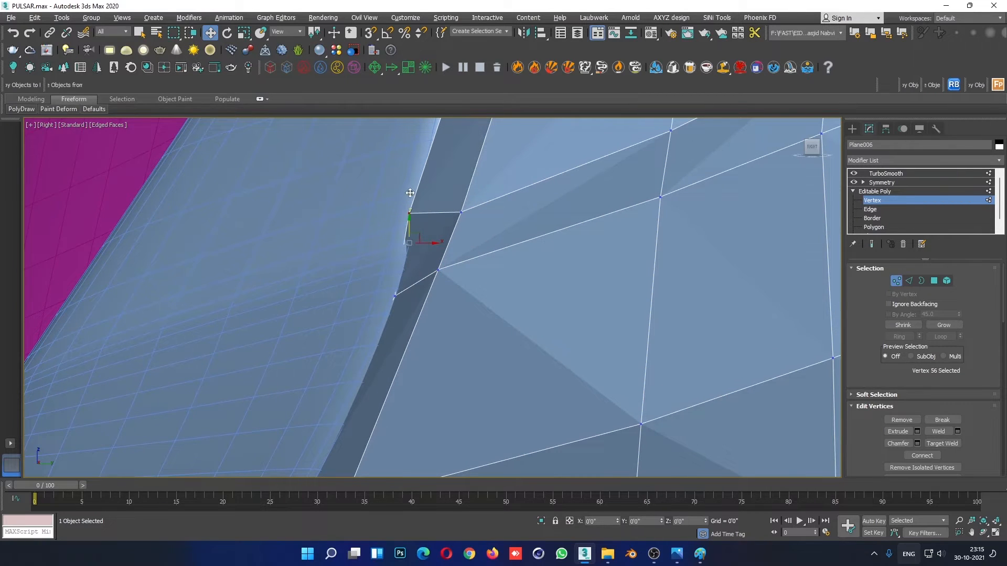
pyautogui.moveTo(411, 243); pyautogui.dragTo(474, 188)
# - Adjust the front vertices in the row just above the crease so it flows smoothly from the front rim
pyautogui.scroll(-3, 470, 220)
pyautogui.moveTo(559, 165); pyautogui.dragTo(580, 151)
pyautogui.scroll(-4, 645, 249)
pyautogui.moveTo(715, 244); pyautogui.dragTo(347, 365, button='middle')
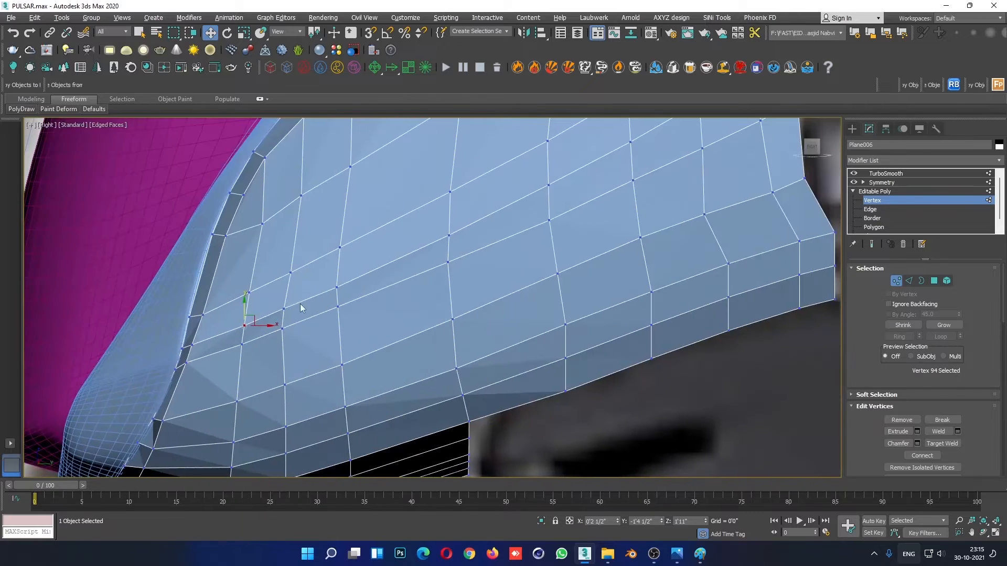
pyautogui.scroll(-4, 328, 309)
pyautogui.moveTo(334, 311); pyautogui.dragTo(361, 326, button='middle')
pyautogui.scroll(6, 361, 326)
pyautogui.scroll(-2, 360, 329)
pyautogui.moveTo(278, 351); pyautogui.dragTo(336, 329)
# - Refine the heights of the front vertices in the lower crease row to keep an even, narrow band along the crease
pyautogui.scroll(2, 288, 319)
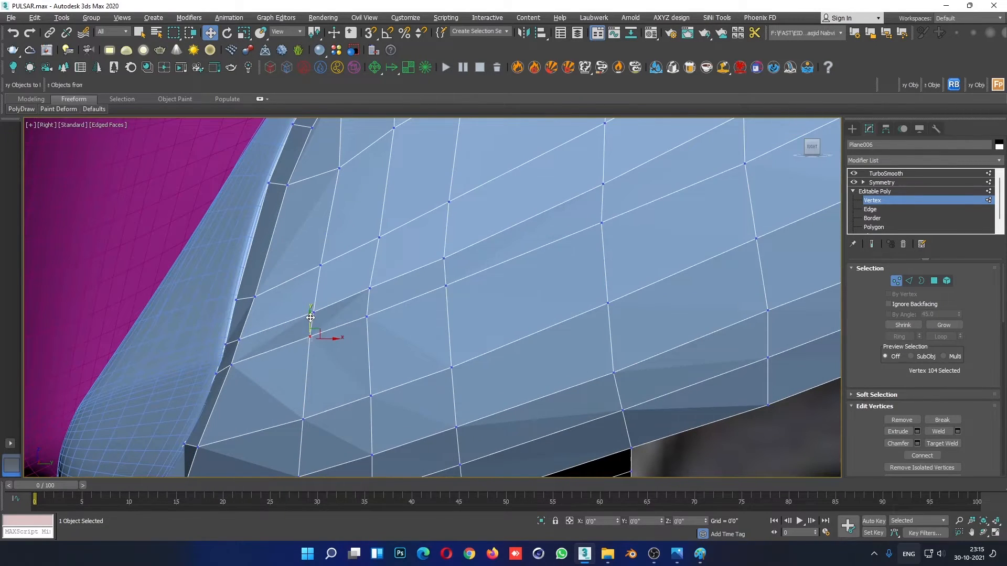
pyautogui.click(401, 301)
pyautogui.click(366, 314)
pyautogui.moveTo(443, 301); pyautogui.dragTo(443, 298)
pyautogui.moveTo(445, 263); pyautogui.dragTo(446, 262)
pyautogui.scroll(-4, 645, 272)
pyautogui.moveTo(666, 289); pyautogui.dragTo(541, 350, button='middle')
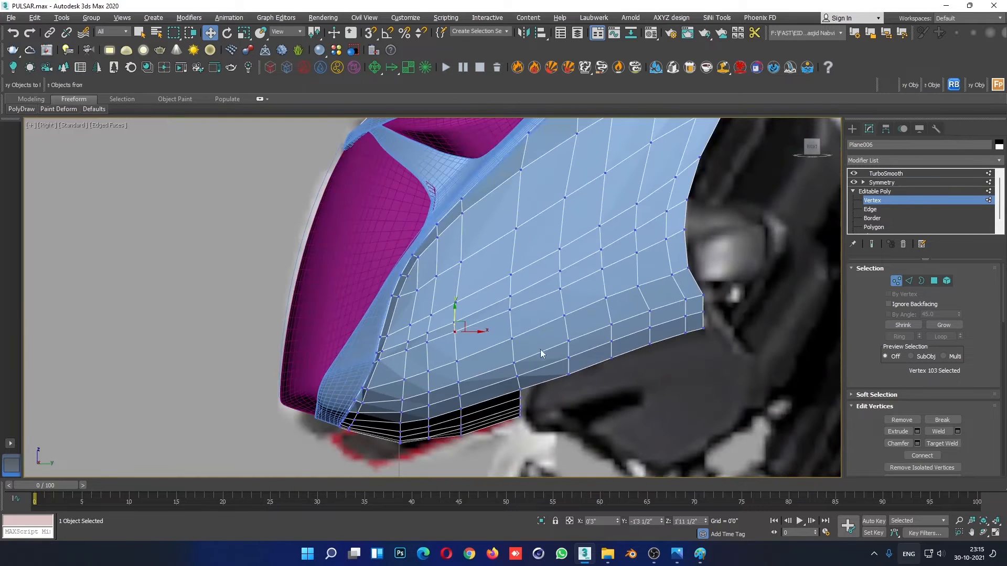
# - Leave vertex editing and examine the smoothed fairing's side crease in the right view without edged faces
pyautogui.click(900, 191)
pyautogui.click(745, 400)
pyautogui.press('F4')
pyautogui.scroll(-6, 623, 344)
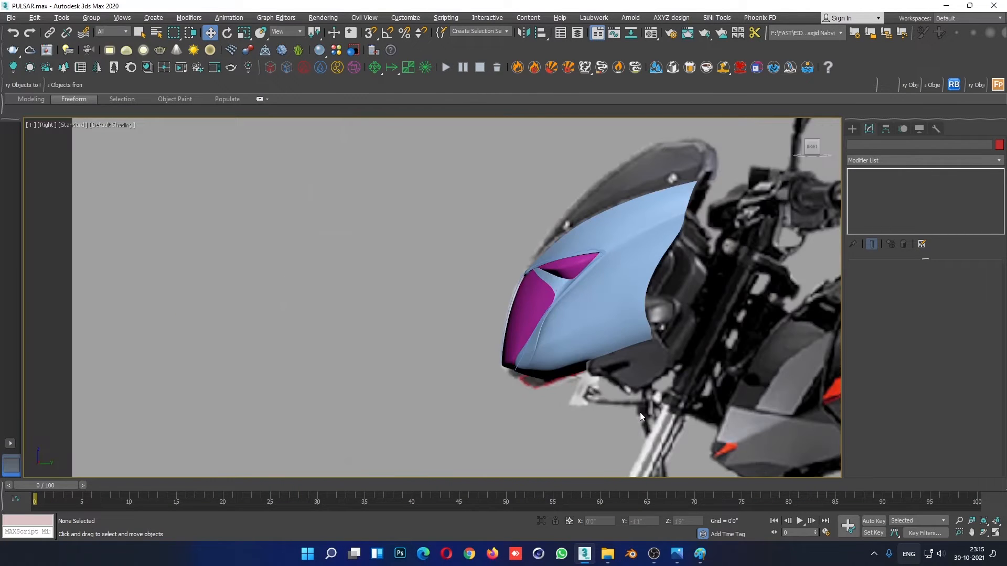
pyautogui.scroll(6, 569, 337)
# - Connect the ring of edges between the fairing's two crease rows with 1 segment to add an edge loop
pyautogui.click(575, 292)
pyautogui.click(874, 208)
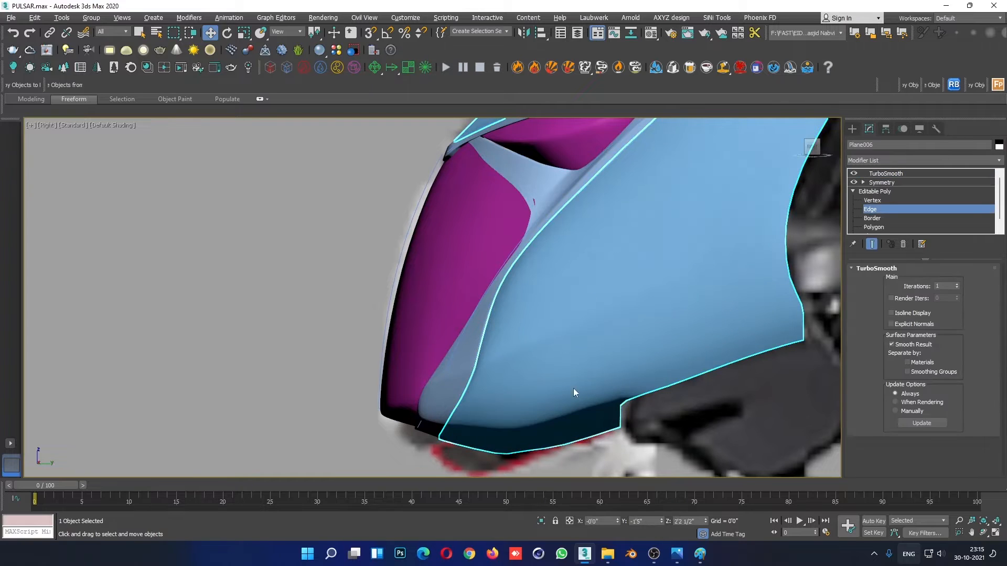
pyautogui.press('F4')
pyautogui.scroll(5, 504, 378)
pyautogui.click(455, 357)
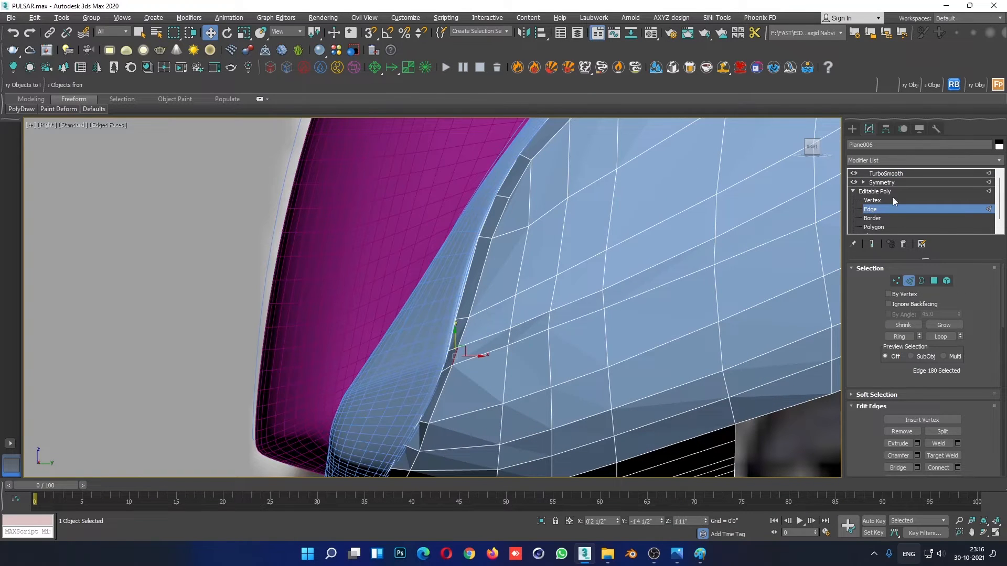
pyautogui.click(895, 340)
pyautogui.rightClick(605, 270)
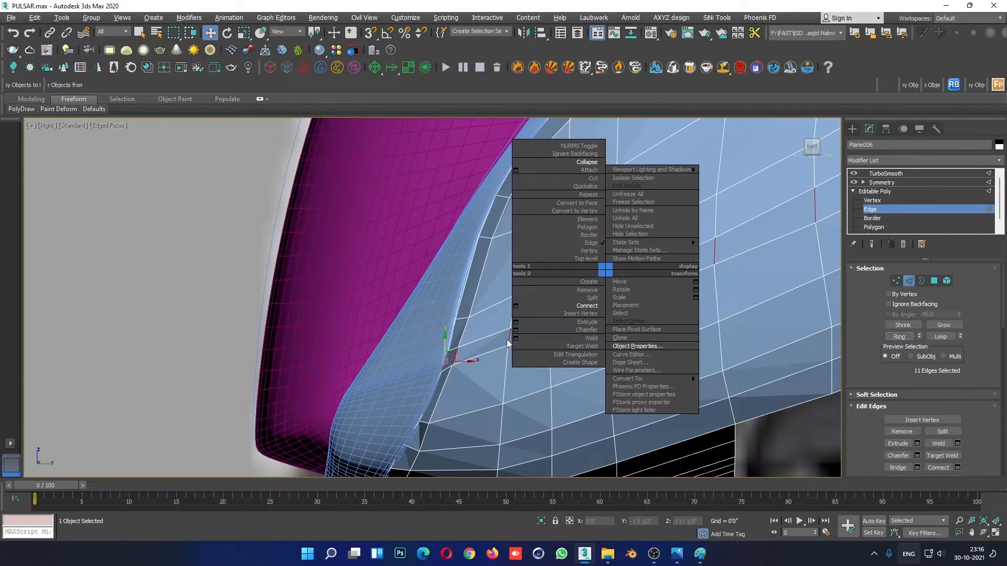
pyautogui.click(516, 307)
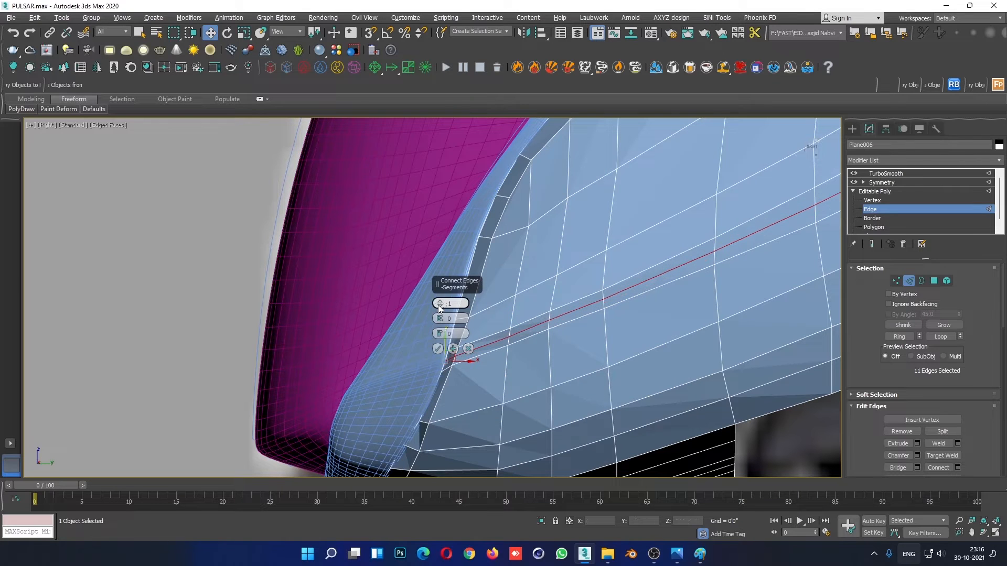
pyautogui.click(437, 349)
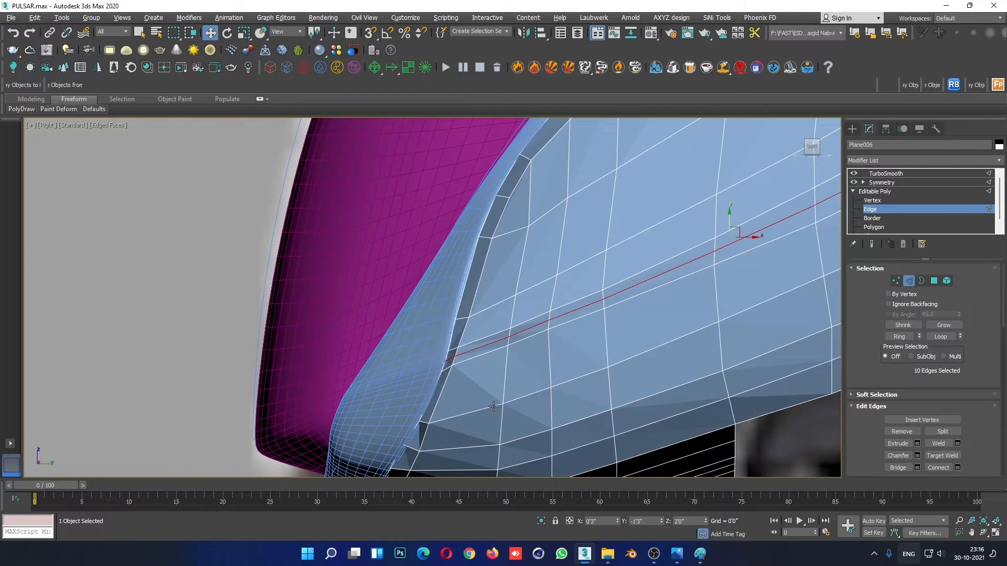
# - Examine the smoothed fairing's side crease without edged faces in the right view and in a maximised perspective view
pyautogui.click(890, 193)
pyautogui.click(119, 341)
pyautogui.scroll(-4, 555, 341)
pyautogui.press('F4')
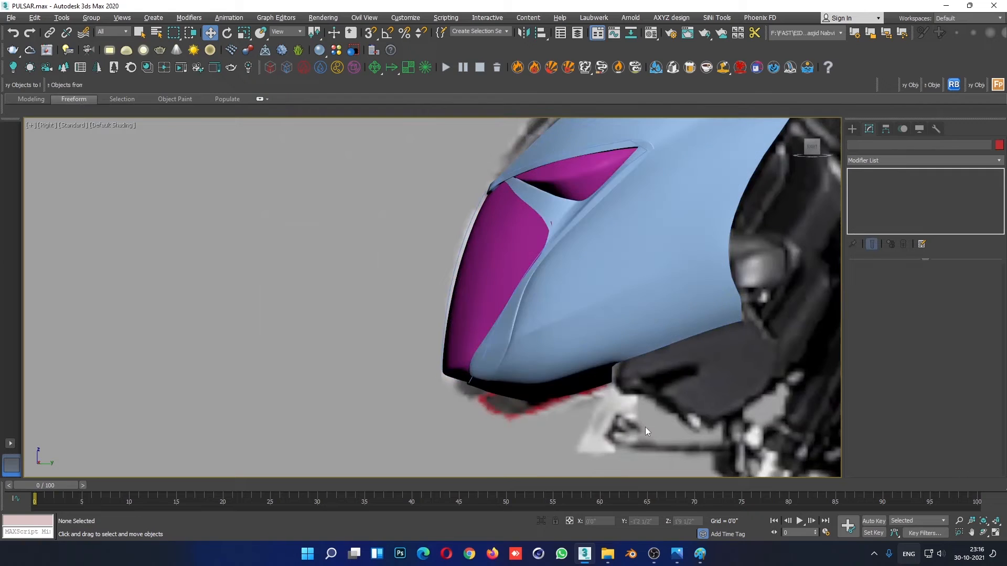
pyautogui.scroll(-4, 646, 426)
pyautogui.hotkey('alt', 'w')
pyautogui.click(743, 427)
pyautogui.hotkey('alt', 'w')
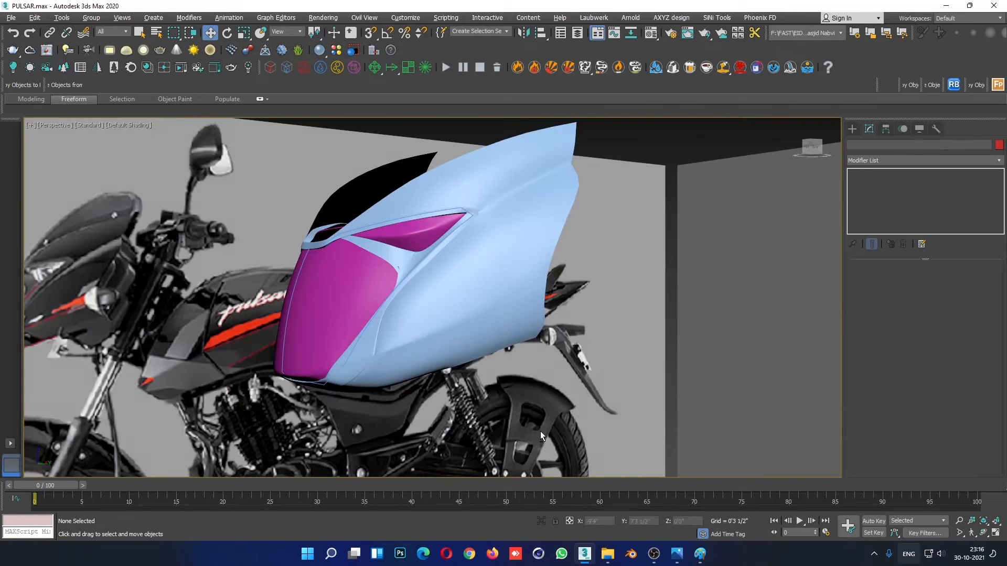
pyautogui.keyDown('alt'); pyautogui.moveTo(540, 431); pyautogui.dragTo(573, 354, button='middle'); pyautogui.keyUp('alt')
# - Reopen the fairing's base-mesh vertices for editing in the maximised right view with edged faces displayed
pyautogui.click(547, 276)
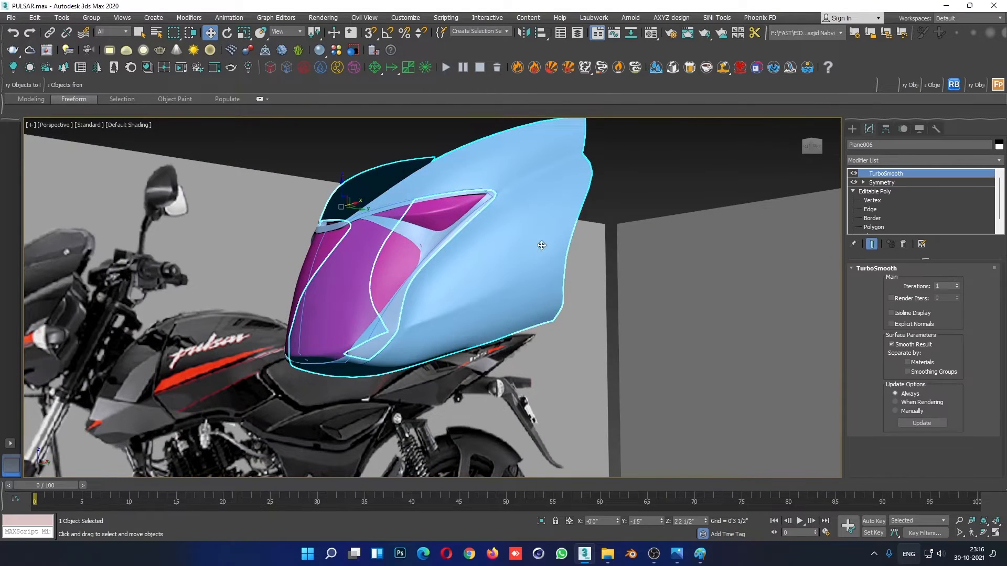
pyautogui.click(872, 200)
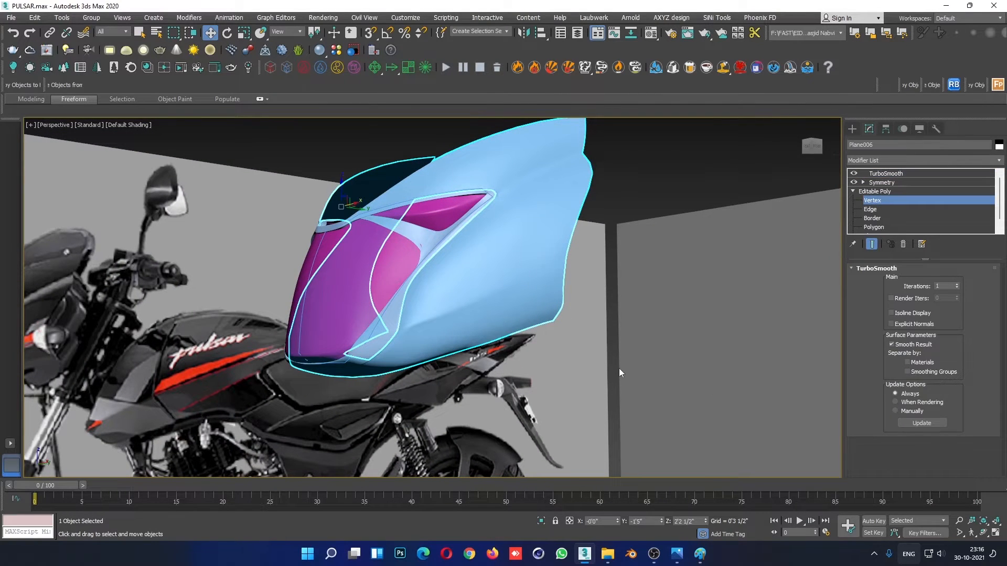
pyautogui.hotkey('alt', 'w')
pyautogui.hotkey('alt', 'w')
pyautogui.scroll(5, 628, 348)
pyautogui.press('F4')
pyautogui.scroll(-4, 629, 315)
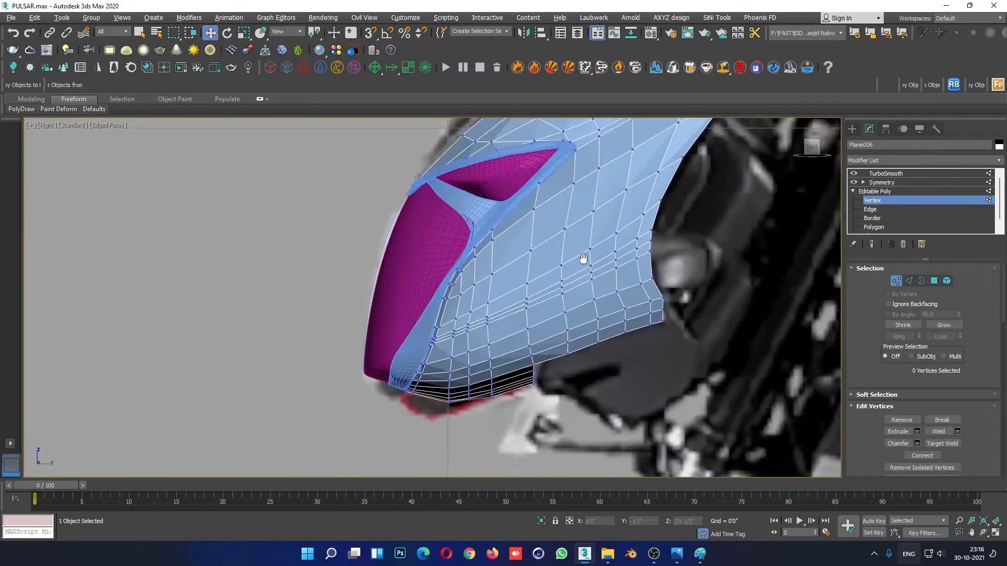
pyautogui.scroll(6, 660, 262)
# - Undo the edge loop added between the fairing's crease rows and return to vertex editing on the base mesh
pyautogui.hotkey('ctrl', 'z')
pyautogui.hotkey('ctrl', 'z')
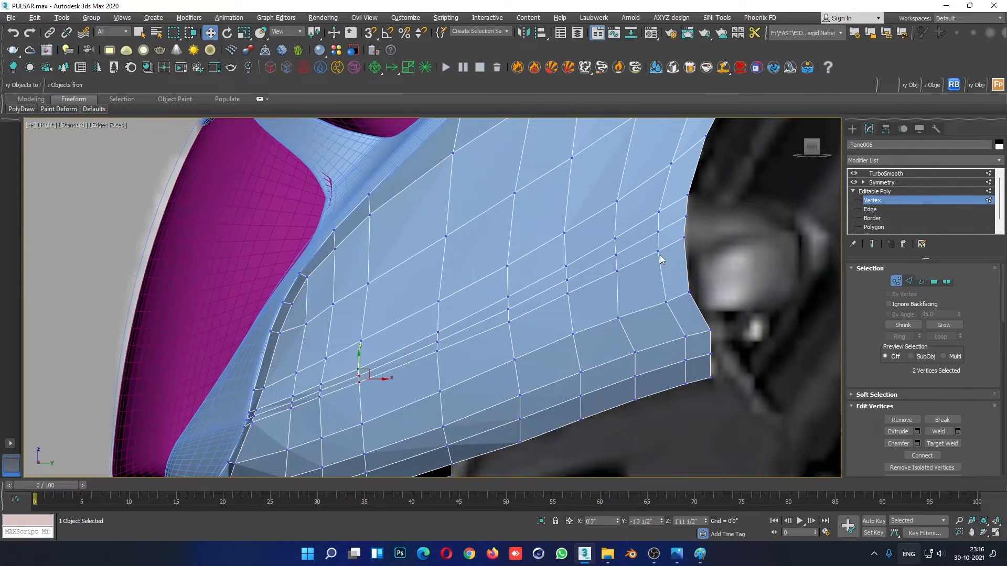
pyautogui.click(417, 349)
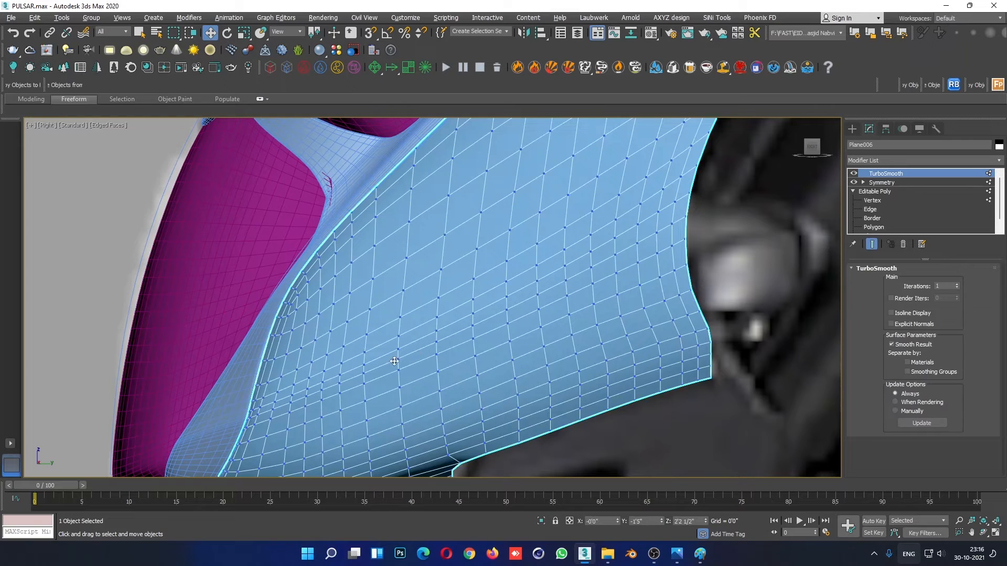
pyautogui.click(873, 200)
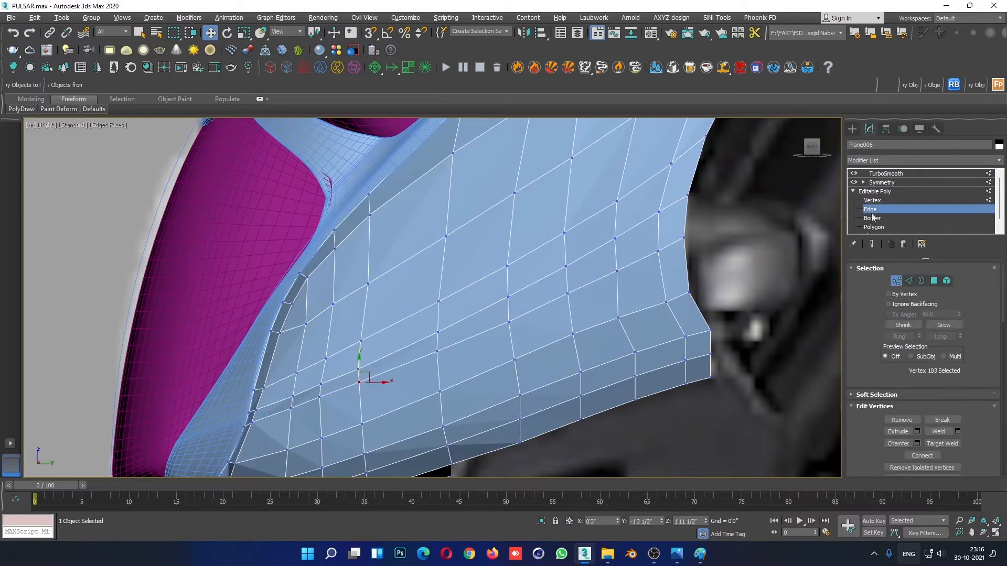
pyautogui.click(870, 209)
pyautogui.click(873, 200)
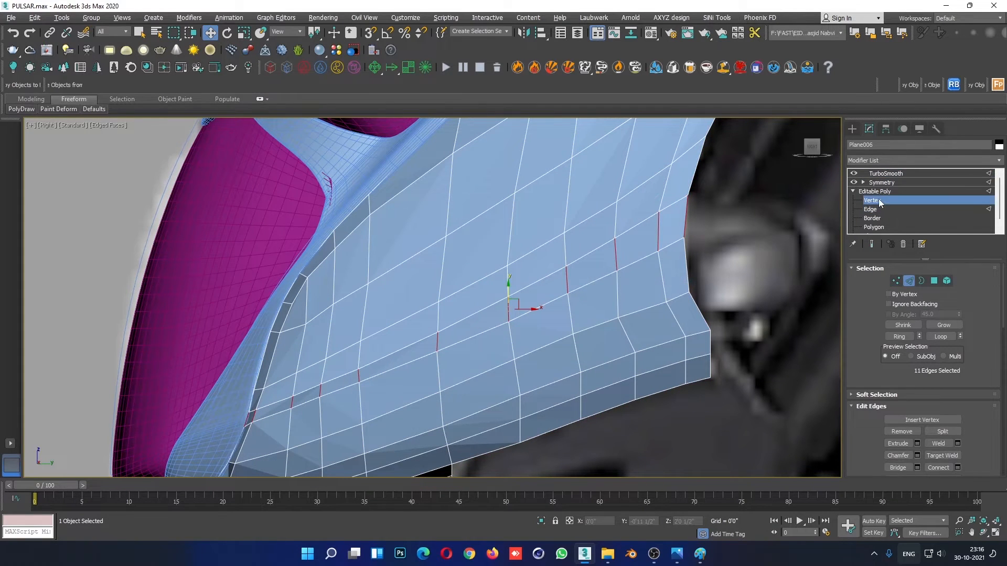
# - Lower the rear vertices of the fairing's upper crease row so they sit closer to the row below
pyautogui.scroll(3, 688, 225)
pyautogui.click(646, 206)
pyautogui.moveTo(643, 187); pyautogui.dragTo(644, 211)
pyautogui.click(687, 183)
pyautogui.moveTo(684, 168); pyautogui.dragTo(684, 193)
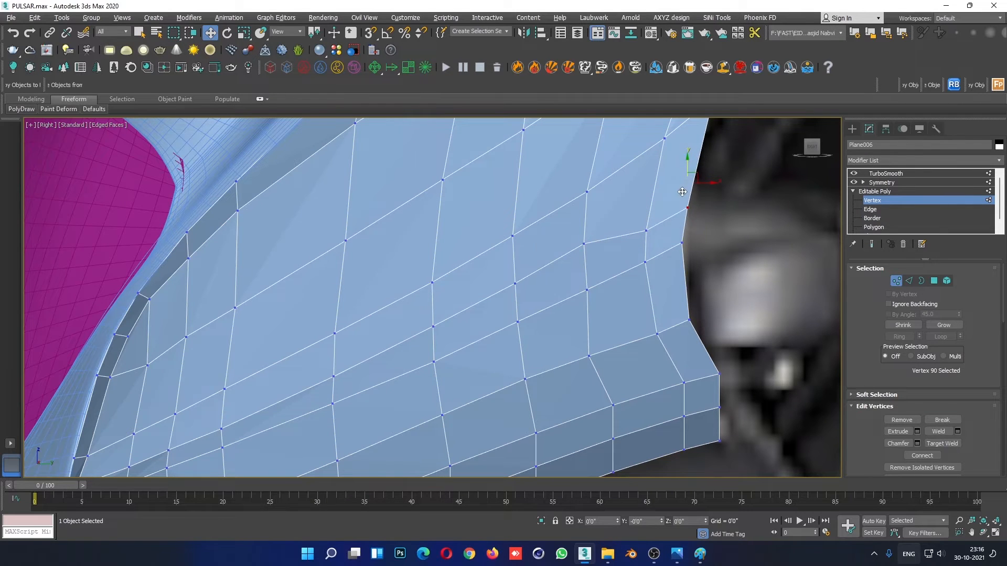
pyautogui.moveTo(613, 203); pyautogui.dragTo(570, 271)
pyautogui.moveTo(586, 221); pyautogui.dragTo(586, 243)
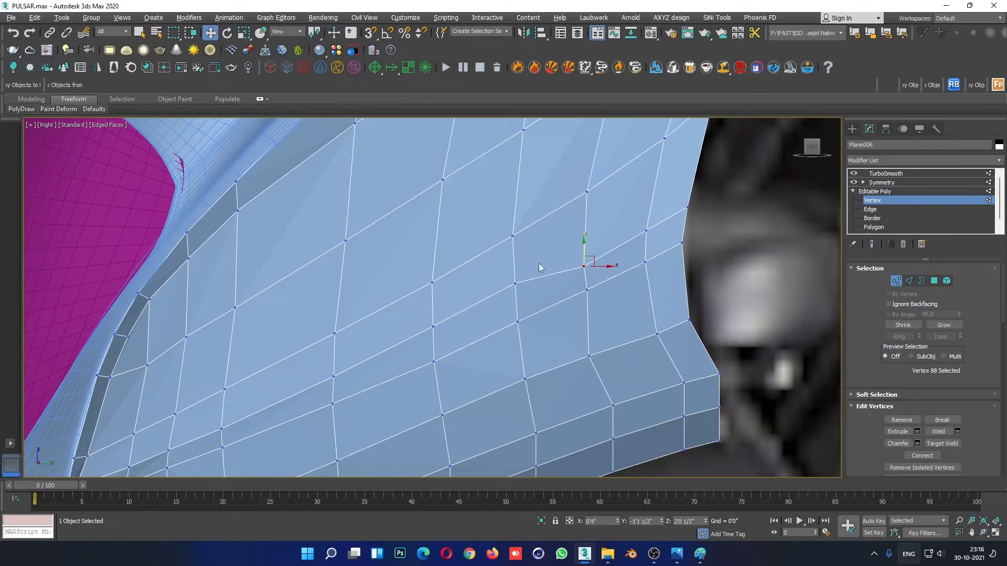
# - Lower the middle vertices of the upper crease row towards the lower row and even out the spacing towards the rear
pyautogui.click(515, 284)
pyautogui.moveTo(515, 258); pyautogui.dragTo(515, 277)
pyautogui.moveTo(491, 311); pyautogui.dragTo(550, 247, button='middle')
pyautogui.moveTo(519, 233); pyautogui.dragTo(490, 250)
pyautogui.click(392, 313)
pyautogui.moveTo(390, 292); pyautogui.dragTo(390, 300)
pyautogui.moveTo(457, 266); pyautogui.dragTo(493, 262)
pyautogui.moveTo(557, 218)
pyautogui.mouseDown()
pyautogui.moveTo(589, 249)
pyautogui.moveTo(574, 224)
pyautogui.mouseUp()
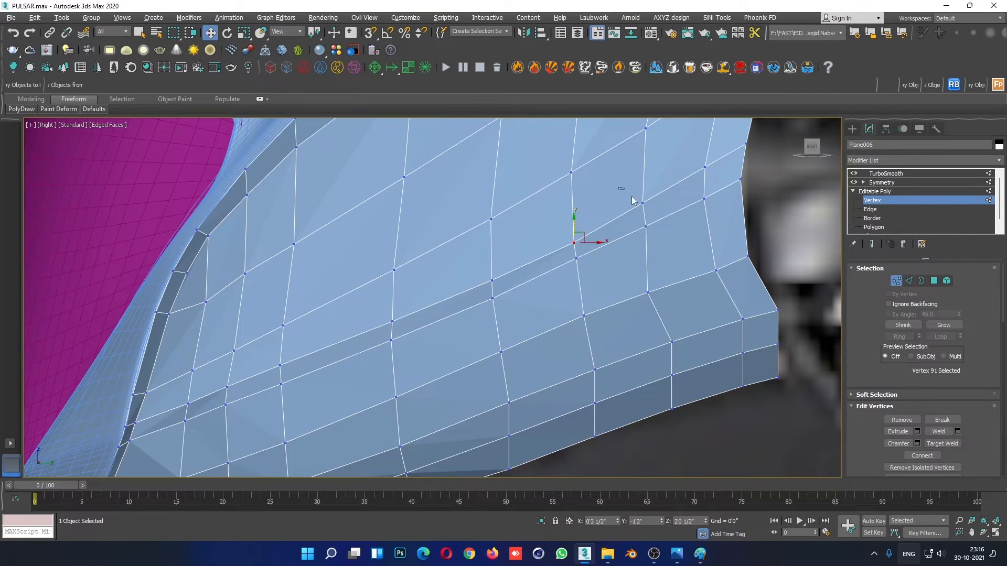
pyautogui.moveTo(631, 197)
pyautogui.mouseDown()
pyautogui.moveTo(649, 211)
pyautogui.moveTo(643, 187)
pyautogui.mouseUp()
pyautogui.moveTo(688, 168); pyautogui.dragTo(681, 209, button='middle')
pyautogui.moveTo(681, 202)
pyautogui.mouseDown()
pyautogui.moveTo(708, 213)
pyautogui.moveTo(696, 194)
pyautogui.mouseUp()
# - Fine-tune the front vertices of the upper crease row so the two rows form a narrow, even strip
pyautogui.moveTo(338, 363); pyautogui.dragTo(538, 246, button='middle')
pyautogui.scroll(2, 397, 307)
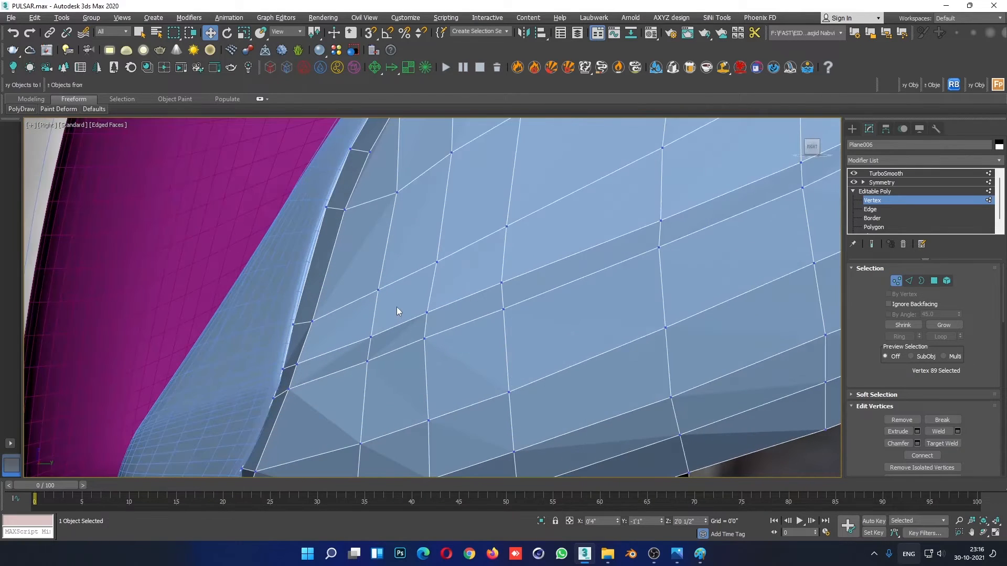
pyautogui.moveTo(428, 295); pyautogui.dragTo(429, 299)
pyautogui.moveTo(471, 262); pyautogui.dragTo(501, 271)
pyautogui.moveTo(634, 211); pyautogui.dragTo(660, 205)
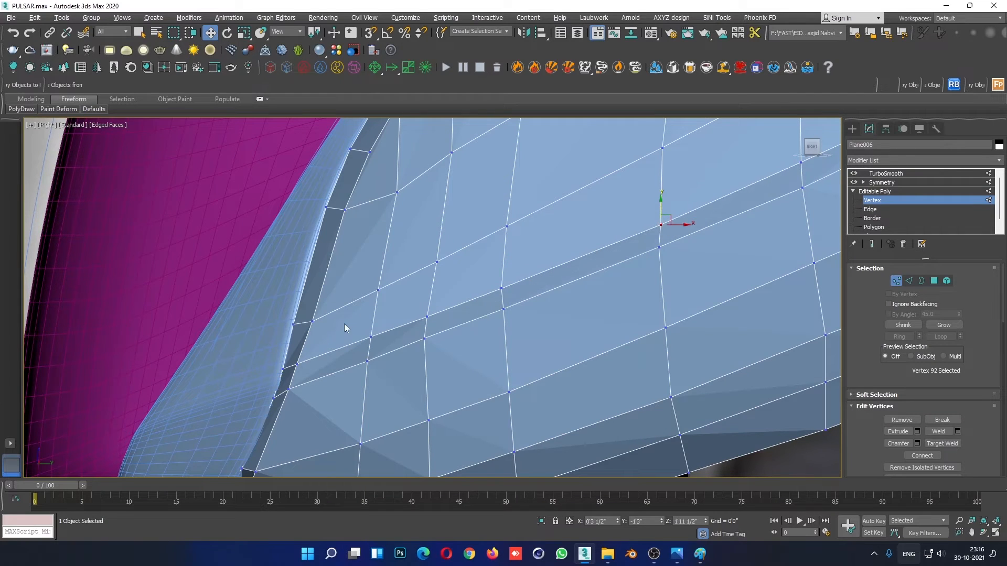
pyautogui.moveTo(359, 336); pyautogui.dragTo(376, 328)
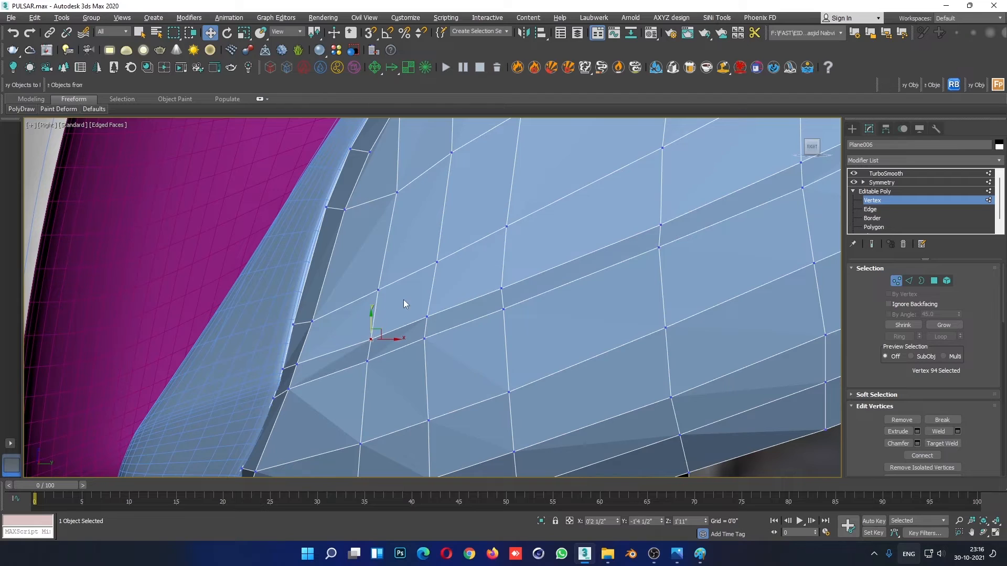
# - Adjust the crease rows' end vertices on the fairing's front rim beside the headlight surround
pyautogui.click(493, 308)
pyautogui.scroll(3, 284, 367)
pyautogui.moveTo(281, 373); pyautogui.dragTo(289, 357)
pyautogui.click(253, 428)
pyautogui.scroll(-3, 426, 322)
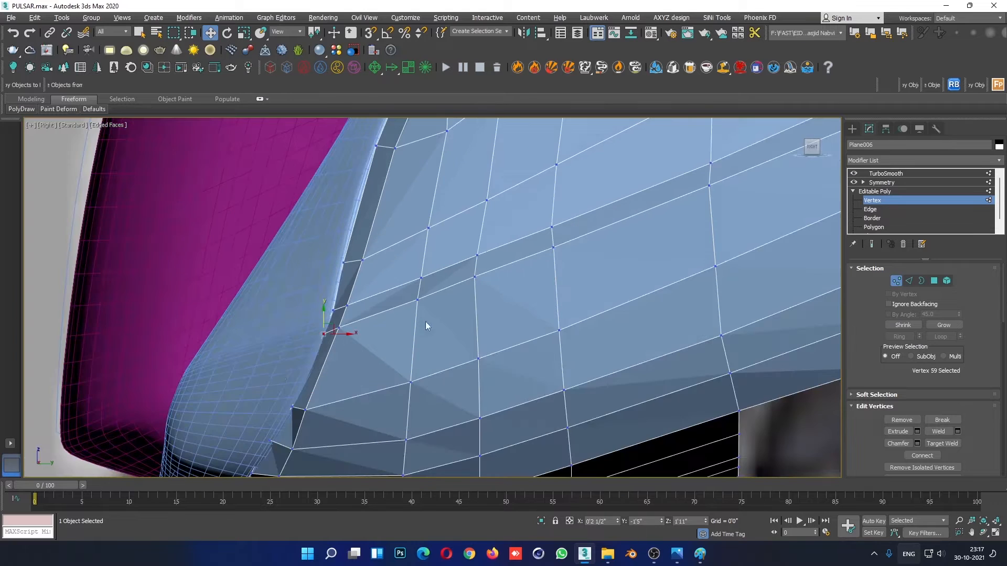
pyautogui.scroll(3, 347, 347)
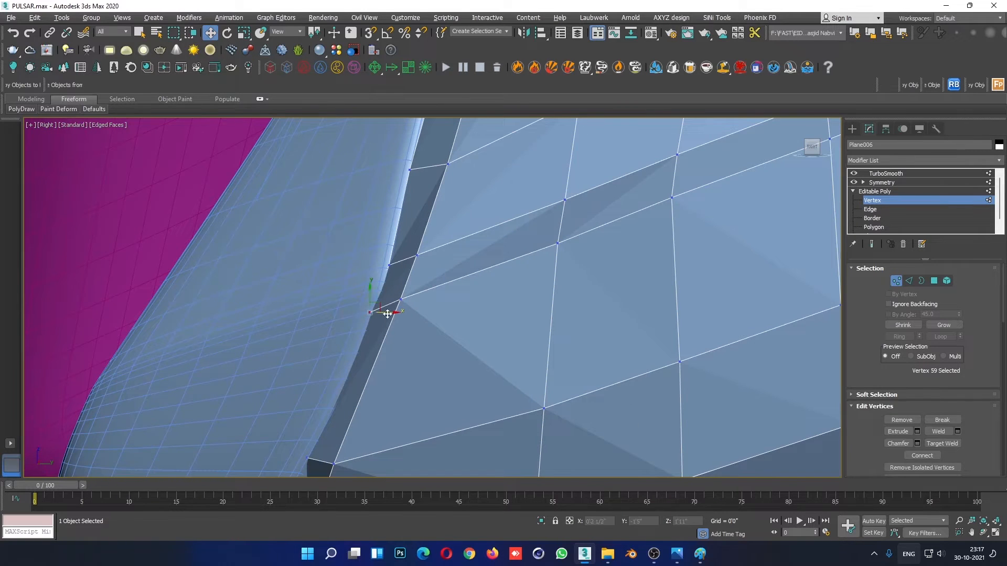
pyautogui.moveTo(386, 314); pyautogui.dragTo(389, 313)
pyautogui.scroll(-9, 503, 297)
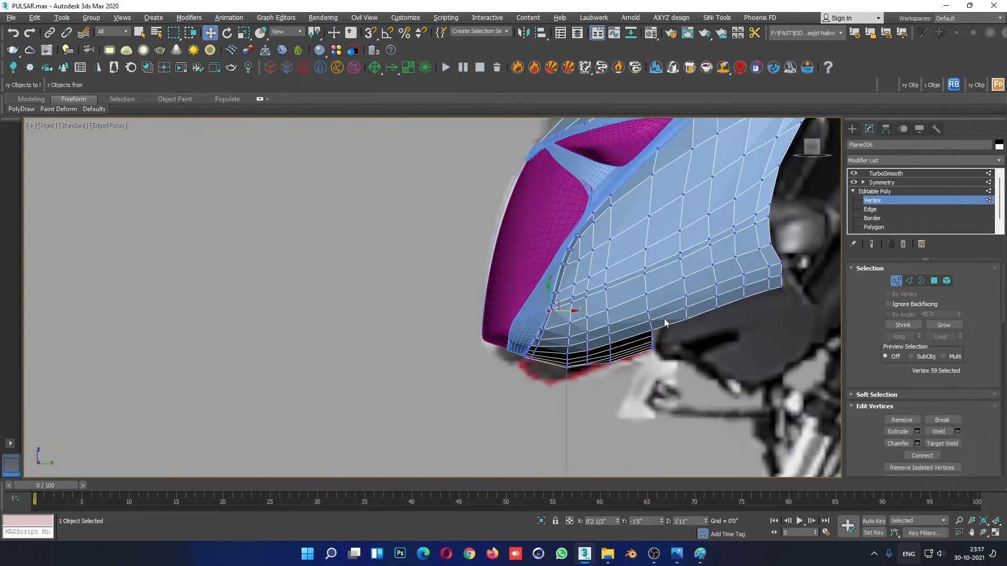
# - Adjust the height of paired vertices in the two crease rows so the strip runs smoothly along the fairing's side
pyautogui.scroll(4, 650, 275)
pyautogui.moveTo(609, 287); pyautogui.dragTo(493, 288, button='middle')
pyautogui.click(507, 311)
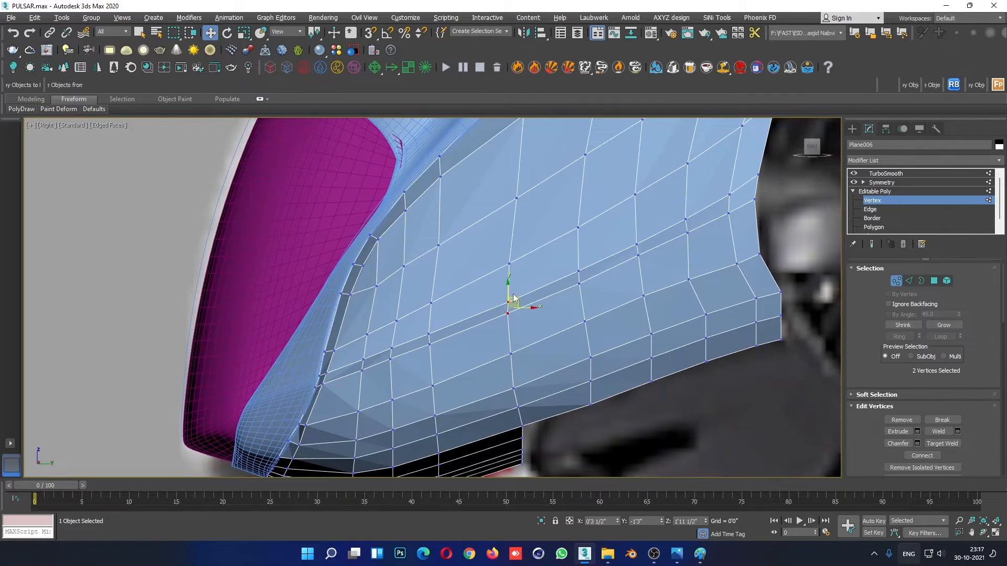
pyautogui.click(579, 283)
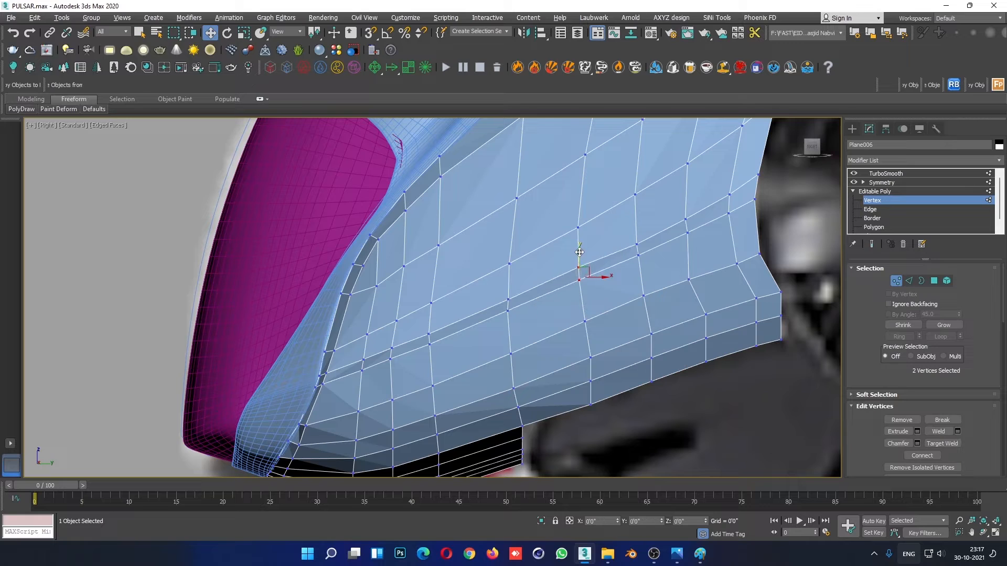
pyautogui.moveTo(640, 267); pyautogui.dragTo(640, 267)
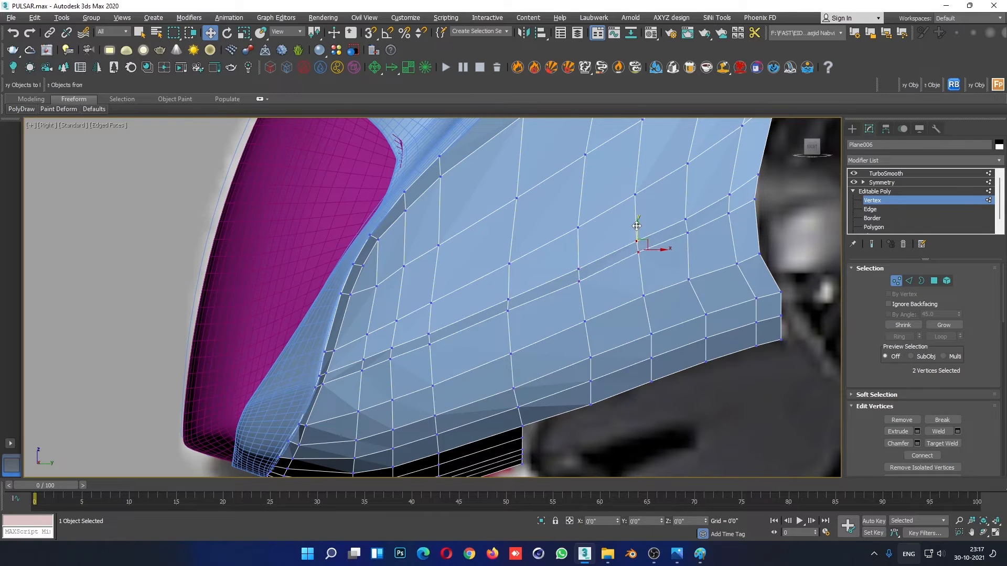
pyautogui.click(687, 221)
pyautogui.moveTo(685, 206); pyautogui.dragTo(627, 264)
pyautogui.moveTo(735, 216); pyautogui.dragTo(735, 216)
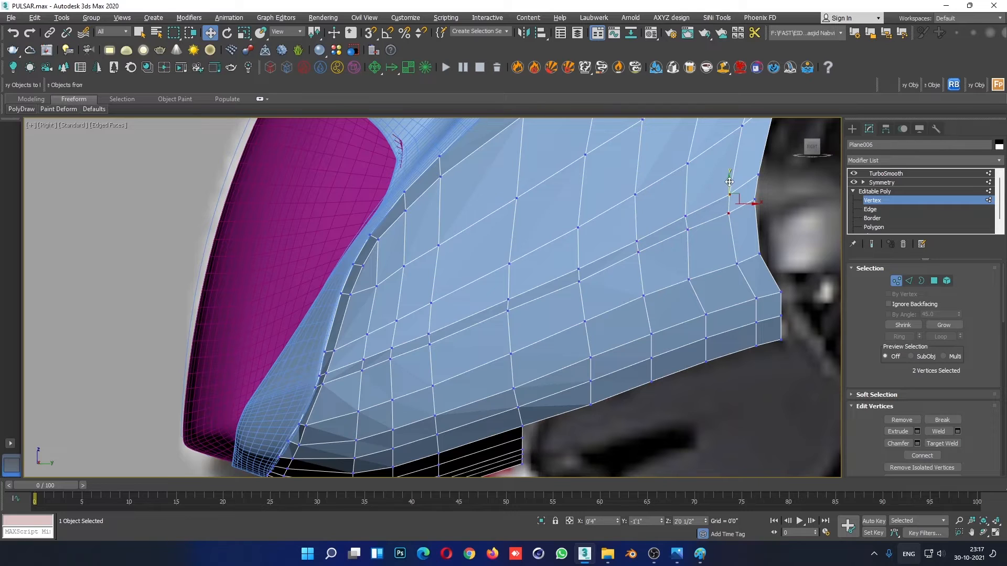
# - Examine the fairing's side crease in a maximised perspective view, first as base mesh, then smoothed without edged faces
pyautogui.hotkey('alt', 'w')
pyautogui.hotkey('alt', 'w')
pyautogui.keyDown('alt'); pyautogui.moveTo(725, 409); pyautogui.dragTo(597, 410, button='middle'); pyautogui.keyUp('alt')
pyautogui.press('F4')
pyautogui.scroll(5, 605, 351)
pyautogui.keyDown('alt'); pyautogui.moveTo(605, 351); pyautogui.dragTo(616, 346, button='middle'); pyautogui.keyUp('alt')
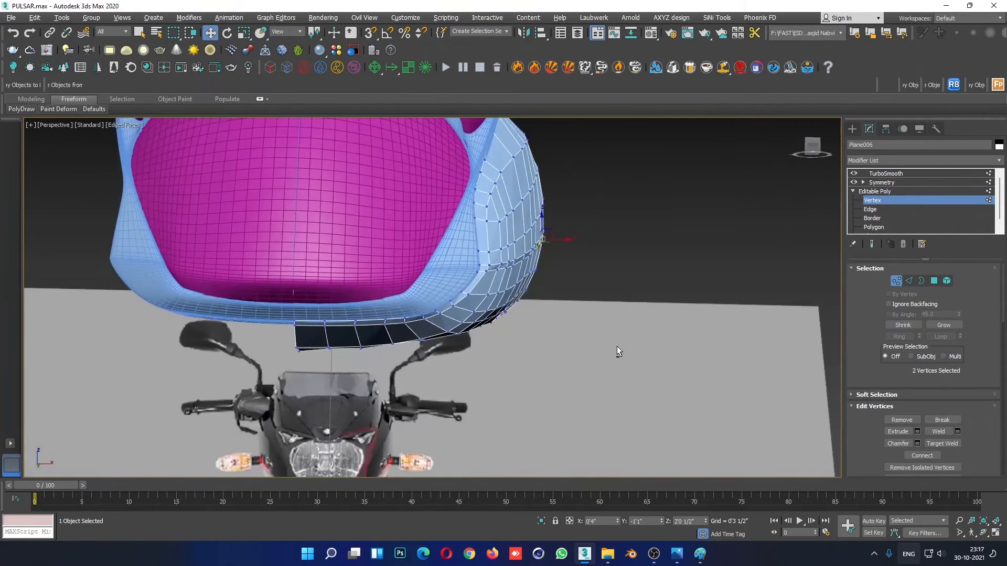
pyautogui.scroll(5, 537, 286)
pyautogui.keyDown('alt'); pyautogui.moveTo(541, 260); pyautogui.dragTo(596, 229, button='middle'); pyautogui.keyUp('alt')
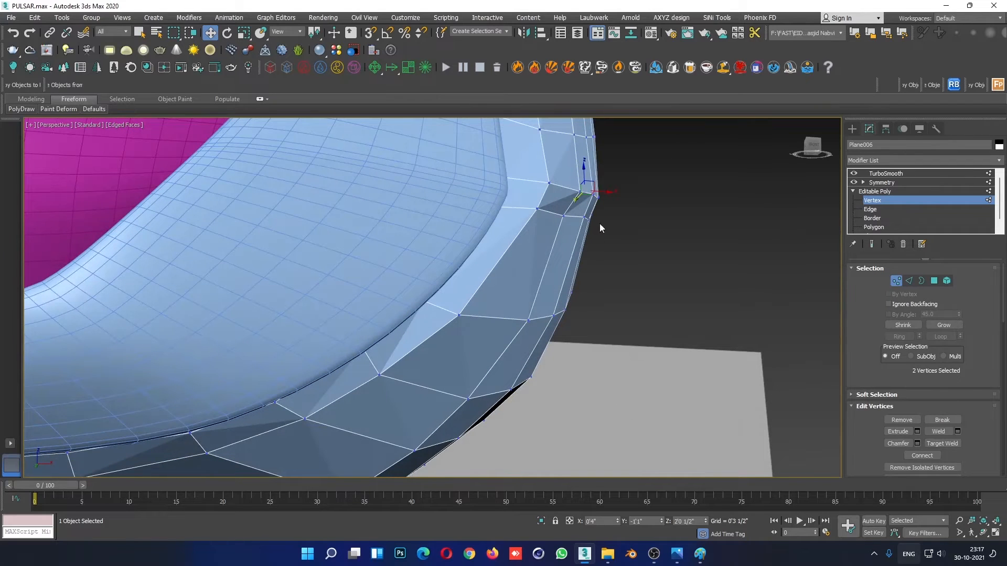
pyautogui.click(923, 203)
pyautogui.click(716, 212)
pyautogui.press('F4')
pyautogui.scroll(-5, 634, 346)
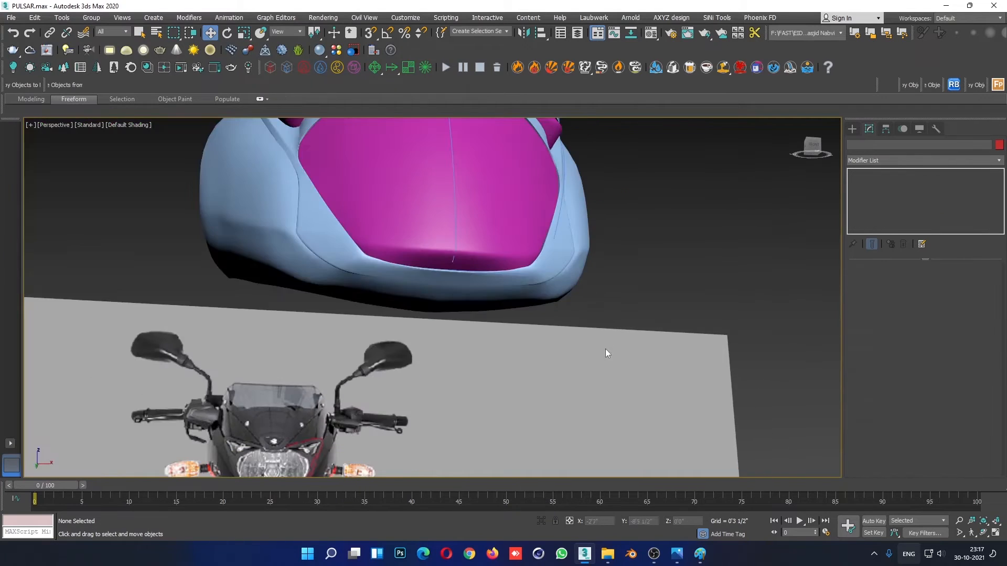
pyautogui.keyDown('alt'); pyautogui.moveTo(605, 348); pyautogui.dragTo(400, 315, button='middle'); pyautogui.keyUp('alt')
pyautogui.scroll(3, 400, 315)
# - Remove the lower of the two close edge loops along the fairing's side crease from the base mesh
pyautogui.click(507, 224)
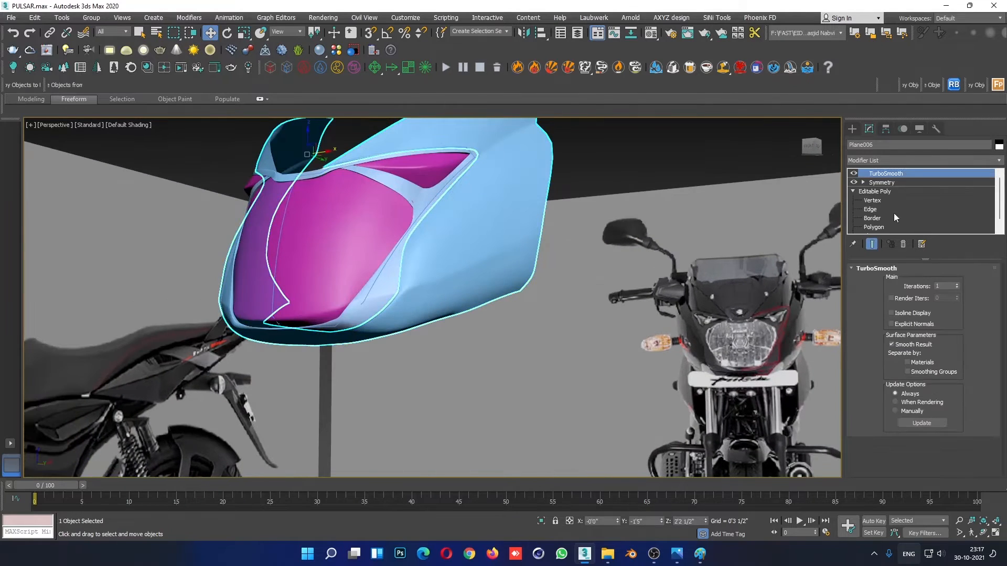
pyautogui.click(892, 210)
pyautogui.click(872, 244)
pyautogui.press('F4')
pyautogui.scroll(5, 414, 295)
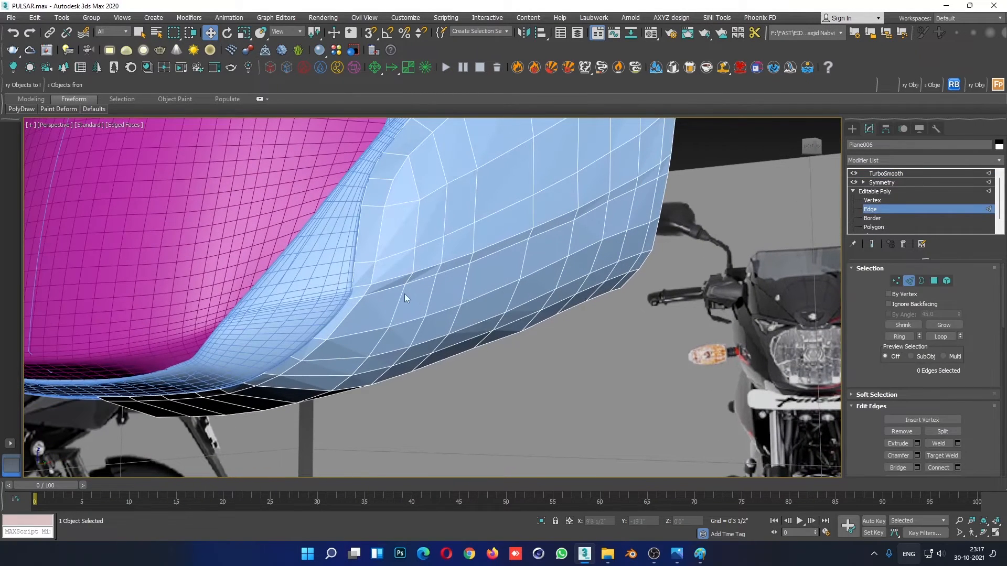
pyautogui.doubleClick(393, 289)
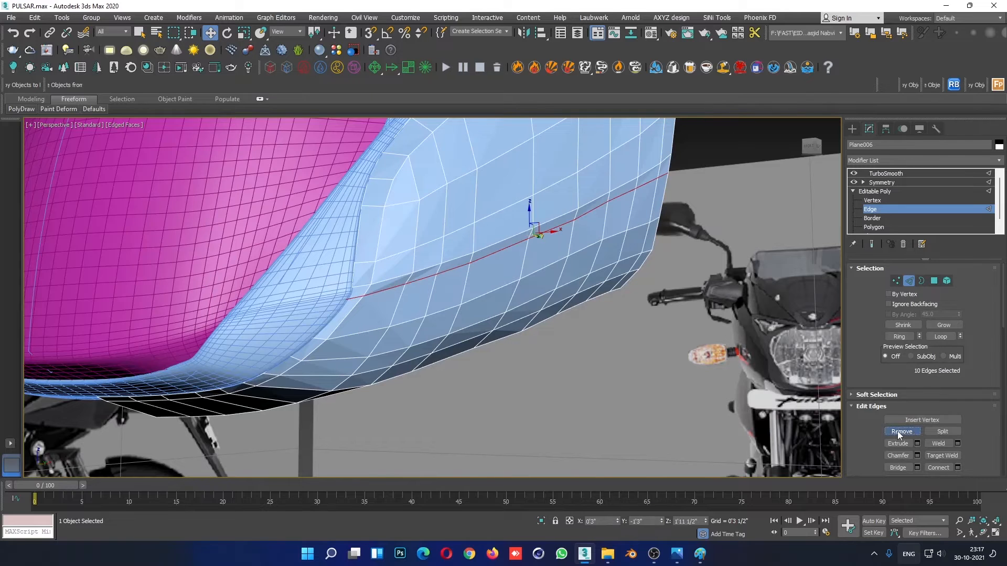
pyautogui.click(901, 431)
# - Examine the smoothed fairing's side with a single crease loop, without edged faces
pyautogui.click(888, 192)
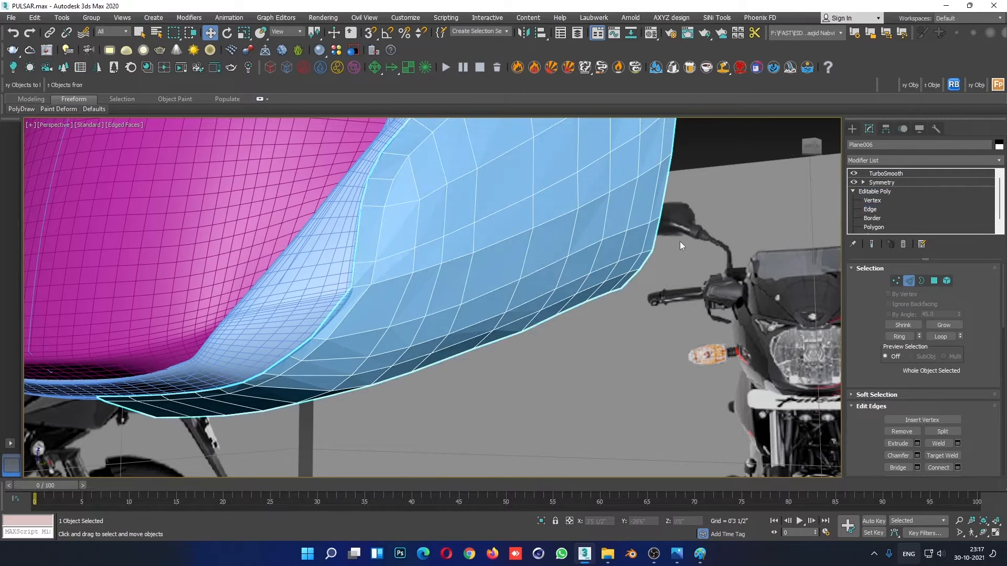
pyautogui.click(670, 262)
pyautogui.press('F4')
pyautogui.scroll(-5, 535, 268)
pyautogui.keyDown('alt'); pyautogui.moveTo(480, 354); pyautogui.dragTo(534, 333, button='middle'); pyautogui.keyUp('alt')
# - Connect the ring of edges below the fairing's side crease with 1 segment and a slide of -88
pyautogui.click(534, 333)
pyautogui.click(879, 205)
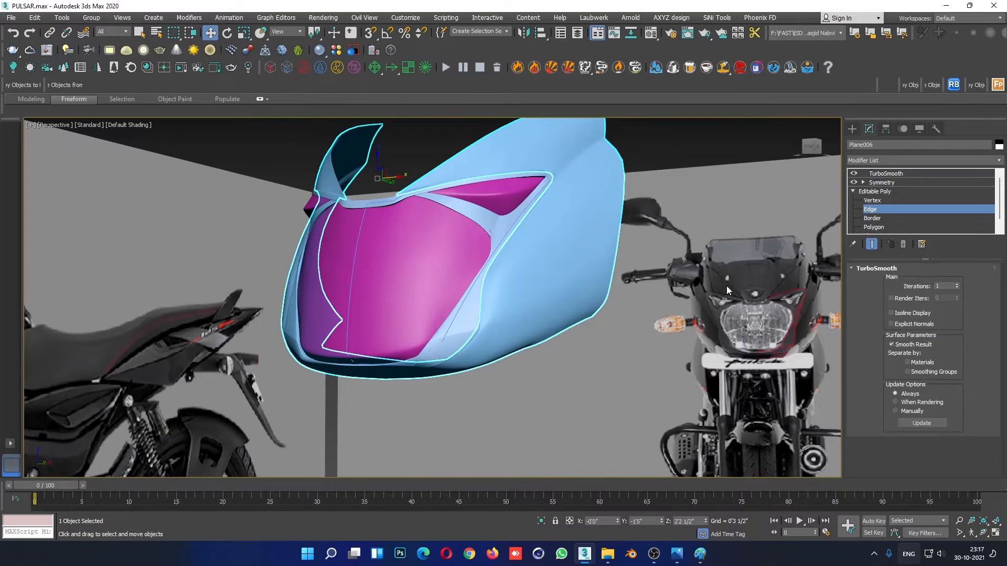
pyautogui.press('F4')
pyautogui.scroll(6, 503, 362)
pyautogui.doubleClick(486, 310)
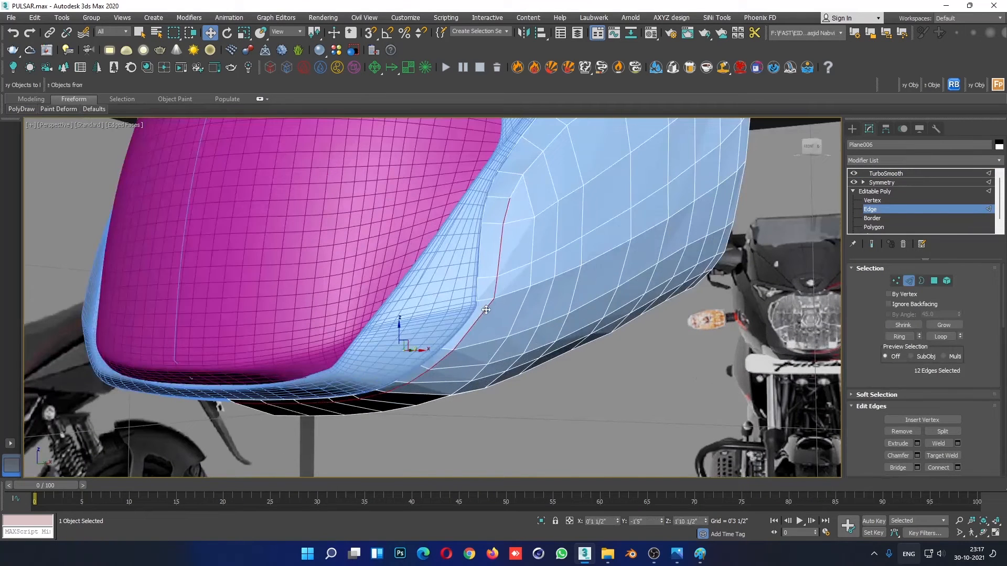
pyautogui.click(474, 324)
pyautogui.click(901, 337)
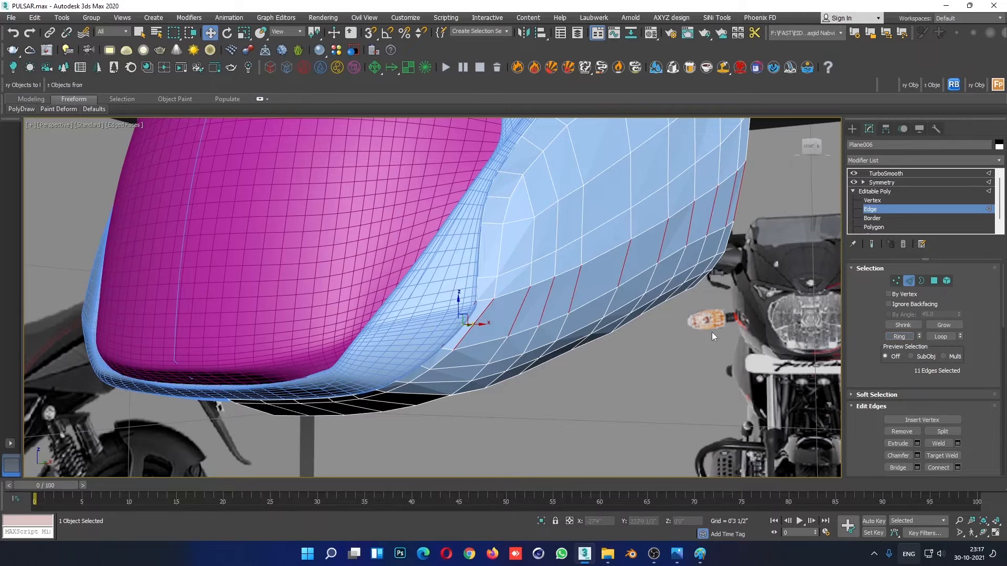
pyautogui.rightClick(618, 231)
pyautogui.click(529, 267)
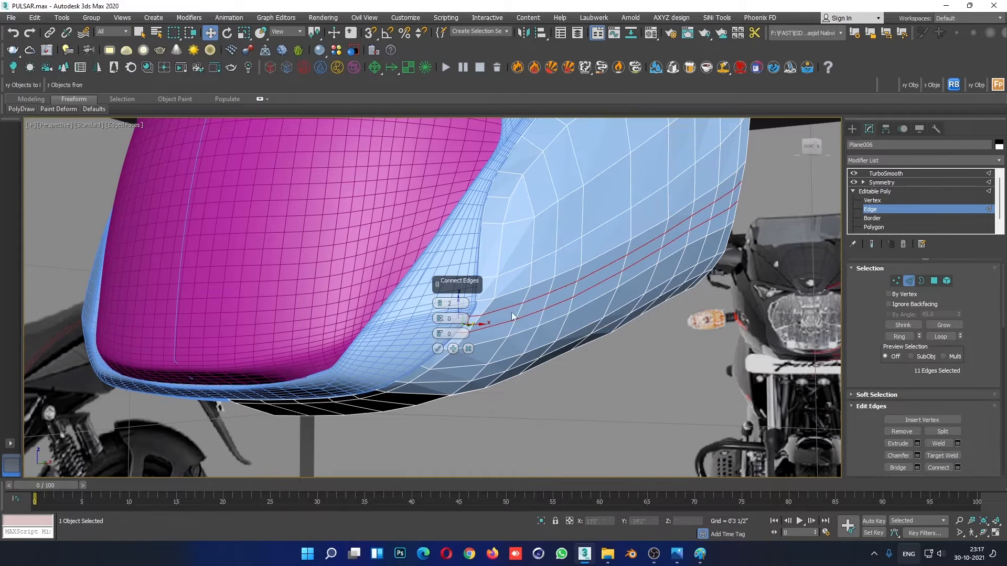
pyautogui.click(439, 306)
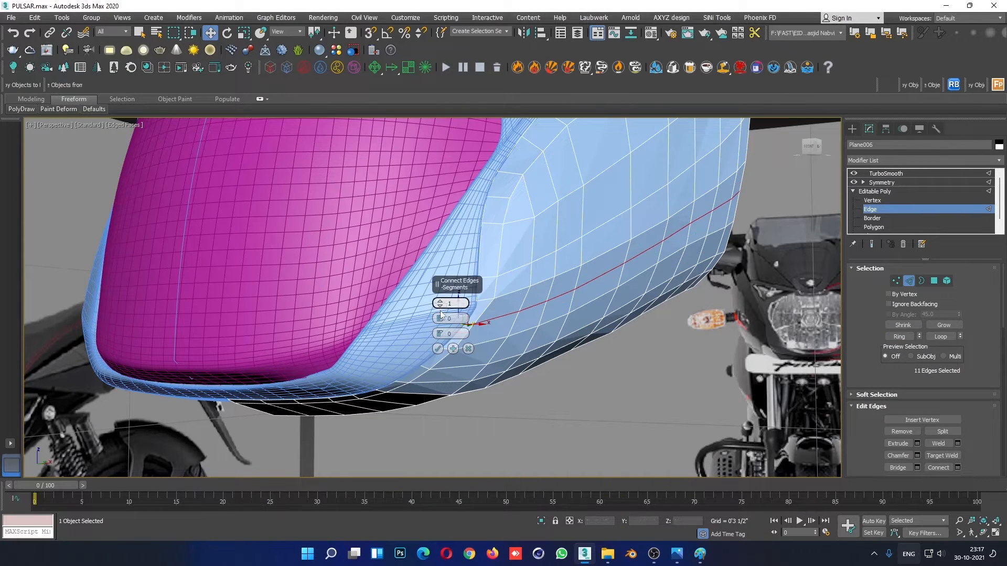
pyautogui.moveTo(441, 336); pyautogui.dragTo(459, 521)
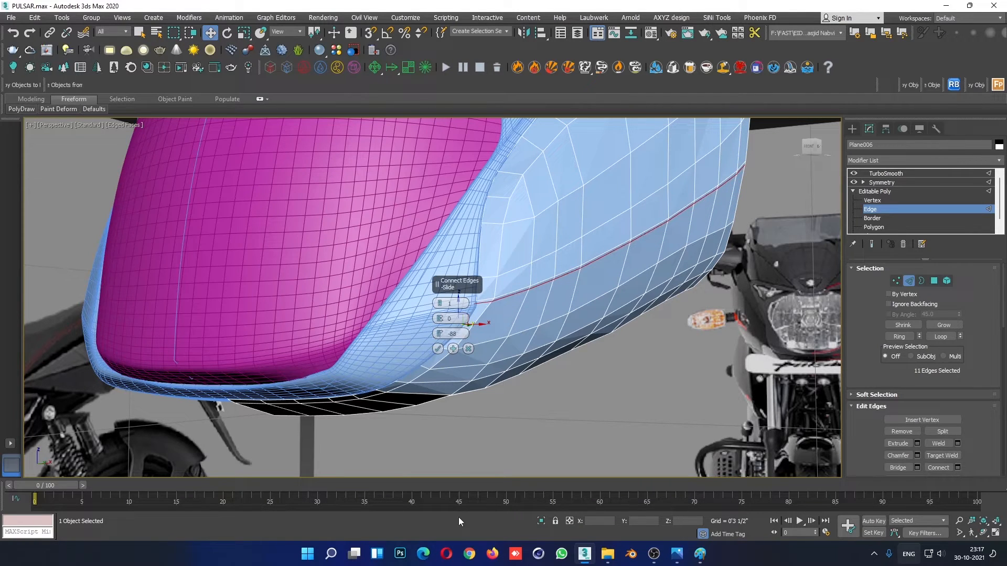
pyautogui.click(437, 349)
# - Examine the smoothed fairing without edged faces from both sides in perspective and against the photo in the maximised front view
pyautogui.keyDown('alt'); pyautogui.moveTo(439, 352); pyautogui.dragTo(429, 311, button='middle'); pyautogui.keyUp('alt')
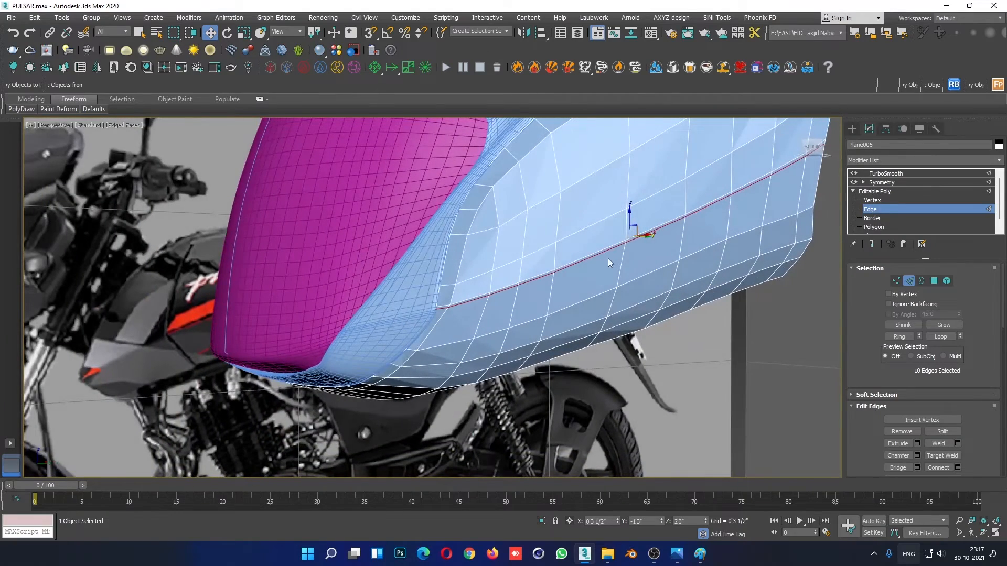
pyautogui.click(900, 191)
pyautogui.click(771, 354)
pyautogui.press('F4')
pyautogui.scroll(-4, 751, 392)
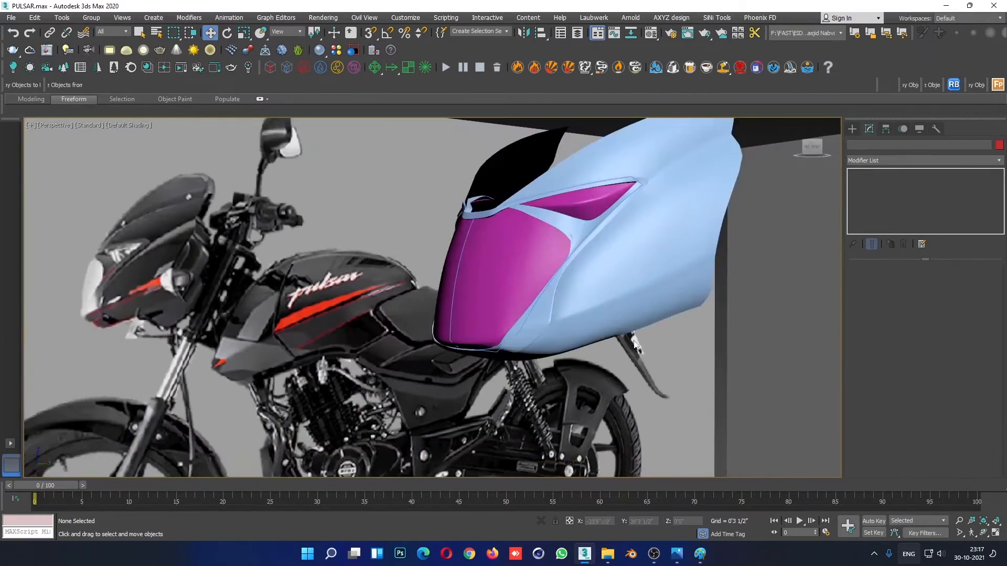
pyautogui.keyDown('alt'); pyautogui.moveTo(750, 393); pyautogui.dragTo(659, 391, button='middle'); pyautogui.keyUp('alt')
pyautogui.scroll(-4, 719, 354)
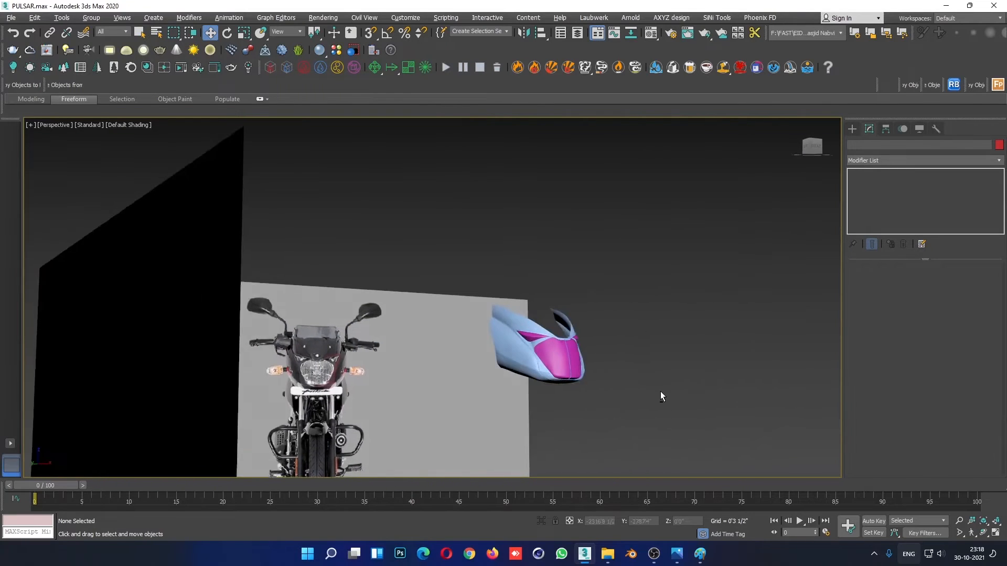
pyautogui.scroll(3, 537, 367)
pyautogui.scroll(2, 484, 360)
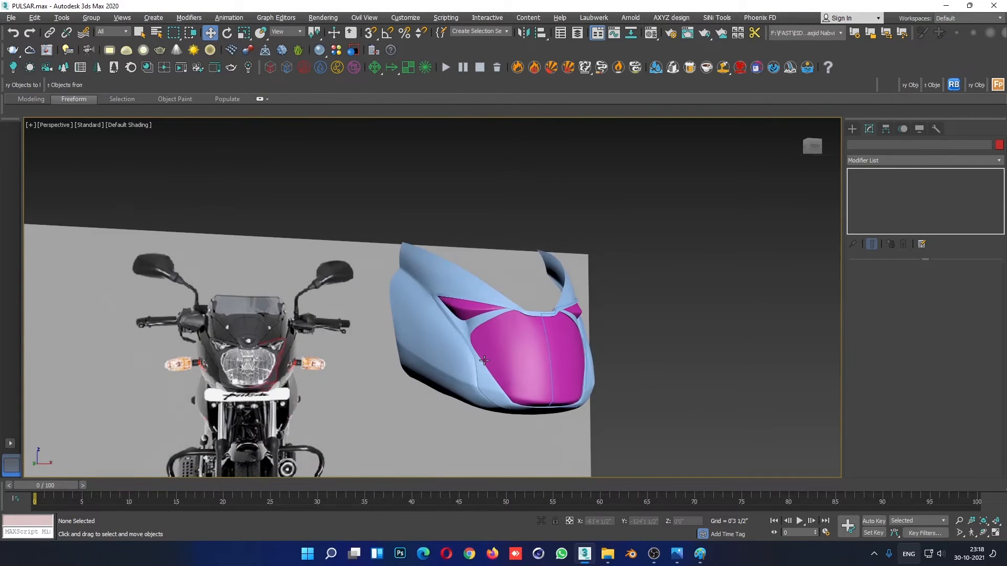
pyautogui.hotkey('alt', 'w')
pyautogui.rightClick(696, 283)
pyautogui.hotkey('alt', 'w')
pyautogui.scroll(4, 703, 302)
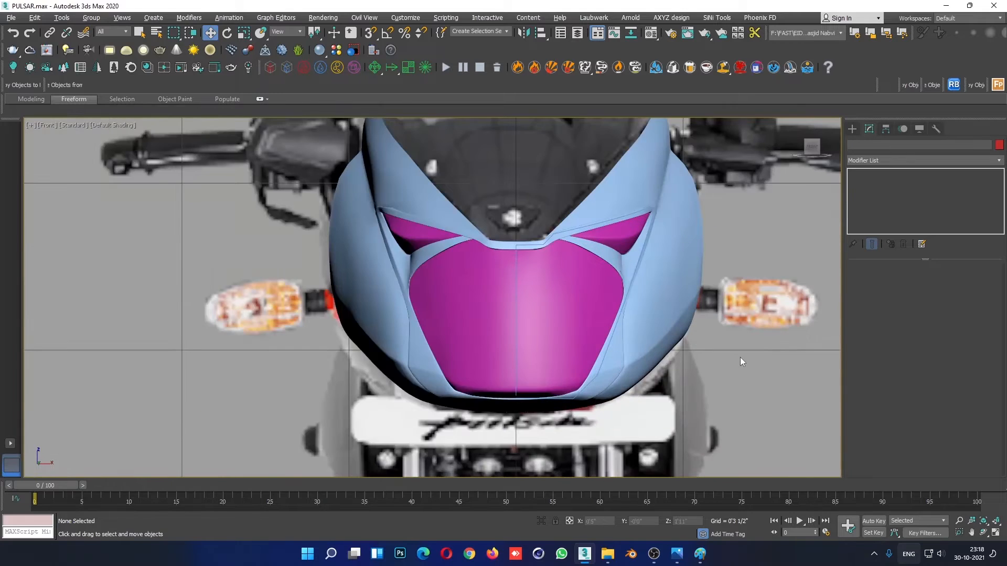
pyautogui.scroll(2, 719, 342)
pyautogui.scroll(3, 703, 346)
# - Raise the crease vertex near the fairing's lower front corner slightly in the front view of the base mesh
pyautogui.click(634, 274)
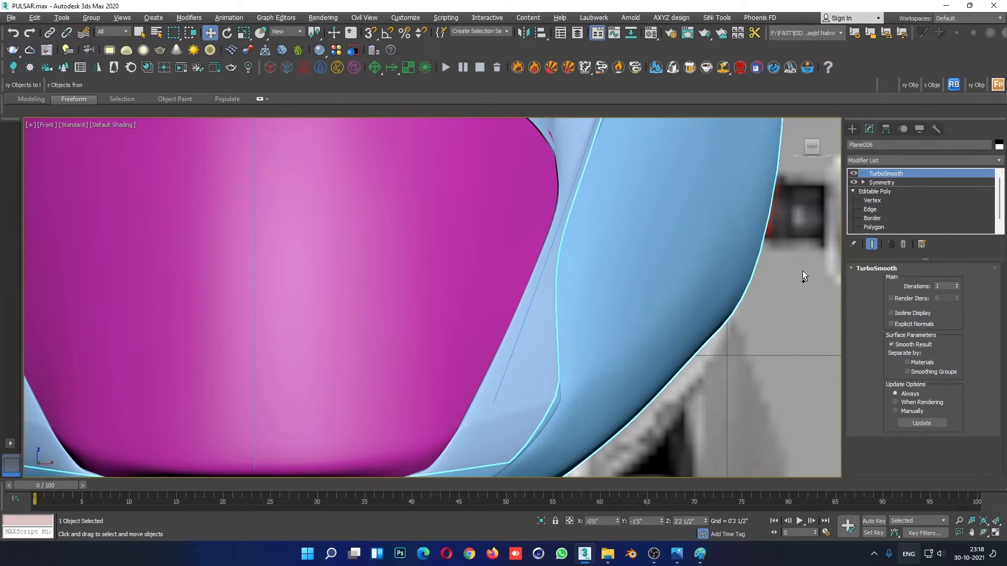
pyautogui.press('F4')
pyautogui.click(870, 210)
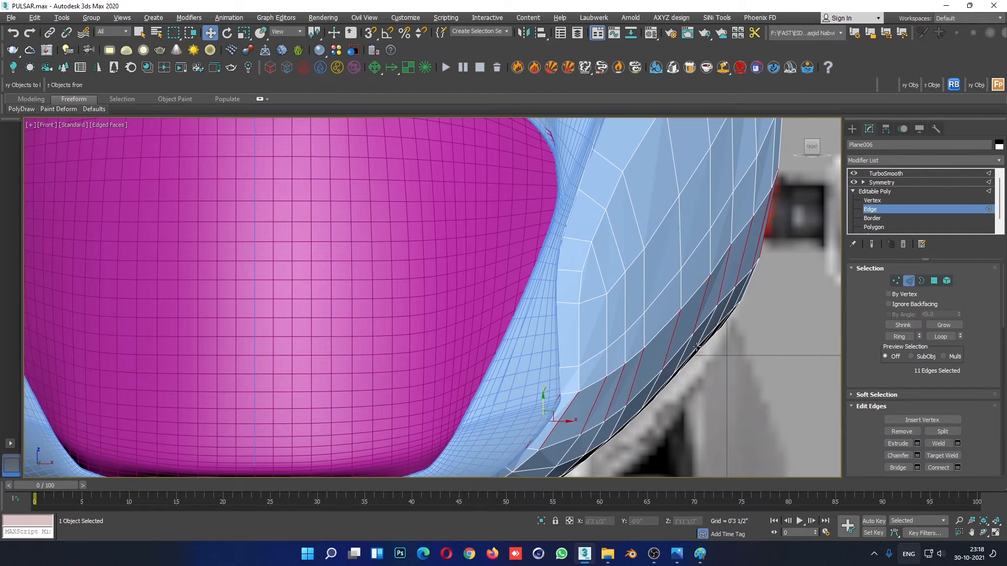
pyautogui.click(872, 200)
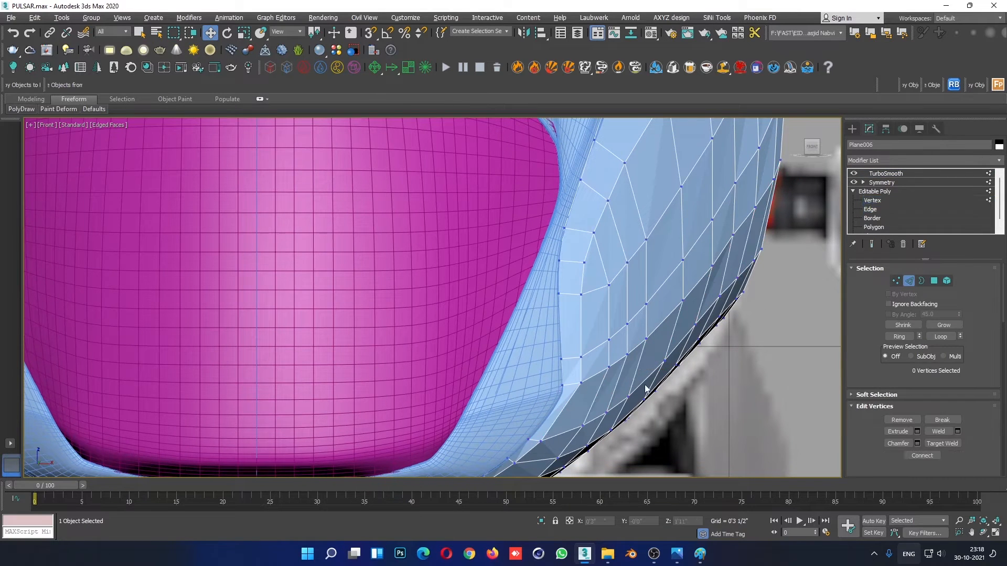
pyautogui.scroll(5, 545, 369)
pyautogui.click(547, 379)
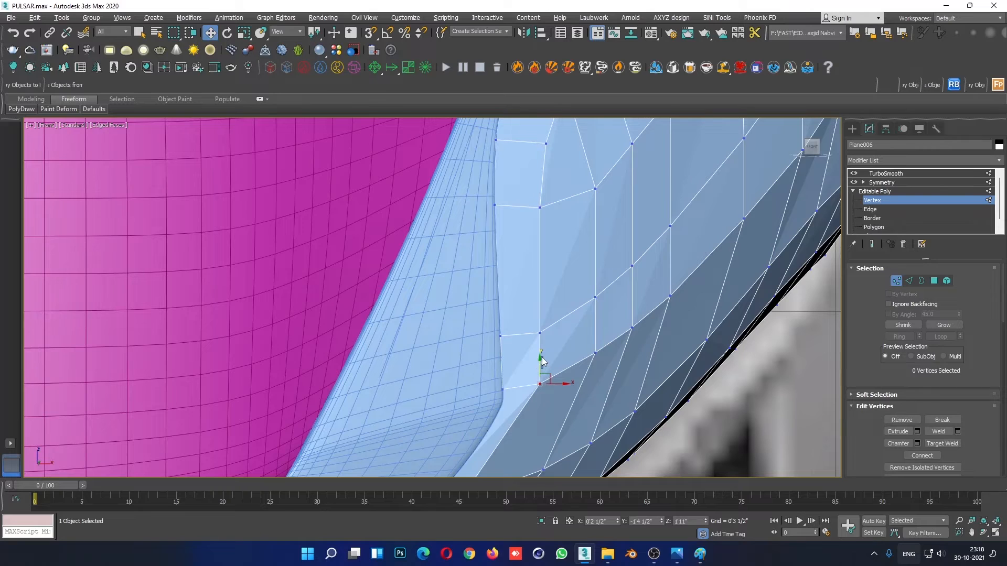
pyautogui.click(542, 357)
pyautogui.moveTo(541, 376); pyautogui.dragTo(542, 369)
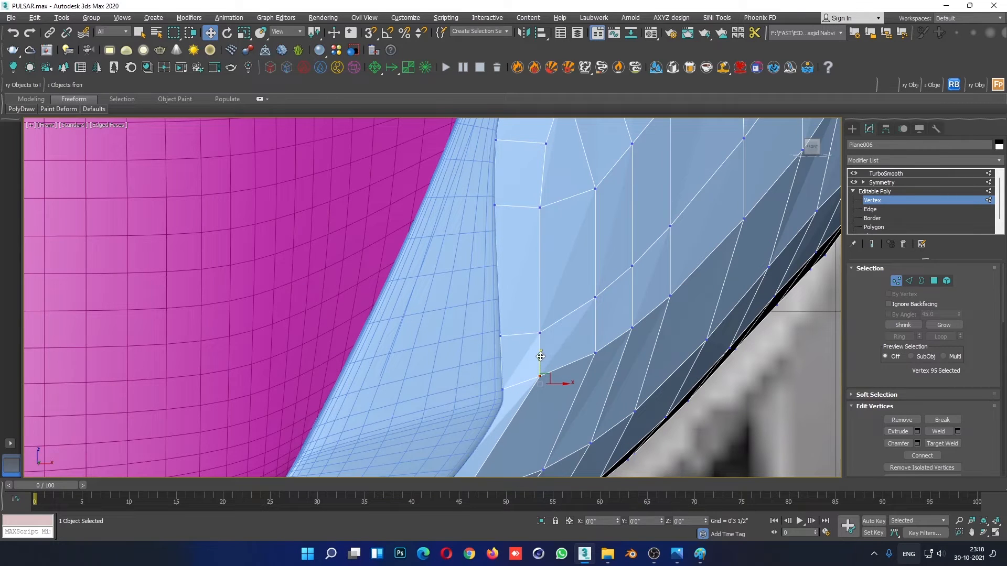
# - Nudge the crease vertices around the lower front corner, including the one on the border beside the headlight surround
pyautogui.moveTo(597, 330); pyautogui.dragTo(667, 265)
pyautogui.click(631, 327)
pyautogui.scroll(-5, 771, 210)
pyautogui.scroll(5, 665, 294)
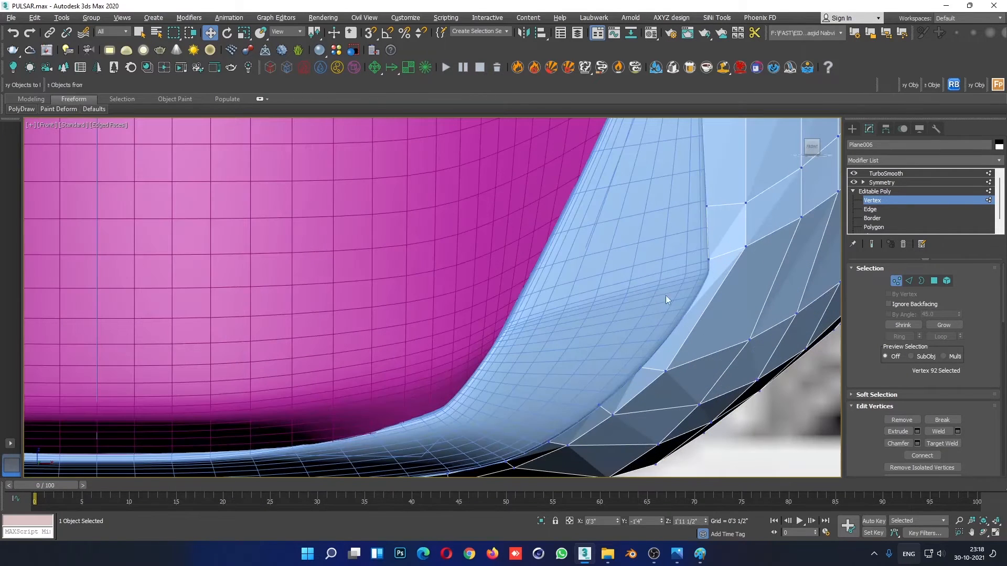
pyautogui.moveTo(709, 240); pyautogui.dragTo(709, 239)
pyautogui.scroll(-5, 662, 352)
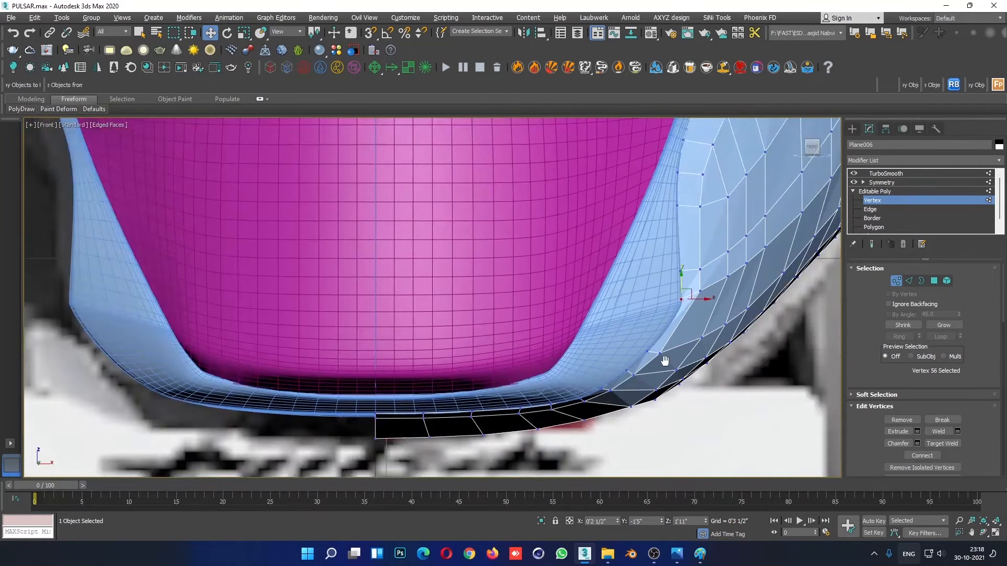
# - Shift the crease vertices farther up the fairing's outer side slightly outward in the front view
pyautogui.moveTo(705, 340); pyautogui.dragTo(497, 406, button='middle')
pyautogui.scroll(3, 526, 379)
pyautogui.click(663, 197)
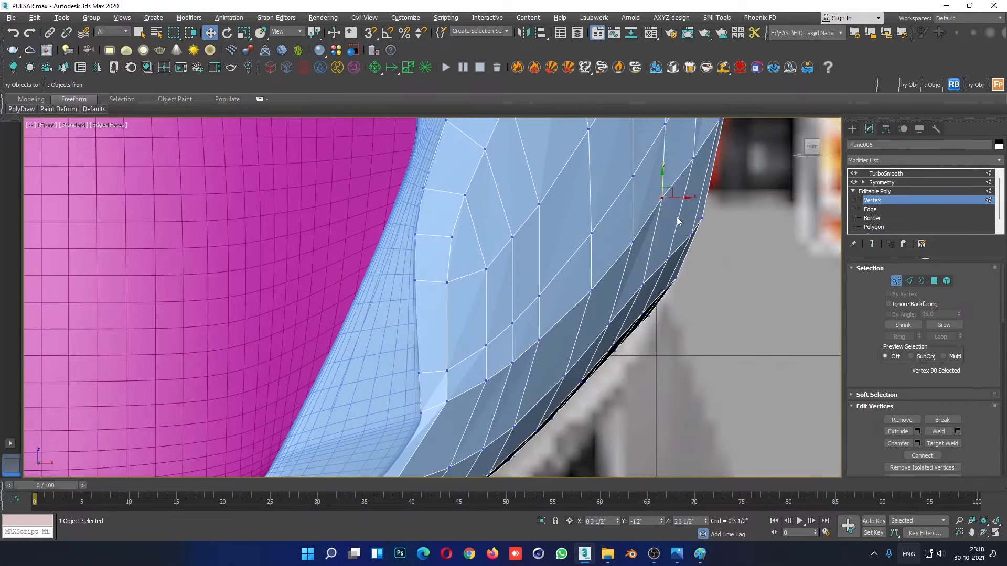
pyautogui.moveTo(685, 198); pyautogui.dragTo(689, 199)
pyautogui.moveTo(692, 199); pyautogui.dragTo(693, 229, button='middle')
pyautogui.click(737, 281)
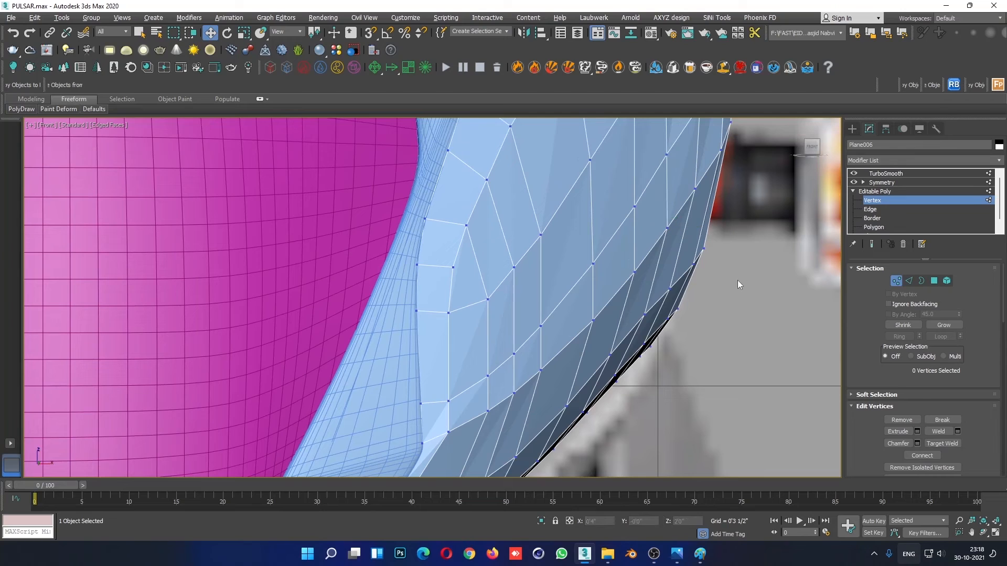
pyautogui.click(697, 188)
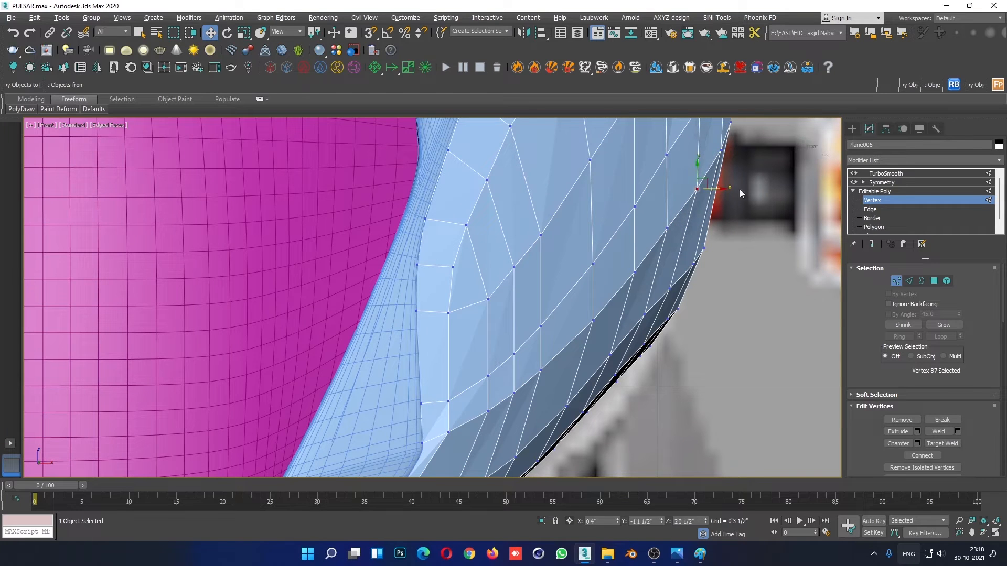
# - Connect the ring of edges below the fairing's side crease with 1 segment and a slide of 0
pyautogui.click(871, 209)
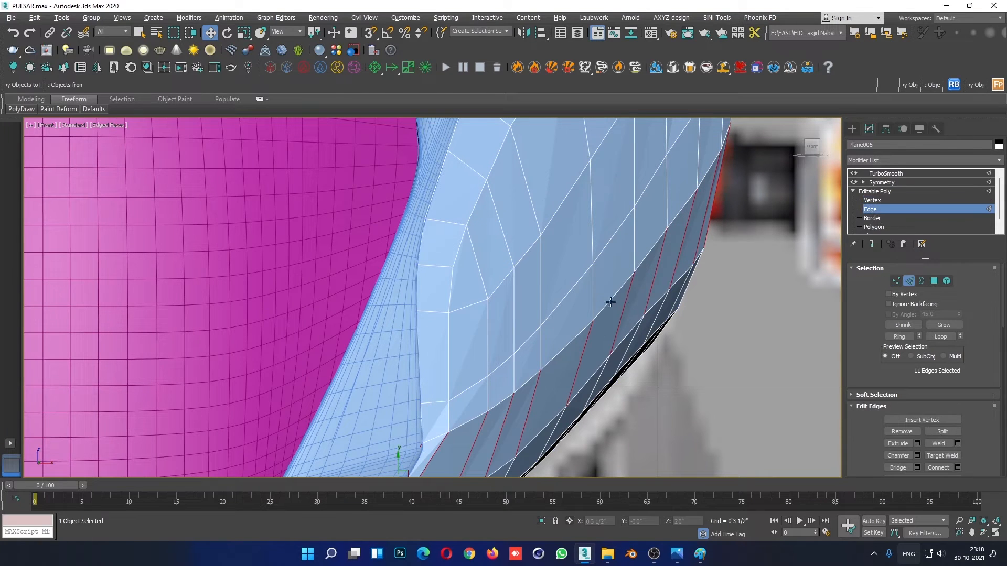
pyautogui.click(895, 339)
pyautogui.moveTo(611, 374); pyautogui.dragTo(639, 313, button='middle')
pyautogui.rightClick(637, 249)
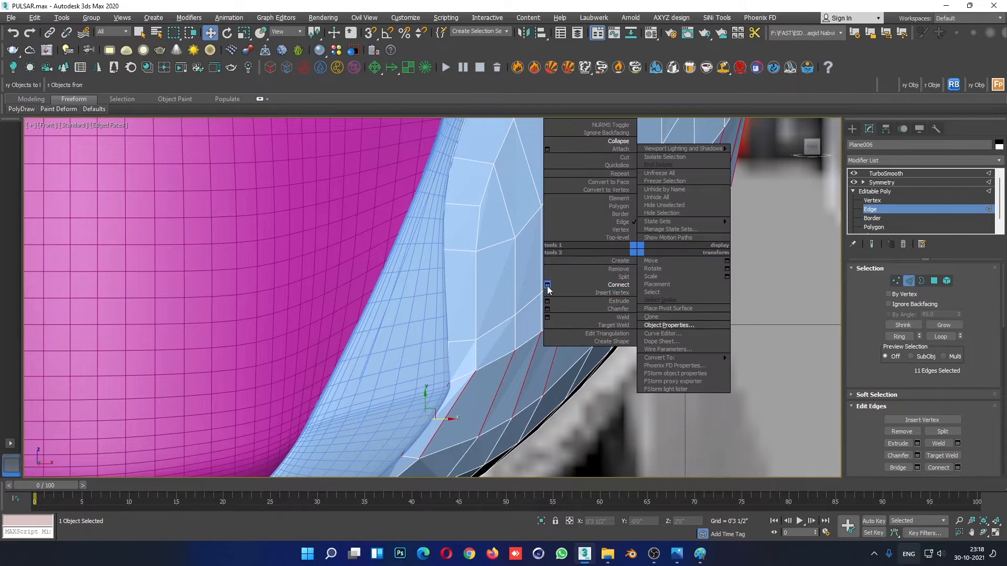
pyautogui.click(548, 285)
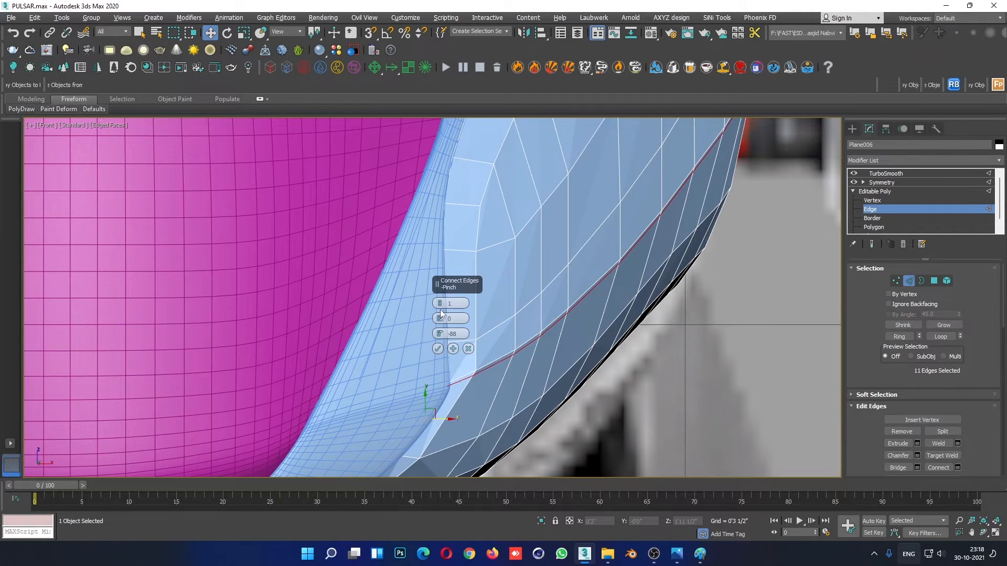
pyautogui.rightClick(440, 334)
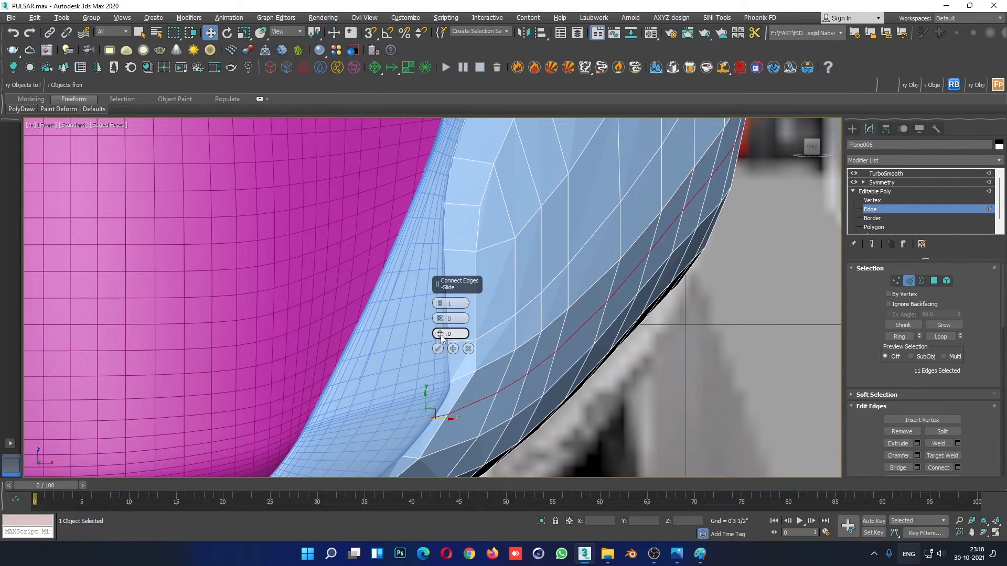
pyautogui.click(438, 349)
# - Connect the ring of edges between the crease and the new middle loop with 1 segment and a slide of -88
pyautogui.click(506, 370)
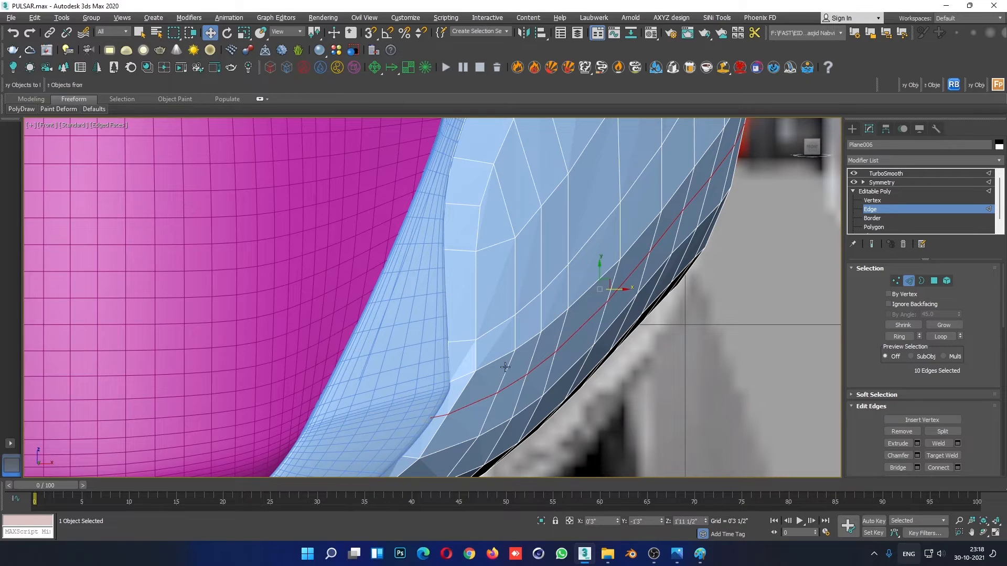
pyautogui.click(898, 335)
pyautogui.rightClick(574, 265)
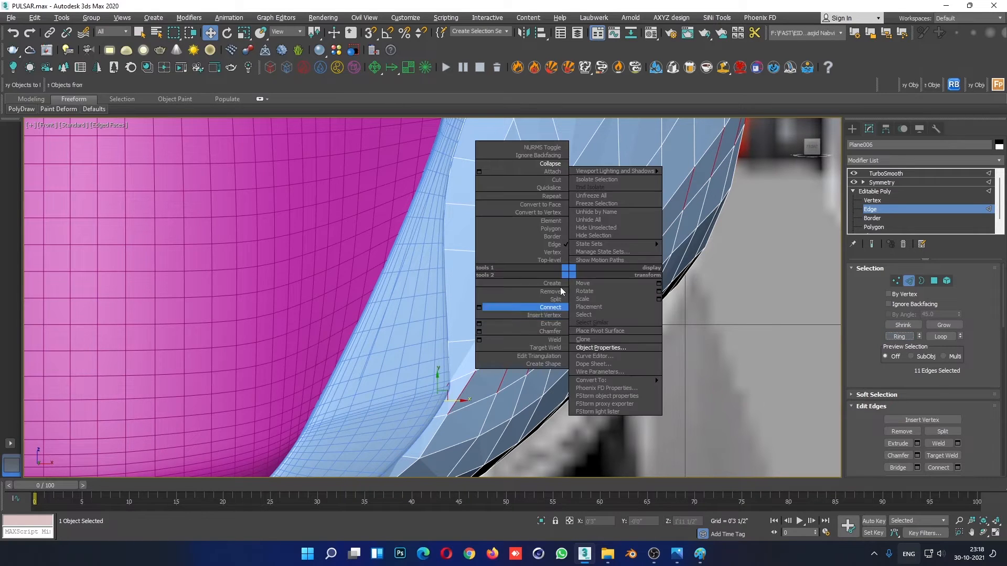
pyautogui.click(478, 309)
pyautogui.moveTo(440, 334); pyautogui.dragTo(440, 523)
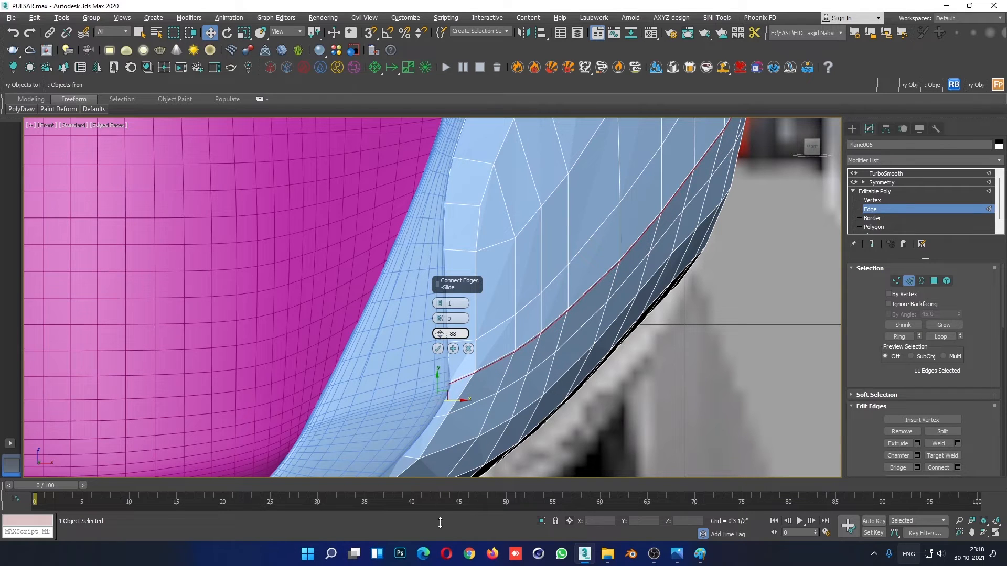
pyautogui.click(438, 349)
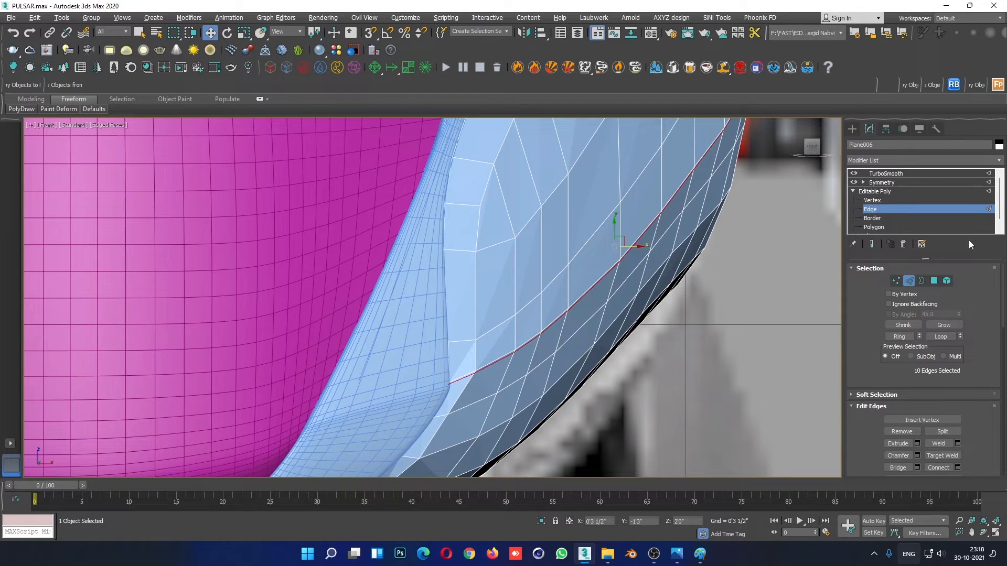
# - Examine the smoothed fairing without edged faces against the front photo and from the side in perspective
pyautogui.click(911, 191)
pyautogui.click(713, 347)
pyautogui.scroll(-6, 713, 348)
pyautogui.press('F4')
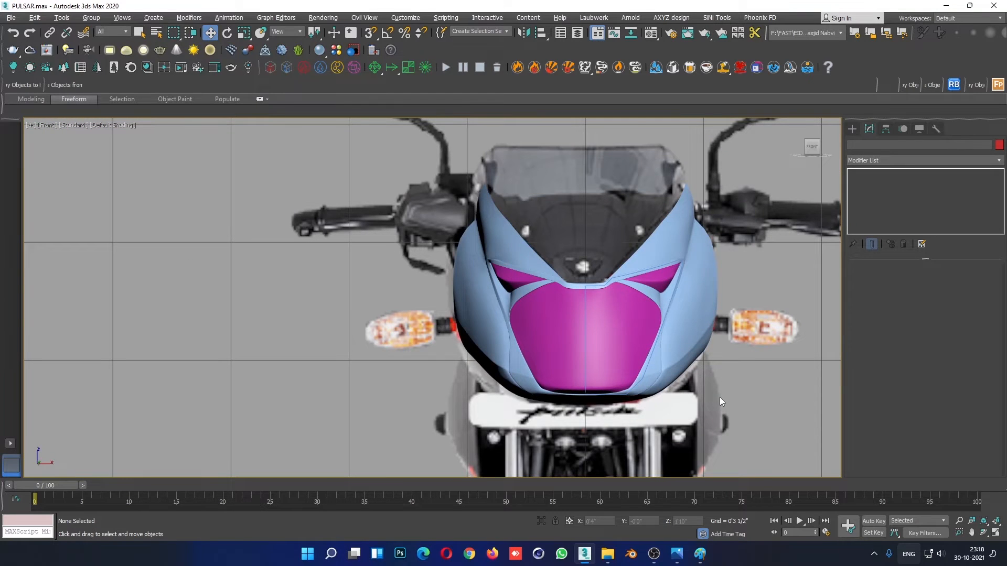
pyautogui.hotkey('alt', 'w')
pyautogui.click(719, 398)
pyautogui.hotkey('alt', 'w')
pyautogui.keyDown('alt'); pyautogui.moveTo(678, 388); pyautogui.dragTo(533, 429, button='middle'); pyautogui.keyUp('alt')
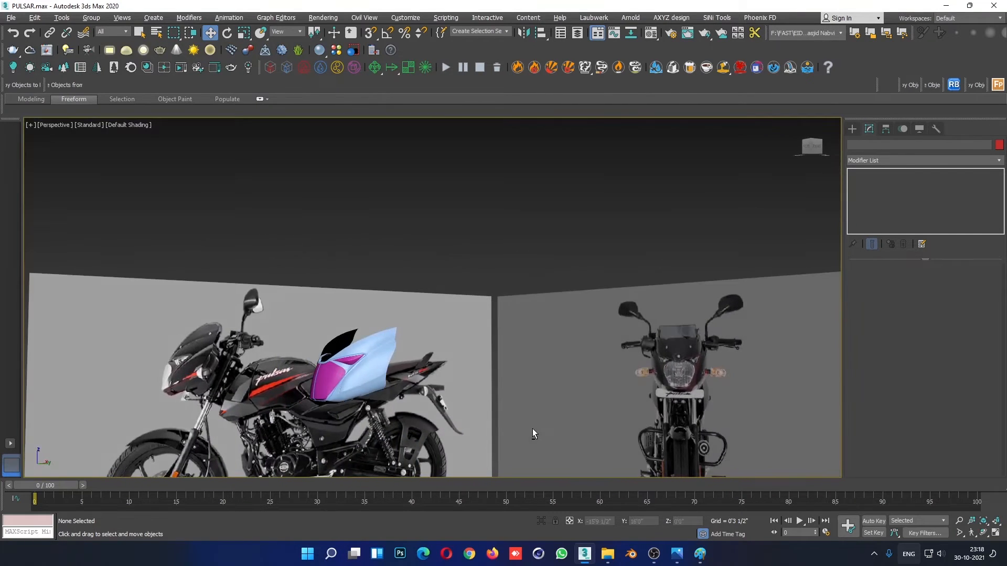
pyautogui.scroll(2, 446, 374)
pyautogui.scroll(5, 414, 346)
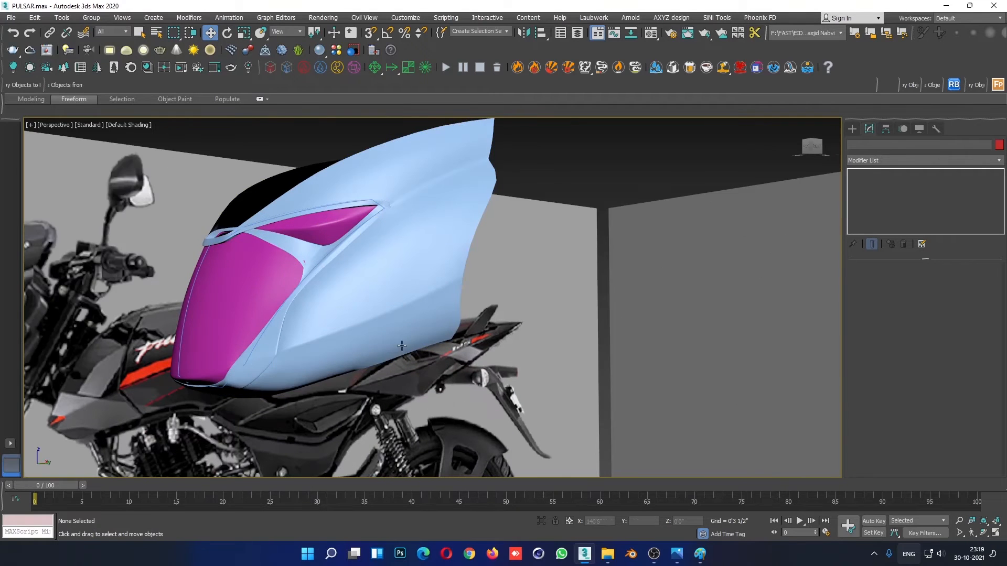
pyautogui.keyDown('alt'); pyautogui.moveTo(401, 346); pyautogui.dragTo(377, 342, button='middle'); pyautogui.keyUp('alt')
# - Raise the paired crease vertices at the middle of the fairing's side slightly in the maximised right view
pyautogui.hotkey('alt', 'w')
pyautogui.rightClick(315, 396)
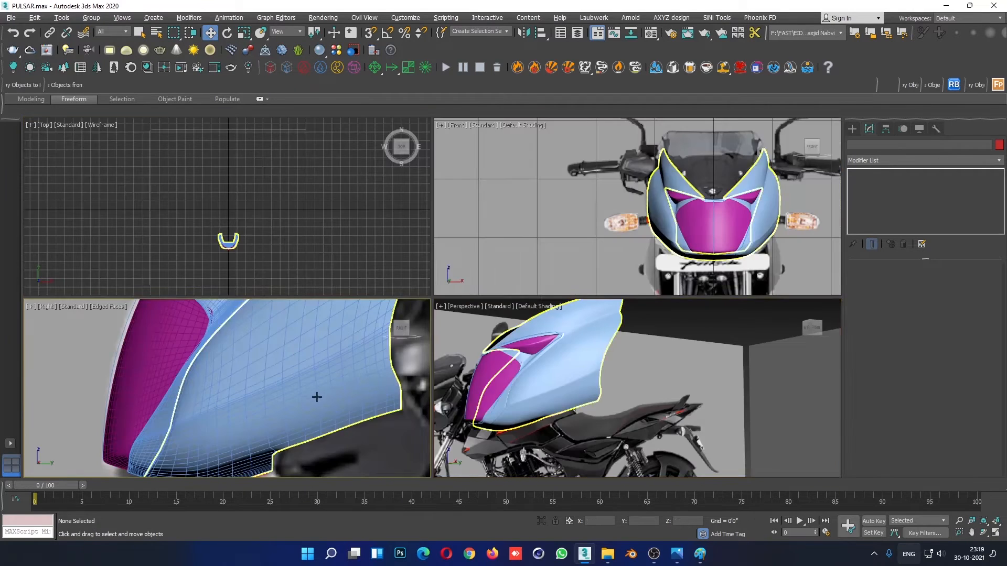
pyautogui.hotkey('alt', 'w')
pyautogui.click(592, 284)
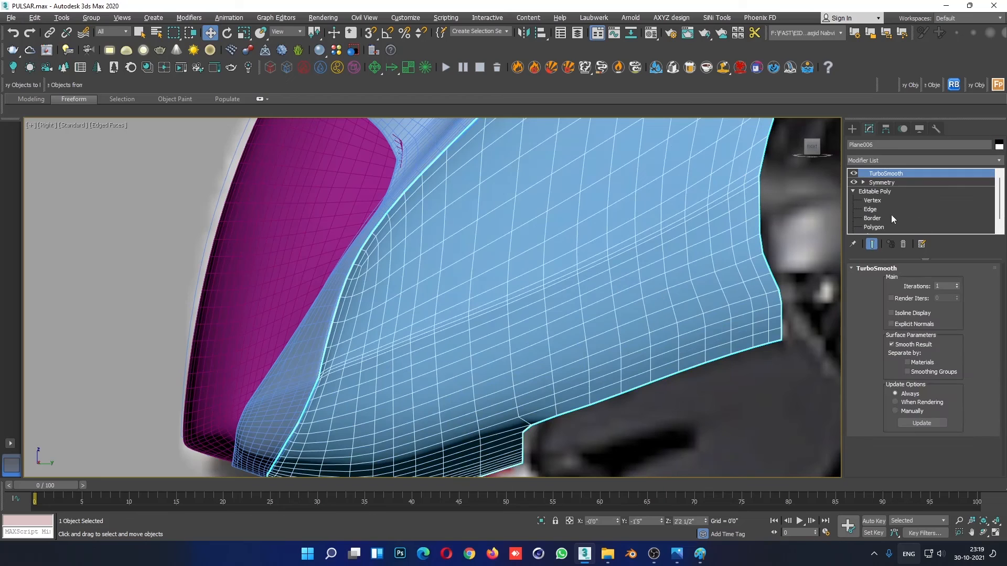
pyautogui.click(881, 200)
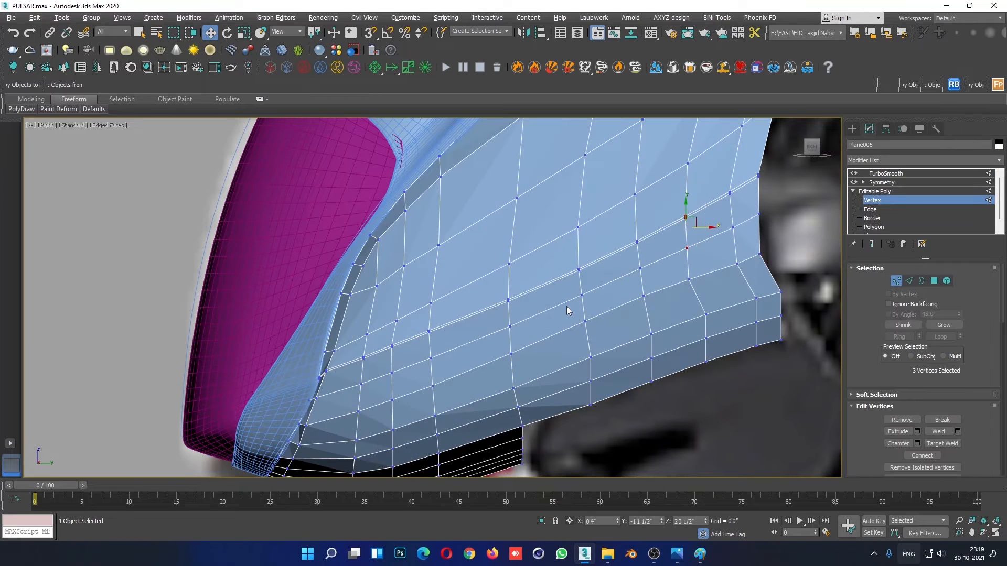
pyautogui.click(508, 301)
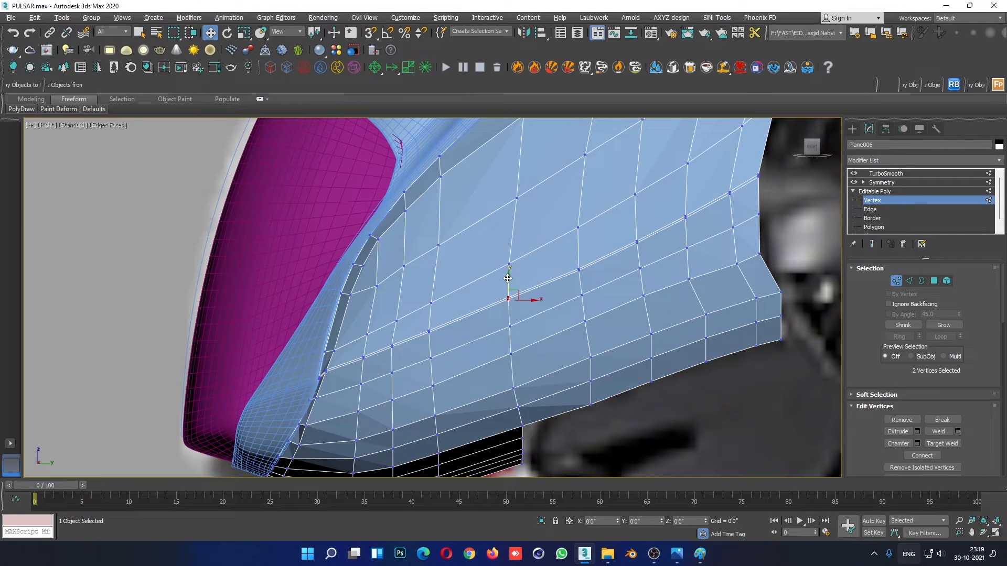
pyautogui.click(579, 270)
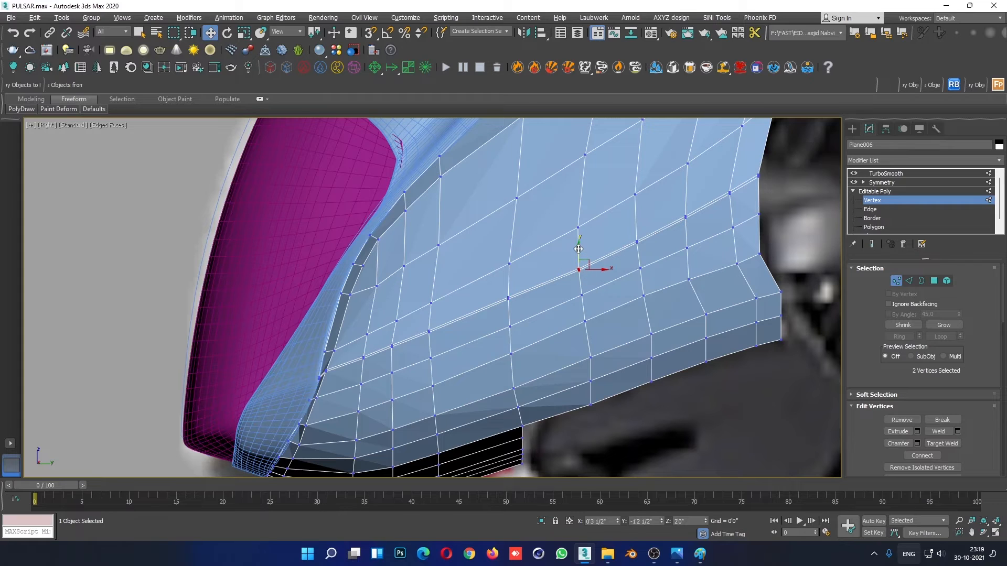
pyautogui.moveTo(578, 252); pyautogui.dragTo(578, 249)
# - Adjust the heights of the paired crease vertices toward the fairing's rear edge to straighten the crease line
pyautogui.click(696, 213)
pyautogui.click(637, 242)
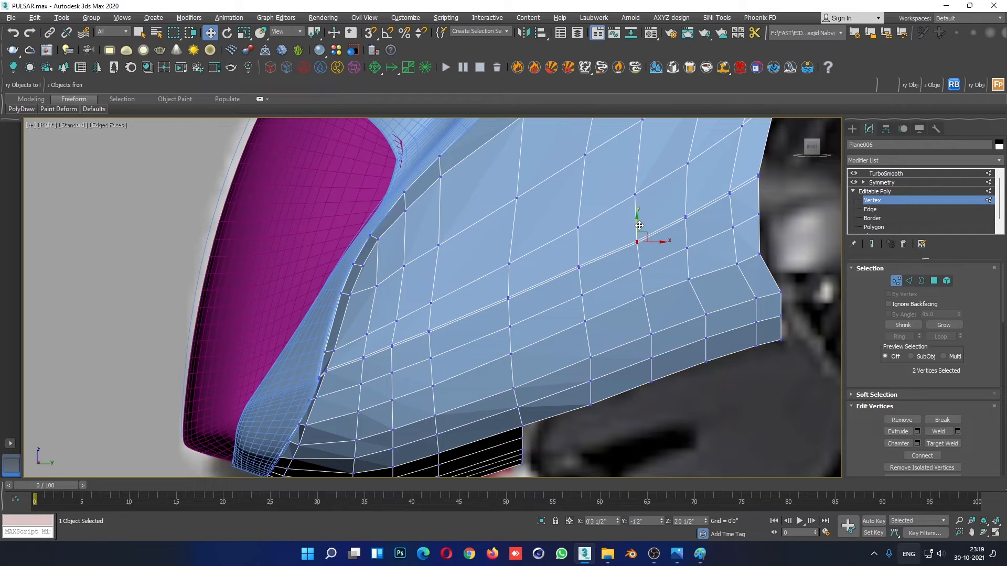
pyautogui.click(691, 210)
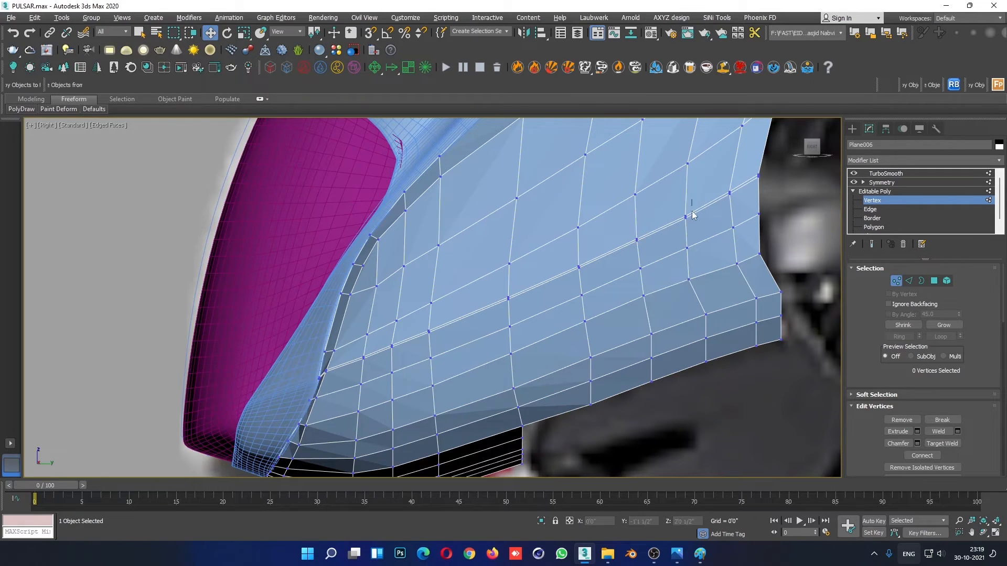
pyautogui.click(685, 217)
pyautogui.click(744, 173)
pyautogui.click(729, 193)
pyautogui.moveTo(727, 178); pyautogui.dragTo(727, 179)
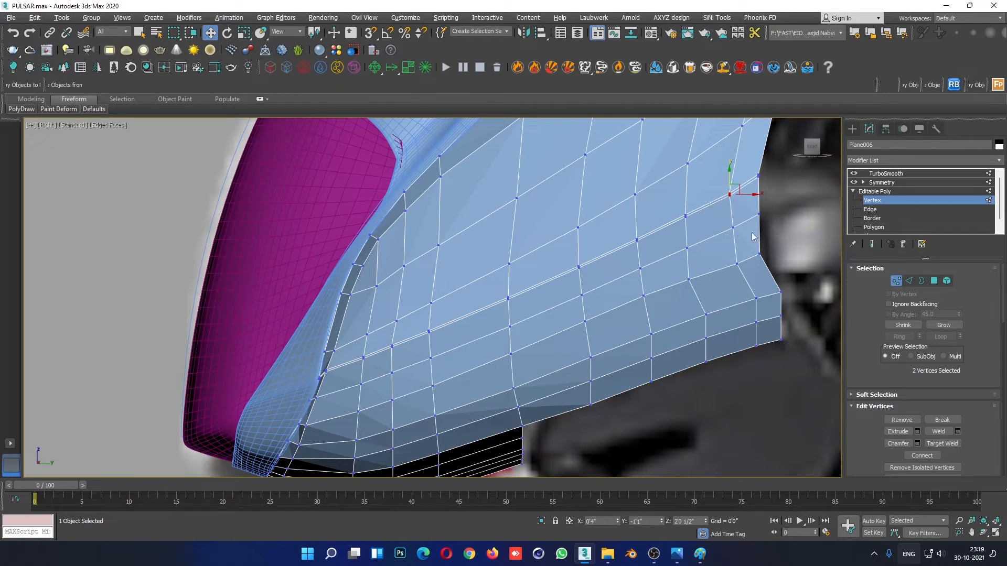
pyautogui.moveTo(749, 231); pyautogui.dragTo(678, 259, button='middle')
pyautogui.moveTo(688, 183); pyautogui.dragTo(688, 188)
# - Adjust the heights of the paired crease vertices toward the fairing's front edge to even out the crease line
pyautogui.scroll(-5, 590, 237)
pyautogui.scroll(8, 528, 340)
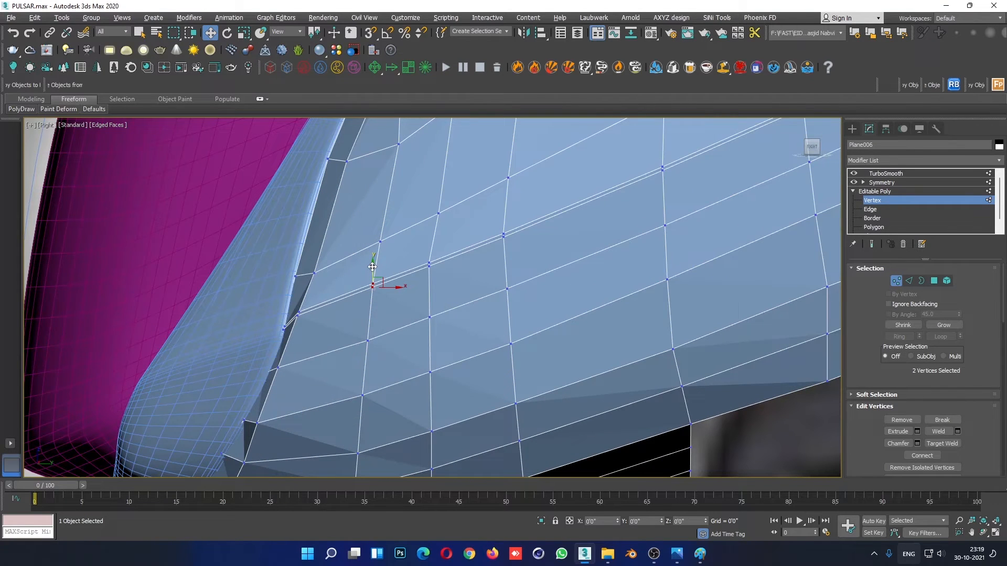
pyautogui.click(429, 263)
pyautogui.moveTo(428, 240); pyautogui.dragTo(503, 209)
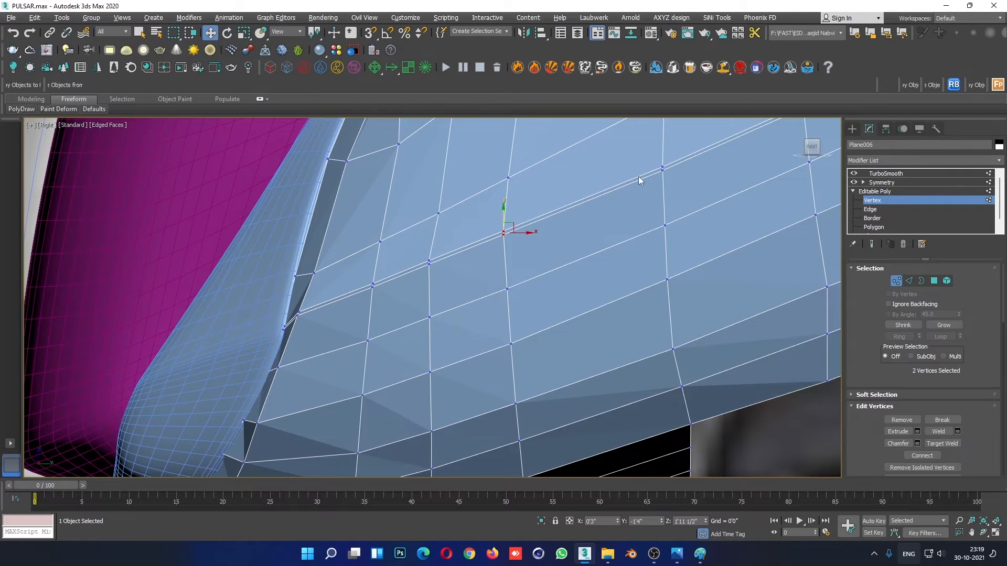
pyautogui.click(662, 168)
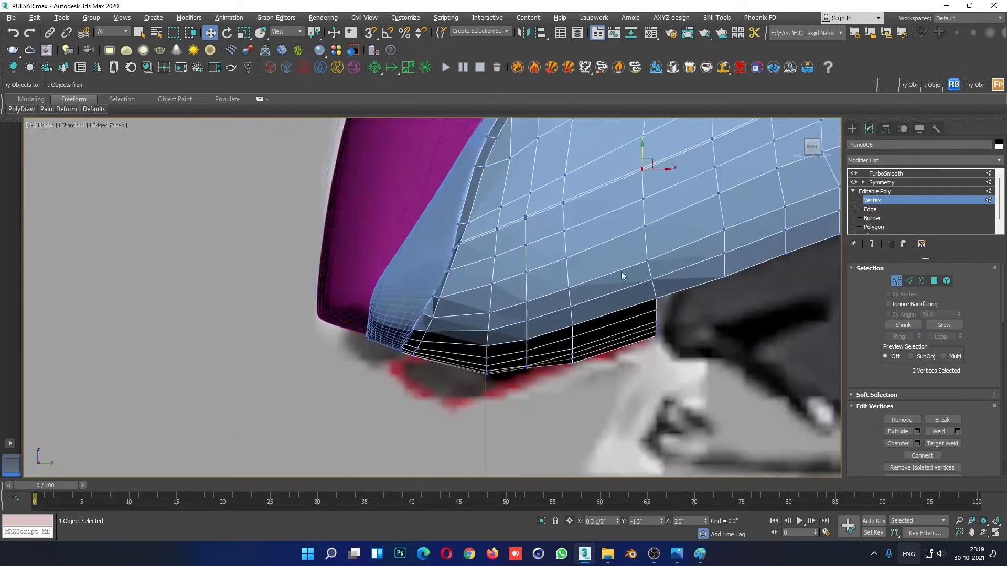
# - Examine the adjusted side crease on the smoothed fairing without edged faces in the right and perspective views
pyautogui.scroll(-5, 621, 271)
pyautogui.click(898, 192)
pyautogui.click(599, 387)
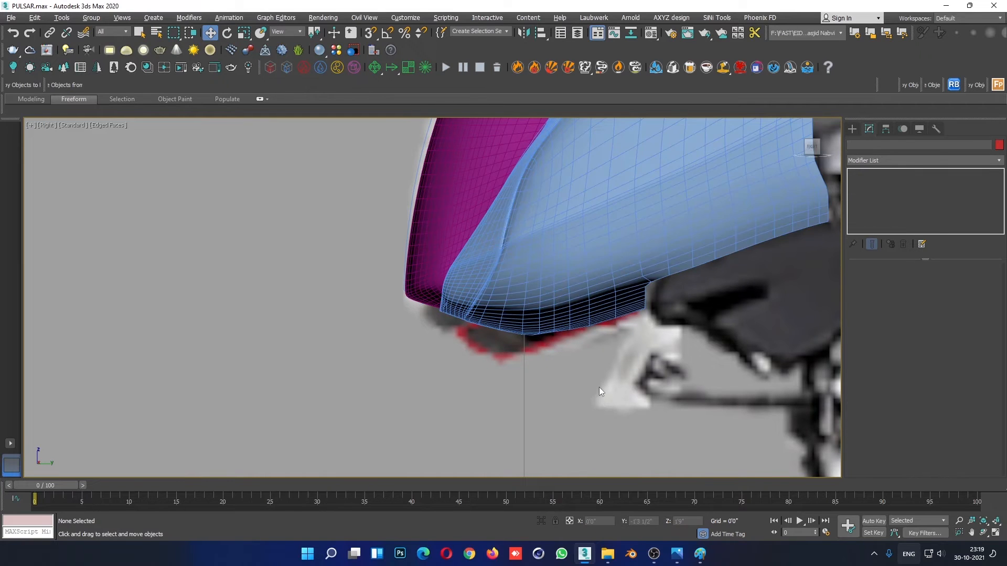
pyautogui.press('F4')
pyautogui.scroll(-6, 610, 428)
pyautogui.hotkey('alt', 'w')
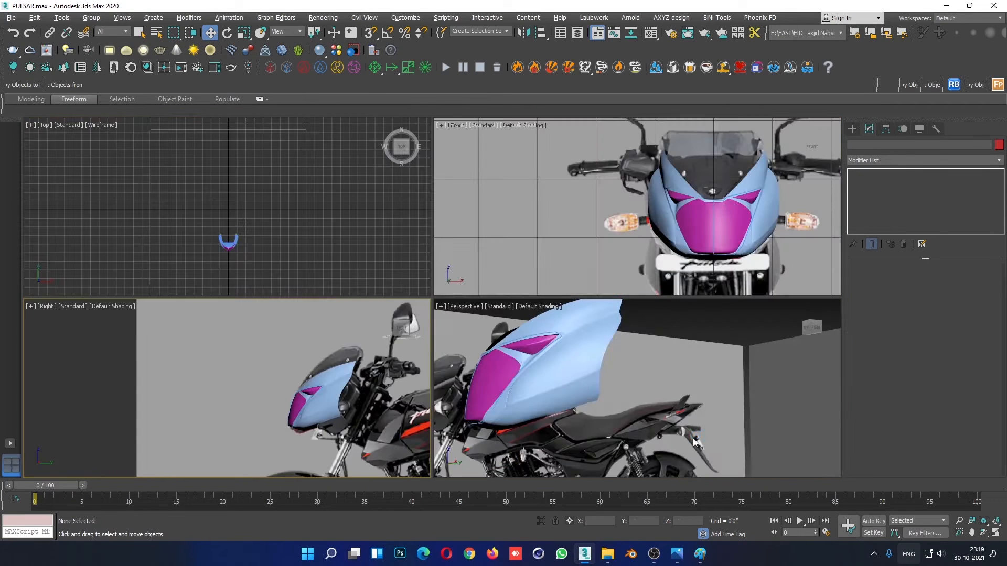
pyautogui.click(603, 367)
pyautogui.hotkey('alt', 'w')
pyautogui.keyDown('alt'); pyautogui.moveTo(648, 391); pyautogui.dragTo(486, 363, button='middle'); pyautogui.keyUp('alt')
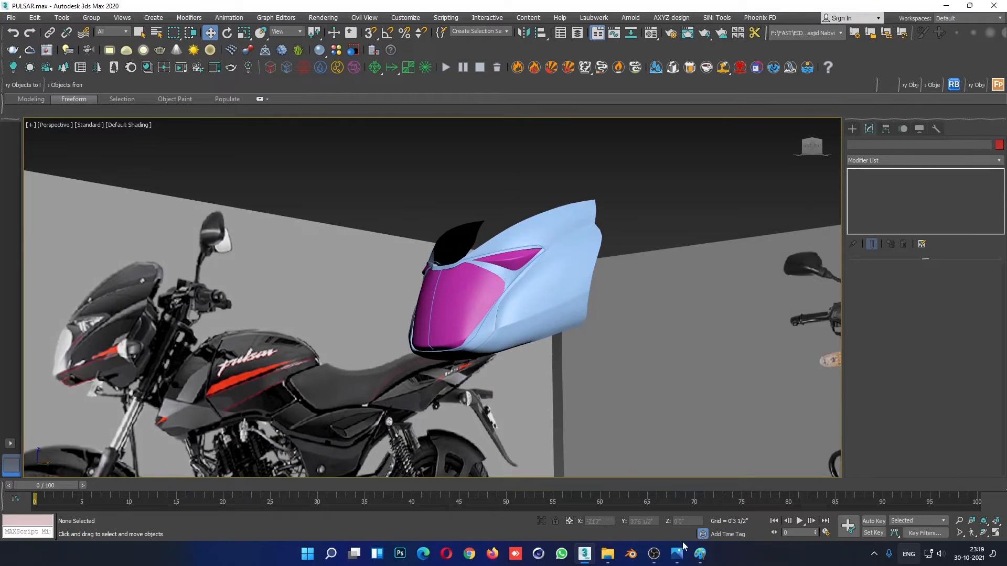
# - Switch to Photos and examine the fairing in 3699887.jpg, the headlight front view and 07.png
pyautogui.moveTo(681, 551)
pyautogui.click(619, 498)
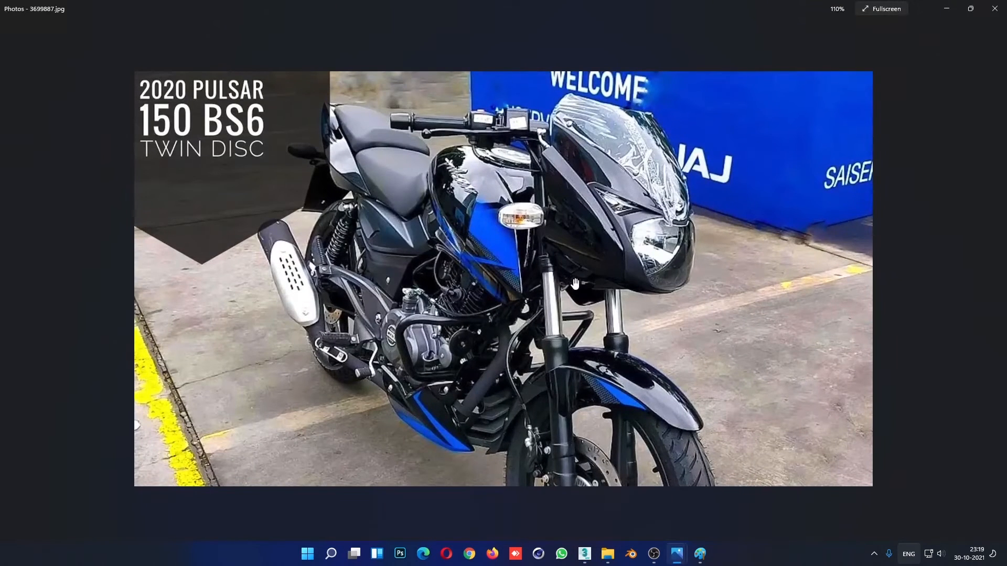
pyautogui.scroll(-1, 577, 285)
pyautogui.scroll(6, 580, 285)
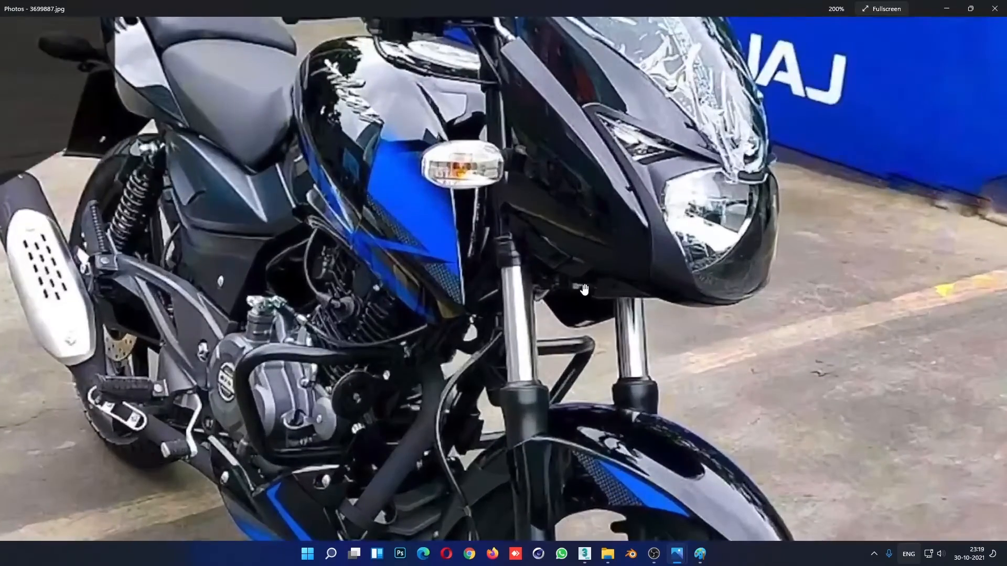
pyautogui.scroll(-6, 583, 285)
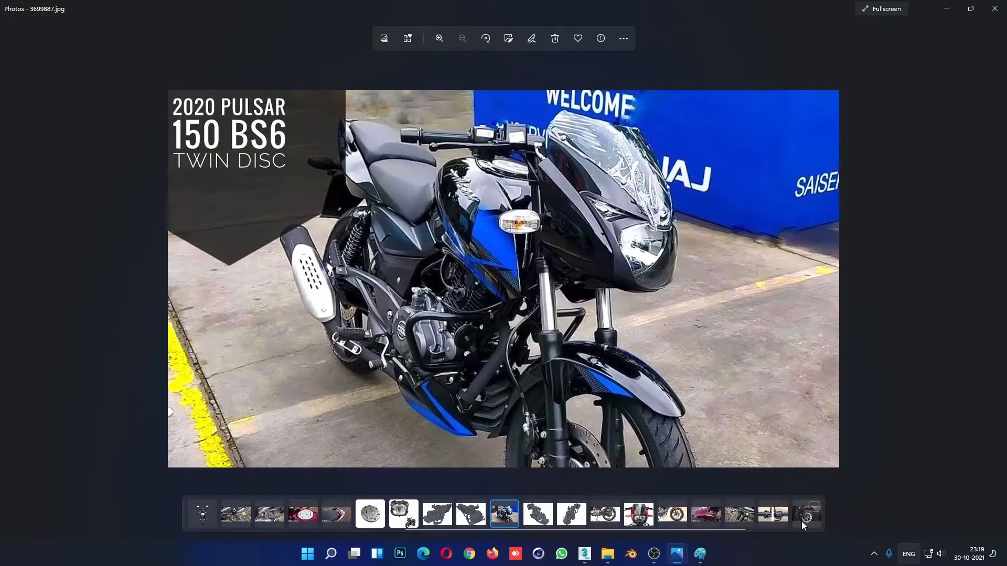
pyautogui.click(640, 520)
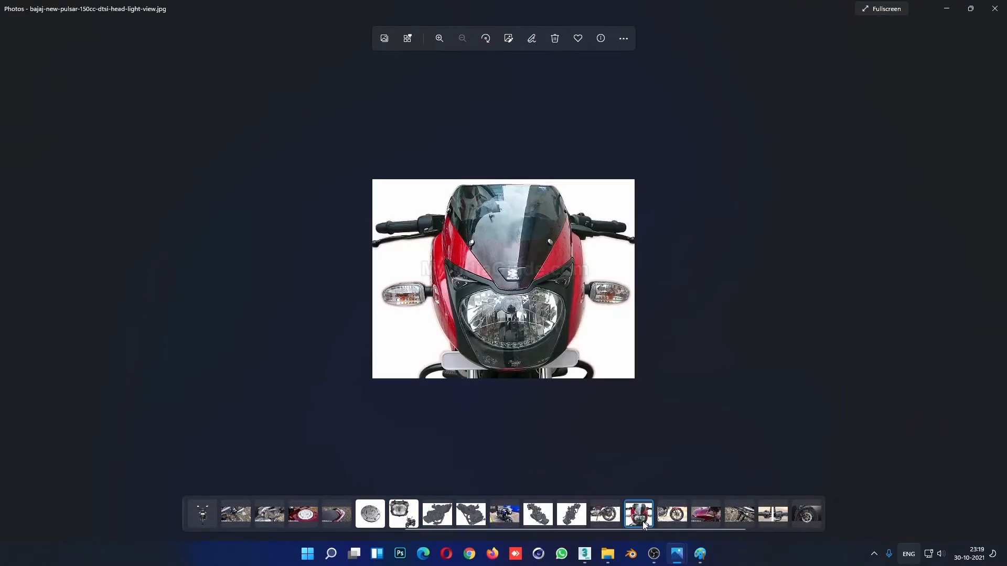
pyautogui.click(193, 518)
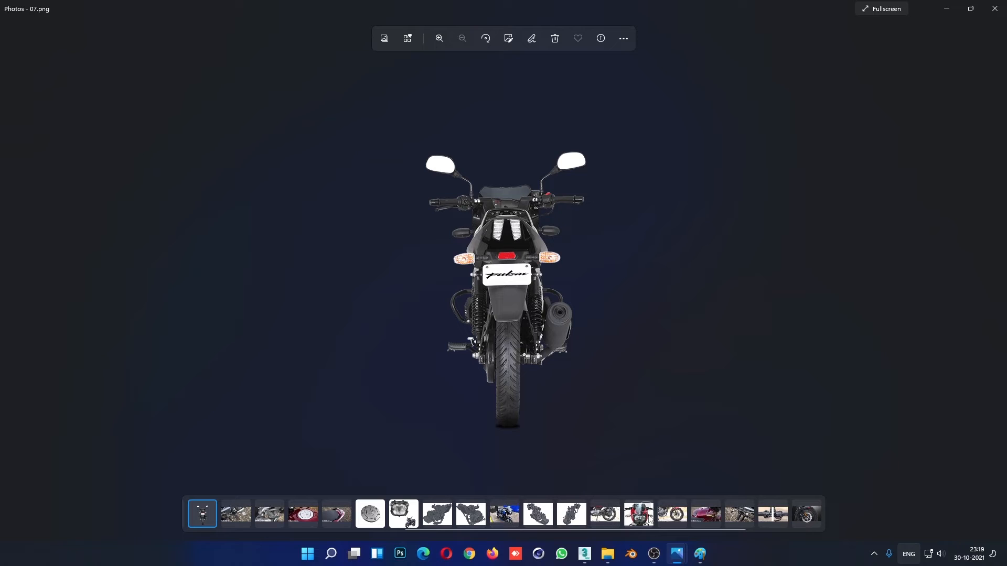
pyautogui.click(947, 9)
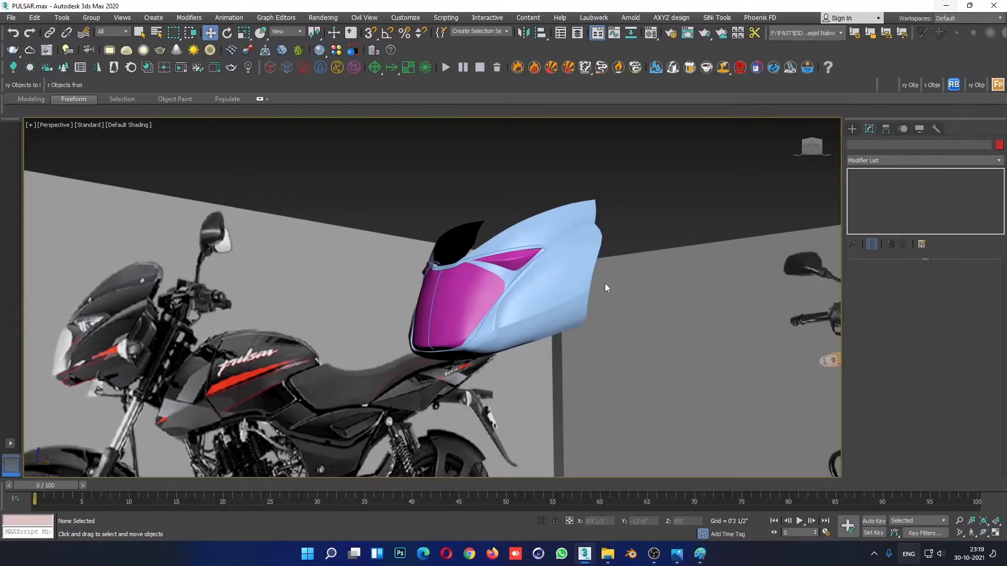
# - Examine the fairing's side crease and lower edge up close in the side reference photo 01.png
pyautogui.moveTo(671, 564)
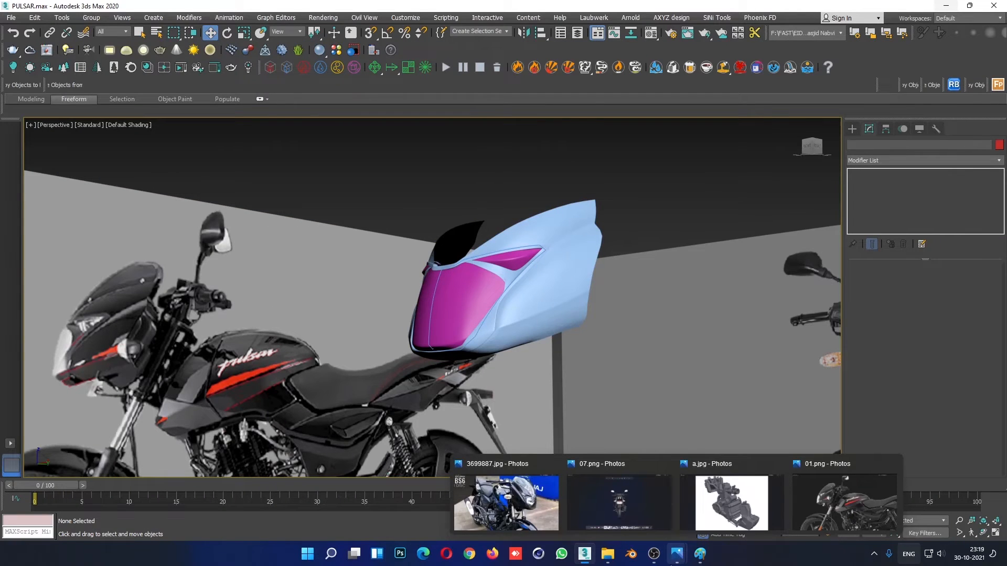
pyautogui.click(844, 501)
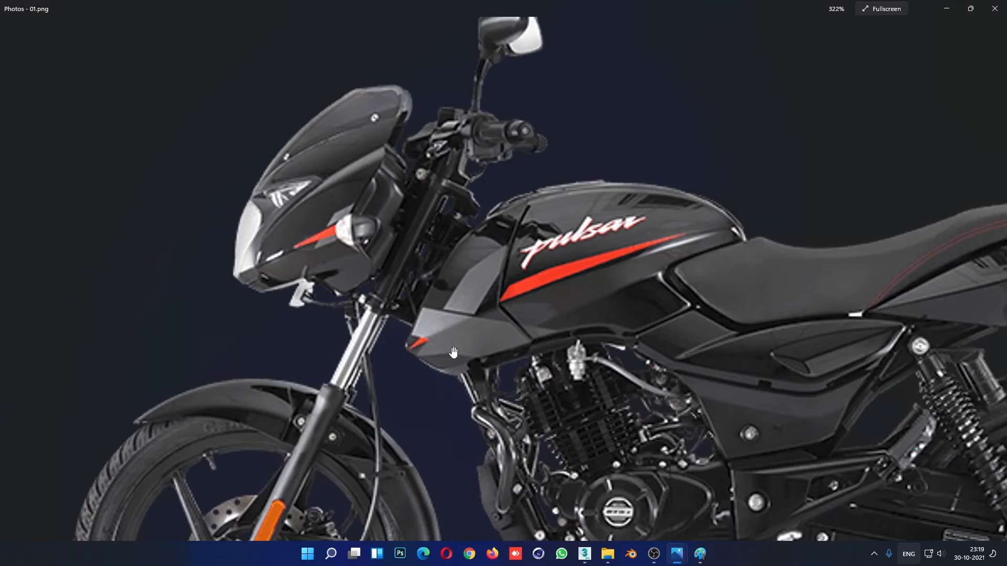
pyautogui.scroll(3, 314, 273)
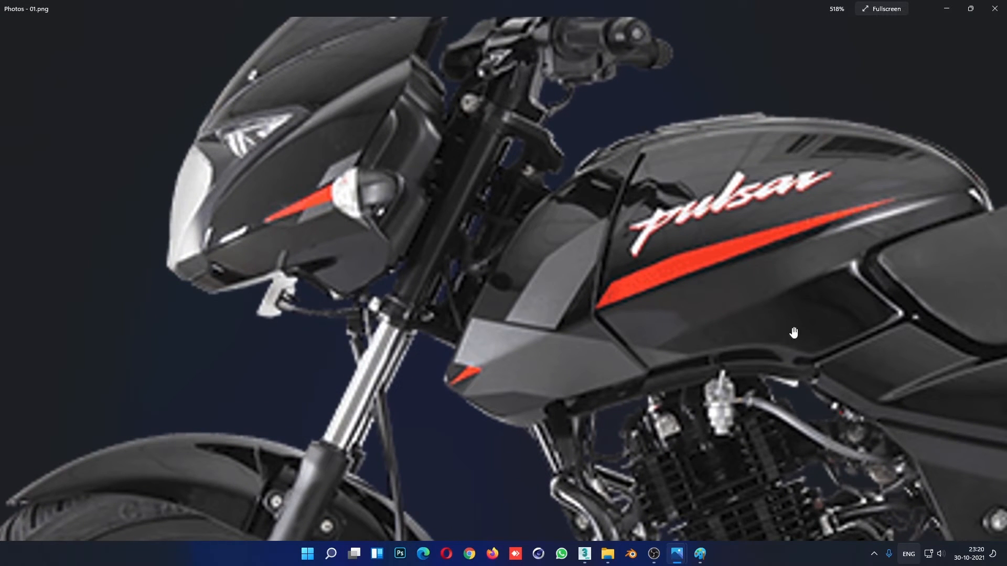
pyautogui.click(946, 9)
# - Lower the pair of vertices on the underside of the fairing's base mesh slightly, working with edged faces shown
pyautogui.keyDown('alt'); pyautogui.moveTo(603, 372); pyautogui.dragTo(551, 349, button='middle'); pyautogui.keyUp('alt')
pyautogui.click(499, 221)
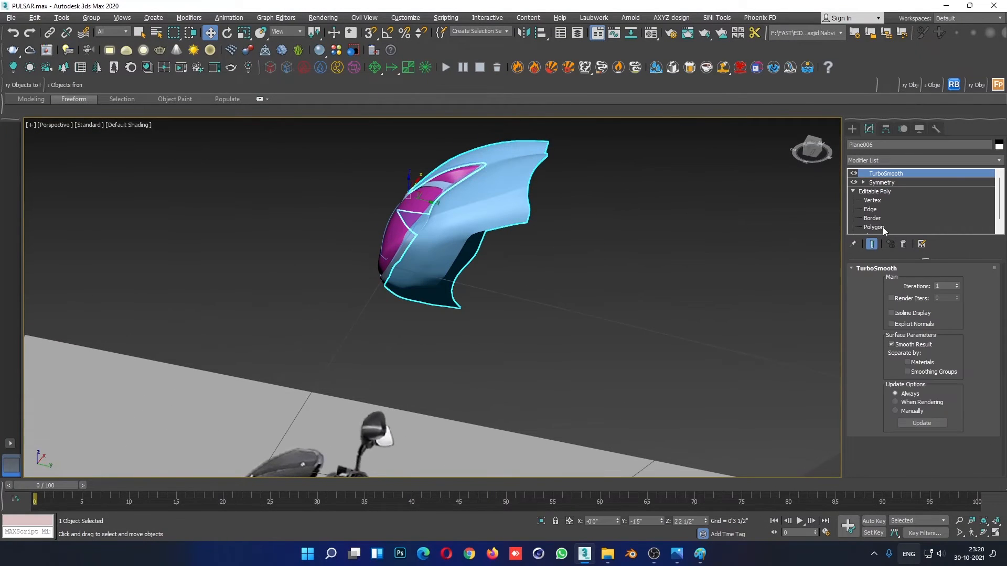
pyautogui.click(872, 200)
pyautogui.press('F4')
pyautogui.scroll(5, 500, 304)
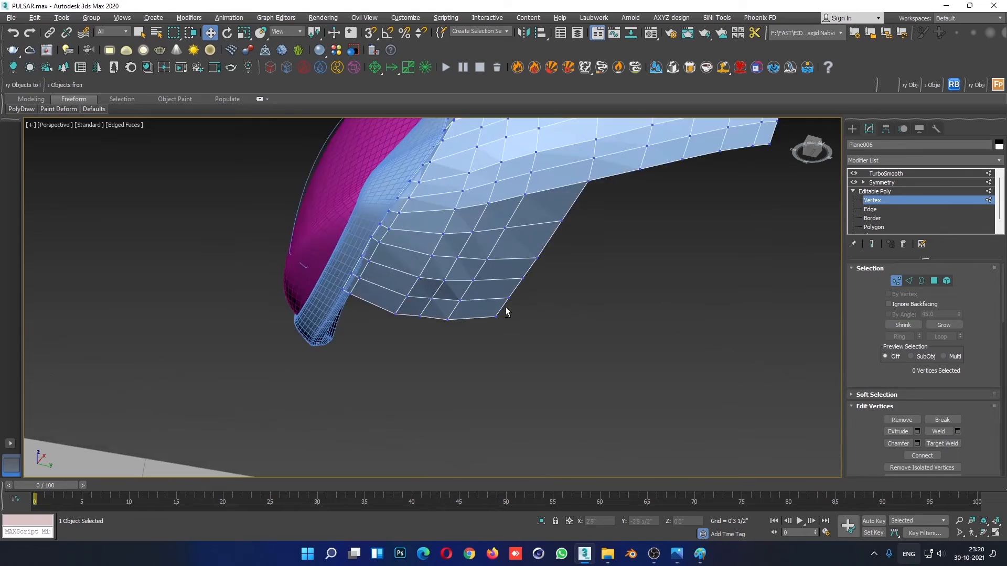
pyautogui.keyDown('alt'); pyautogui.moveTo(506, 308); pyautogui.dragTo(667, 369, button='middle'); pyautogui.keyUp('alt')
pyautogui.keyDown('alt'); pyautogui.moveTo(736, 370); pyautogui.dragTo(681, 366, button='middle'); pyautogui.keyUp('alt')
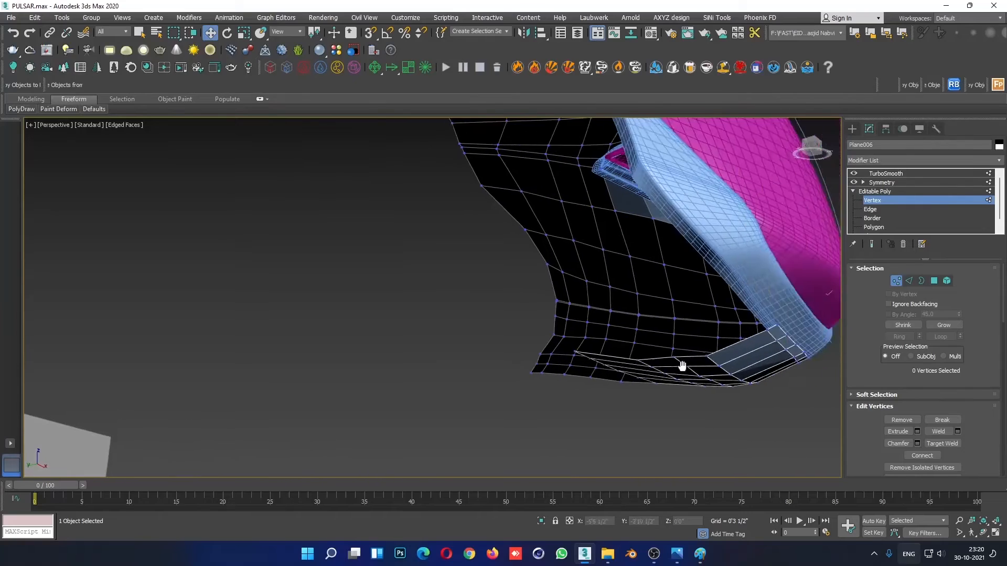
pyautogui.scroll(2, 682, 366)
pyautogui.keyDown('ctrl'); pyautogui.click(658, 352); pyautogui.keyUp('ctrl')
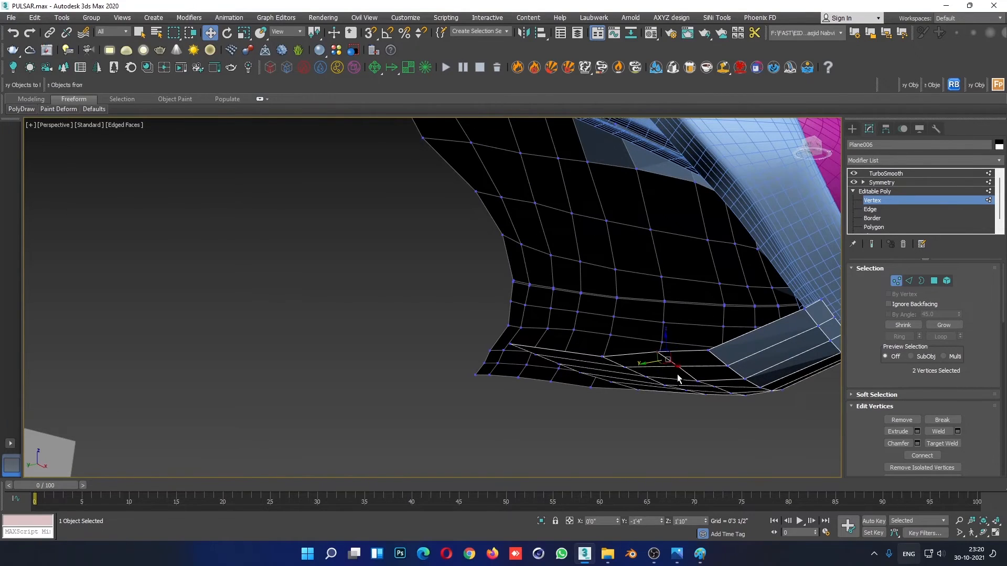
pyautogui.moveTo(677, 375)
pyautogui.keyDown('alt'); pyautogui.mouseDown(button='middle')
pyautogui.moveTo(671, 366)
pyautogui.moveTo(679, 369)
pyautogui.mouseUp(button='middle'); pyautogui.keyUp('alt')
pyautogui.scroll(2, 672, 365)
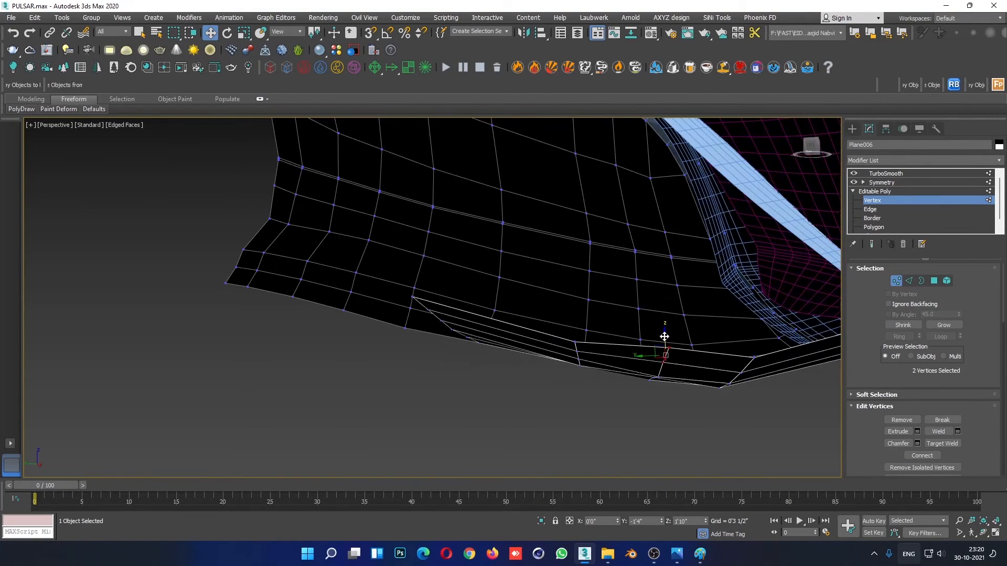
pyautogui.moveTo(665, 337); pyautogui.dragTo(666, 343)
# - Adjust the heights of individual vertices along the fairing's underside to even out its curve, then leave vertex editing
pyautogui.keyDown('alt'); pyautogui.moveTo(695, 393); pyautogui.dragTo(700, 173, button='middle'); pyautogui.keyUp('alt')
pyautogui.moveTo(676, 362); pyautogui.dragTo(641, 291, button='middle')
pyautogui.click(588, 326)
pyautogui.keyDown('alt'); pyautogui.moveTo(589, 358); pyautogui.dragTo(589, 349, button='middle'); pyautogui.keyUp('alt')
pyautogui.moveTo(588, 344); pyautogui.dragTo(588, 340)
pyautogui.keyDown('alt'); pyautogui.moveTo(532, 352); pyautogui.dragTo(528, 365, button='middle'); pyautogui.keyUp('alt')
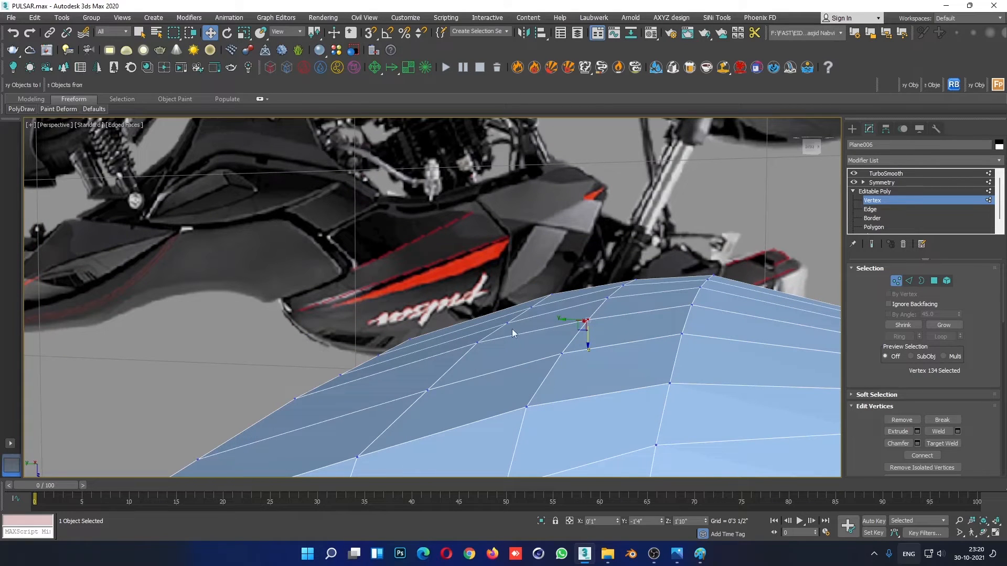
pyautogui.click(533, 308)
pyautogui.click(476, 343)
pyautogui.moveTo(478, 365); pyautogui.dragTo(478, 367)
pyautogui.click(883, 191)
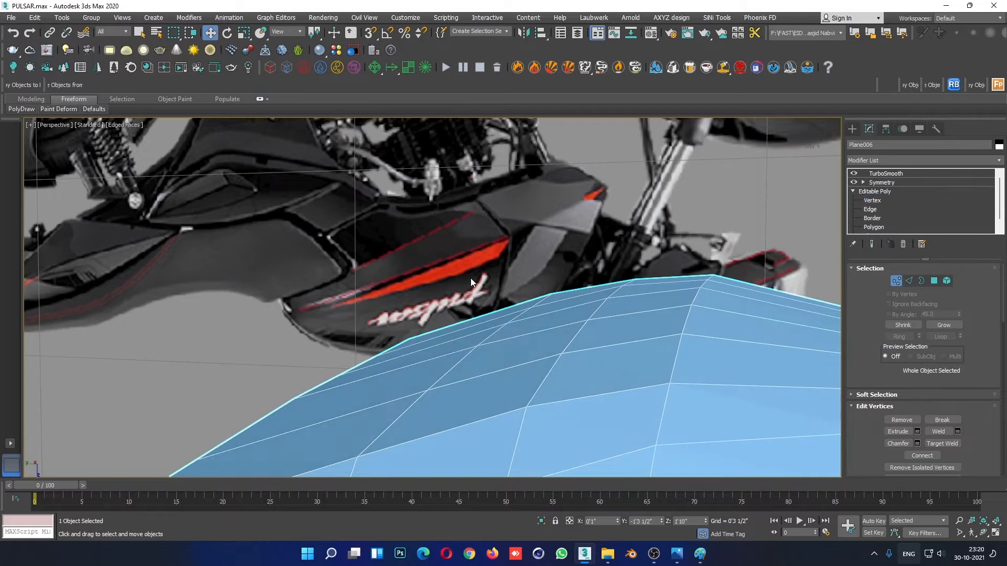
# - Examine the smoothed fairing without edged faces from below, the front and the side
pyautogui.scroll(-4, 470, 278)
pyautogui.keyDown('alt'); pyautogui.moveTo(470, 278); pyautogui.dragTo(521, 348, button='middle'); pyautogui.keyUp('alt')
pyautogui.click(419, 231)
pyautogui.press('F4')
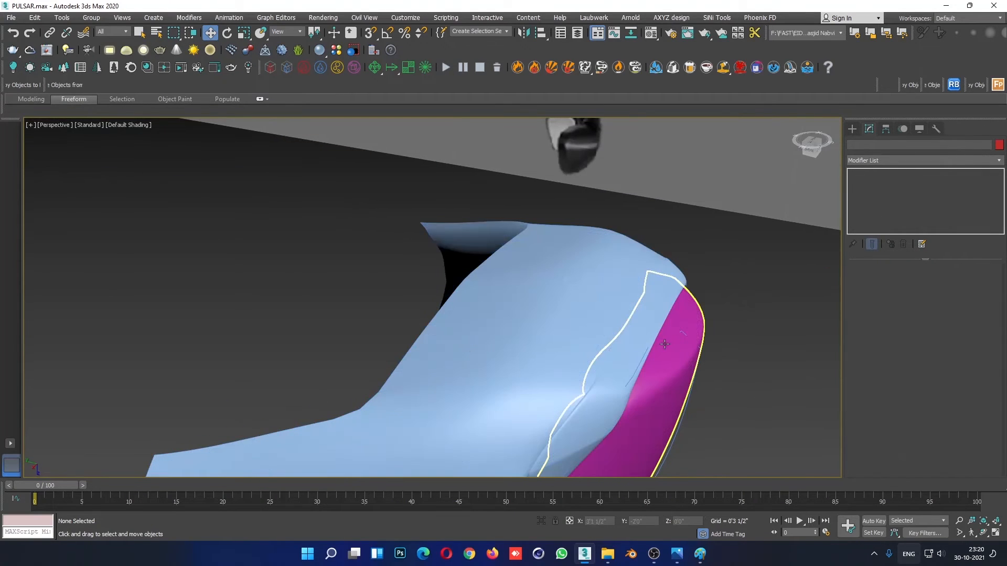
pyautogui.scroll(-3, 630, 362)
pyautogui.moveTo(582, 435)
pyautogui.keyDown('alt'); pyautogui.mouseDown(button='middle')
pyautogui.moveTo(594, 267)
pyautogui.moveTo(579, 300)
pyautogui.moveTo(577, 351)
pyautogui.moveTo(513, 357)
pyautogui.moveTo(533, 366)
pyautogui.moveTo(521, 358)
pyautogui.moveTo(577, 360)
pyautogui.moveTo(584, 378)
pyautogui.mouseUp(button='middle'); pyautogui.keyUp('alt')
pyautogui.scroll(-4, 594, 266)
pyautogui.scroll(3, 587, 391)
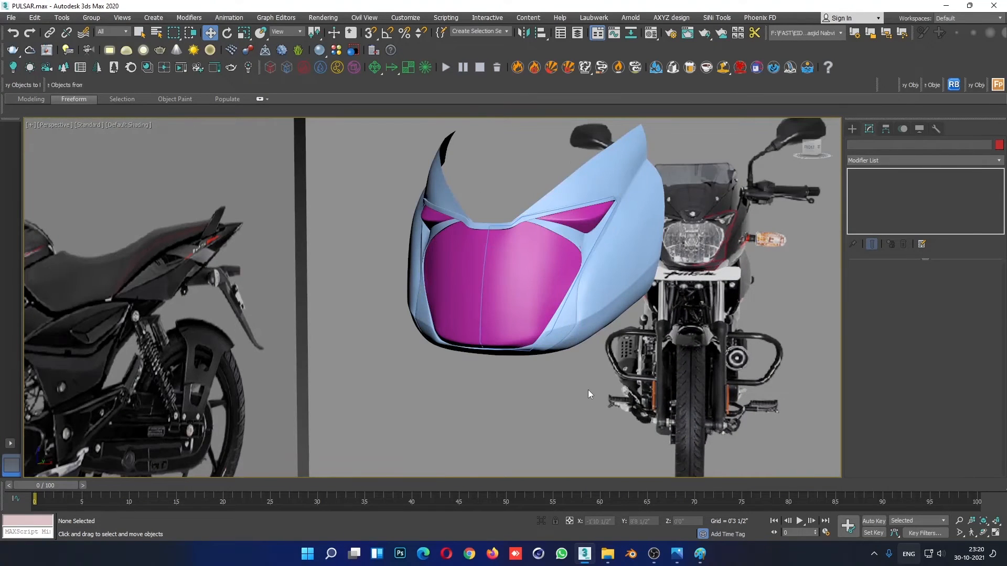
pyautogui.keyDown('alt'); pyautogui.moveTo(539, 370); pyautogui.dragTo(536, 350, button='middle'); pyautogui.keyUp('alt')
pyautogui.scroll(5, 503, 294)
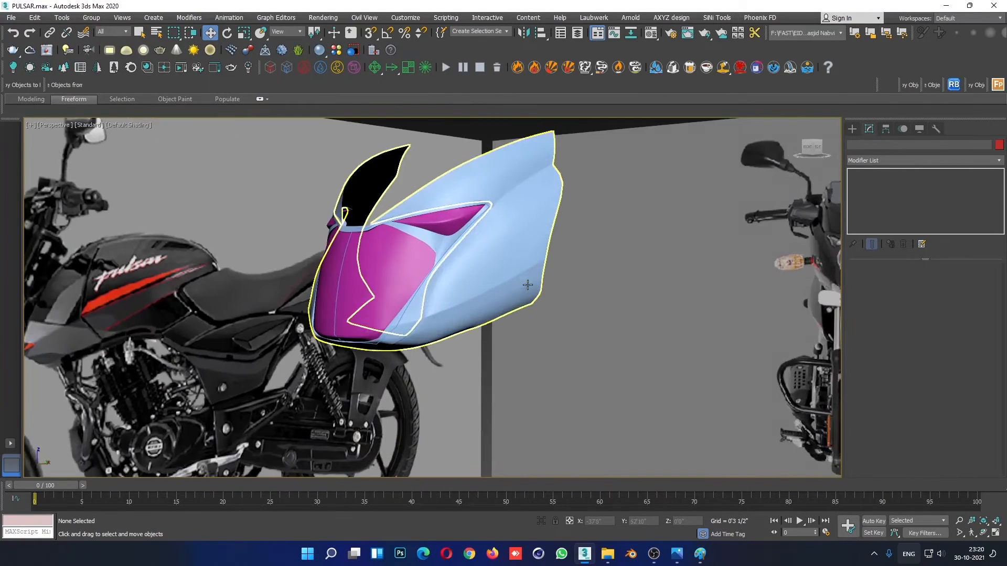
pyautogui.keyDown('alt'); pyautogui.moveTo(489, 288); pyautogui.dragTo(474, 285, button='middle'); pyautogui.keyUp('alt')
pyautogui.scroll(3, 258, 312)
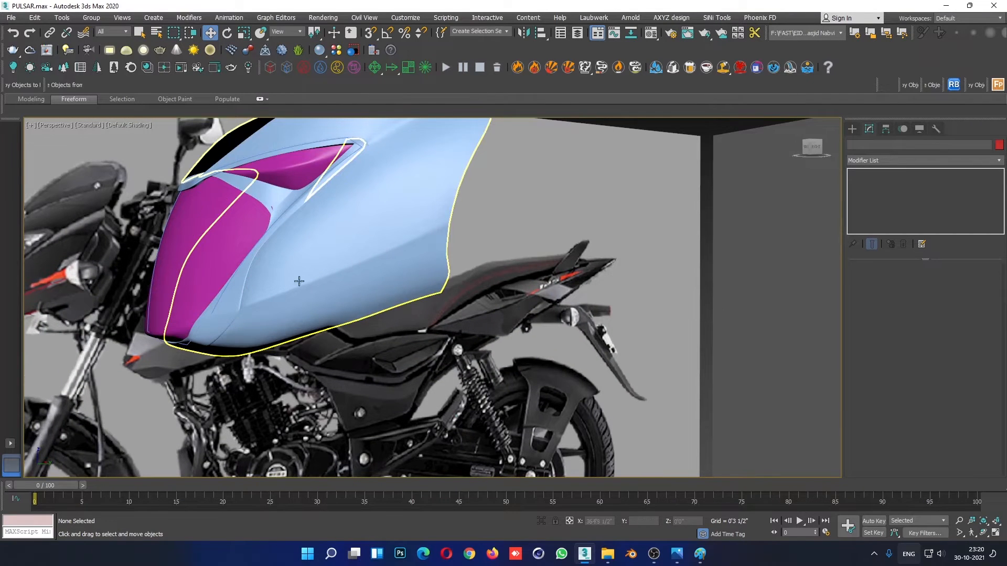
# - Raise the paired crease vertices toward the fairing's front edge slightly in the maximised right view with edged faces
pyautogui.click(390, 226)
pyautogui.click(872, 200)
pyautogui.hotkey('alt', 'w')
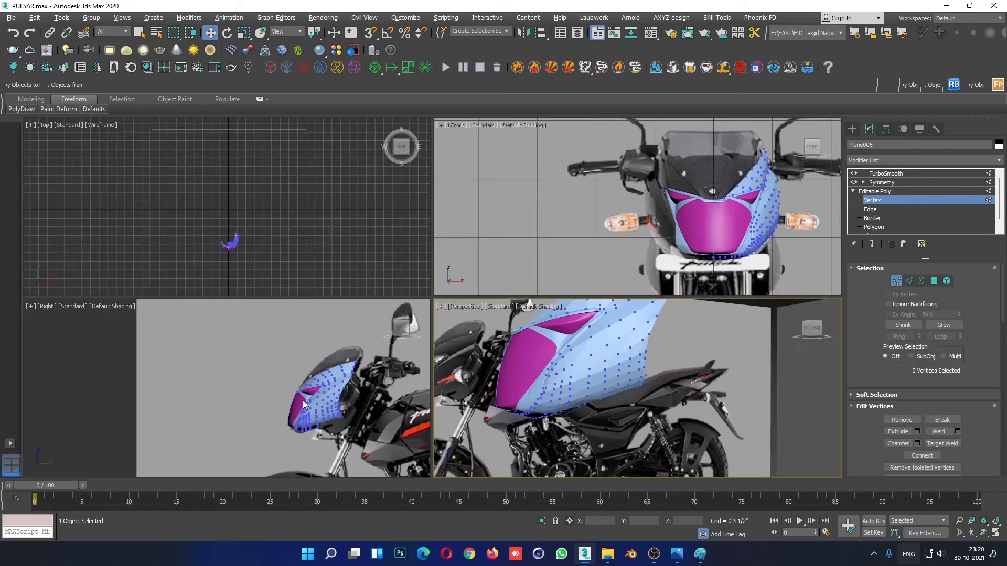
pyautogui.click(303, 401)
pyautogui.press('F4')
pyautogui.click(562, 384)
pyautogui.press('F4')
pyautogui.click(328, 410)
pyautogui.hotkey('alt', 'w')
pyautogui.scroll(5, 486, 359)
pyautogui.moveTo(621, 367); pyautogui.dragTo(278, 367, button='middle')
pyautogui.scroll(8, 277, 367)
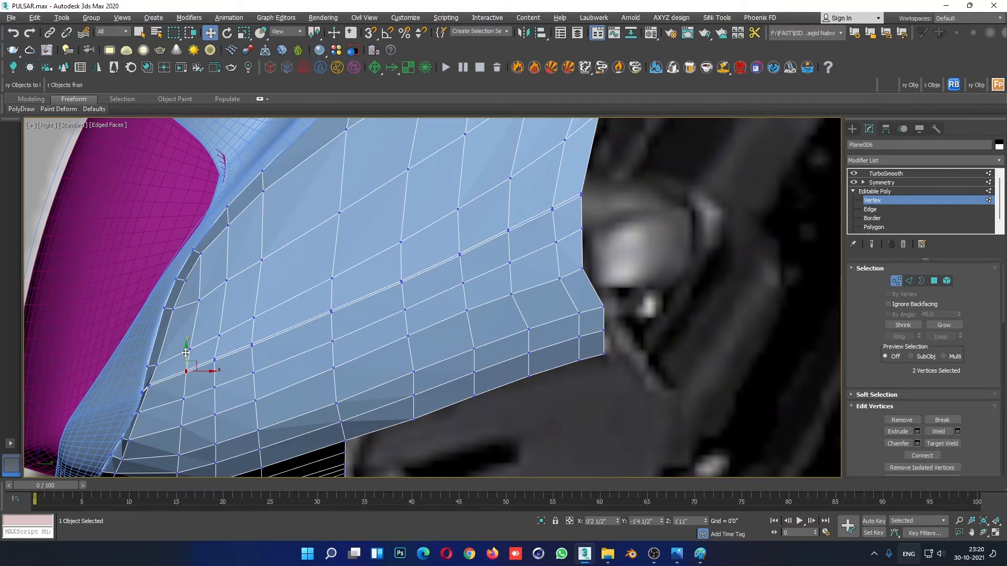
pyautogui.click(215, 359)
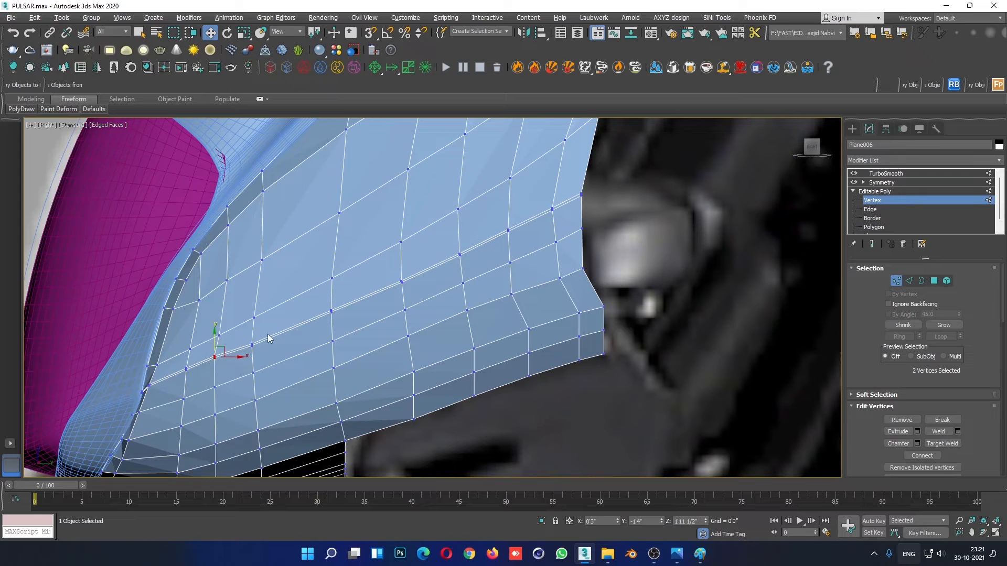
pyautogui.click(253, 344)
pyautogui.moveTo(253, 328); pyautogui.dragTo(253, 325)
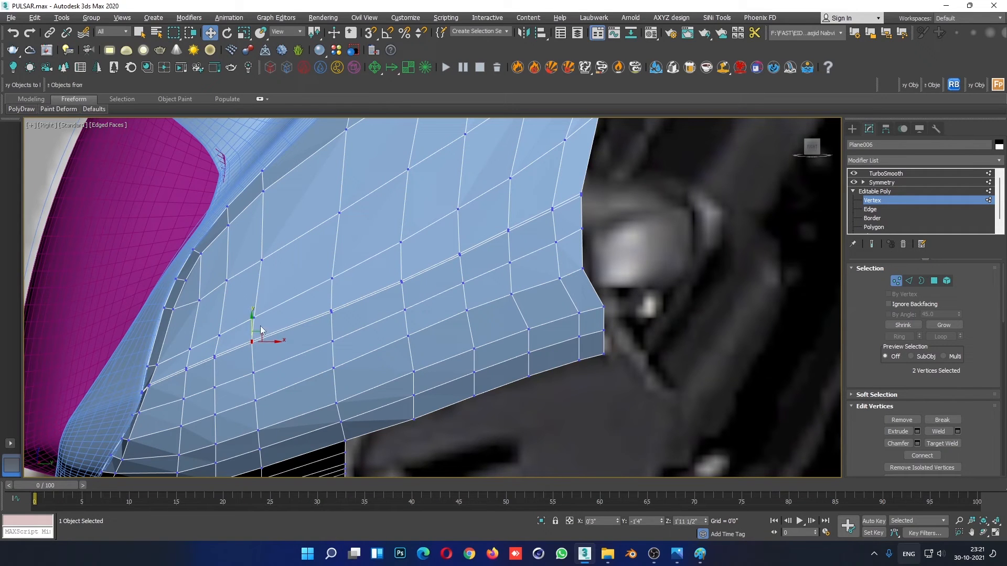
# - Raise the paired crease vertices from the middle of the side toward the rear edge, then leave vertex editing
pyautogui.click(332, 311)
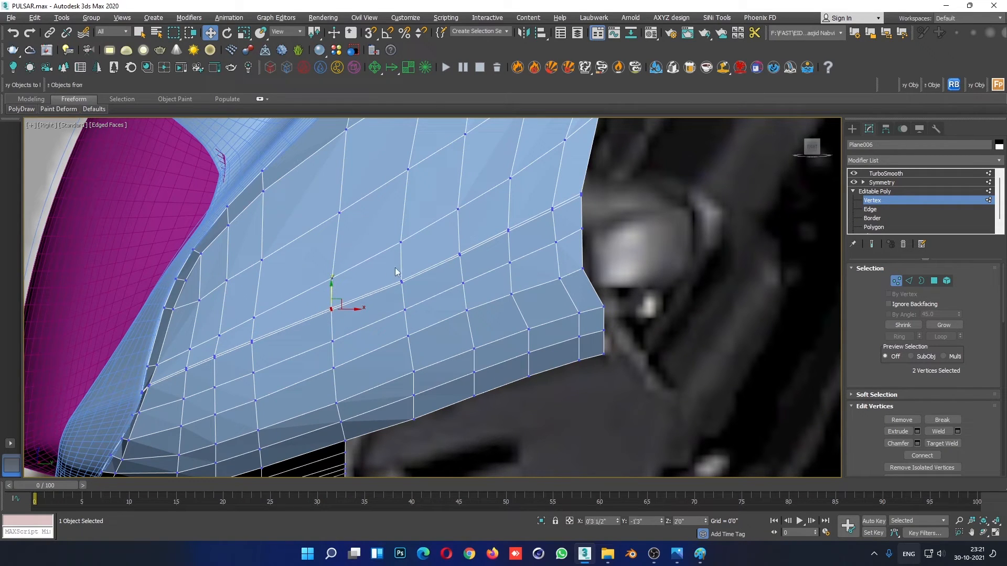
pyautogui.click(331, 307)
pyautogui.moveTo(331, 286); pyautogui.dragTo(331, 283)
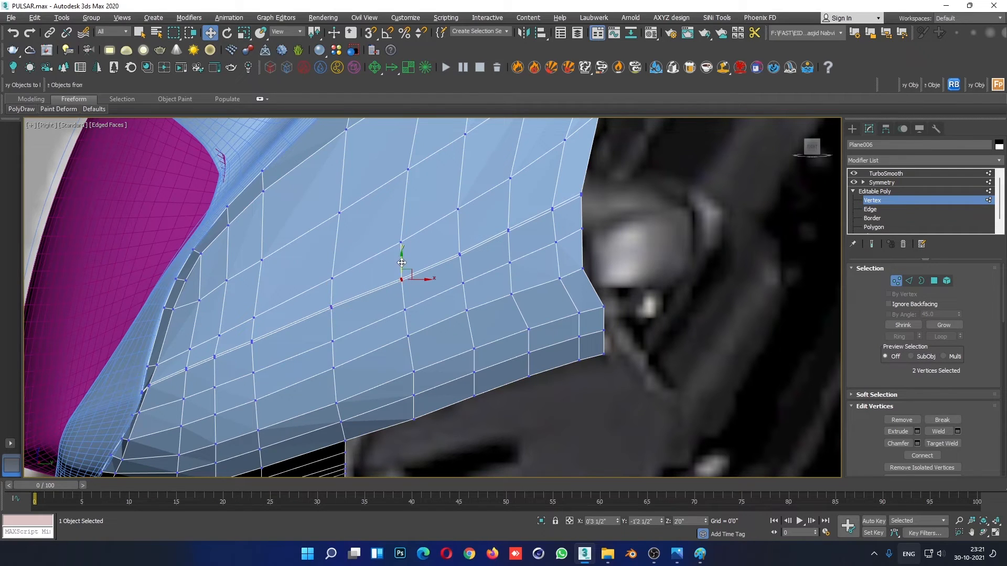
pyautogui.moveTo(401, 263); pyautogui.dragTo(401, 258)
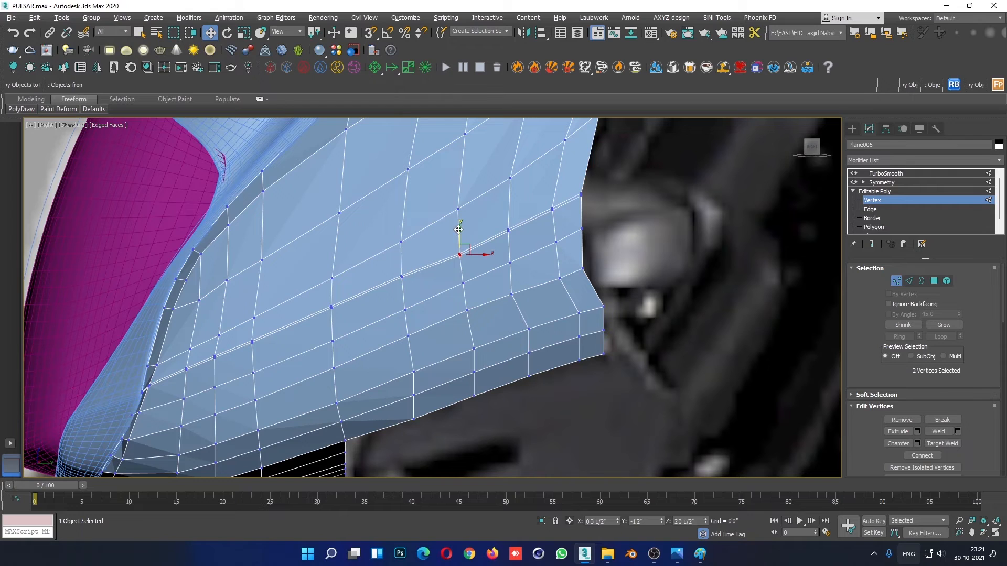
pyautogui.moveTo(458, 230); pyautogui.dragTo(509, 208)
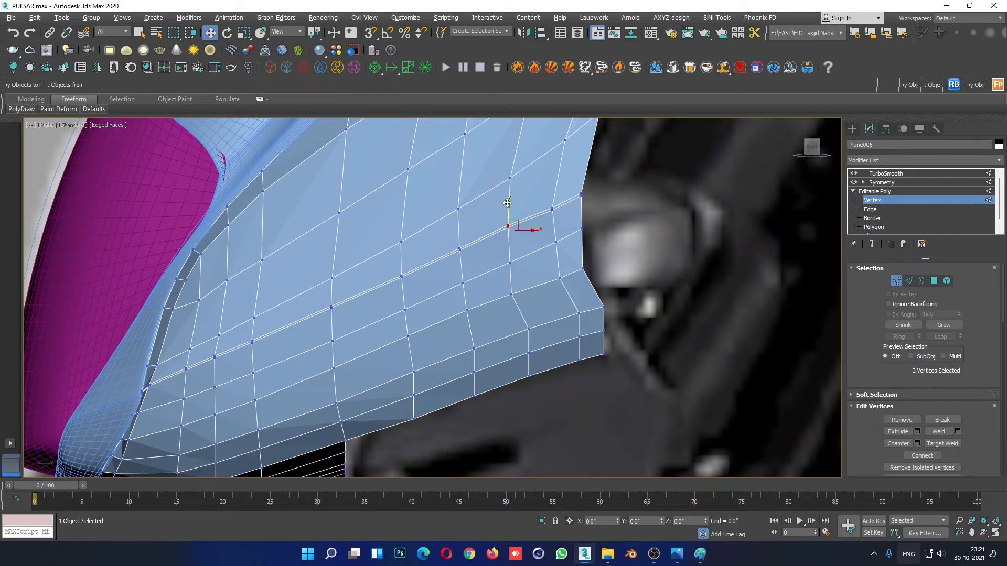
pyautogui.click(546, 193)
pyautogui.click(551, 207)
pyautogui.click(580, 193)
pyautogui.click(892, 192)
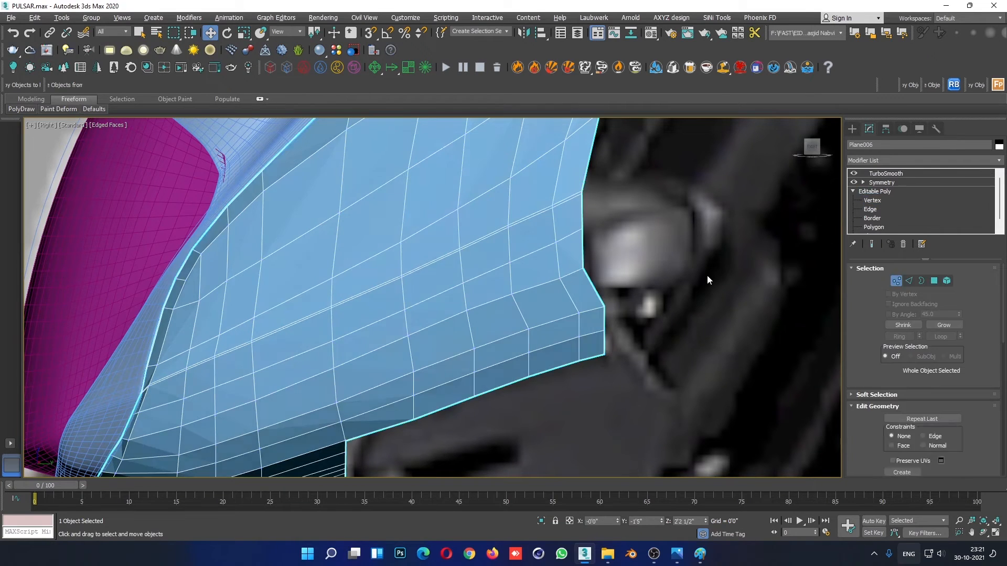
# - Examine the straightened crease on the smoothed fairing without edged faces in the right and perspective views
pyautogui.click(705, 277)
pyautogui.scroll(-5, 657, 341)
pyautogui.press('F4')
pyautogui.hotkey('alt', 'w')
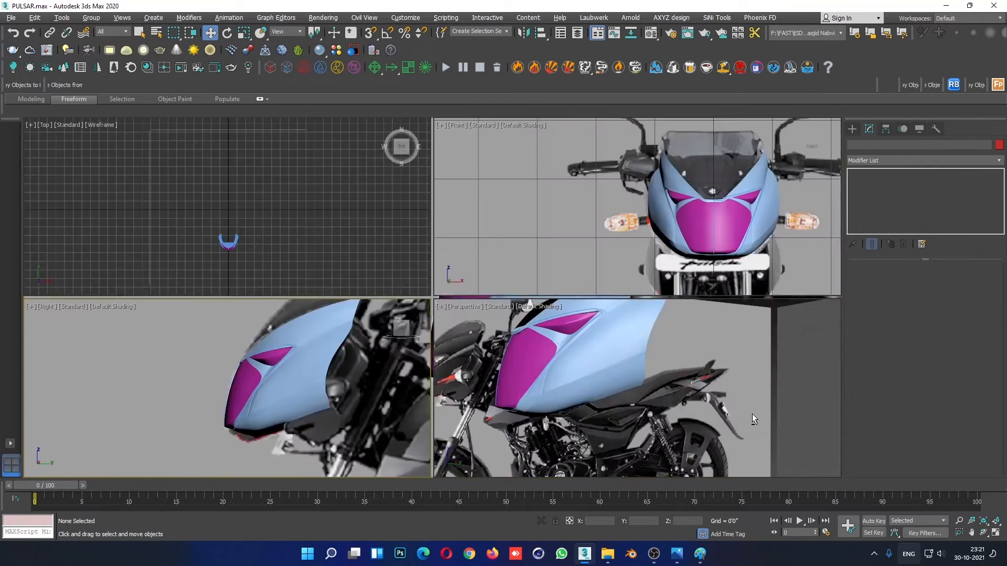
pyautogui.click(752, 414)
pyautogui.hotkey('alt', 'w')
pyautogui.keyDown('alt'); pyautogui.moveTo(598, 404); pyautogui.dragTo(646, 394, button='middle'); pyautogui.keyUp('alt')
# - Select the five open border edges on the fairing's underside and extrude them downward into a new strip of faces
pyautogui.click(421, 252)
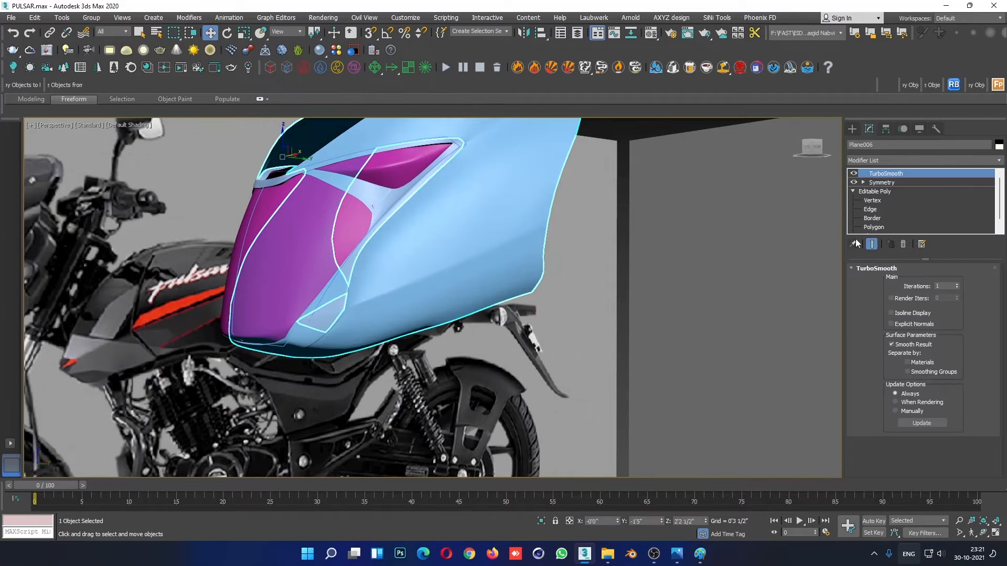
pyautogui.press('2')
pyautogui.hotkey('alt', 'q')
pyautogui.press('super')
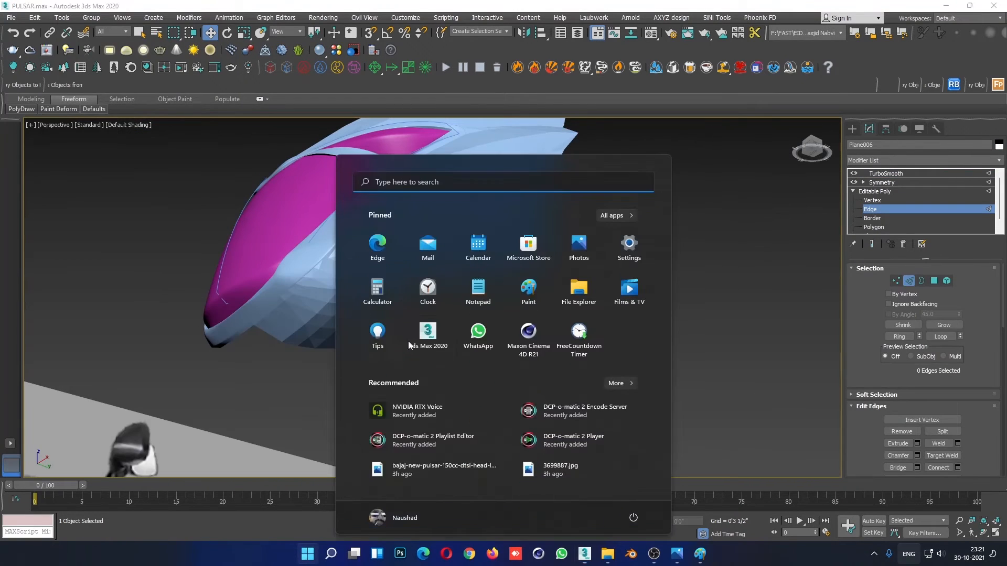
pyautogui.click(729, 306)
pyautogui.press('F4')
pyautogui.scroll(3, 445, 313)
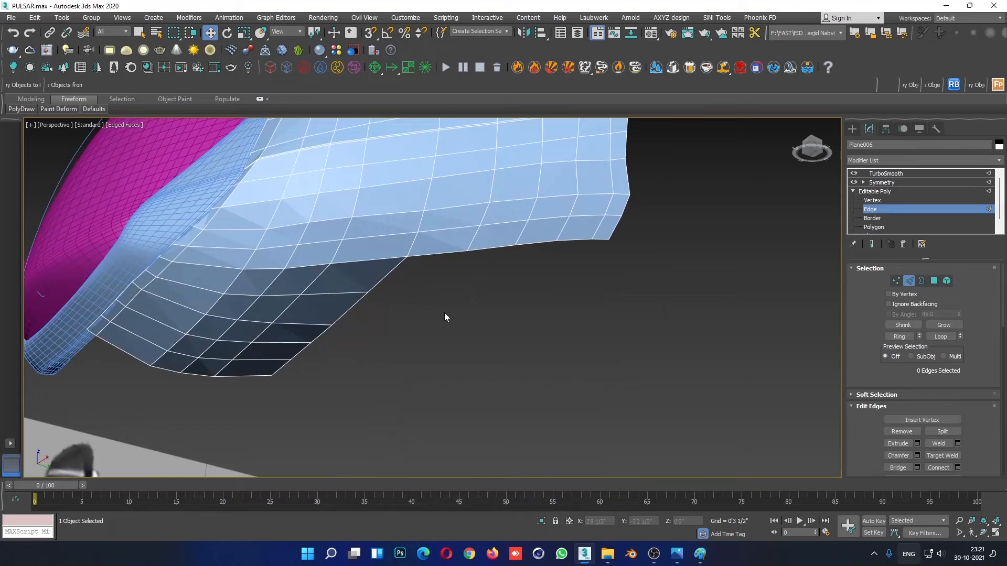
pyautogui.click(381, 280)
pyautogui.keyDown('ctrl'); pyautogui.click(355, 307); pyautogui.keyUp('ctrl')
pyautogui.keyDown('ctrl'); pyautogui.click(317, 337); pyautogui.keyUp('ctrl')
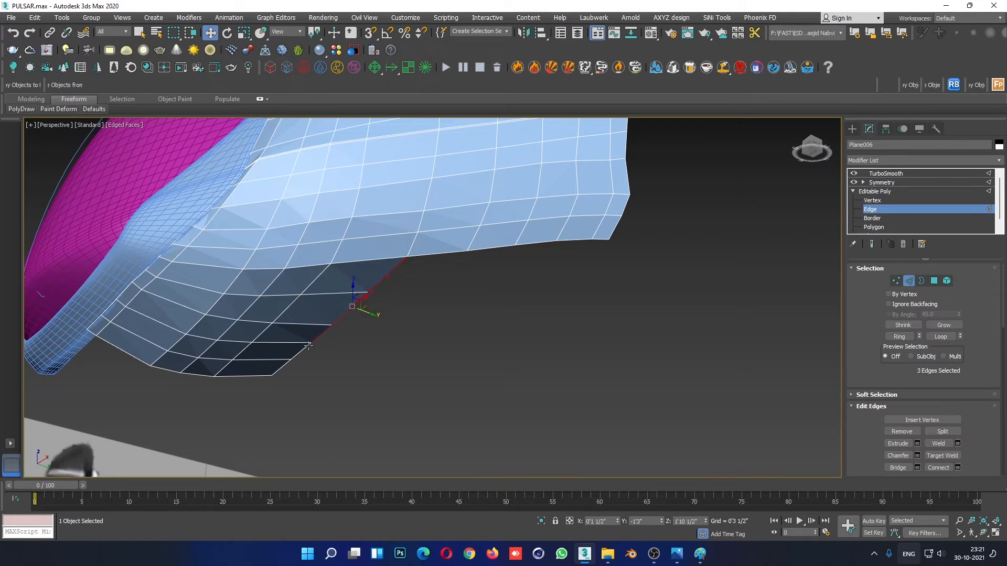
pyautogui.keyDown('ctrl'); pyautogui.click(296, 352); pyautogui.keyUp('ctrl')
pyautogui.keyDown('alt'); pyautogui.moveTo(327, 361); pyautogui.dragTo(398, 353, button='middle'); pyautogui.keyUp('alt')
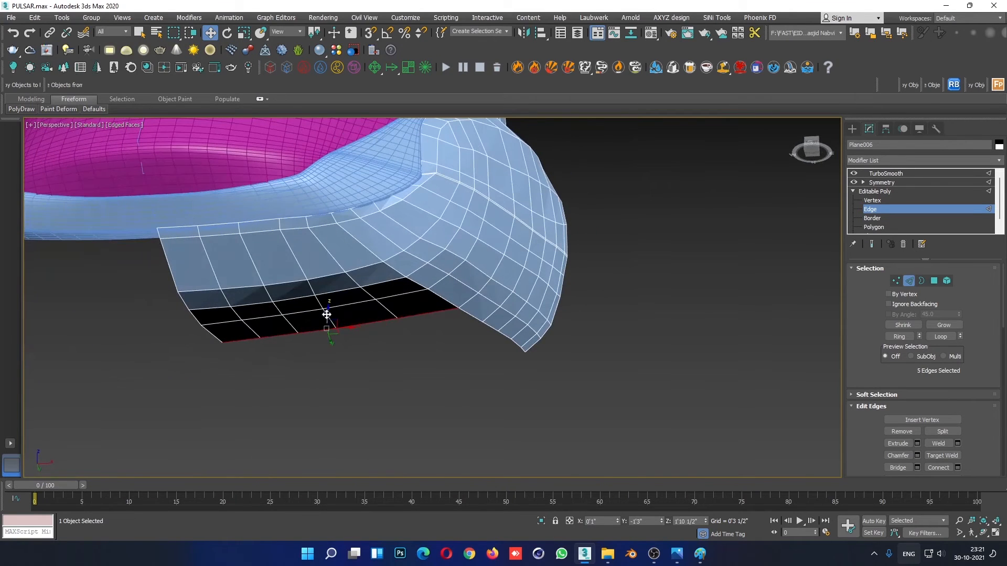
pyautogui.keyDown('shift'); pyautogui.moveTo(326, 315); pyautogui.dragTo(327, 348); pyautogui.keyUp('shift')
# - Maximise the right view to position the new strip's lower edges against the side reference photo
pyautogui.hotkey('alt', 'w')
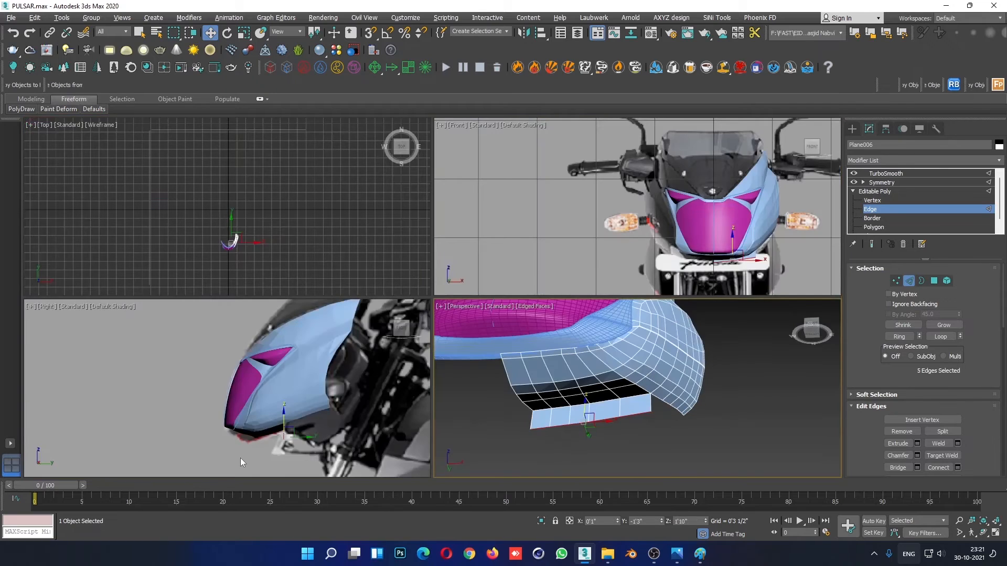
pyautogui.rightClick(240, 458)
pyautogui.hotkey('alt', 'w')
pyautogui.moveTo(501, 403); pyautogui.dragTo(484, 380, button='middle')
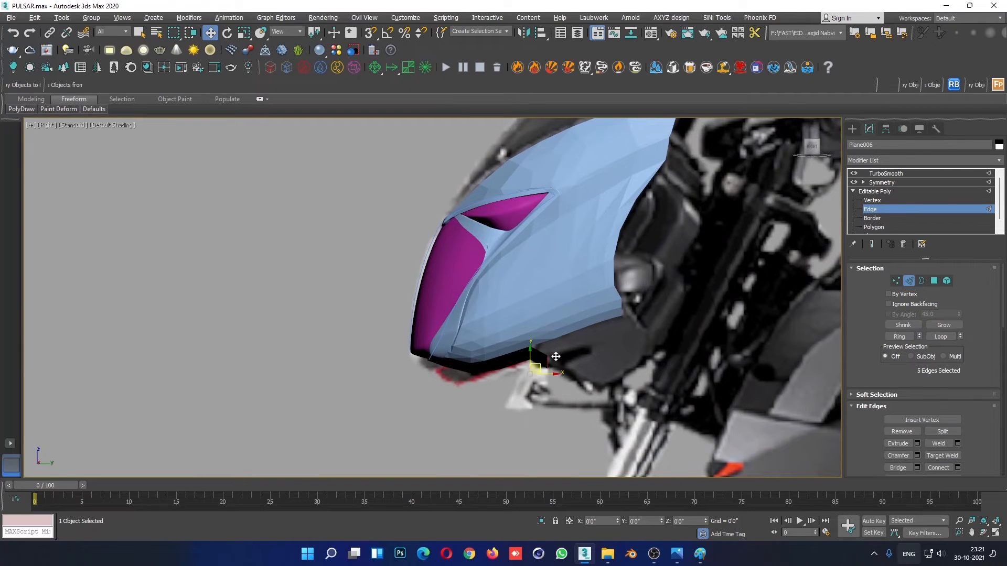
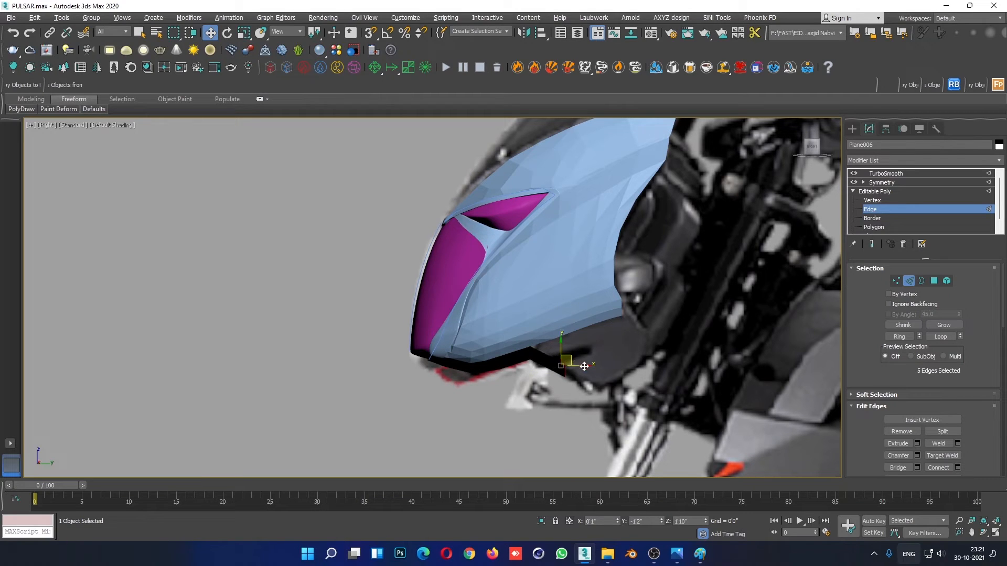
# - Select the five open border edges along the rear of the fairing's lower side and extrude them downward into a new side strip
pyautogui.hotkey('alt', 'w')
pyautogui.click(747, 375)
pyautogui.hotkey('alt', 'w')
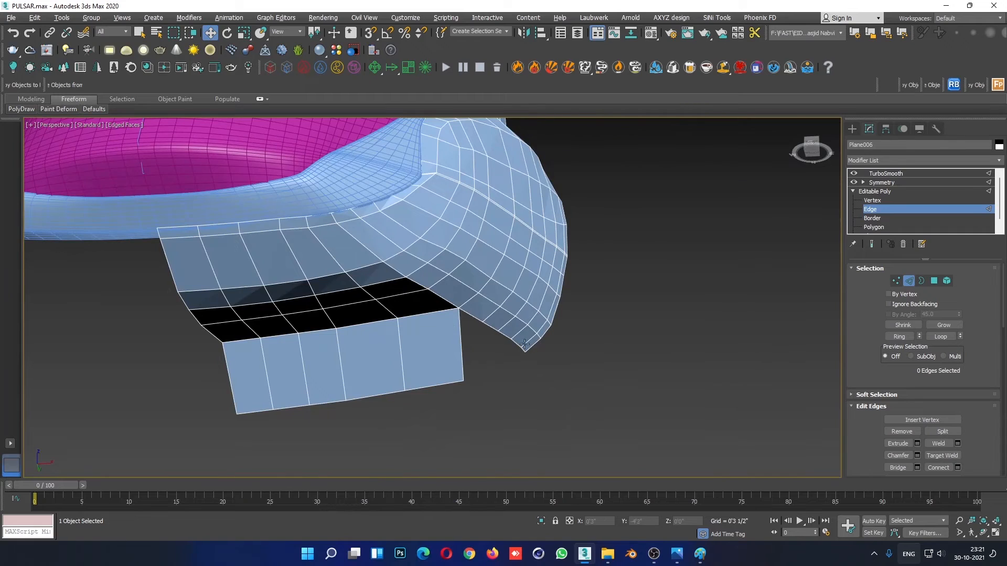
pyautogui.click(525, 348)
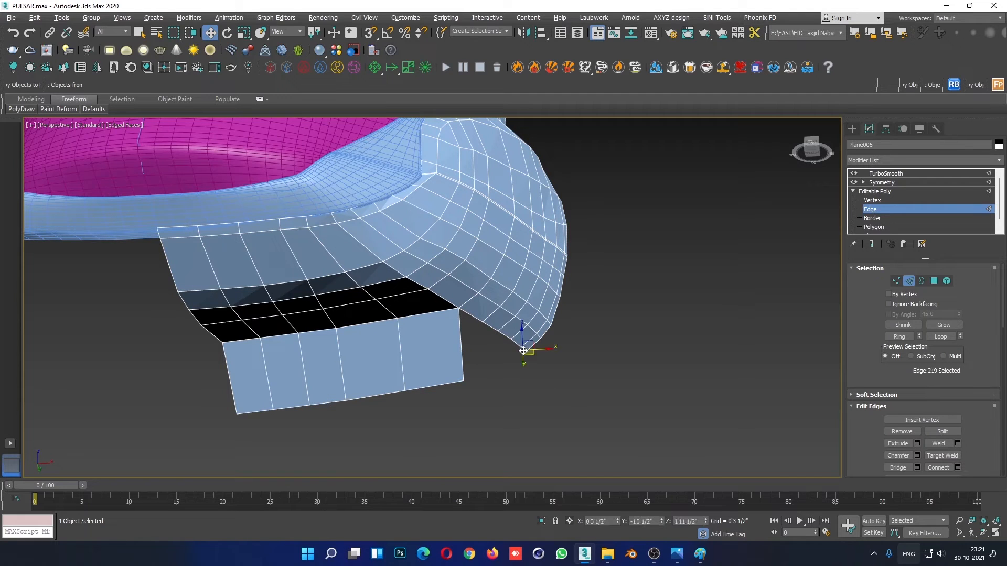
pyautogui.keyDown('ctrl'); pyautogui.click(501, 332); pyautogui.keyUp('ctrl')
pyautogui.keyDown('ctrl'); pyautogui.click(485, 325); pyautogui.keyUp('ctrl')
pyautogui.hotkey('alt', 'w')
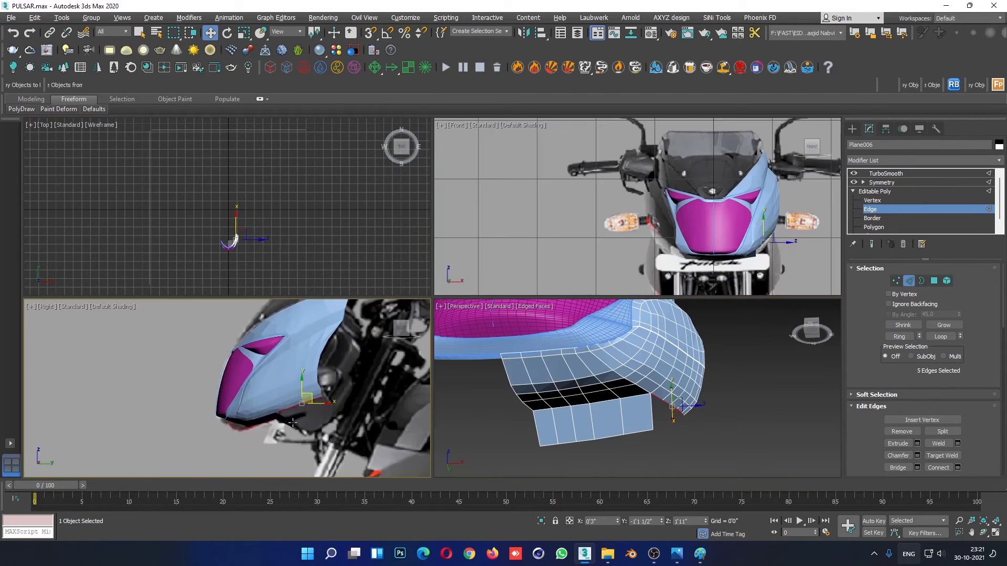
pyautogui.scroll(2, 325, 406)
pyautogui.moveTo(302, 394)
pyautogui.keyDown('shift'); pyautogui.mouseDown()
pyautogui.moveTo(330, 418)
pyautogui.moveTo(286, 403)
pyautogui.mouseUp(); pyautogui.keyUp('shift')
pyautogui.press('e')
pyautogui.scroll(3, 363, 424)
# - Reposition the rear vertices along the new side strip's lower edge to follow the side reference photo
pyautogui.click(872, 201)
pyautogui.press('F4')
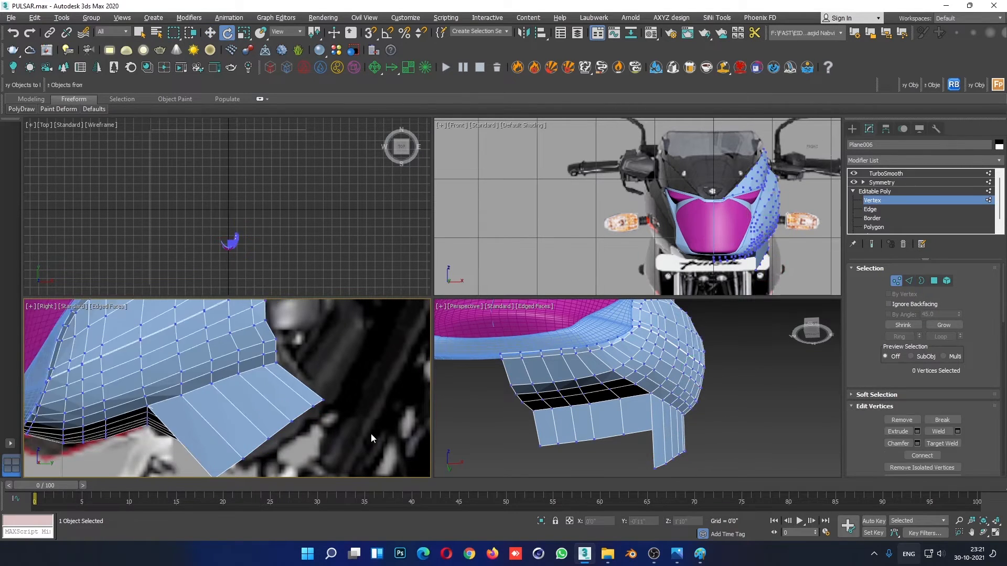
pyautogui.scroll(2, 357, 429)
pyautogui.moveTo(346, 426); pyautogui.dragTo(393, 356, button='middle')
pyautogui.moveTo(329, 397); pyautogui.dragTo(292, 435, button='middle')
pyautogui.press('w')
pyautogui.click(338, 359)
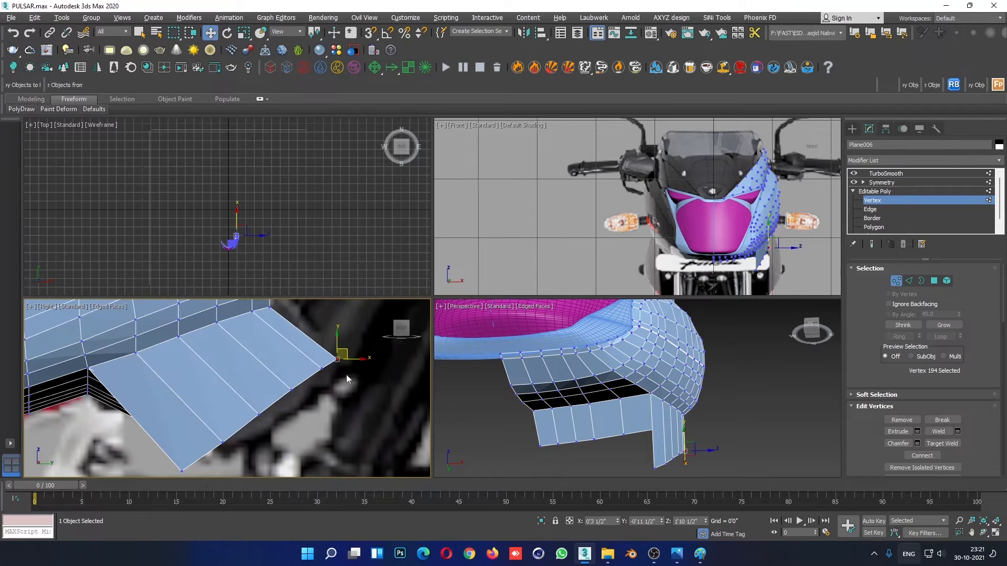
pyautogui.moveTo(321, 378); pyautogui.dragTo(317, 368)
pyautogui.moveTo(278, 414); pyautogui.dragTo(316, 370, button='middle')
pyautogui.click(331, 345)
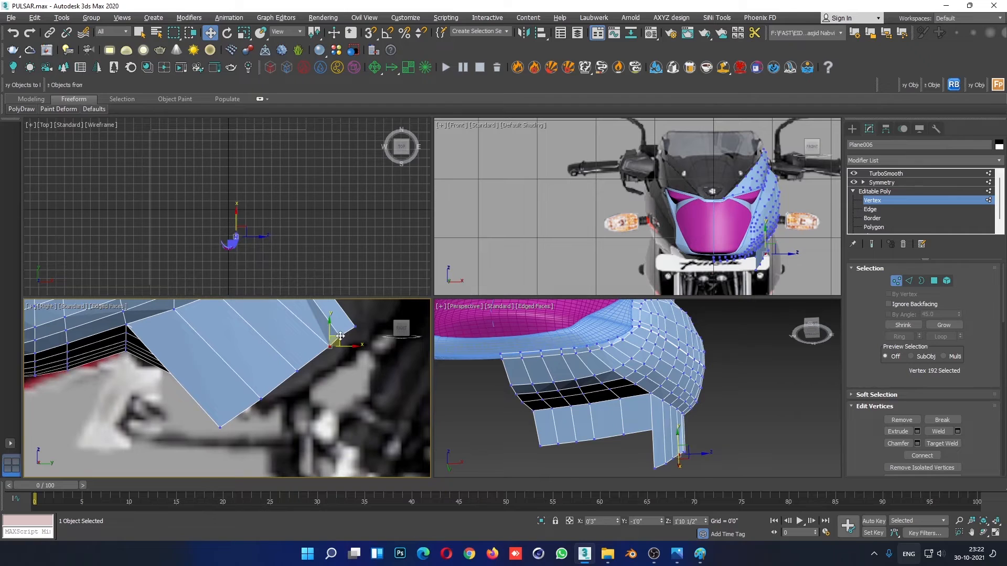
# - Move the side strip's front lower corner and adjacent bottom vertices rearward and upward along the bodywork outline in the side reference photo
pyautogui.hotkey('alt', 'w')
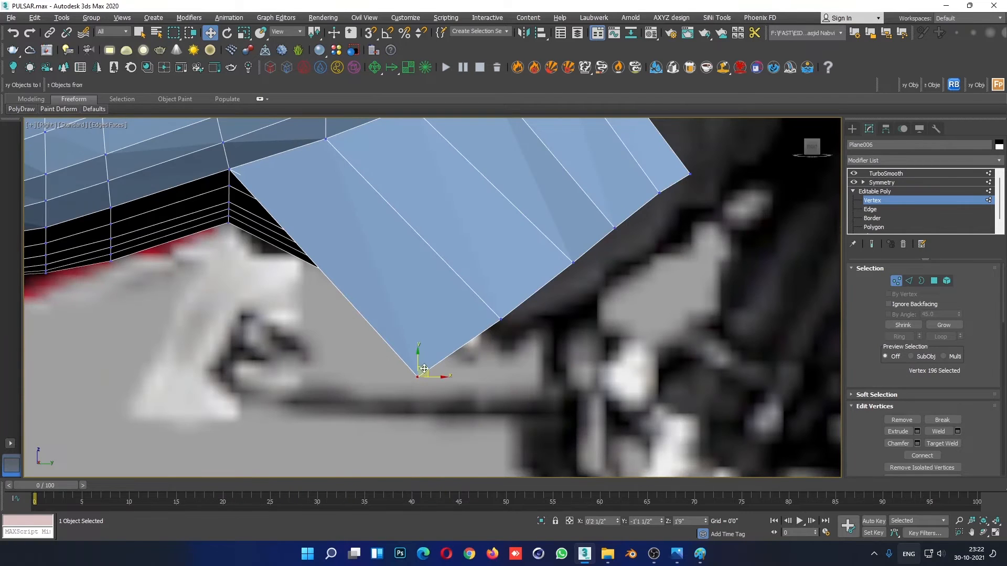
pyautogui.moveTo(424, 368); pyautogui.dragTo(483, 332)
pyautogui.moveTo(523, 292); pyautogui.dragTo(490, 333)
pyautogui.moveTo(509, 313); pyautogui.dragTo(549, 291)
pyautogui.moveTo(596, 244)
pyautogui.mouseDown()
pyautogui.moveTo(561, 286)
pyautogui.moveTo(585, 261)
pyautogui.mouseUp()
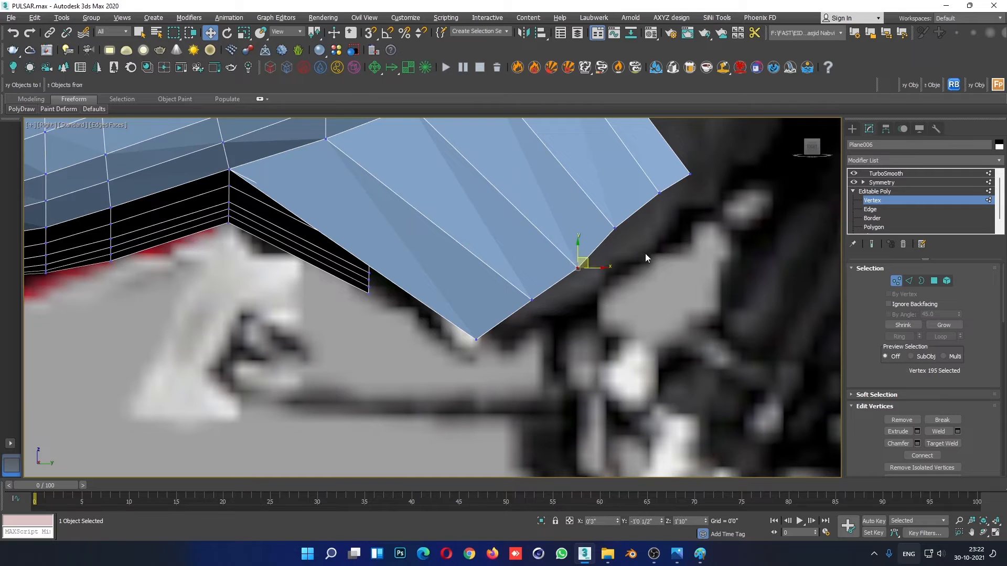
pyautogui.moveTo(629, 212)
pyautogui.mouseDown()
pyautogui.moveTo(603, 241)
pyautogui.moveTo(636, 229)
pyautogui.mouseUp()
pyautogui.scroll(-5, 652, 258)
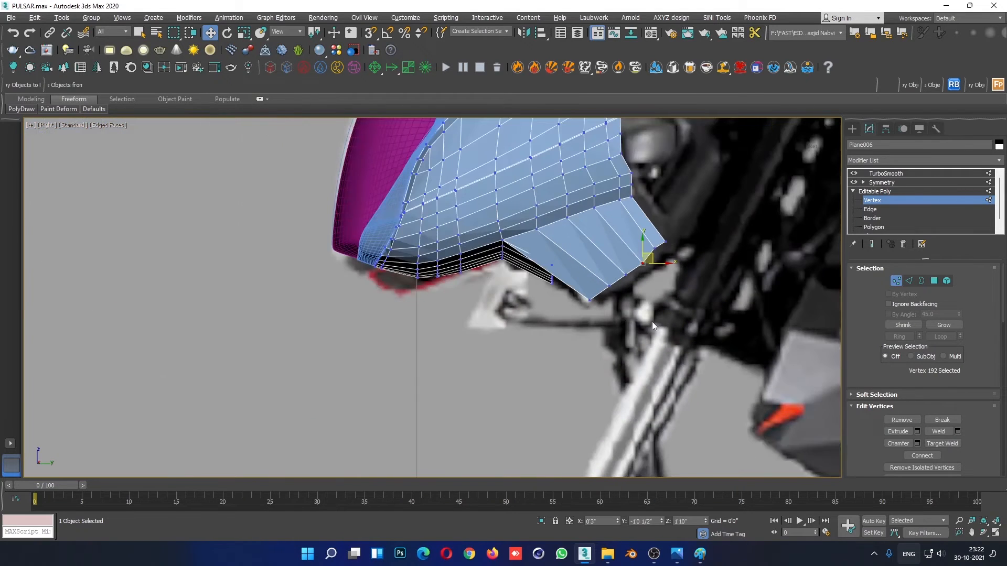
pyautogui.moveTo(652, 259); pyautogui.dragTo(616, 345, button='middle')
pyautogui.click(674, 347)
pyautogui.scroll(2, 622, 341)
pyautogui.click(612, 330)
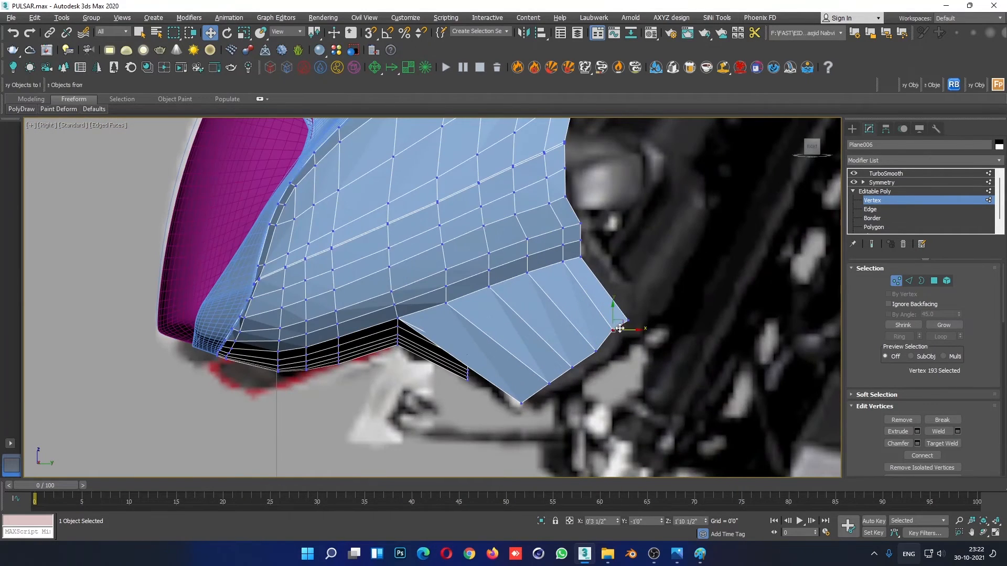
# - Examine how the new side strip sits against the fairing from several angles in the perspective view
pyautogui.hotkey('alt', 'w')
pyautogui.middleClick(725, 388)
pyautogui.hotkey('alt', 'w')
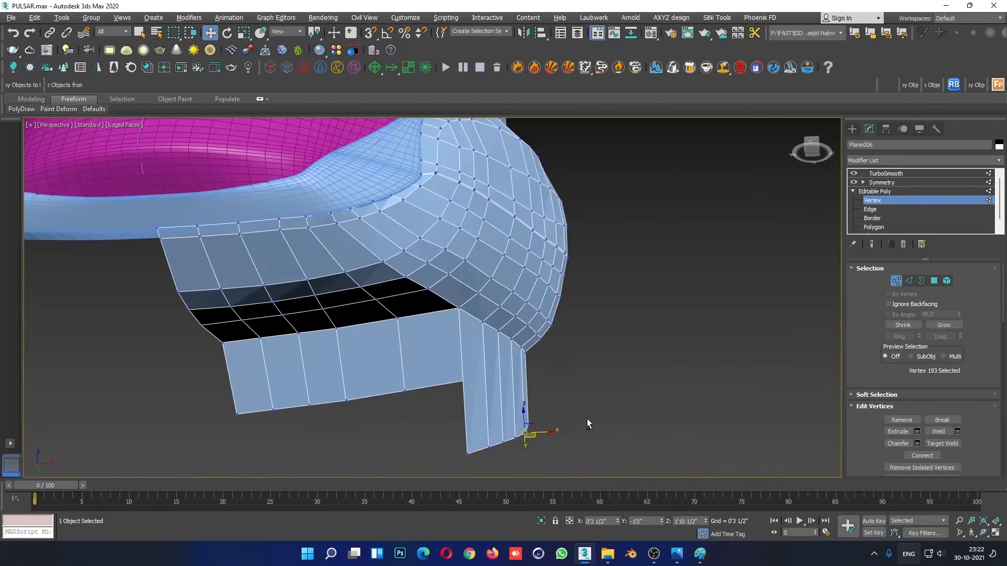
pyautogui.keyDown('alt'); pyautogui.moveTo(586, 418); pyautogui.dragTo(612, 428, button='middle'); pyautogui.keyUp('alt')
pyautogui.scroll(-5, 603, 426)
pyautogui.scroll(8, 551, 399)
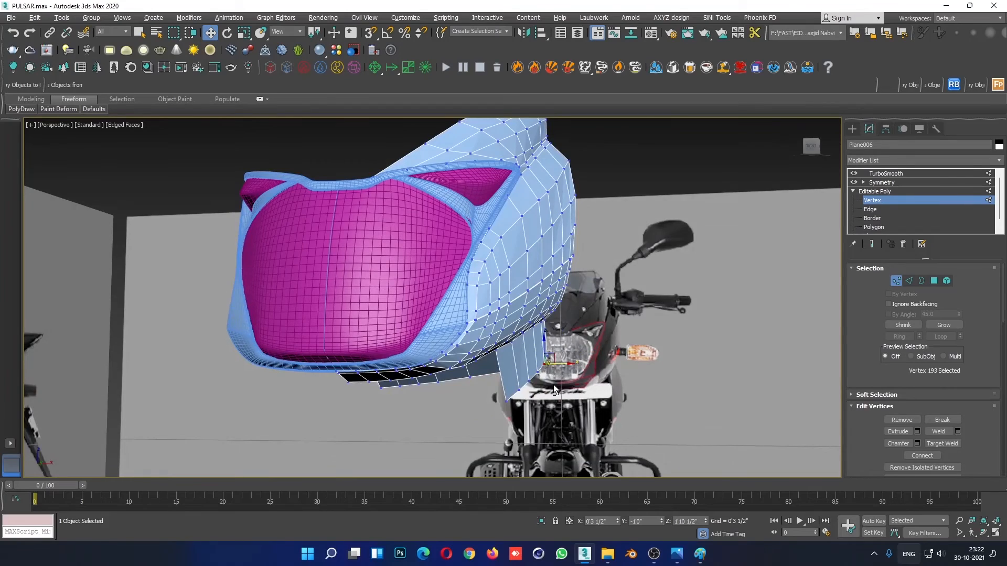
pyautogui.keyDown('alt'); pyautogui.moveTo(553, 385); pyautogui.dragTo(561, 367, button='middle'); pyautogui.keyUp('alt')
pyautogui.hotkey('alt', 'w')
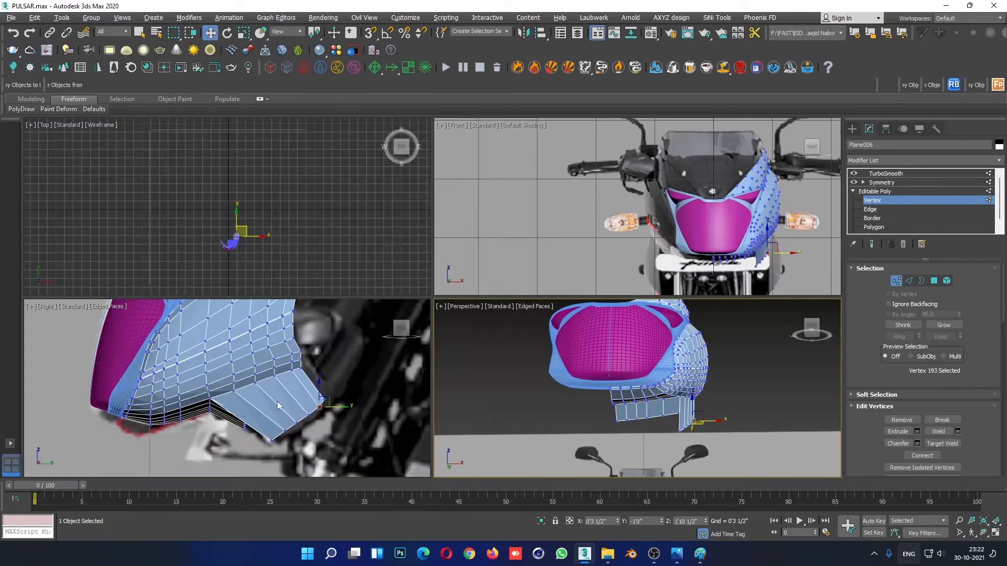
# - Raise the side strip's two lowest front vertices in the front view to shorten that corner
pyautogui.middleClick(677, 262)
pyautogui.hotkey('alt', 'w')
pyautogui.scroll(4, 676, 356)
pyautogui.press('F4')
pyautogui.scroll(5, 726, 395)
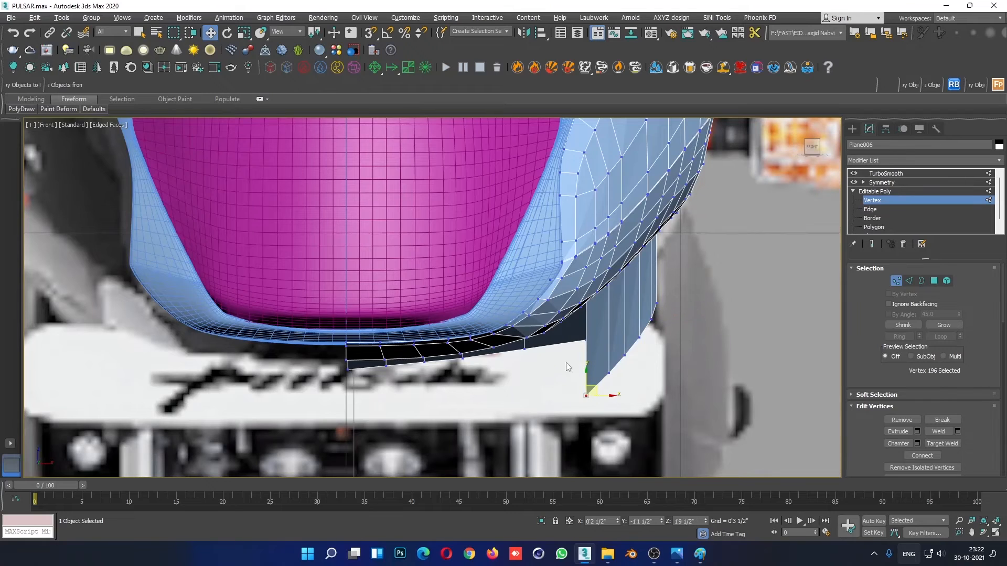
pyautogui.click(586, 386)
pyautogui.moveTo(591, 408); pyautogui.dragTo(598, 347)
pyautogui.click(647, 381)
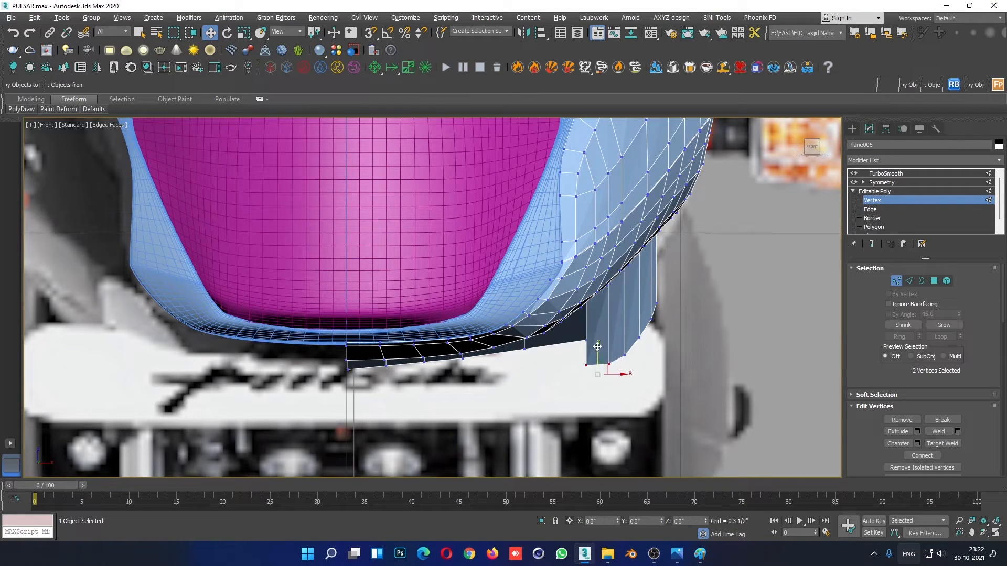
pyautogui.click(659, 361)
# - Select the underside strip's five lower border edges and extrude them down and rearward to meet the side strip's front corner
pyautogui.hotkey('alt', 'w')
pyautogui.click(722, 400)
pyautogui.hotkey('alt', 'w')
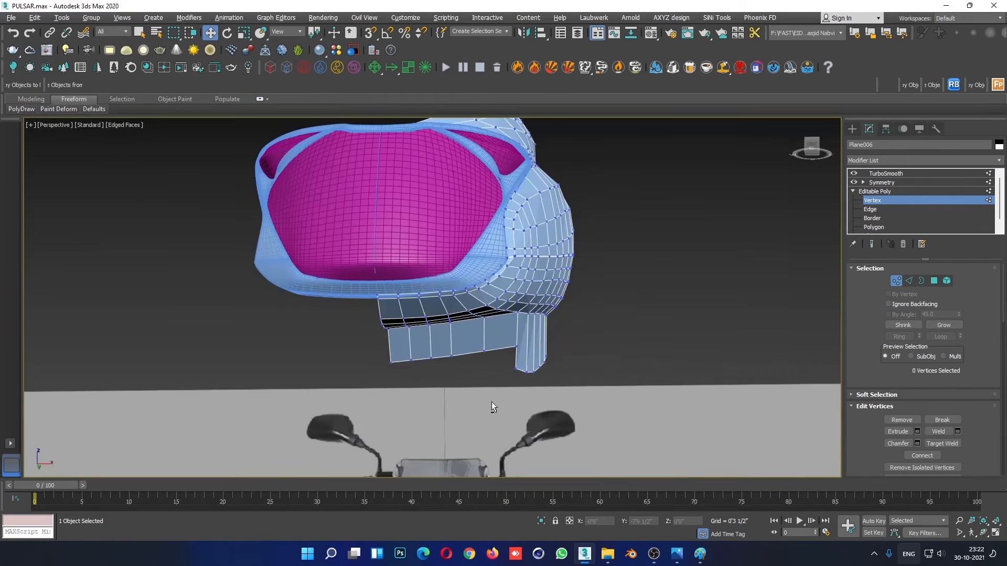
pyautogui.keyDown('alt'); pyautogui.moveTo(492, 401); pyautogui.dragTo(464, 410, button='middle'); pyautogui.keyUp('alt')
pyautogui.scroll(3, 463, 411)
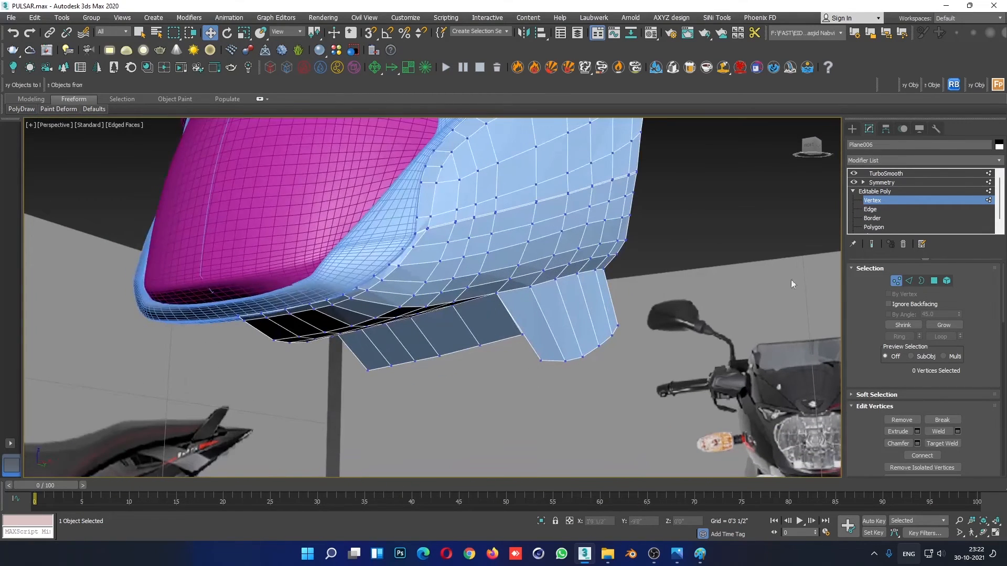
pyautogui.click(877, 211)
pyautogui.doubleClick(495, 342)
pyautogui.keyDown('alt'); pyautogui.moveTo(478, 350); pyautogui.dragTo(498, 353, button='middle'); pyautogui.keyUp('alt')
pyautogui.hotkey('alt', 'w')
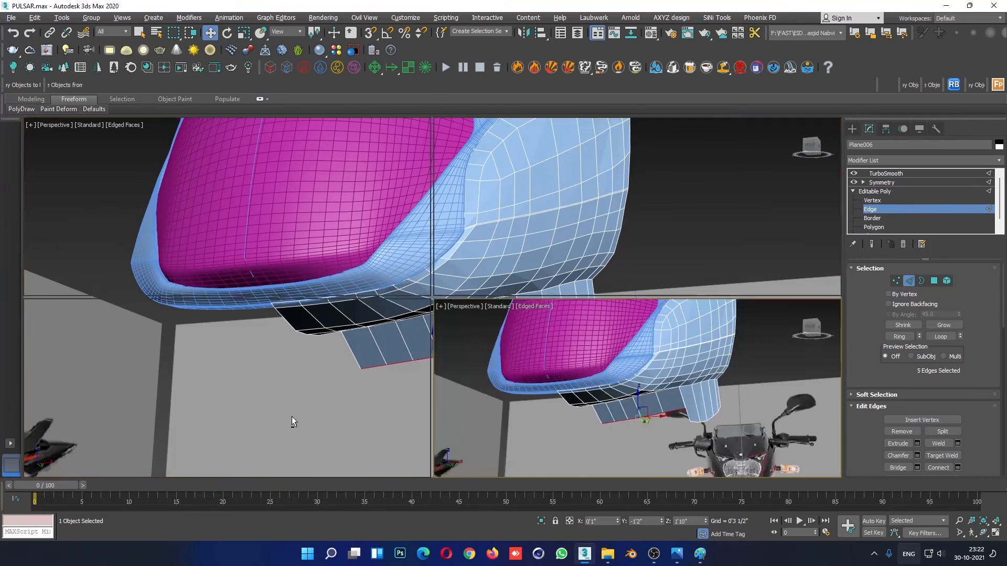
pyautogui.middleClick(292, 416)
pyautogui.hotkey('alt', 'w')
pyautogui.scroll(4, 403, 387)
pyautogui.moveTo(527, 315); pyautogui.dragTo(603, 350)
pyautogui.hotkey('alt', 'w')
pyautogui.middleClick(707, 411)
pyautogui.hotkey('alt', 'w')
pyautogui.moveTo(498, 398)
pyautogui.keyDown('alt'); pyautogui.mouseDown(button='middle')
pyautogui.moveTo(516, 390)
pyautogui.moveTo(494, 396)
pyautogui.mouseUp(button='middle'); pyautogui.keyUp('alt')
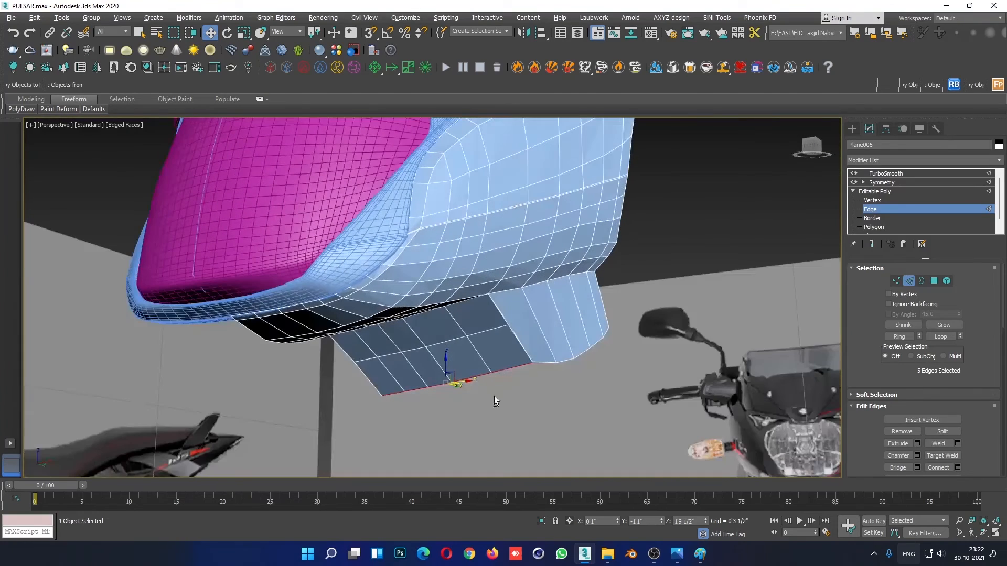
# - Collapse the overlapping lower corner vertices of the underside and side strips into one vertex
pyautogui.click(880, 200)
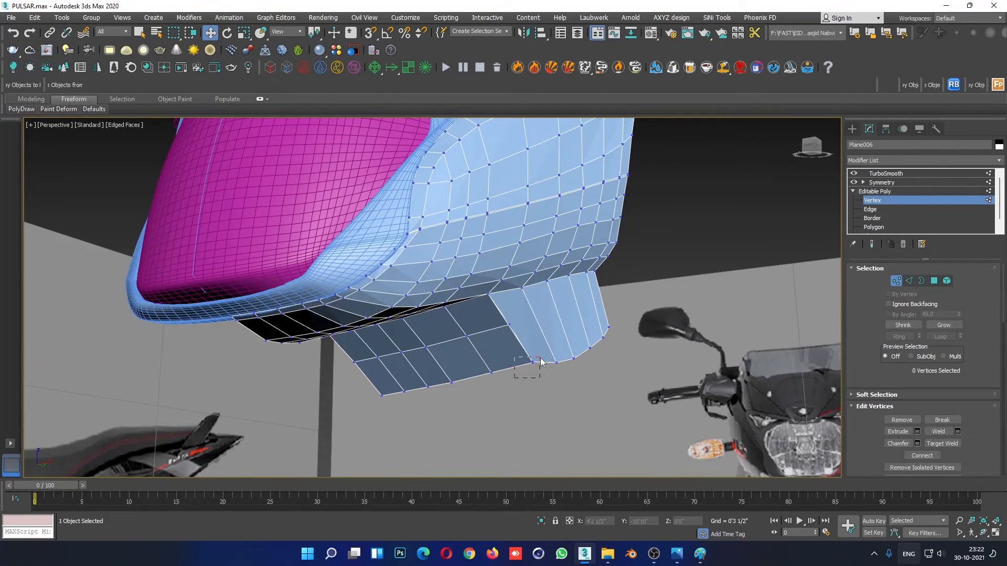
pyautogui.rightClick(540, 355)
pyautogui.click(521, 247)
pyautogui.keyDown('alt'); pyautogui.moveTo(470, 368); pyautogui.dragTo(502, 358, button='middle'); pyautogui.keyUp('alt')
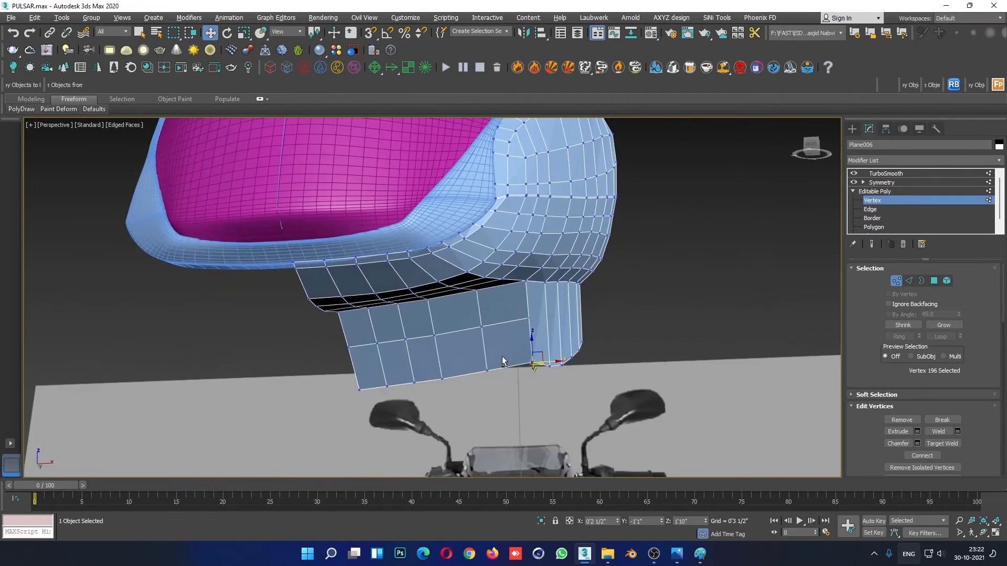
# - Adjust the heights of the underside strip's lower vertices in the front view to form a smooth curve toward the centre line
pyautogui.hotkey('alt', 'w')
pyautogui.middleClick(715, 247)
pyautogui.hotkey('alt', 'w')
pyautogui.moveTo(500, 272); pyautogui.dragTo(561, 225, button='middle')
pyautogui.scroll(3, 548, 283)
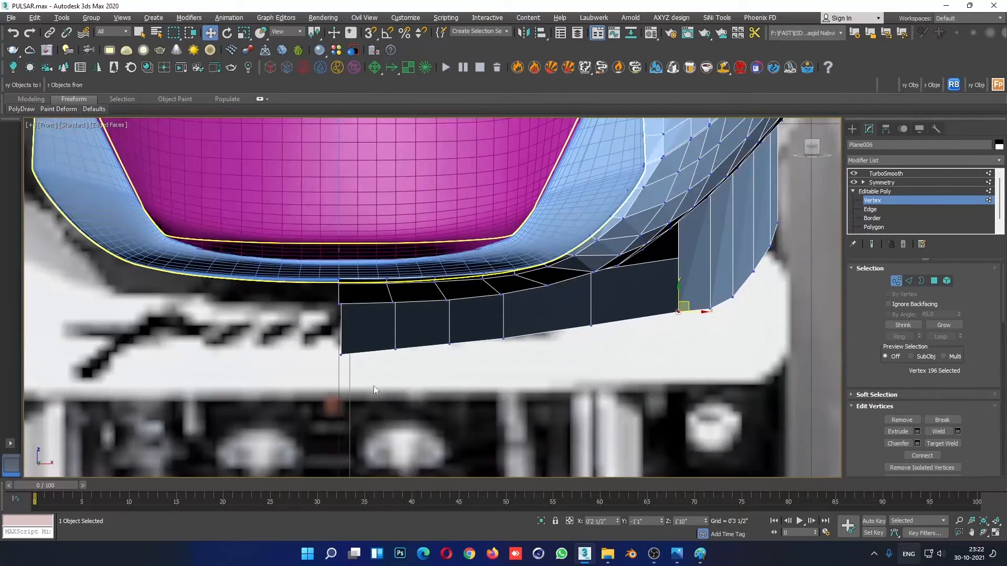
pyautogui.click(340, 356)
pyautogui.moveTo(342, 332); pyautogui.dragTo(341, 321)
pyautogui.click(402, 377)
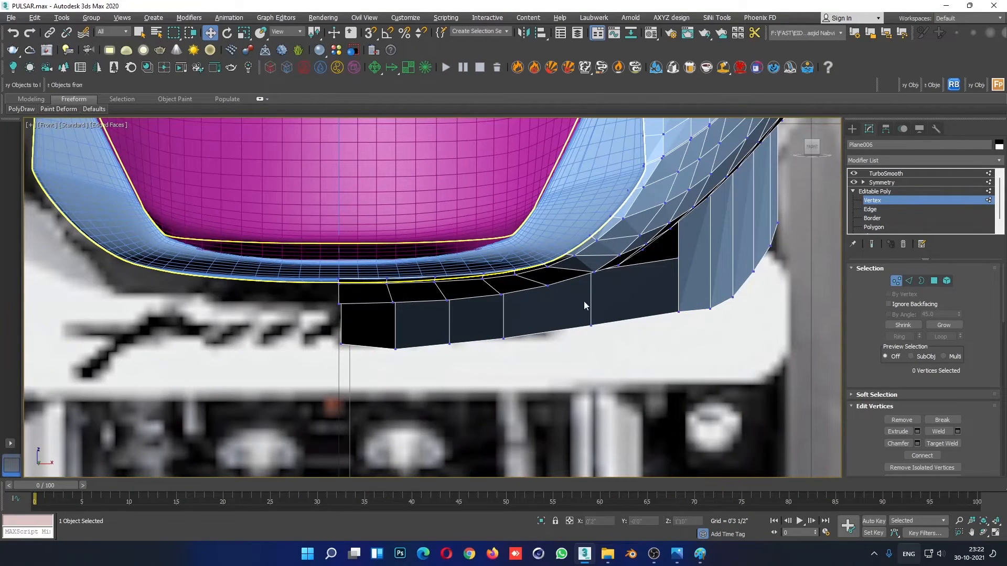
pyautogui.click(590, 325)
pyautogui.moveTo(596, 307); pyautogui.dragTo(596, 313)
pyautogui.moveTo(522, 321); pyautogui.dragTo(485, 359)
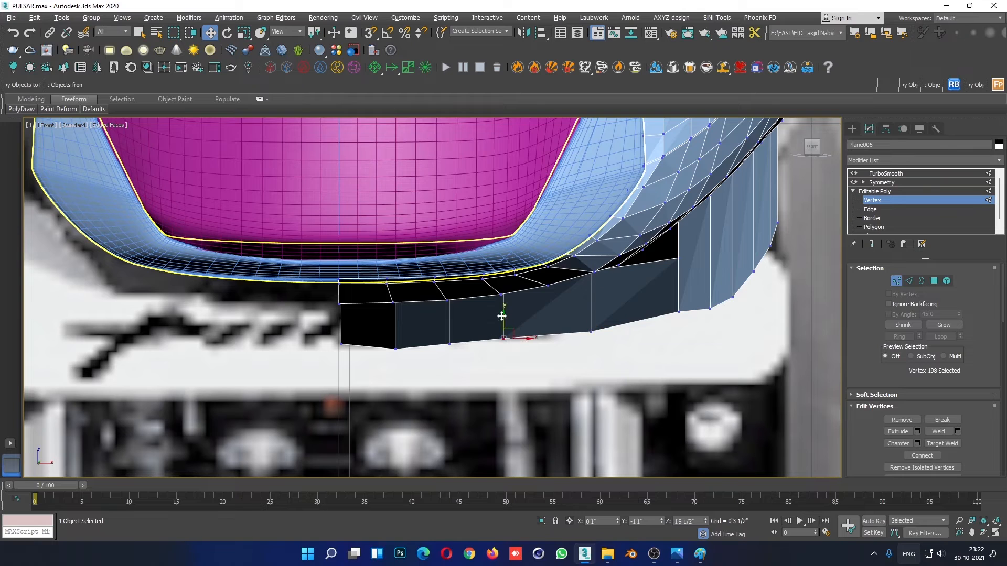
pyautogui.moveTo(502, 316); pyautogui.dragTo(451, 329)
pyautogui.click(449, 339)
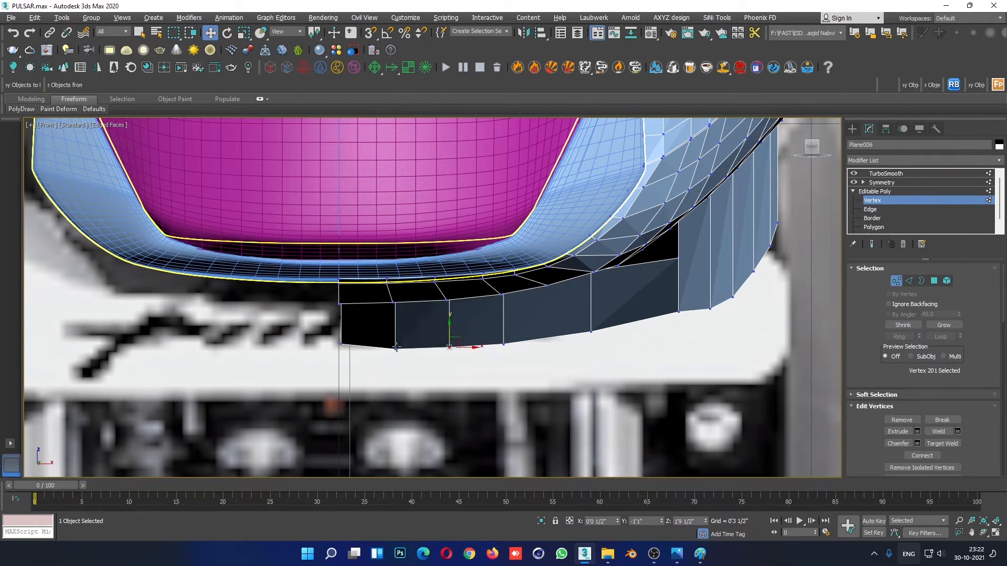
pyautogui.click(341, 344)
pyautogui.moveTo(341, 322); pyautogui.dragTo(341, 327)
pyautogui.click(618, 399)
pyautogui.scroll(-3, 617, 452)
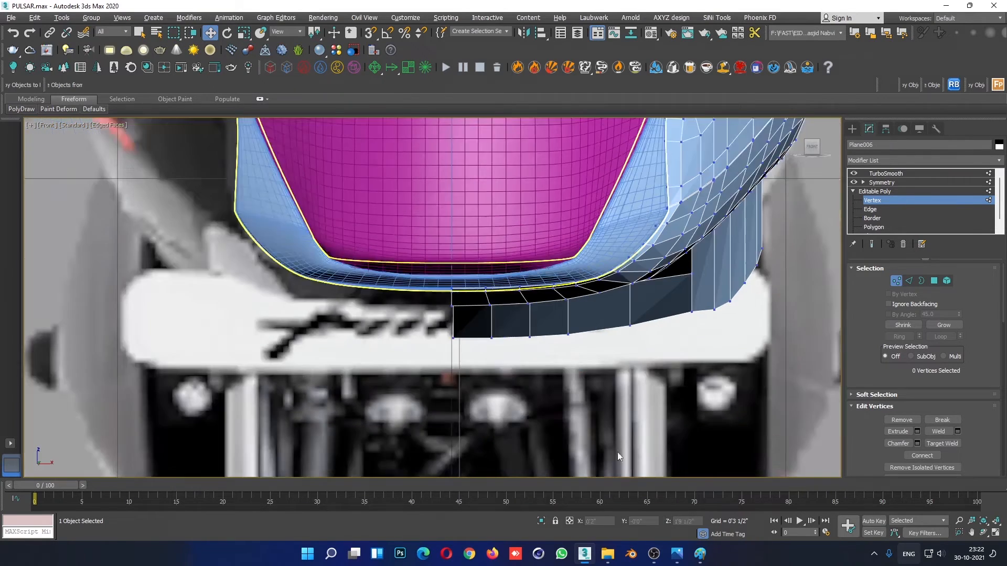
# - Raise the side strip's lower vertices in the front view so its bottom edge continues the underside curve
pyautogui.scroll(3, 707, 392)
pyautogui.click(664, 309)
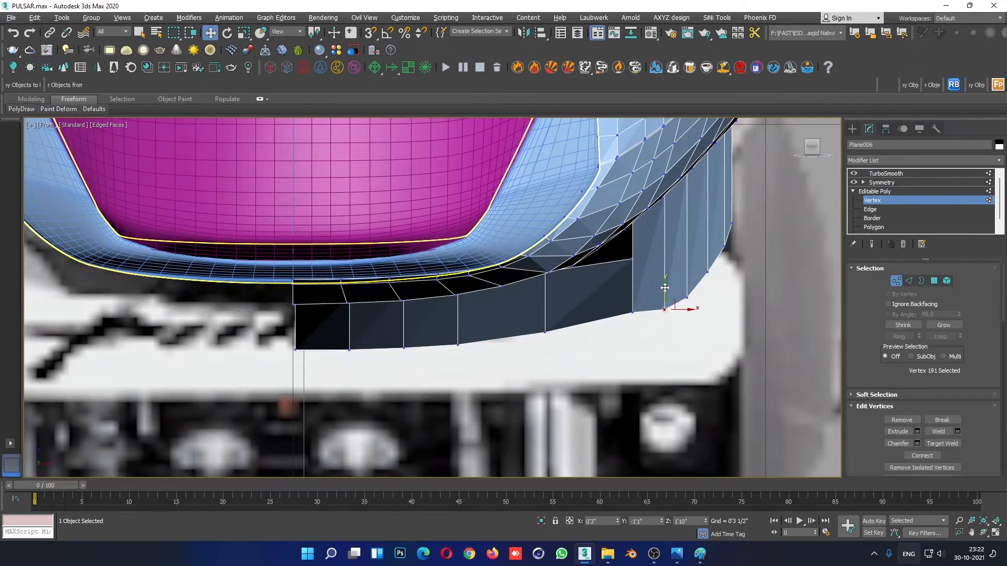
pyautogui.moveTo(664, 288); pyautogui.dragTo(685, 259)
pyautogui.click(687, 297)
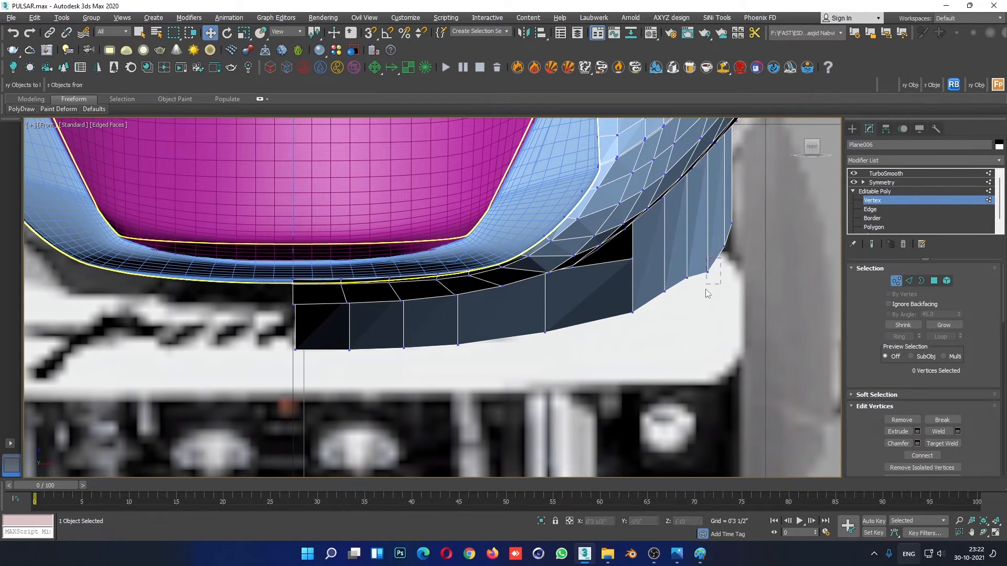
pyautogui.click(743, 243)
pyautogui.click(723, 246)
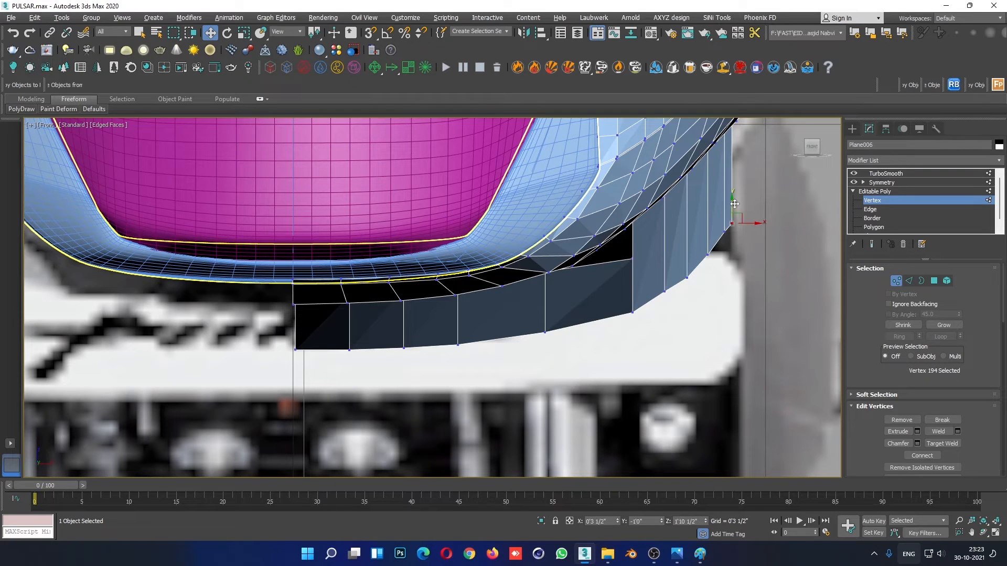
pyautogui.click(693, 362)
pyautogui.scroll(-6, 681, 373)
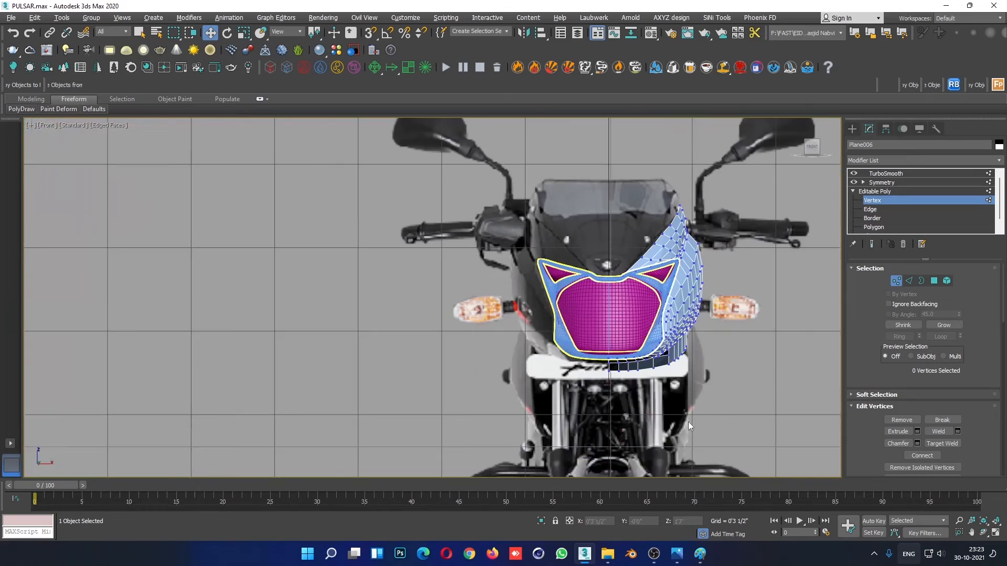
pyautogui.scroll(8, 688, 421)
pyautogui.scroll(3, 667, 388)
pyautogui.moveTo(667, 397); pyautogui.dragTo(638, 339, button='middle')
# - Connect the ring of six upright edges on the side strip with one segment at slide 0, then return to vertex editing
pyautogui.hotkey('alt', 'w')
pyautogui.click(738, 429)
pyautogui.hotkey('alt', 'w')
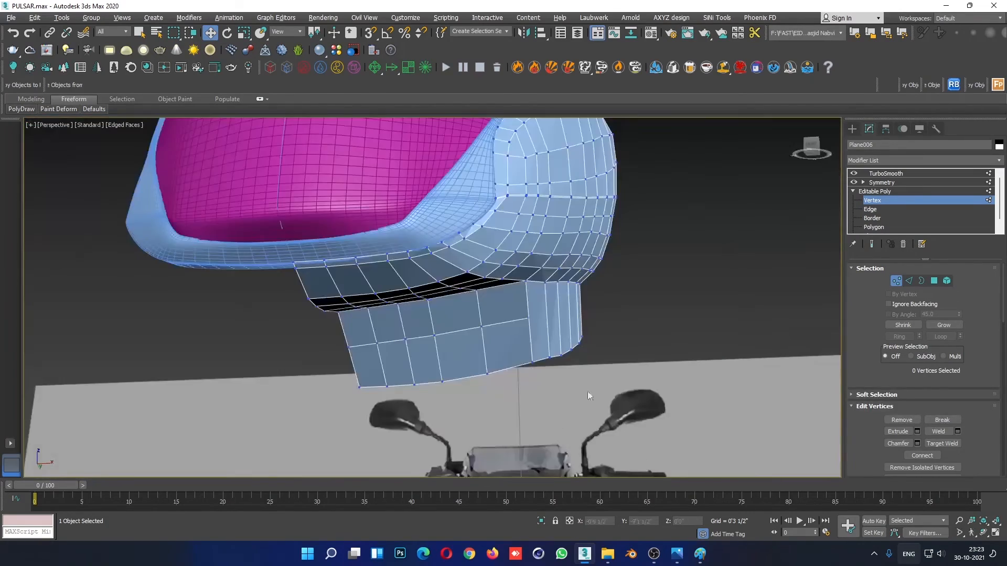
pyautogui.keyDown('alt'); pyautogui.moveTo(587, 391); pyautogui.dragTo(500, 376, button='middle'); pyautogui.keyUp('alt')
pyautogui.click(870, 209)
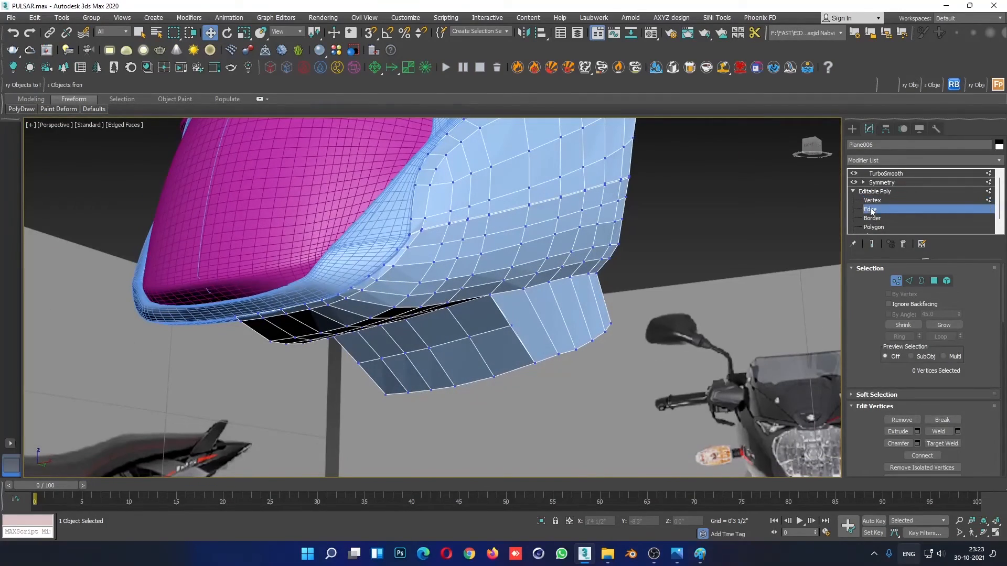
pyautogui.click(560, 312)
pyautogui.click(896, 336)
pyautogui.rightClick(603, 288)
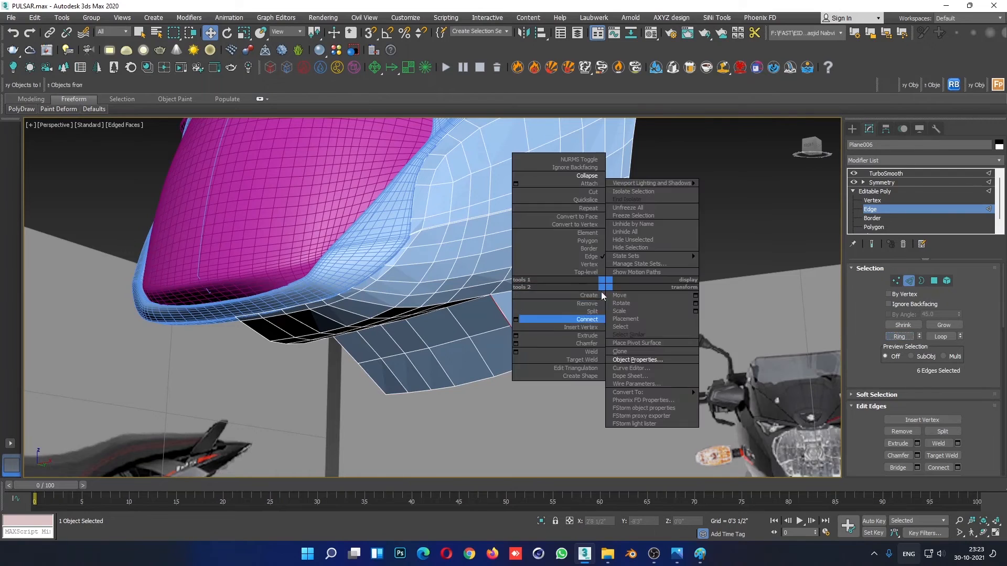
pyautogui.click(516, 319)
pyautogui.click(450, 334)
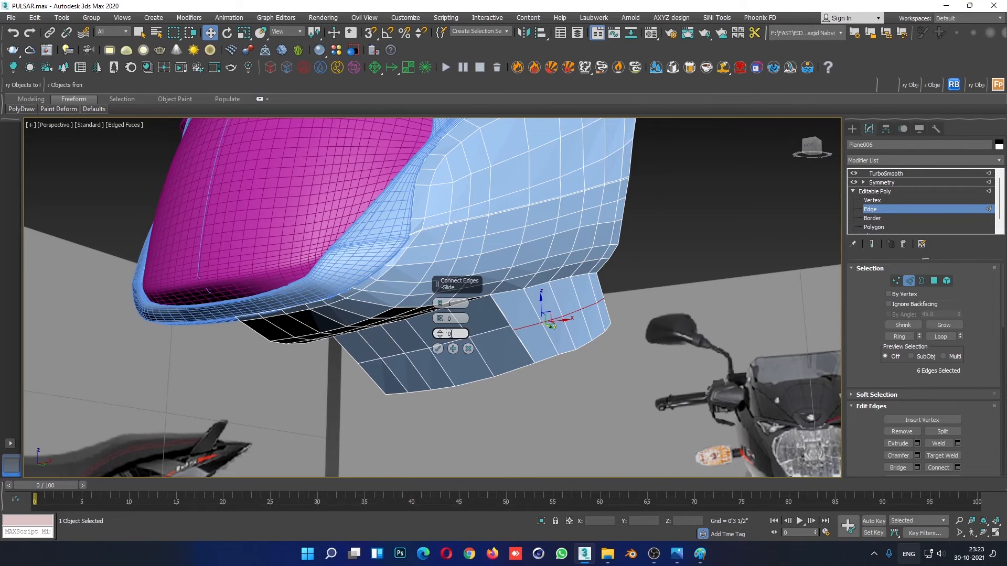
pyautogui.click(438, 349)
pyautogui.click(875, 201)
pyautogui.scroll(4, 514, 337)
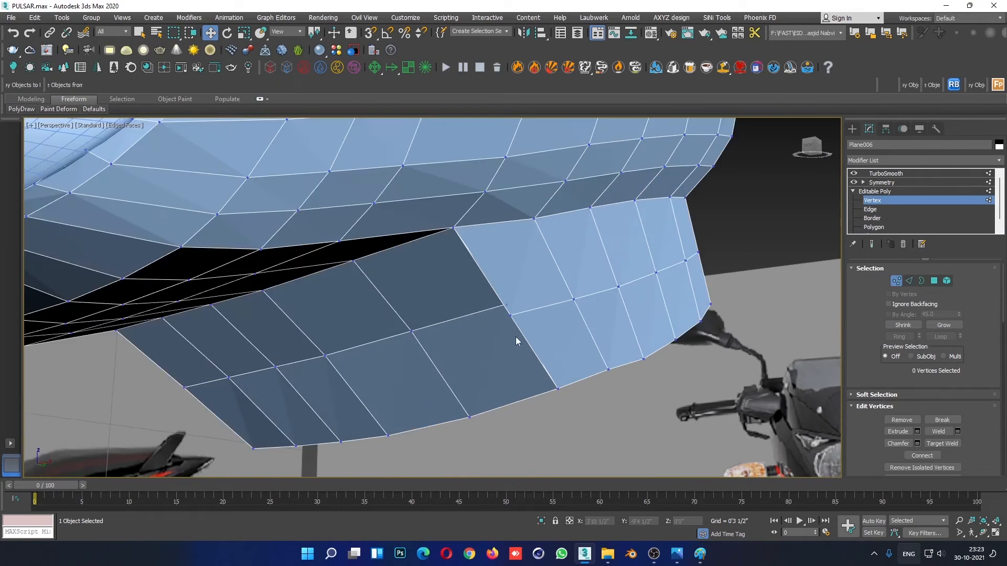
# - Target-weld the two adjacent middle vertices where the side strip meets the underside strip, then return to moving vertices
pyautogui.rightClick(513, 314)
pyautogui.click(495, 372)
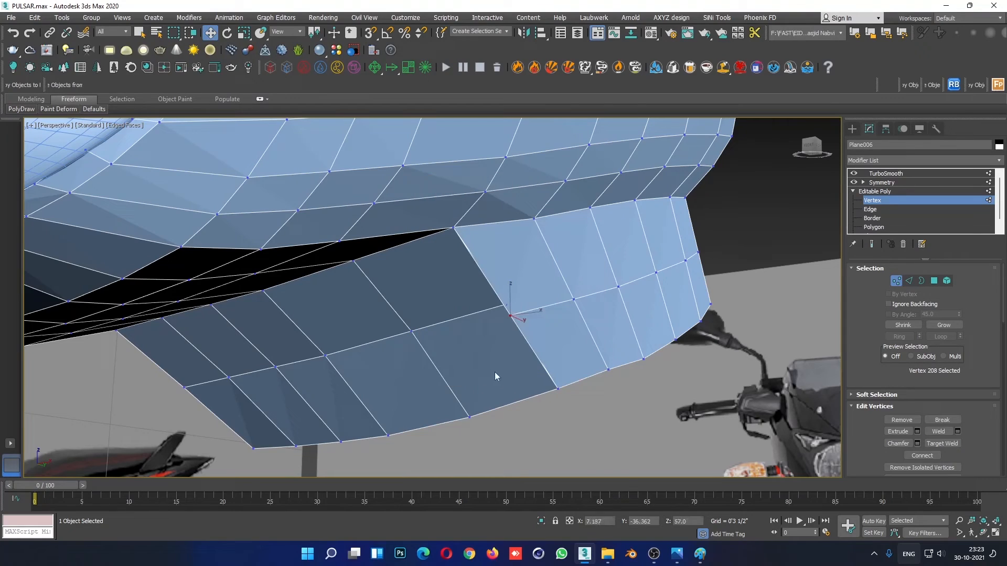
pyautogui.click(506, 307)
pyautogui.press('w')
# - Reposition the two outermost rear vertices of the side strip in the right view to round off its rear end
pyautogui.scroll(-4, 507, 308)
pyautogui.keyDown('alt'); pyautogui.moveTo(507, 310); pyautogui.dragTo(619, 356, button='middle'); pyautogui.keyUp('alt')
pyautogui.scroll(-4, 628, 328)
pyautogui.hotkey('alt', 'w')
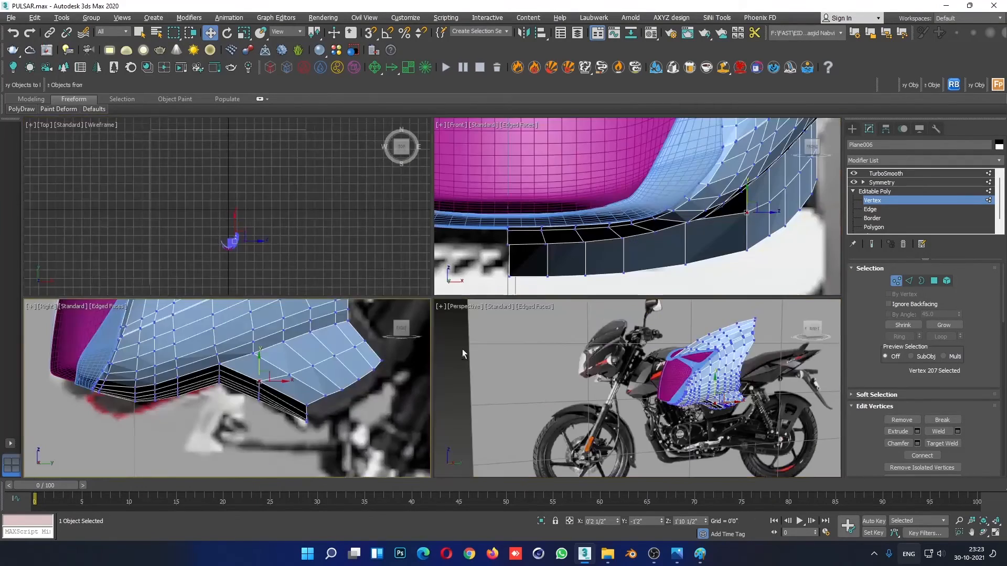
pyautogui.middleClick(414, 350)
pyautogui.hotkey('alt', 'w')
pyautogui.scroll(-2, 524, 381)
pyautogui.scroll(-3, 530, 389)
pyautogui.click(434, 439)
pyautogui.scroll(-2, 622, 342)
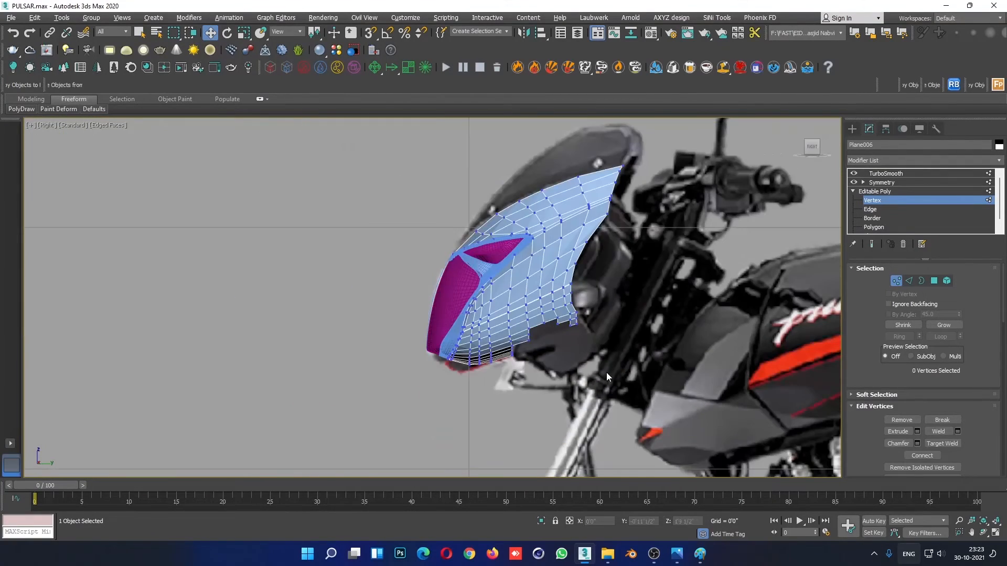
pyautogui.scroll(6, 586, 356)
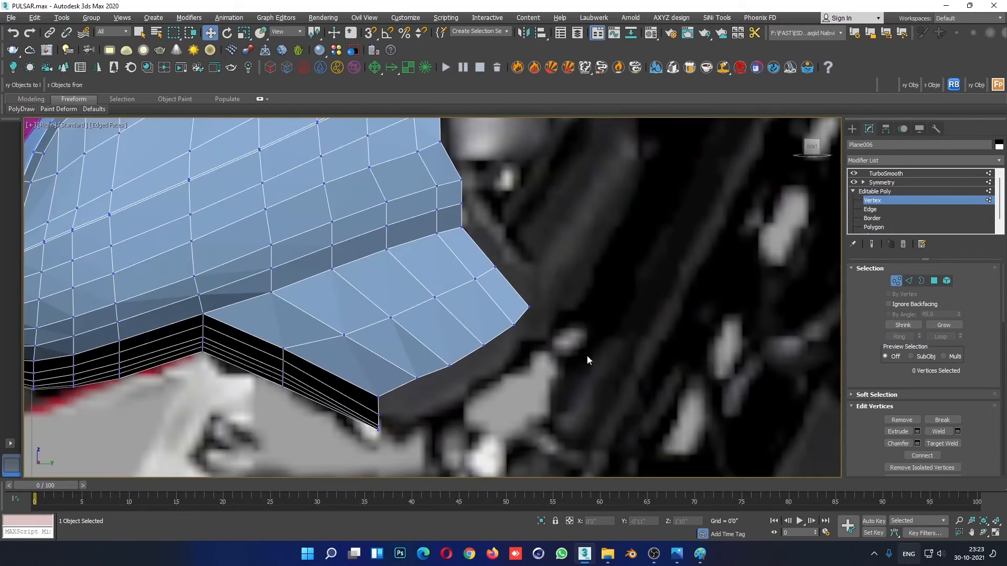
pyautogui.click(494, 268)
pyautogui.moveTo(499, 254); pyautogui.dragTo(526, 290)
pyautogui.click(463, 357)
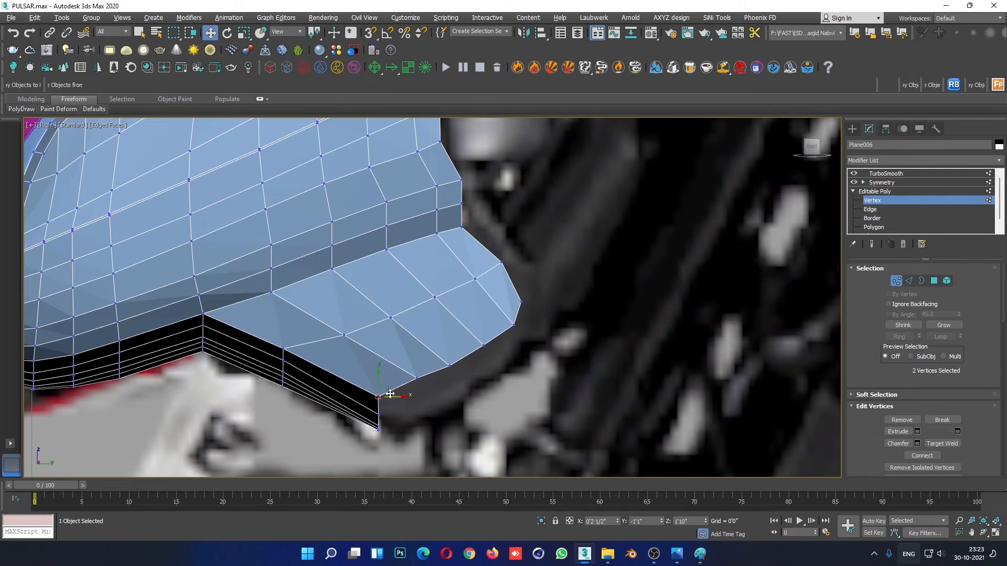
# - Shift the side strip's lower front corner and the neighbouring bottom-edge vertex in the right view to follow the reference curve
pyautogui.scroll(3, 393, 420)
pyautogui.moveTo(392, 416); pyautogui.dragTo(392, 395)
pyautogui.click(469, 313)
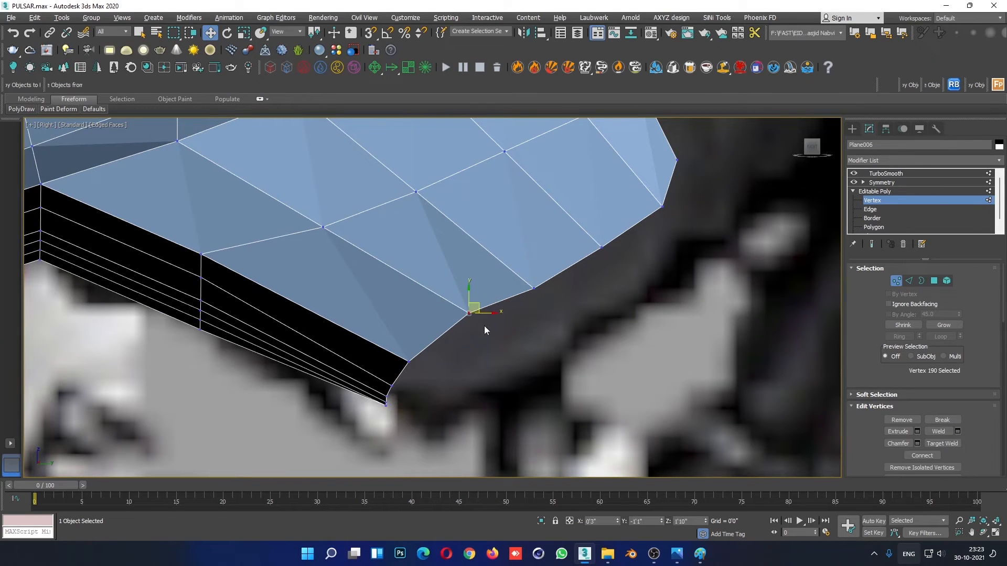
pyautogui.moveTo(479, 310); pyautogui.dragTo(481, 313)
pyautogui.scroll(-3, 600, 325)
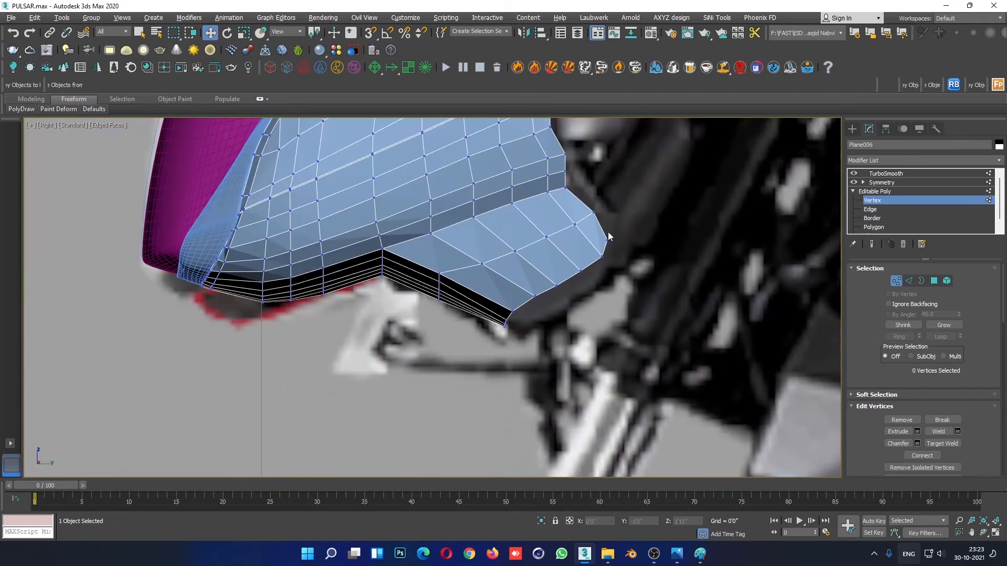
# - Move the rear end vertex of the fairing's lower row upward, just above the side strip's upper rear corner
pyautogui.scroll(3, 608, 232)
pyautogui.moveTo(536, 226); pyautogui.dragTo(574, 186)
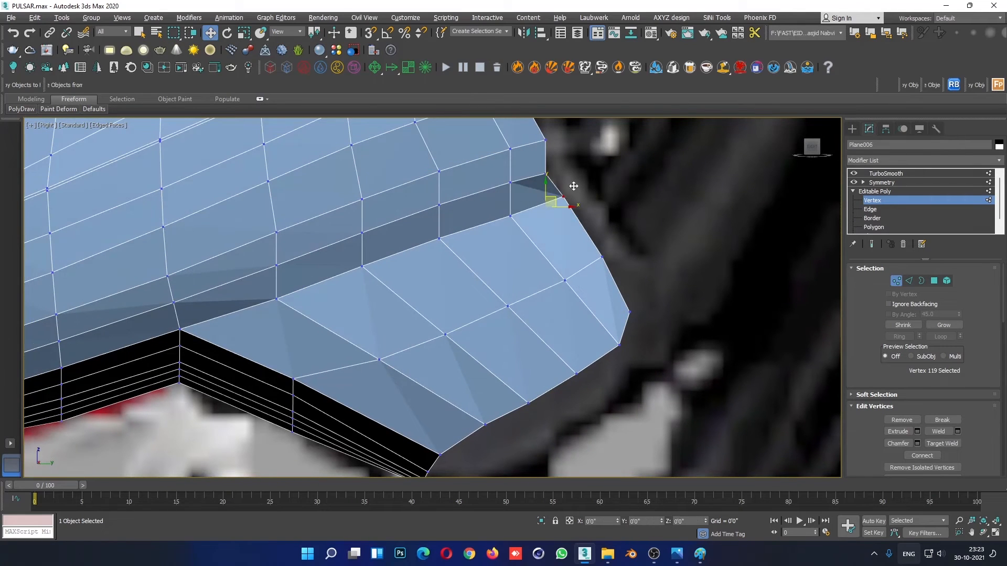
pyautogui.click(576, 220)
pyautogui.scroll(-2, 576, 225)
pyautogui.moveTo(577, 225); pyautogui.dragTo(563, 362, button='middle')
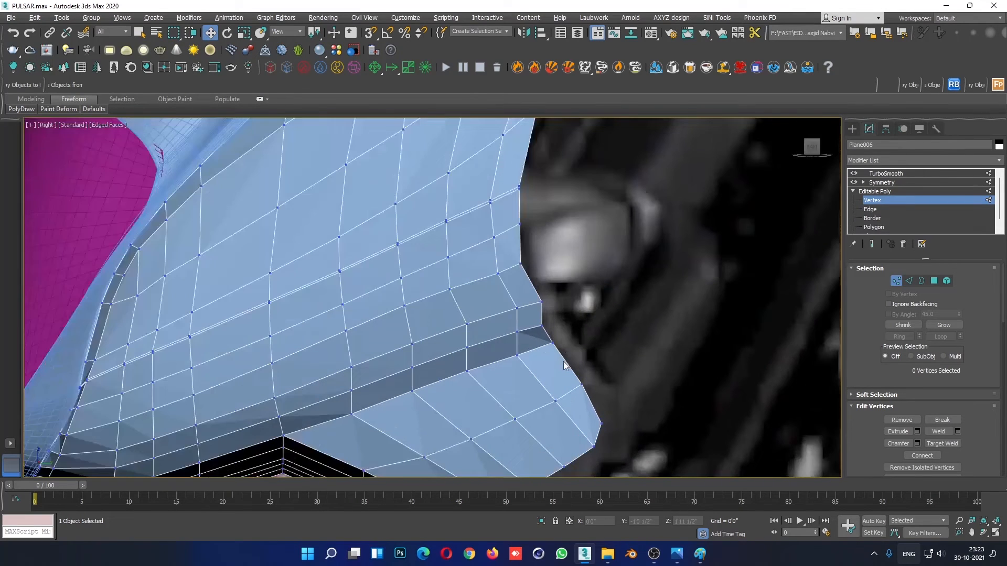
# - Adjust the rear-edge vertices above the side strip and their inner neighbours to smooth the fairing's rear outline
pyautogui.click(542, 325)
pyautogui.click(517, 355)
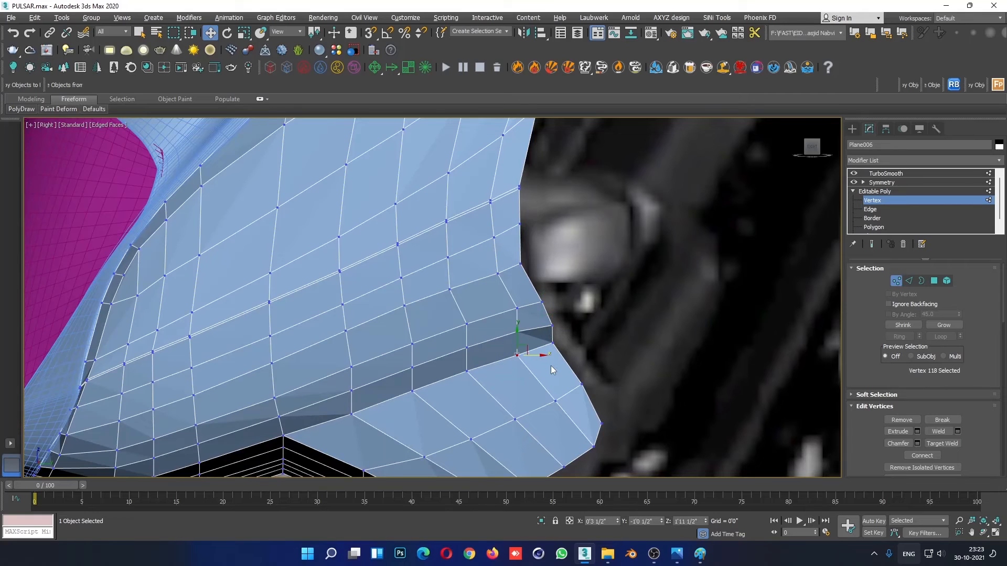
pyautogui.moveTo(526, 349); pyautogui.dragTo(537, 344)
pyautogui.click(569, 330)
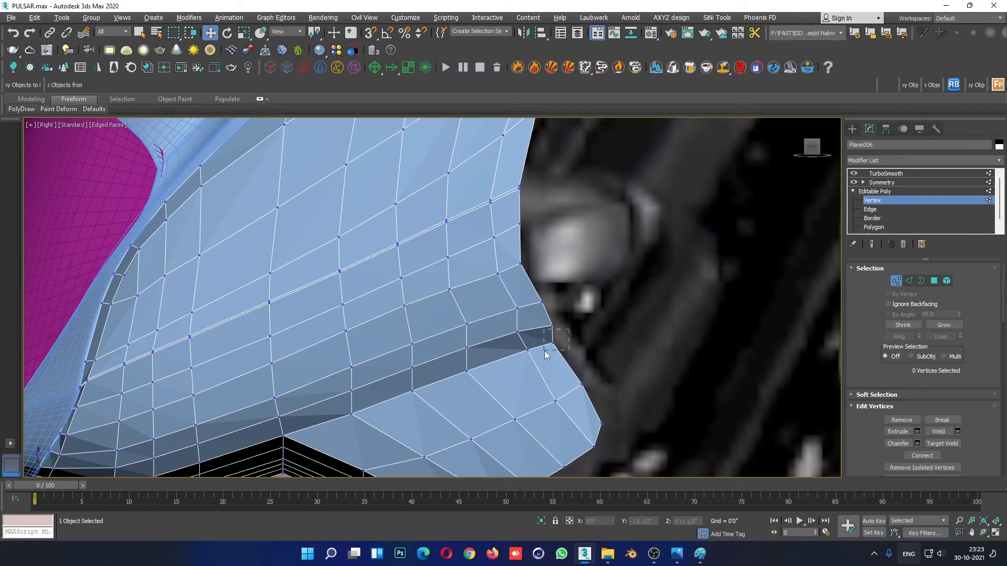
pyautogui.click(552, 344)
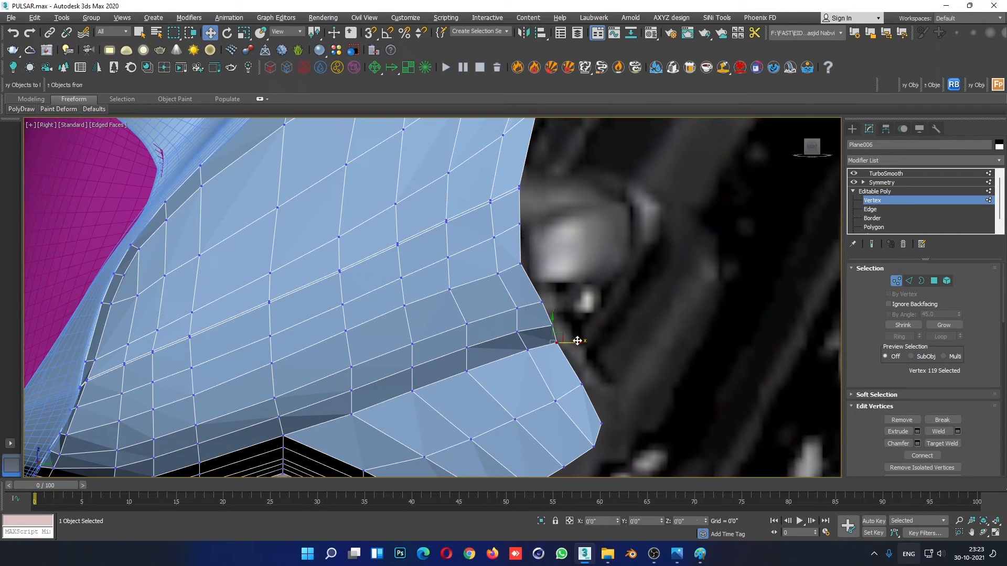
pyautogui.click(517, 331)
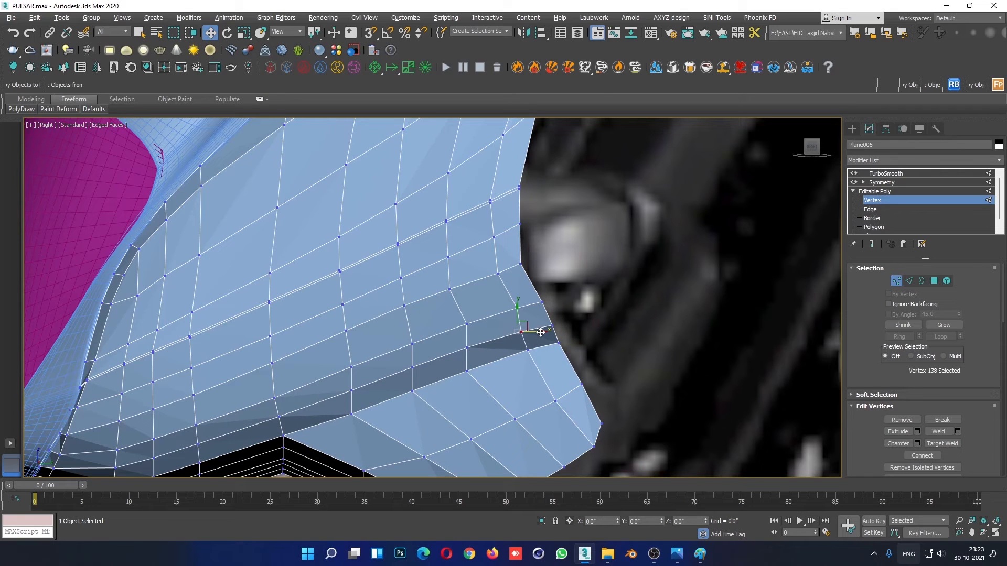
pyautogui.click(543, 301)
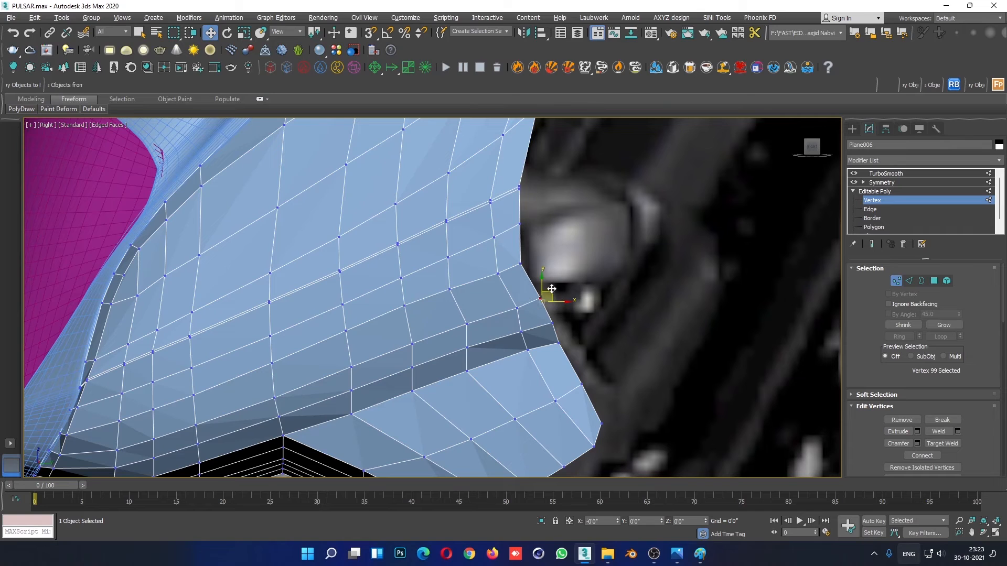
pyautogui.click(517, 307)
# - Fine-tune the rear tip and bottom-edge vertices of the side strip in the right view for an even curve
pyautogui.scroll(-5, 660, 407)
pyautogui.click(660, 405)
pyautogui.scroll(5, 598, 387)
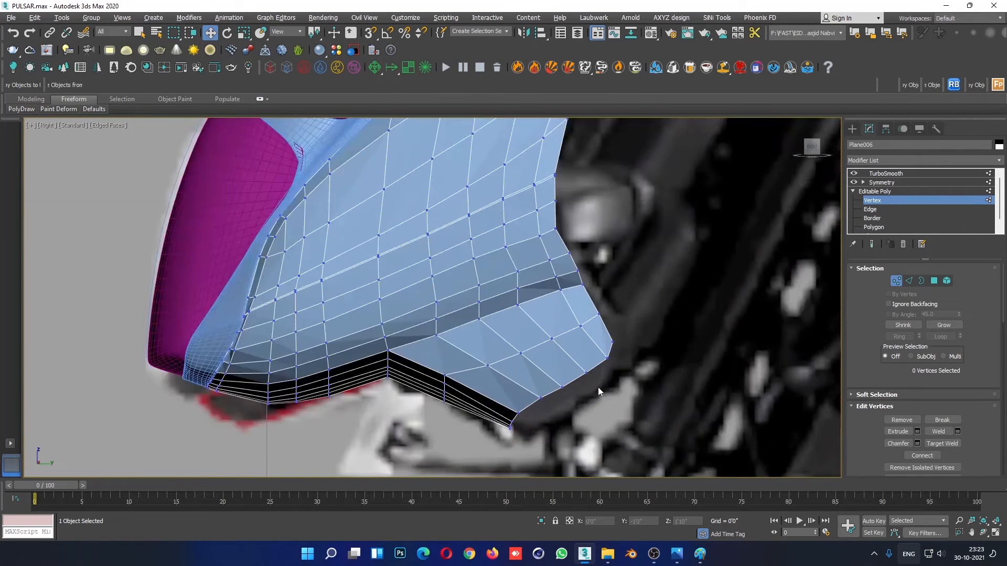
pyautogui.scroll(3, 598, 387)
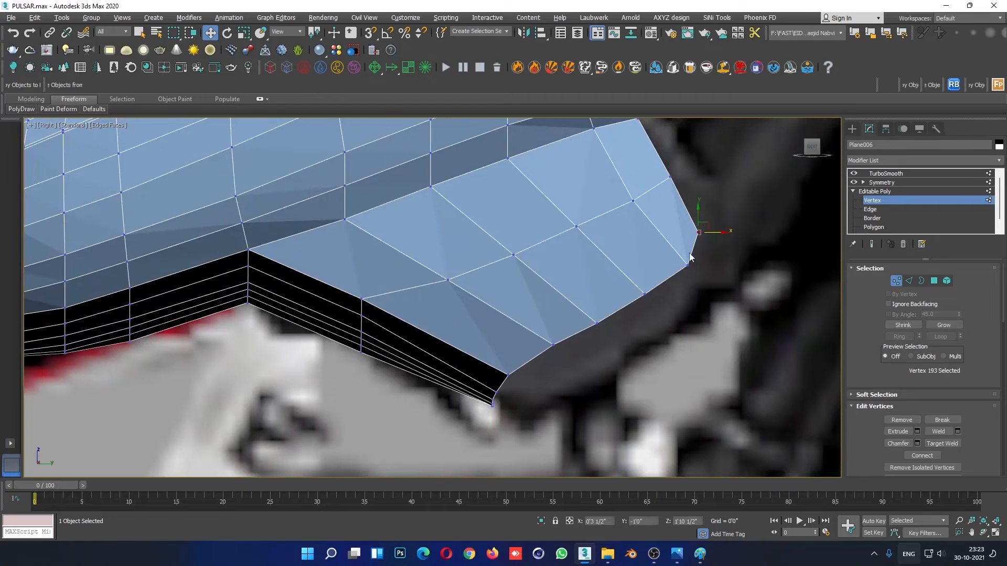
pyautogui.click(645, 294)
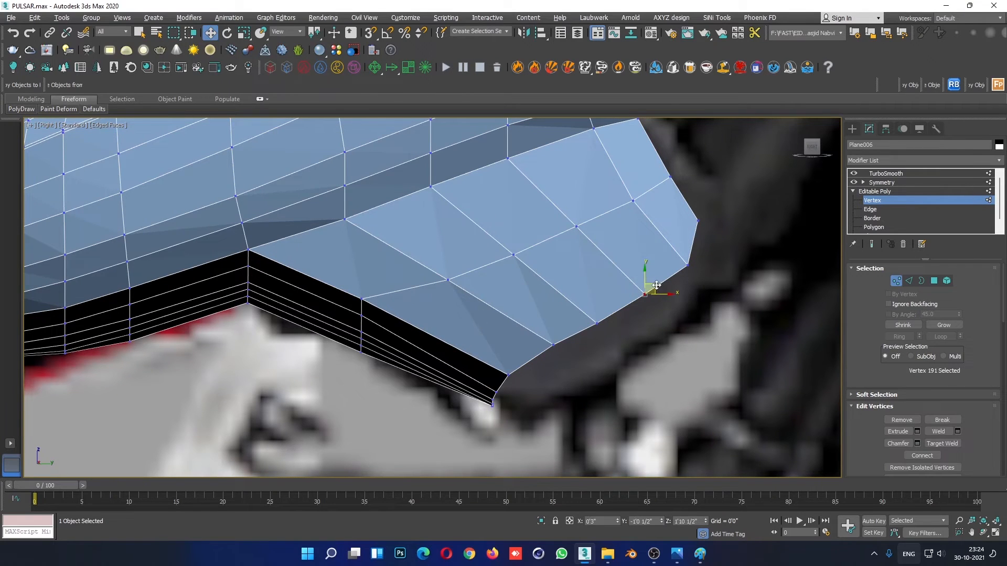
pyautogui.click(495, 430)
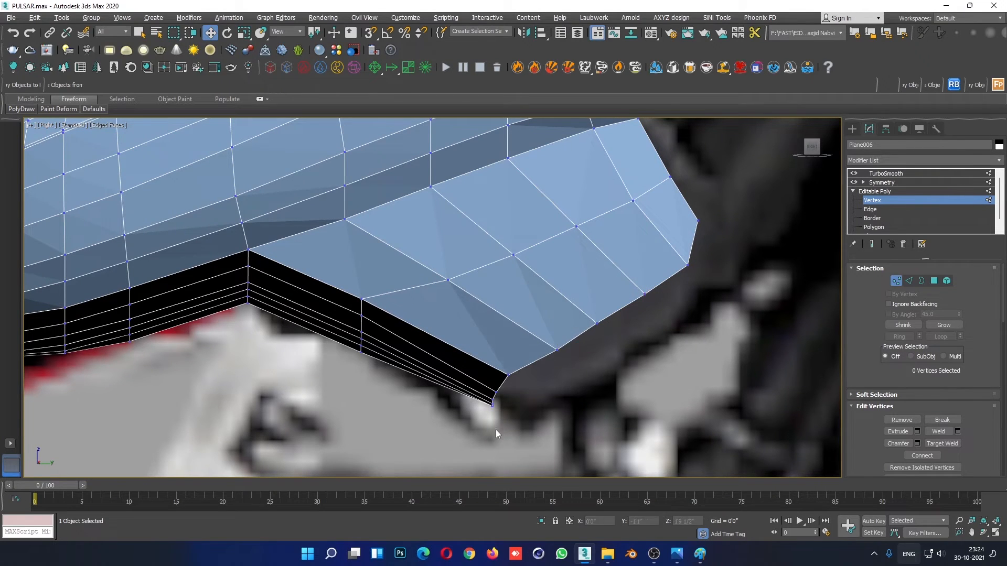
# - Leave vertex editing and examine the smoothed fairing in perspective with its edges hidden
pyautogui.hotkey('alt', 'w')
pyautogui.hotkey('alt', 'w')
pyautogui.keyDown('alt'); pyautogui.moveTo(720, 429); pyautogui.dragTo(713, 391, button='middle'); pyautogui.keyUp('alt')
pyautogui.press('1')
pyautogui.click(753, 224)
pyautogui.keyDown('alt'); pyautogui.moveTo(596, 372); pyautogui.dragTo(558, 388, button='middle'); pyautogui.keyUp('alt')
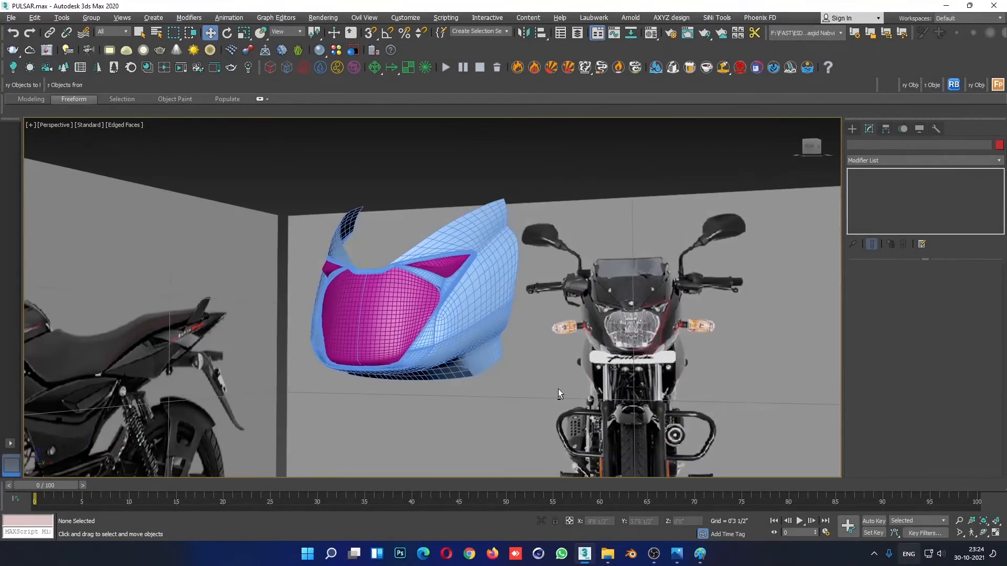
pyautogui.press('F4')
pyautogui.keyDown('alt'); pyautogui.moveTo(436, 394); pyautogui.dragTo(418, 394, button='middle'); pyautogui.keyUp('alt')
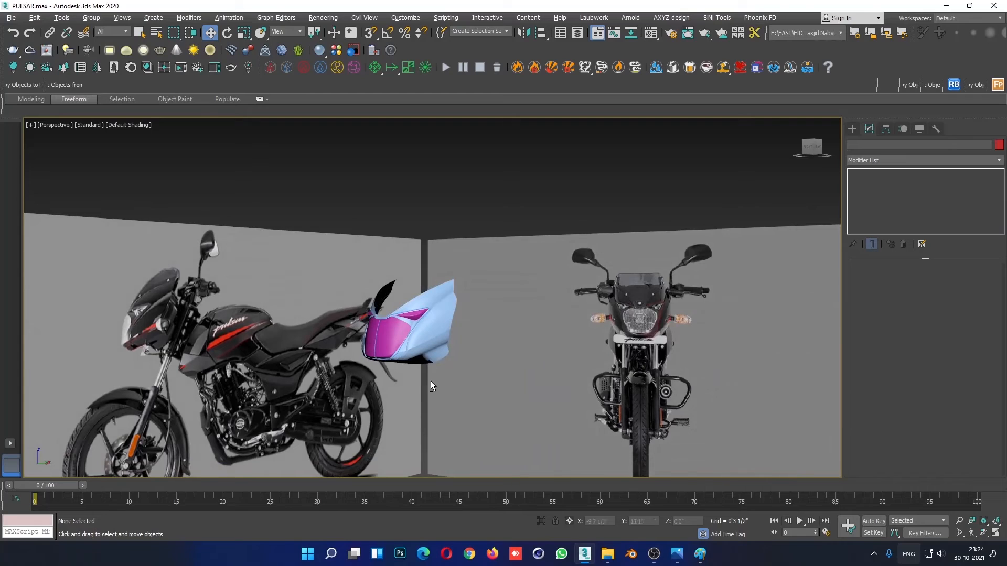
pyautogui.scroll(6, 435, 368)
# - Resume vertex editing on the fairing with edges shown and collapse the lower corner vertices between the underside and side strips
pyautogui.click(460, 309)
pyautogui.press('1')
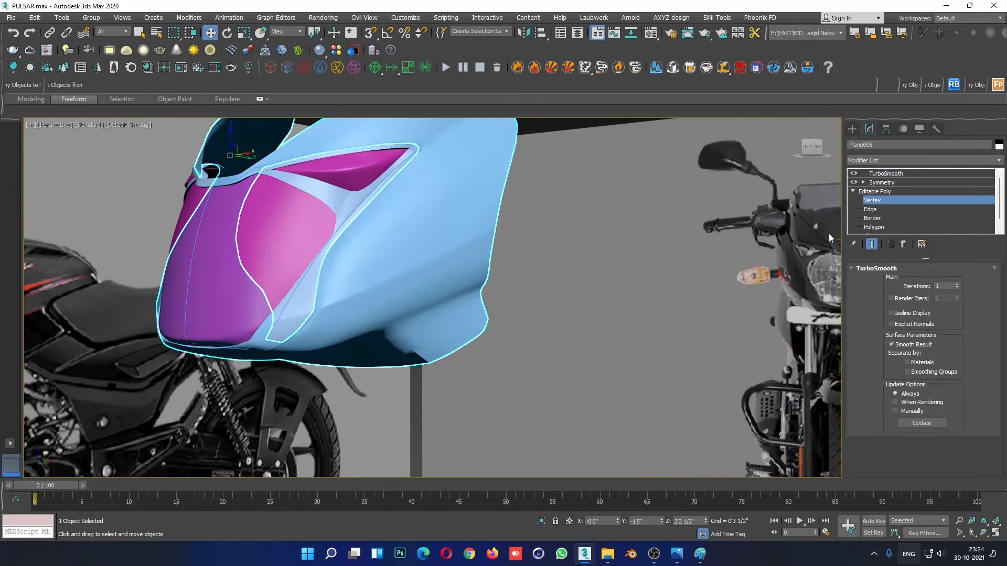
pyautogui.press('F4')
pyautogui.scroll(5, 440, 372)
pyautogui.keyDown('alt'); pyautogui.moveTo(439, 370); pyautogui.dragTo(474, 330, button='middle'); pyautogui.keyUp('alt')
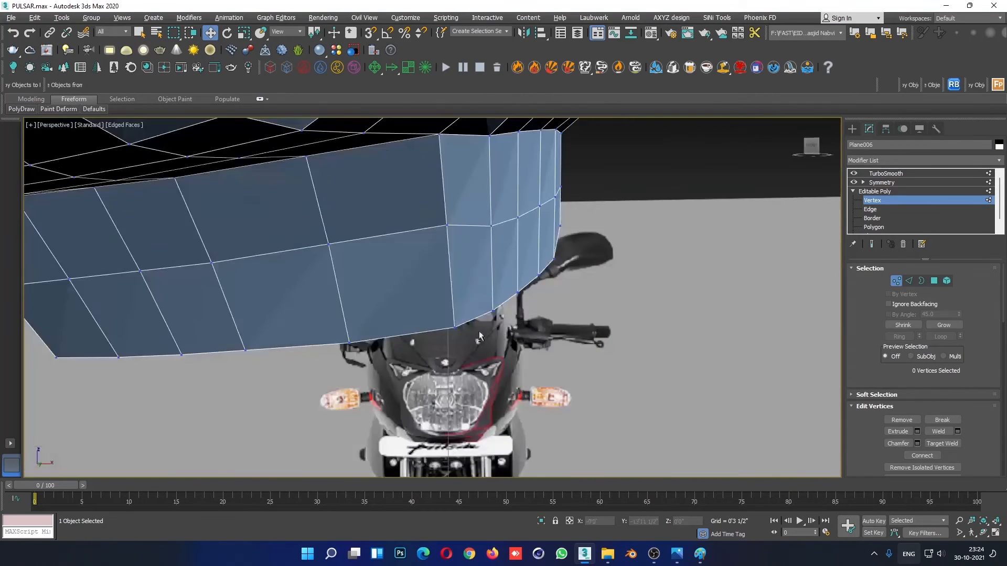
pyautogui.click(455, 327)
pyautogui.moveTo(485, 326); pyautogui.dragTo(460, 313)
pyautogui.rightClick(450, 367)
pyautogui.click(435, 265)
pyautogui.keyDown('alt'); pyautogui.moveTo(479, 306); pyautogui.dragTo(479, 312, button='middle'); pyautogui.keyUp('alt')
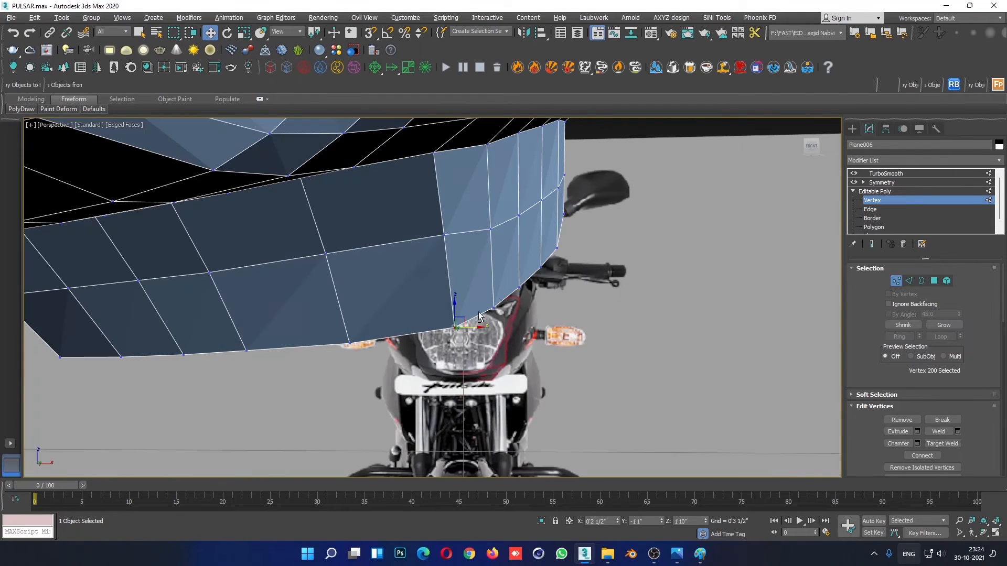
# - Shift the corner's middle vertex and the underside strip's middle-row vertices rearward in the right view to curve the strip
pyautogui.keyDown('alt'); pyautogui.moveTo(455, 240); pyautogui.dragTo(423, 295, button='middle'); pyautogui.keyUp('alt')
pyautogui.hotkey('alt', 'w')
pyautogui.click(193, 390)
pyautogui.hotkey('alt', 'w')
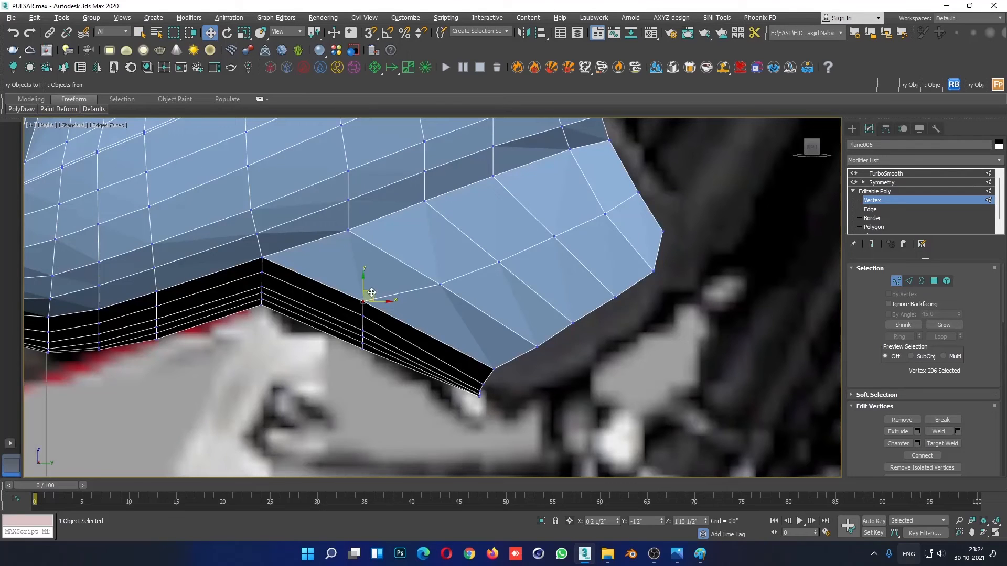
pyautogui.moveTo(371, 292); pyautogui.dragTo(400, 298)
pyautogui.click(351, 322)
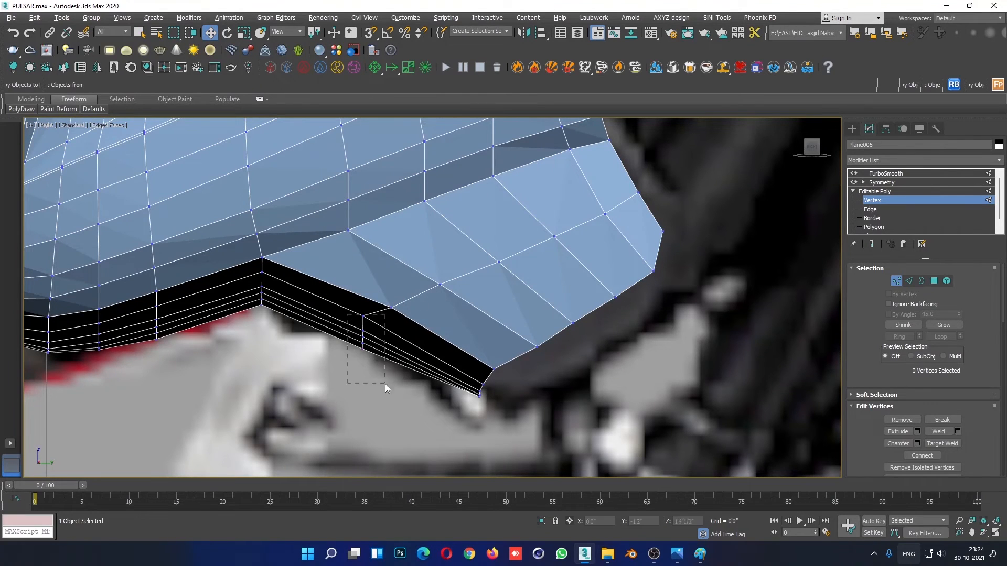
pyautogui.moveTo(385, 384); pyautogui.dragTo(386, 384)
pyautogui.moveTo(370, 328); pyautogui.dragTo(389, 339)
pyautogui.click(395, 371)
# - Leave vertex editing and compare the smoothed fairing's shape with the side reference and from the front in perspective
pyautogui.scroll(-3, 483, 383)
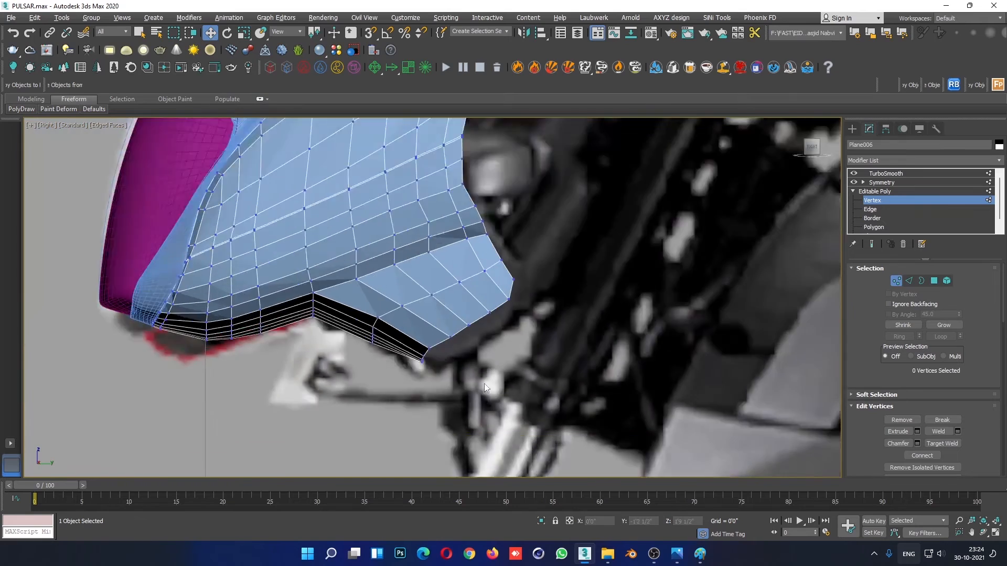
pyautogui.scroll(-5, 483, 383)
pyautogui.scroll(5, 445, 357)
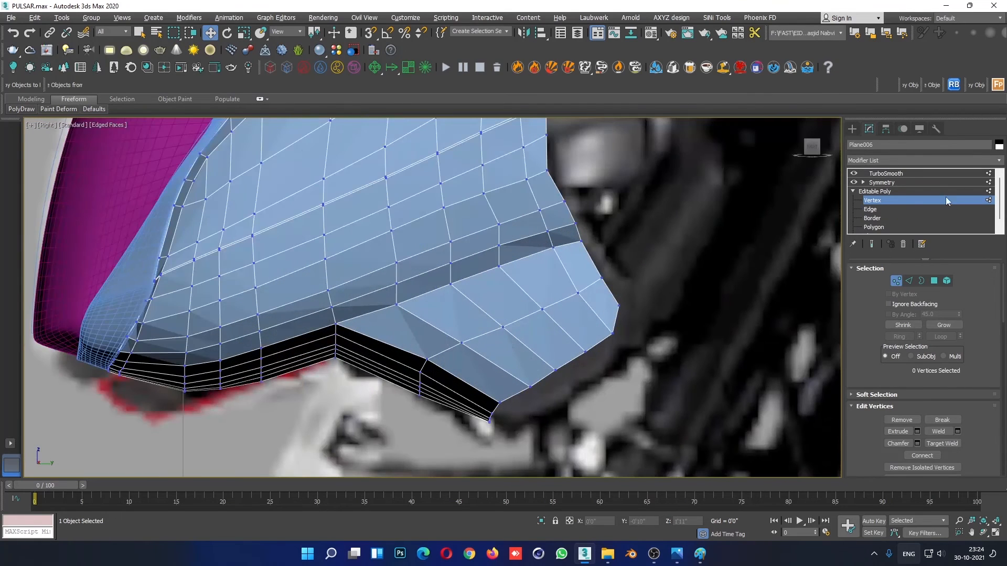
pyautogui.click(894, 193)
pyautogui.click(628, 246)
pyautogui.scroll(-5, 655, 315)
pyautogui.press('F4')
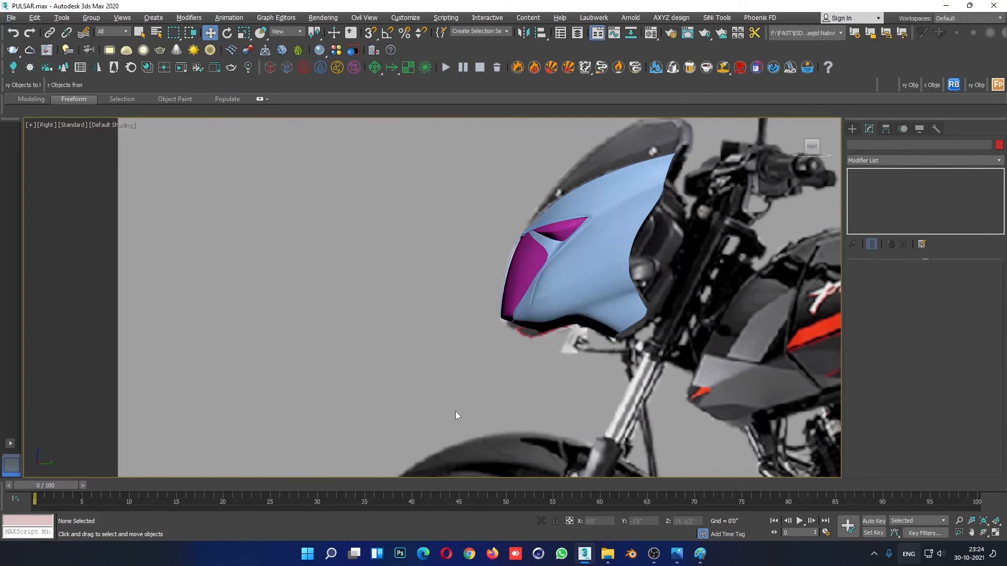
pyautogui.scroll(-4, 642, 369)
pyautogui.hotkey('alt', 'w')
pyautogui.click(701, 410)
pyautogui.hotkey('alt', 'w')
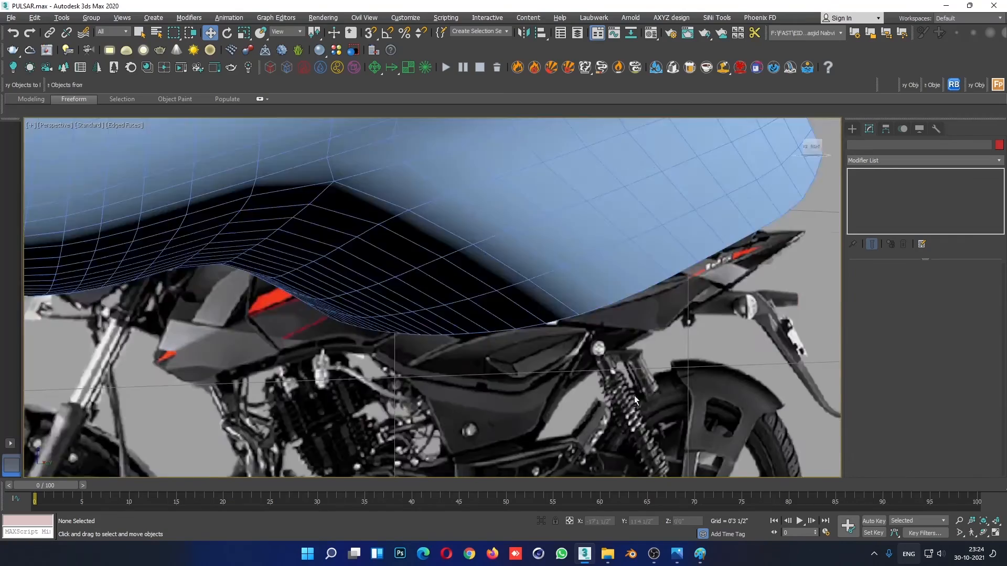
pyautogui.scroll(-4, 634, 396)
pyautogui.keyDown('alt'); pyautogui.moveTo(569, 390); pyautogui.dragTo(694, 346, button='middle'); pyautogui.keyUp('alt')
pyautogui.scroll(-4, 627, 396)
pyautogui.scroll(4, 694, 346)
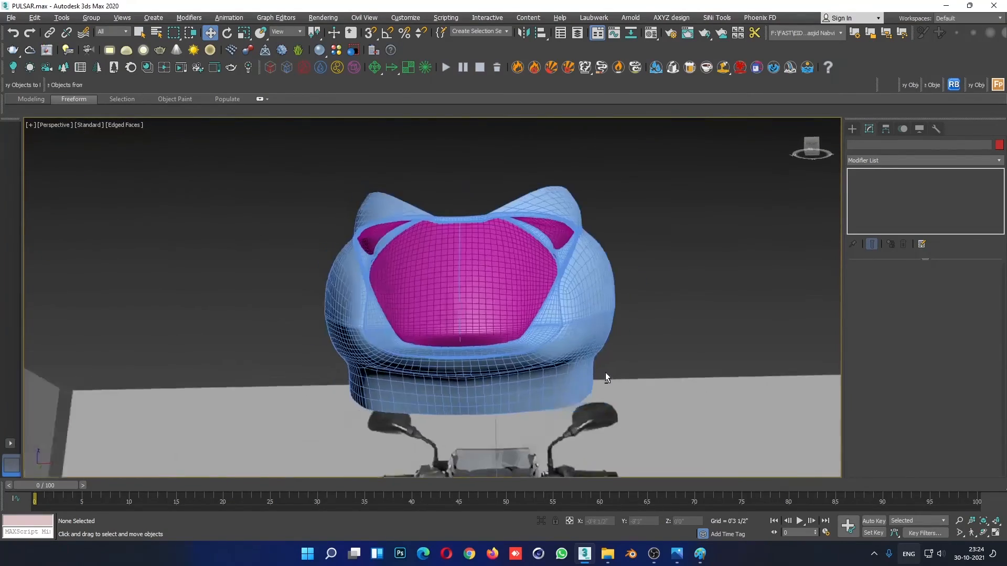
# - Resume vertex editing on the fairing and nudge the upper corner vertex joining the underside and side strips
pyautogui.scroll(5, 605, 376)
pyautogui.click(662, 319)
pyautogui.click(873, 201)
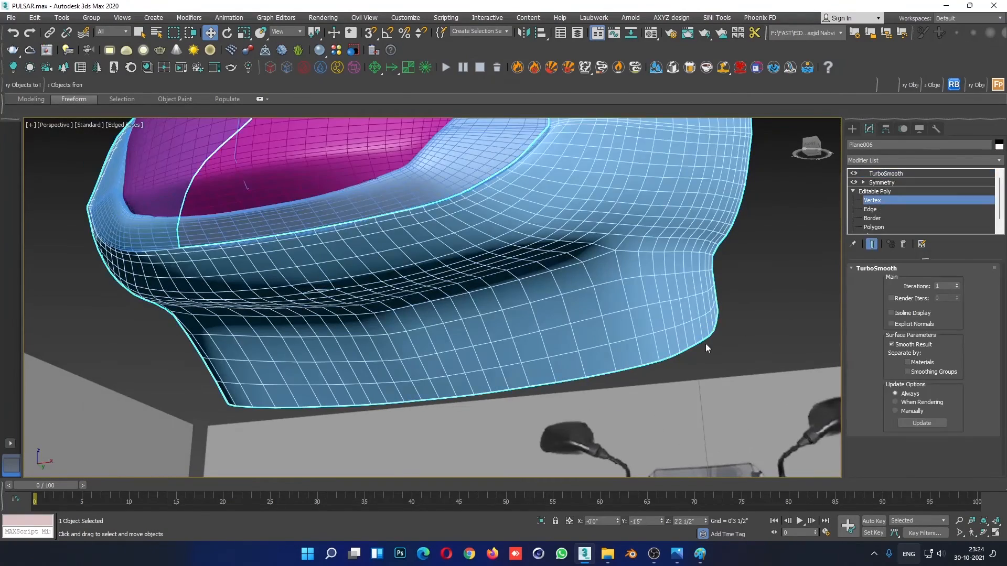
pyautogui.press('F3')
pyautogui.press('F4')
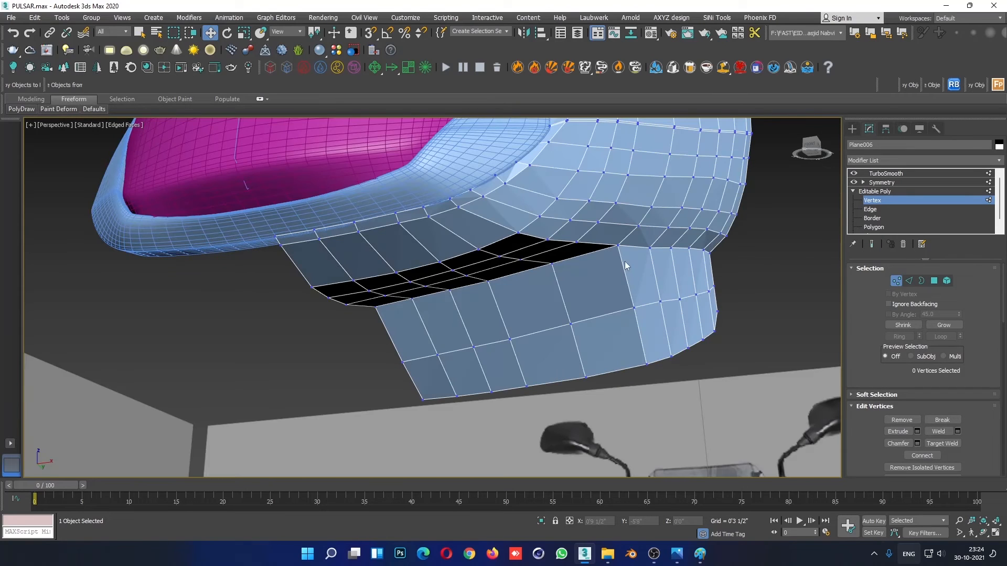
pyautogui.click(617, 247)
pyautogui.keyDown('alt'); pyautogui.moveTo(618, 246); pyautogui.dragTo(648, 331, button='middle'); pyautogui.keyUp('alt')
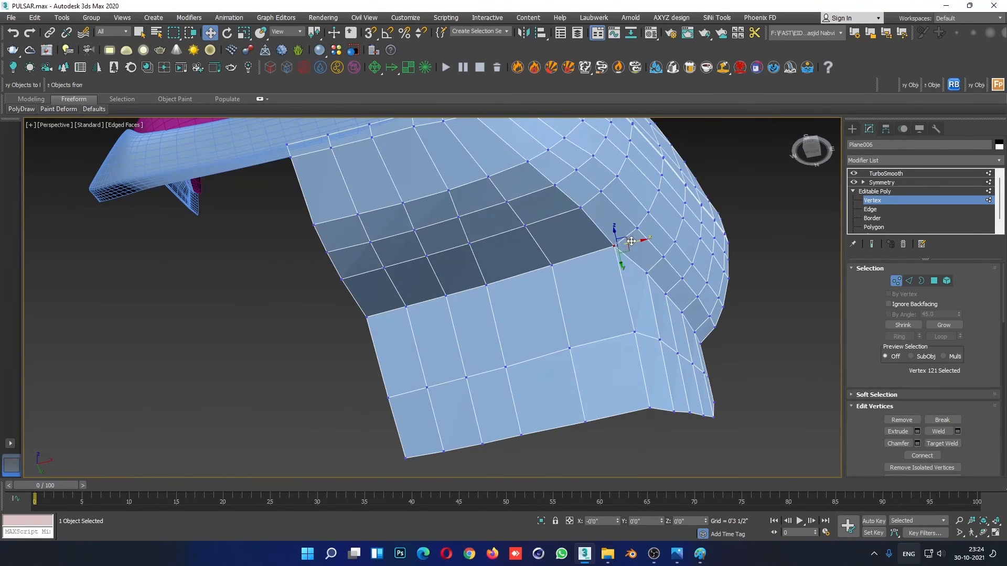
# - Move the middle and lower corner vertices between the underside and side strips inward along the X axis
pyautogui.click(636, 333)
pyautogui.keyDown('ctrl'); pyautogui.click(648, 408); pyautogui.keyUp('ctrl')
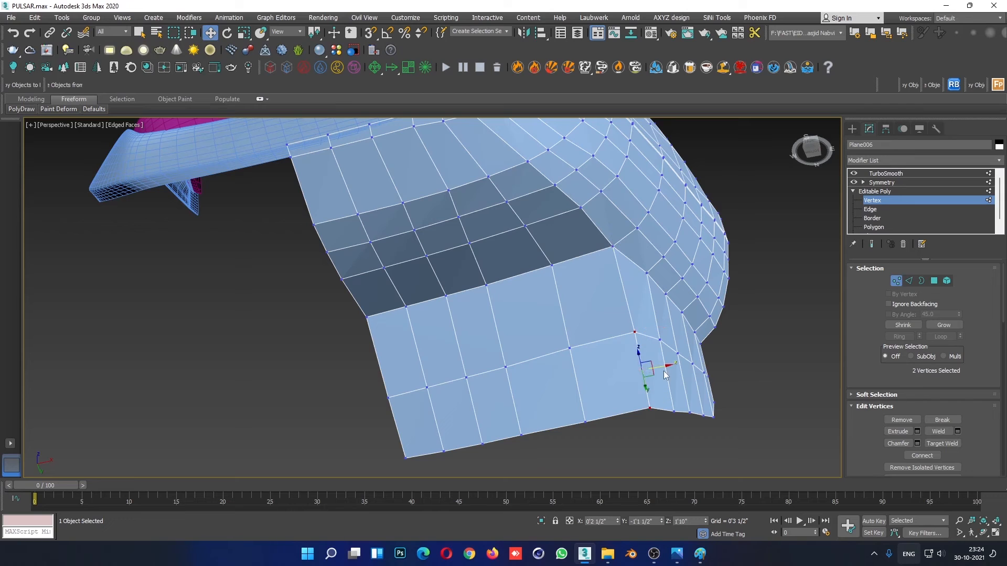
pyautogui.moveTo(663, 370); pyautogui.dragTo(642, 374)
pyautogui.keyDown('alt'); pyautogui.moveTo(641, 374); pyautogui.dragTo(599, 336, button='middle'); pyautogui.keyUp('alt')
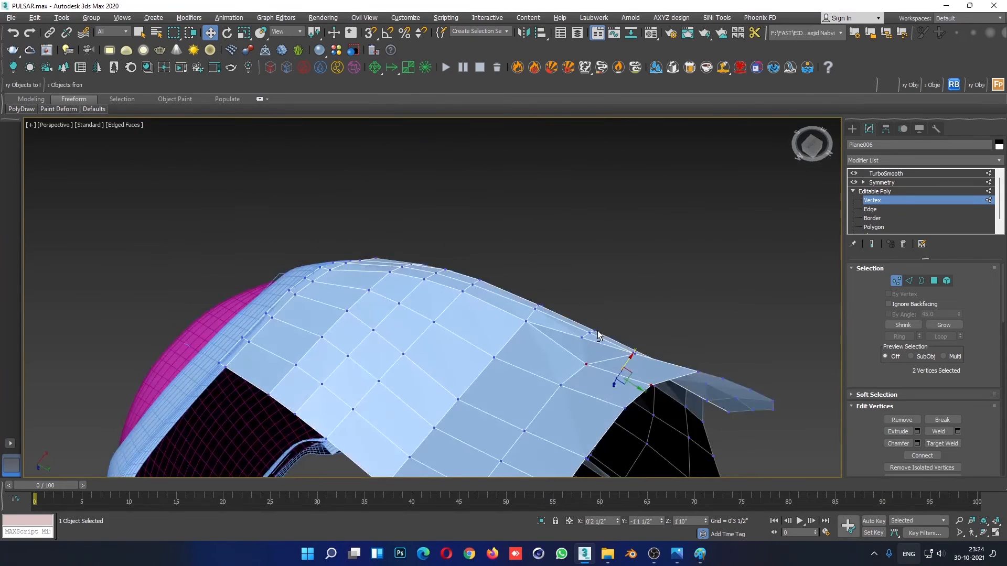
# - Nudge the middle corner vertices between the underside and side strips and the adjoining vertex above, and leave vertex editing
pyautogui.moveTo(629, 387); pyautogui.dragTo(639, 390)
pyautogui.keyDown('alt'); pyautogui.moveTo(748, 378); pyautogui.dragTo(690, 410, button='middle'); pyautogui.keyUp('alt')
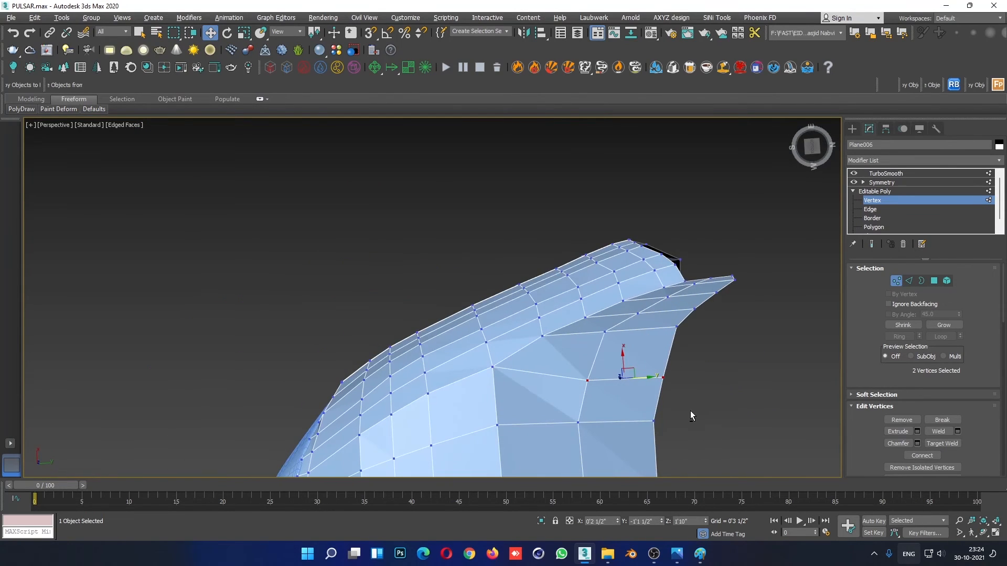
pyautogui.click(603, 331)
pyautogui.keyDown('alt'); pyautogui.moveTo(679, 329); pyautogui.dragTo(570, 404, button='middle'); pyautogui.keyUp('alt')
pyautogui.moveTo(626, 330); pyautogui.dragTo(612, 295)
pyautogui.click(884, 193)
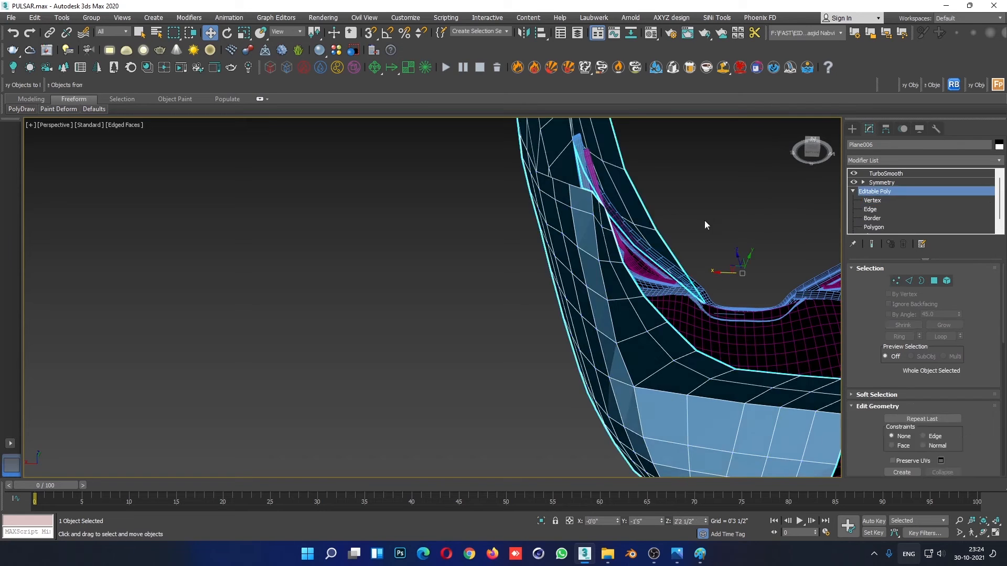
# - Hide the edged faces and examine the smoothed fairing against the side and front reference photos
pyautogui.click(704, 221)
pyautogui.scroll(-5, 703, 221)
pyautogui.keyDown('alt'); pyautogui.moveTo(650, 231); pyautogui.dragTo(697, 326, button='middle'); pyautogui.keyUp('alt')
pyautogui.press('F4')
pyautogui.scroll(-3, 670, 320)
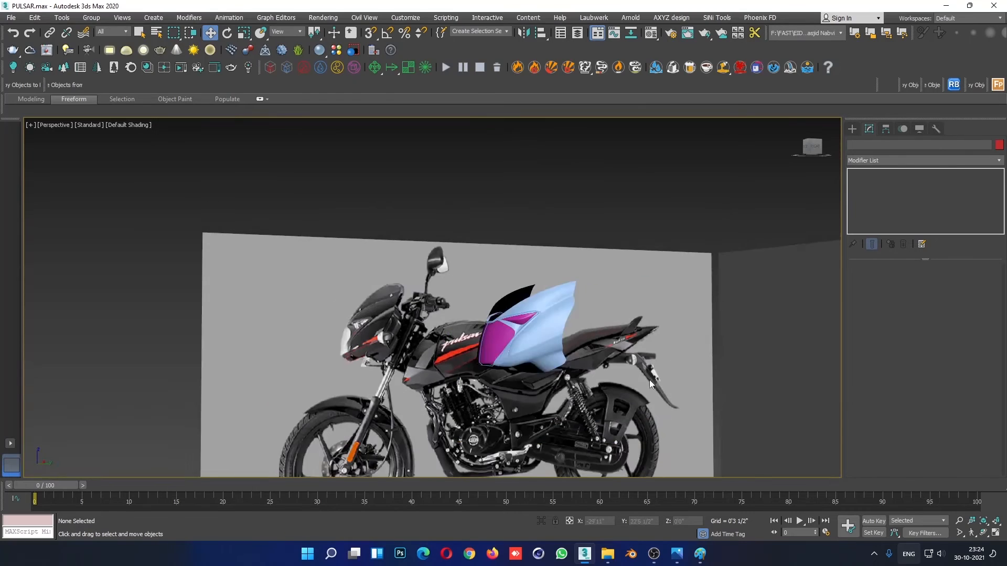
pyautogui.keyDown('alt'); pyautogui.moveTo(649, 380); pyautogui.dragTo(695, 372, button='middle'); pyautogui.keyUp('alt')
pyautogui.moveTo(582, 367)
pyautogui.mouseDown(button='middle')
pyautogui.moveTo(694, 379)
pyautogui.moveTo(557, 372)
pyautogui.mouseUp(button='middle')
pyautogui.scroll(4, 686, 343)
pyautogui.keyDown('alt'); pyautogui.moveTo(686, 343); pyautogui.dragTo(650, 348, button='middle'); pyautogui.keyUp('alt')
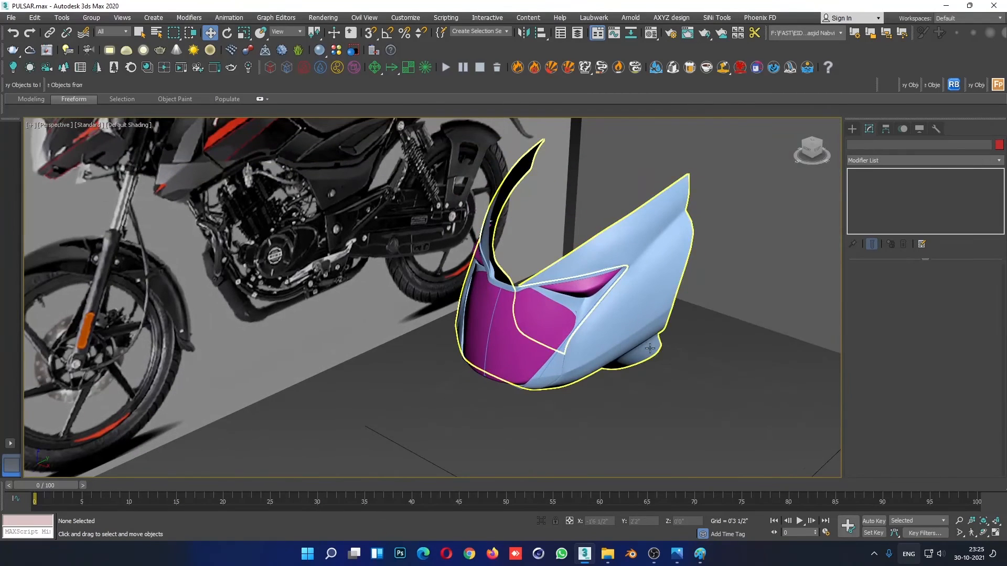
pyautogui.keyDown('alt'); pyautogui.moveTo(543, 349); pyautogui.dragTo(508, 392, button='middle'); pyautogui.keyUp('alt')
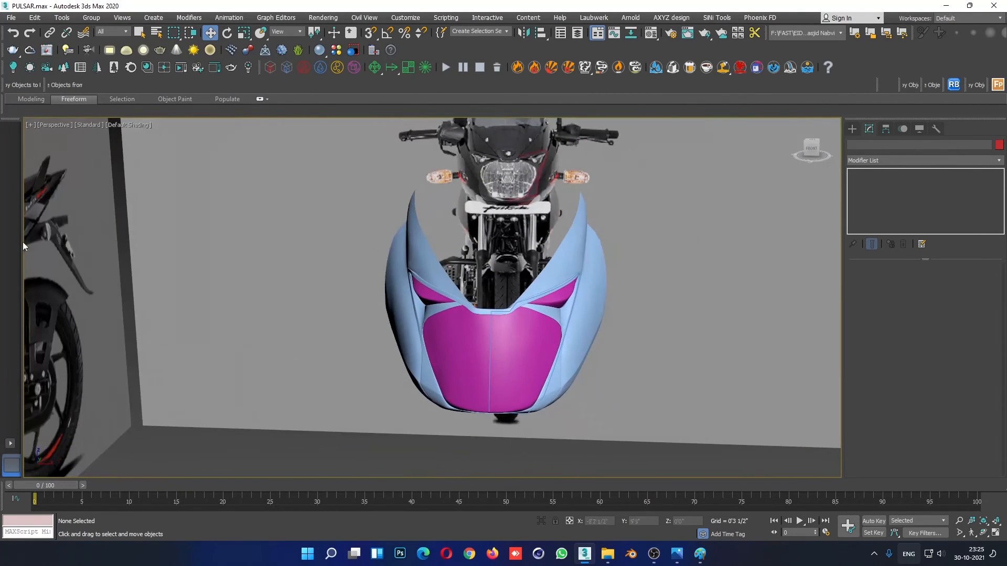
# - Save the scene as an incremented copy named PULSAR01.max
pyautogui.click(14, 20)
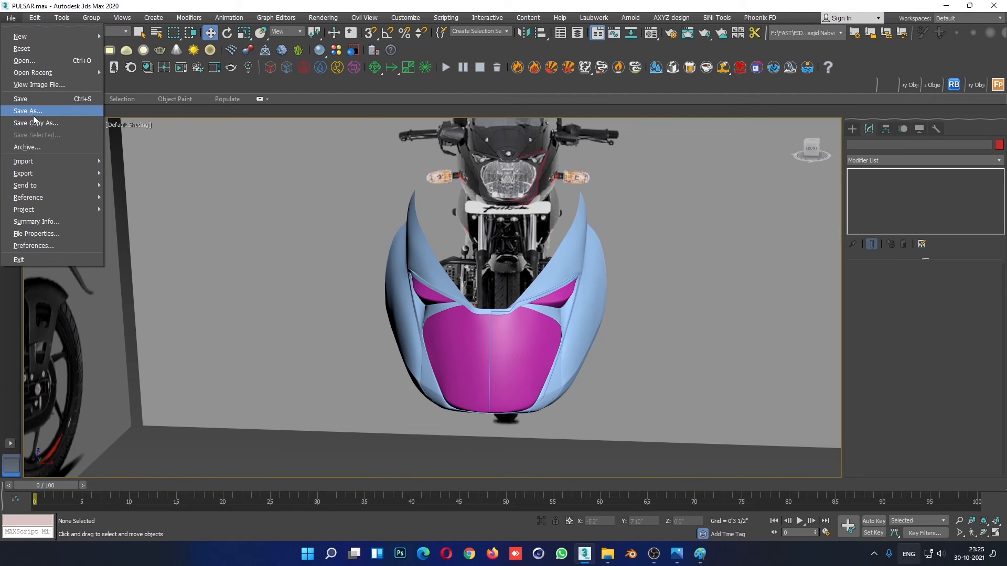
pyautogui.click(33, 115)
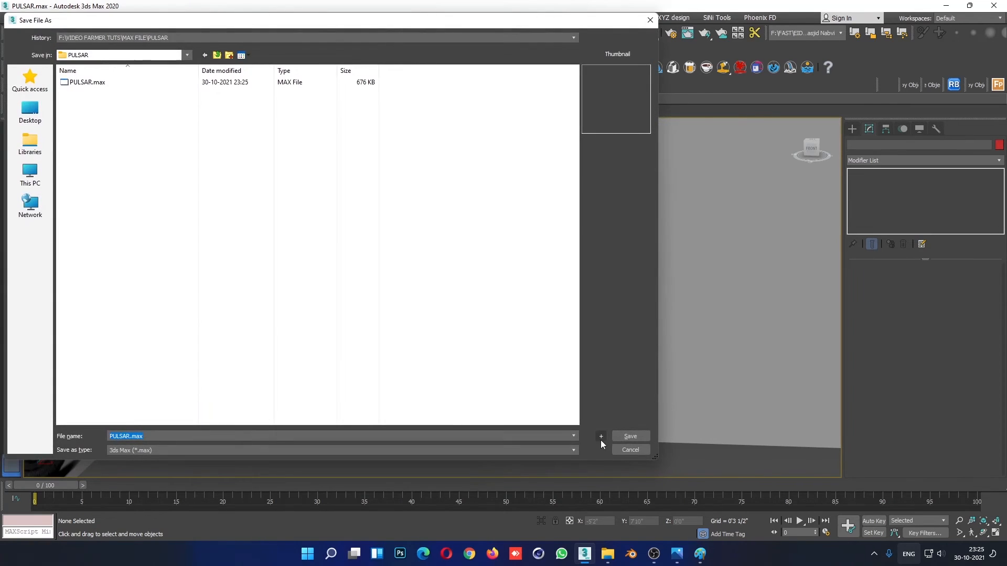
pyautogui.click(601, 436)
# - Reopen the fairing for vertex editing and adjust the rim vertices at the pointed rear corner of the side lamp opening
pyautogui.keyDown('alt'); pyautogui.moveTo(622, 266); pyautogui.dragTo(589, 392, button='middle'); pyautogui.keyUp('alt')
pyautogui.scroll(5, 588, 393)
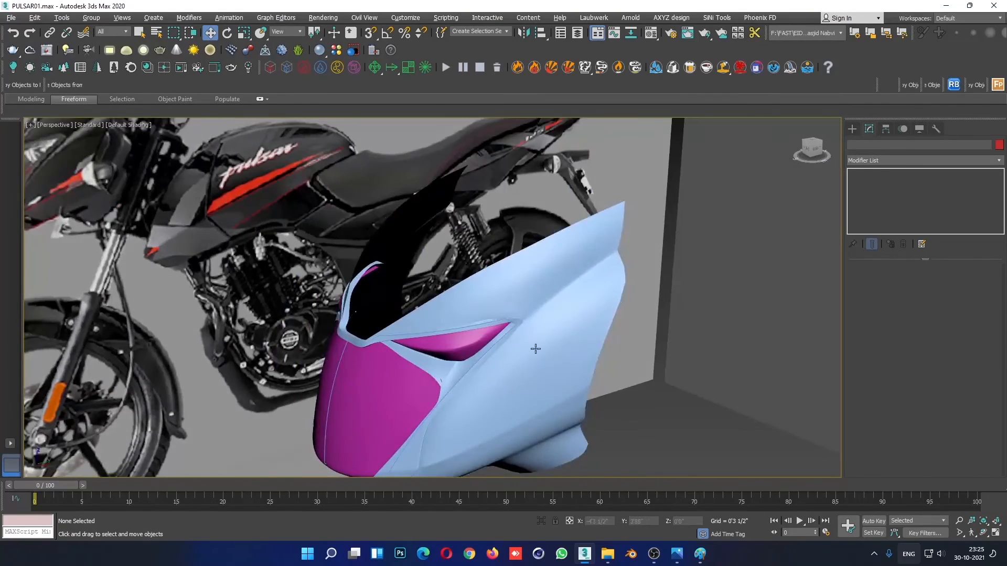
pyautogui.click(535, 349)
pyautogui.scroll(8, 529, 309)
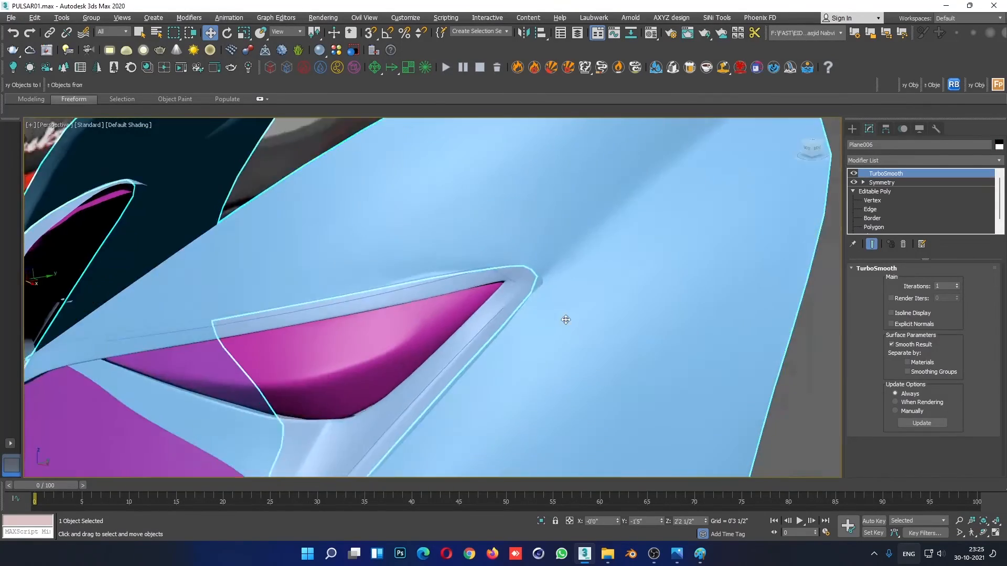
pyautogui.keyDown('alt'); pyautogui.moveTo(566, 320); pyautogui.dragTo(573, 312, button='middle'); pyautogui.keyUp('alt')
pyautogui.click(872, 200)
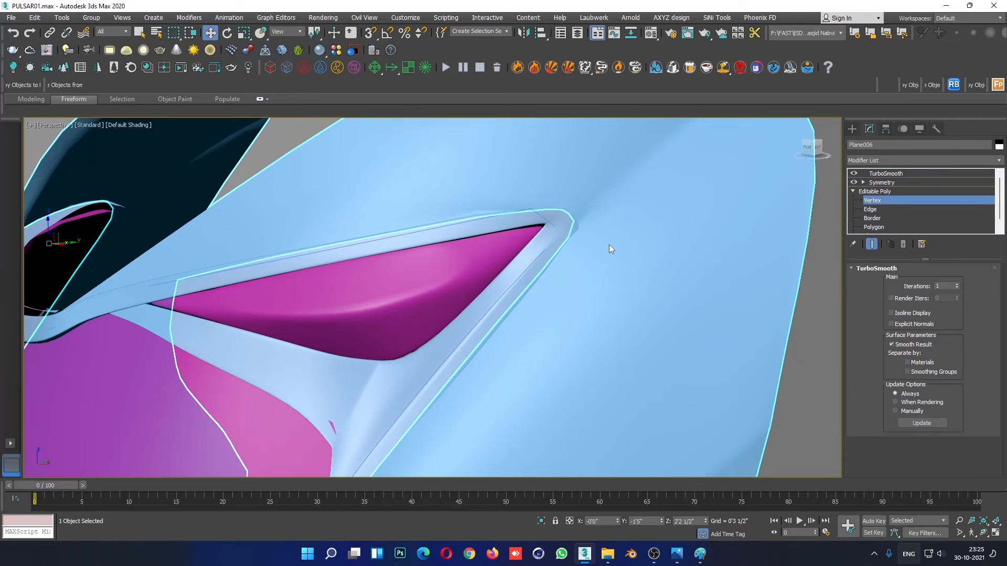
pyautogui.press('F4')
pyautogui.click(575, 228)
pyautogui.scroll(4, 571, 227)
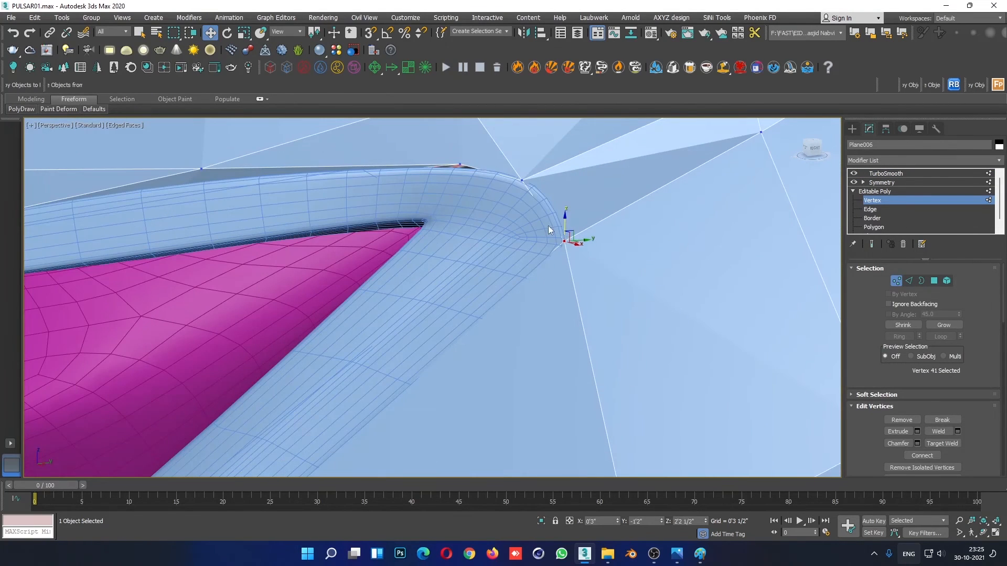
pyautogui.keyDown('alt'); pyautogui.moveTo(548, 225); pyautogui.dragTo(476, 181, button='middle'); pyautogui.keyUp('alt')
pyautogui.moveTo(464, 148); pyautogui.dragTo(464, 150)
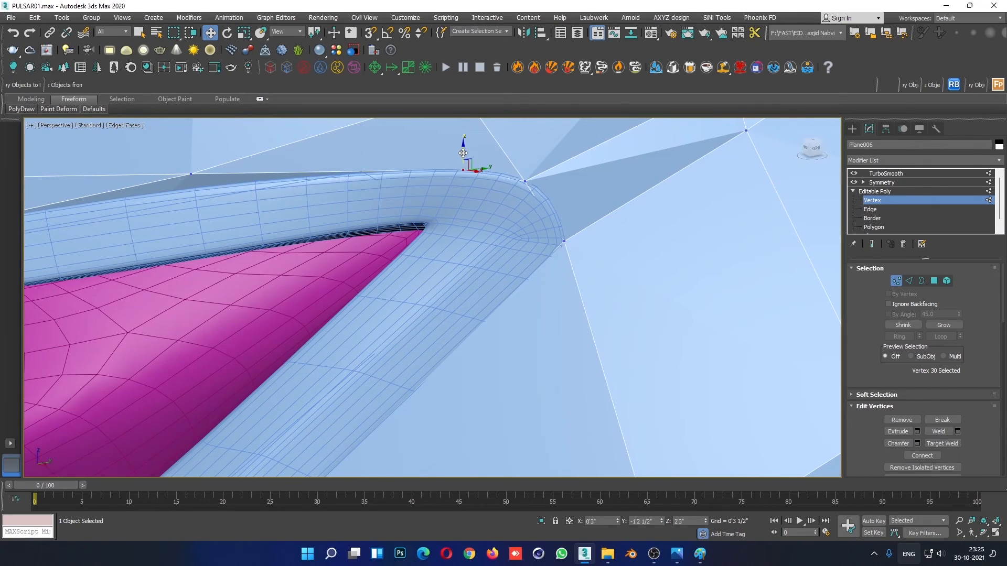
pyautogui.scroll(-3, 468, 174)
pyautogui.keyDown('alt'); pyautogui.moveTo(474, 238); pyautogui.dragTo(593, 298, button='middle'); pyautogui.keyUp('alt')
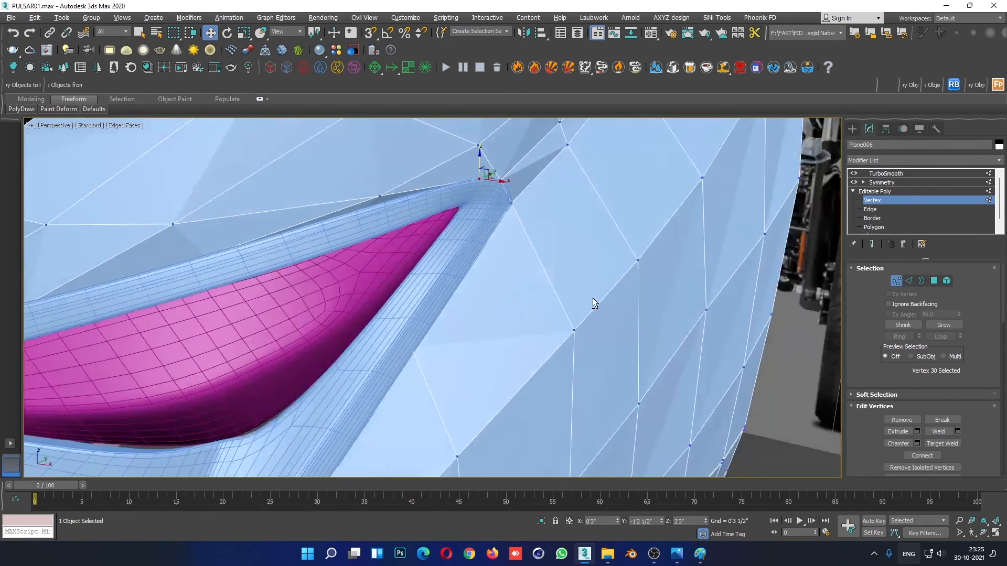
# - In edge mode, select the fairing's inner border edges along the headlight trim and around the side lamp's pointed corner
pyautogui.click(872, 211)
pyautogui.press('F3')
pyautogui.keyDown('alt'); pyautogui.moveTo(451, 220); pyautogui.dragTo(528, 304, button='middle'); pyautogui.keyUp('alt')
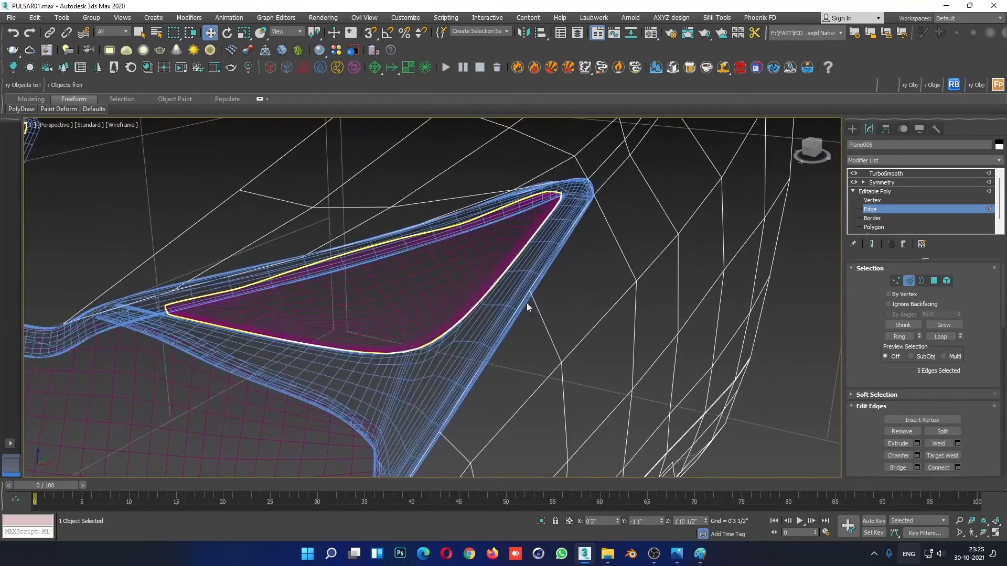
pyautogui.doubleClick(581, 212)
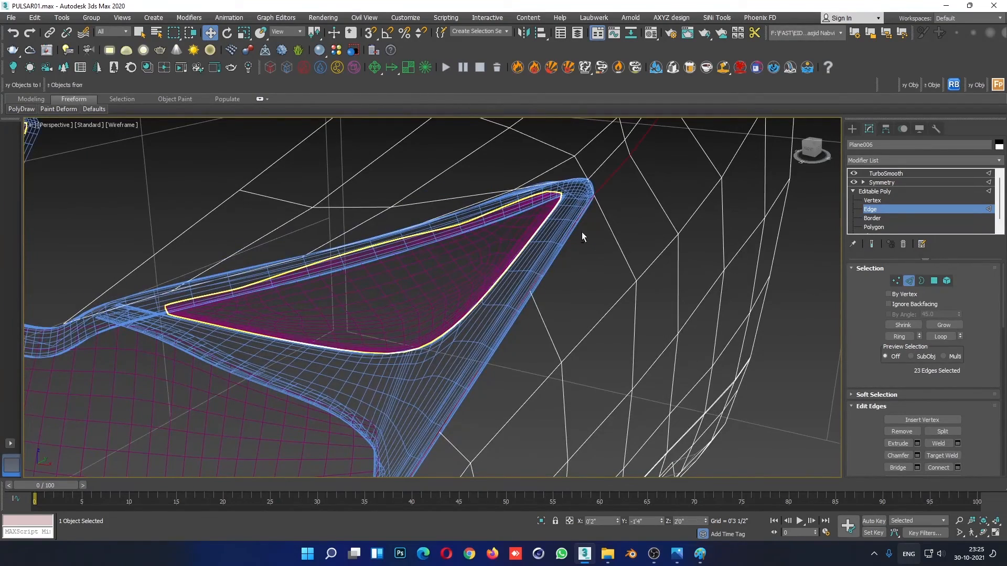
pyautogui.keyDown('alt'); pyautogui.moveTo(581, 232); pyautogui.dragTo(536, 236, button='middle'); pyautogui.keyUp('alt')
pyautogui.press('F3')
pyautogui.keyDown('alt'); pyautogui.moveTo(622, 254); pyautogui.dragTo(629, 238, button='middle'); pyautogui.keyUp('alt')
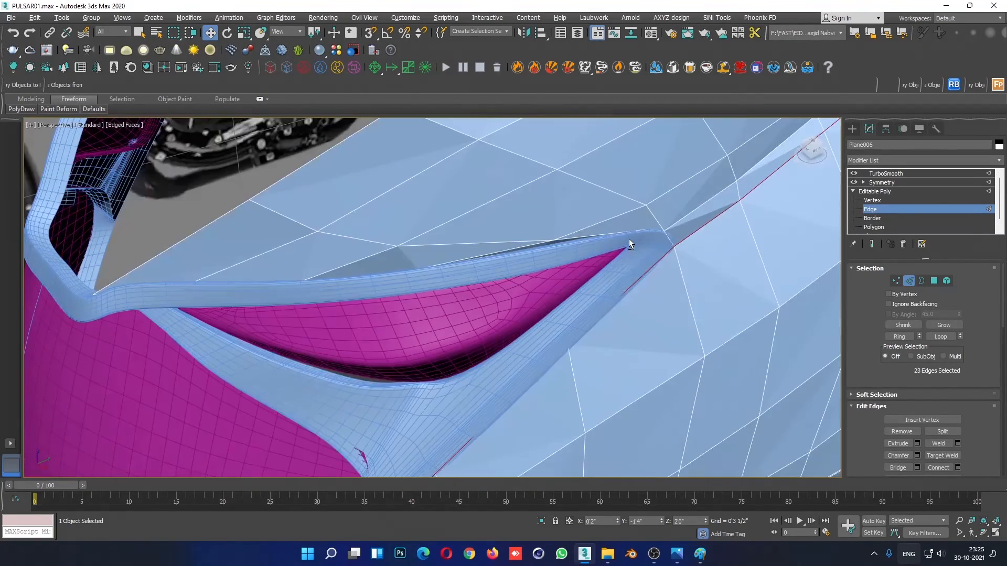
pyautogui.keyDown('ctrl'); pyautogui.click(668, 238); pyautogui.keyUp('ctrl')
pyautogui.press('F3')
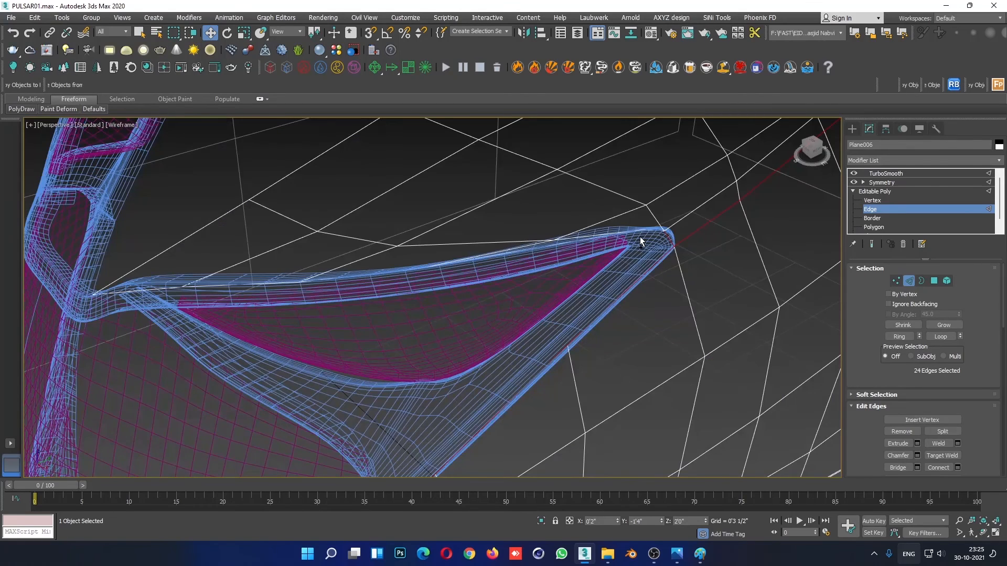
pyautogui.keyDown('ctrl'); pyautogui.click(600, 246); pyautogui.keyUp('ctrl')
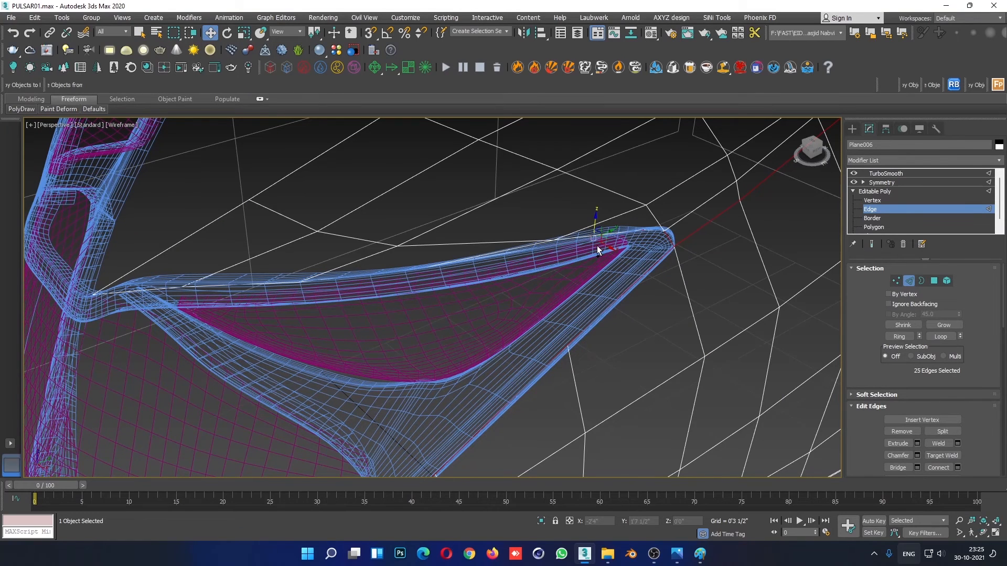
# - Isolate the fairing and add the missing upper and corner edges to complete the inner border selection
pyautogui.hotkey('alt', 'q')
pyautogui.keyDown('alt'); pyautogui.moveTo(531, 301); pyautogui.dragTo(425, 264, button='middle'); pyautogui.keyUp('alt')
pyautogui.scroll(3, 432, 253)
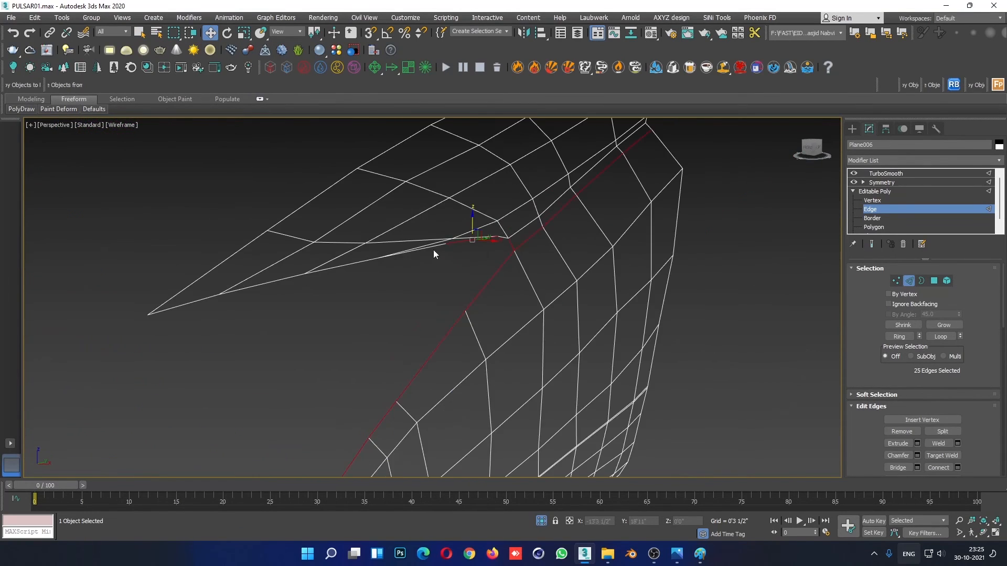
pyautogui.scroll(4, 281, 245)
pyautogui.moveTo(281, 246); pyautogui.dragTo(515, 301, button='middle')
pyautogui.keyDown('ctrl'); pyautogui.doubleClick(731, 367); pyautogui.keyUp('ctrl')
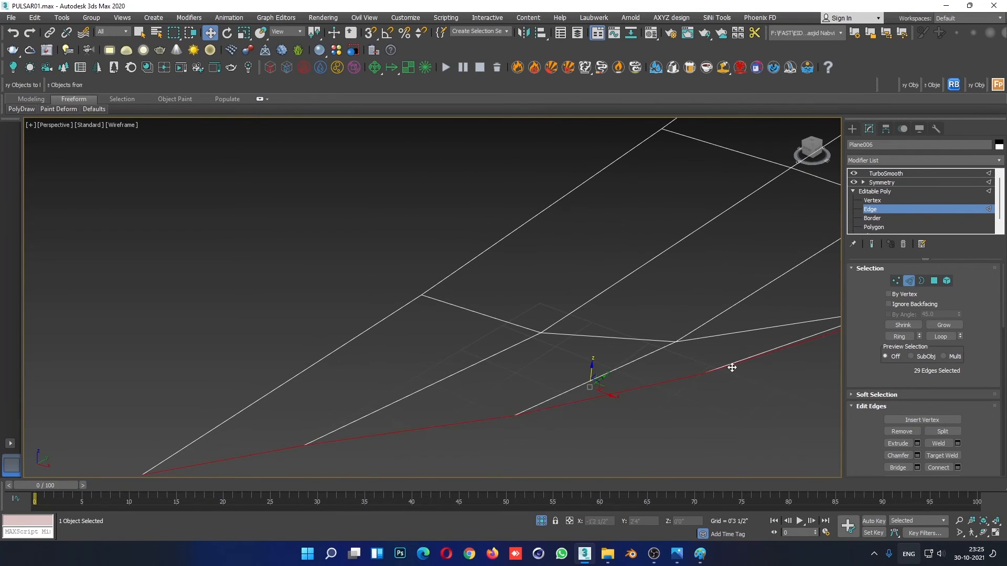
pyautogui.scroll(-2, 730, 366)
pyautogui.moveTo(731, 366); pyautogui.dragTo(489, 329, button='middle')
pyautogui.keyDown('alt'); pyautogui.moveTo(488, 329); pyautogui.dragTo(545, 251, button='middle'); pyautogui.keyUp('alt')
pyautogui.scroll(-4, 606, 360)
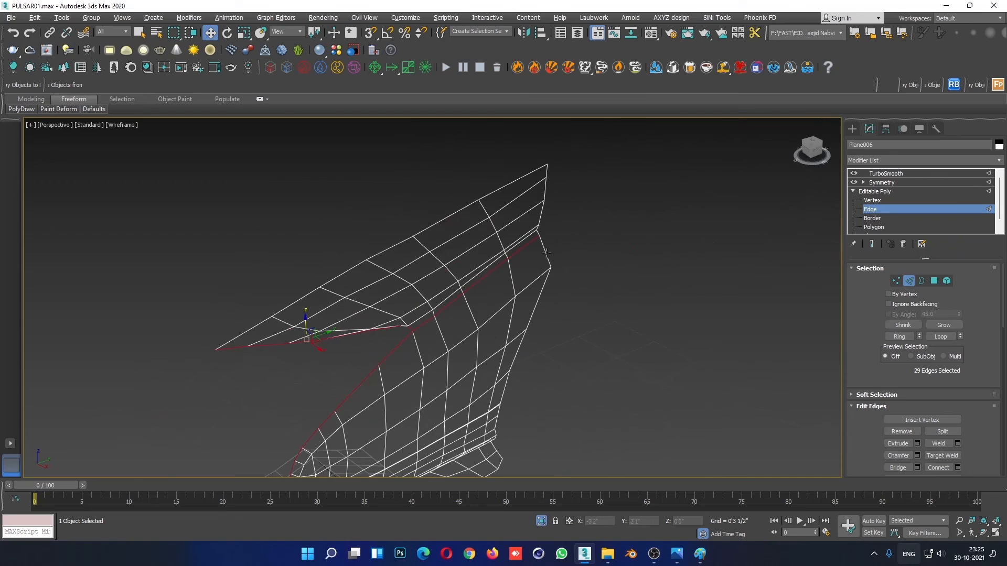
pyautogui.scroll(5, 407, 350)
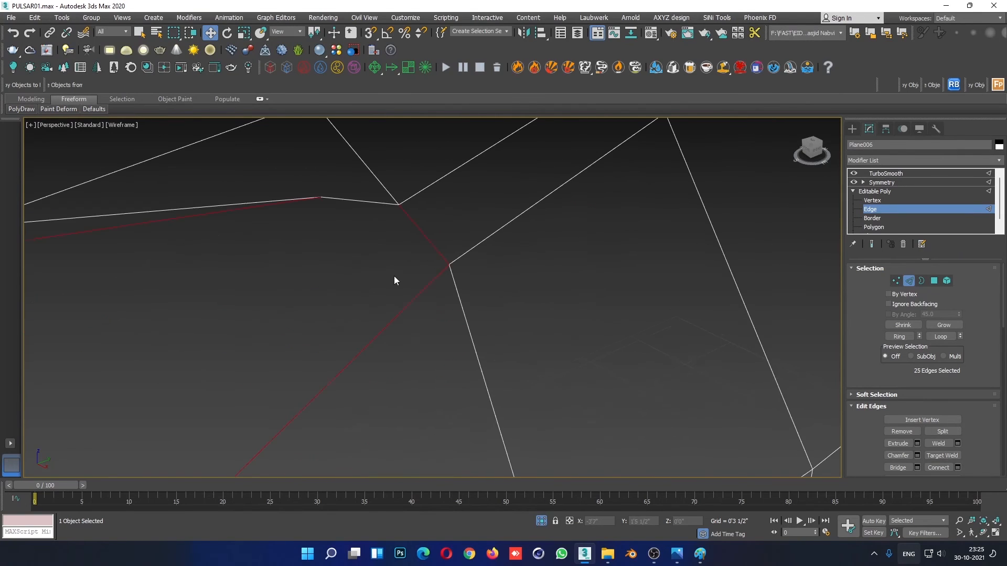
pyautogui.keyDown('ctrl'); pyautogui.click(364, 200); pyautogui.keyUp('ctrl')
pyautogui.scroll(-5, 379, 229)
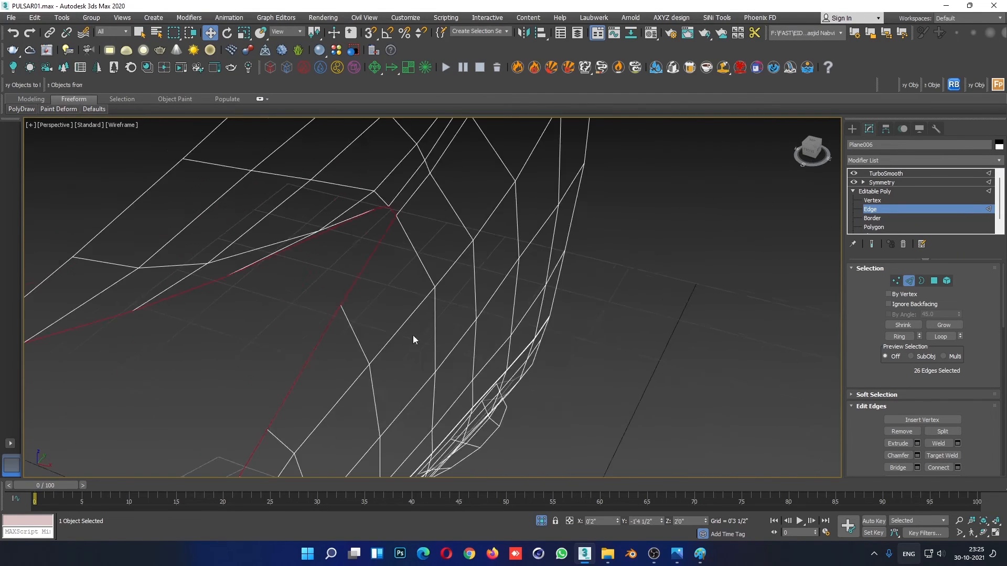
pyautogui.moveTo(413, 335); pyautogui.dragTo(524, 230, button='middle')
pyautogui.scroll(-3, 524, 229)
pyautogui.keyDown('alt'); pyautogui.moveTo(495, 308); pyautogui.dragTo(410, 318, button='middle'); pyautogui.keyUp('alt')
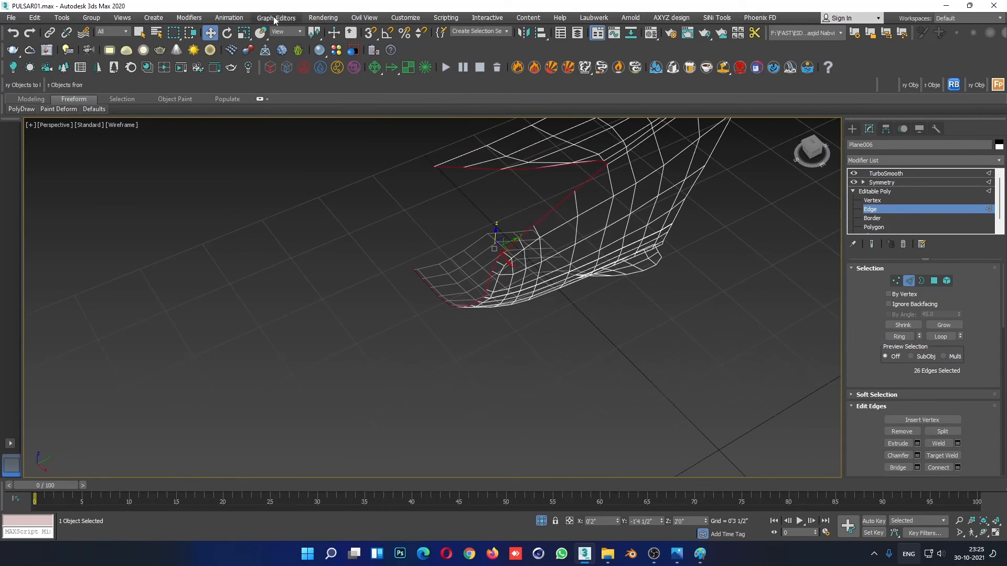
# - Set the reference coordinate system to Local and extend the selected inner border edges inward as a narrow lip
pyautogui.click(284, 31)
pyautogui.click(284, 69)
pyautogui.keyDown('alt'); pyautogui.moveTo(519, 246); pyautogui.dragTo(589, 237, button='middle'); pyautogui.keyUp('alt')
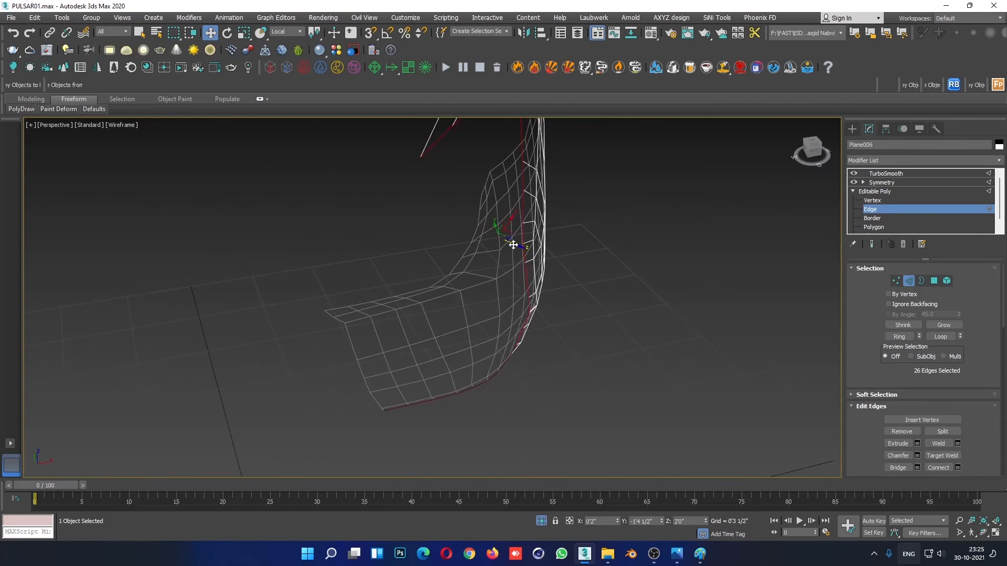
pyautogui.moveTo(513, 244); pyautogui.dragTo(504, 245)
pyautogui.moveTo(525, 260)
pyautogui.keyDown('alt'); pyautogui.mouseDown(button='middle')
pyautogui.moveTo(542, 270)
pyautogui.moveTo(572, 234)
pyautogui.moveTo(565, 241)
pyautogui.moveTo(599, 266)
pyautogui.moveTo(522, 253)
pyautogui.moveTo(505, 266)
pyautogui.moveTo(519, 288)
pyautogui.moveTo(429, 308)
pyautogui.mouseUp(button='middle'); pyautogui.keyUp('alt')
pyautogui.press('F3')
pyautogui.keyDown('alt'); pyautogui.moveTo(556, 264); pyautogui.dragTo(544, 238, button='middle'); pyautogui.keyUp('alt')
# - In the front view, move the lower lip's overhanging end vertex along X onto the symmetry centre line
pyautogui.hotkey('alt', 'w')
pyautogui.rightClick(649, 192)
pyautogui.hotkey('alt', 'w')
pyautogui.moveTo(569, 198); pyautogui.dragTo(597, 270, button='middle')
pyautogui.press('1')
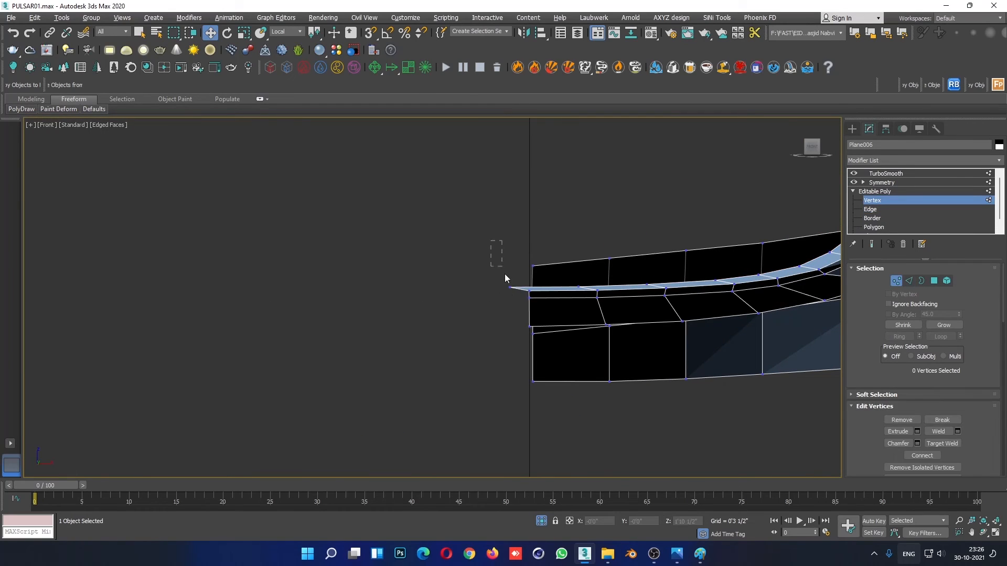
pyautogui.click(510, 288)
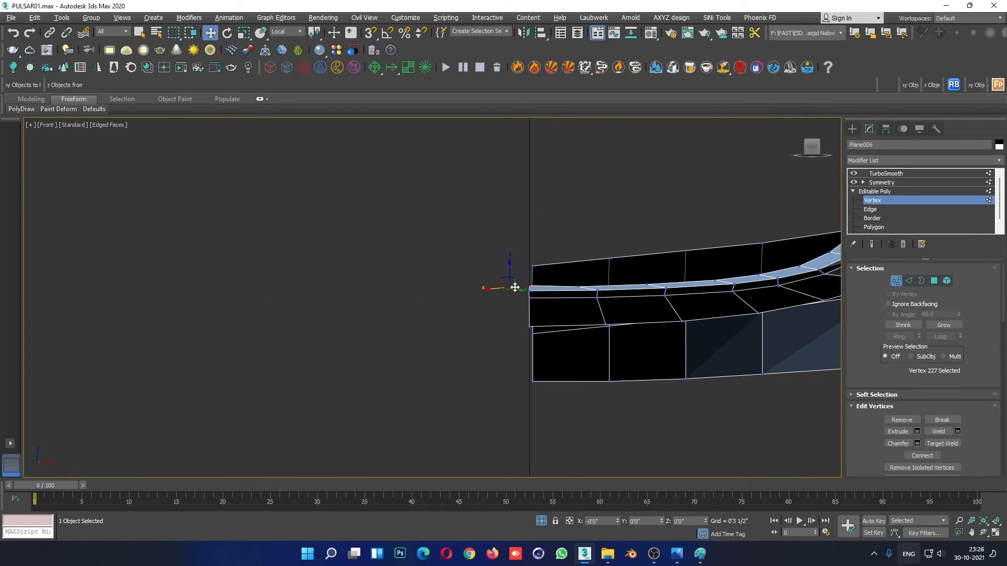
pyautogui.scroll(2, 673, 300)
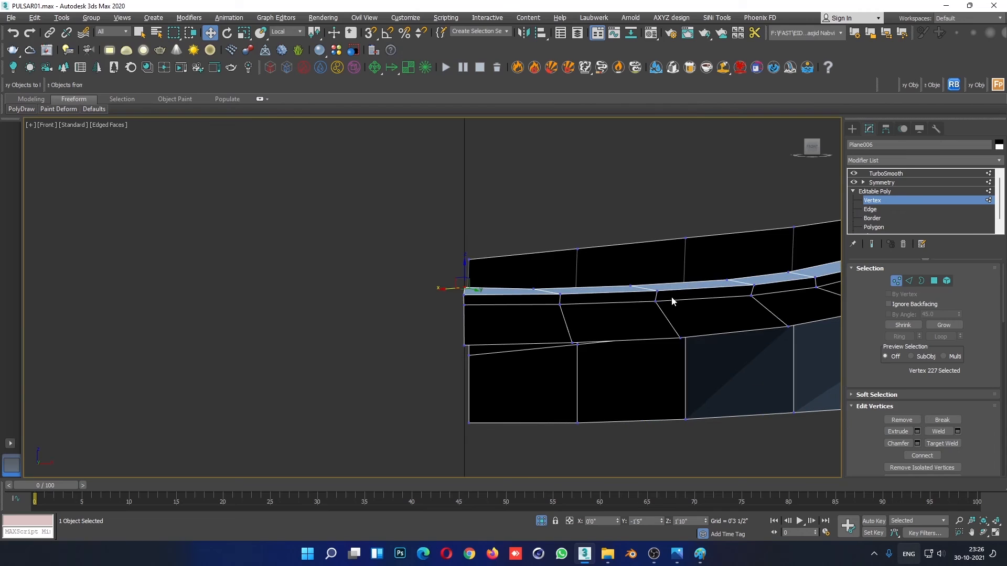
pyautogui.click(537, 289)
pyautogui.moveTo(533, 263); pyautogui.dragTo(535, 281)
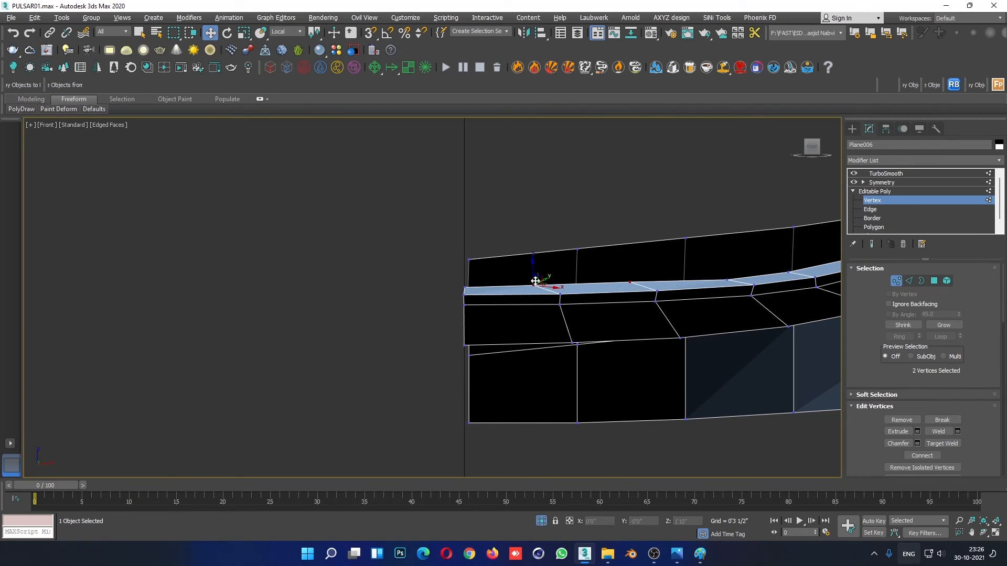
pyautogui.hotkey('ctrl', 'z')
# - Set the reference coordinate system to View and move the lip vertex at the fairing's upper tip outward along X
pyautogui.click(292, 33)
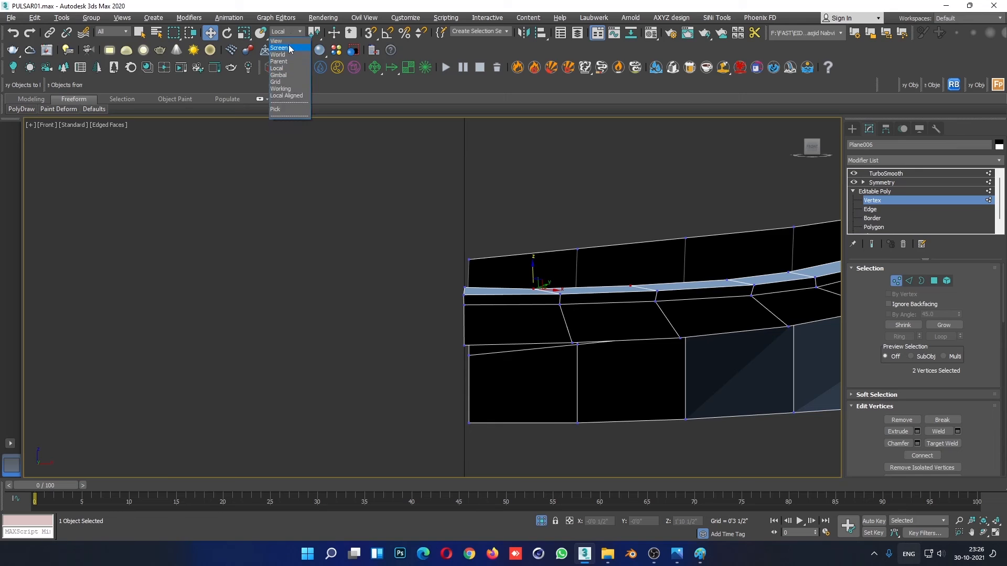
pyautogui.click(282, 42)
pyautogui.click(425, 210)
pyautogui.scroll(-6, 443, 297)
pyautogui.moveTo(452, 242); pyautogui.dragTo(438, 552, button='middle')
pyautogui.scroll(4, 462, 250)
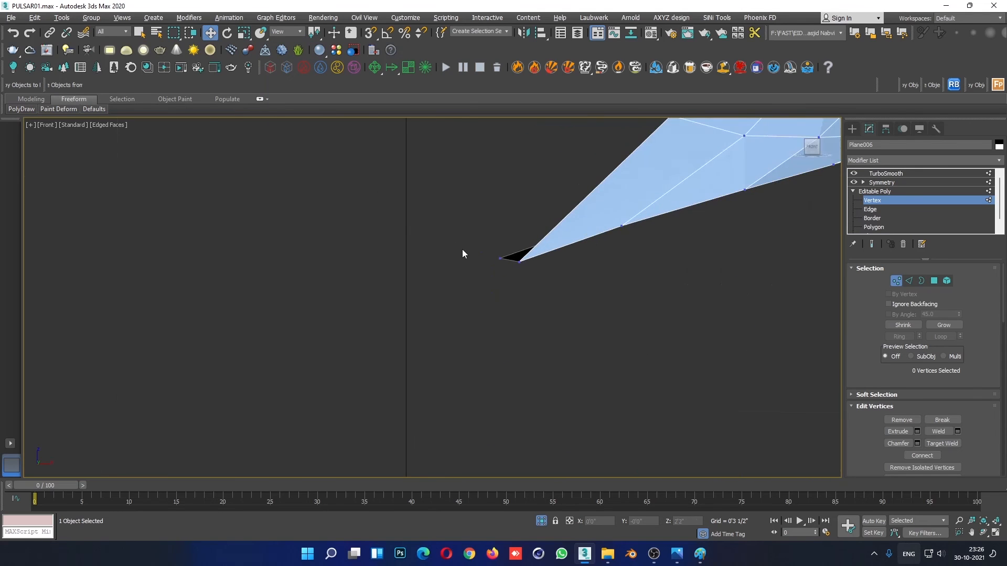
pyautogui.click(500, 258)
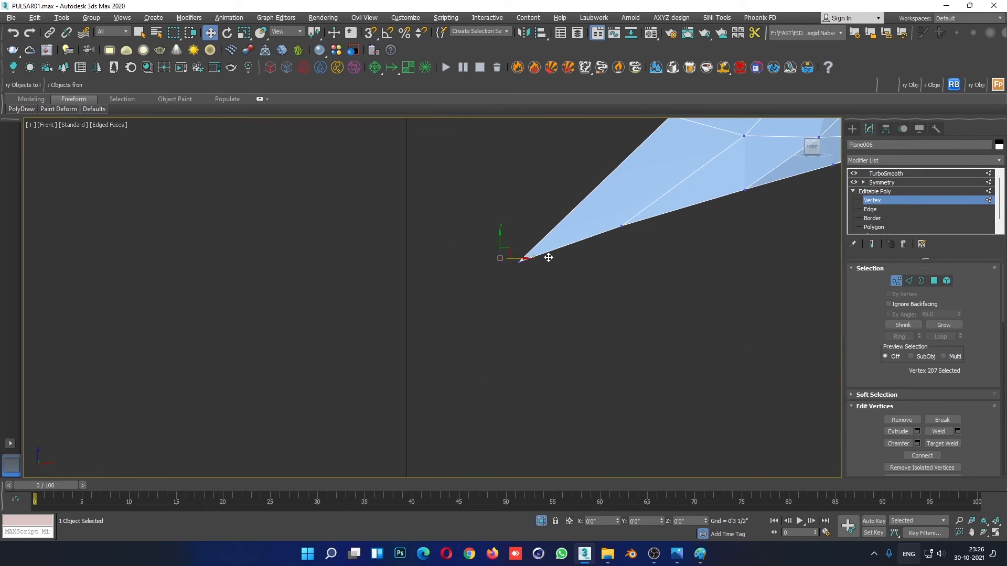
# - In the perspective view, connect the ring of cross edges along the fairing's new inner lip with one segment at slide -78
pyautogui.scroll(-4, 566, 281)
pyautogui.hotkey('alt', 'w')
pyautogui.scroll(-3, 758, 402)
pyautogui.hotkey('alt', 'w')
pyautogui.keyDown('alt'); pyautogui.moveTo(647, 409); pyautogui.dragTo(609, 362, button='middle'); pyautogui.keyUp('alt')
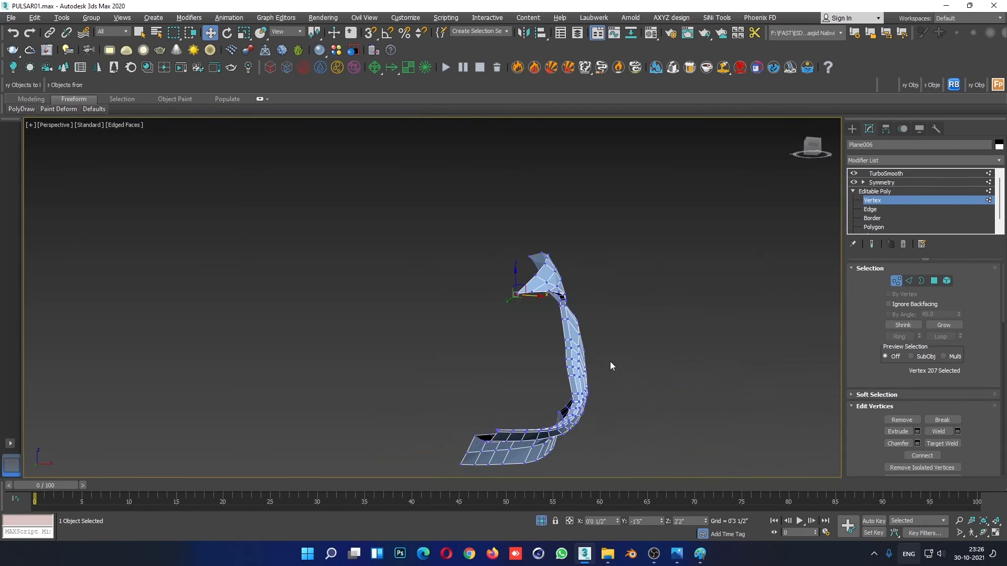
pyautogui.scroll(6, 578, 345)
pyautogui.click(908, 281)
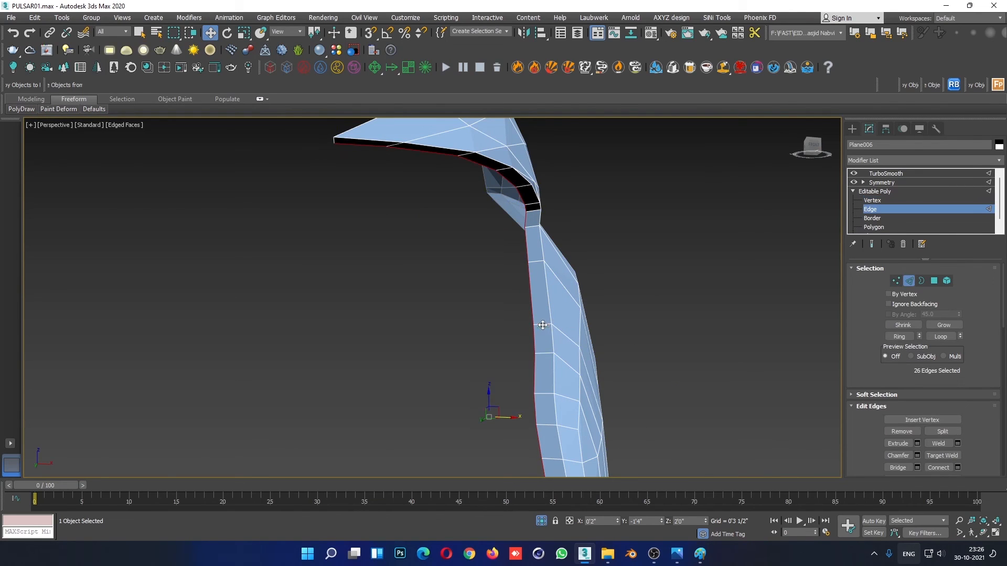
pyautogui.click(542, 325)
pyautogui.click(900, 338)
pyautogui.rightClick(732, 354)
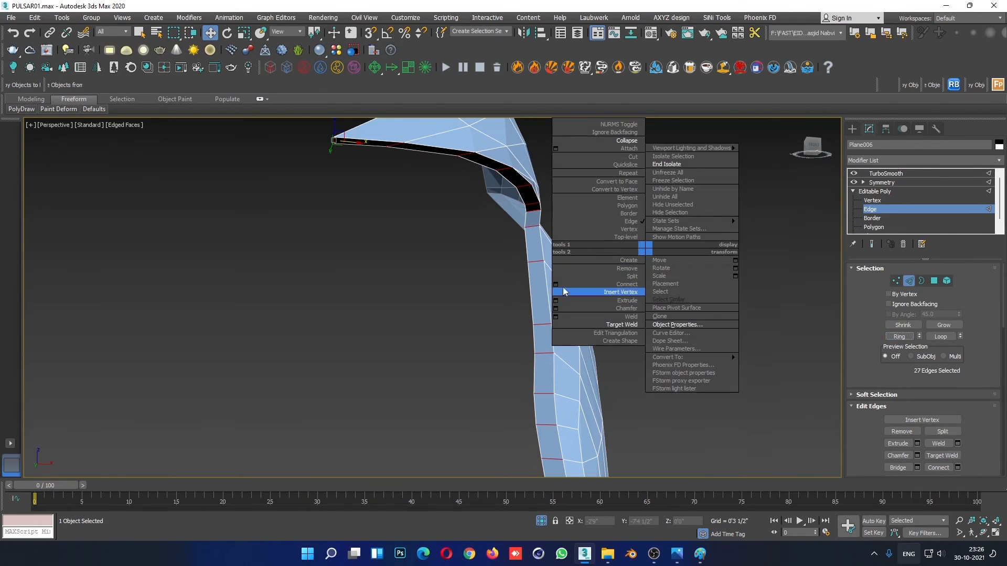
pyautogui.click(555, 282)
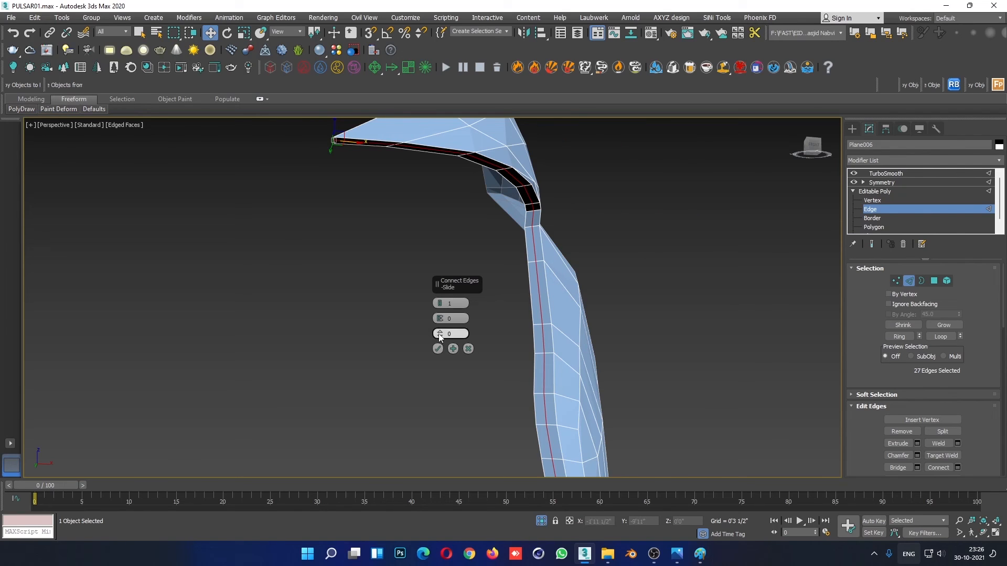
pyautogui.moveTo(439, 334); pyautogui.dragTo(463, 480)
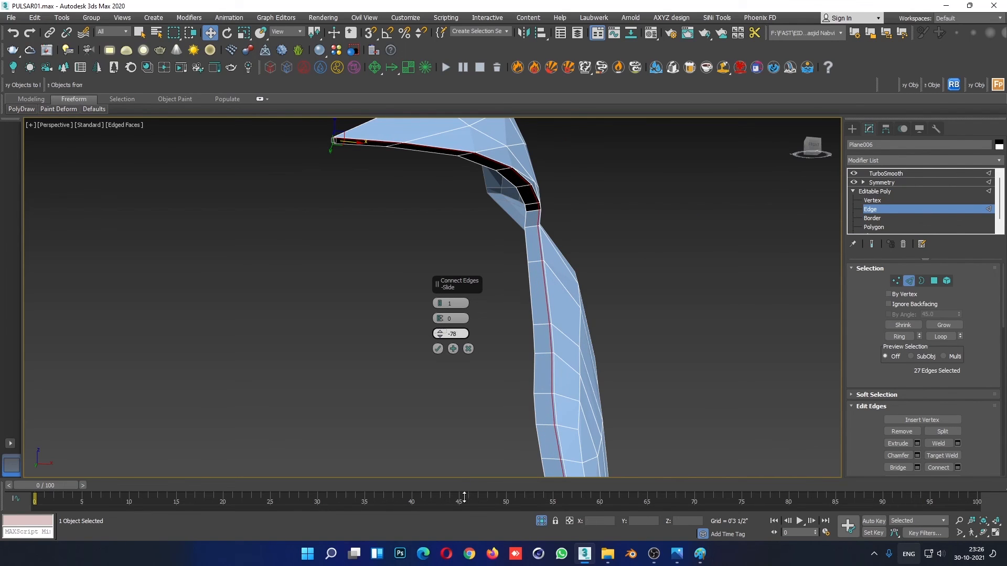
pyautogui.click(438, 350)
# - Set the fairing's TurboSmooth iterations to 2 and end the isolation to show the surrounding headlight parts
pyautogui.keyDown('alt'); pyautogui.moveTo(438, 349); pyautogui.dragTo(625, 345, button='middle'); pyautogui.keyUp('alt')
pyautogui.scroll(-5, 588, 331)
pyautogui.click(712, 338)
pyautogui.press('F4')
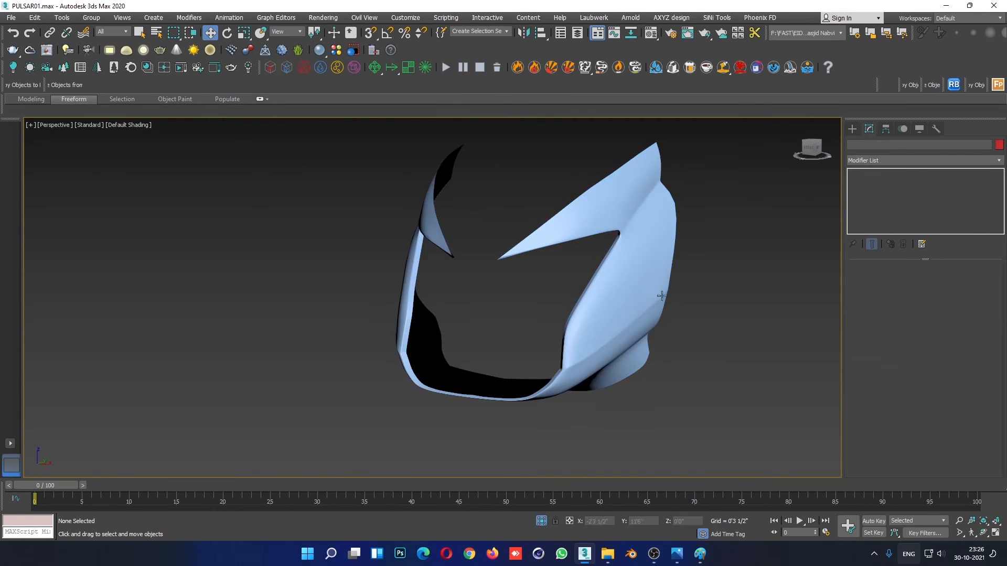
pyautogui.scroll(5, 580, 269)
pyautogui.scroll(-3, 581, 268)
pyautogui.scroll(5, 561, 246)
pyautogui.click(560, 203)
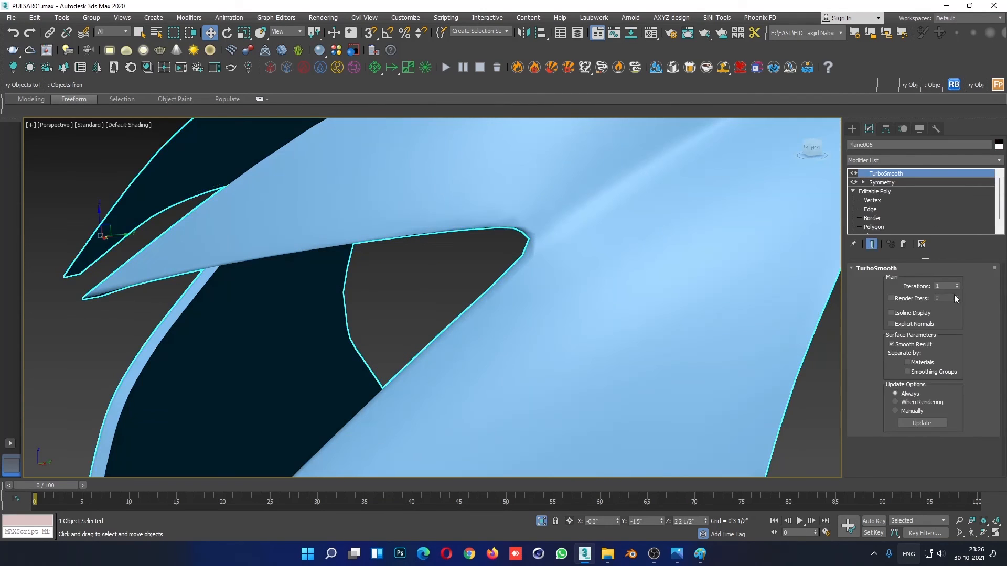
pyautogui.click(958, 284)
pyautogui.keyDown('alt'); pyautogui.moveTo(512, 264); pyautogui.dragTo(619, 230, button='middle'); pyautogui.keyUp('alt')
pyautogui.rightClick(618, 231)
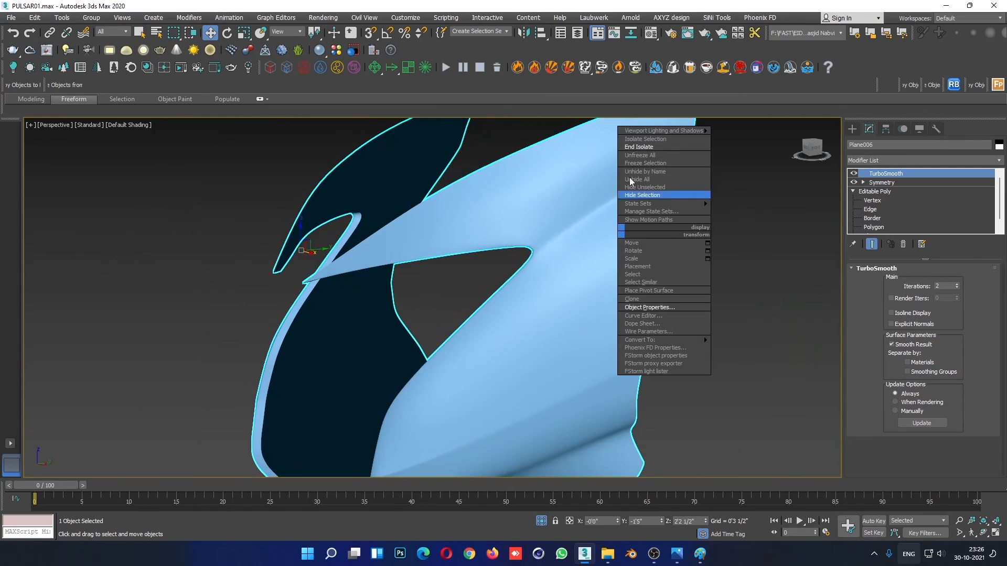
pyautogui.click(633, 148)
pyautogui.scroll(-6, 669, 323)
pyautogui.click(313, 356)
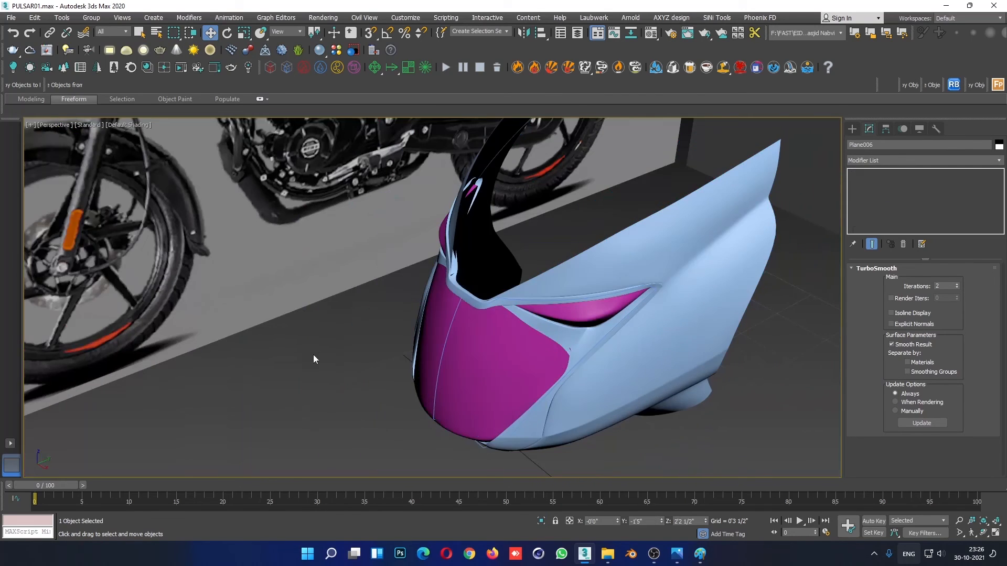
# - Examine how the fairing's smoothed lip meets the headlight trim at the pointed corner, with edged faces and in isolation
pyautogui.keyDown('alt'); pyautogui.moveTo(767, 352); pyautogui.dragTo(783, 329, button='middle'); pyautogui.keyUp('alt')
pyautogui.scroll(8, 698, 187)
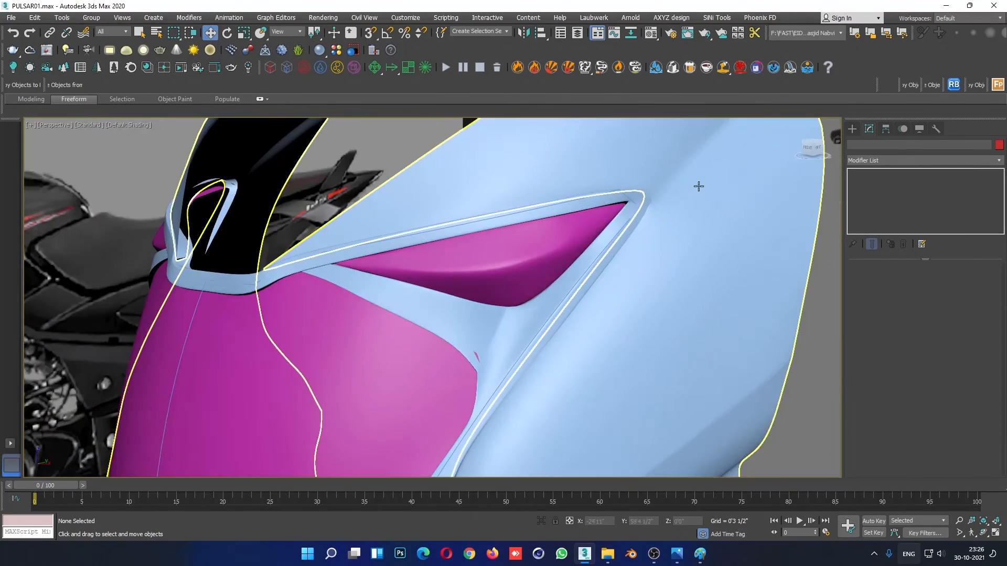
pyautogui.click(593, 189)
pyautogui.keyDown('alt'); pyautogui.moveTo(593, 190); pyautogui.dragTo(650, 241, button='middle'); pyautogui.keyUp('alt')
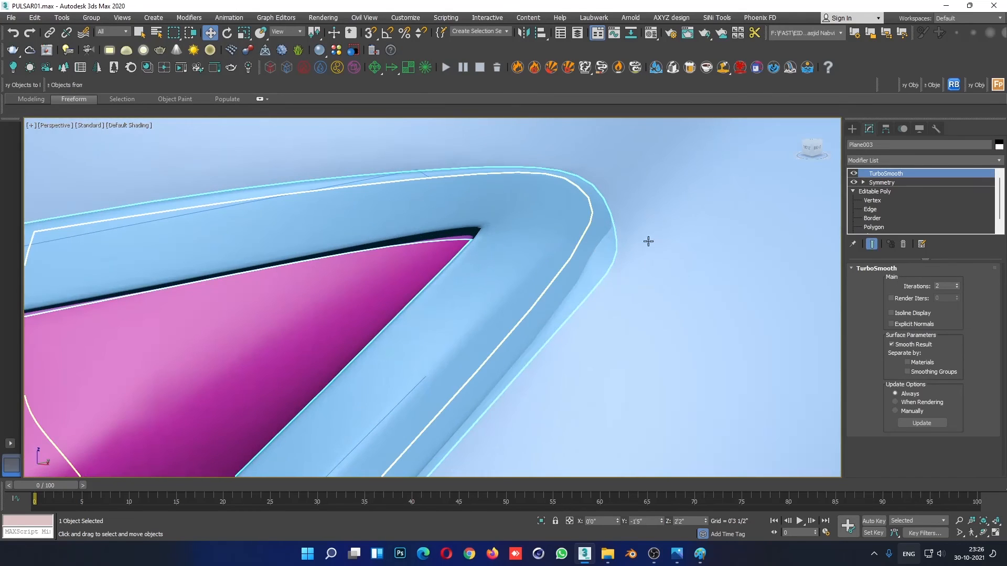
pyautogui.click(866, 209)
pyautogui.press('F4')
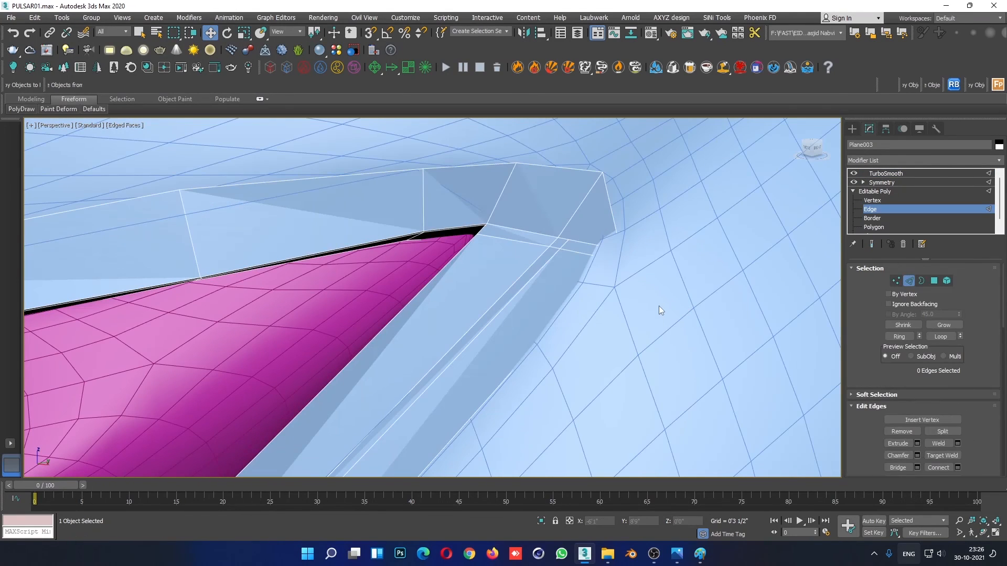
pyautogui.click(897, 175)
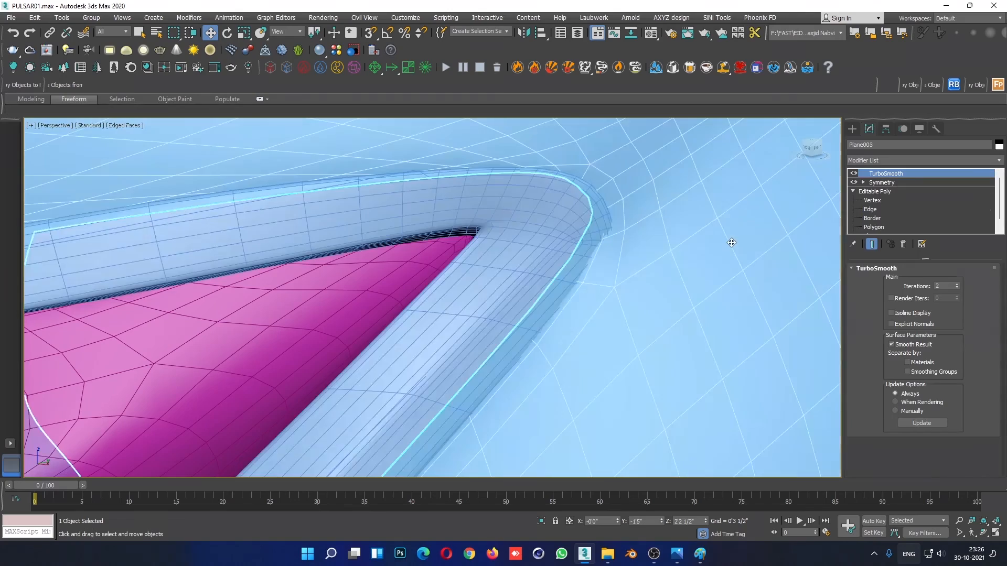
pyautogui.hotkey('alt', 'q')
pyautogui.scroll(5, 499, 294)
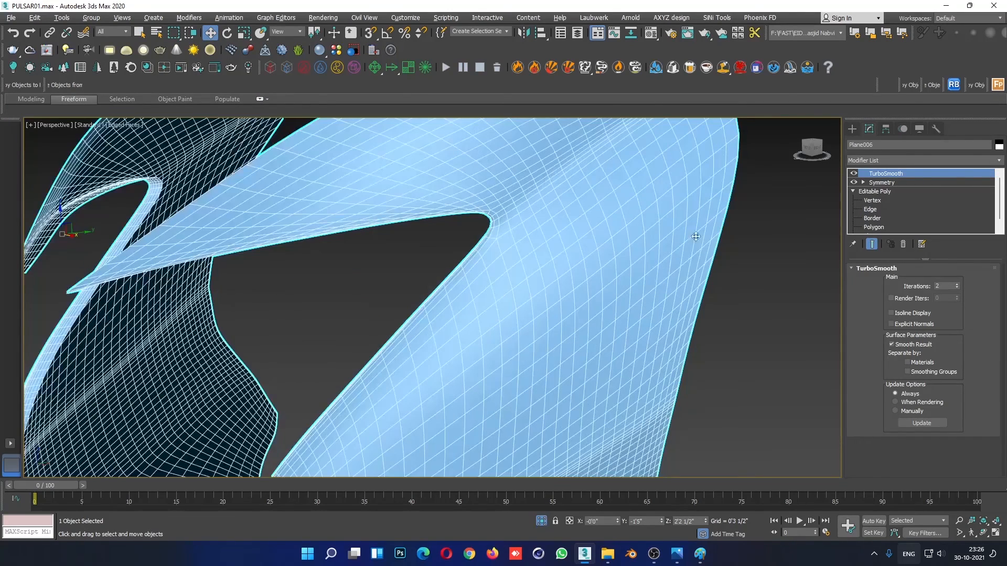
pyautogui.rightClick(653, 256)
pyautogui.click(673, 172)
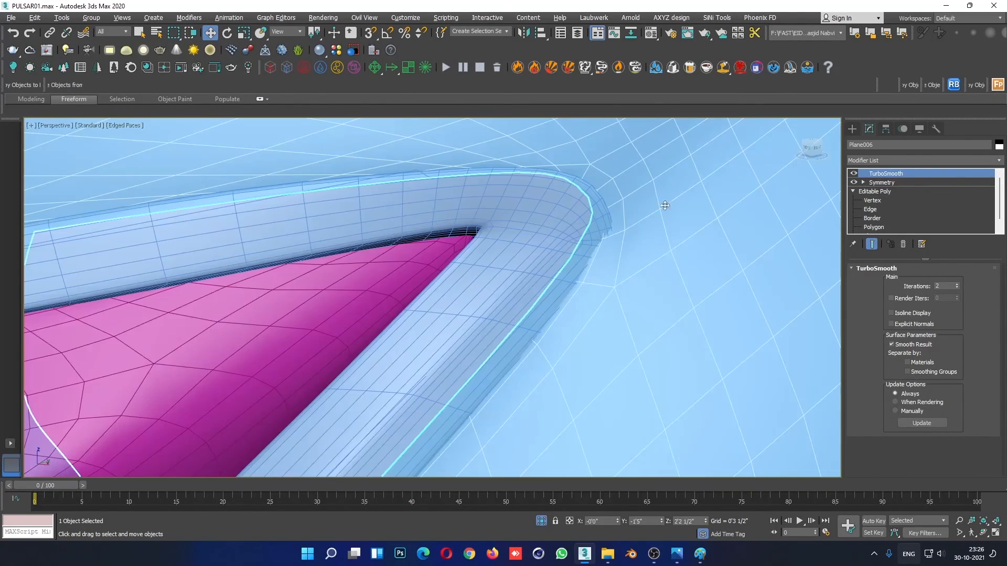
# - Adjust the fairing's lip vertices at the rounded upper corner so the border follows the headlight trim
pyautogui.click(872, 200)
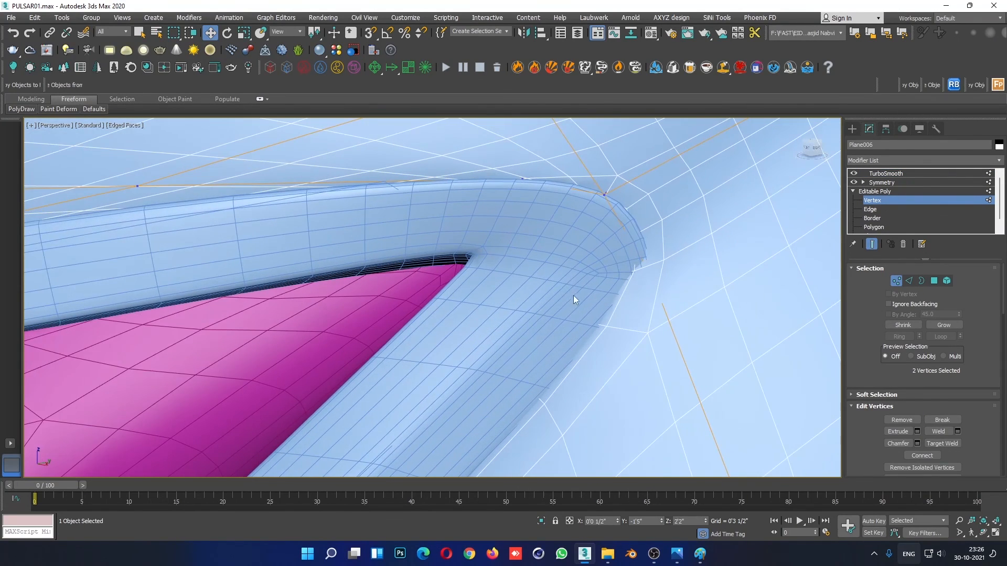
pyautogui.press('F3')
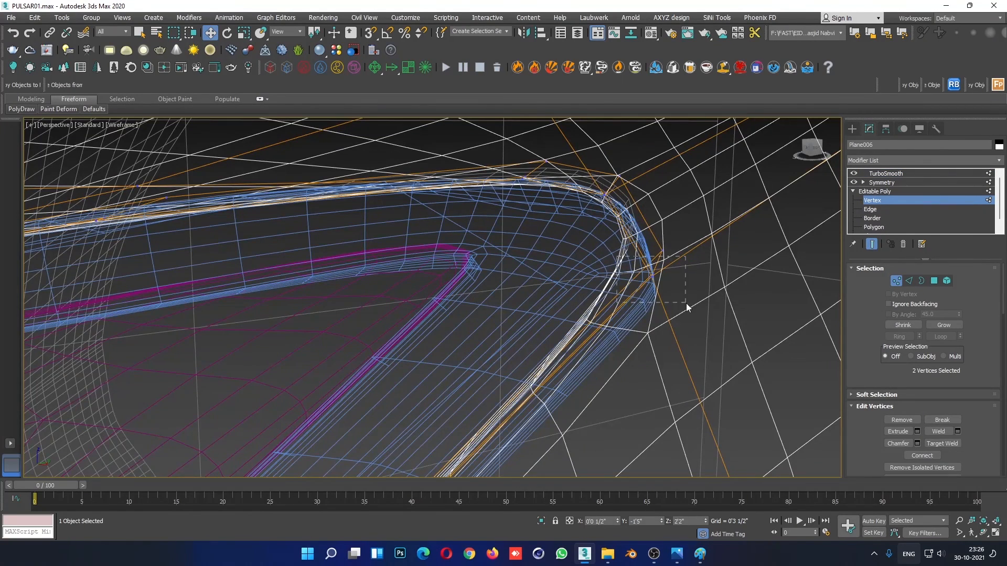
pyautogui.press('F3')
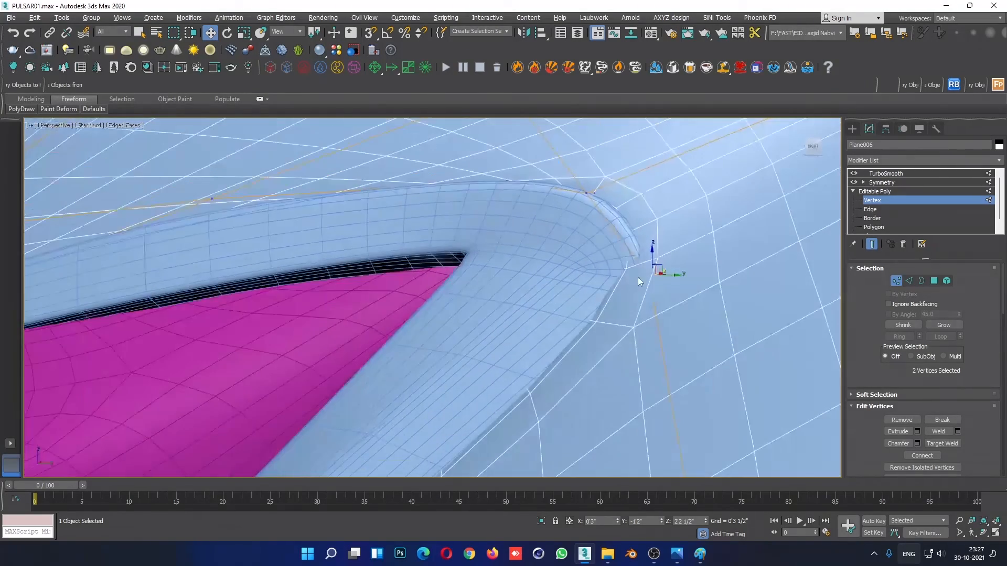
pyautogui.keyDown('alt'); pyautogui.moveTo(638, 278); pyautogui.dragTo(645, 312, button='middle'); pyautogui.keyUp('alt')
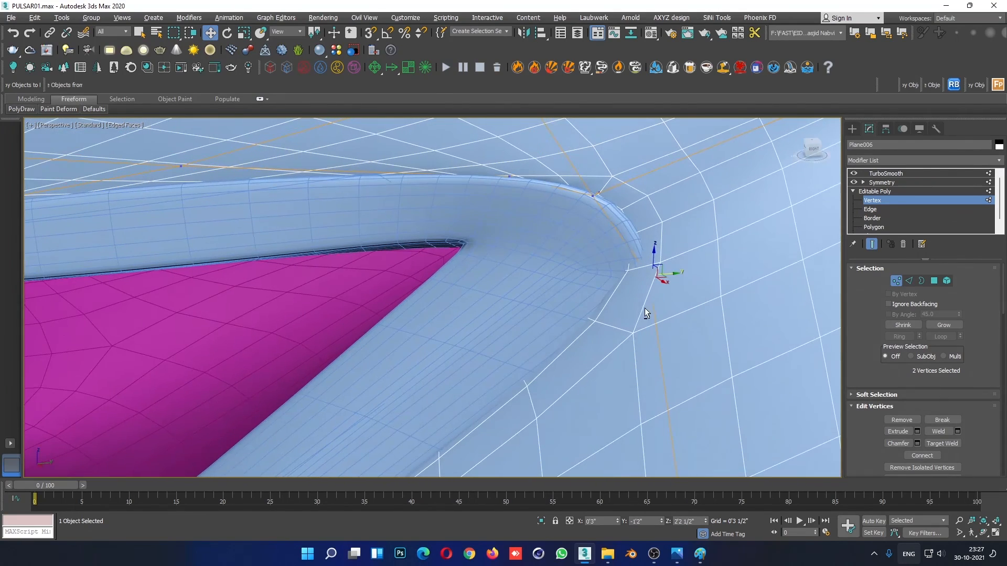
# - Hide the end result and connect the fairing's side edge ring with one segment, slid close to the loop at the opening's corner
pyautogui.click(875, 210)
pyautogui.scroll(-5, 597, 336)
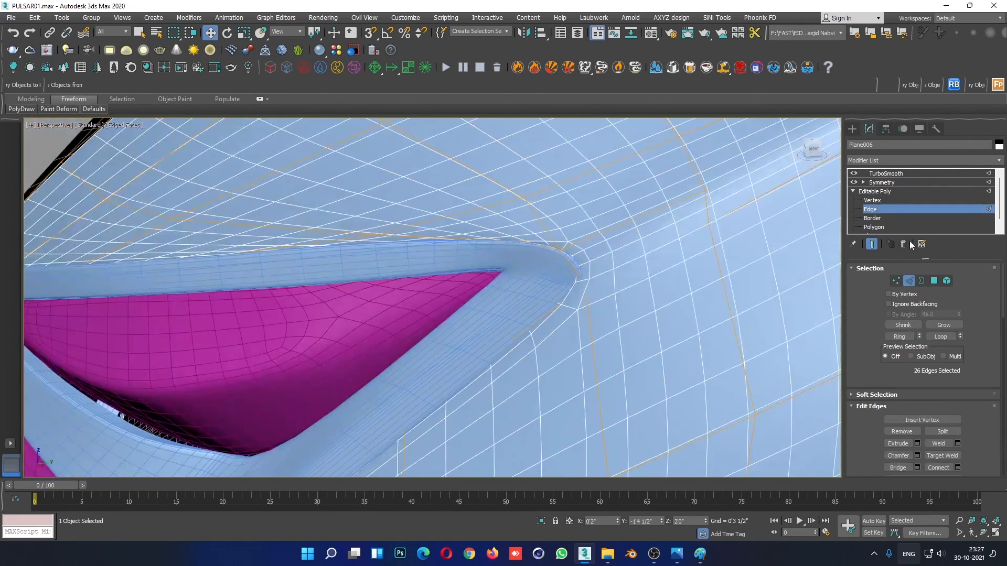
pyautogui.click(872, 245)
pyautogui.press('F4')
pyautogui.moveTo(590, 353)
pyautogui.mouseDown(button='middle')
pyautogui.moveTo(589, 335)
pyautogui.moveTo(615, 299)
pyautogui.mouseUp(button='middle')
pyautogui.scroll(-3, 615, 298)
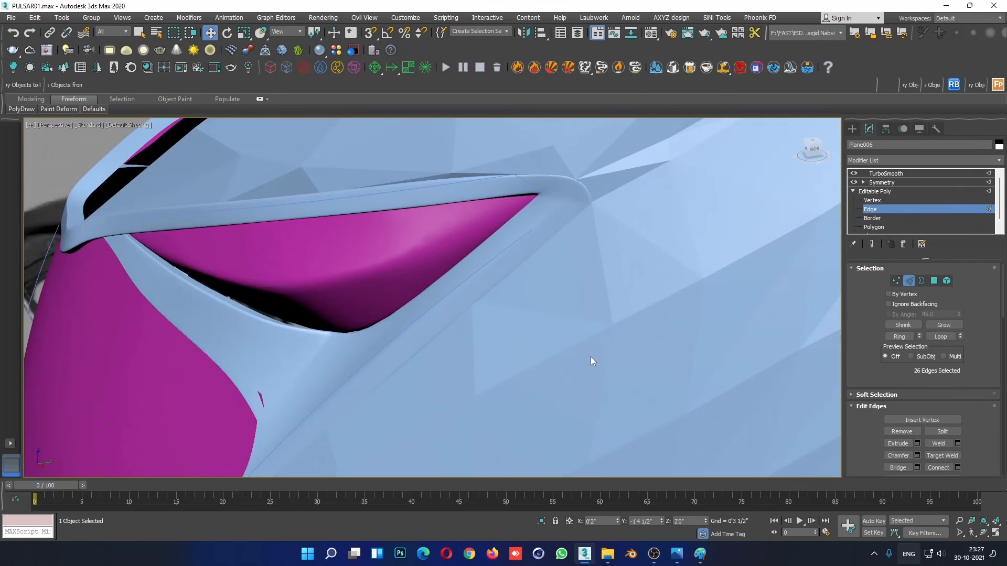
pyautogui.press('F4')
pyautogui.click(589, 337)
pyautogui.click(913, 336)
pyautogui.rightClick(624, 263)
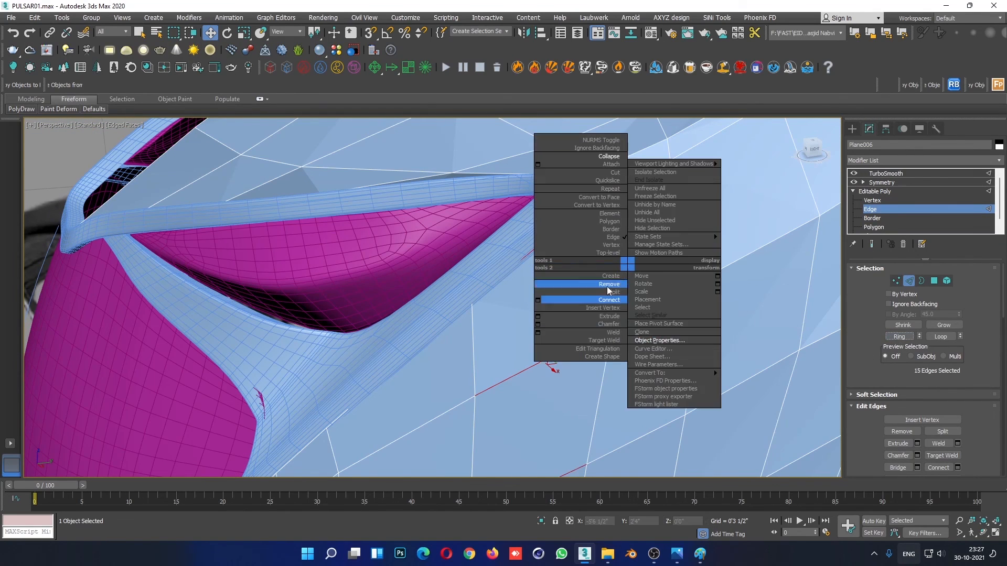
pyautogui.click(537, 299)
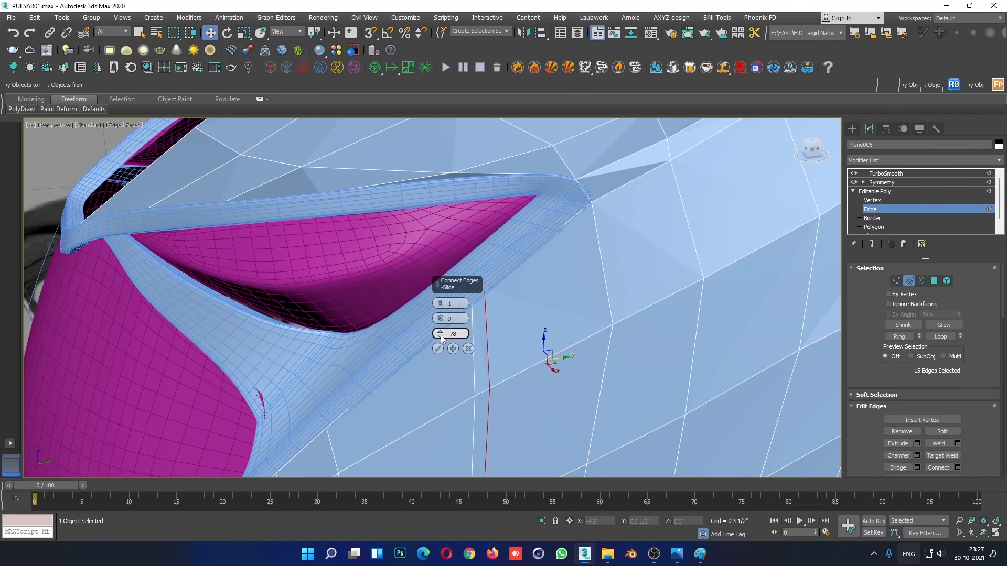
pyautogui.moveTo(441, 334); pyautogui.dragTo(471, 184)
pyautogui.click(438, 349)
# - Leave edge editing and examine the shaded, smoothed fairing around the headlight trim's corner
pyautogui.click(874, 192)
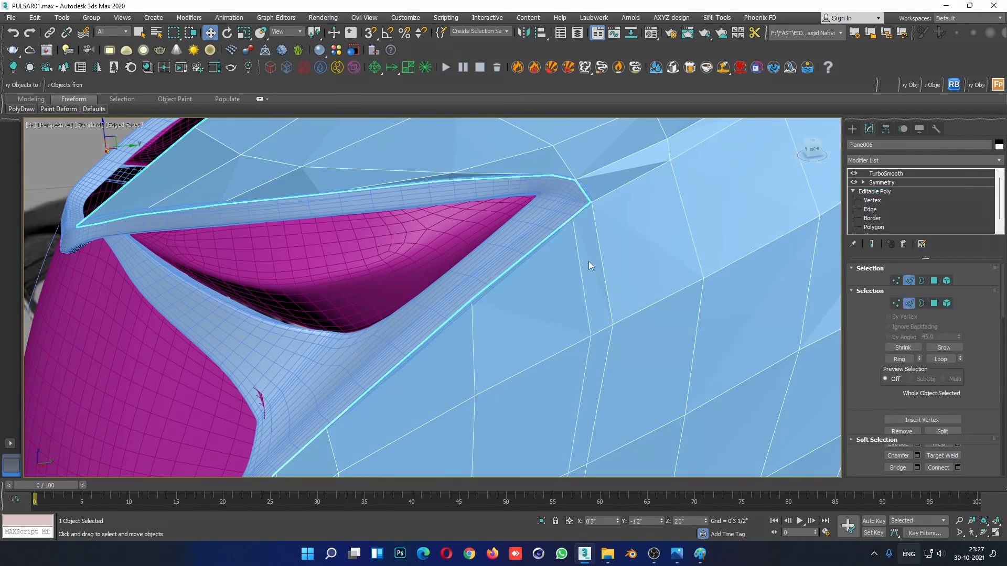
pyautogui.scroll(-5, 589, 261)
pyautogui.keyDown('alt'); pyautogui.moveTo(588, 261); pyautogui.dragTo(619, 272, button='middle'); pyautogui.keyUp('alt')
pyautogui.click(727, 416)
pyautogui.press('F4')
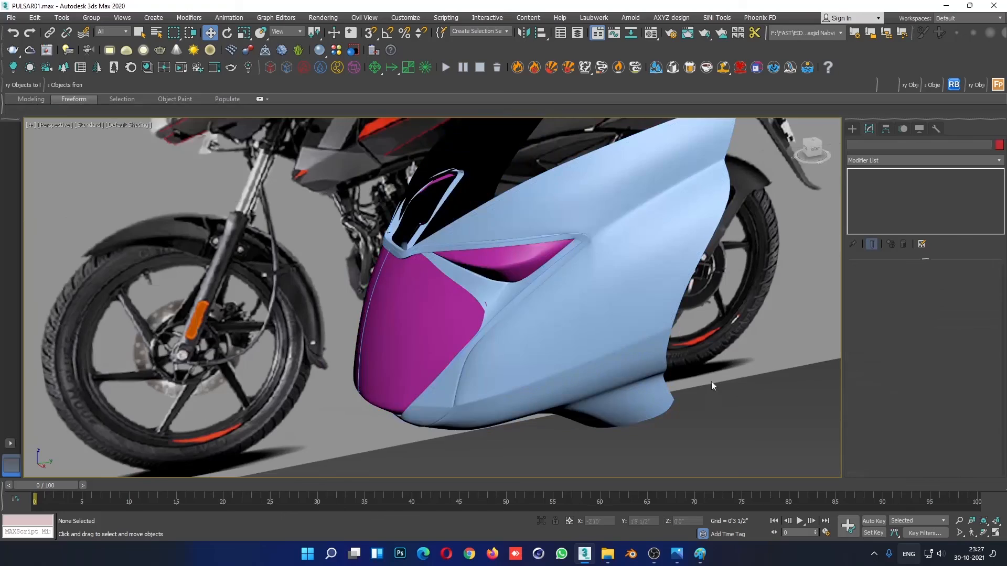
pyautogui.moveTo(711, 381)
pyautogui.keyDown('alt'); pyautogui.mouseDown(button='middle')
pyautogui.moveTo(750, 390)
pyautogui.moveTo(691, 341)
pyautogui.mouseUp(button='middle'); pyautogui.keyUp('alt')
pyautogui.scroll(6, 624, 220)
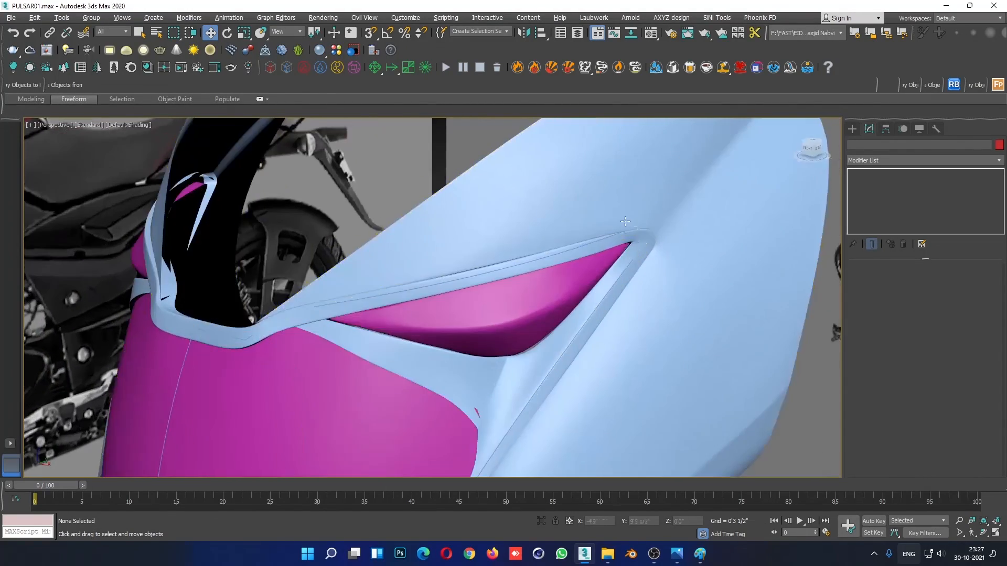
pyautogui.keyDown('alt'); pyautogui.moveTo(602, 218); pyautogui.dragTo(676, 274, button='middle'); pyautogui.keyUp('alt')
pyautogui.scroll(6, 672, 216)
# - Raise the fairing vertex just behind the trim's pointed corner slightly along Z and adjust the neighbouring crease vertex
pyautogui.click(676, 275)
pyautogui.click(872, 200)
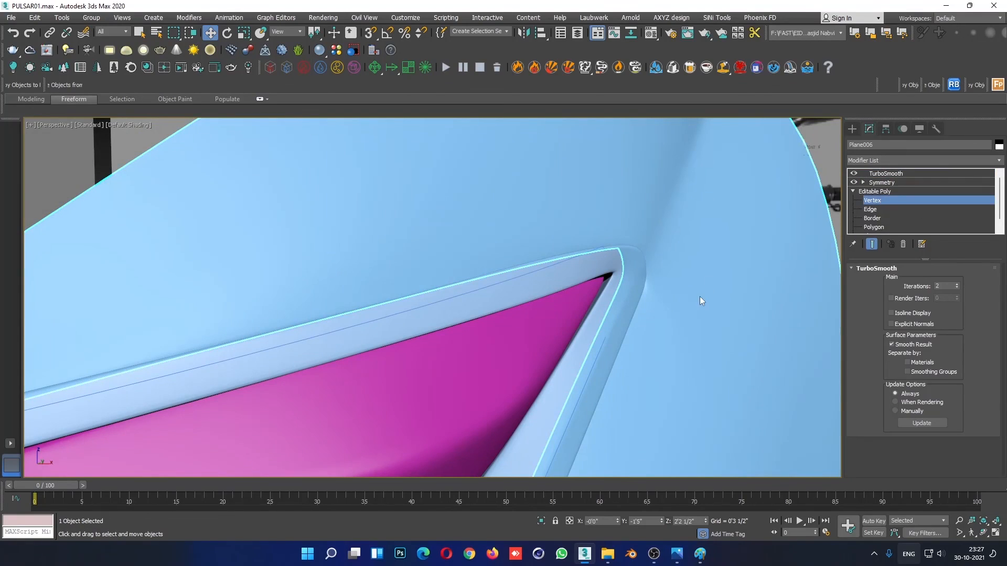
pyautogui.press('F4')
pyautogui.scroll(5, 653, 263)
pyautogui.moveTo(625, 286); pyautogui.dragTo(642, 316)
pyautogui.keyDown('alt'); pyautogui.moveTo(643, 316); pyautogui.dragTo(699, 225, button='middle'); pyautogui.keyUp('alt')
pyautogui.click(639, 212)
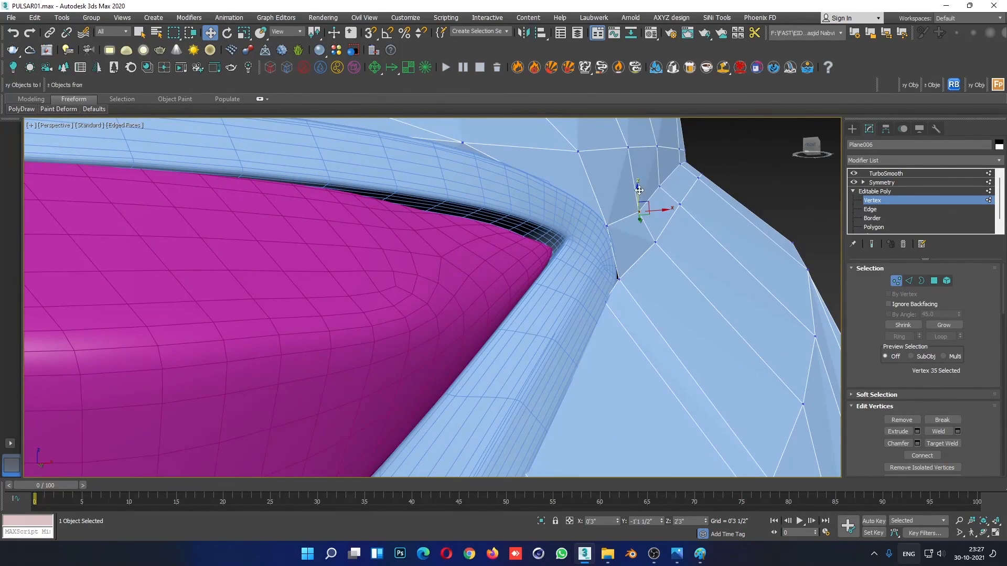
pyautogui.moveTo(640, 189); pyautogui.dragTo(639, 183)
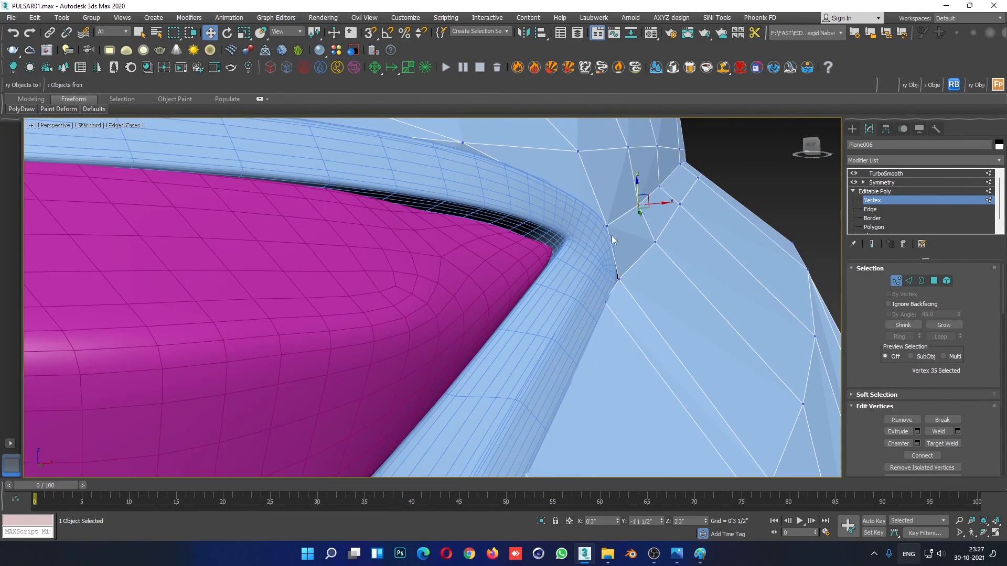
pyautogui.click(658, 187)
pyautogui.keyDown('alt'); pyautogui.moveTo(658, 188); pyautogui.dragTo(662, 216, button='middle'); pyautogui.keyUp('alt')
pyautogui.click(913, 191)
# - Examine the shaded headlight fairing from several angles against the side and front reference photos
pyautogui.scroll(-7, 674, 250)
pyautogui.click(583, 427)
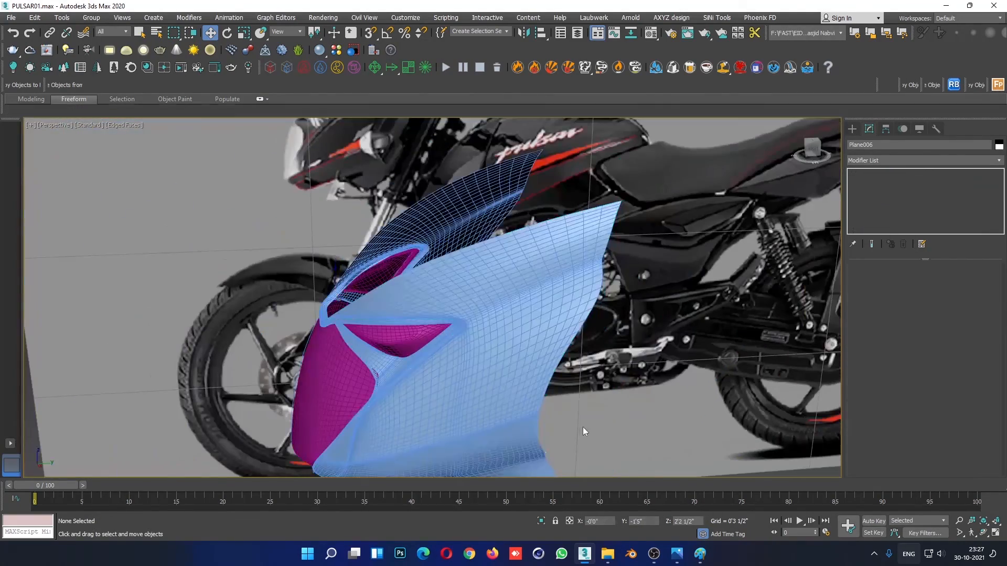
pyautogui.scroll(-5, 647, 398)
pyautogui.press('F4')
pyautogui.scroll(-3, 706, 410)
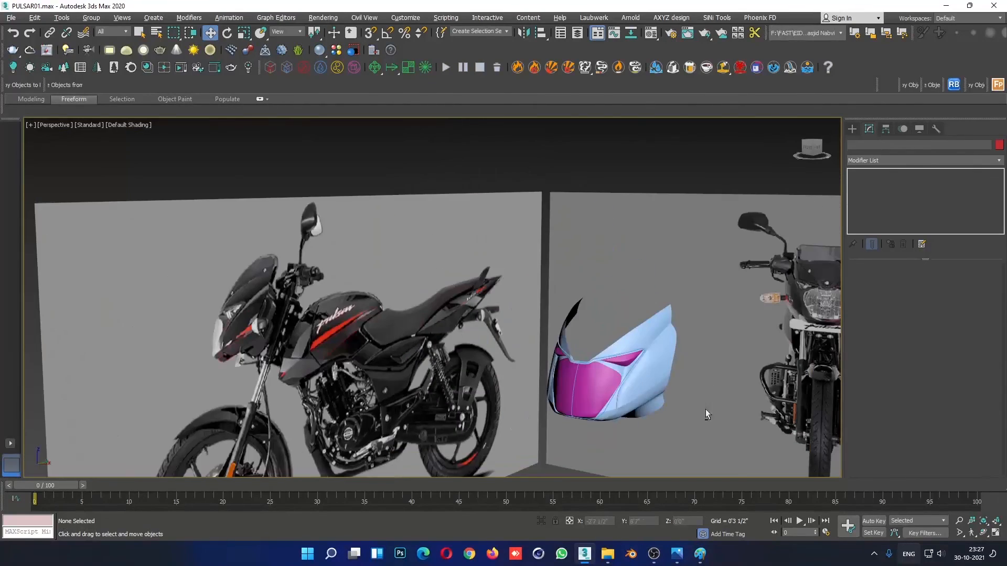
pyautogui.keyDown('alt'); pyautogui.moveTo(706, 409); pyautogui.dragTo(517, 335, button='middle'); pyautogui.keyUp('alt')
pyautogui.scroll(10, 517, 336)
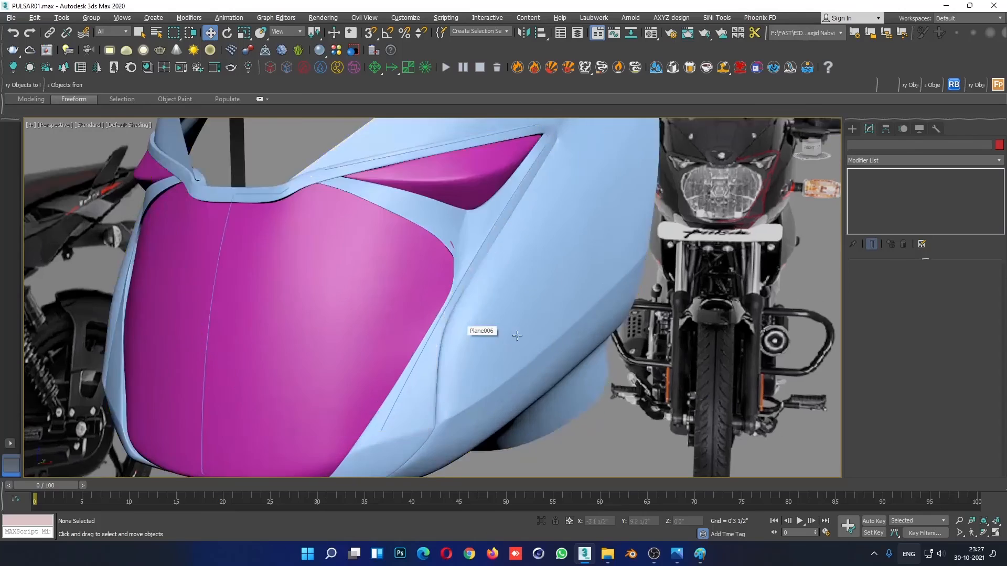
pyautogui.scroll(-5, 517, 336)
pyautogui.scroll(-8, 579, 299)
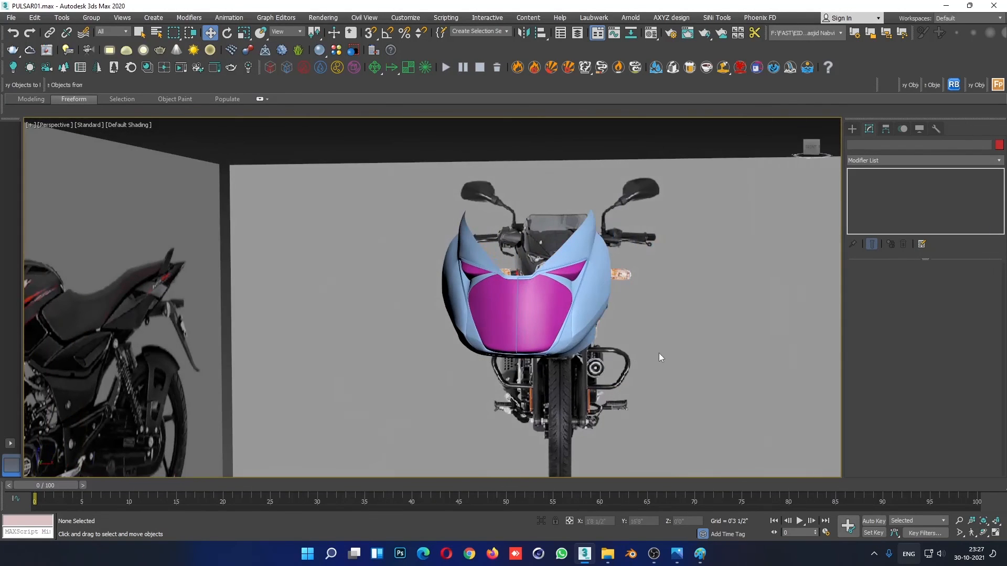